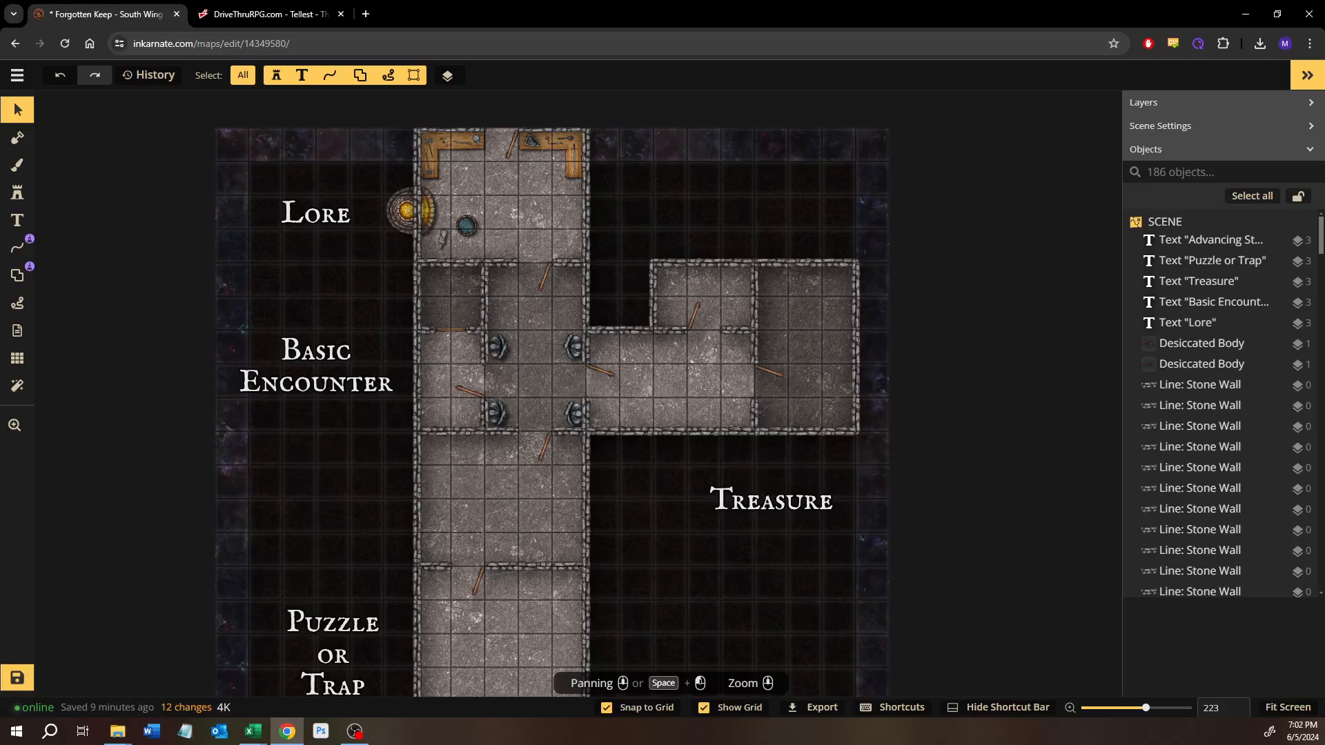
Step: Look over the whole keep map, from the Lore room at the north end to the Advancing Story room at the south end
key("alt+Tab")
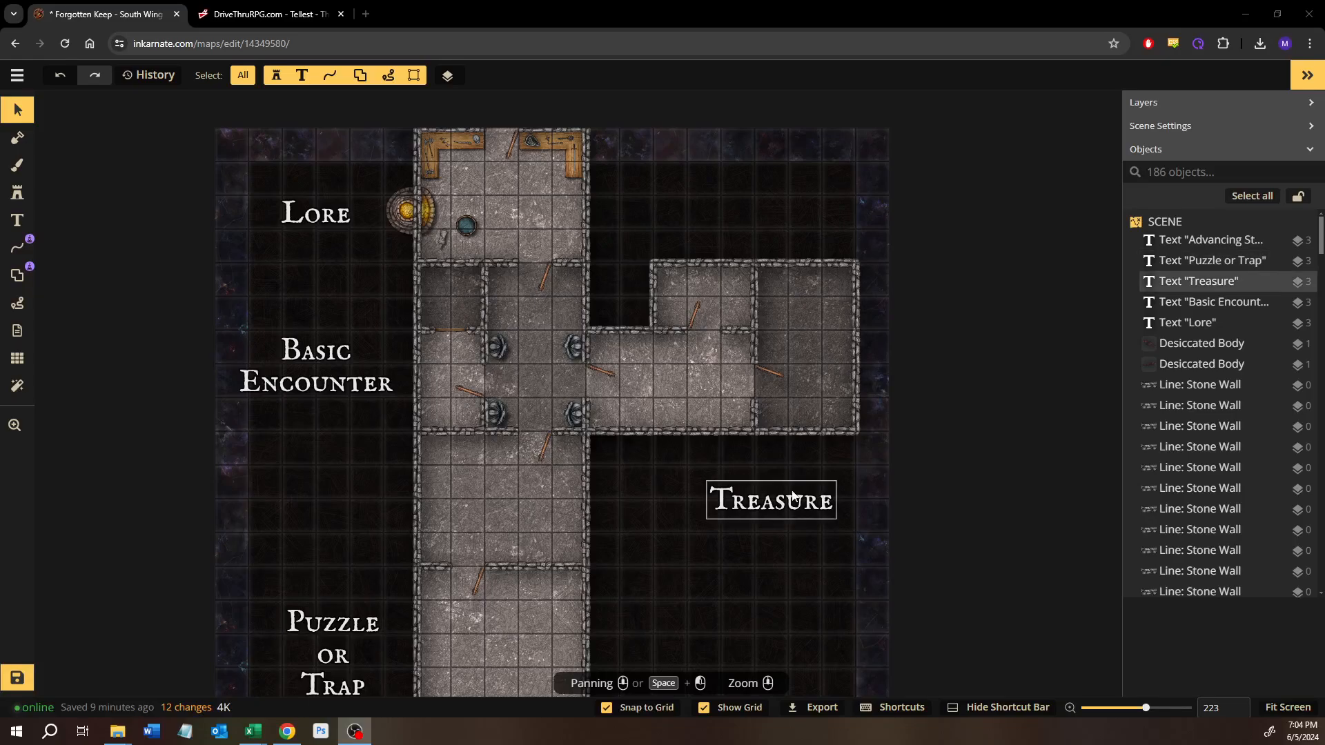
left_click(647, 537)
scroll(648, 537, "down", 1)
left_click_drag(647, 527, 647, 421)
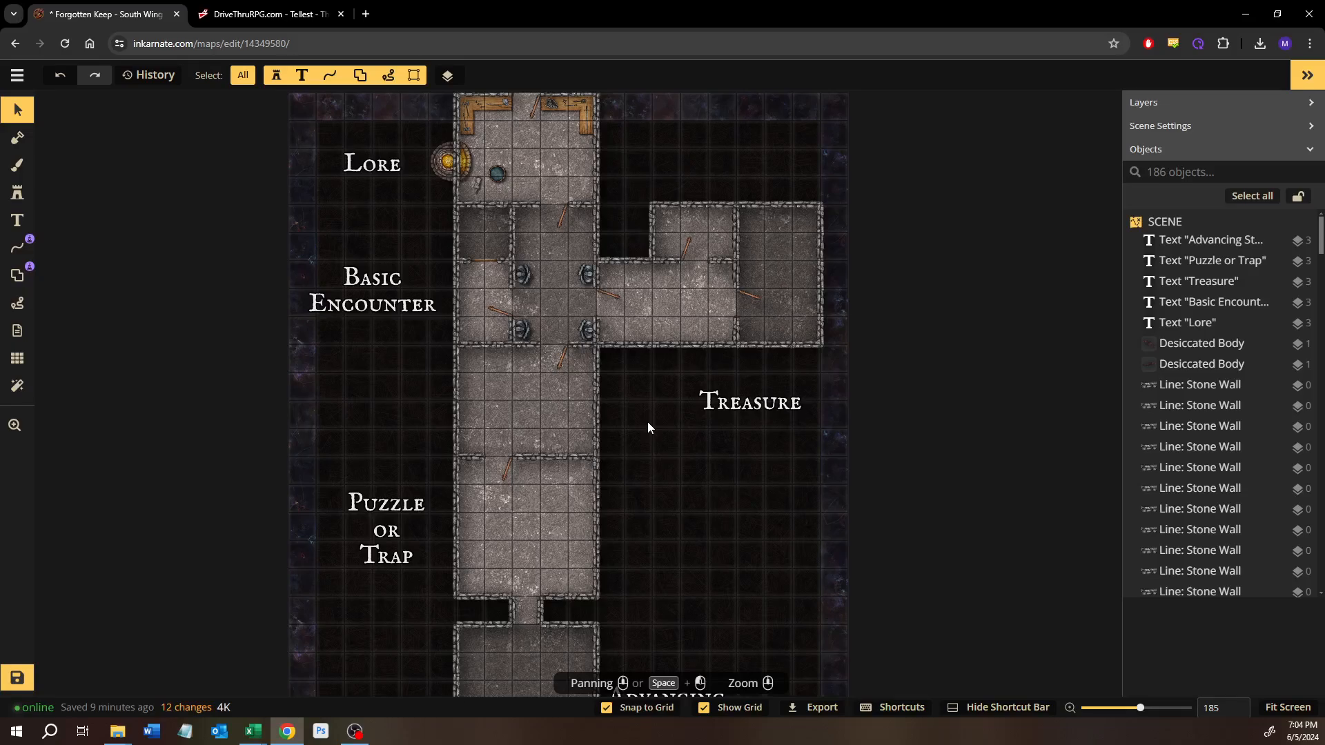
left_click_drag(678, 460, 680, 388)
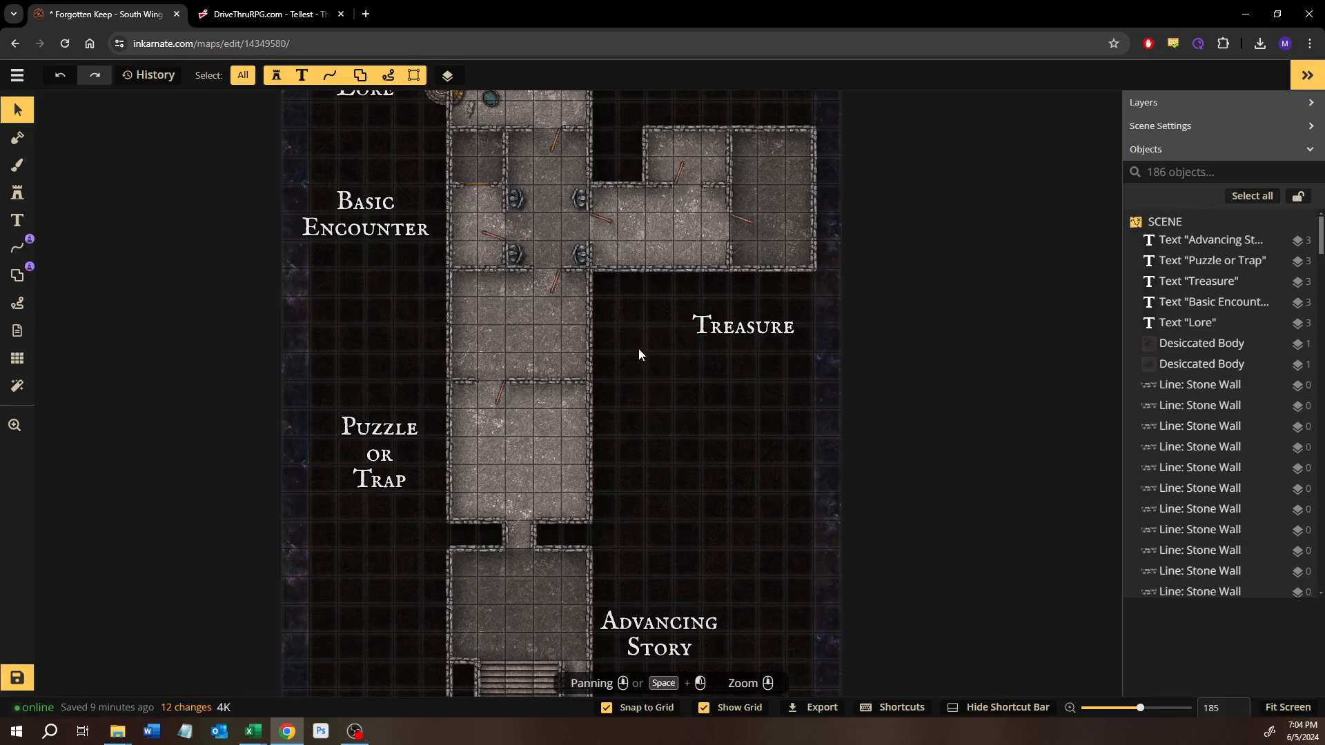
left_click_drag(640, 349, 641, 481)
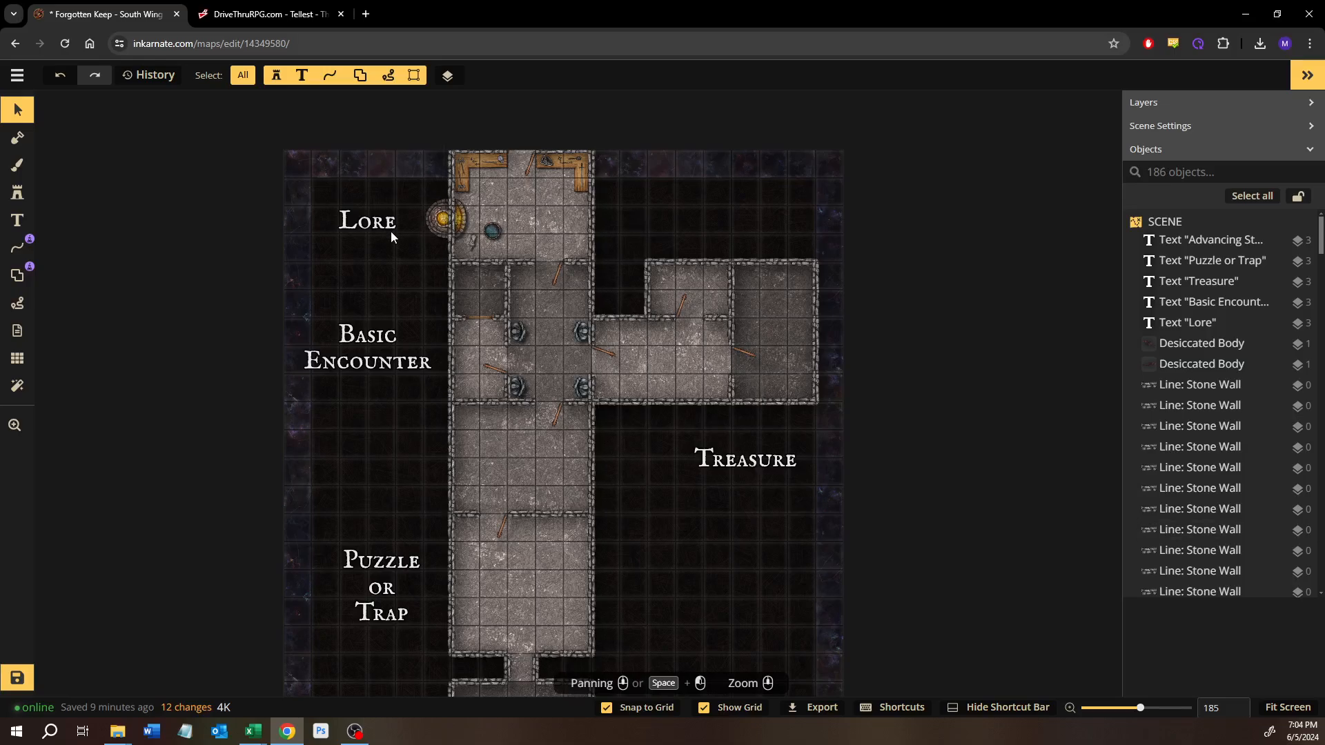
scroll(403, 246, "up", 4)
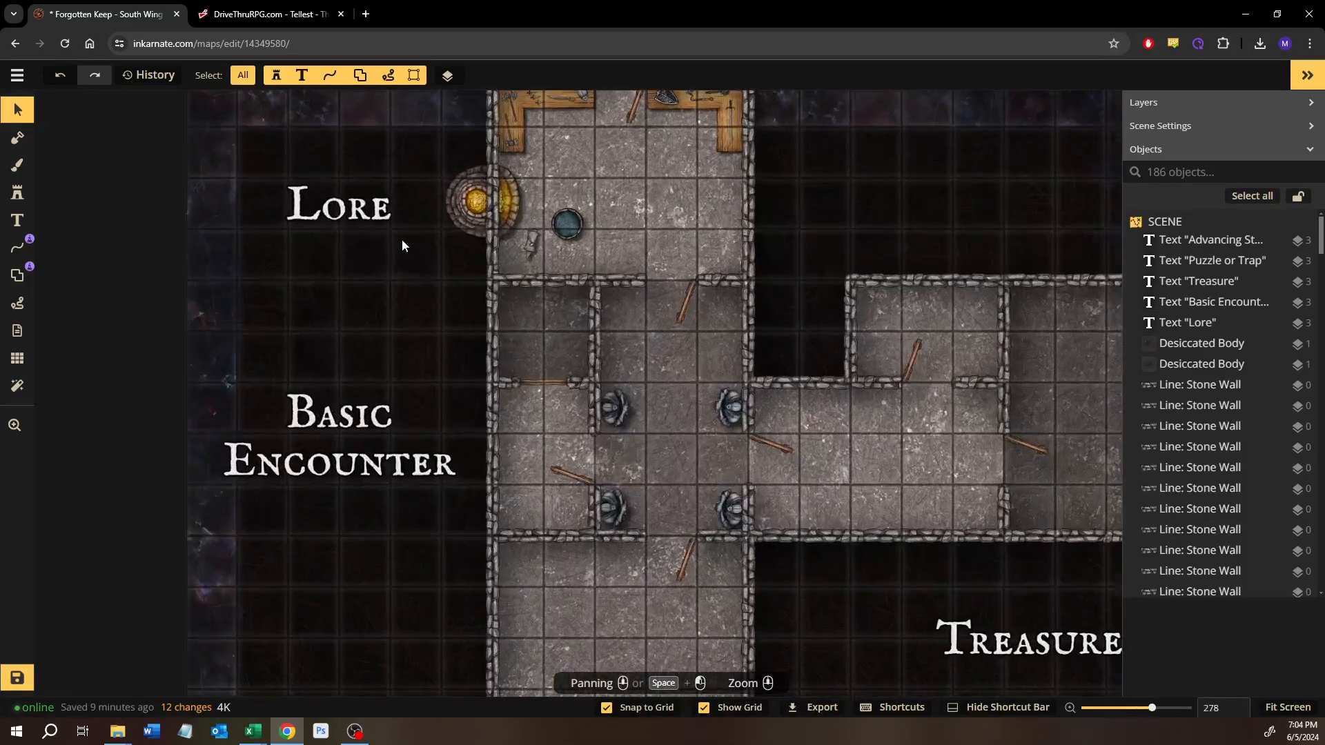
scroll(401, 238, "up", 5)
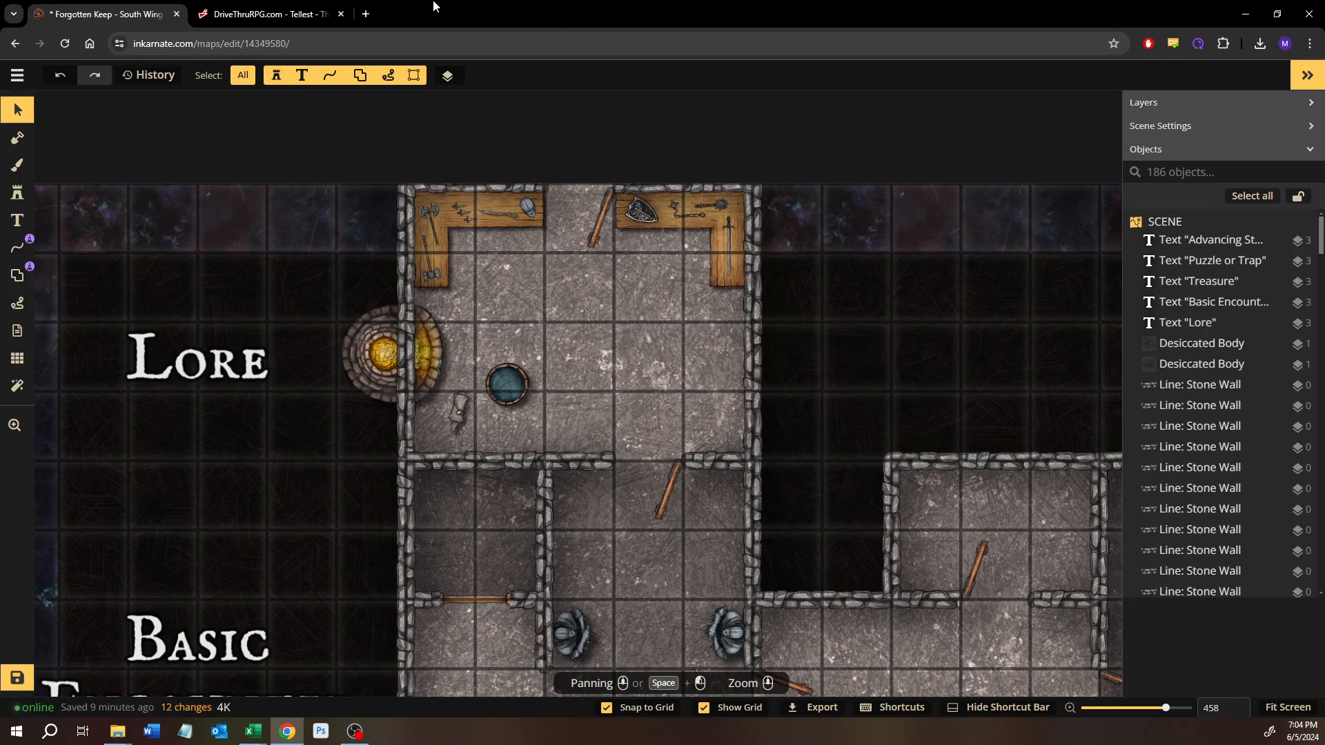
left_click_drag(787, 429, 748, 372)
scroll(748, 372, "down", 5)
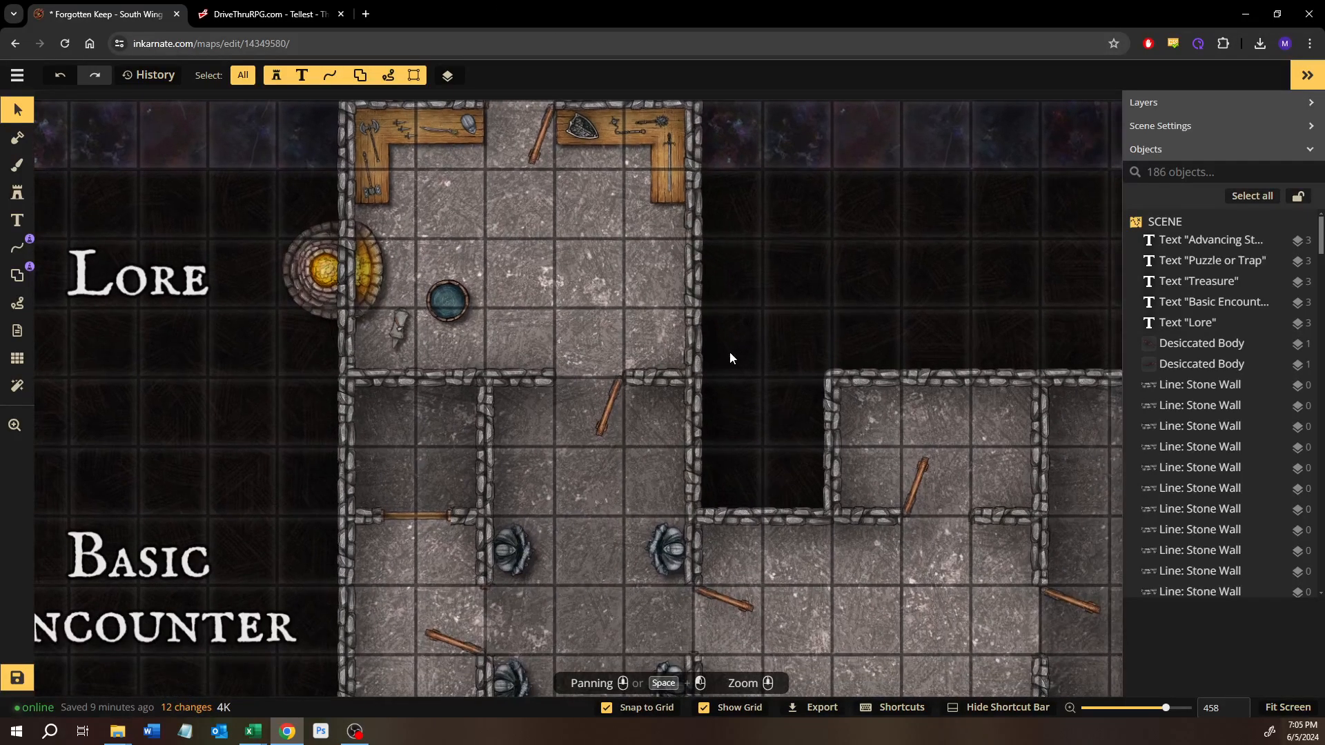
scroll(737, 390, "down", 3)
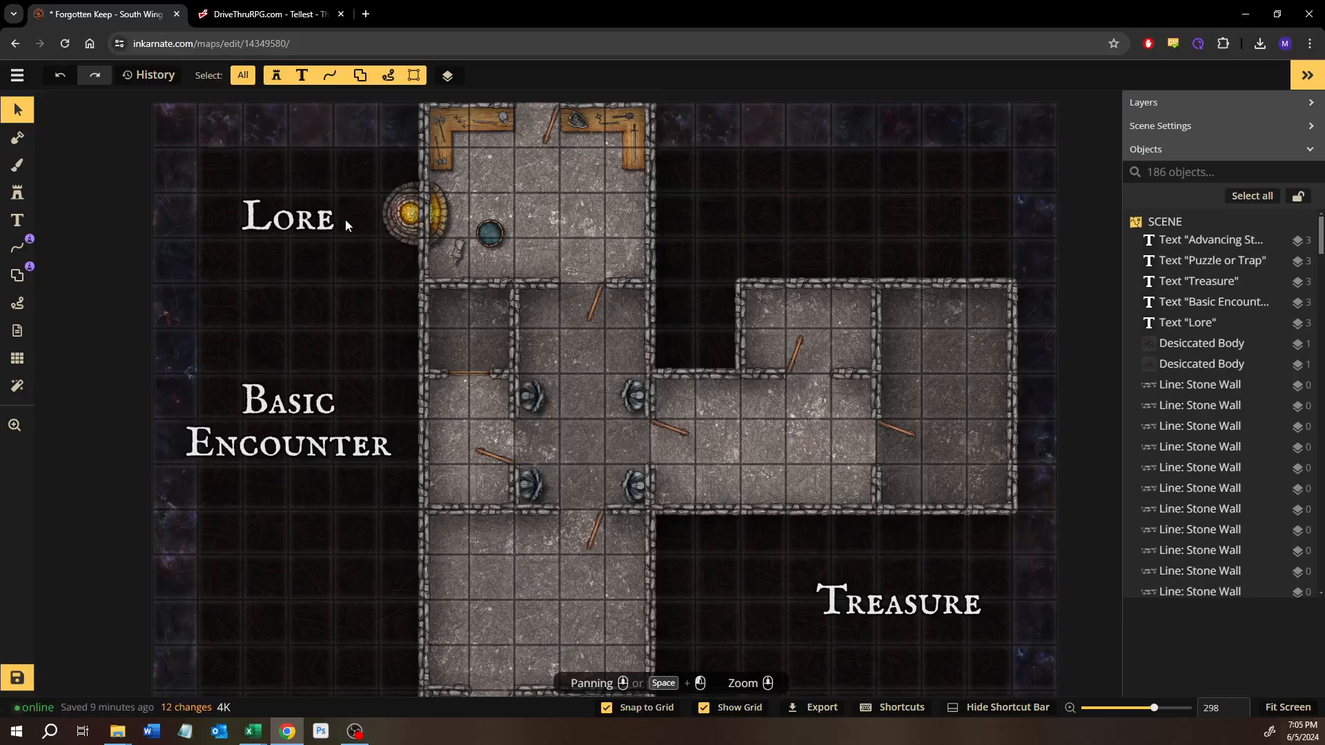
Step: Examine the Lore entrance room's furnishings and the Basic Encounter hall with its four statues
left_click(314, 235)
left_click(523, 202)
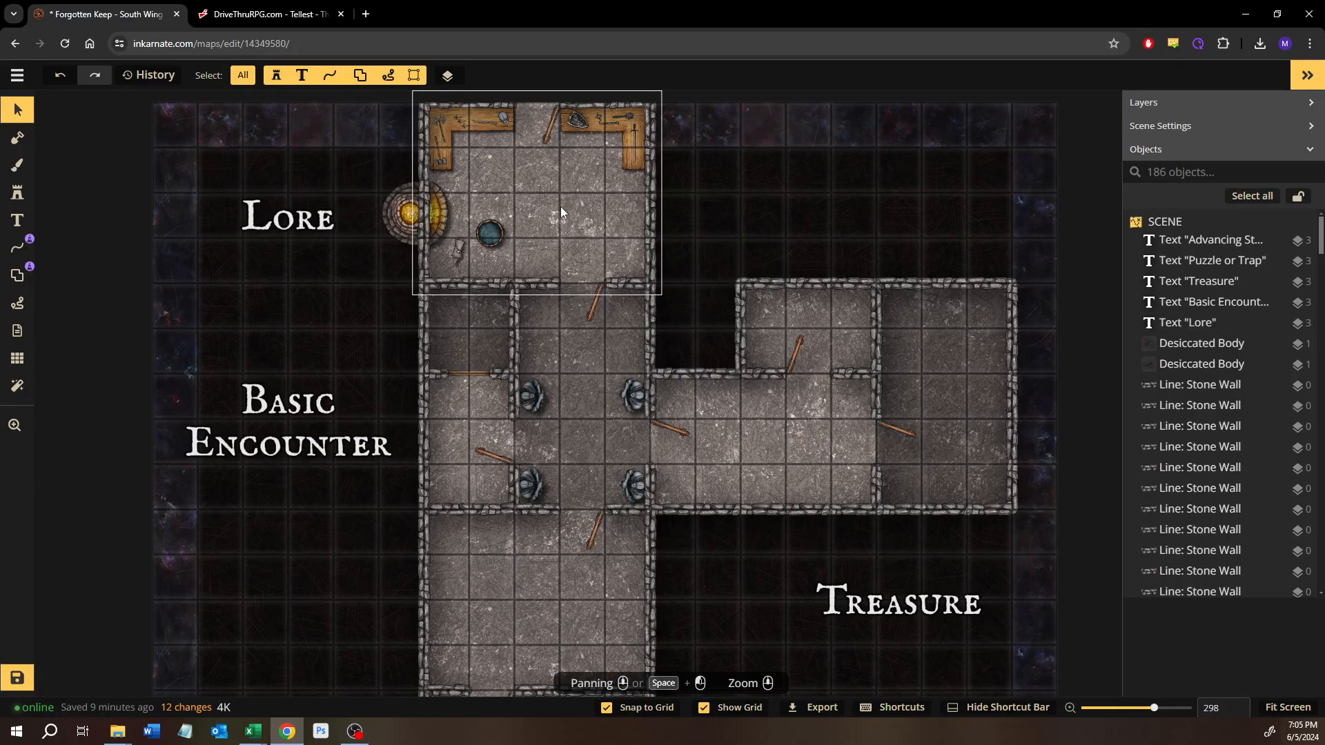
scroll(701, 238, "up", 5)
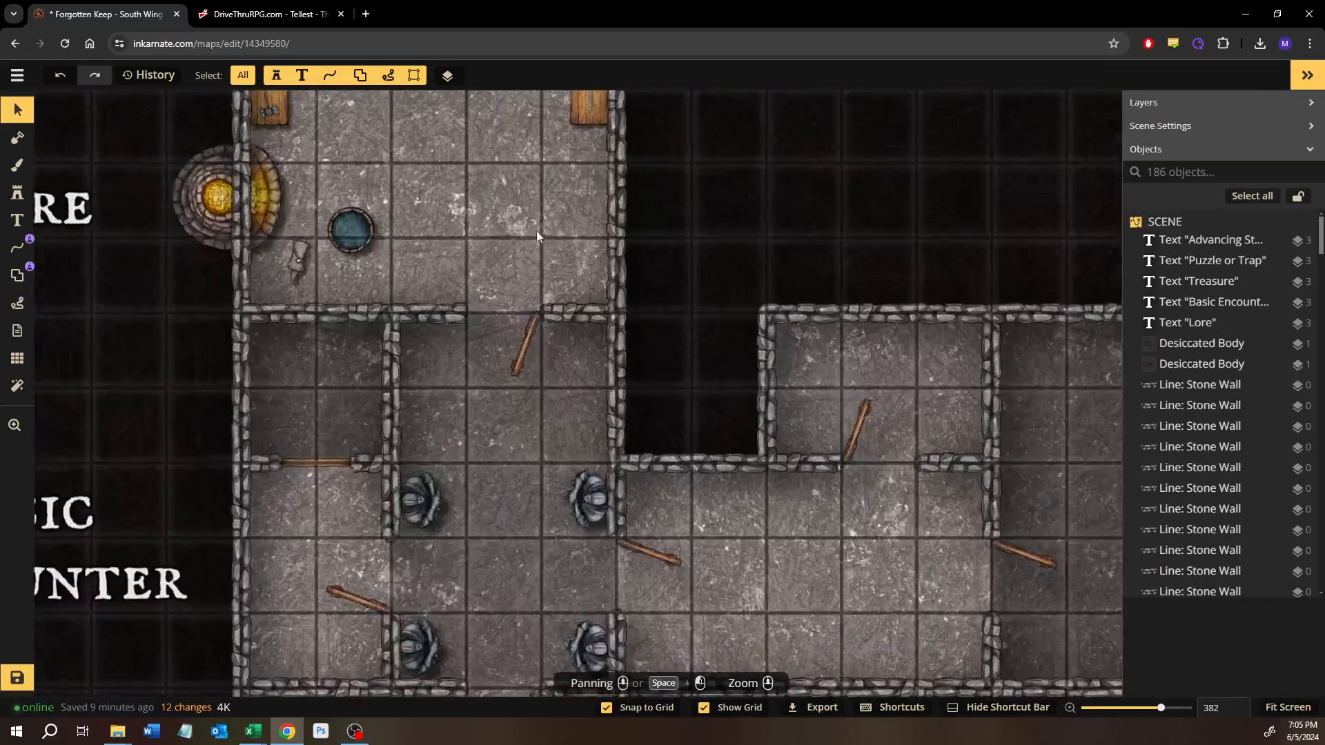
left_click_drag(556, 202, 665, 353)
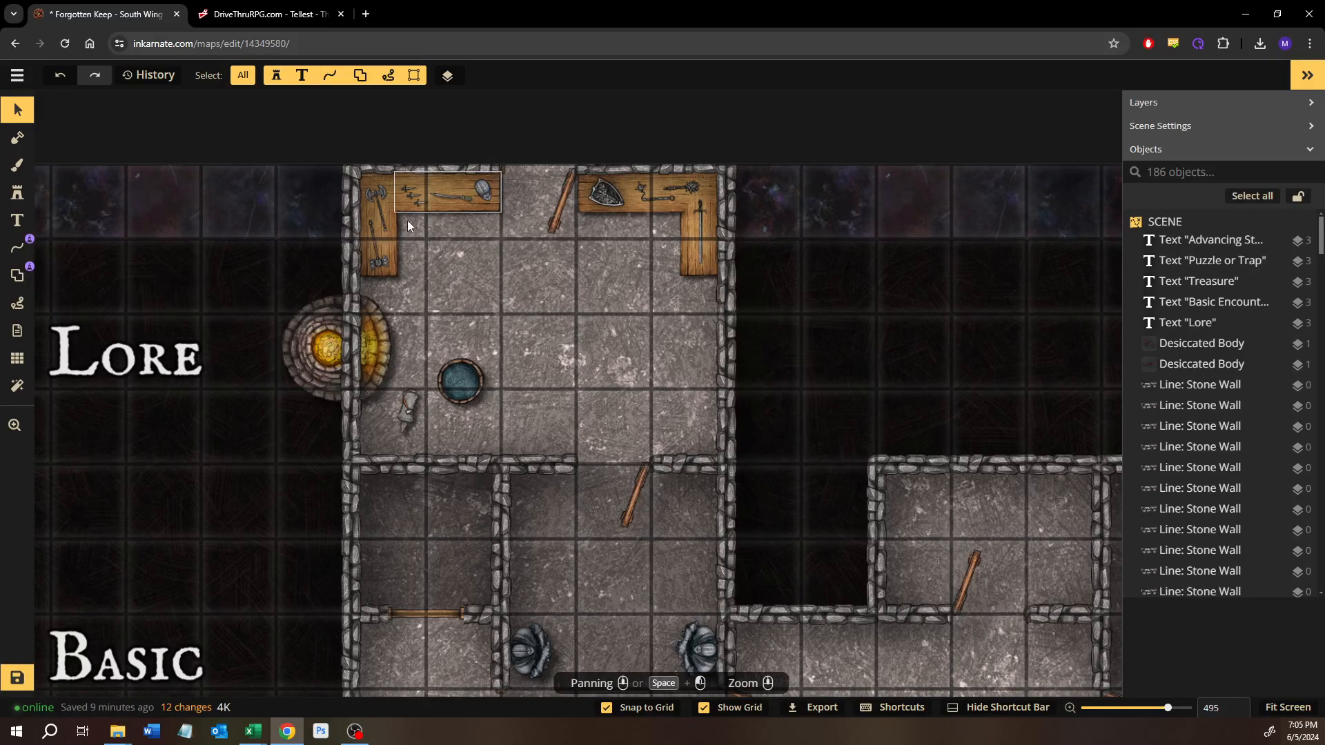
scroll(792, 416, "down", 3)
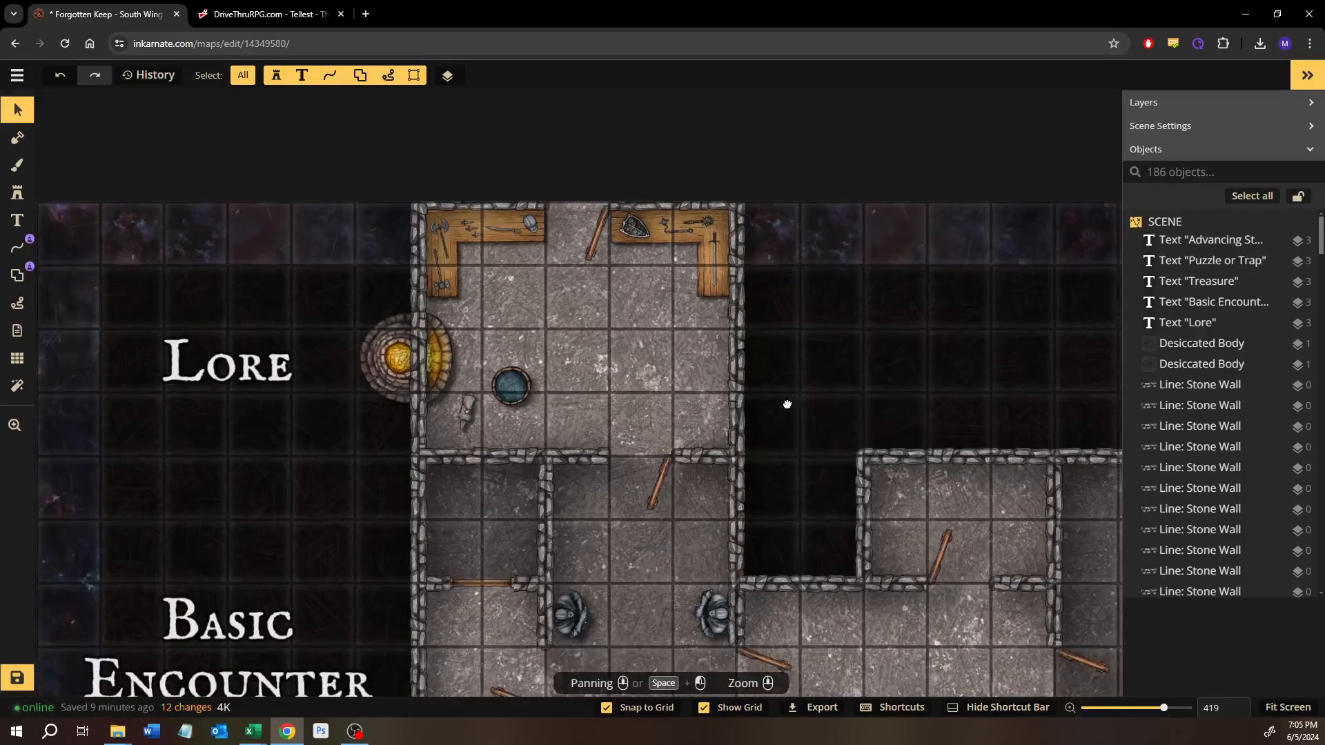
left_click_drag(787, 402, 791, 239)
scroll(663, 390, "down", 1)
scroll(619, 423, "up", 2)
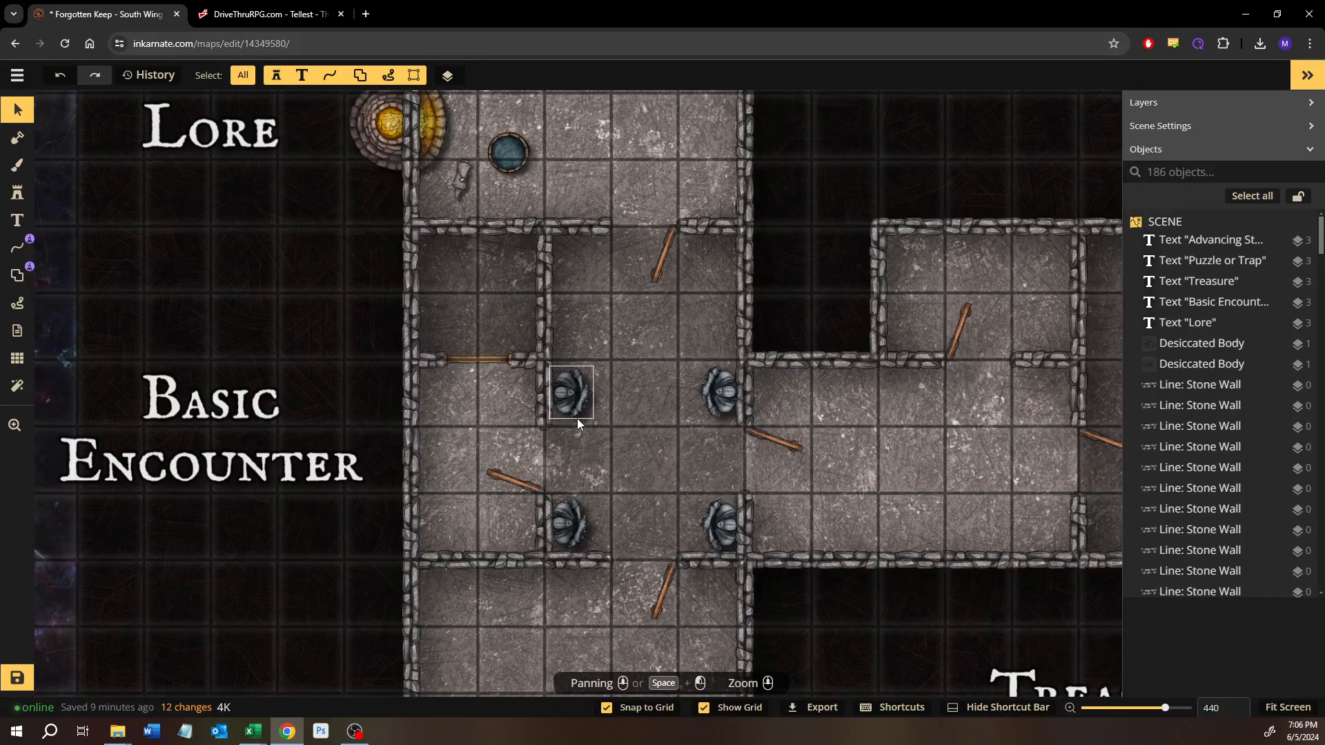
Step: Examine the eastern Treasure rooms and the route south through the Puzzle or Trap room
scroll(826, 475, "down", 5)
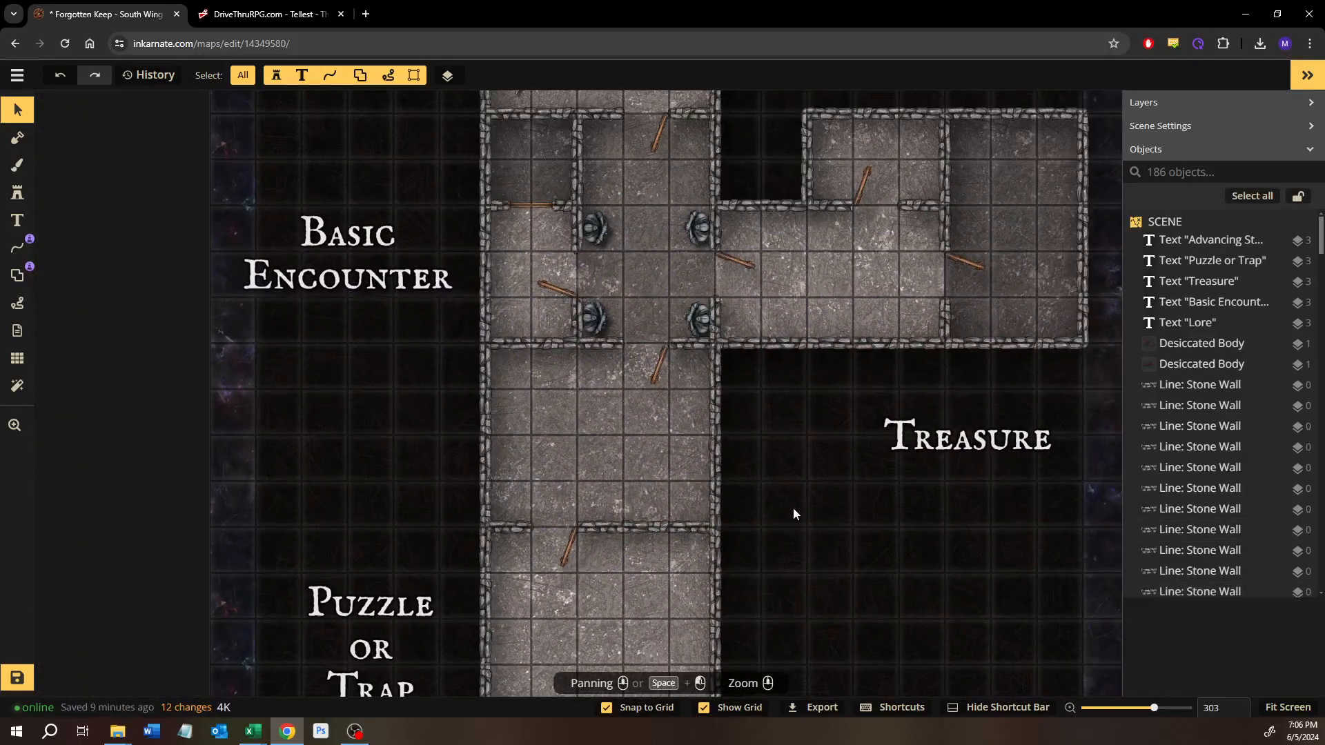
left_click_drag(793, 508, 550, 586)
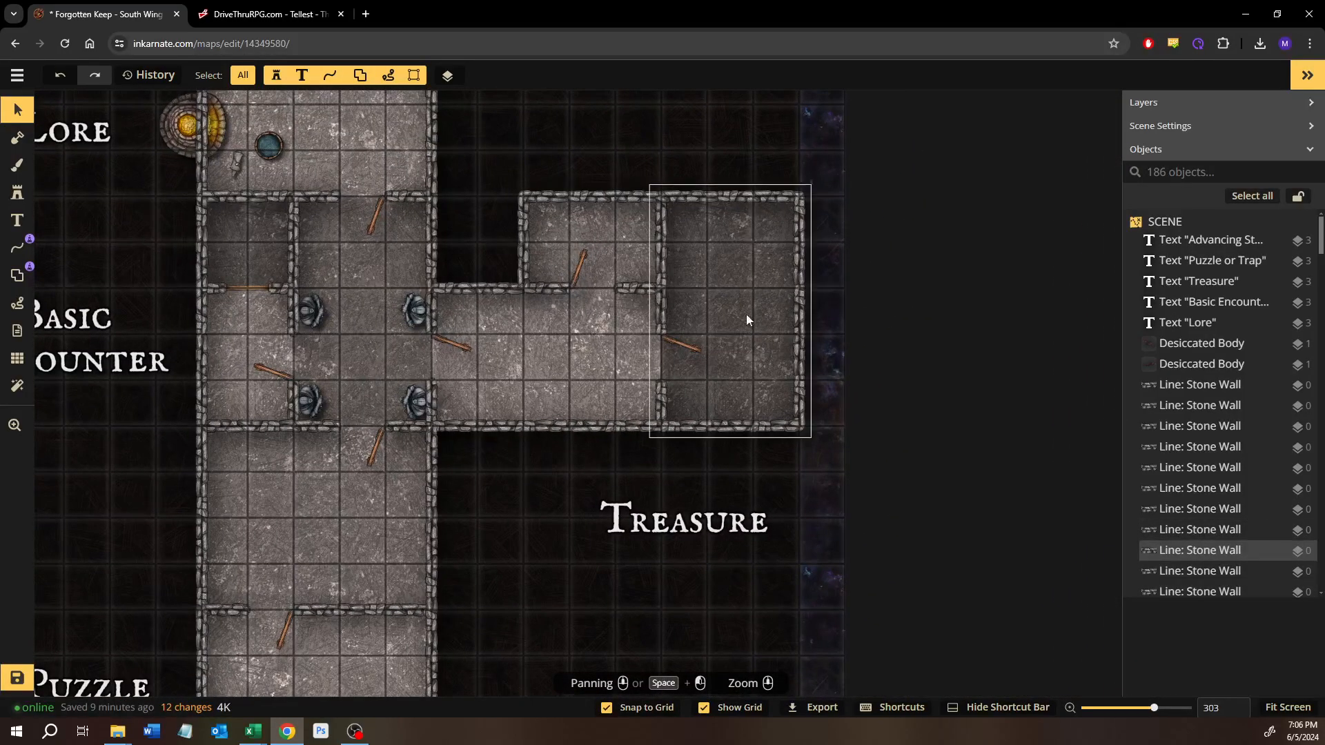
scroll(784, 387, "down", 2)
left_click_drag(646, 343, 715, 453)
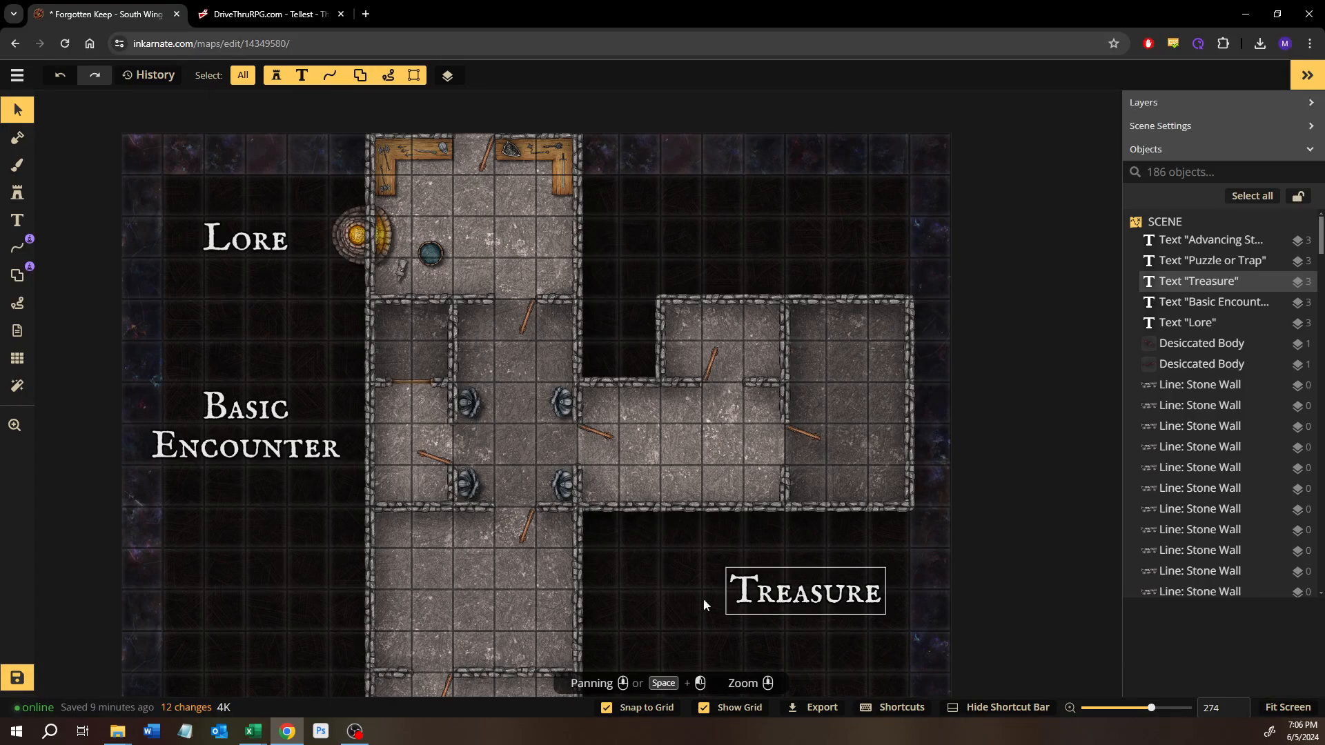
left_click_drag(681, 619, 719, 490)
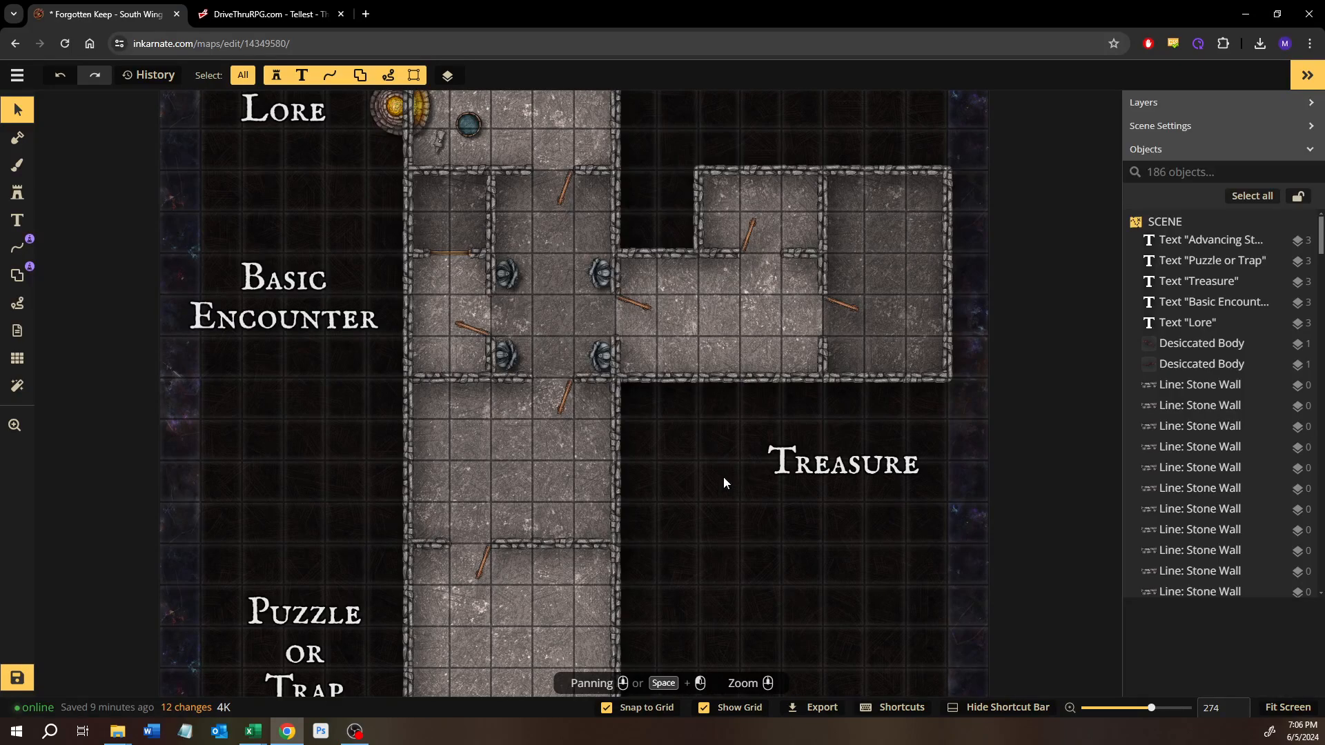
left_click_drag(680, 518, 704, 308)
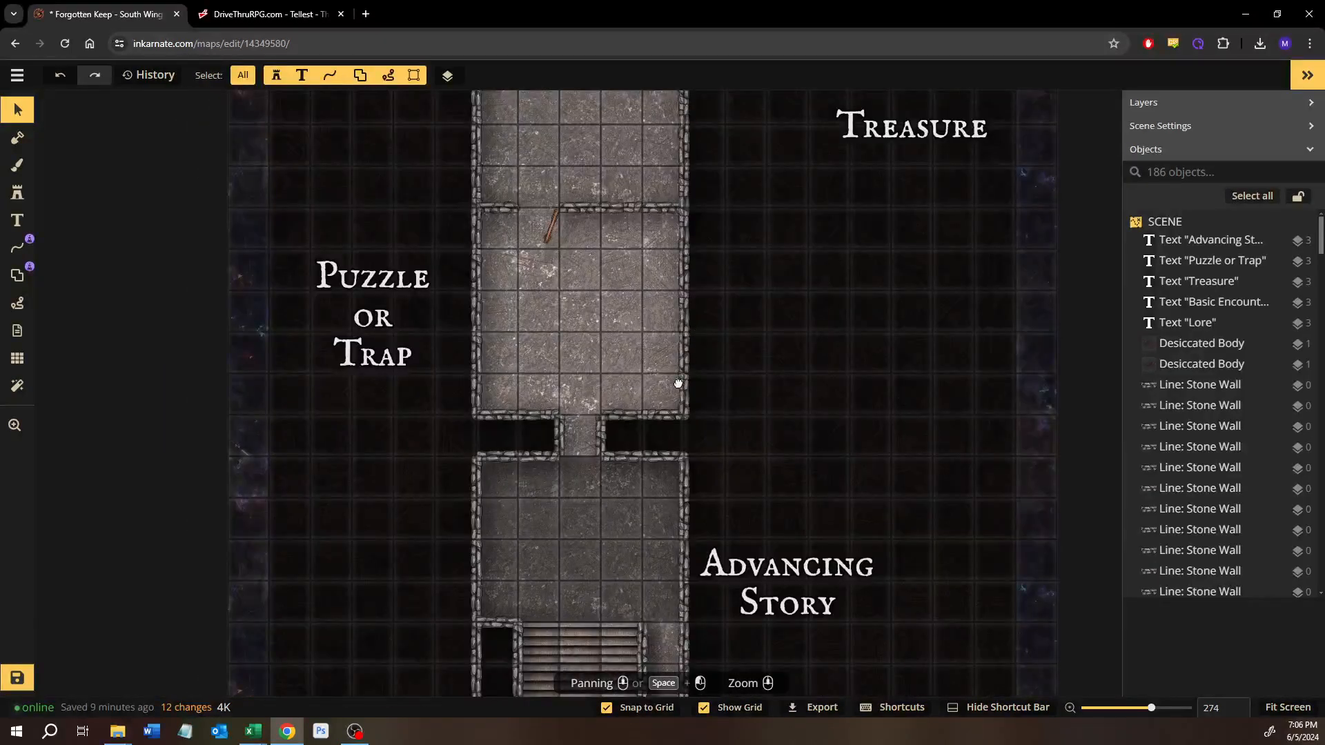
left_click_drag(678, 384, 669, 411)
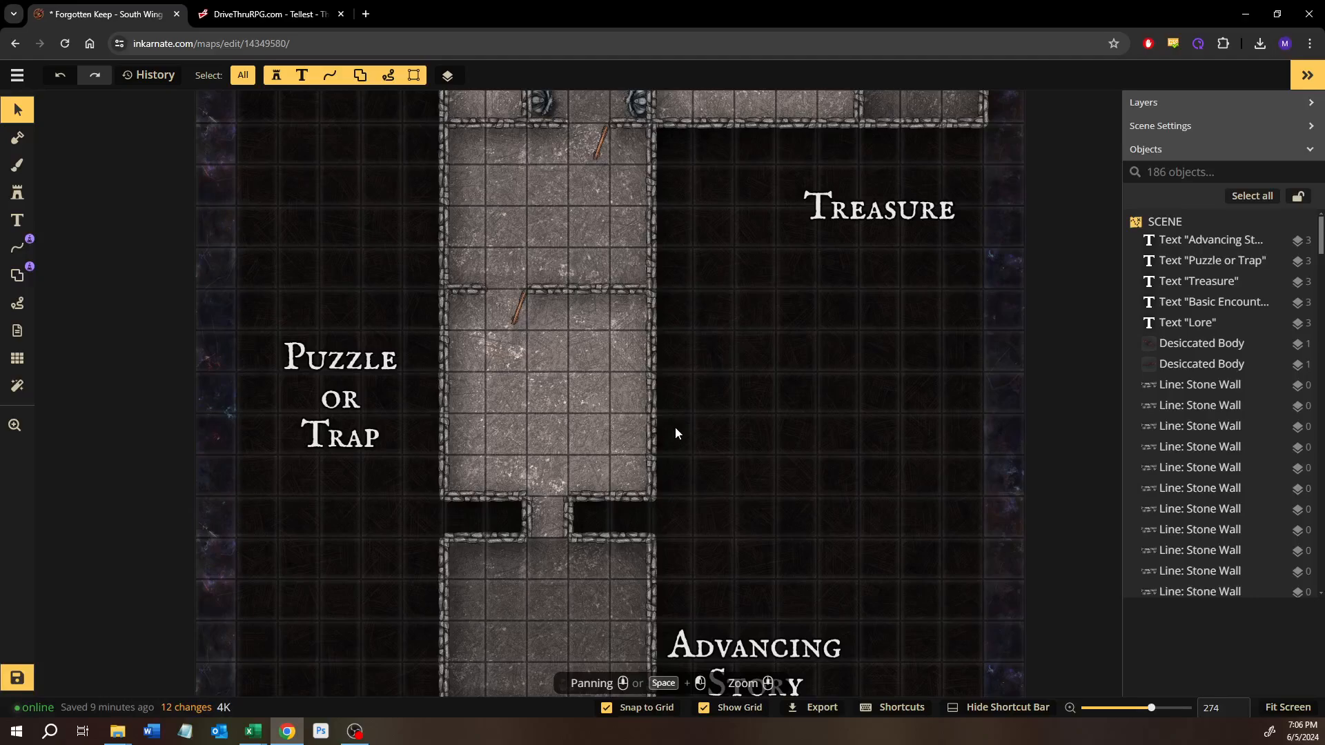
Step: Open the Puzzle or Trap room's stone wall for node editing and add west-wall nodes one and two squares below the north corner
scroll(673, 421, "up", 1)
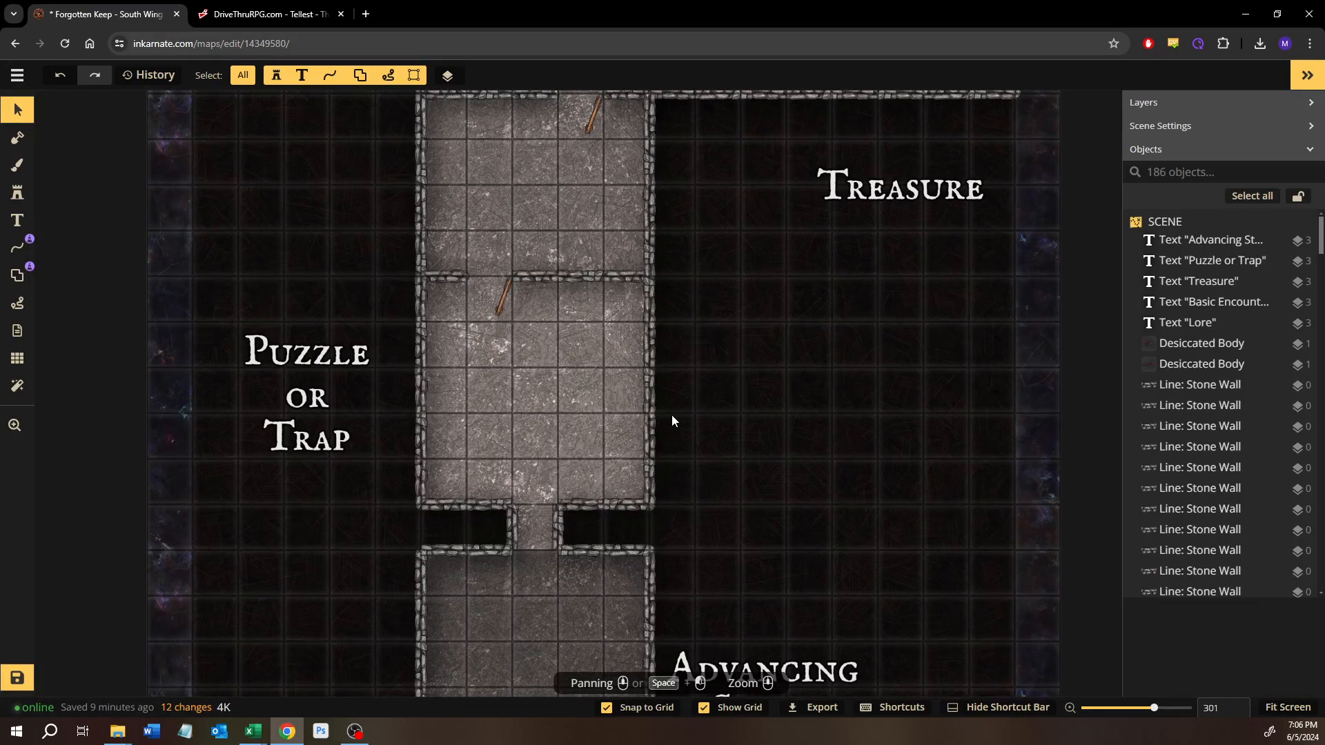
scroll(572, 348, "up", 5)
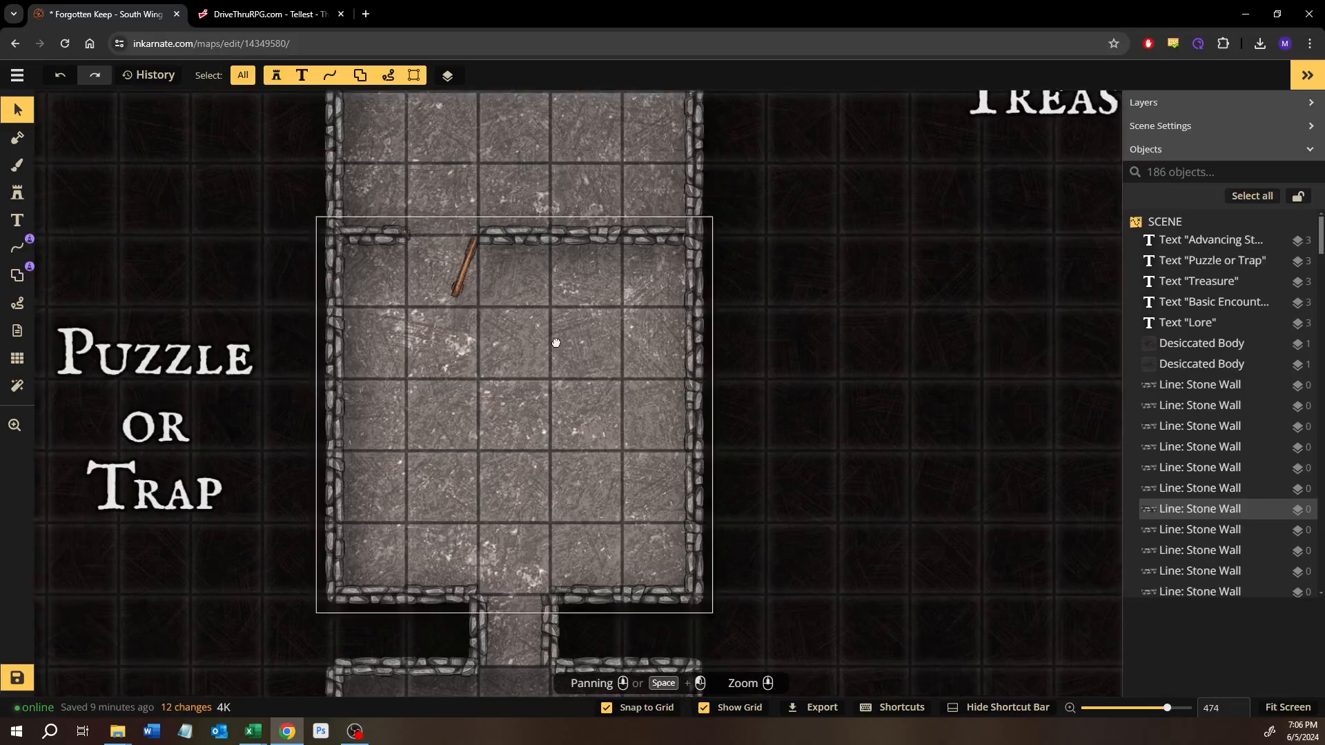
left_click_drag(556, 343, 643, 336)
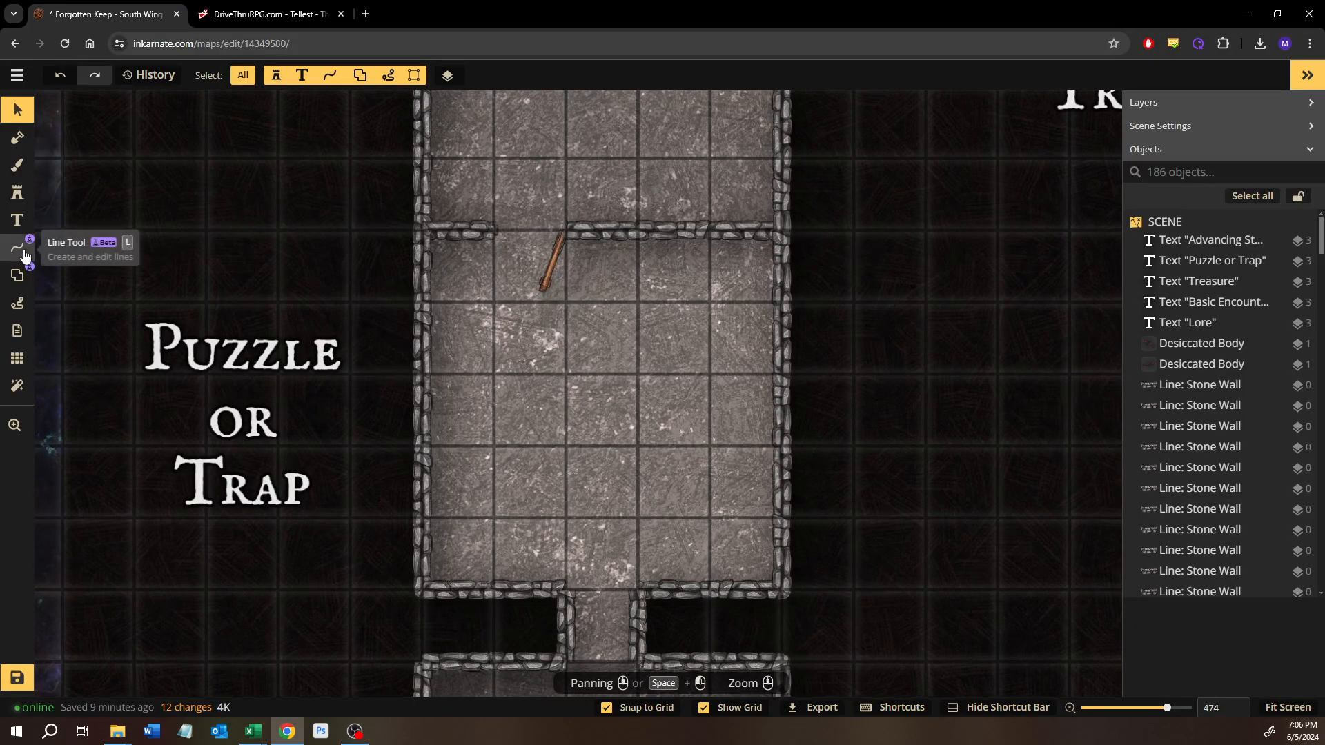
right_click(412, 408)
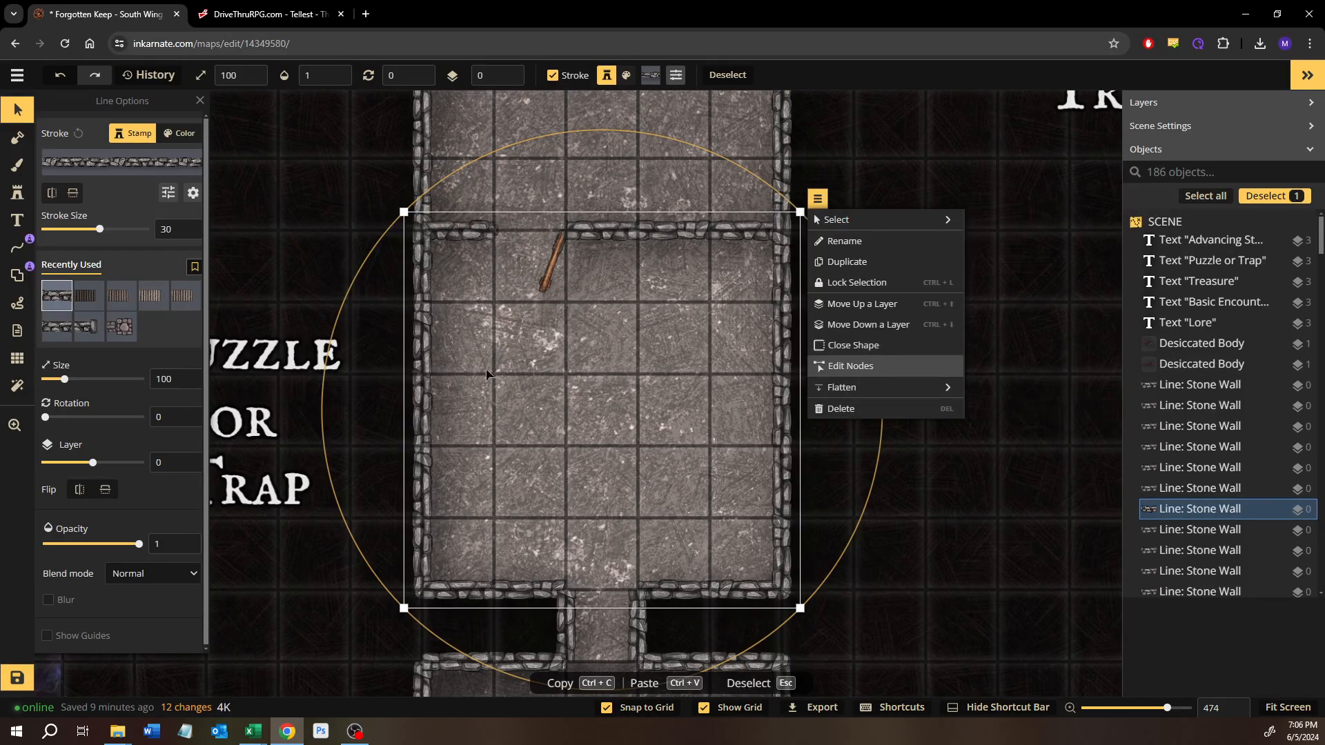
left_click(850, 366)
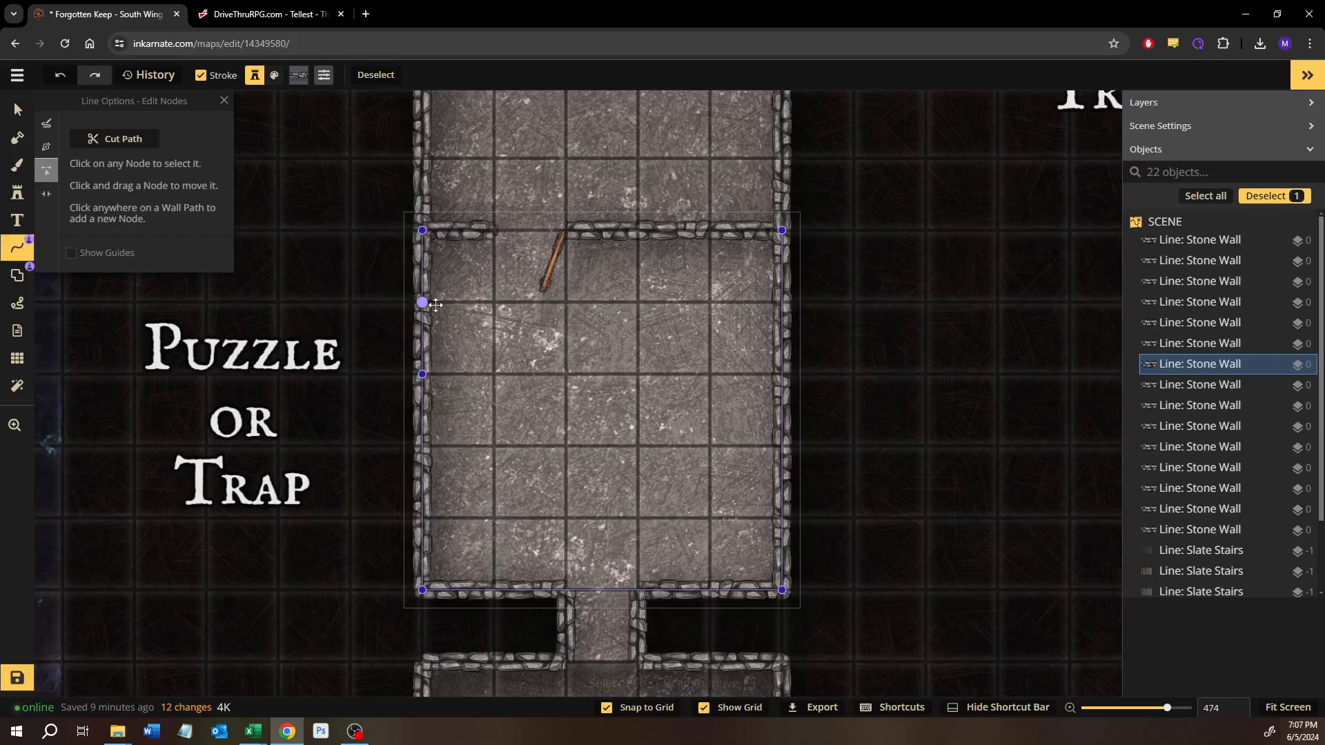
left_click_drag(455, 312, 553, 339)
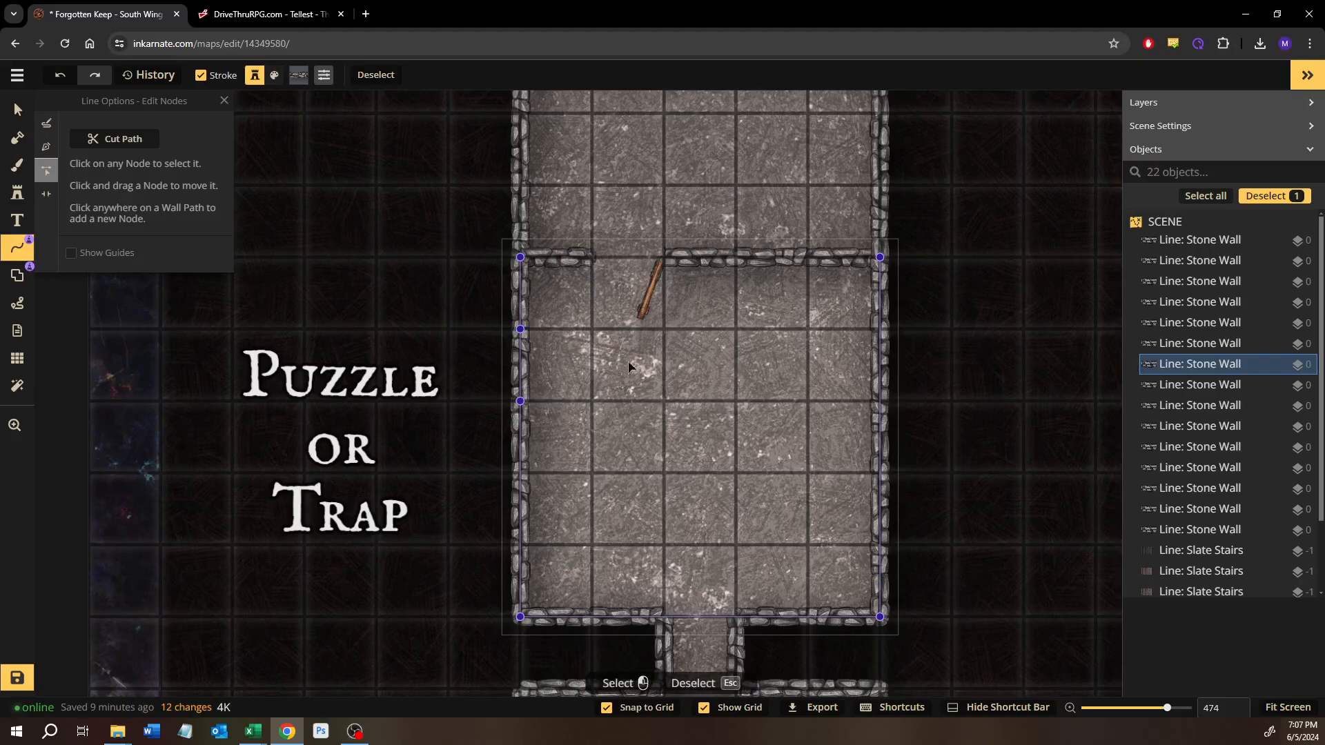
left_click(521, 331)
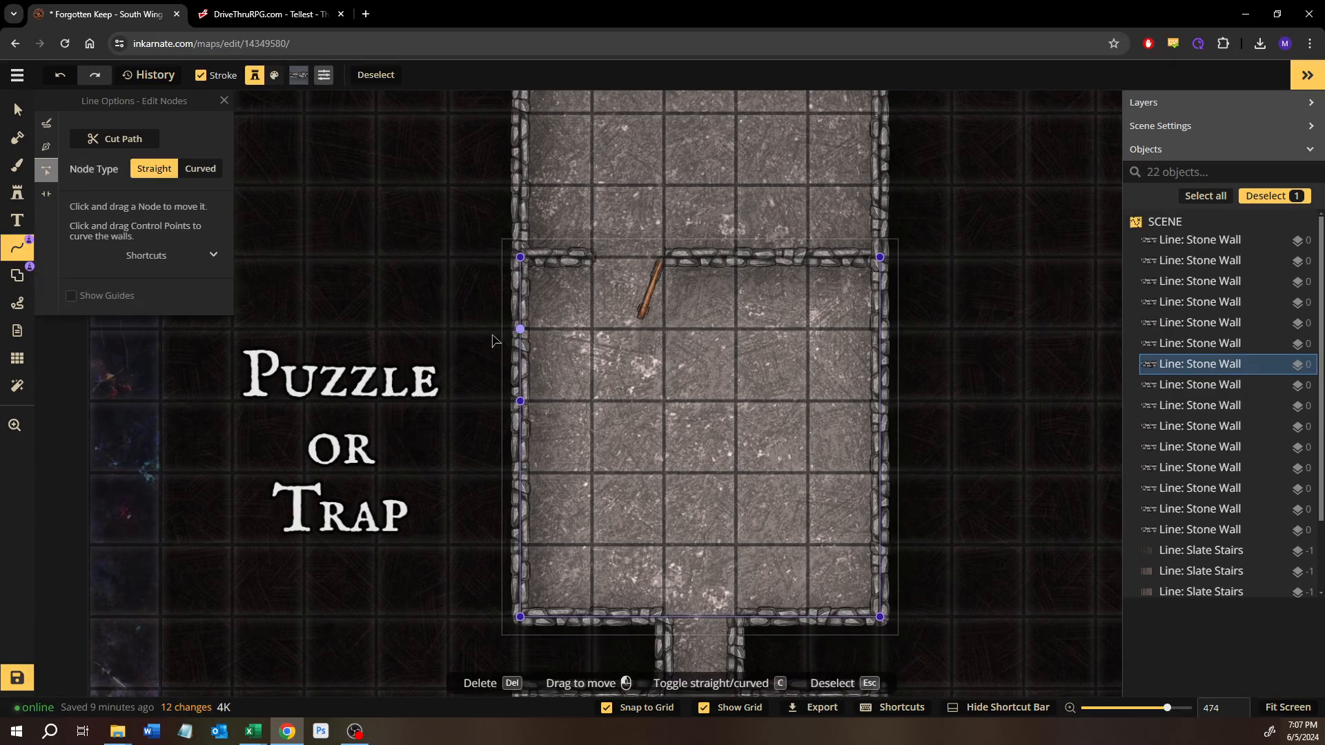
left_click_drag(521, 329, 494, 332)
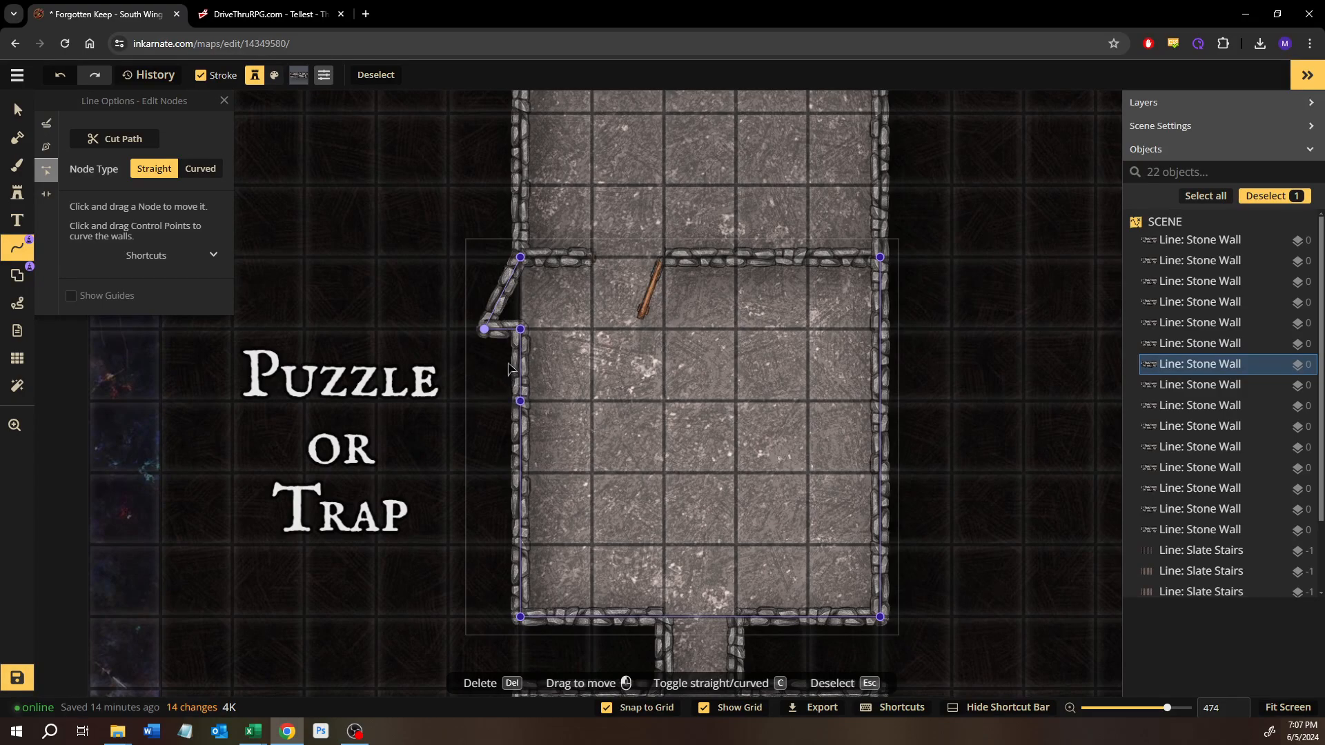
key("ctrl+z")
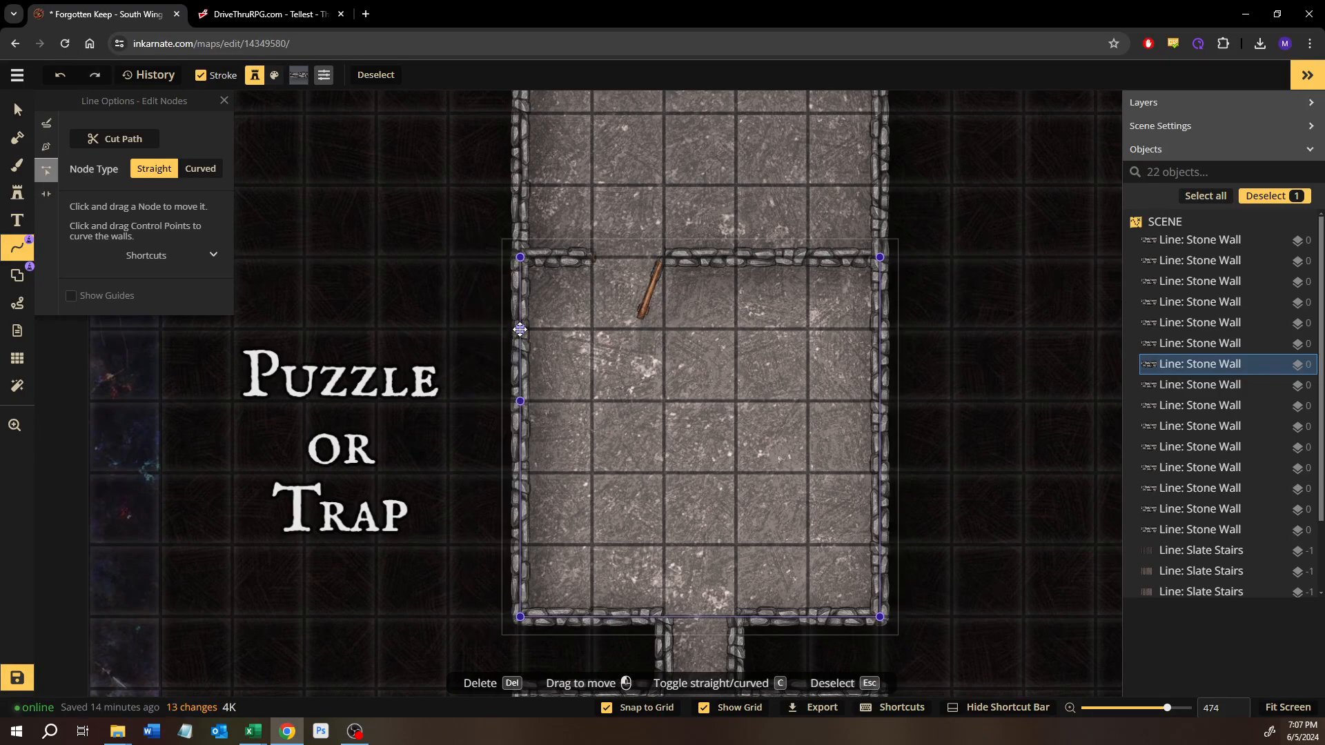
left_click_drag(521, 330, 496, 357)
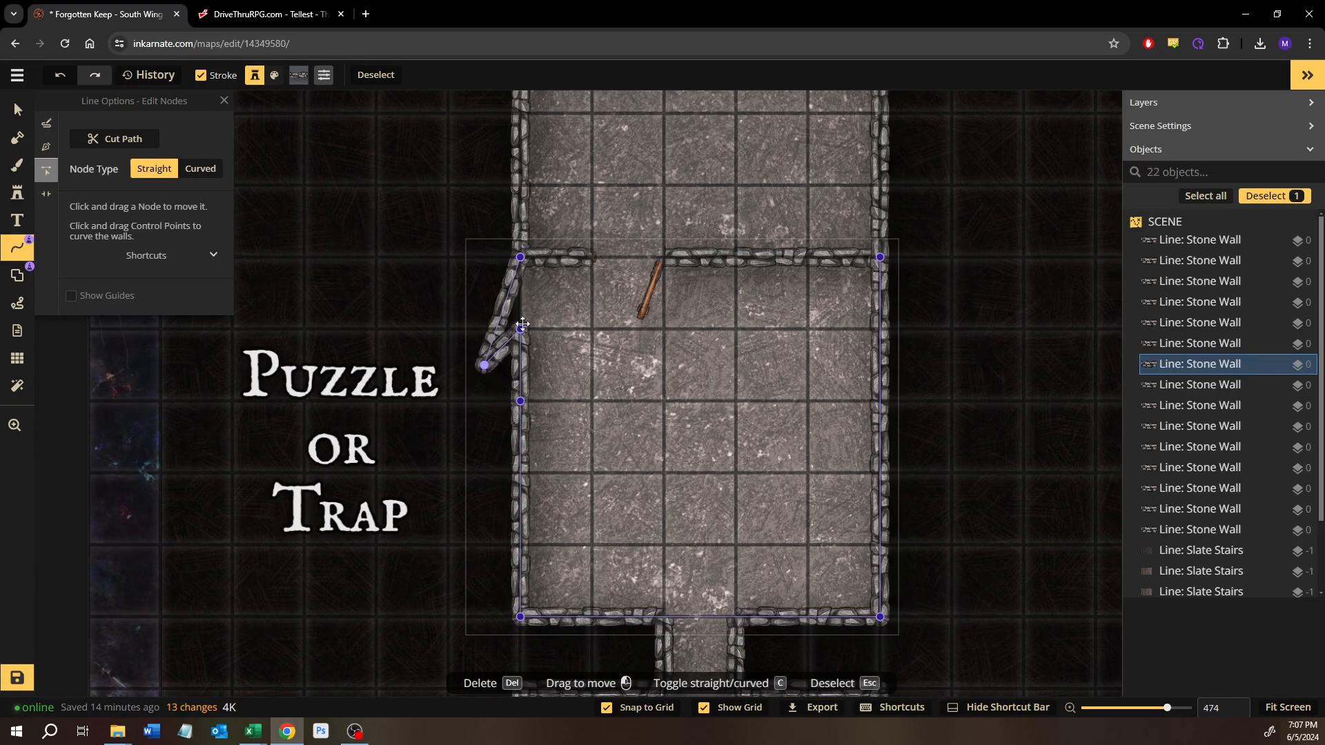
key("ctrl+z")
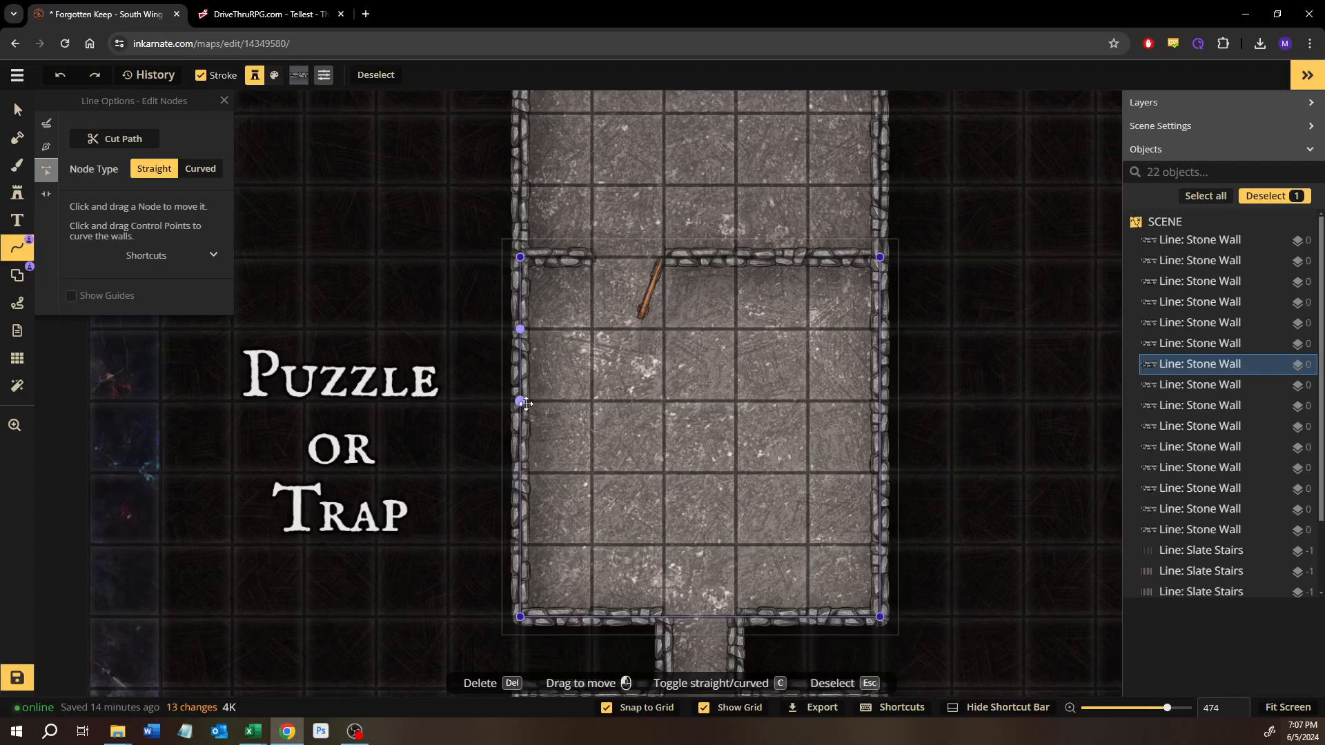
Step: Shape a rectangular alcove one square long and half a square deep on the Puzzle or Trap room's west wall, using straight nodes
left_click_drag(520, 401, 484, 401)
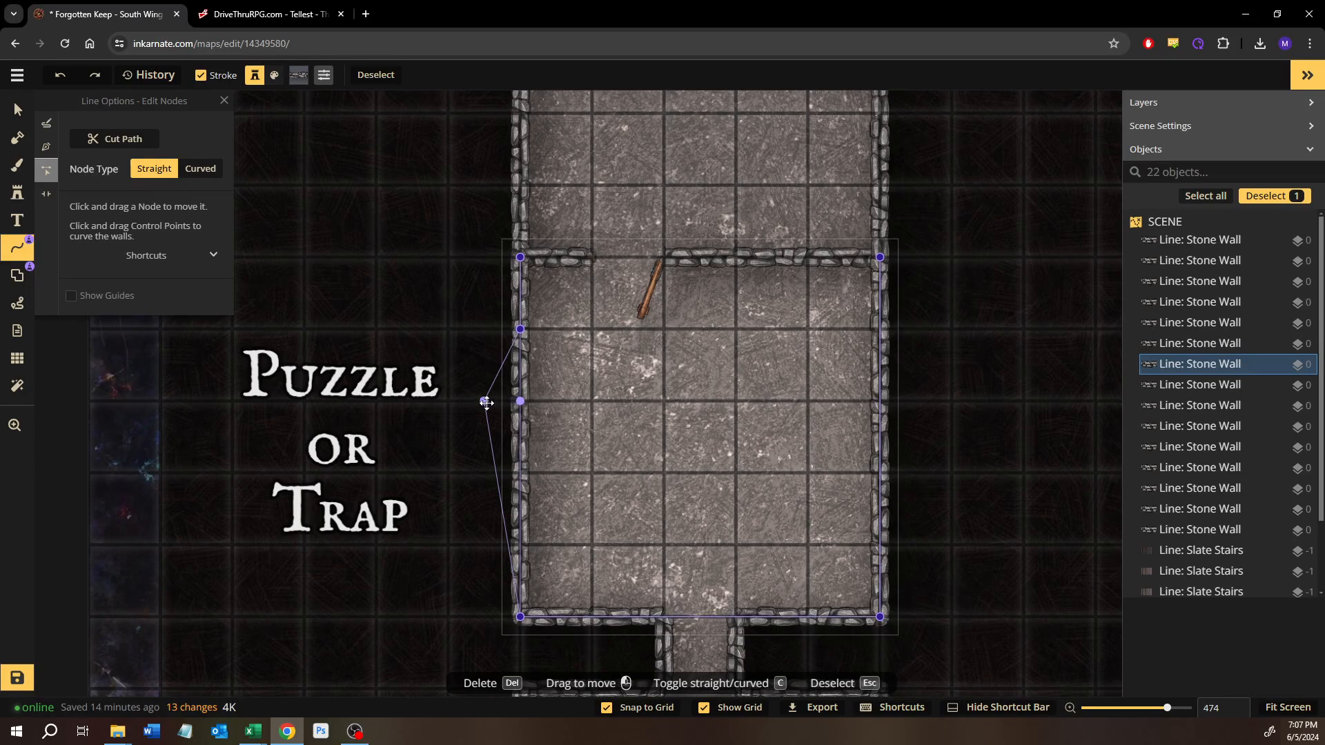
mouse_move(520, 329)
left_mouse_down()
mouse_move(486, 330)
mouse_move(520, 330)
left_mouse_up()
left_click(485, 330)
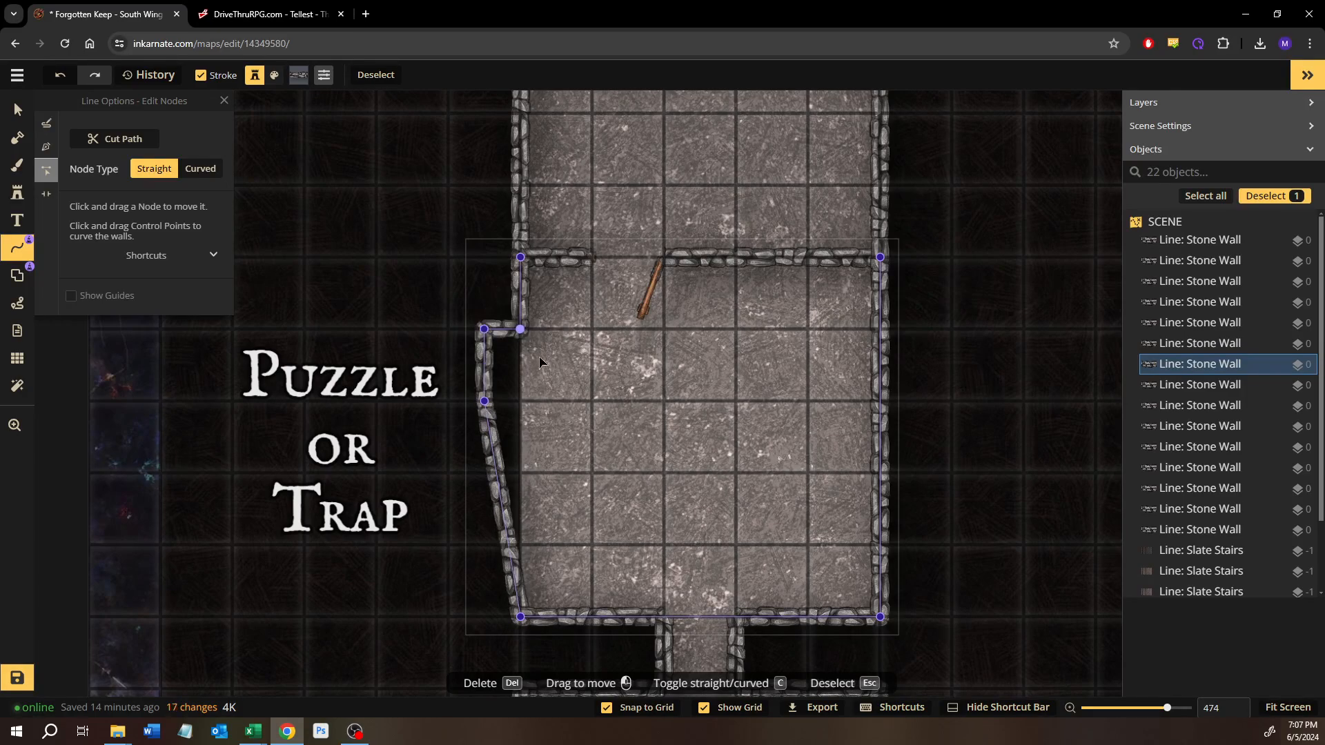
left_click(499, 472)
left_click(498, 473)
left_click_drag(498, 474, 533, 414)
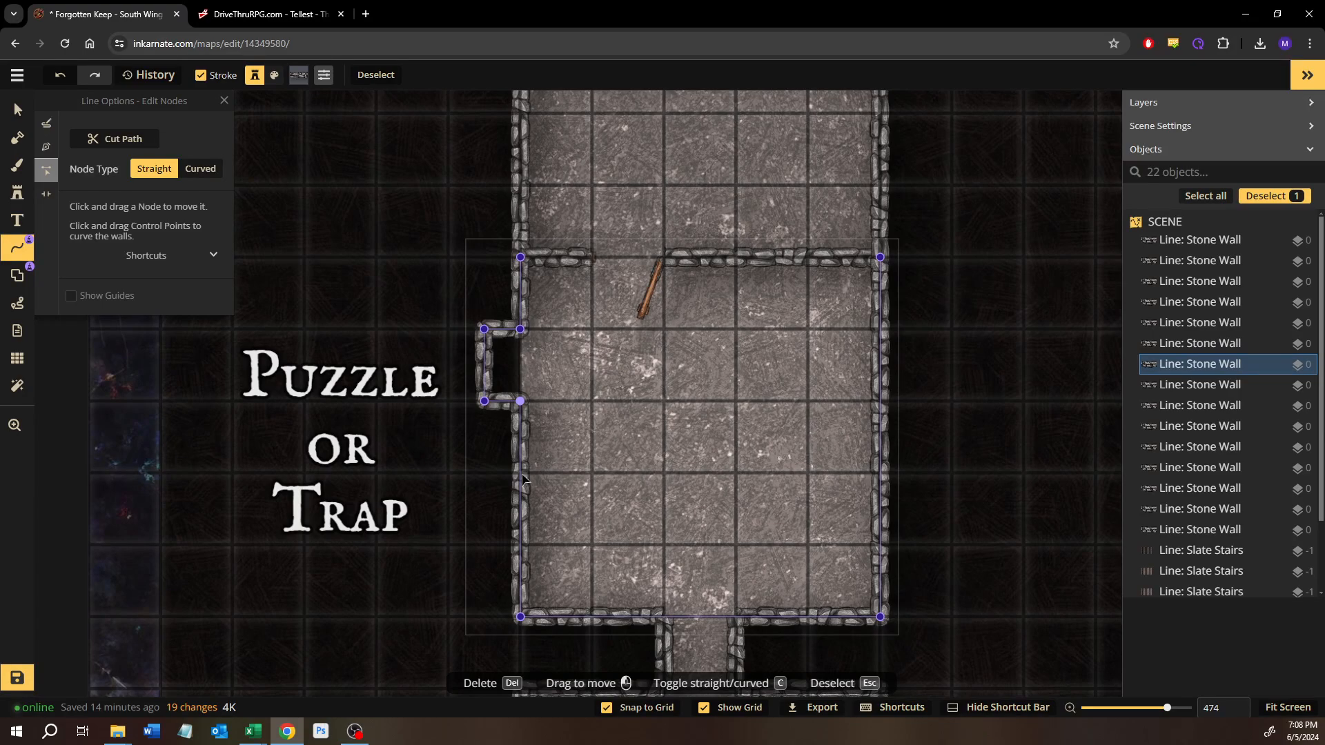
key("Escape")
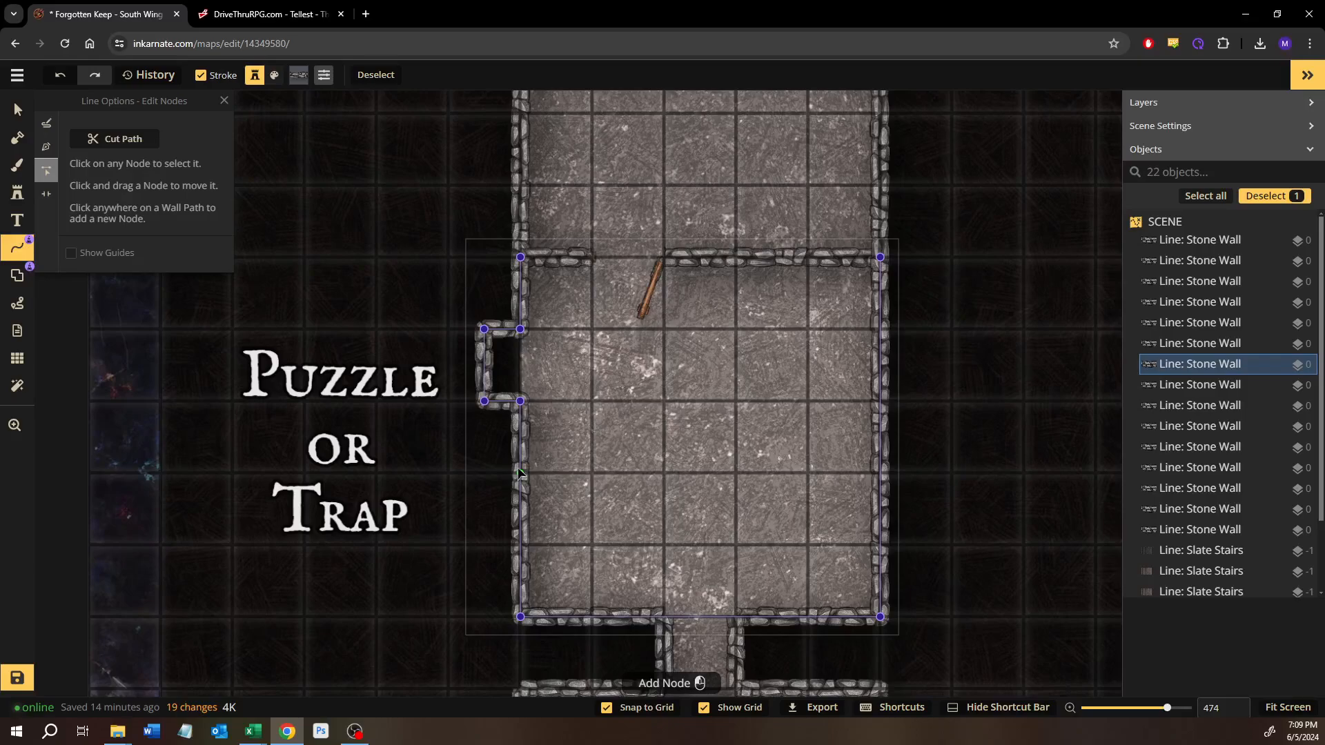
left_click(519, 469)
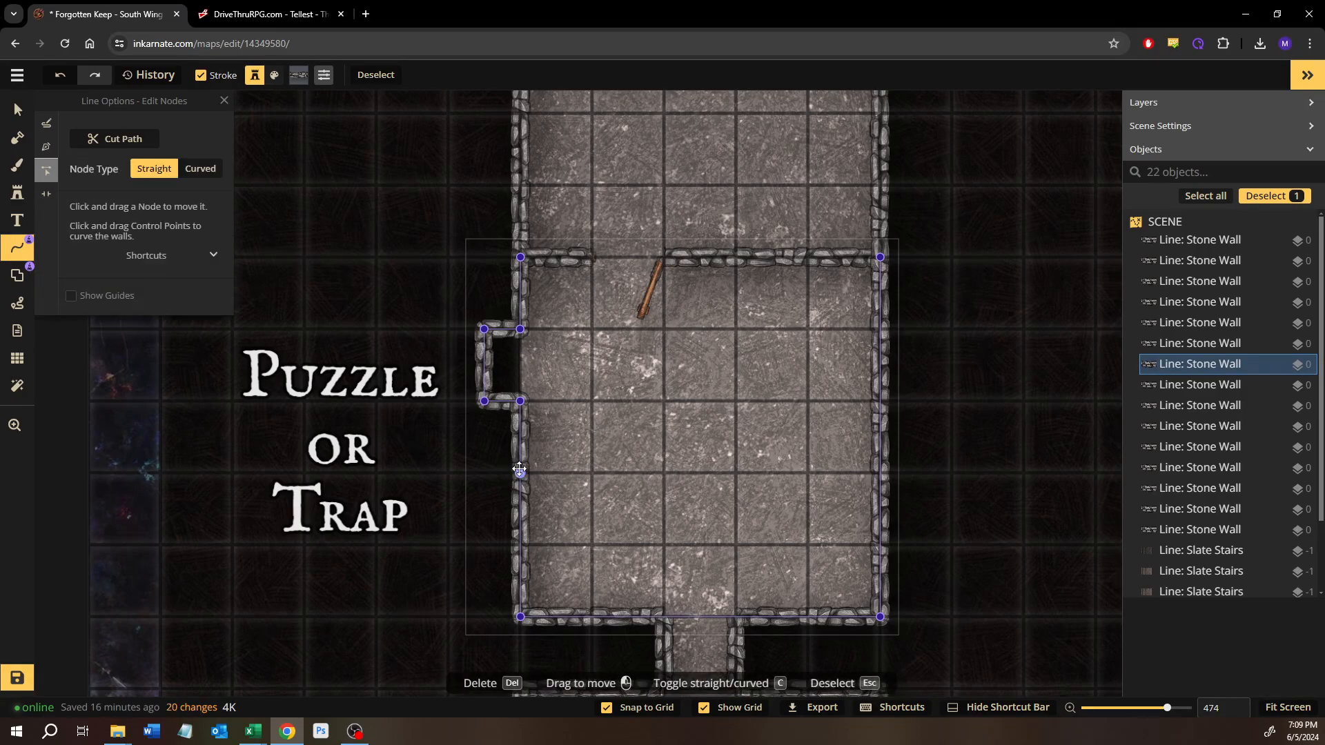
left_click_drag(519, 472, 495, 476)
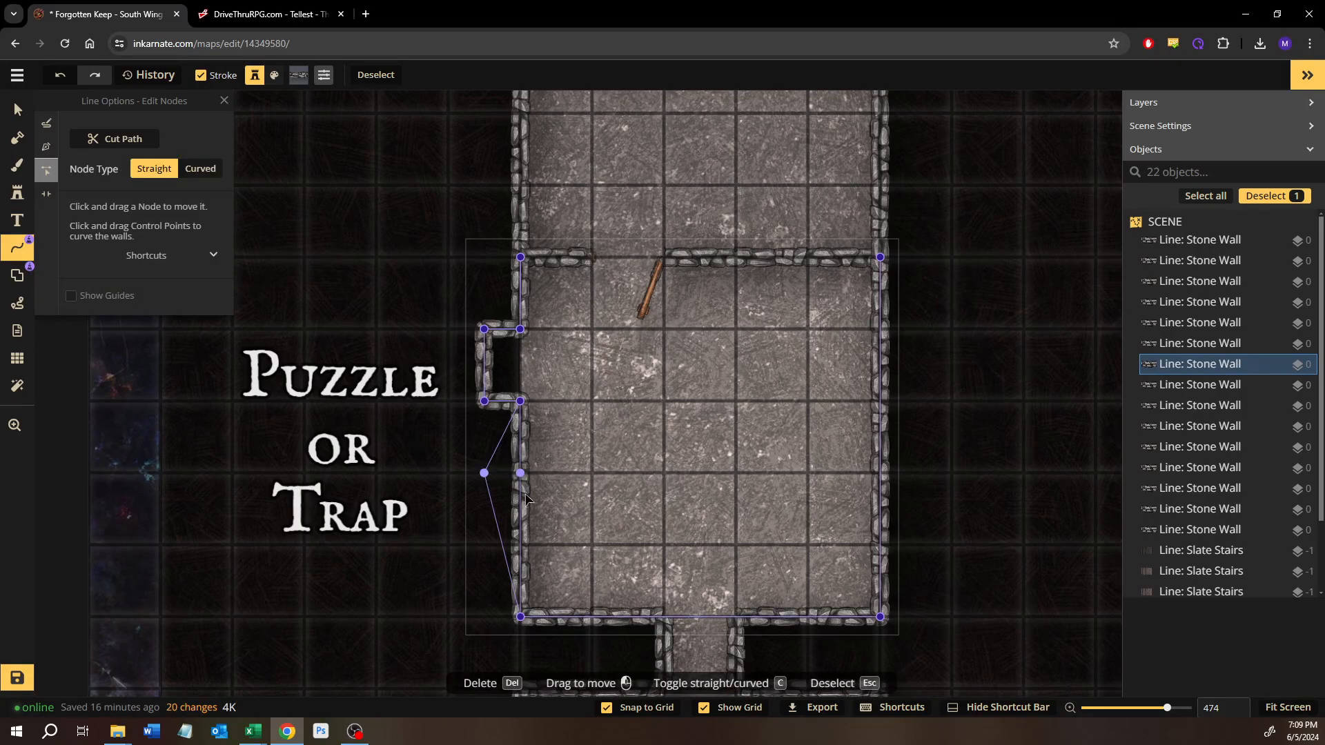
left_click(493, 512)
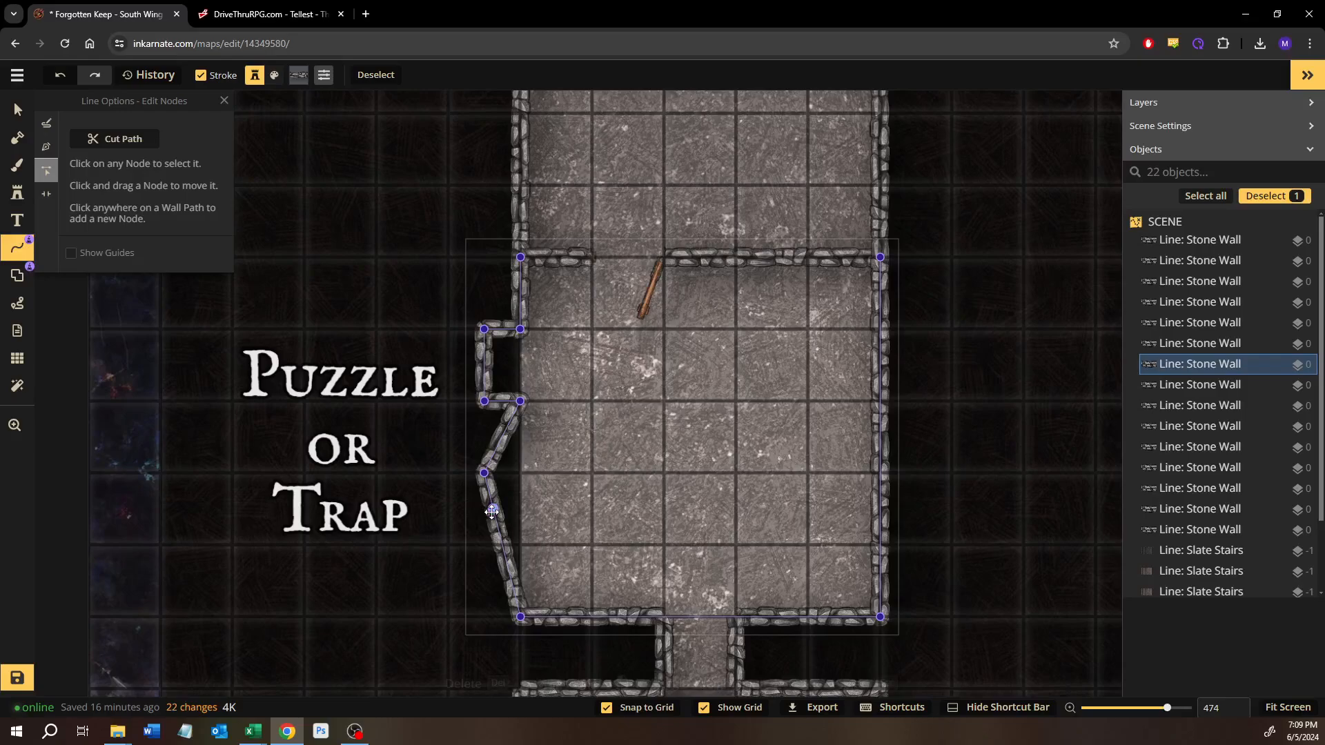
left_click(493, 509)
left_click_drag(493, 510, 519, 473)
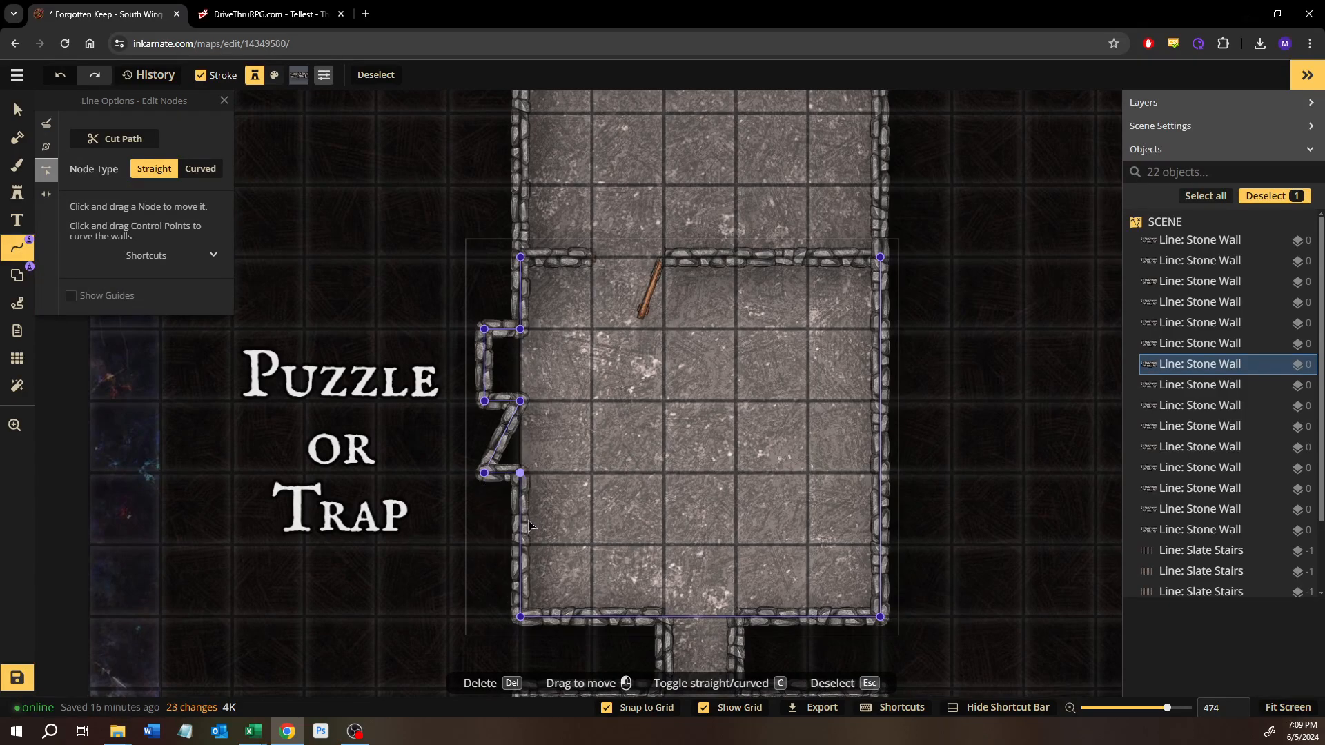
left_click(487, 474)
key("ctrl+z")
key("ctrl+z")
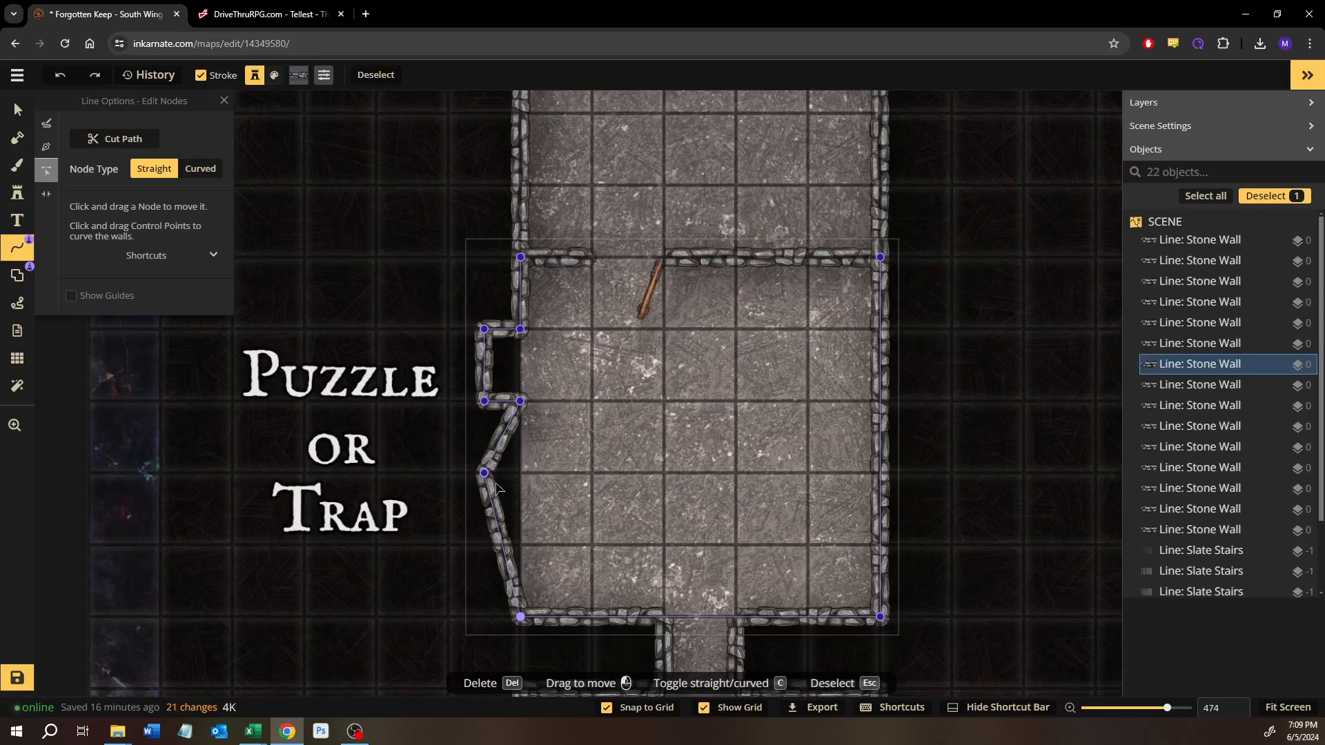
key("ctrl+z")
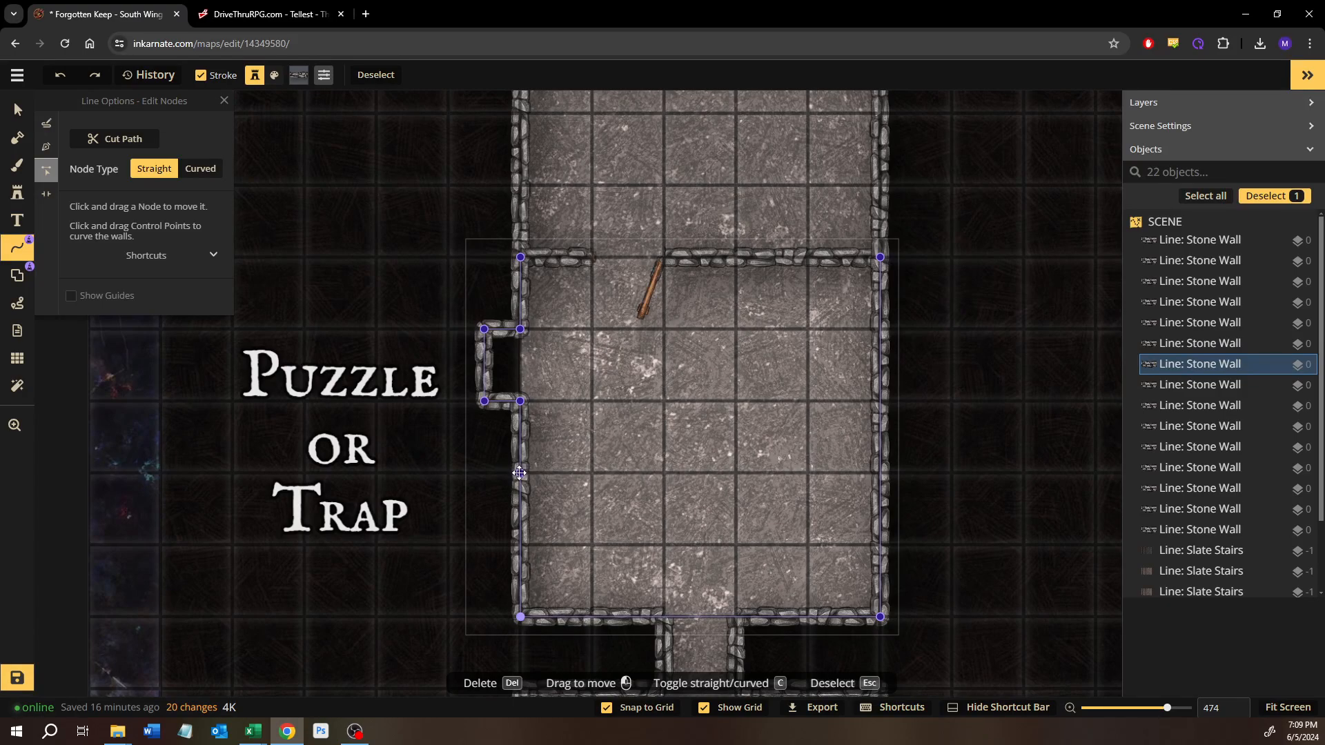
Step: Shape a second west-wall alcove in the Puzzle or Trap room, one square south of the first, one square long and half a square deep
key("ctrl+y")
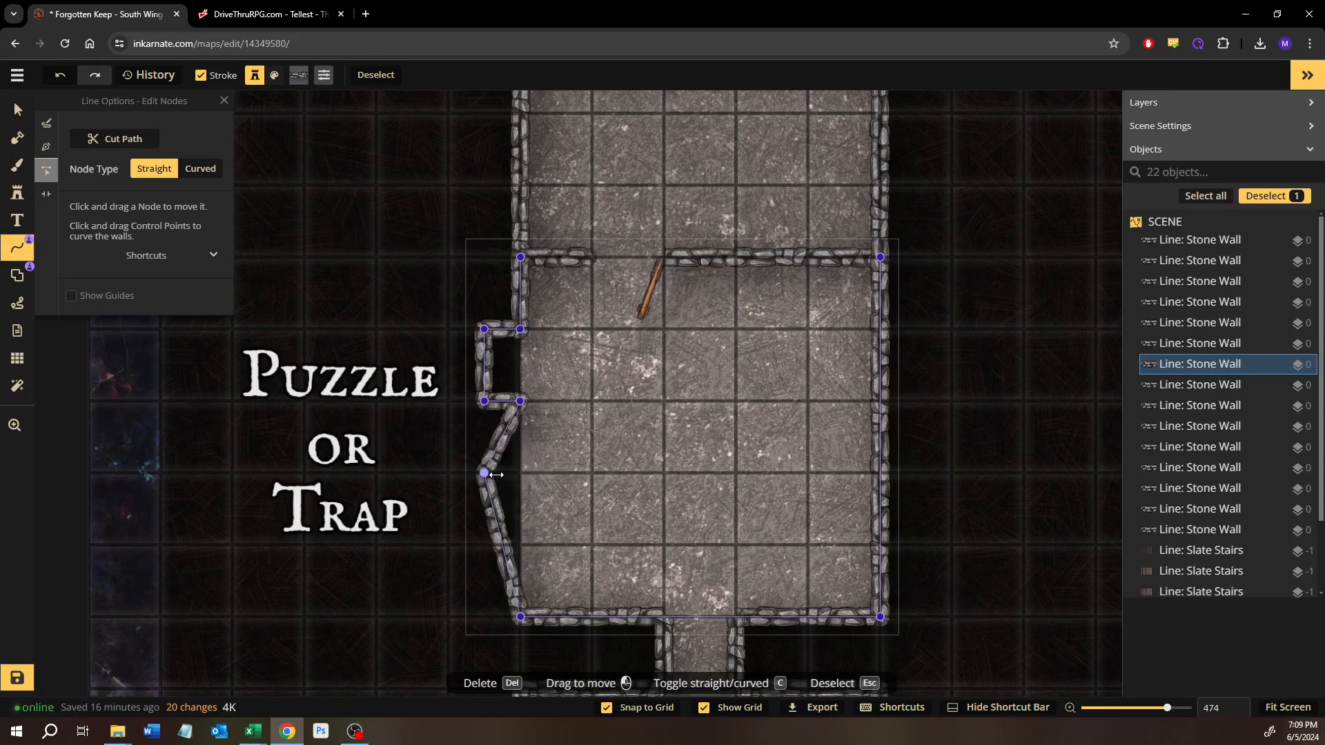
key("ctrl+y")
key("ctrl+y")
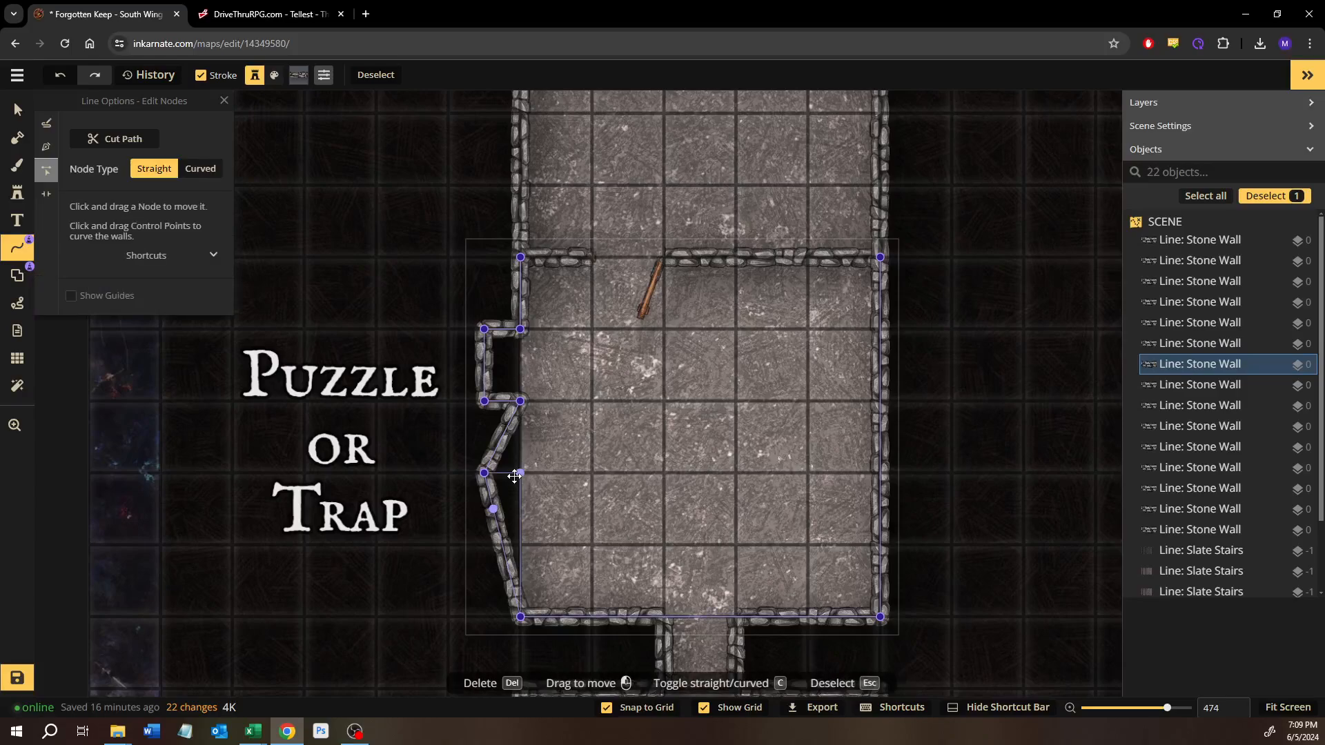
left_click_drag(492, 504, 520, 474)
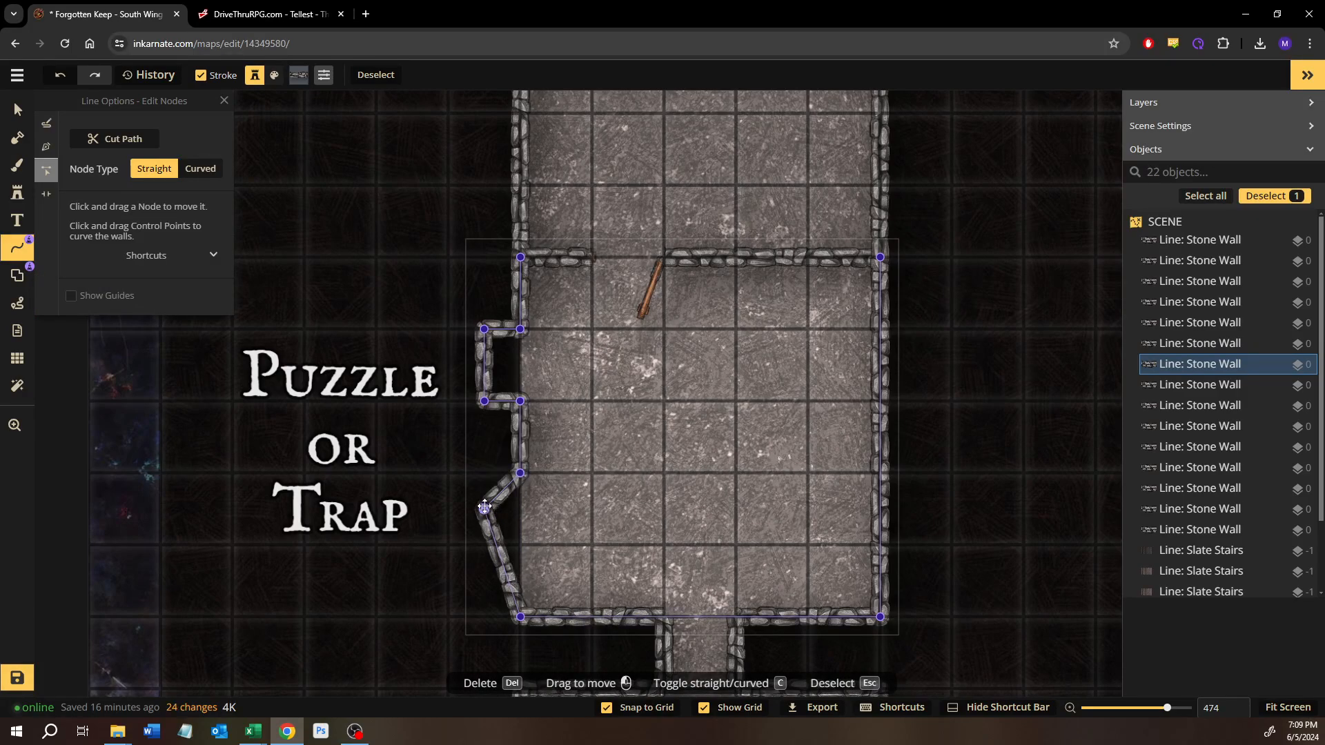
key("Delete")
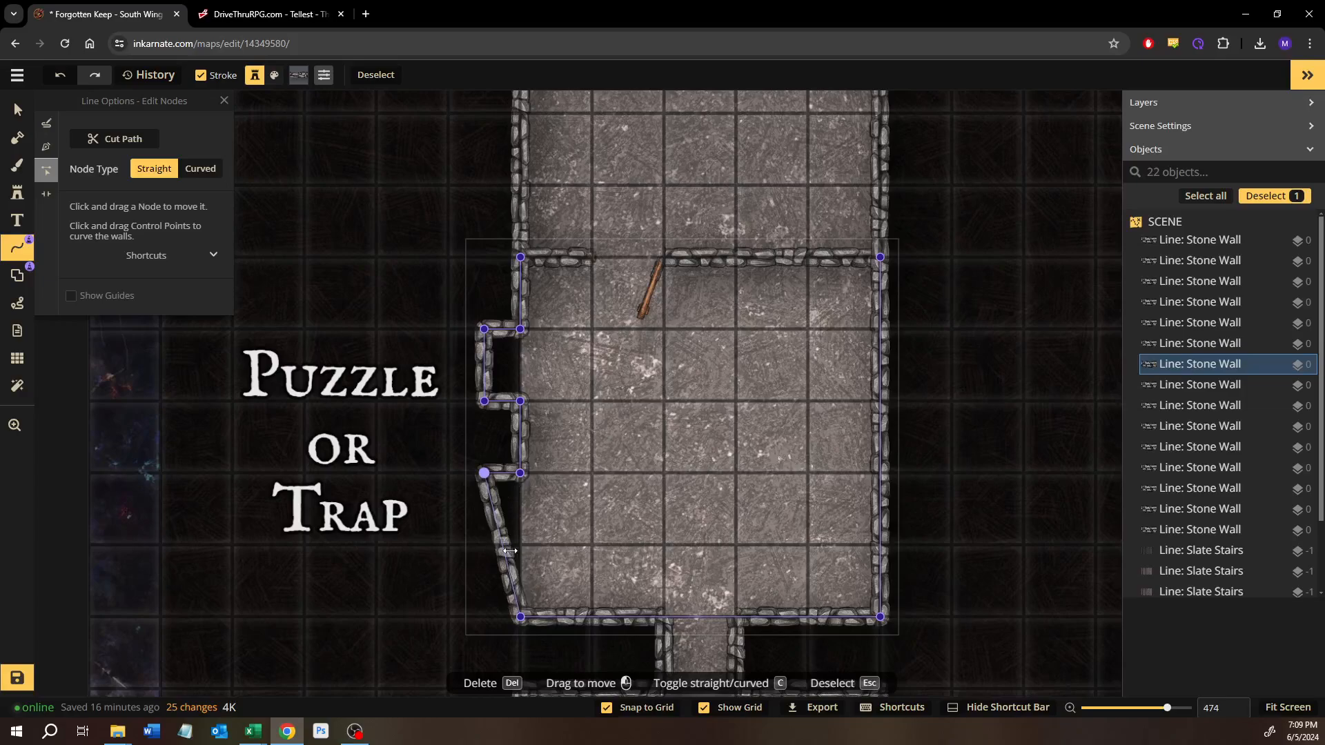
left_click(502, 546)
left_click(503, 545)
left_click_drag(502, 546, 524, 544)
left_click(502, 580)
left_click(502, 581)
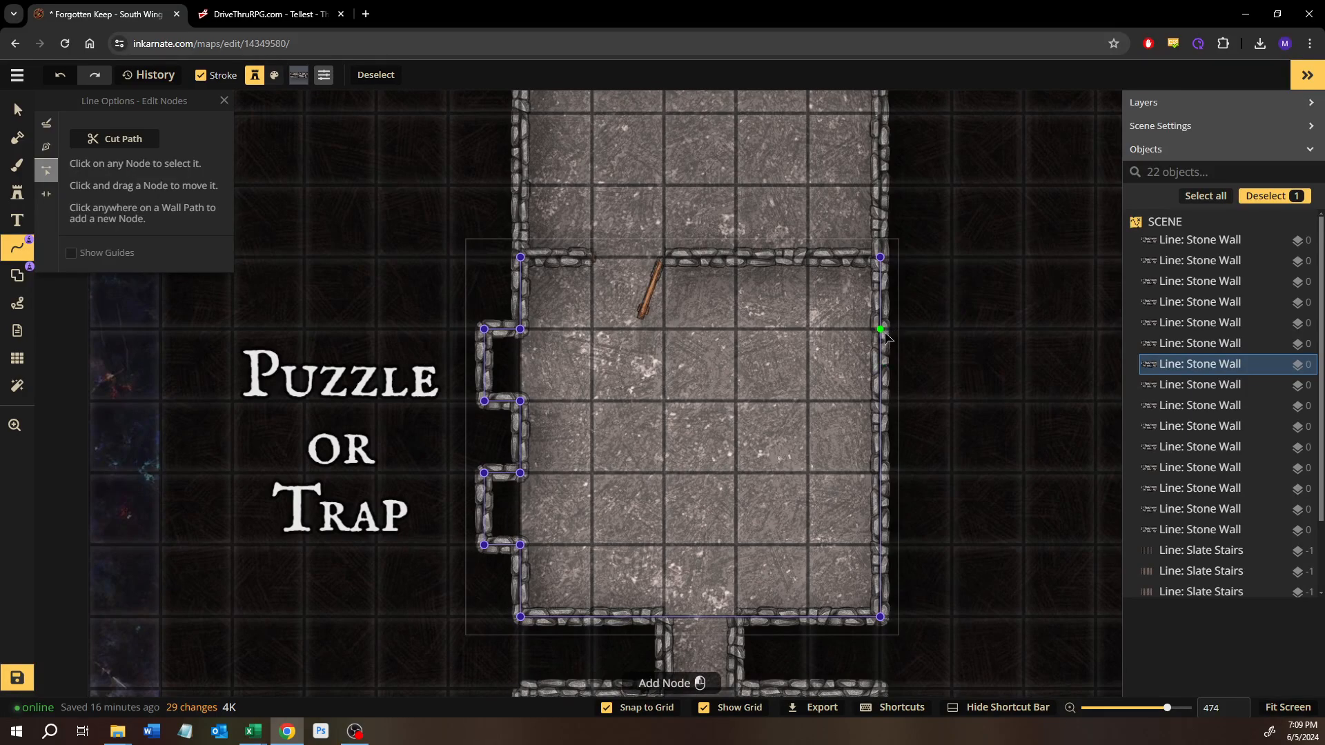
Step: Shape an alcove on the room's east wall opposite the northern west alcove, one square long and half a square deep
mouse_move(886, 337)
left_mouse_down()
mouse_move(887, 304)
mouse_move(886, 334)
mouse_move(910, 330)
left_mouse_up()
left_click(910, 400)
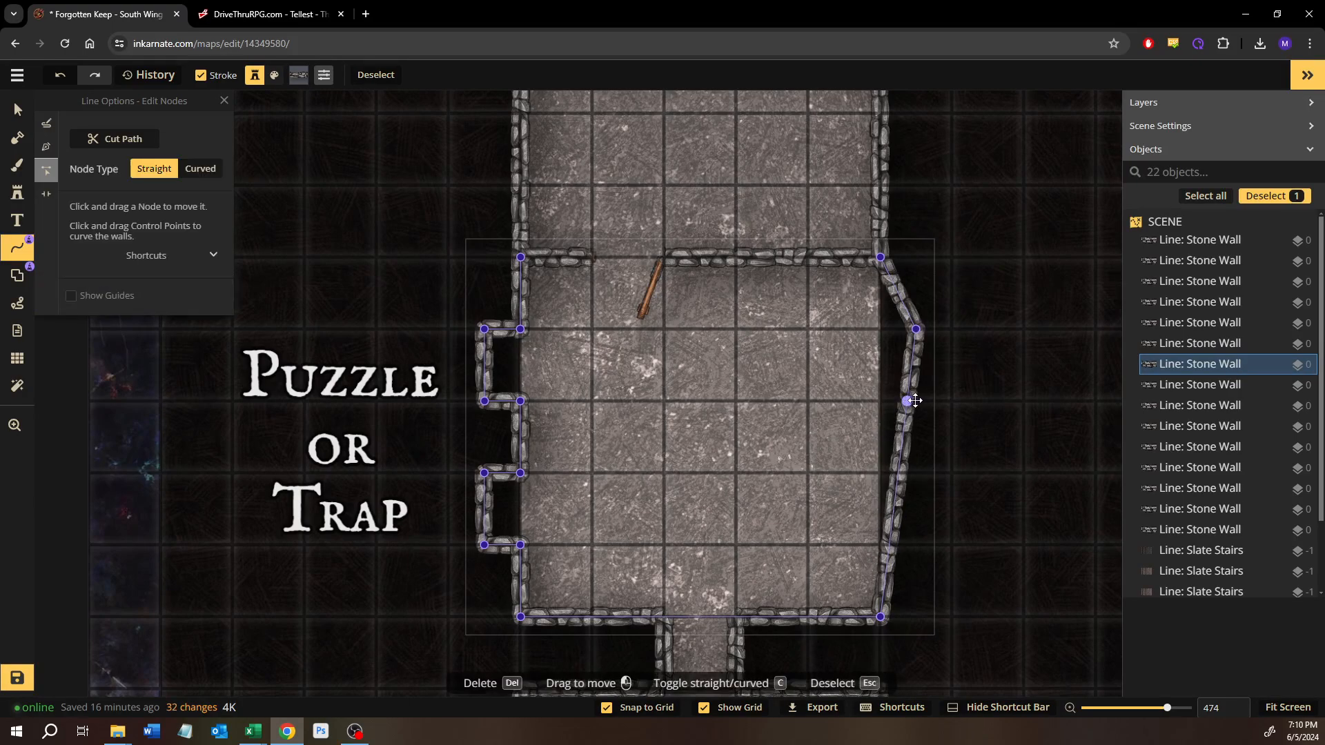
left_click(911, 438)
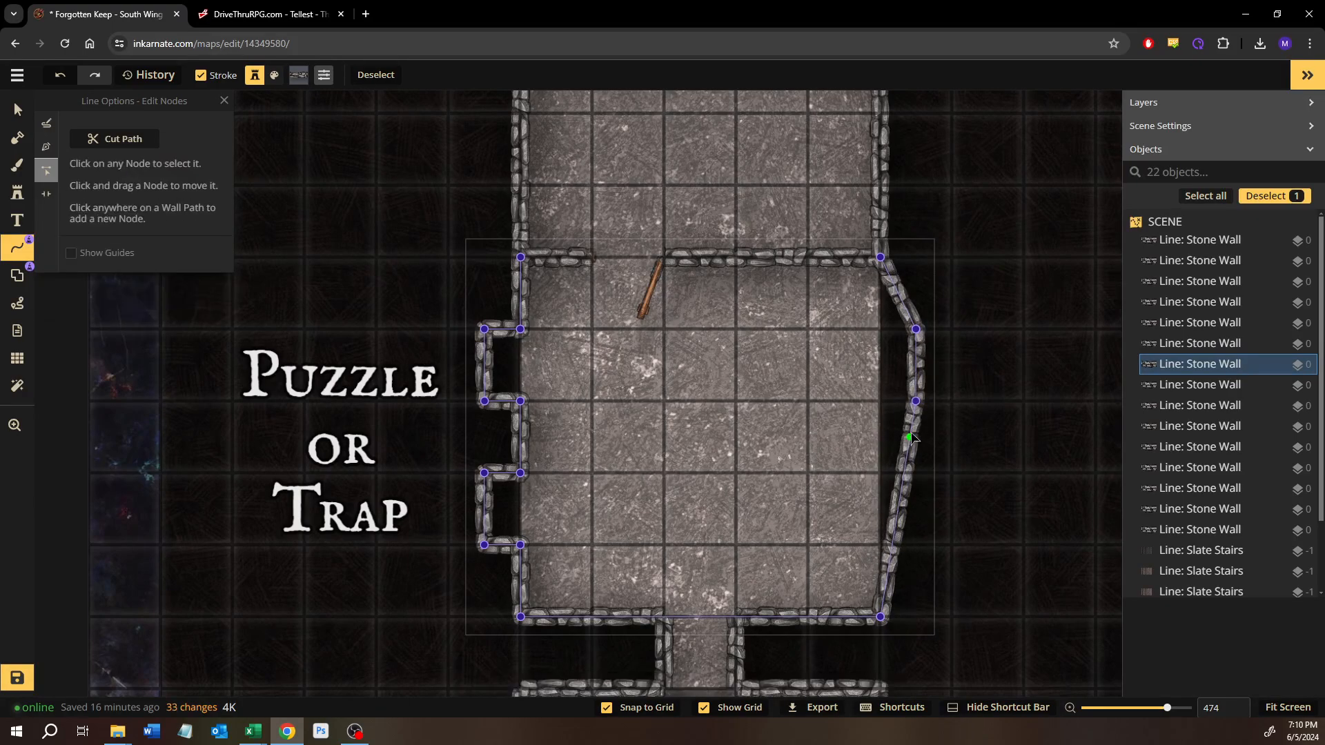
left_click_drag(911, 438, 886, 405)
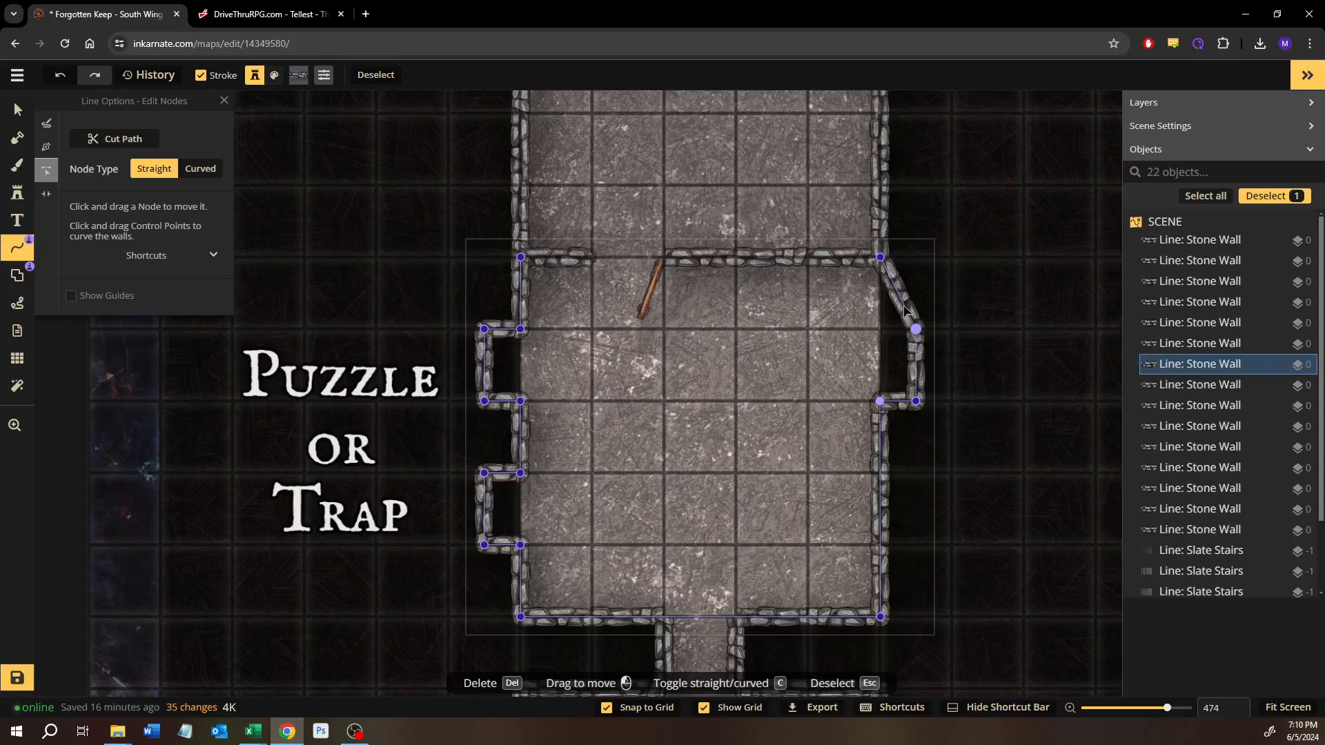
left_click(896, 296)
left_click_drag(894, 301, 879, 330)
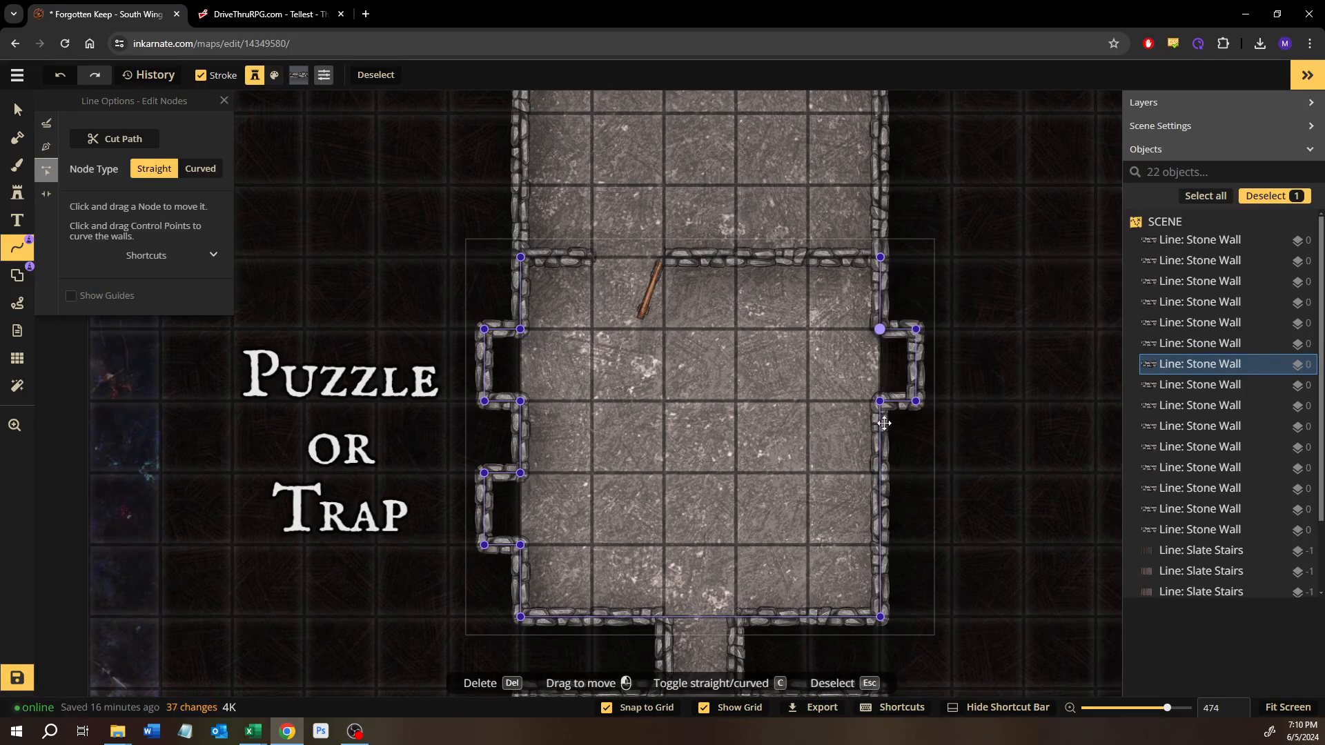
Step: Shape a second east-wall alcove opposite the southern west one, one square long and half a square deep, and deselect the wall
left_click(884, 474)
left_click_drag(880, 474, 903, 475)
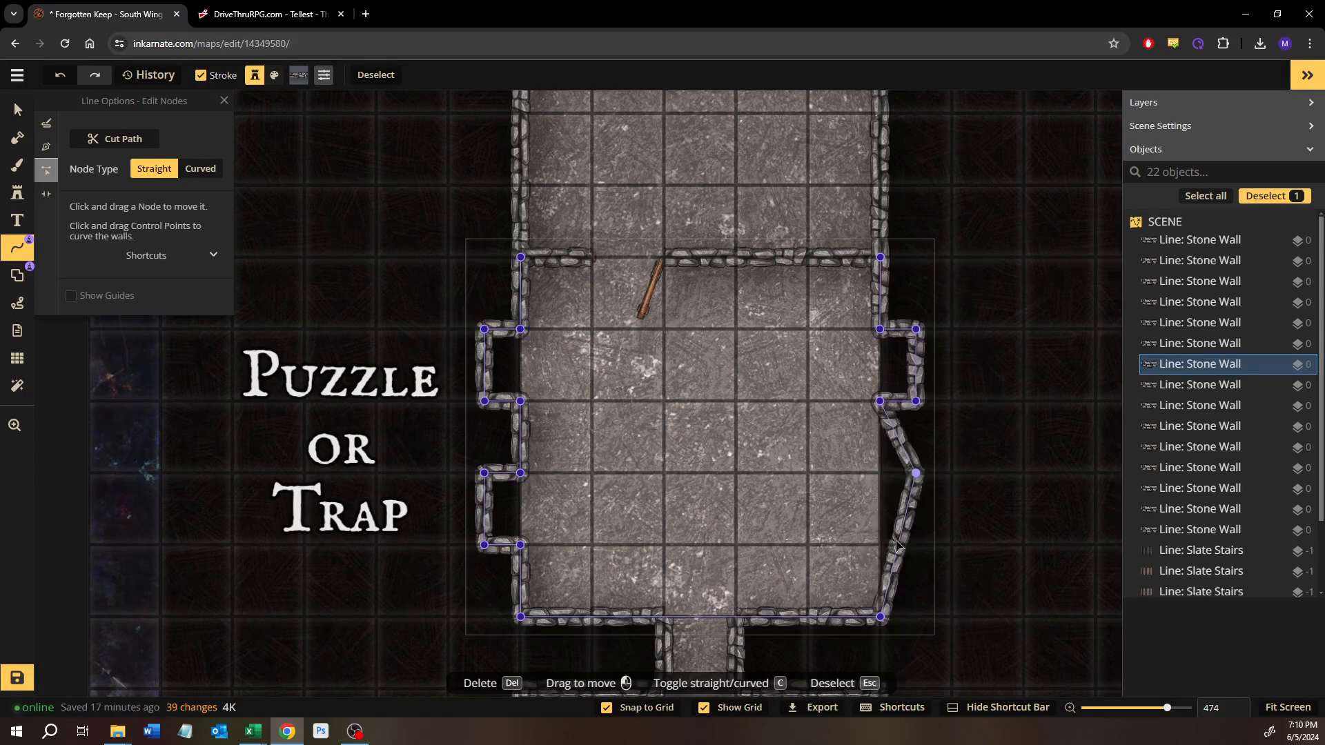
left_click_drag(895, 544, 915, 544)
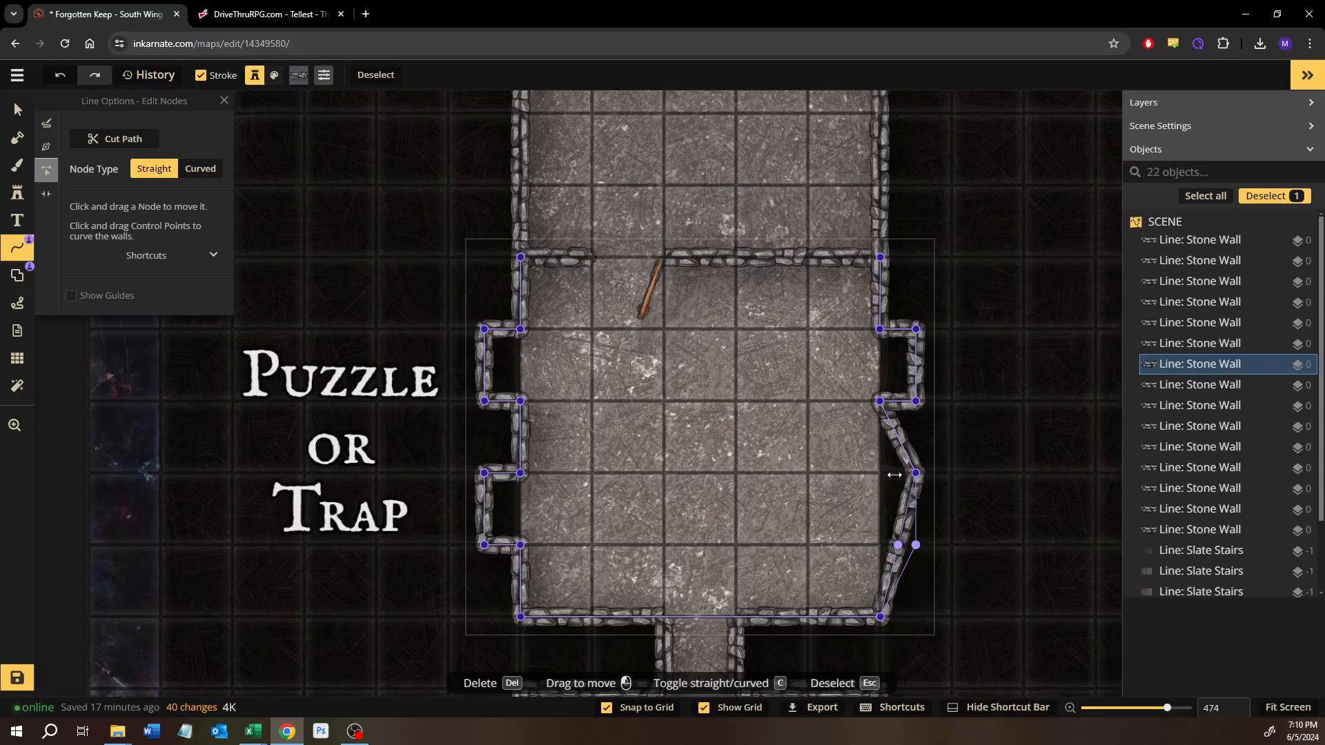
left_click(900, 439)
left_click_drag(900, 442, 878, 469)
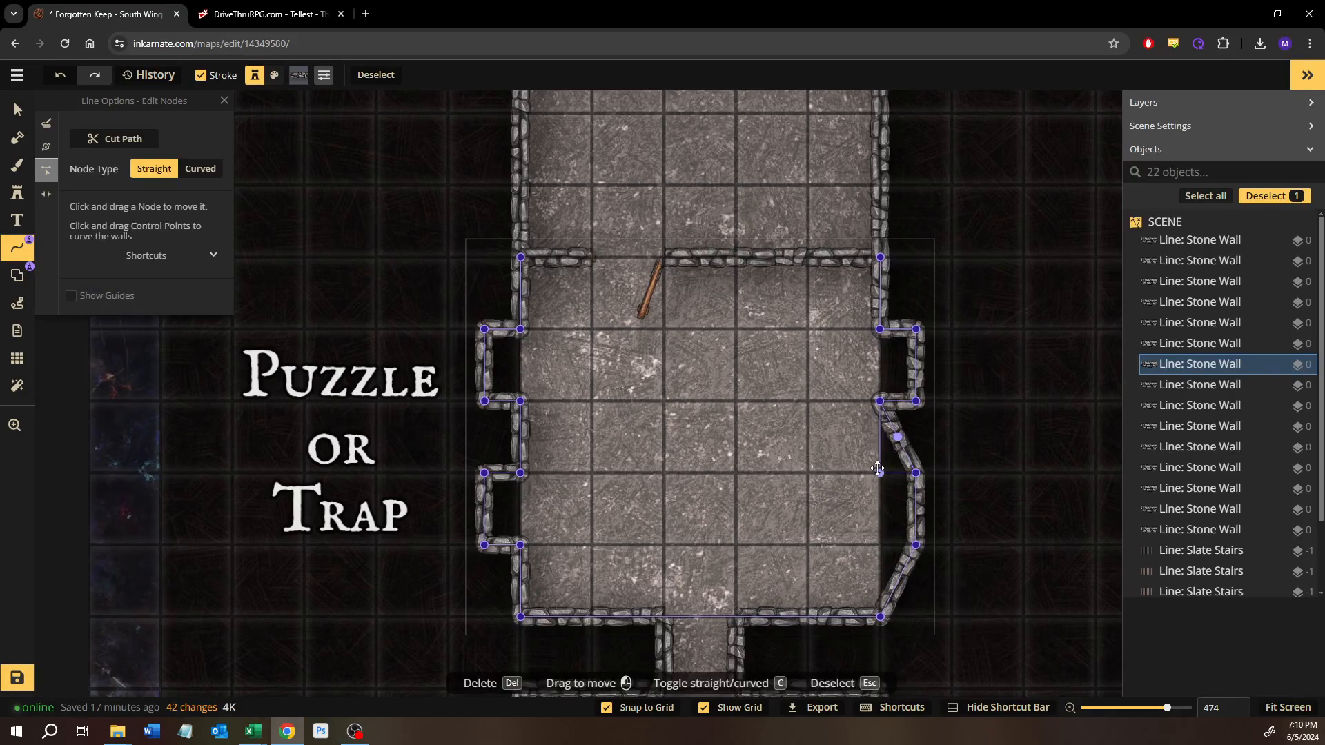
left_click(899, 579)
left_click_drag(900, 579, 880, 545)
key("Escape")
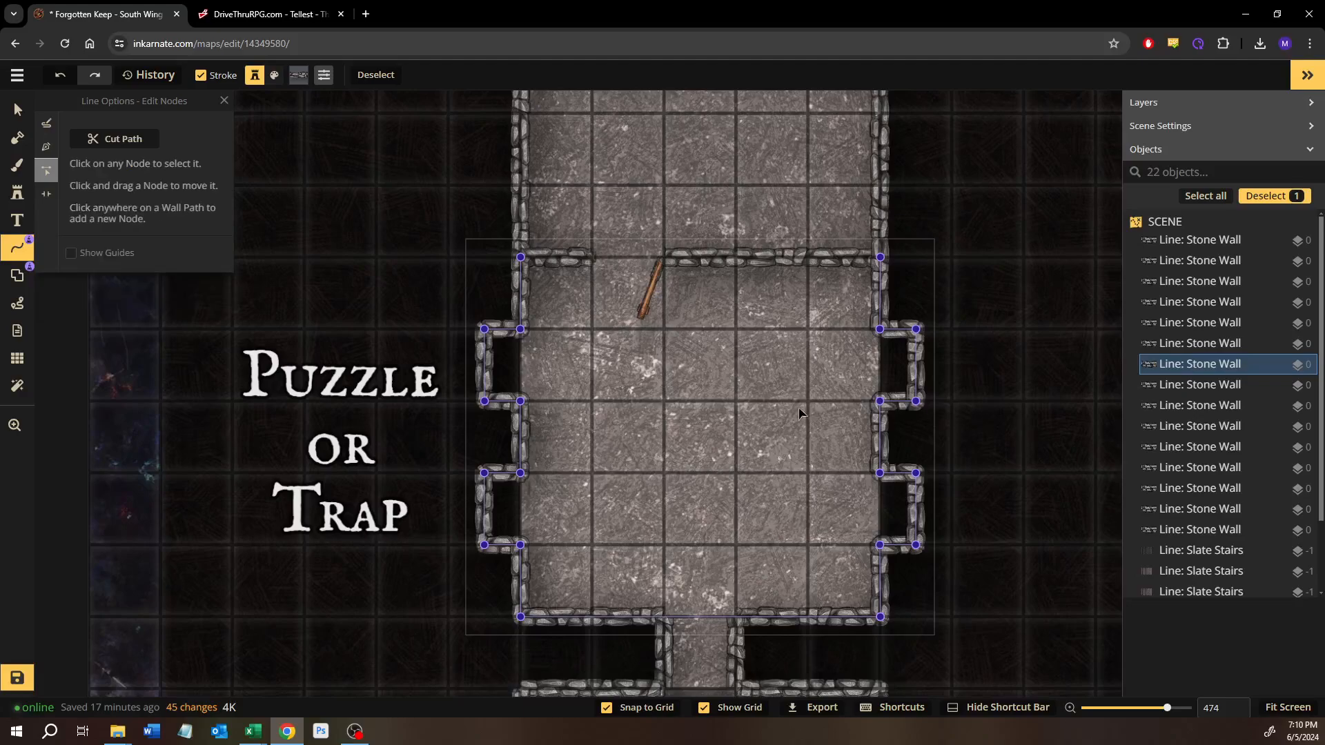
left_click(18, 109)
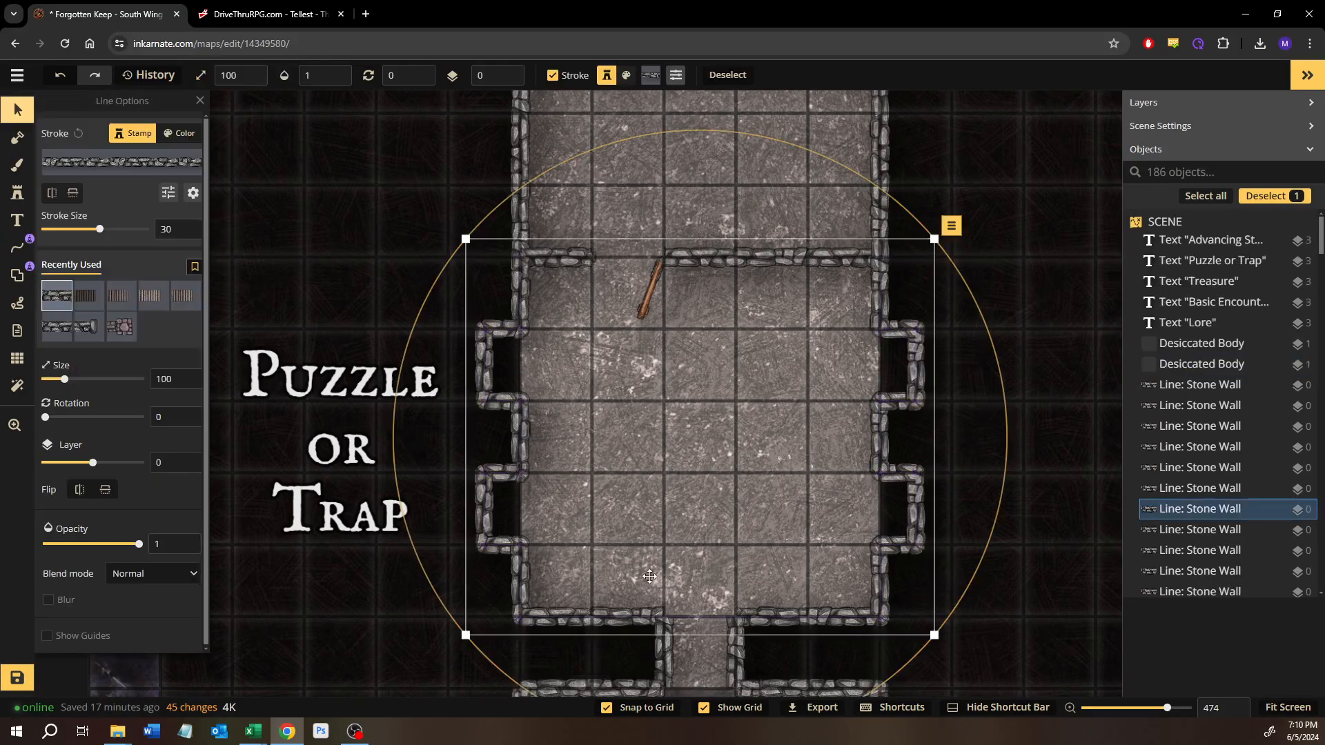
key("Escape")
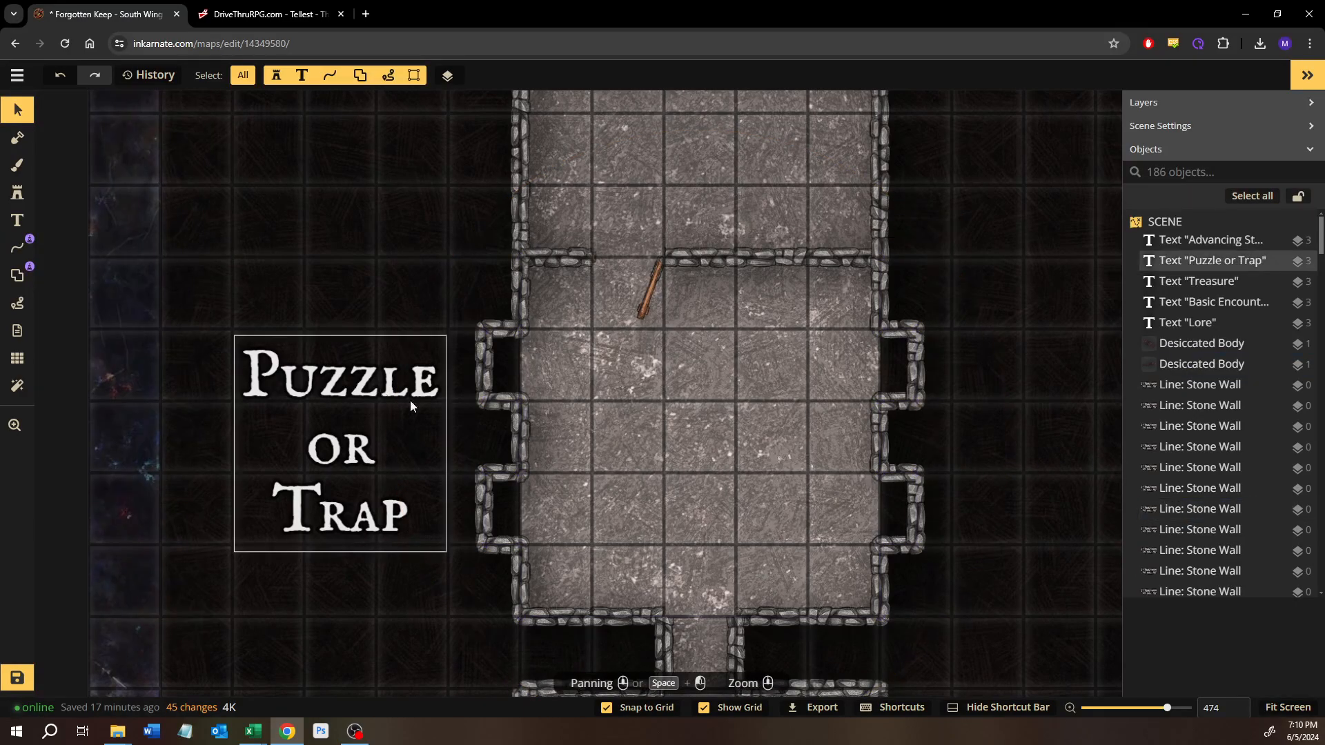
Step: Choose the recently used grey stone floor texture for the background brush and fill the southwest alcove with a rectangle at 0.6 opacity
left_click(17, 164)
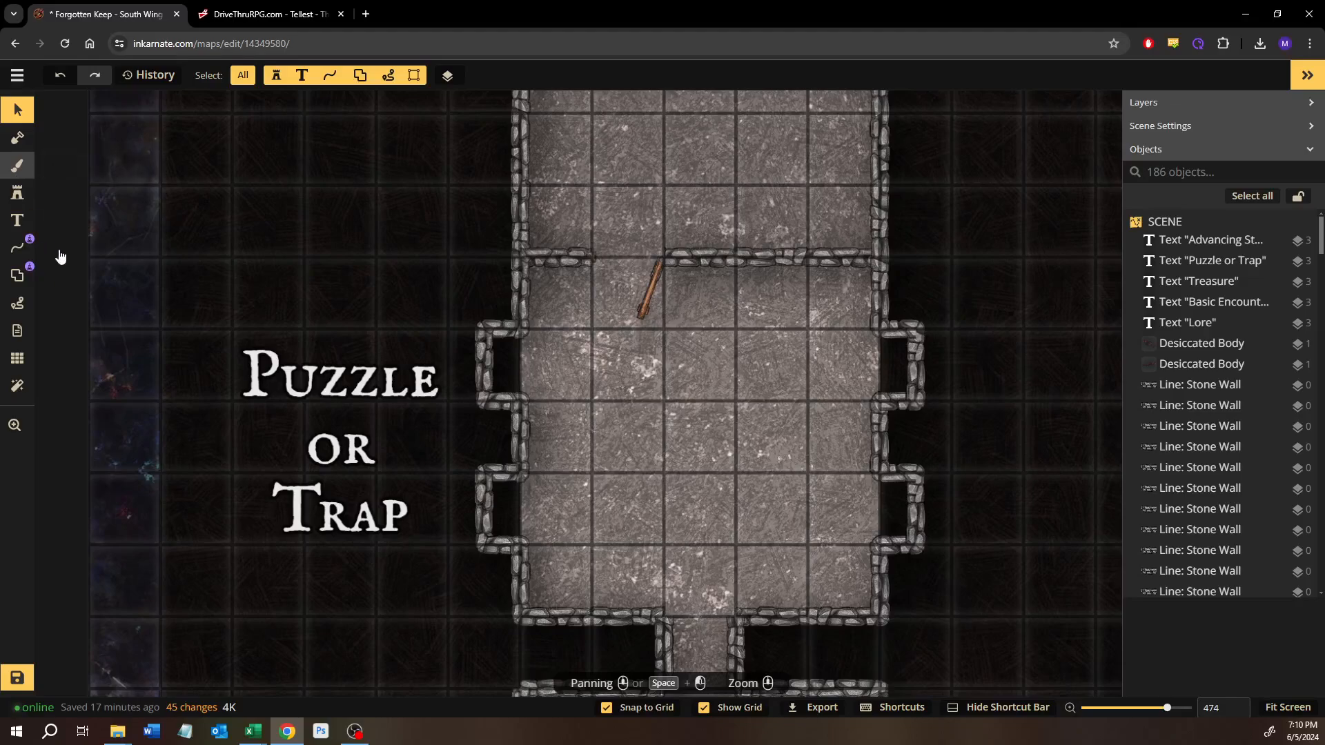
left_click(143, 332)
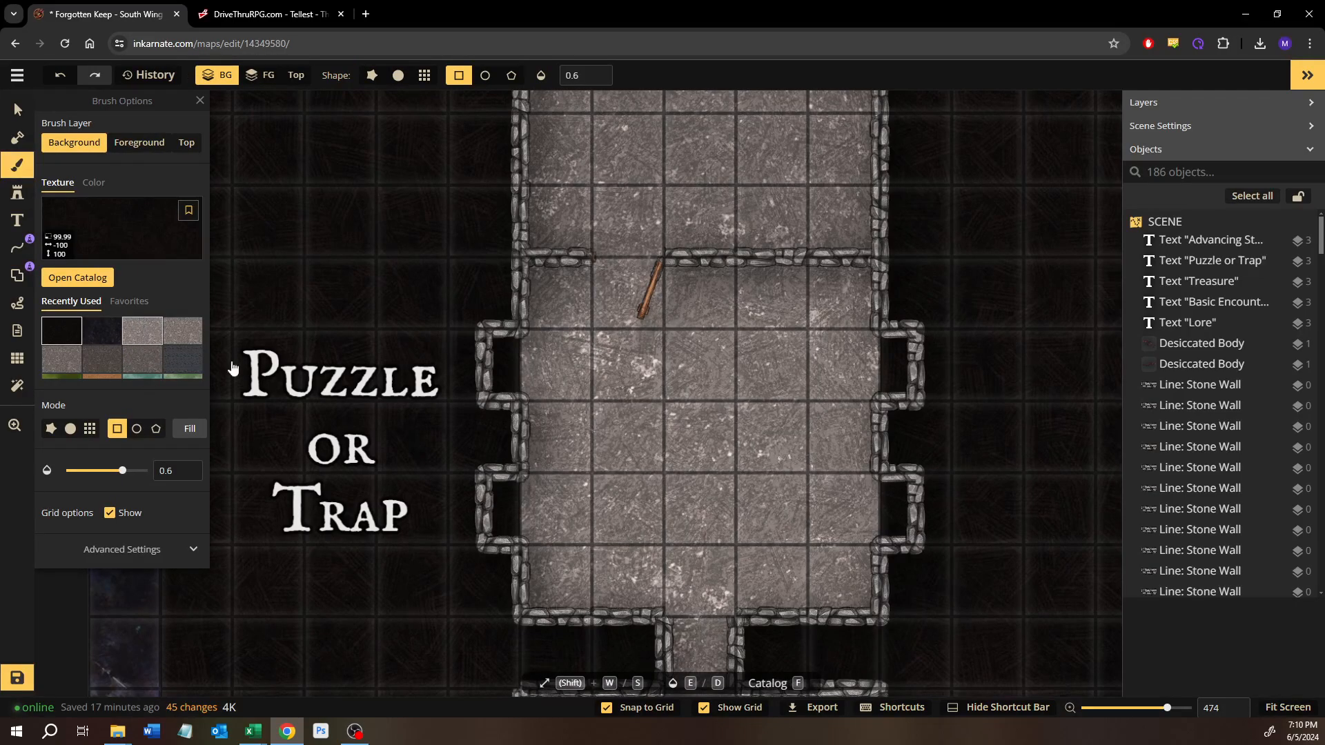
mouse_move(529, 489)
left_mouse_down()
mouse_move(511, 534)
mouse_move(495, 537)
left_mouse_up()
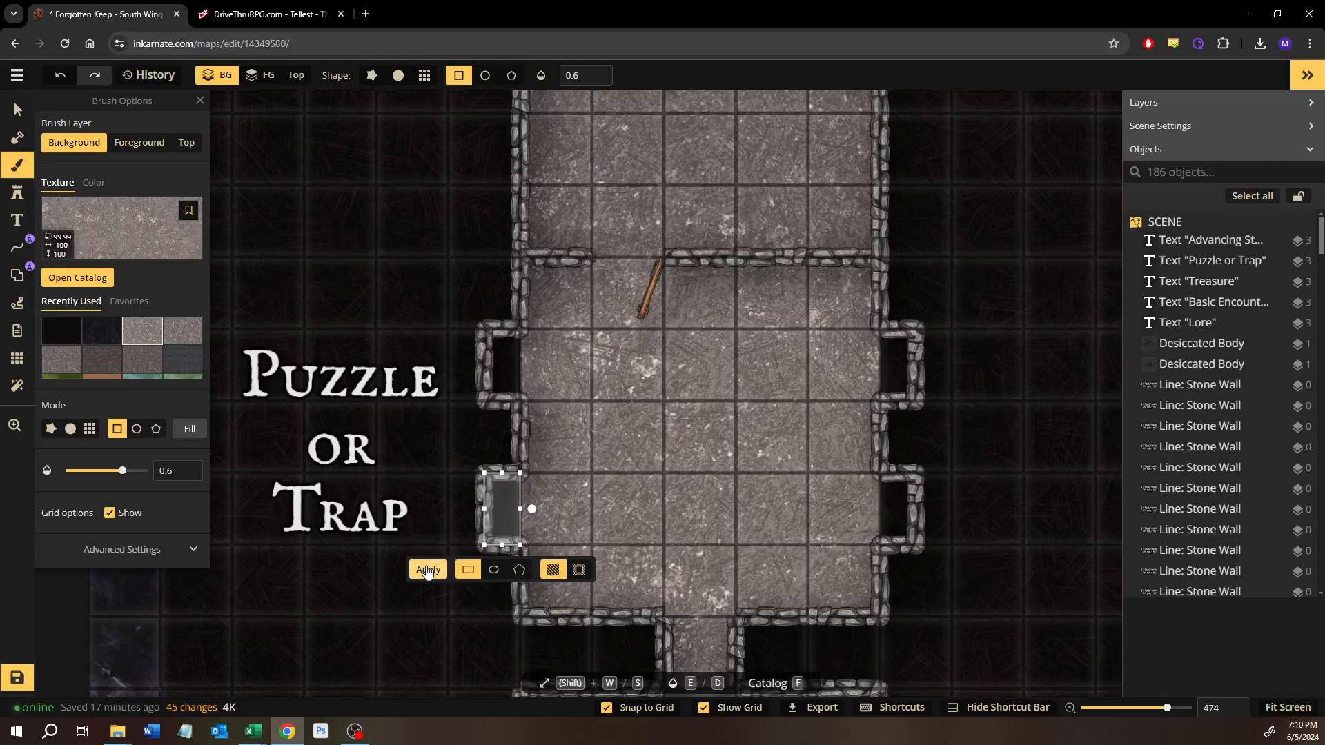
left_click(428, 569)
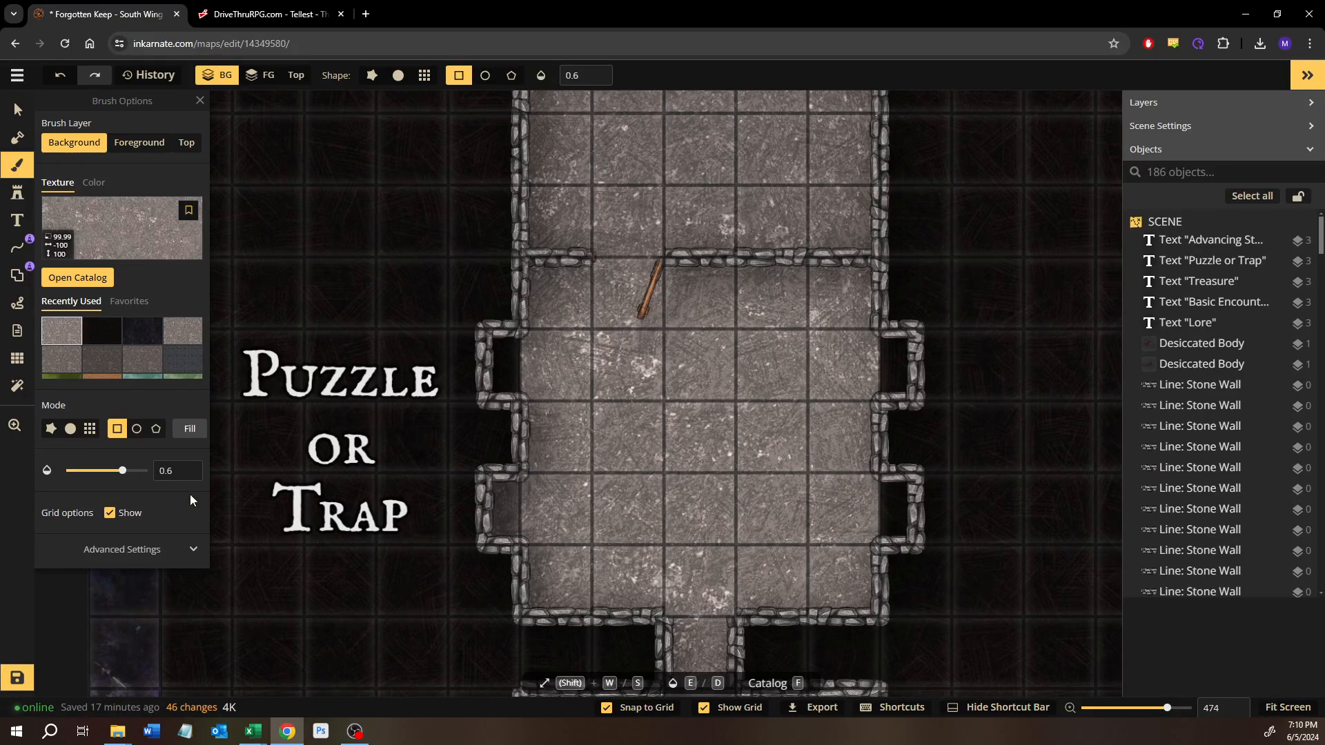
Step: Undo the alcove fill, set the brush opacity to 1, and refill the southwest alcove's rectangle while keeping all wall edits
left_click_drag(122, 471, 255, 474)
key("ctrl+z")
key("ctrl+z")
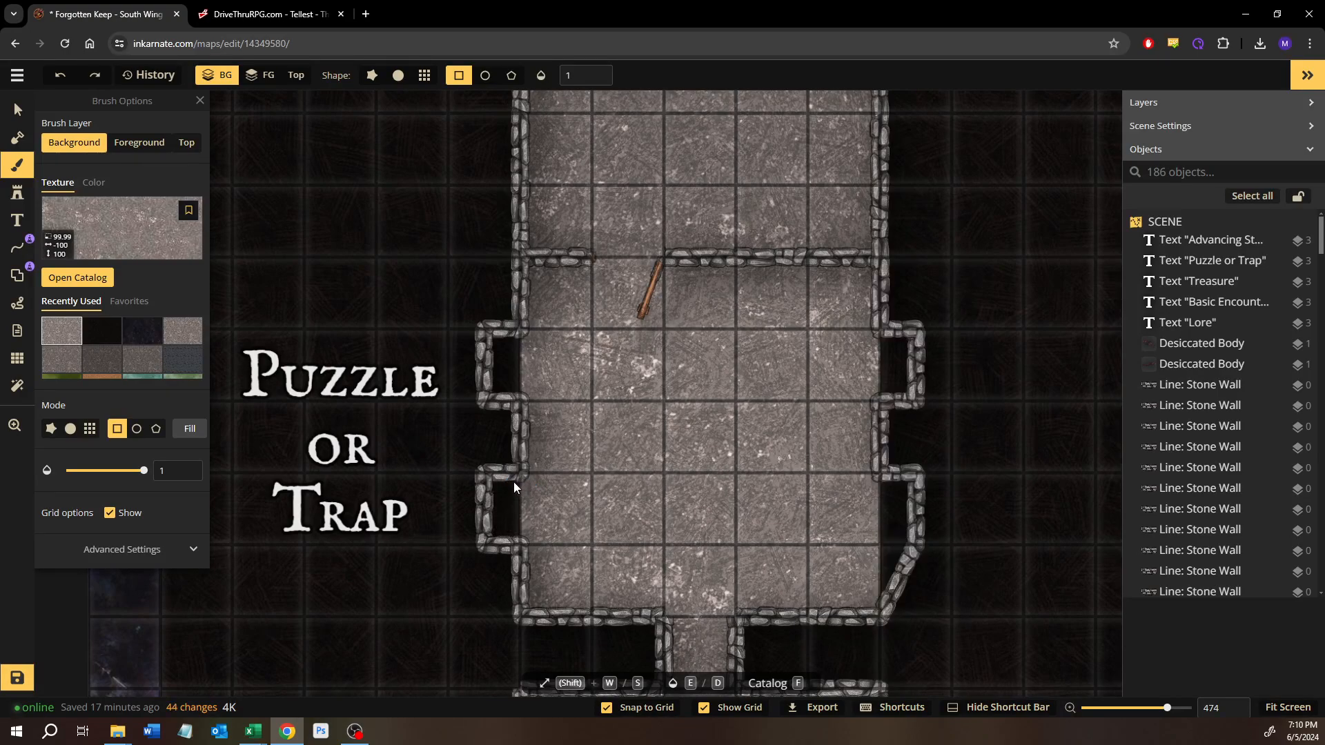
left_click(94, 75)
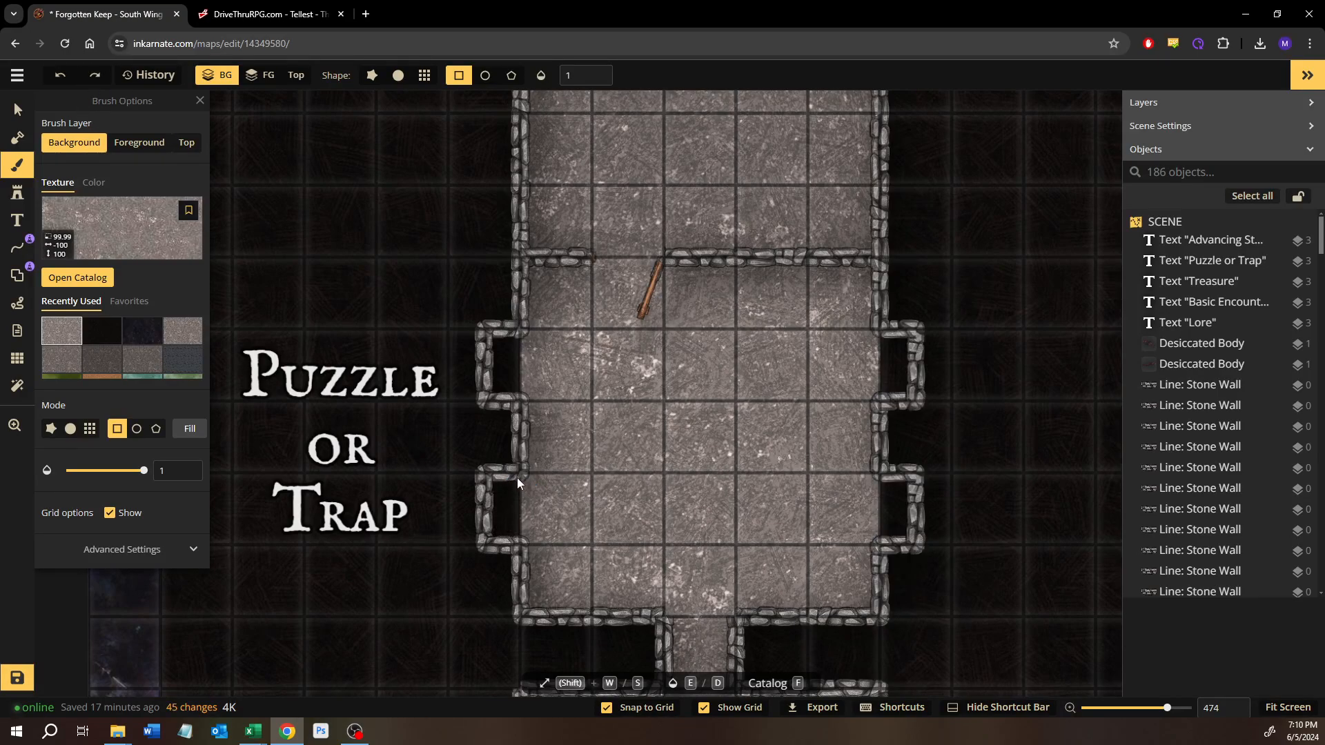
left_click_drag(516, 477, 492, 539)
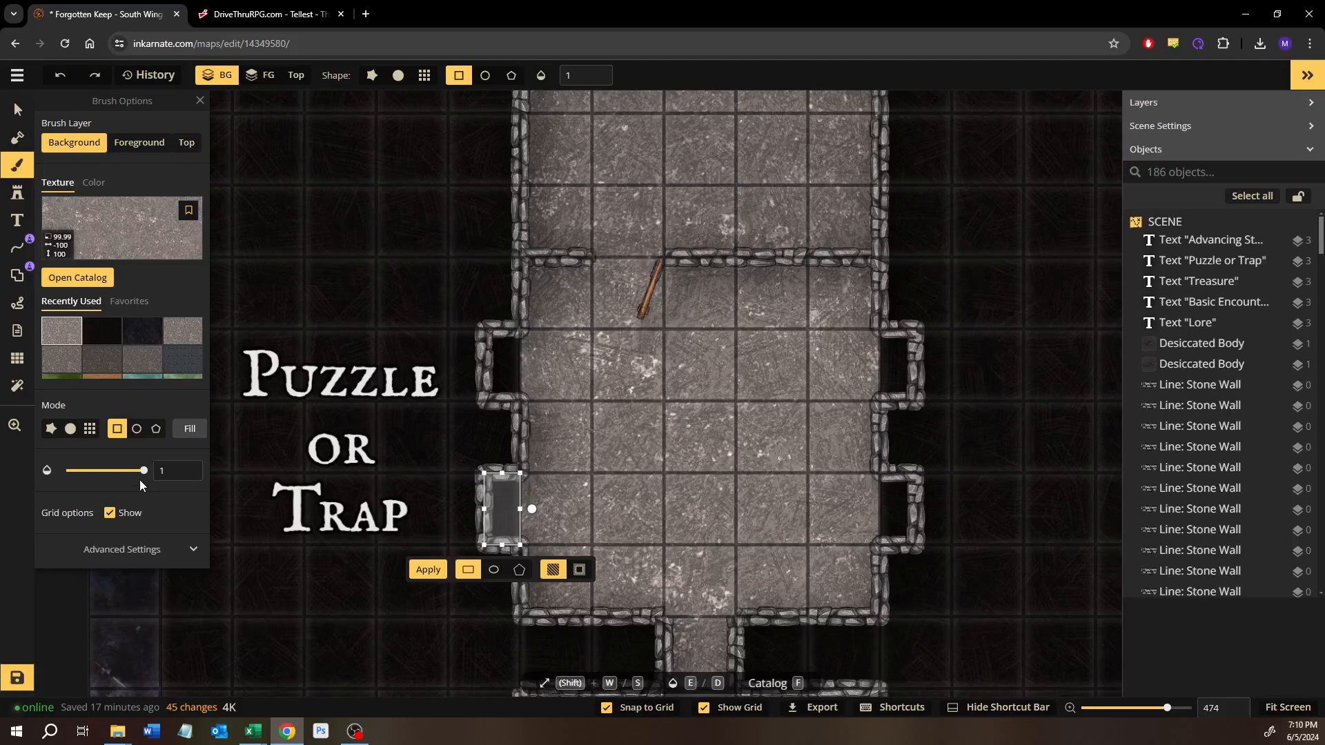
left_click(428, 570)
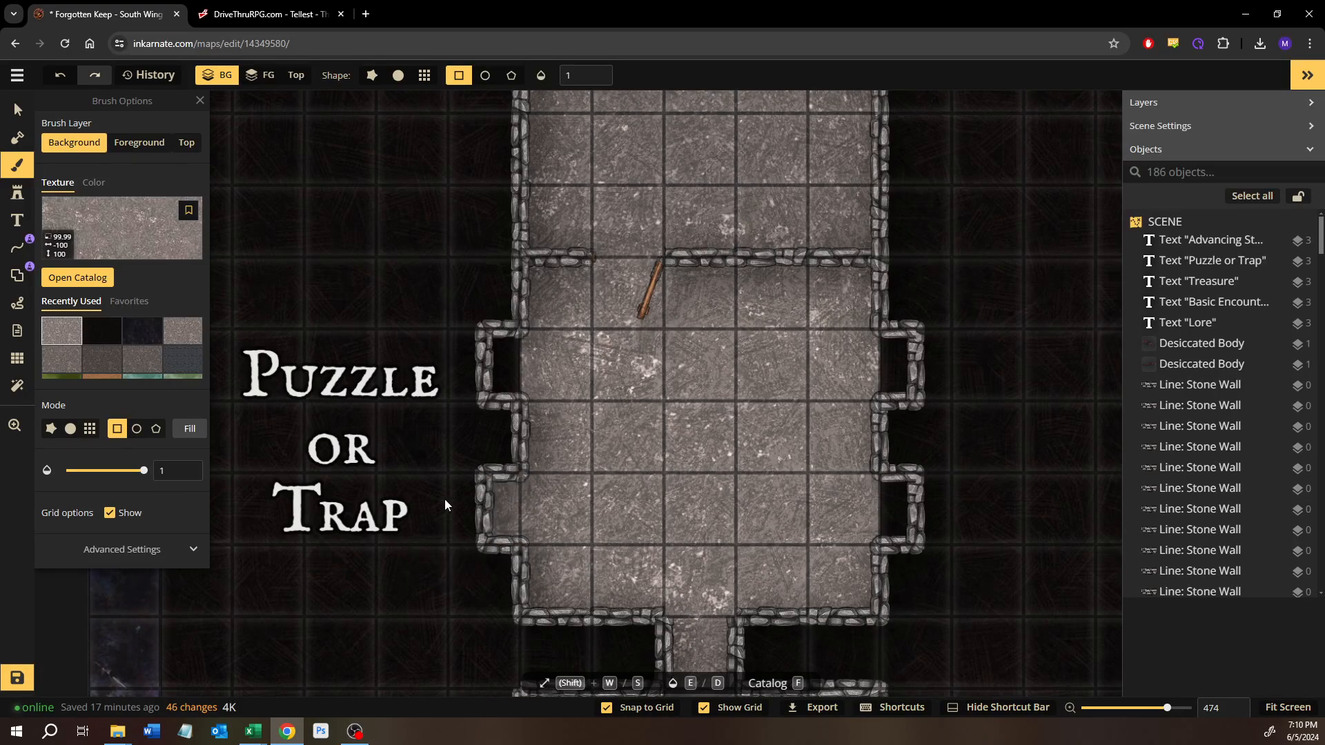
Step: Raise the floor texture's brightness to 161 and apply it over the southwest alcove's rectangle
left_click_drag(512, 482, 492, 542)
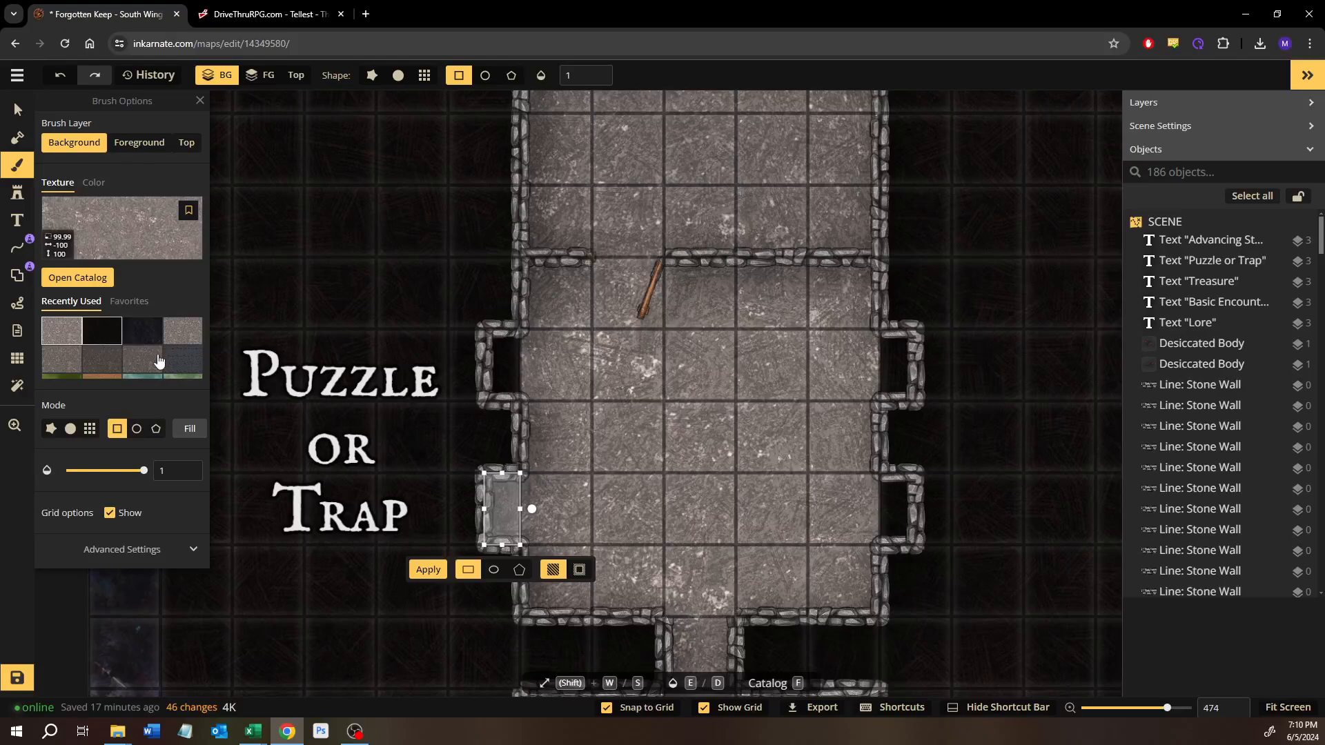
left_click(130, 549)
scroll(119, 608, "down", 2)
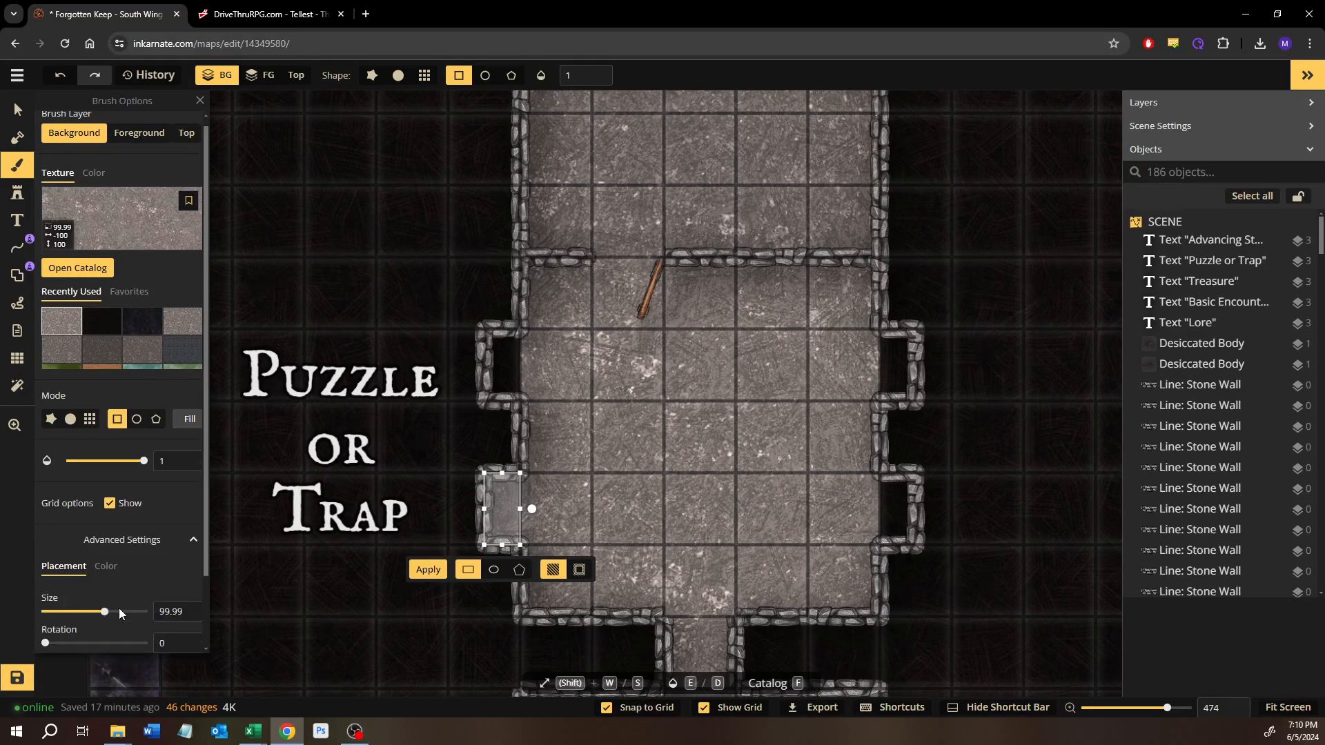
left_click(107, 485)
scroll(96, 601, "down", 1)
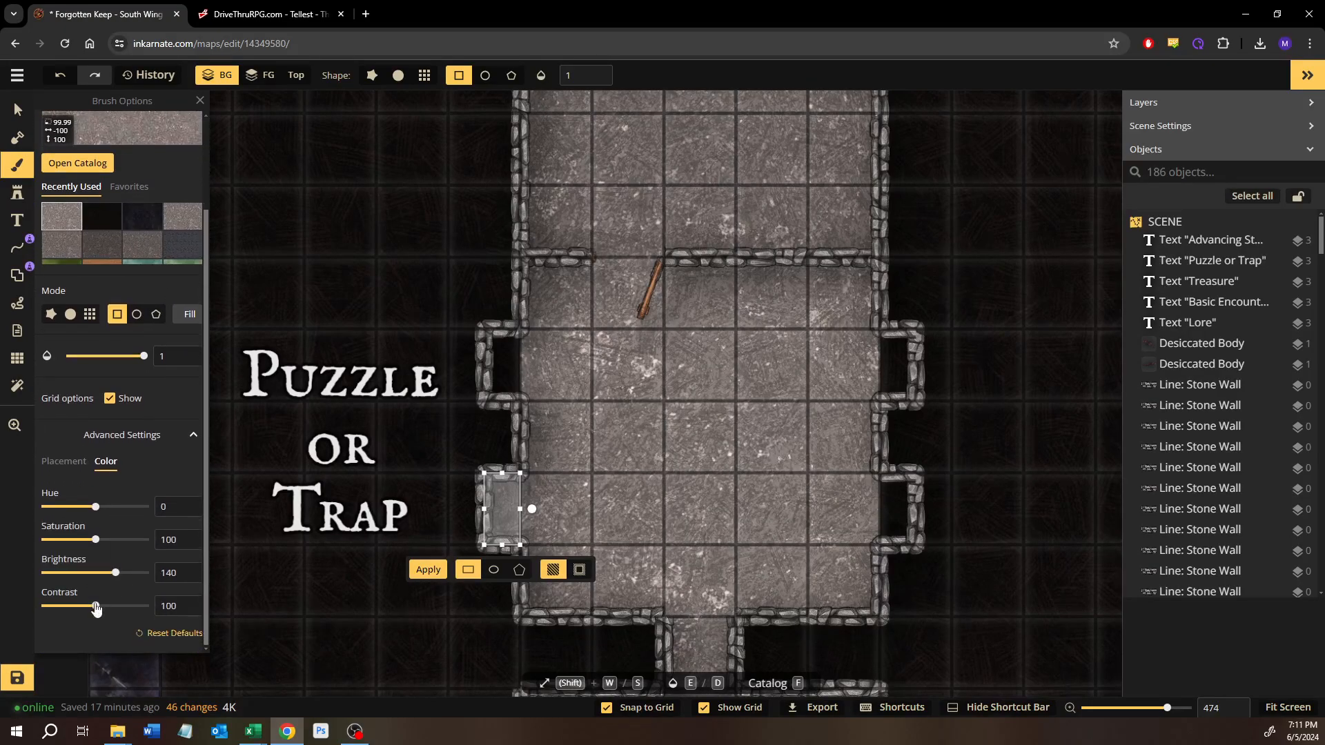
left_click(186, 569)
left_click(187, 569)
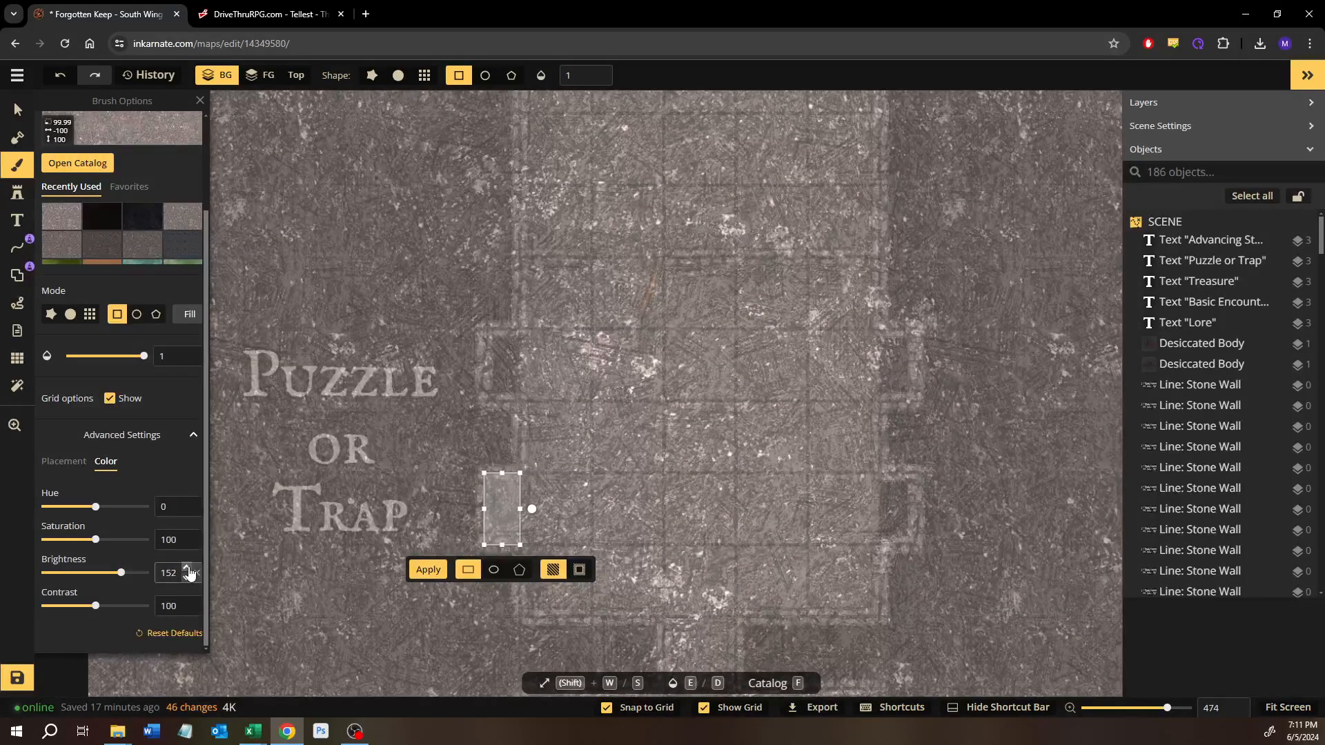
left_click(187, 570)
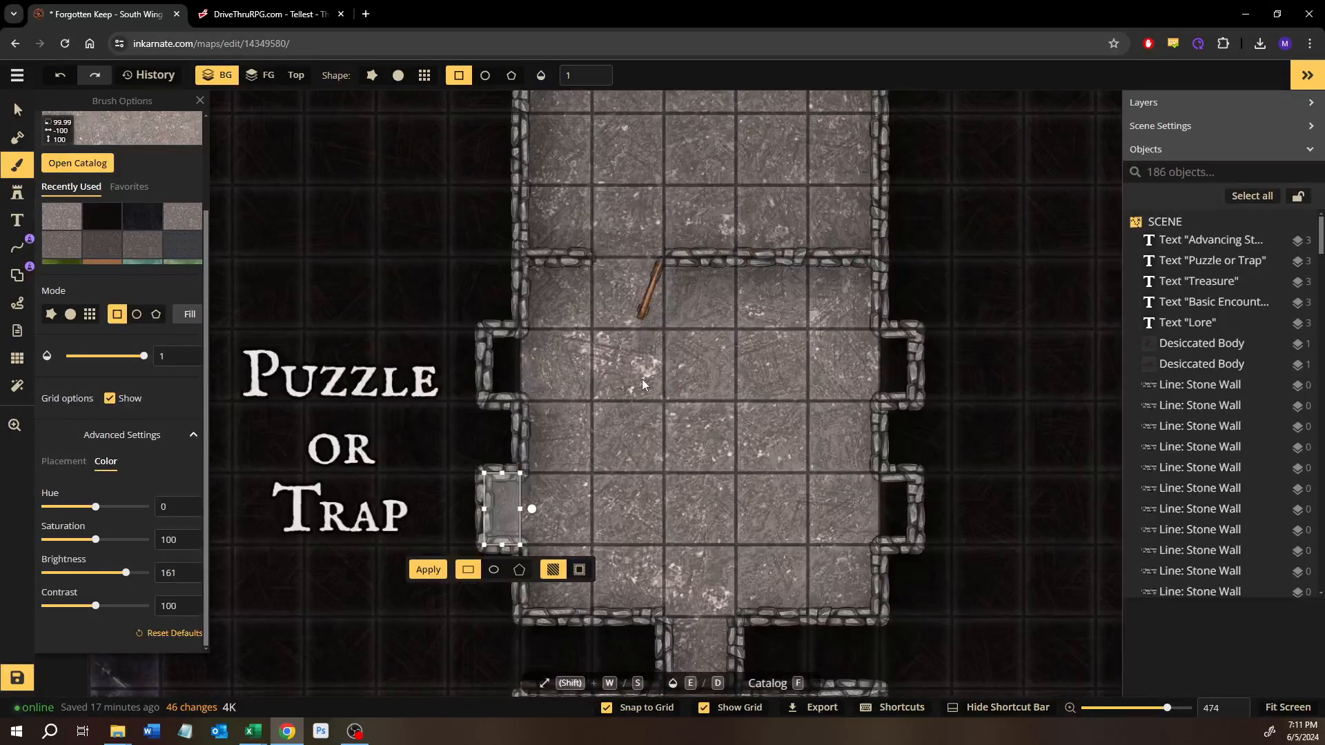
left_click(428, 570)
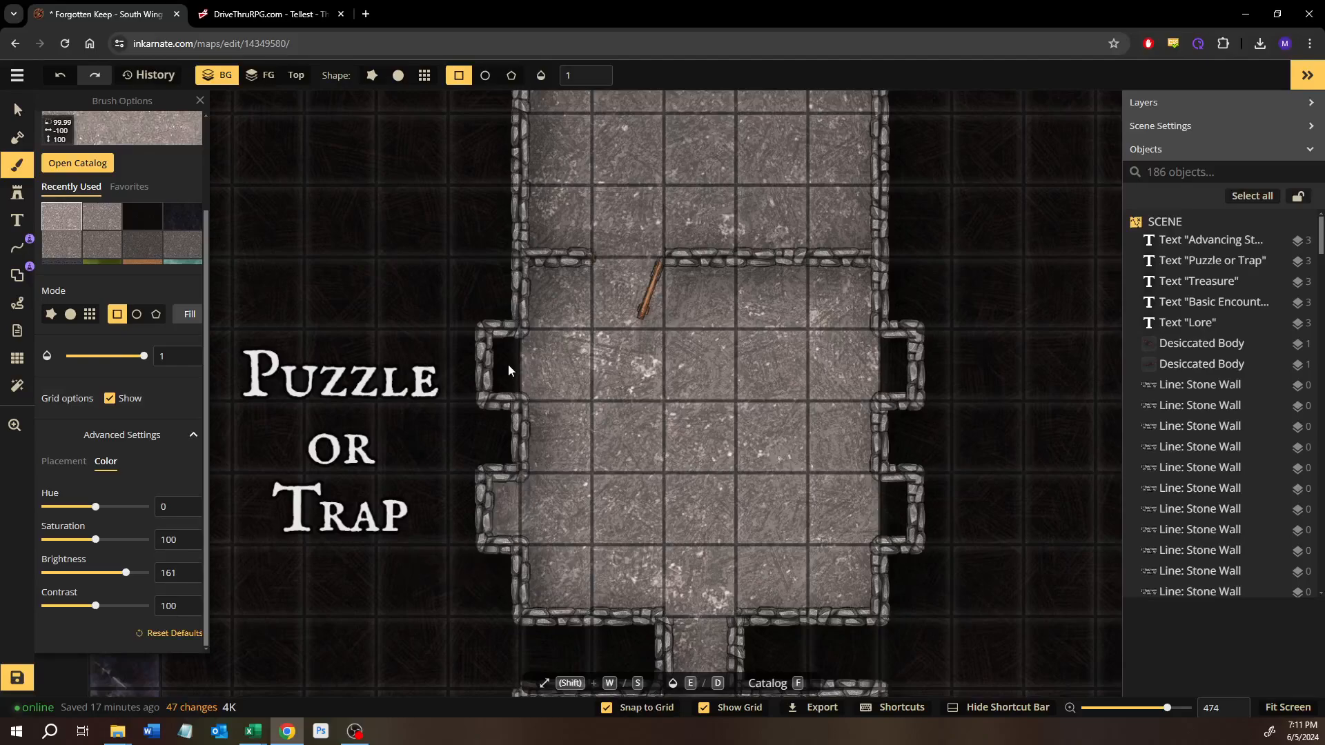
Step: Undo the latest floor fills in the southwest alcove and refill its rectangle with the texture at brightness 161
key("ctrl+z")
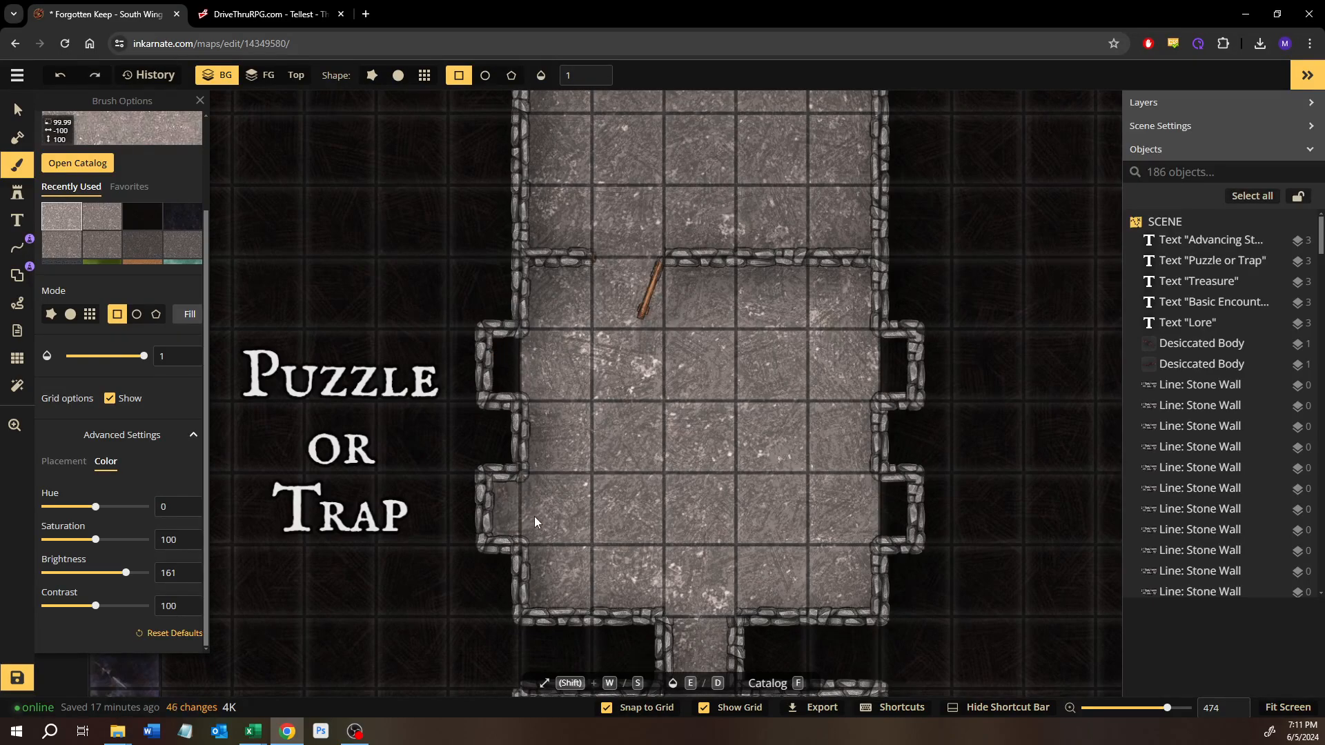
key("ctrl+z")
left_click_drag(519, 486, 494, 548)
left_click(428, 570)
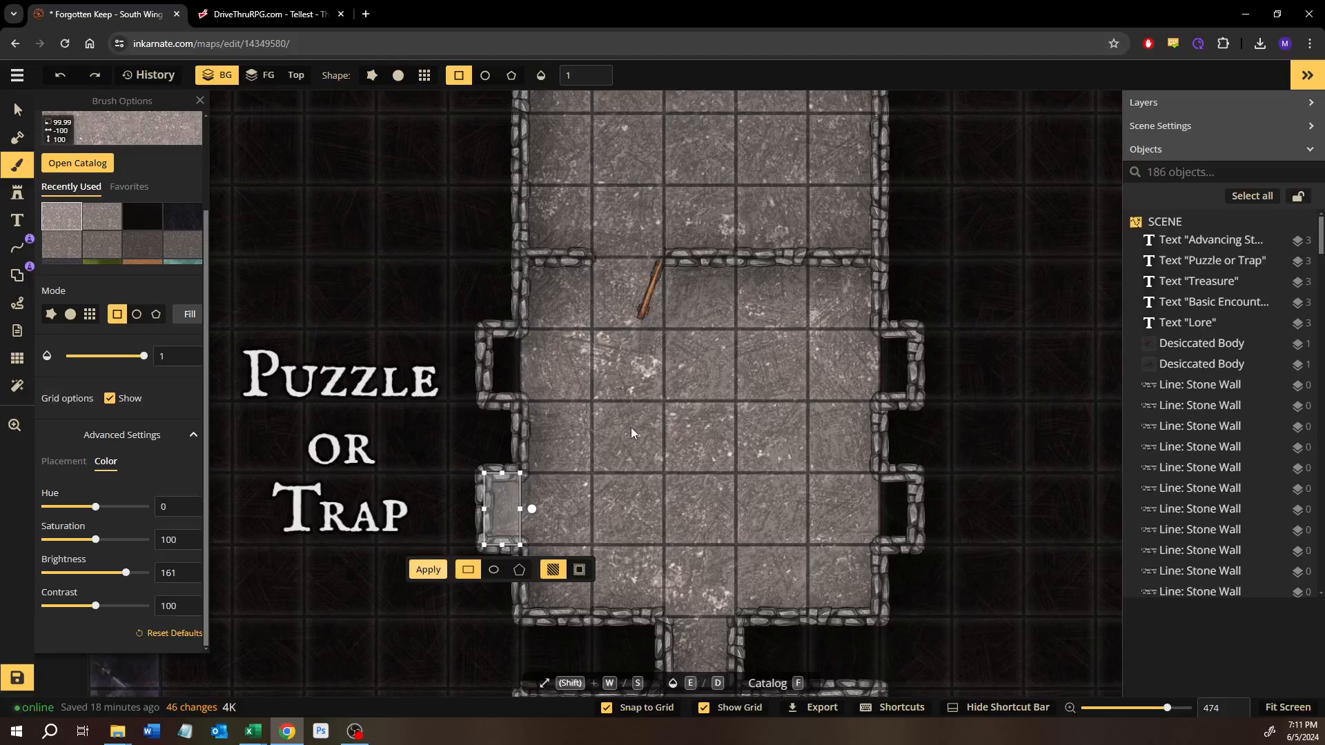
Step: Fill the northwest, northeast and southeast alcoves with rectangles of the same grey floor texture
left_click_drag(521, 346, 496, 386)
left_click(428, 427)
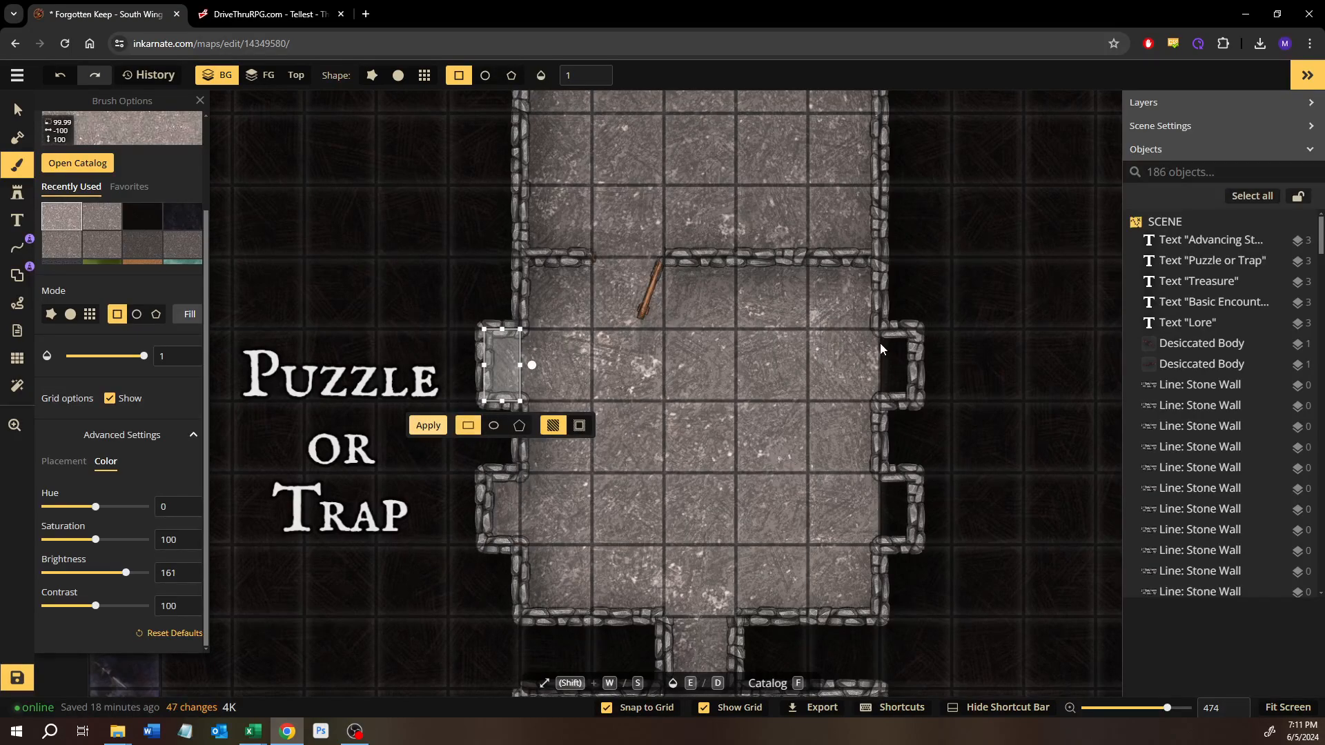
left_click_drag(881, 349, 913, 396)
left_click(819, 436)
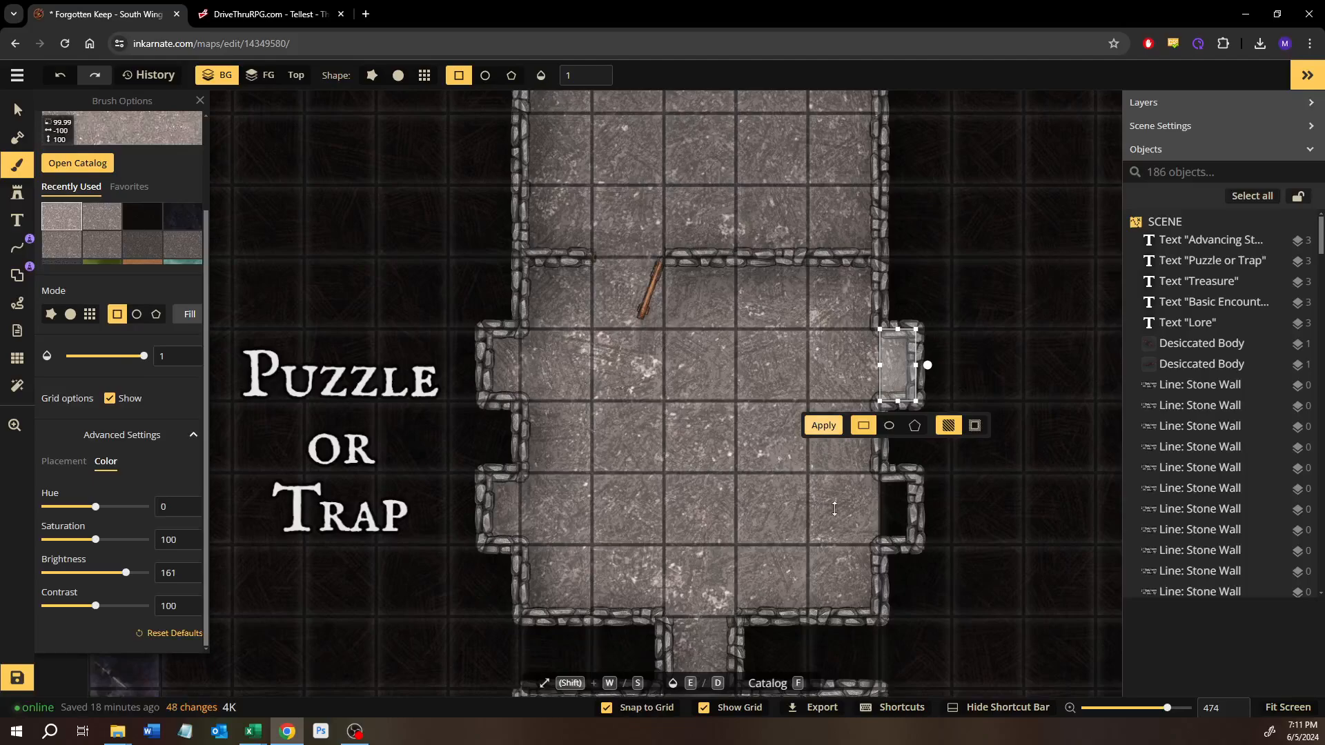
left_click_drag(881, 473, 903, 528)
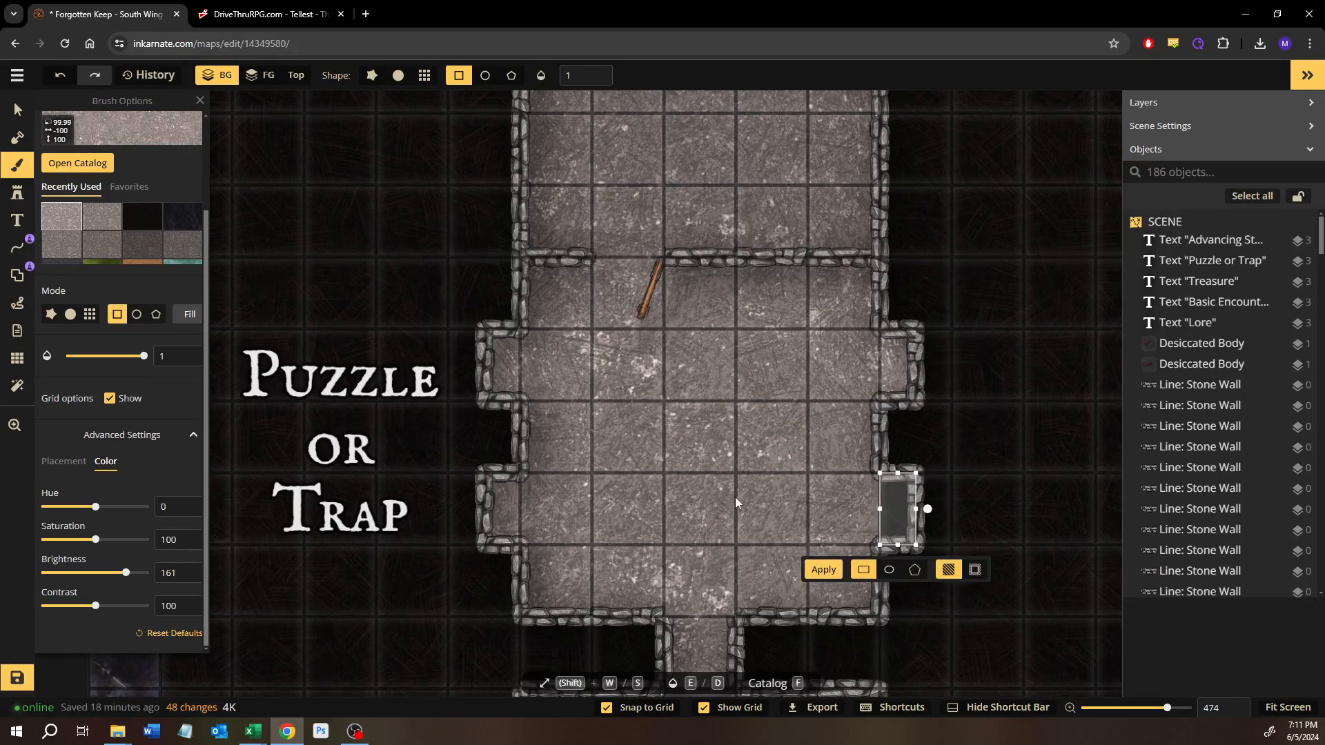
left_click(823, 569)
Step: Set the floor texture's brightness to 175 and refill the rectangles of both west alcoves
scroll(938, 310, "down", 4)
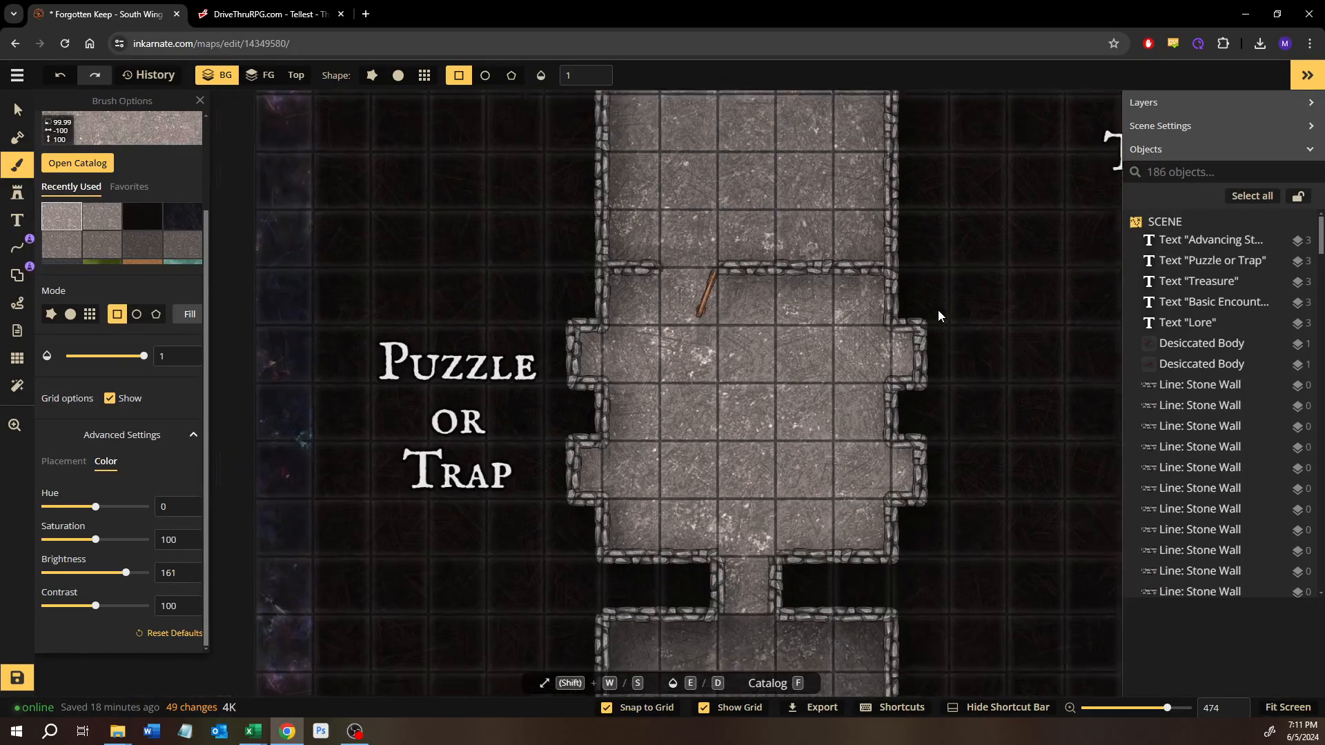
left_click_drag(825, 408, 742, 533)
left_click_drag(748, 455, 718, 489)
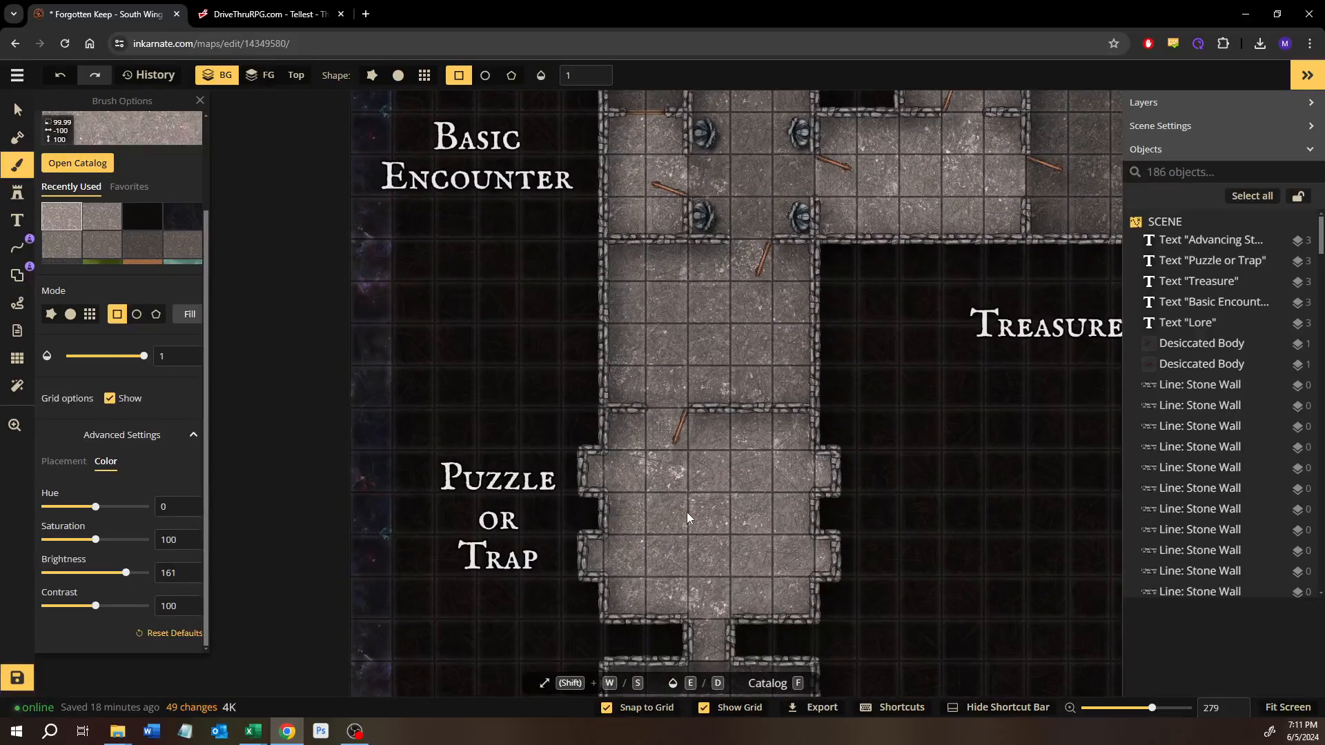
scroll(715, 523, "up", 10)
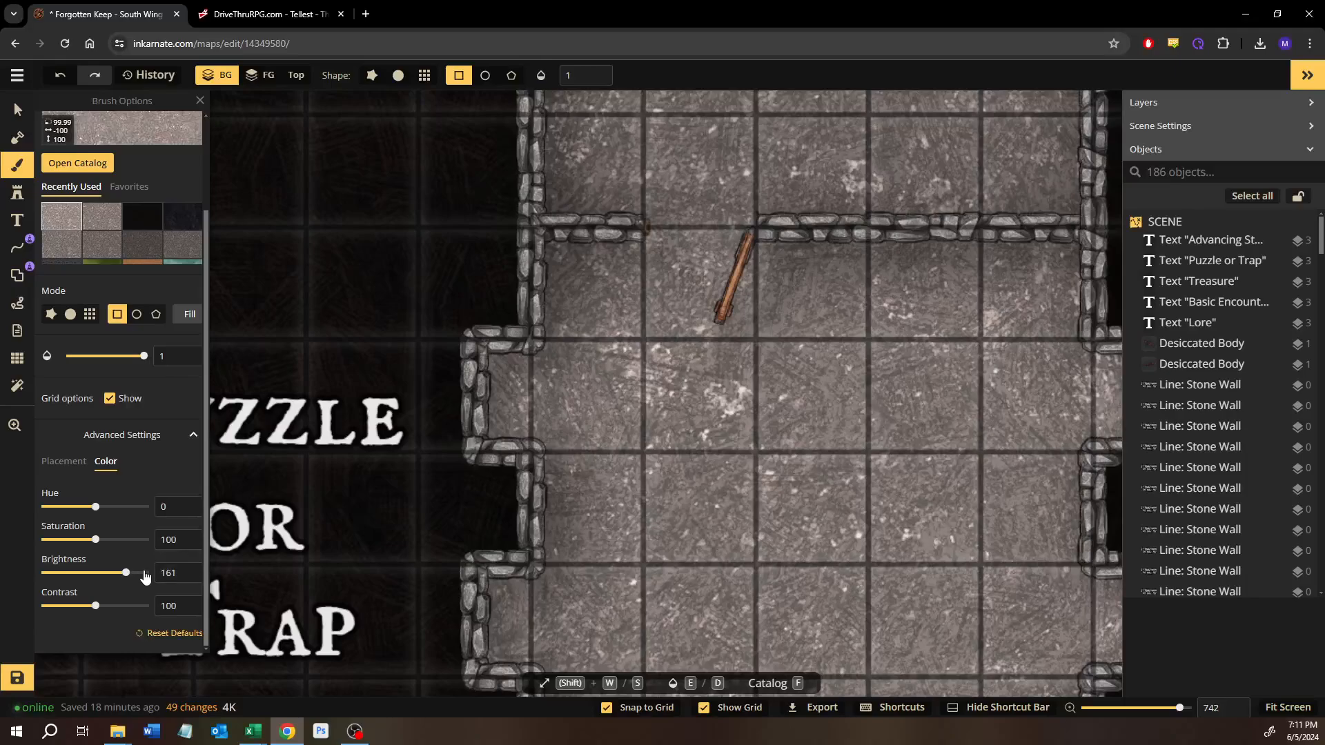
double_click(176, 570)
type("175")
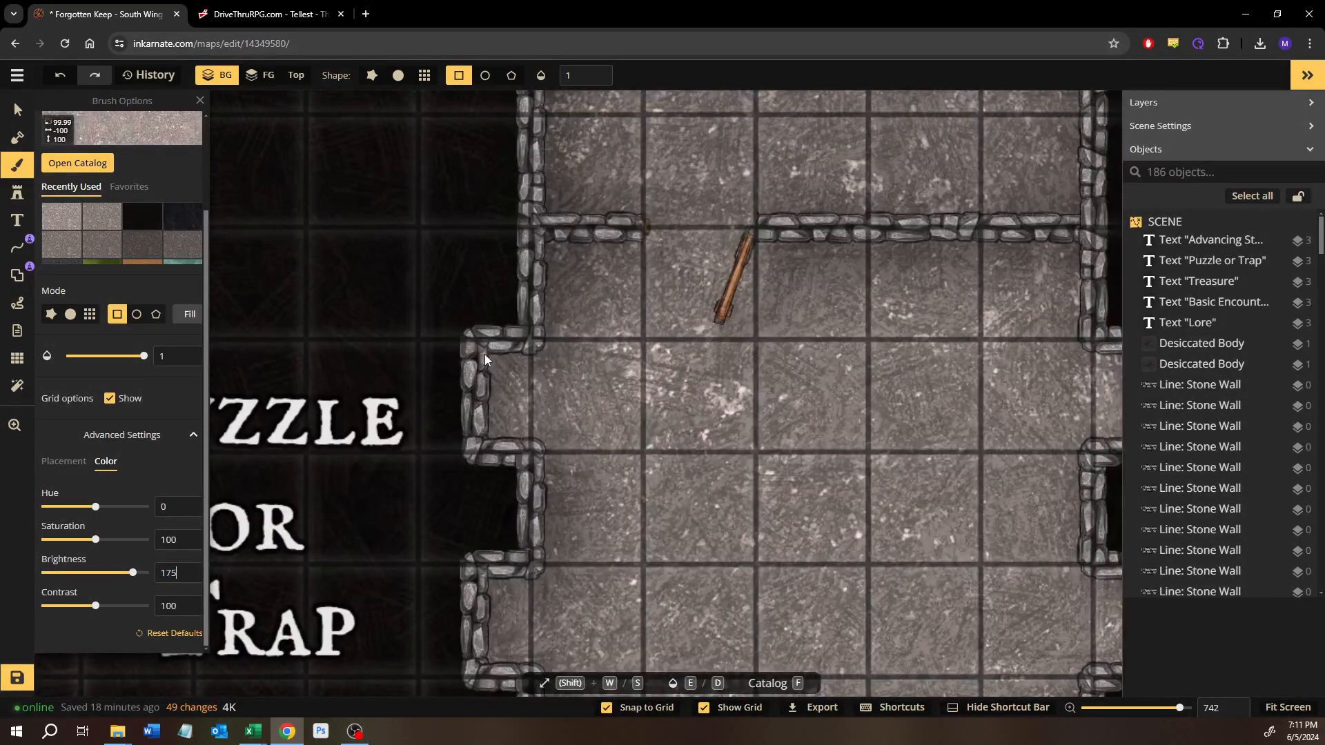
left_click_drag(484, 356, 530, 452)
key("Return")
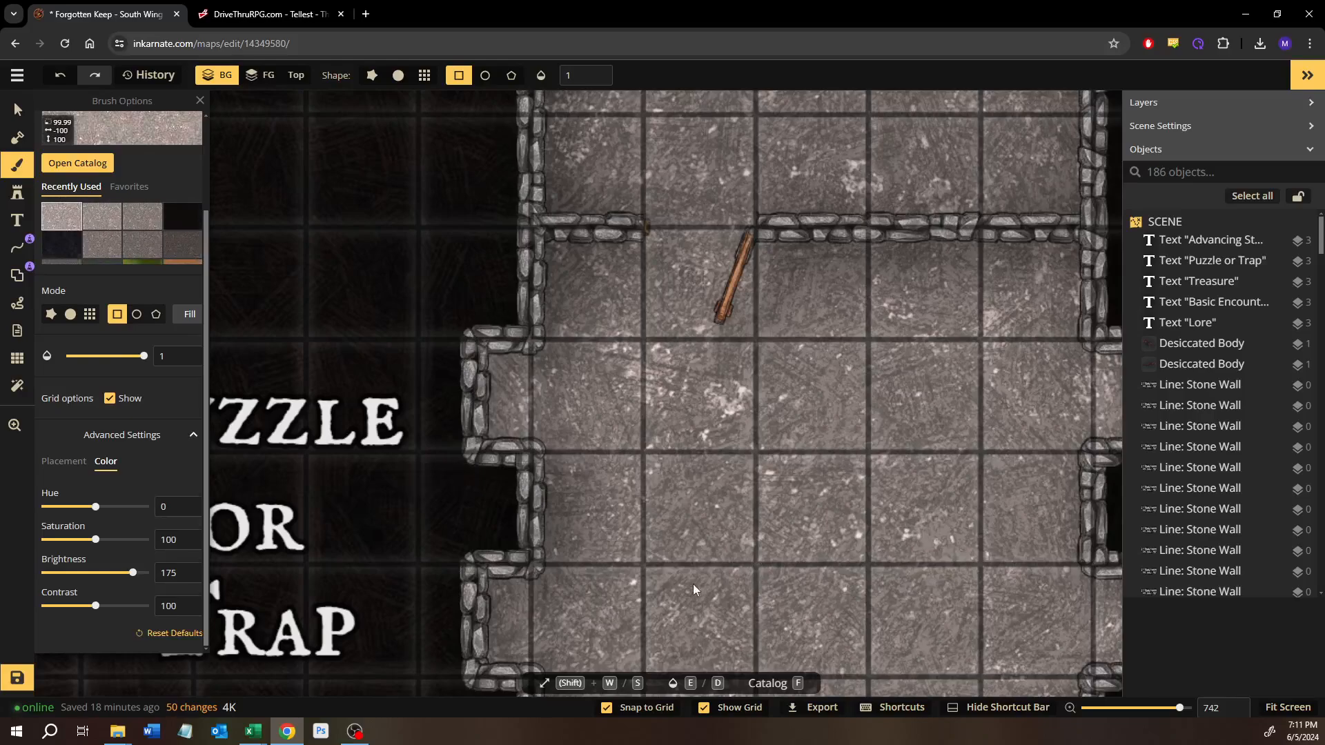
left_click_drag(476, 586, 528, 672)
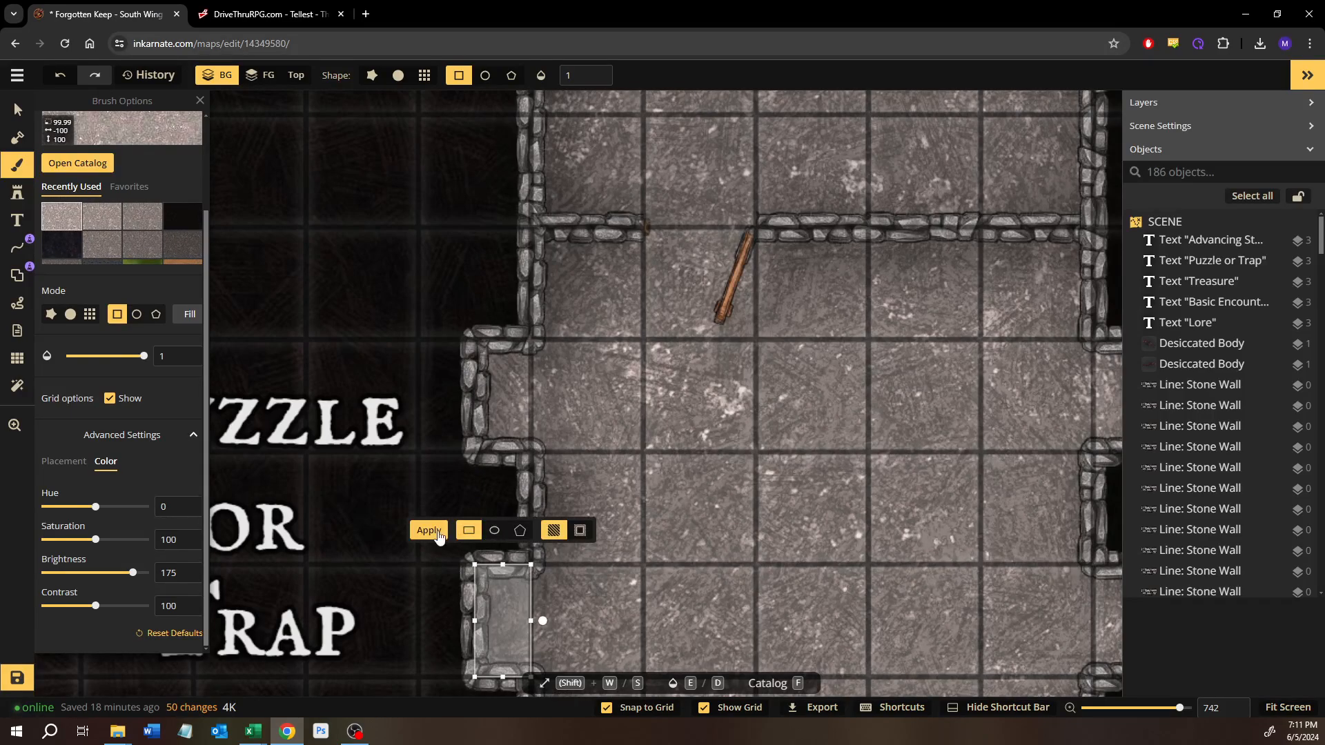
key("Return")
Step: Refill both east alcoves' rectangles with the floor texture at brightness 175
left_click_drag(1068, 368, 823, 354)
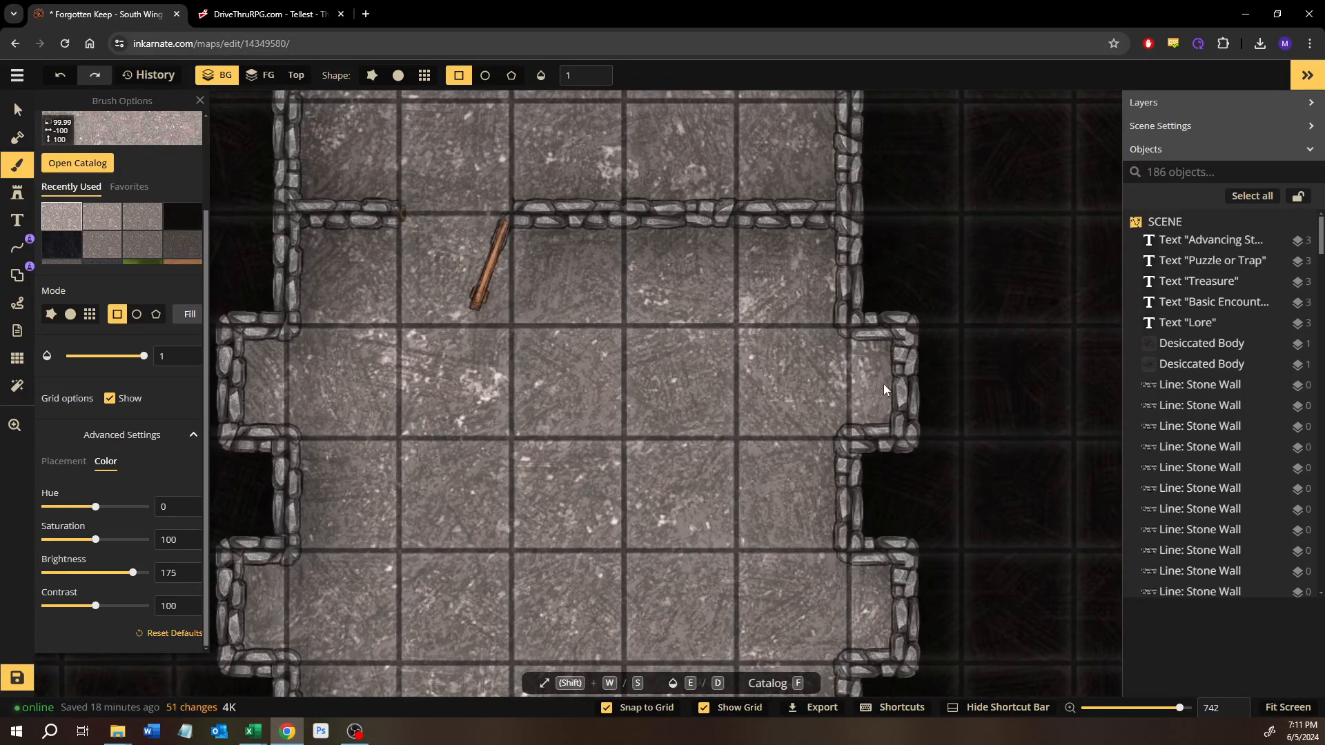
left_click_drag(883, 383, 899, 427)
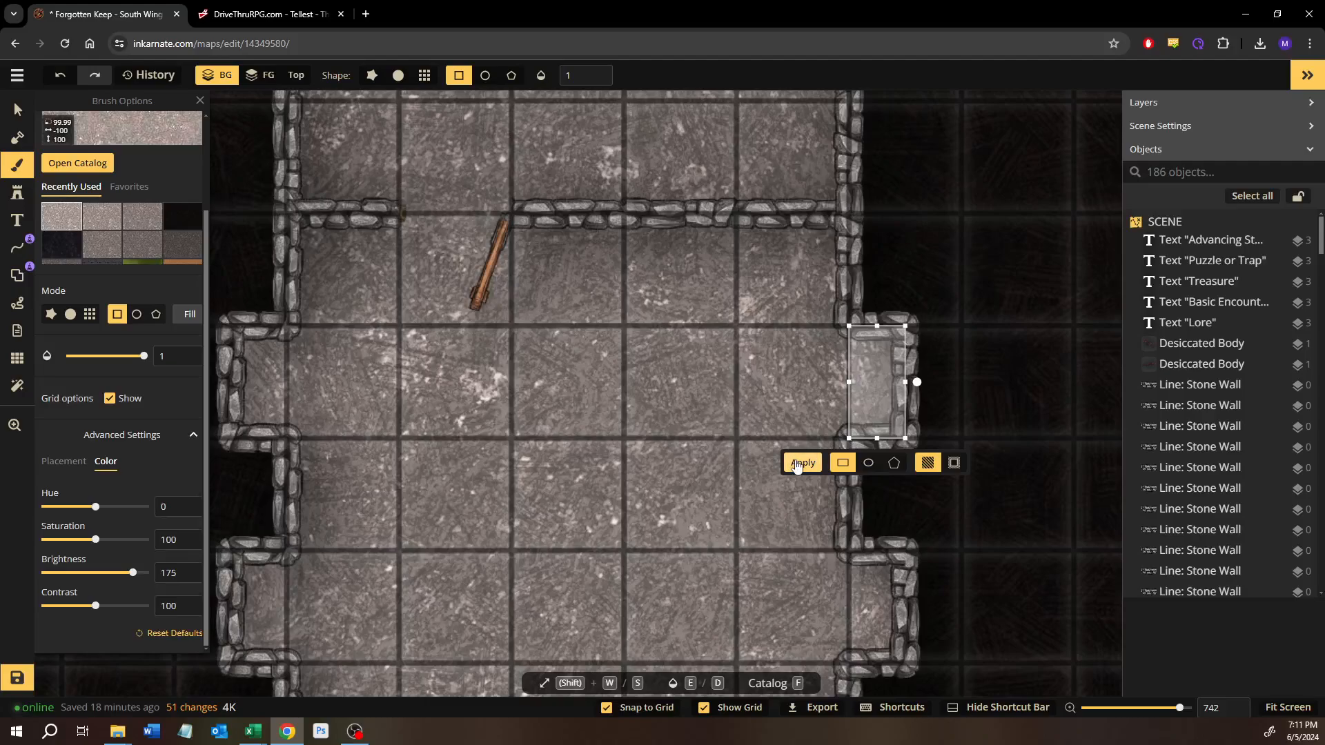
left_click_drag(869, 565, 893, 640)
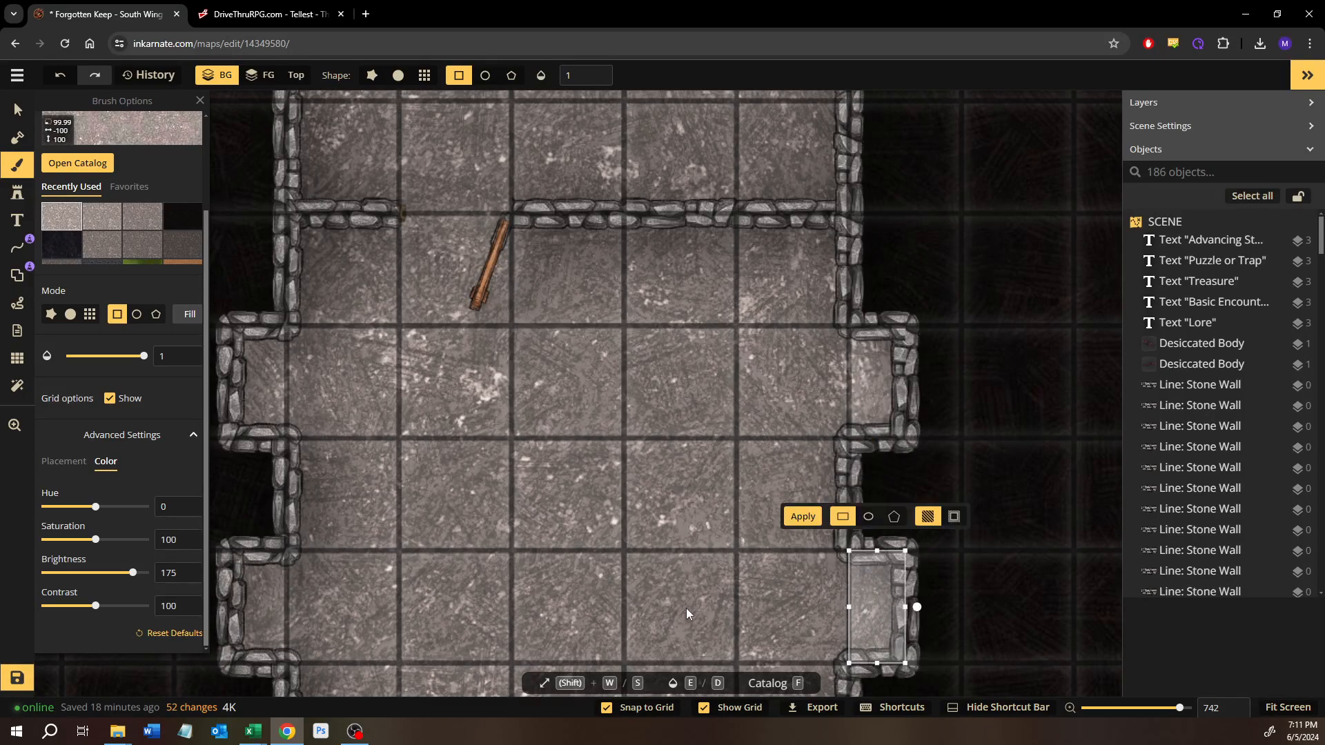
key("Return")
Step: Save the map with the finished alcove walls and floors
scroll(702, 503, "down", 3)
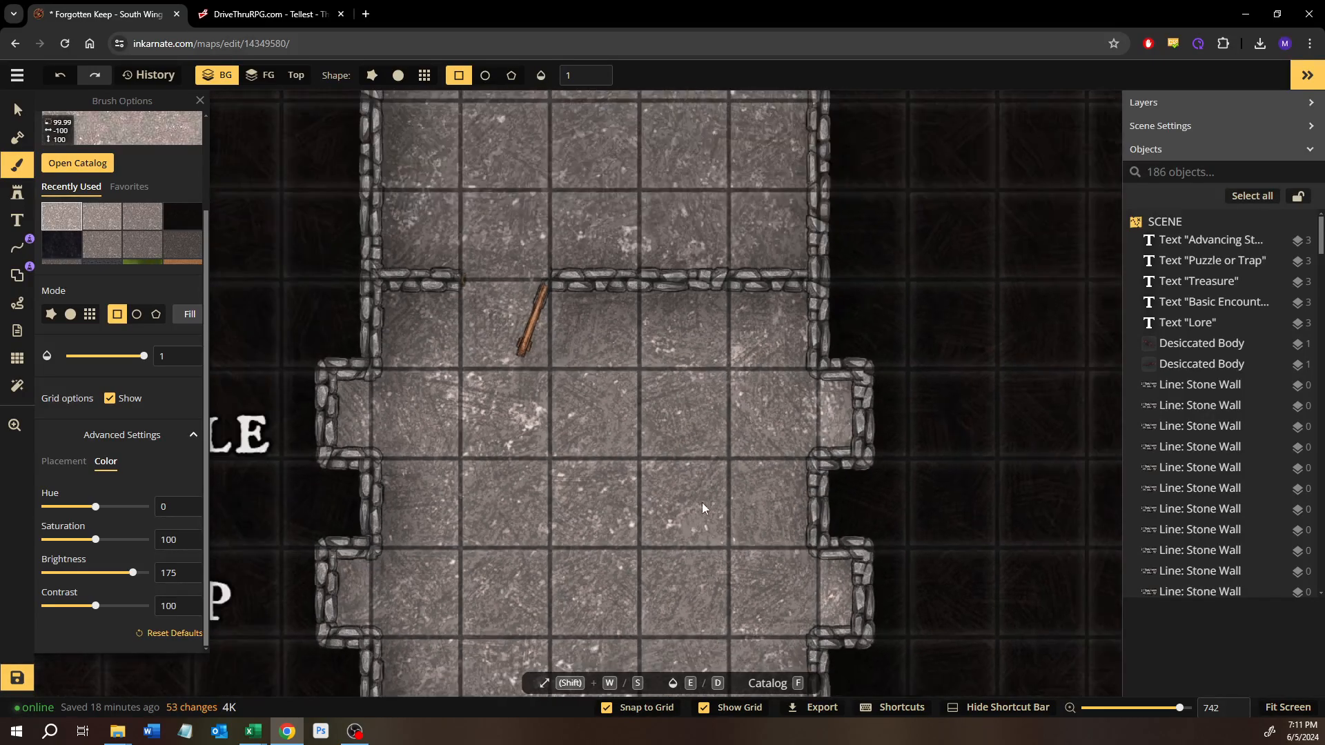
left_click_drag(607, 481, 627, 398)
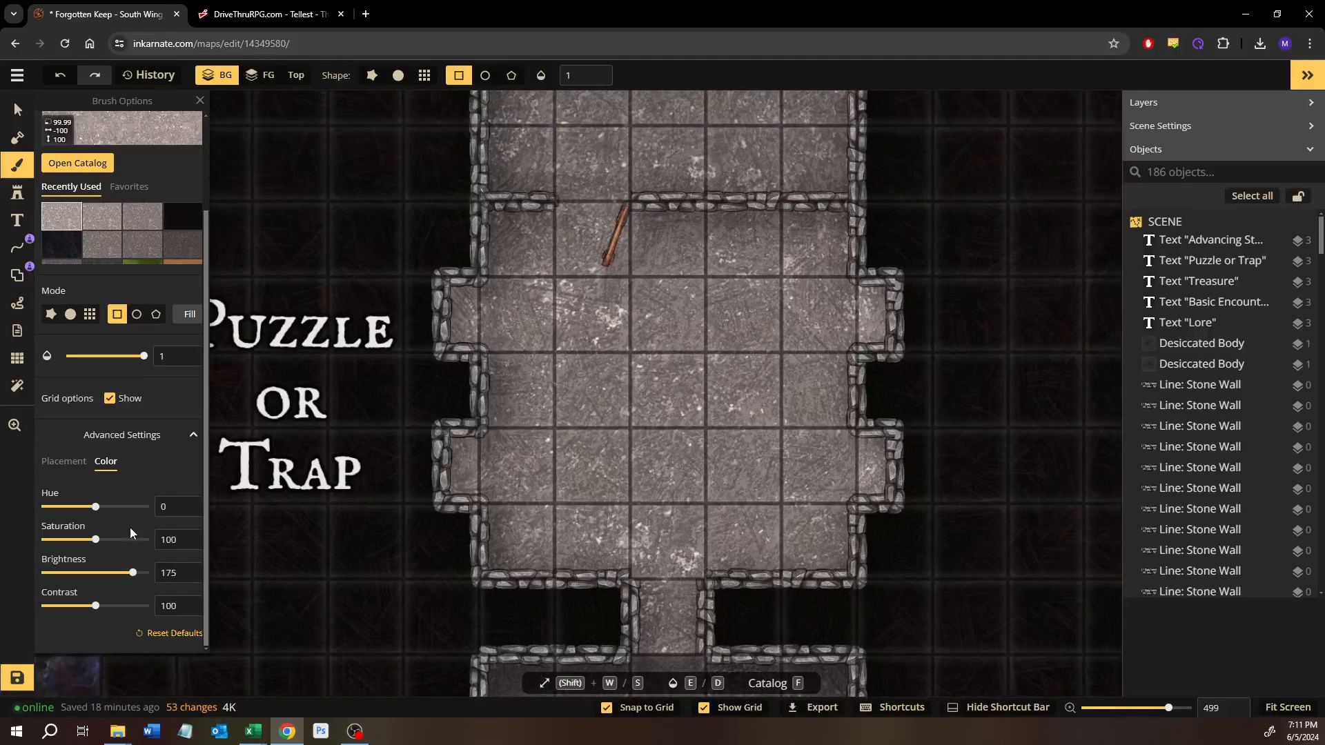
left_click(21, 680)
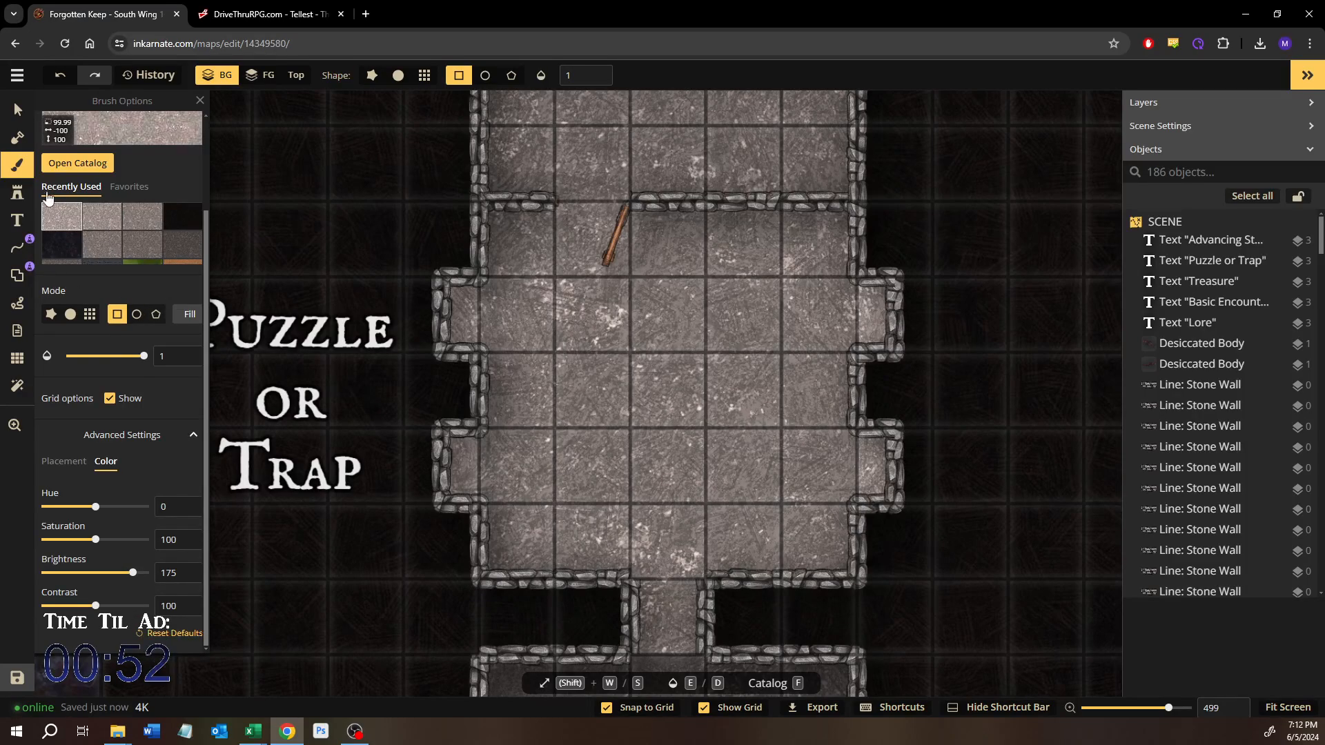
Step: Search the stamp catalog for bones and choose stamp 7 of the Graveyard pack's Skeletal Bones set
left_click(18, 193)
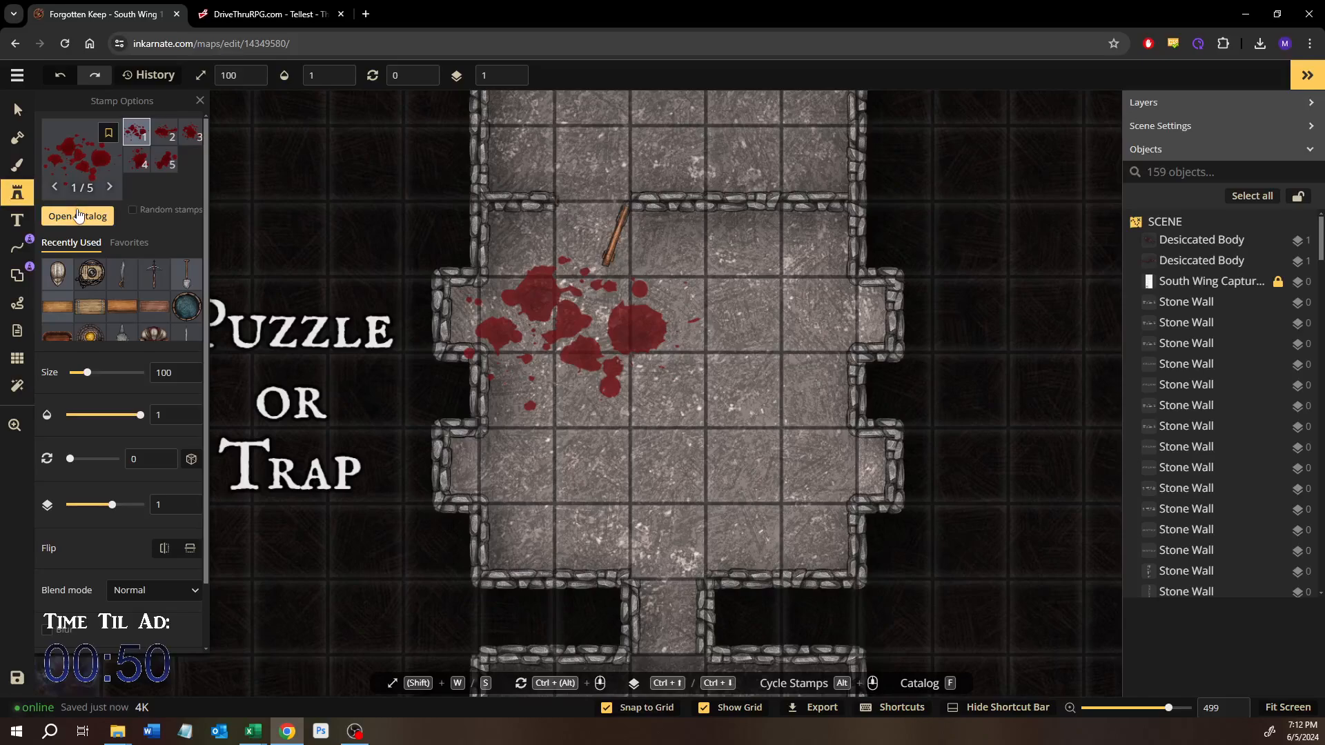
left_click(78, 216)
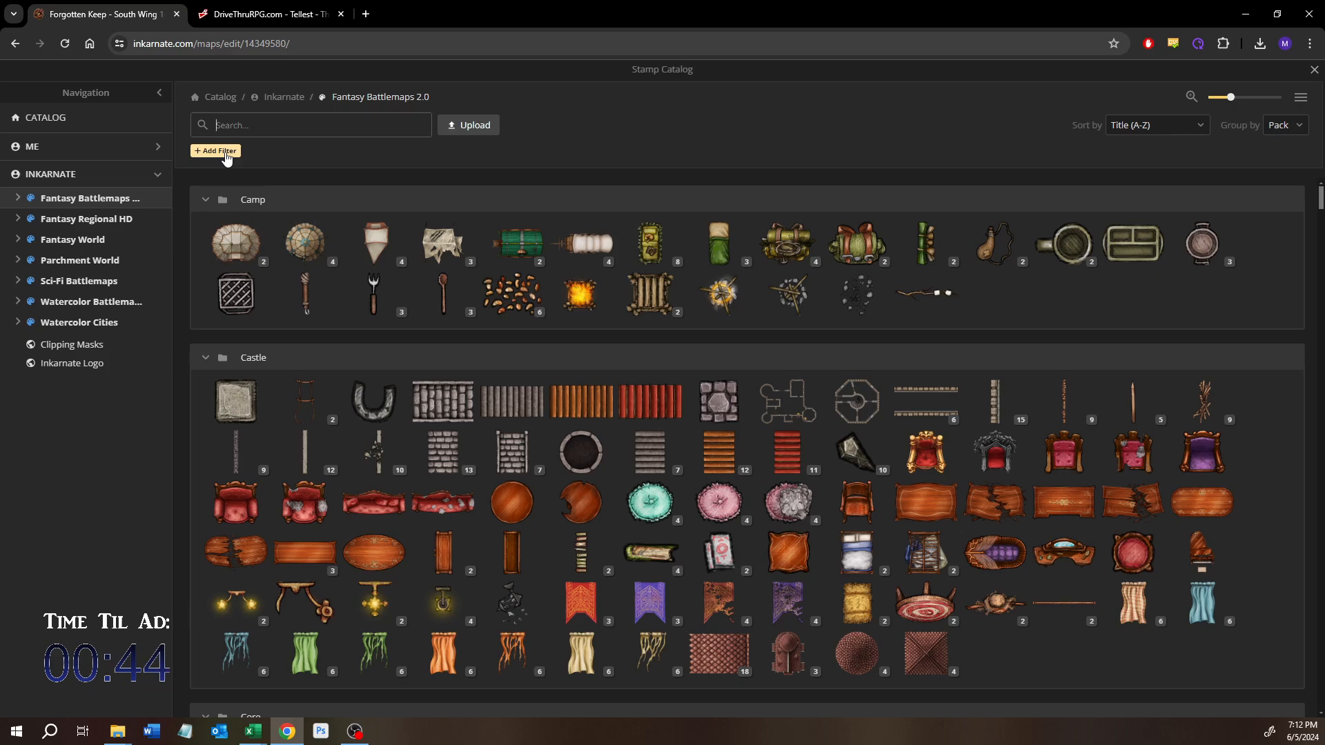
type("s")
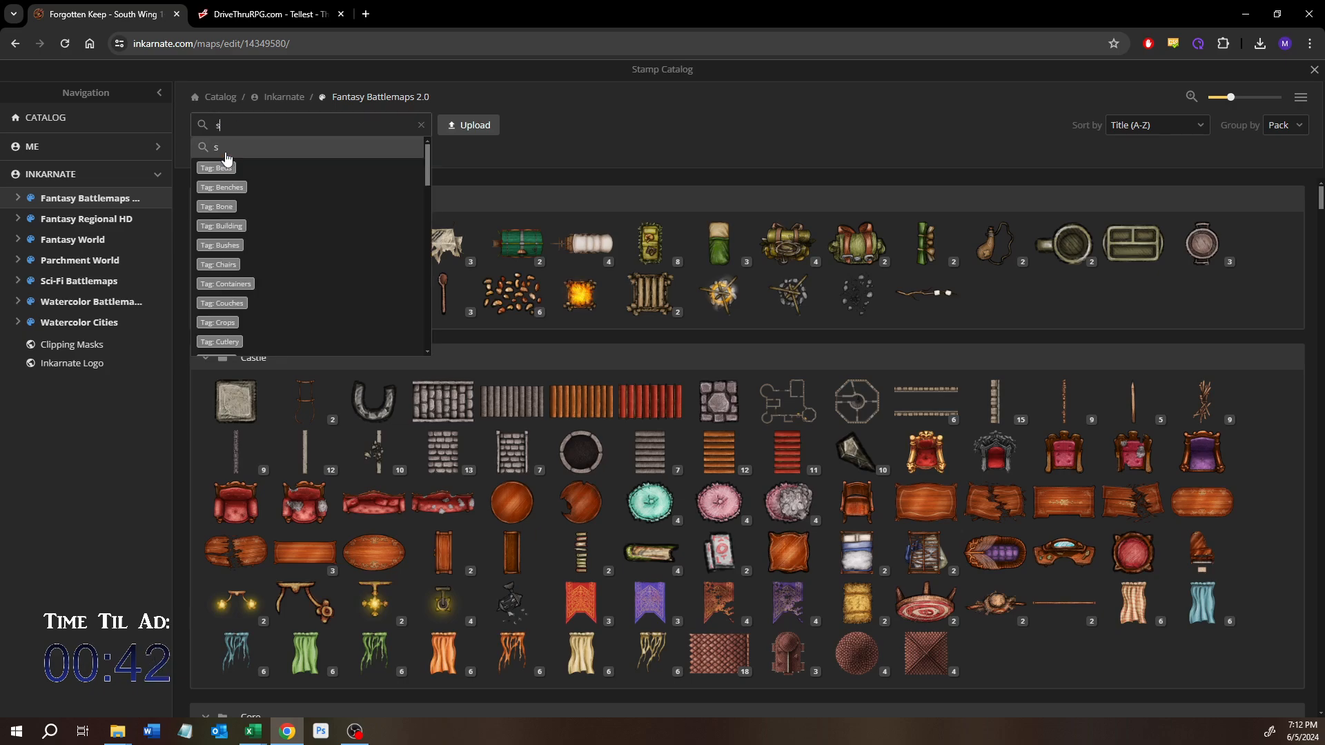
key("BackSpace")
type("bones")
key("Return")
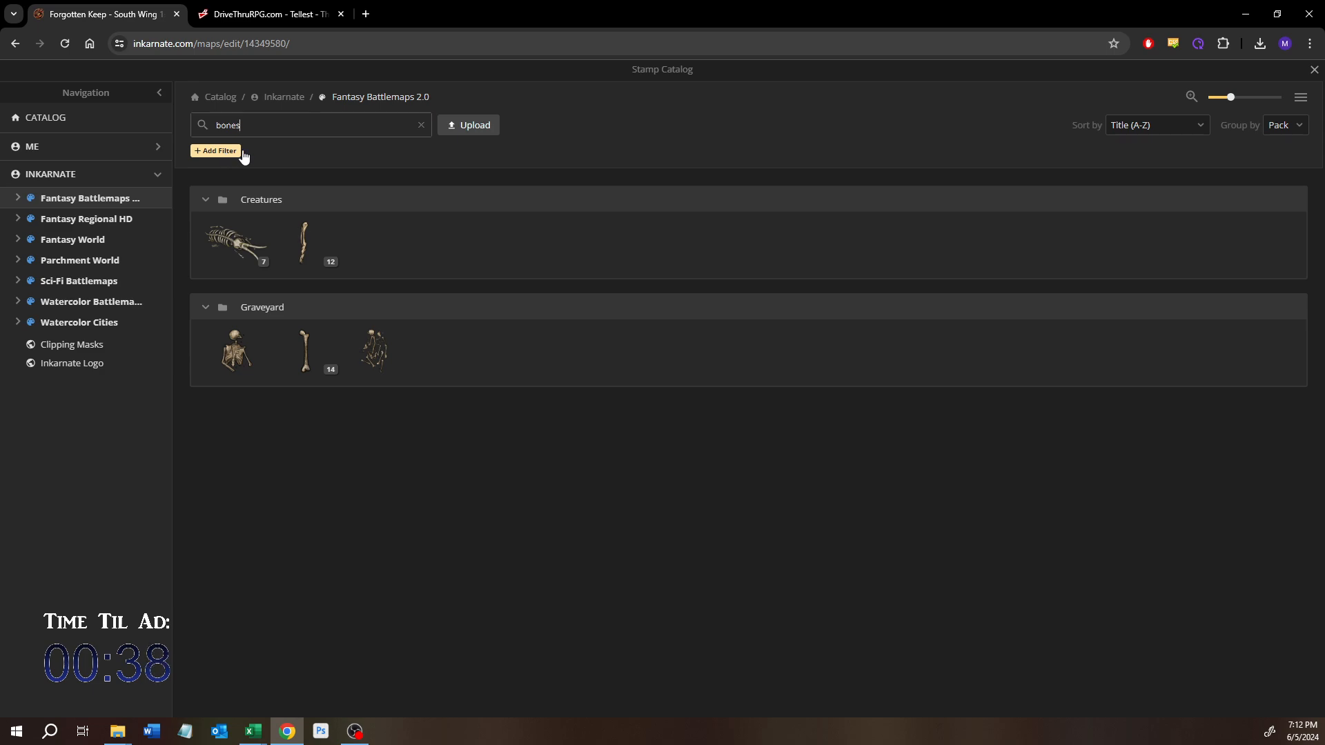
left_click(325, 373)
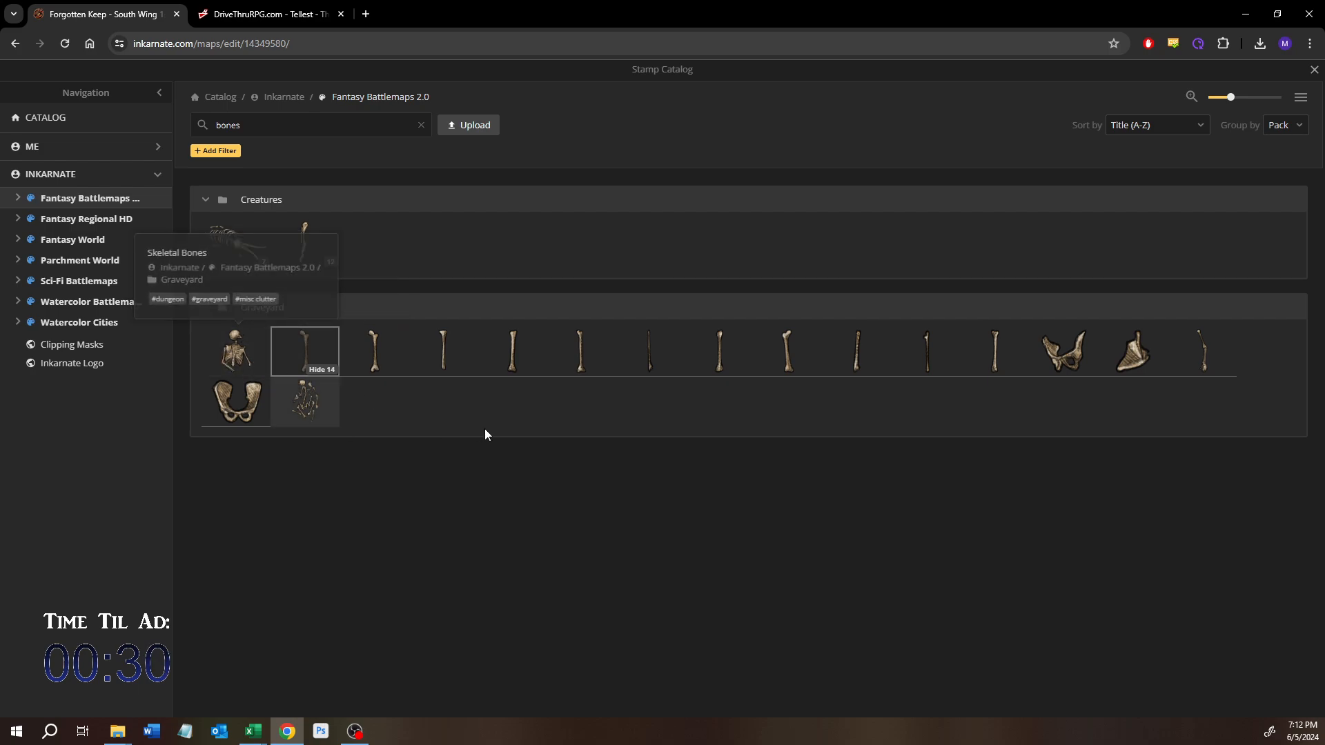
left_click(720, 375)
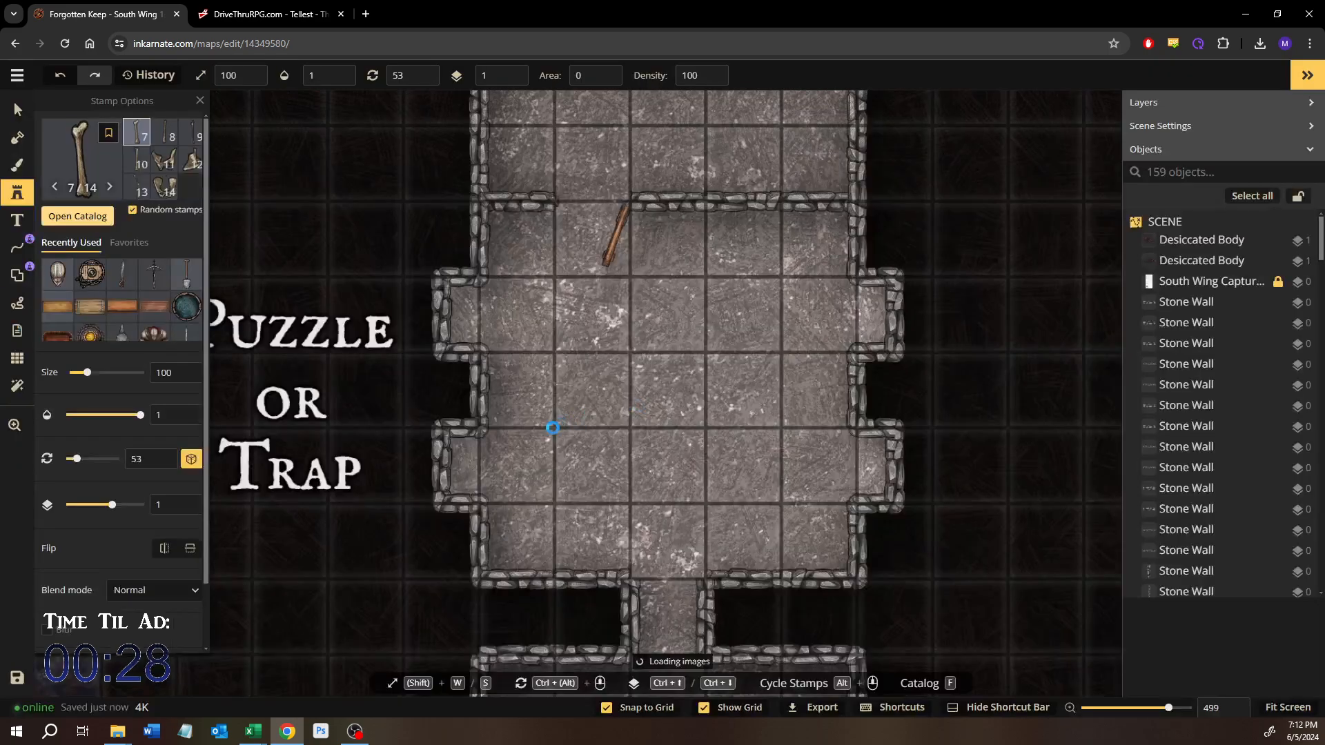
Step: With stamp size 30 and grid snapping off, place two different bones in the Puzzle or Trap room's southwest corner
double_click(166, 373)
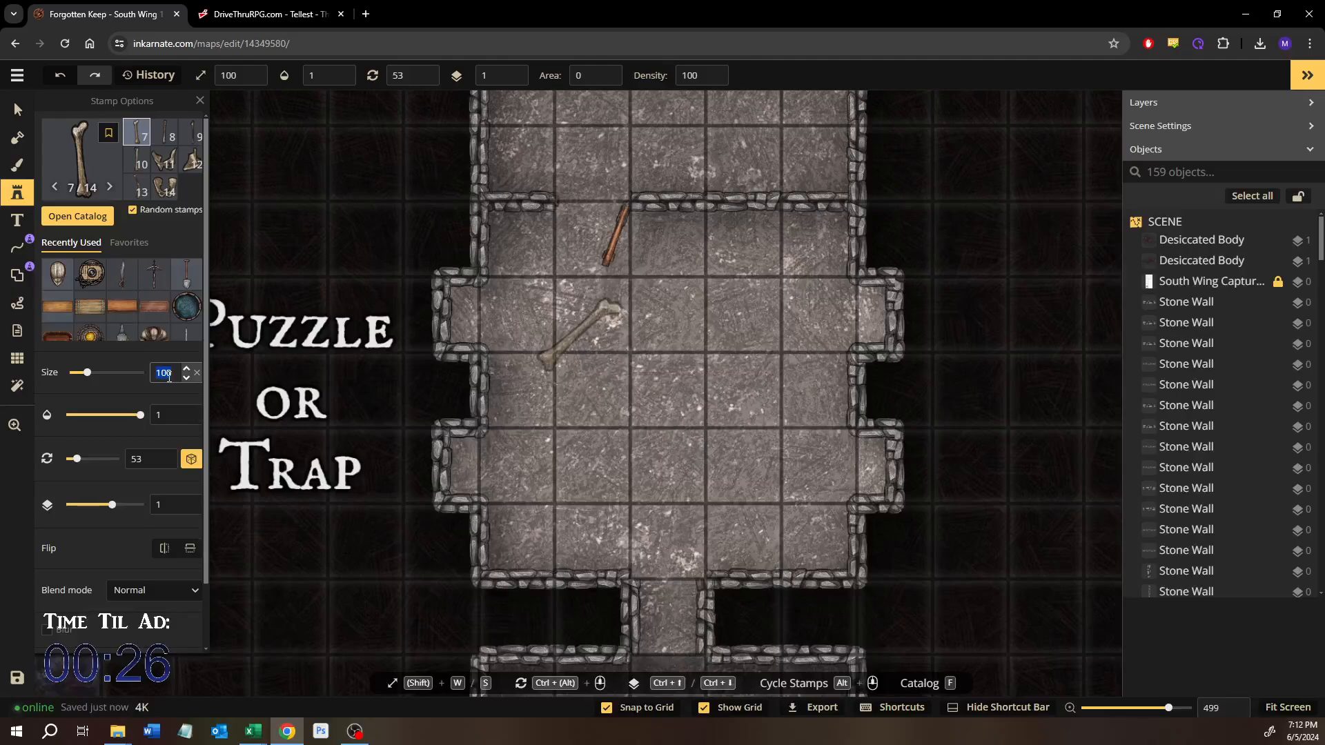
type("30")
scroll(562, 486, "up", 2)
scroll(563, 487, "up", 4)
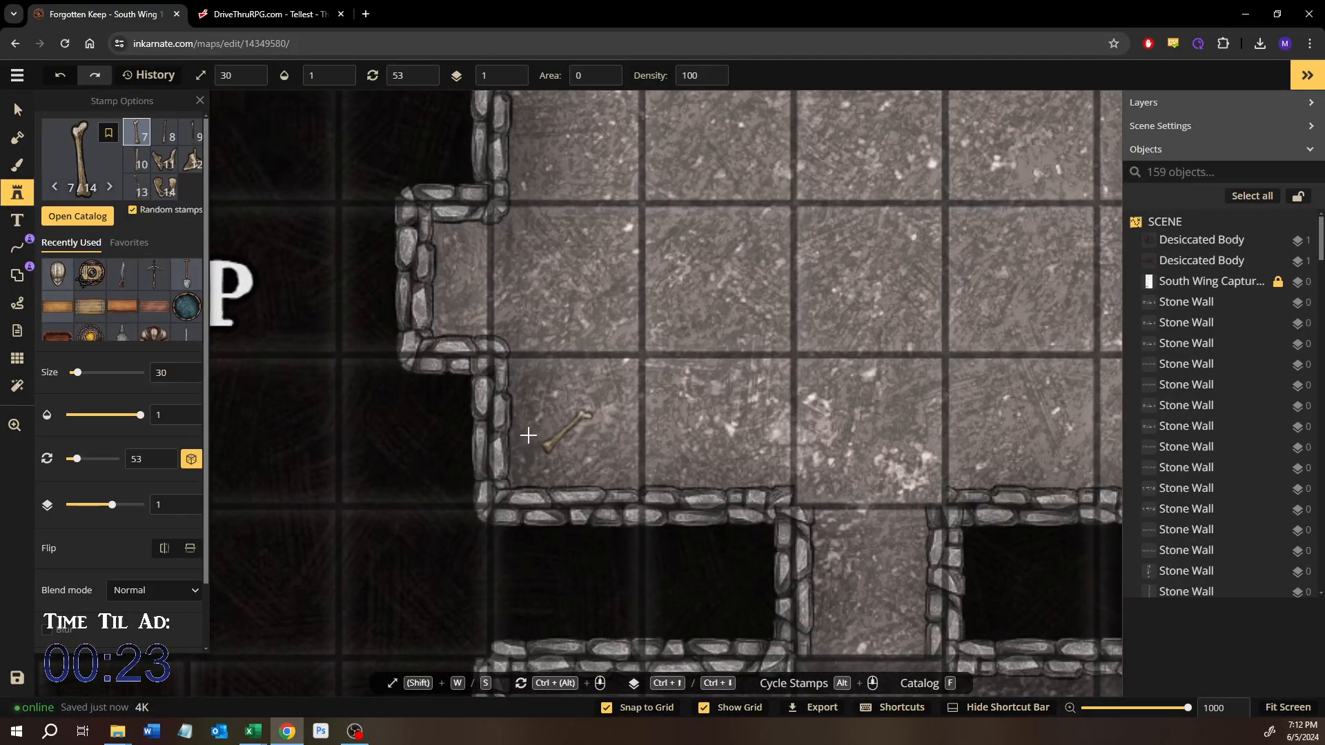
left_click(618, 710)
left_click(547, 417)
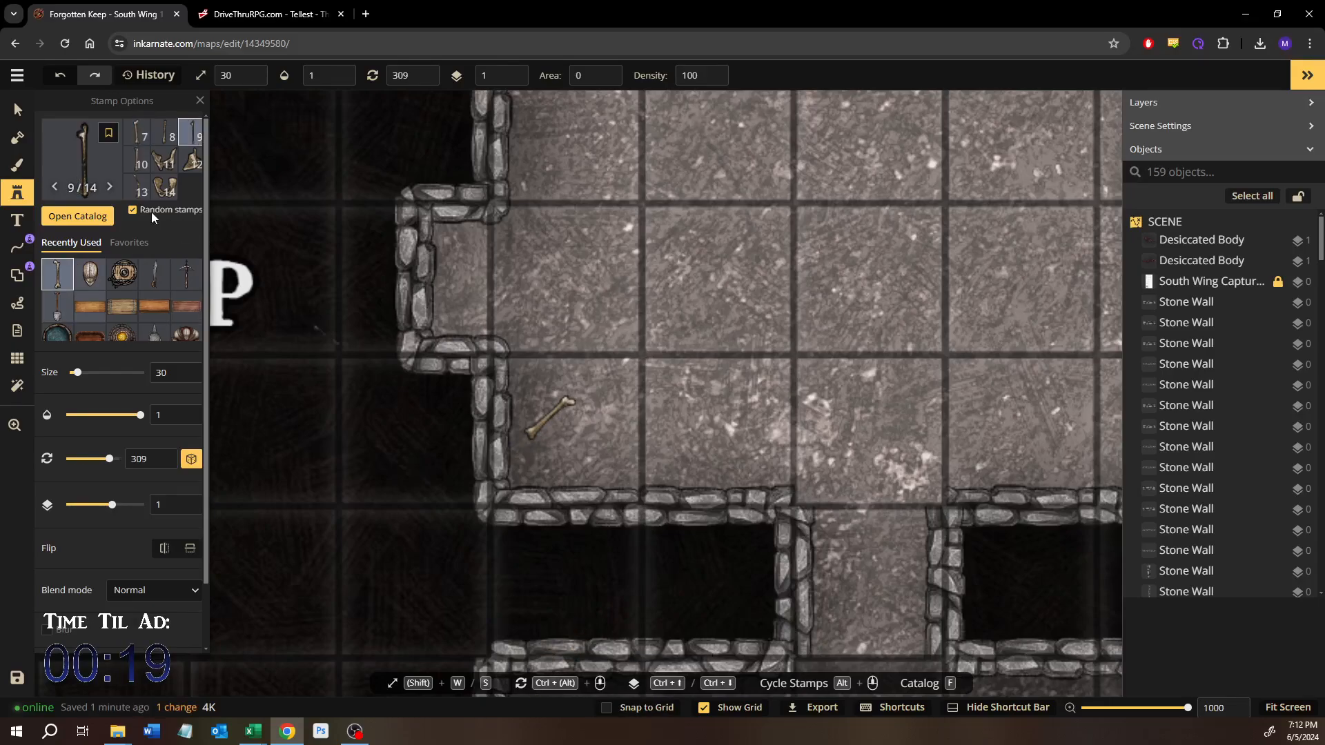
left_click(148, 163)
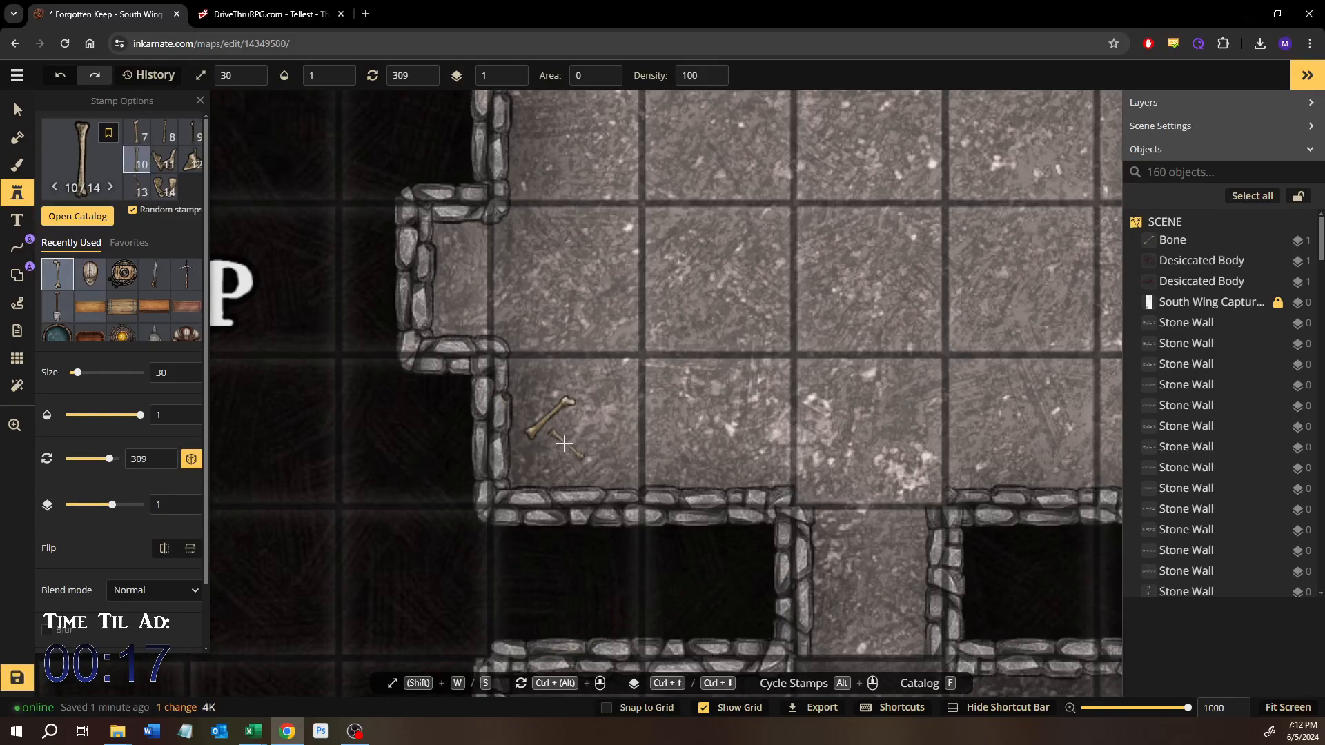
left_click(565, 444)
Step: Search the stamp catalog for skull and place the Wizard pack's human skull over the bones in the southwest corner
left_click(84, 223)
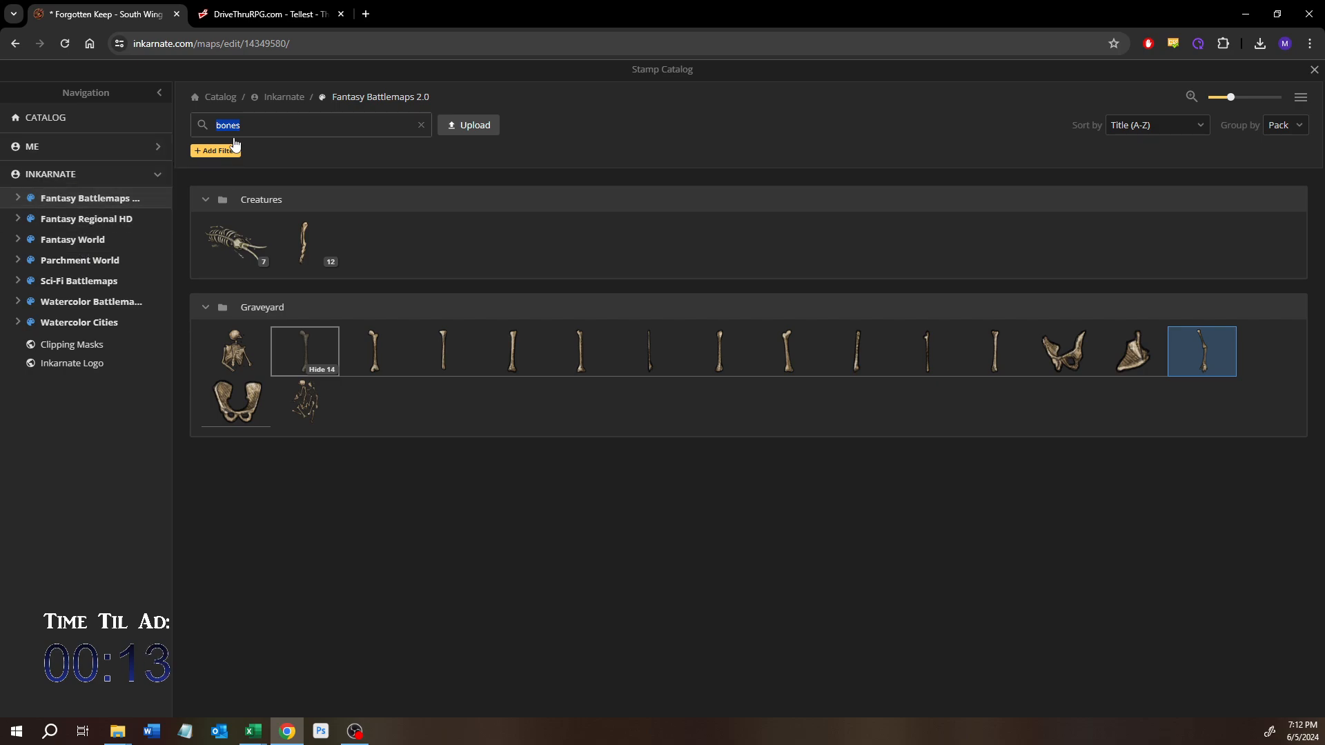
type("skull")
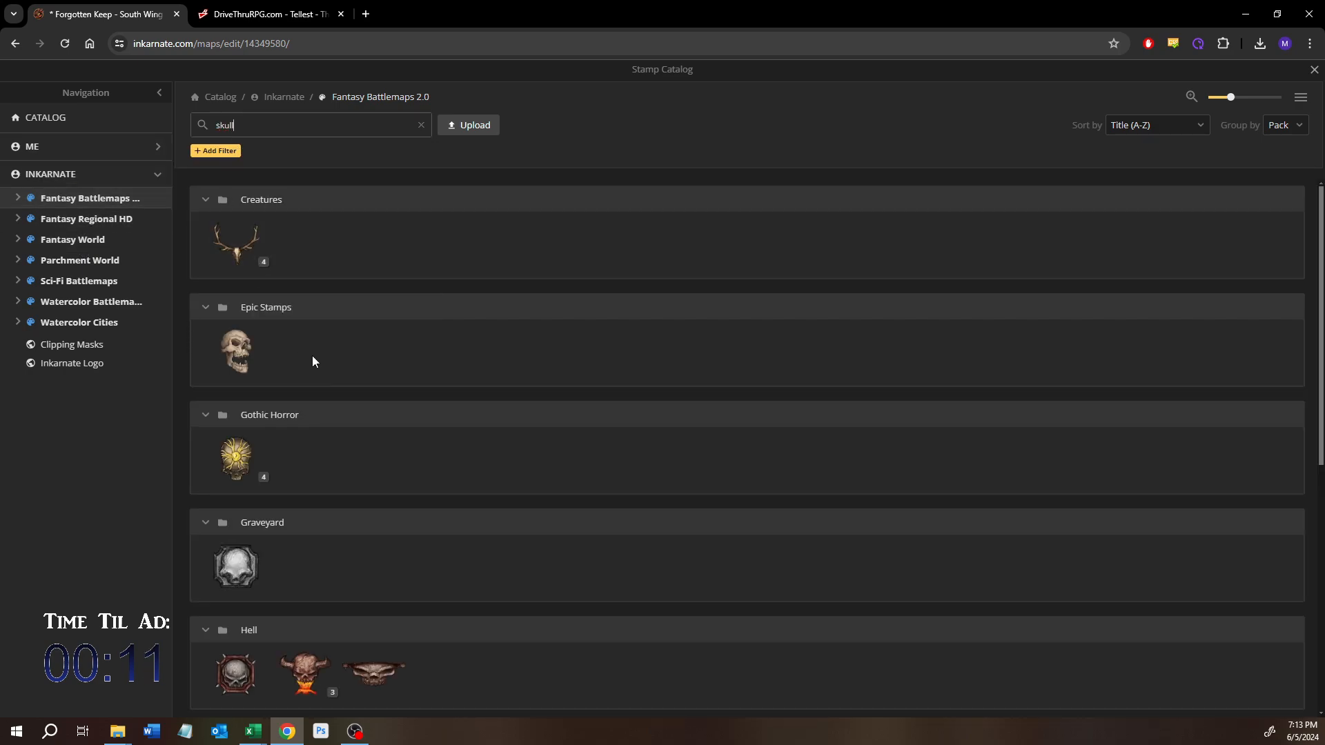
scroll(312, 362, "down", 3)
scroll(338, 356, "down", 3)
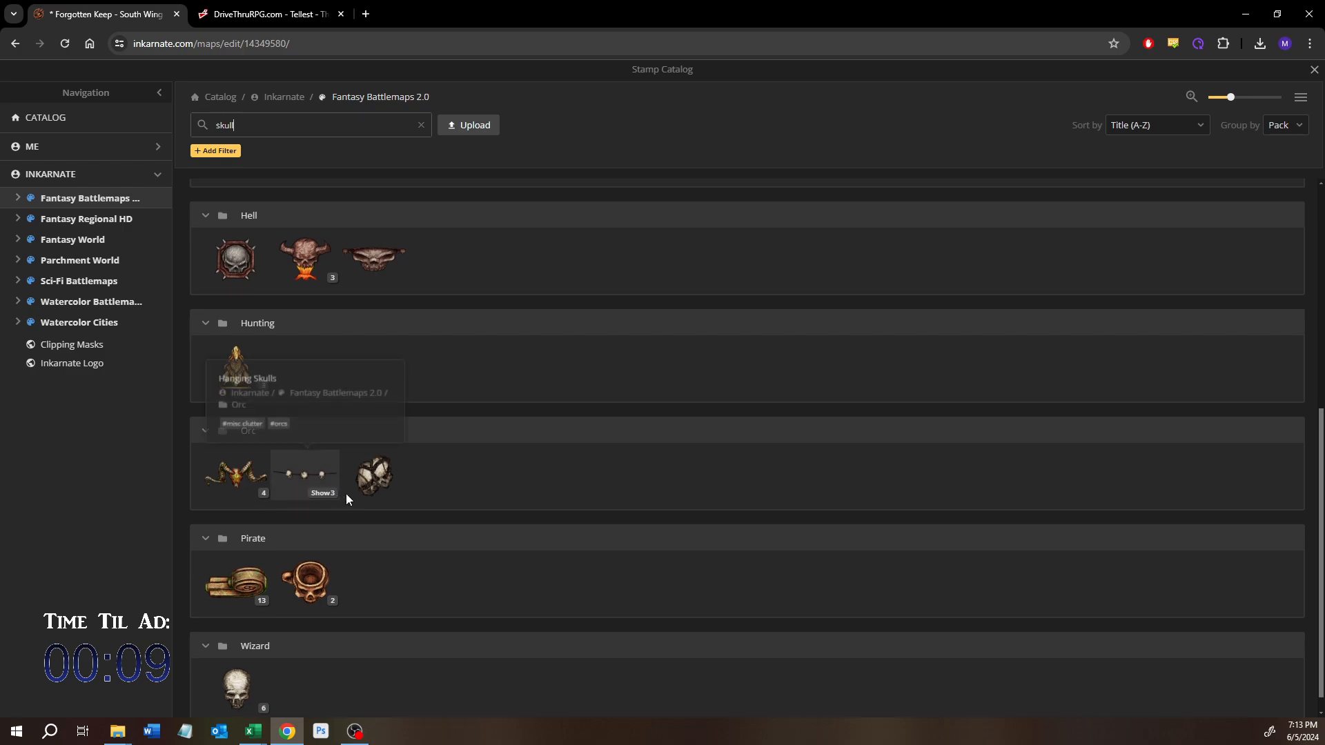
scroll(346, 494, "down", 1)
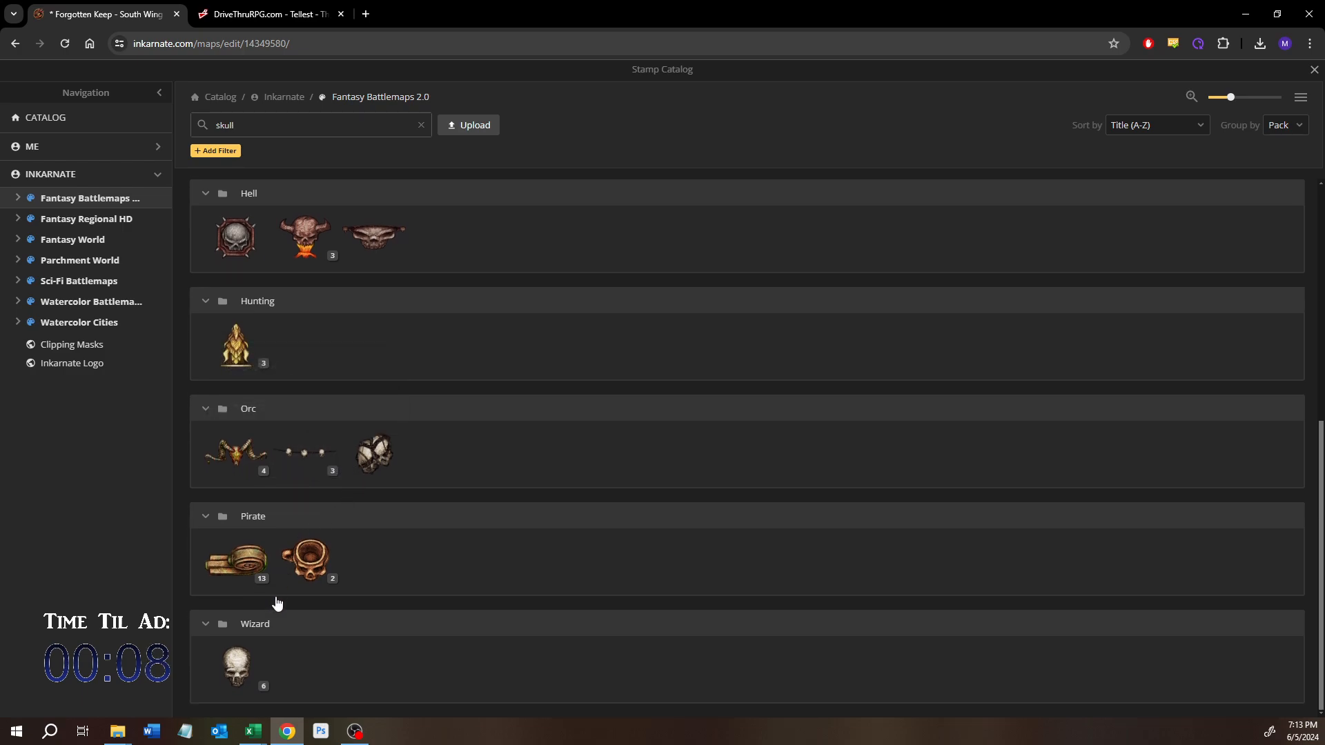
left_click(254, 686)
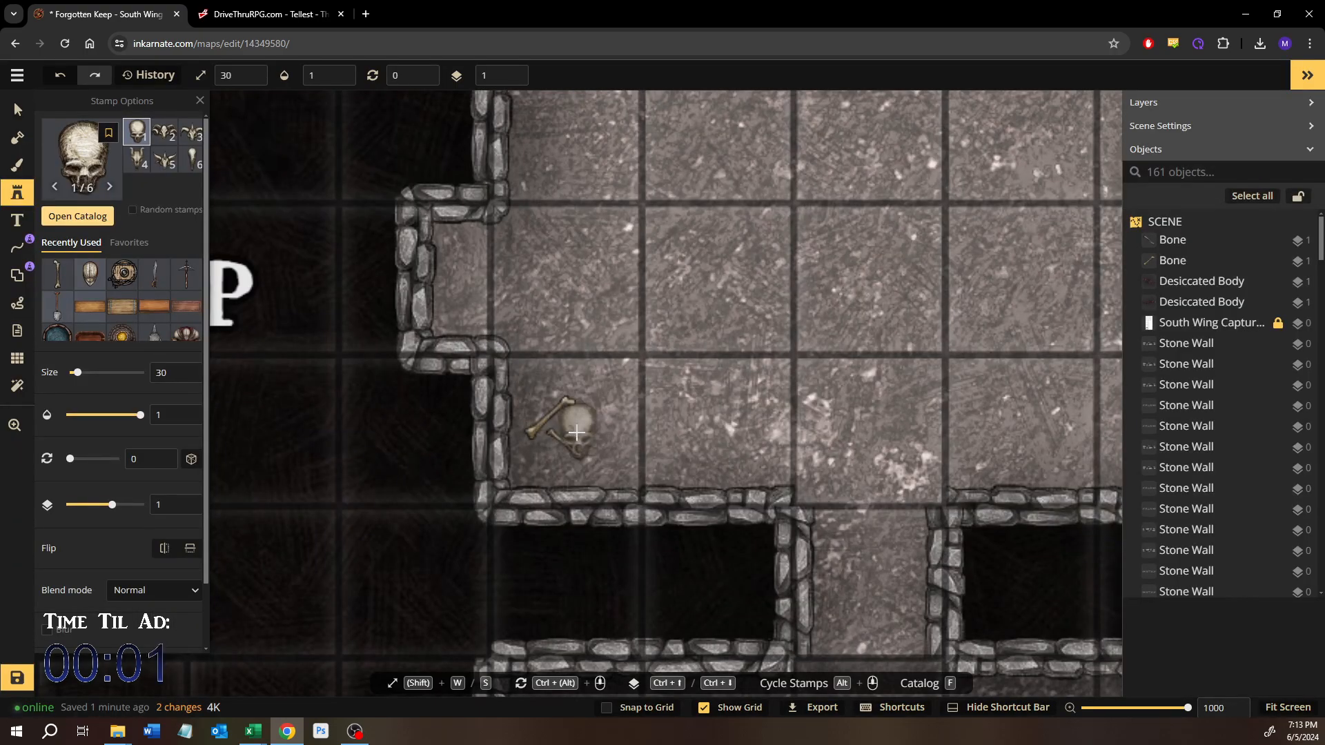
left_click(576, 431)
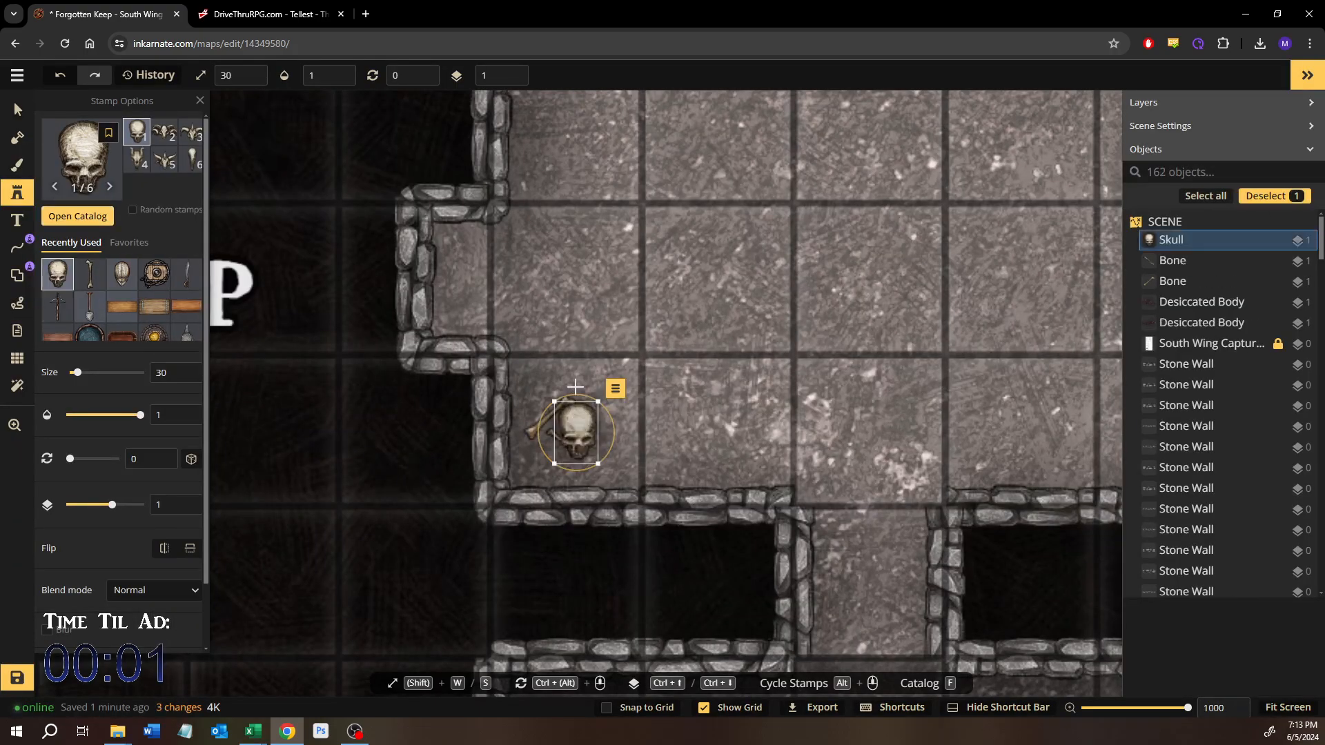
Step: Reduce the skull to size 22, rotate it to 323, and leave stamp placement for object selection
left_click_drag(588, 470, 582, 422)
left_click(17, 109)
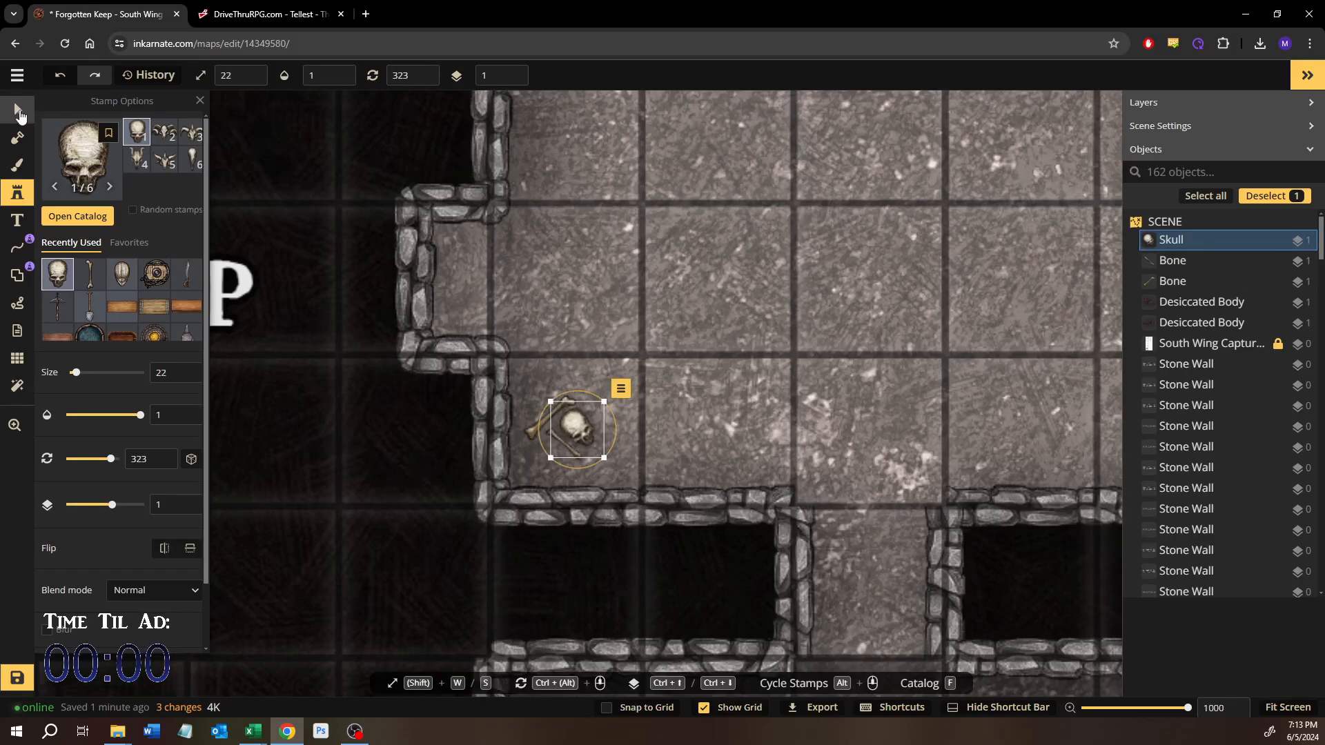
left_click(675, 232)
scroll(675, 232, "down", 4)
left_click_drag(675, 233, 599, 330)
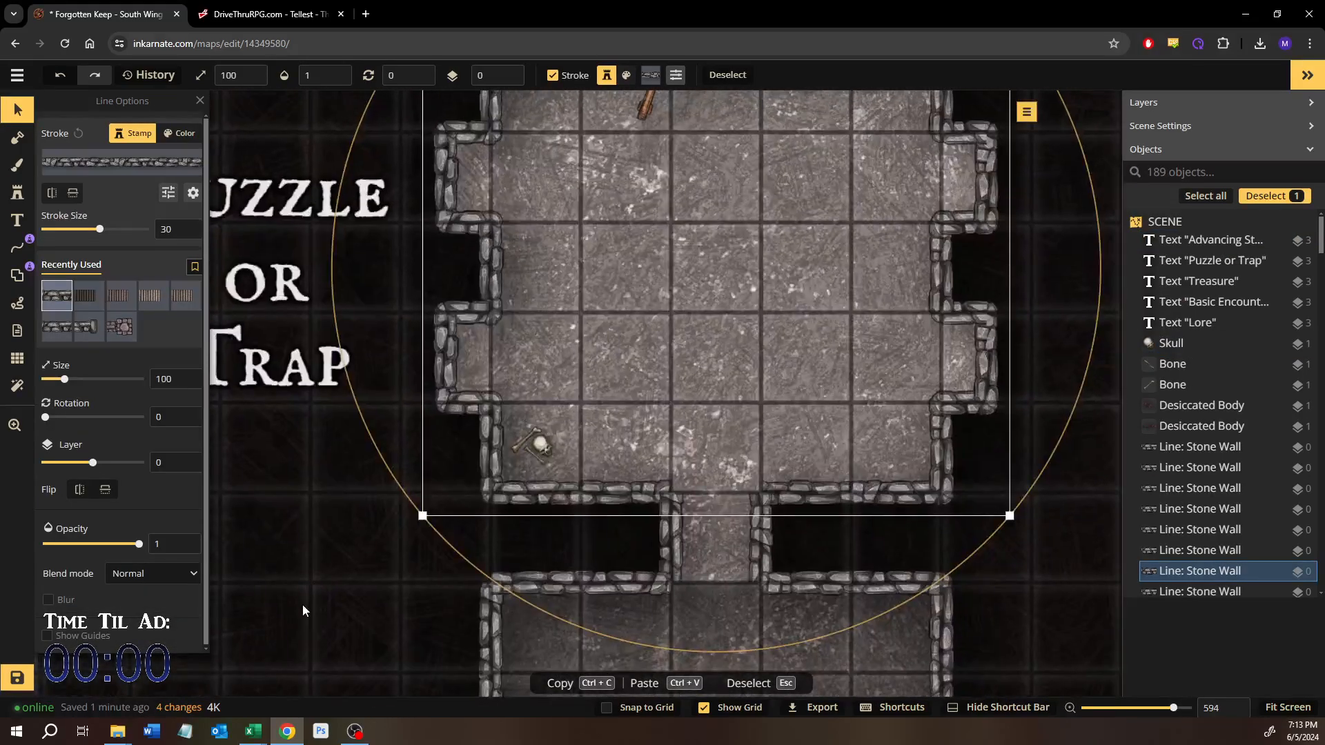
Step: Place Skeletal Bones stamp 11 and a straight bone rotated to 213 in the Puzzle or Trap room's northeast corner
left_click(303, 601)
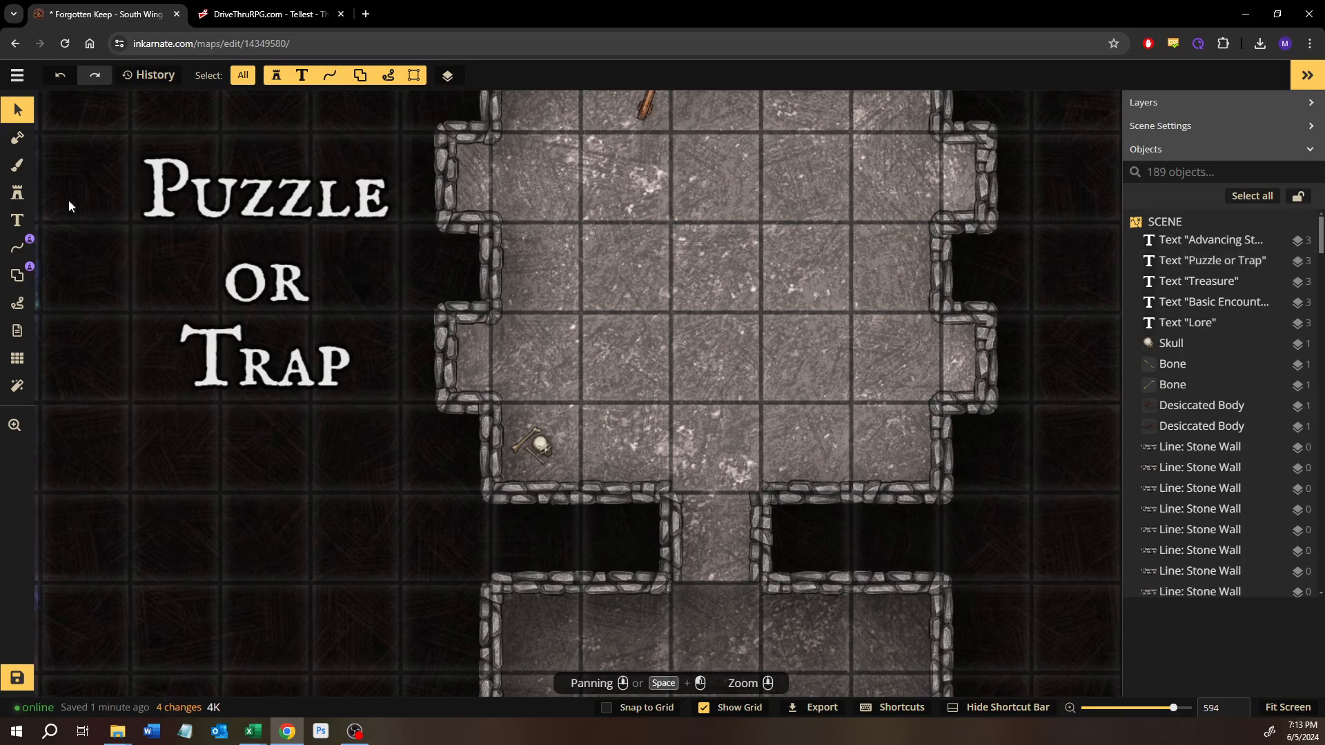
left_click(17, 193)
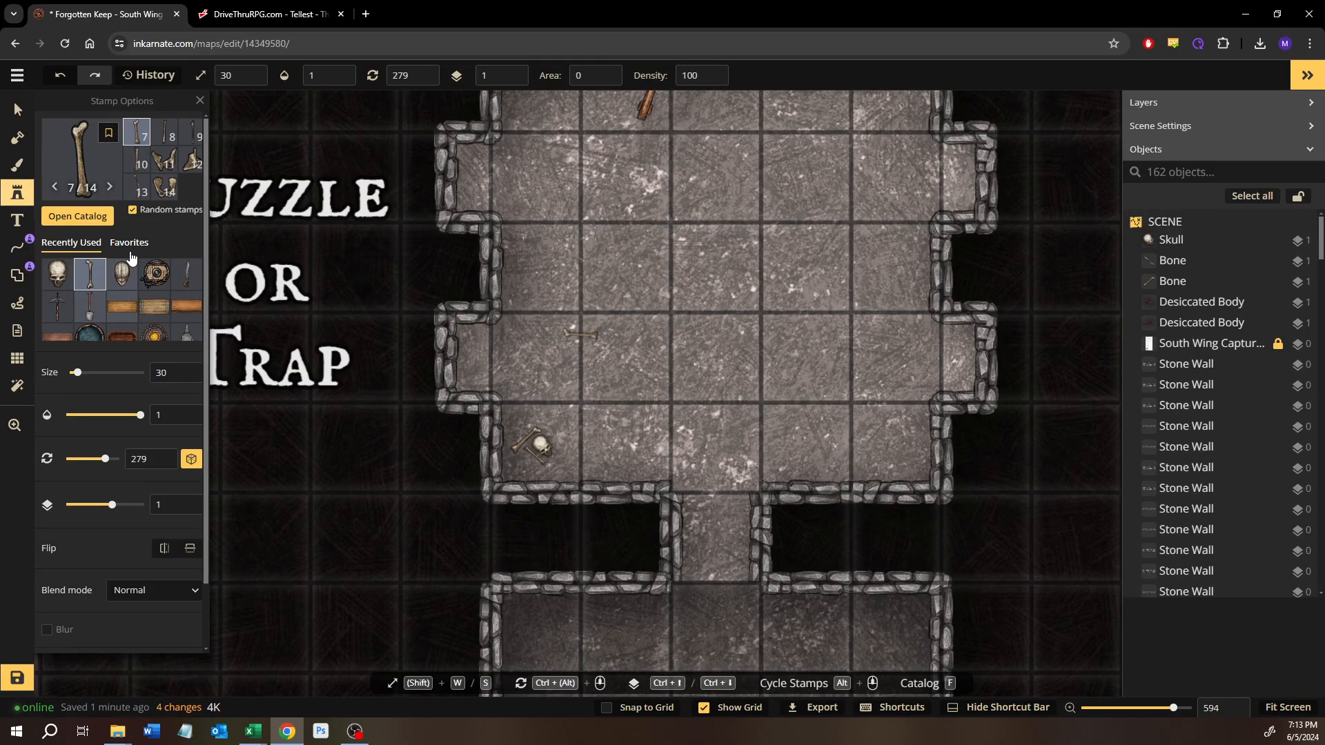
left_click(168, 166)
left_click_drag(788, 337, 713, 561)
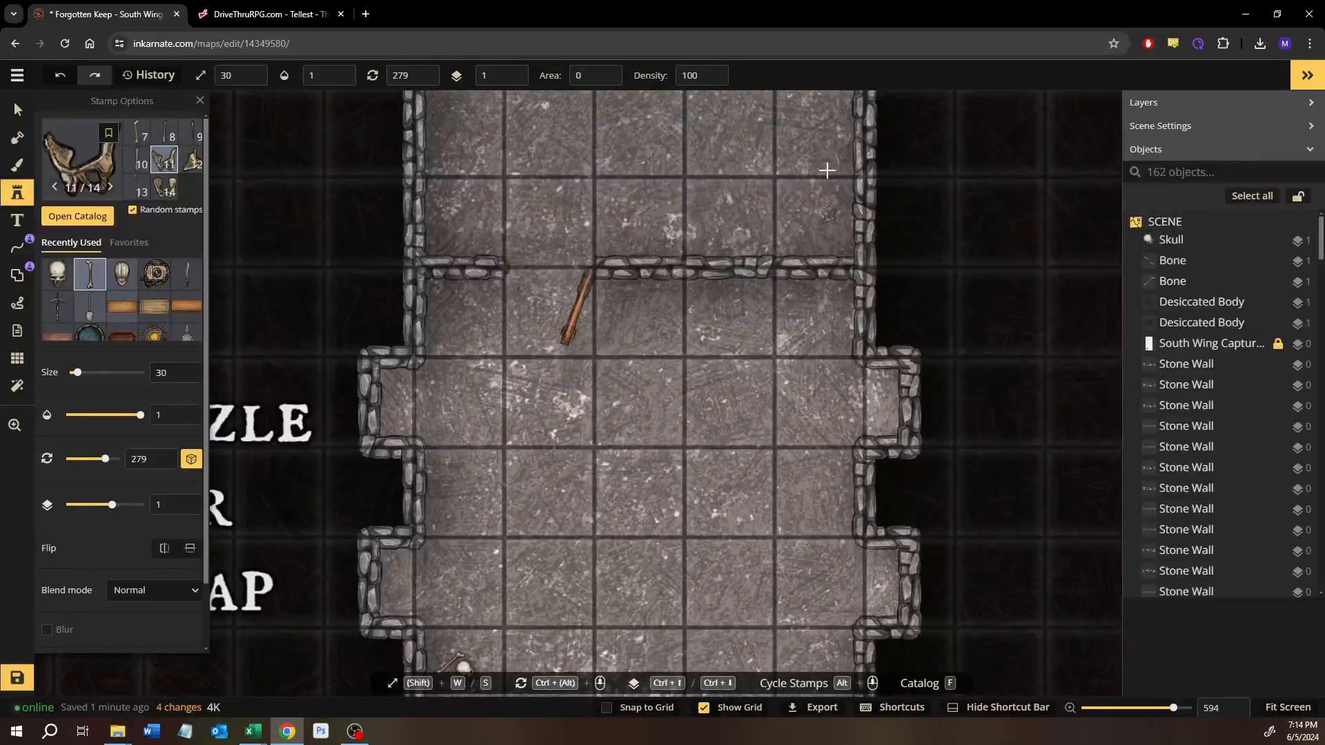
scroll(820, 281, "up", 5)
left_click(808, 316)
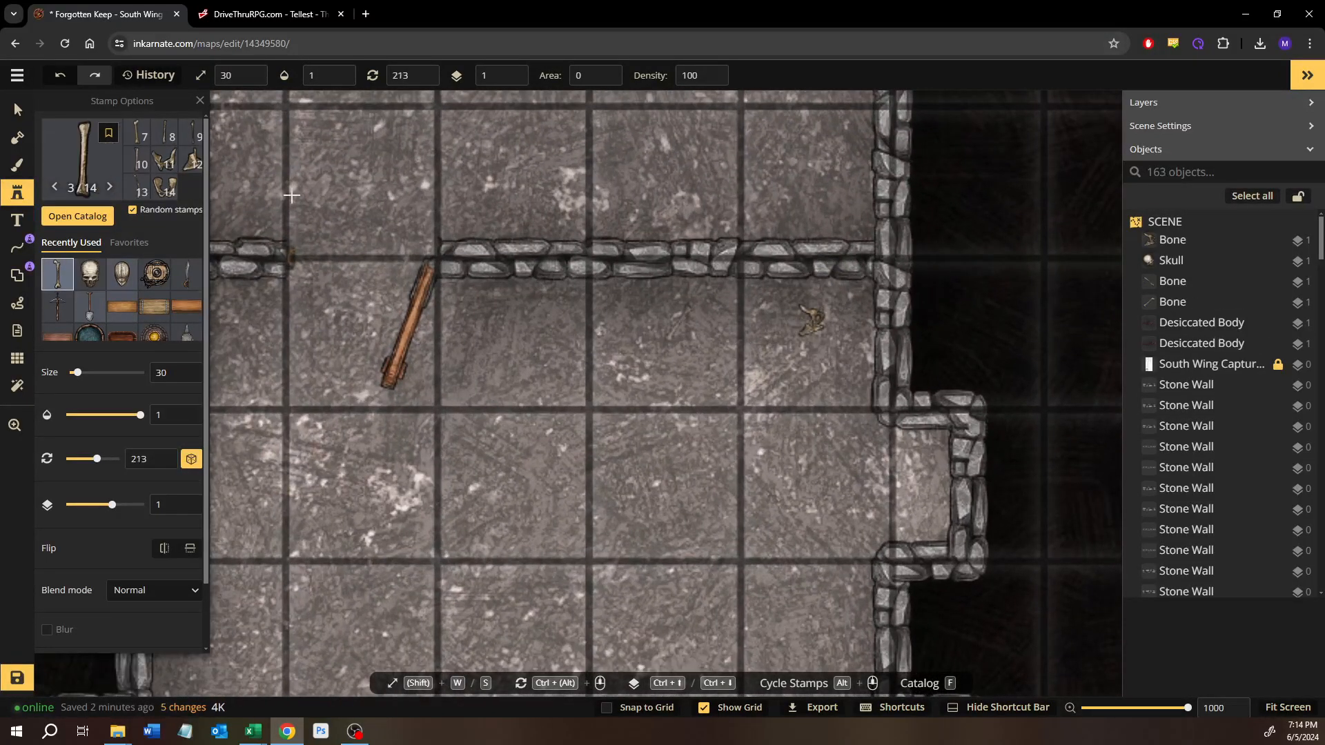
left_click(816, 338)
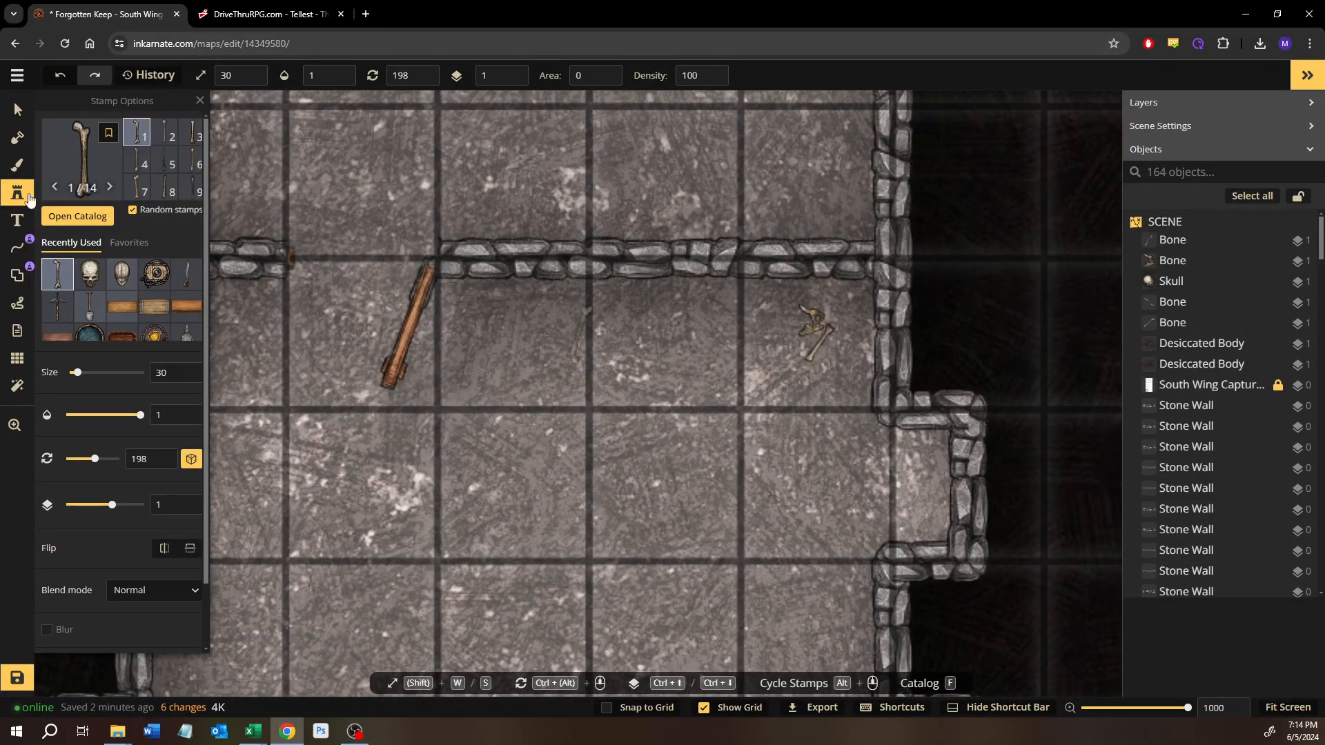
Step: Place Skeletal Bones stamp 13 at rotation 198 just west of the two bones in the northeast corner
left_click(15, 104)
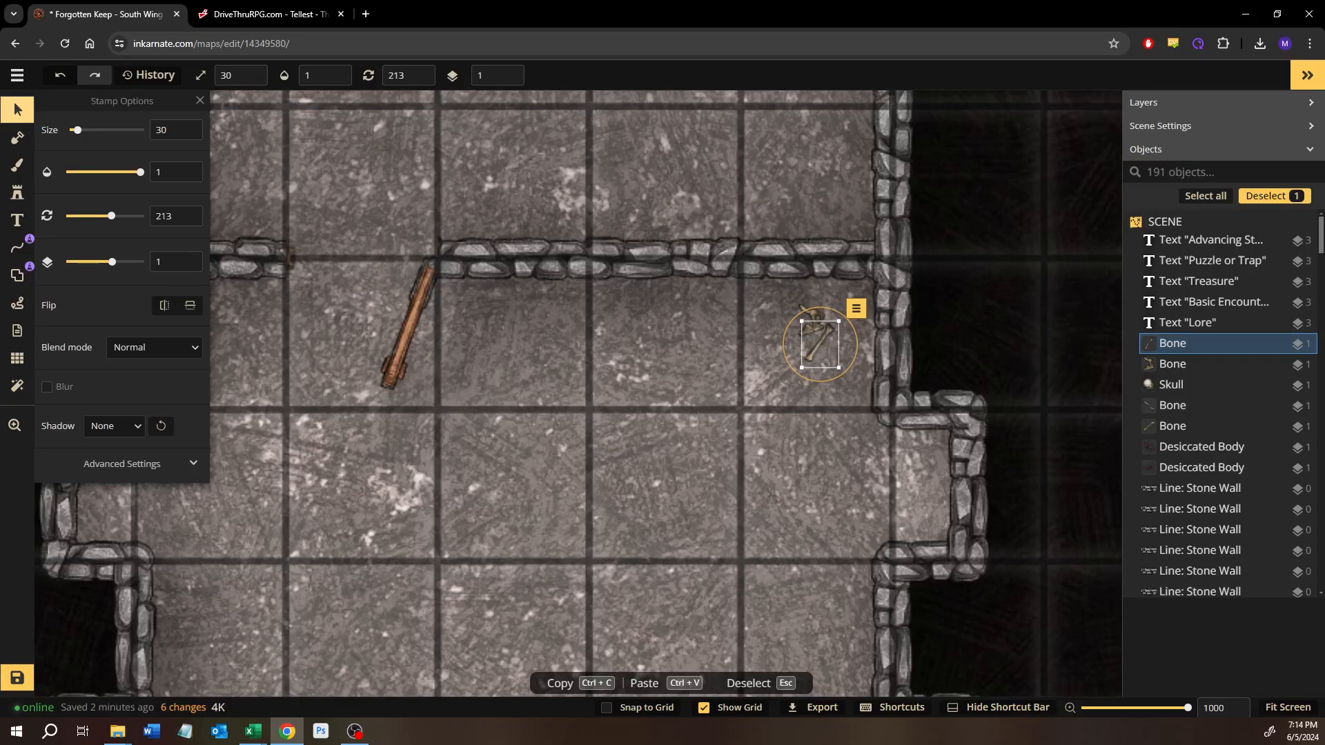
left_click(31, 200)
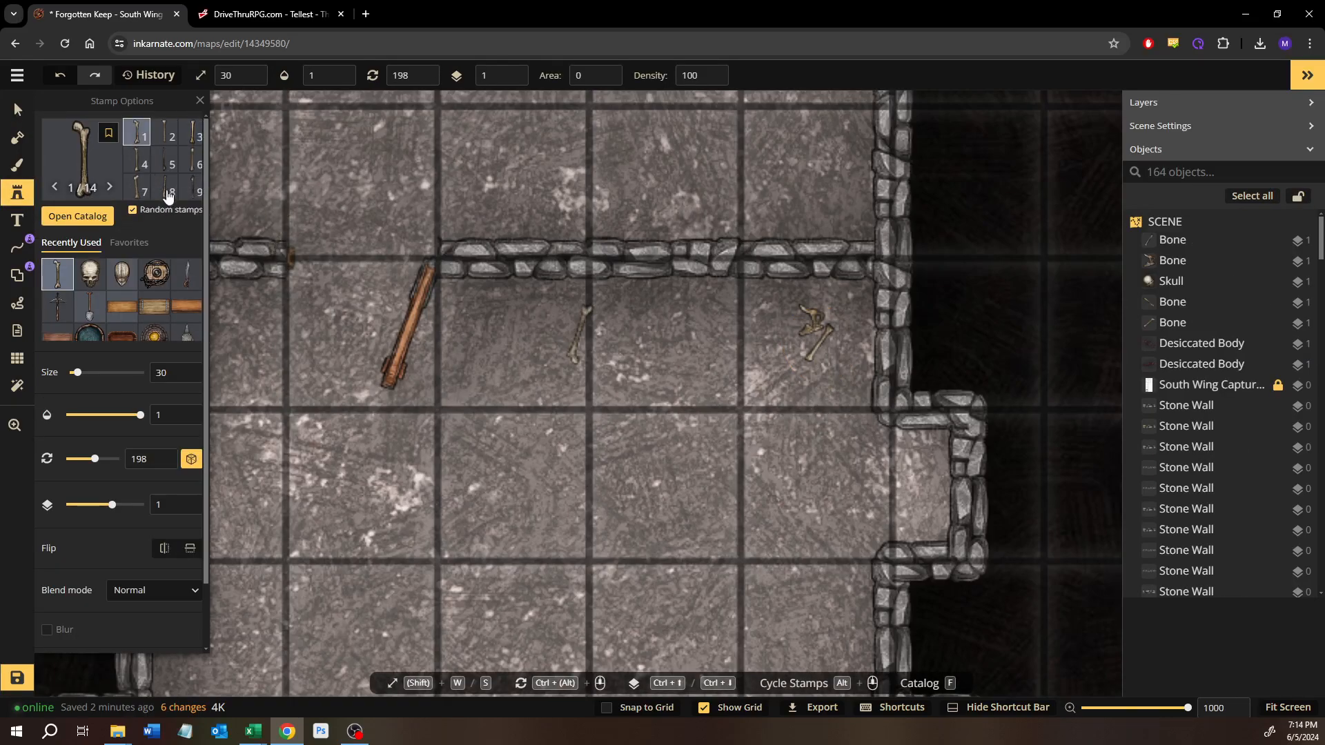
left_click(189, 186)
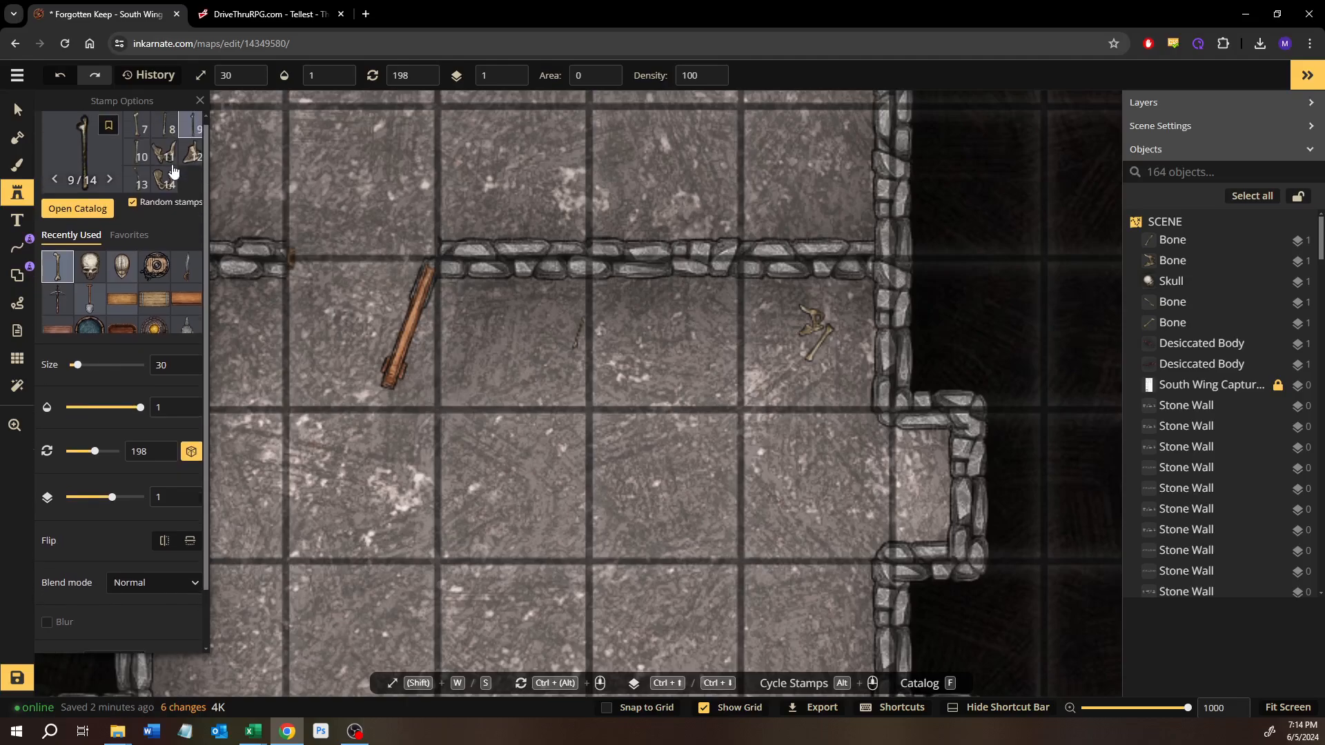
left_click(144, 191)
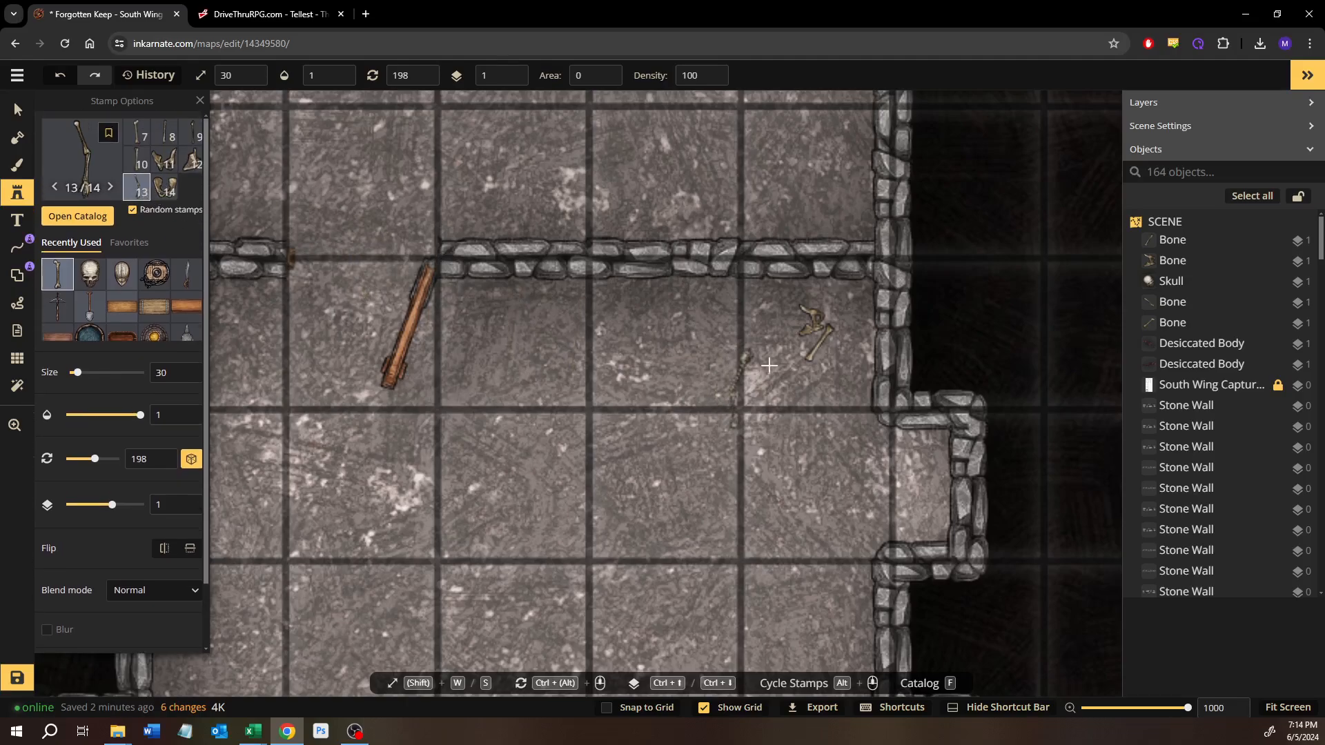
left_click(787, 335)
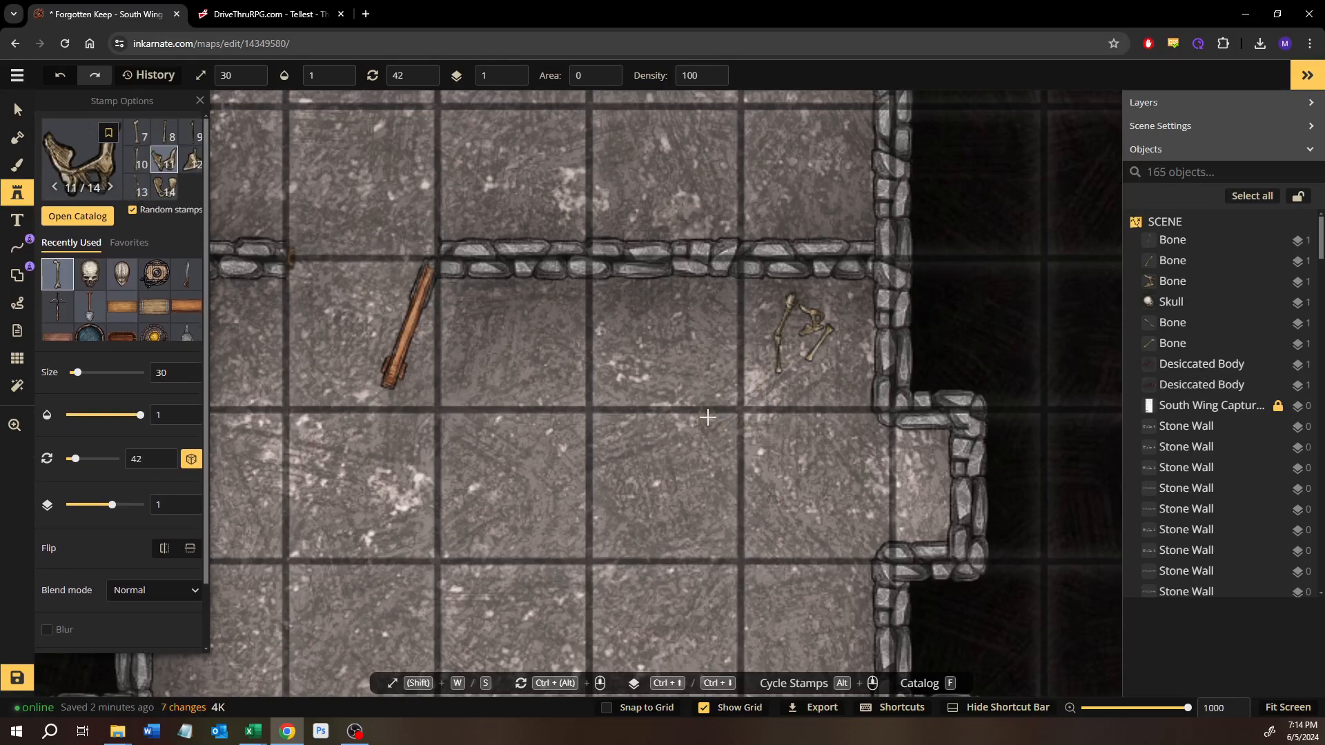
Step: Rotate the newest northeast-corner bone to 161, shift it slightly southeast over the other bones, and deselect it
left_click(17, 111)
left_click(794, 324)
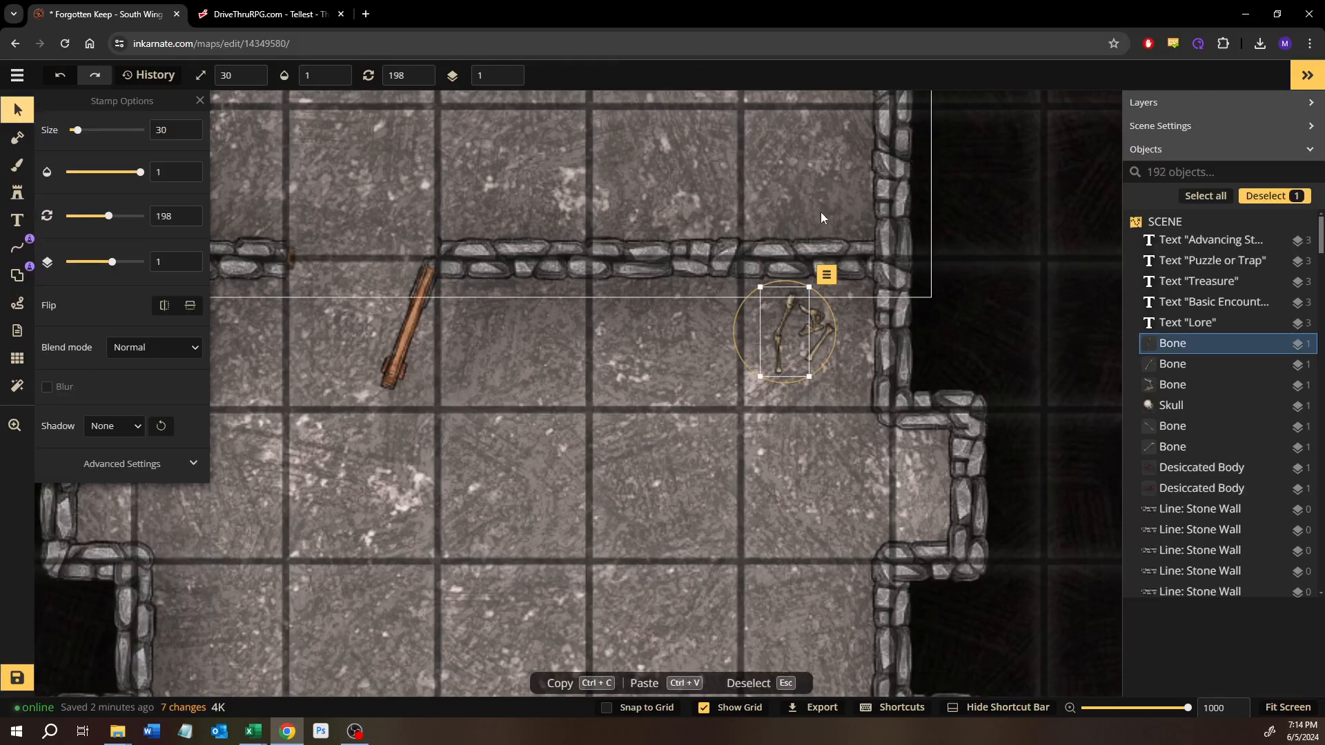
left_click_drag(784, 388, 801, 355)
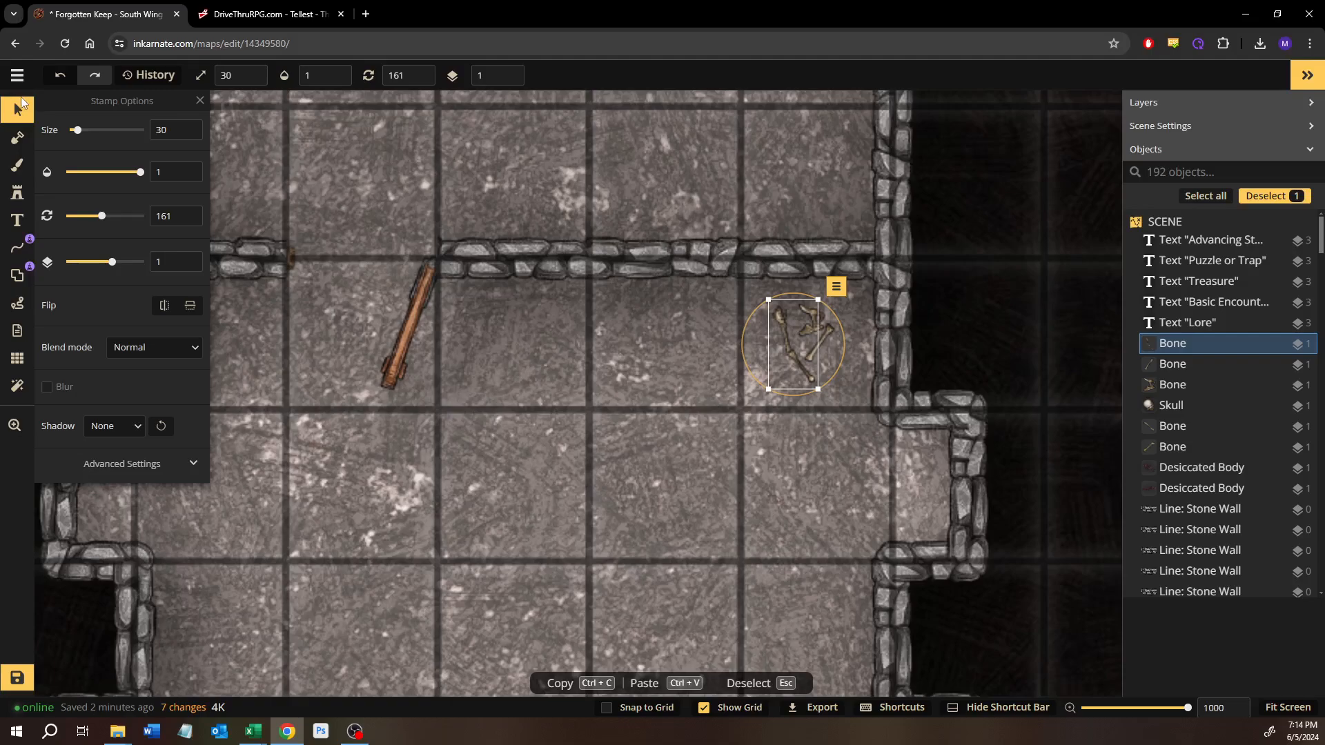
left_click(526, 415)
Step: Search the stamp catalog for blood and choose the Effects pack's blood splatter
scroll(522, 419, "down", 3)
left_click_drag(521, 421, 669, 325)
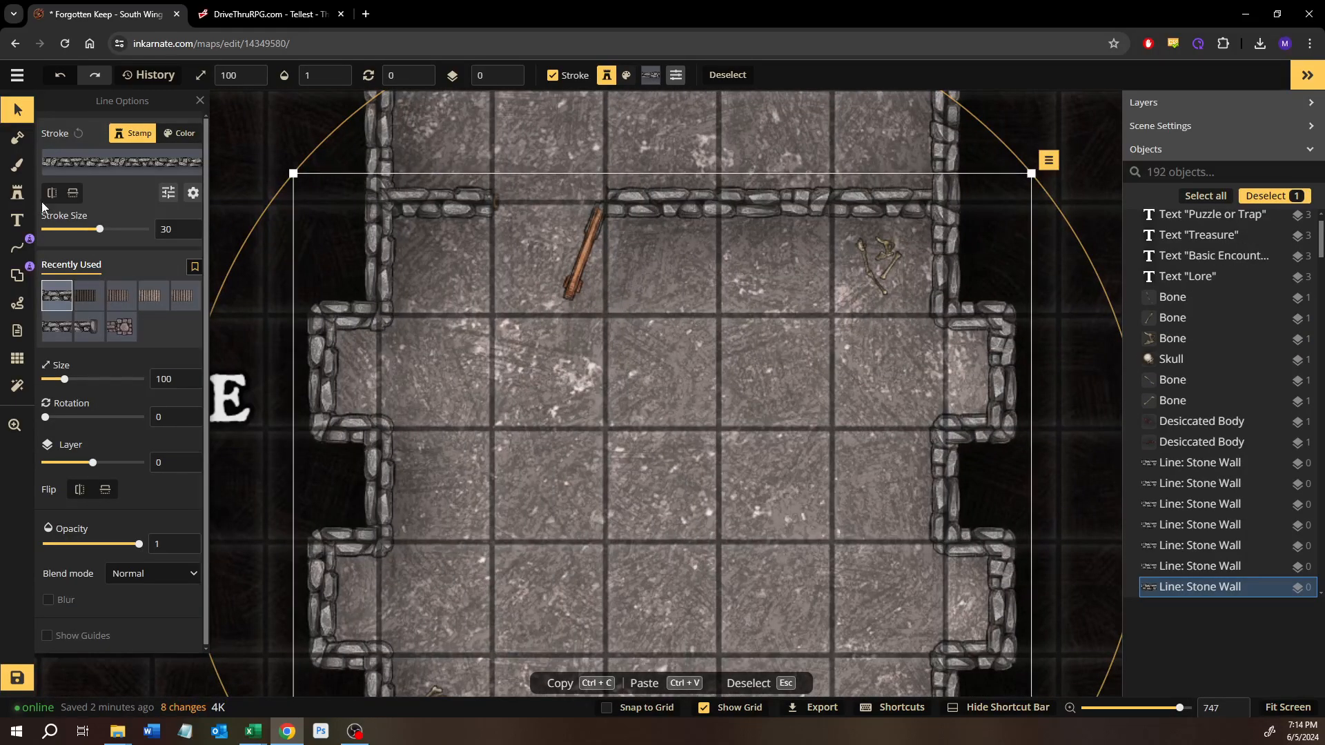
left_click(18, 193)
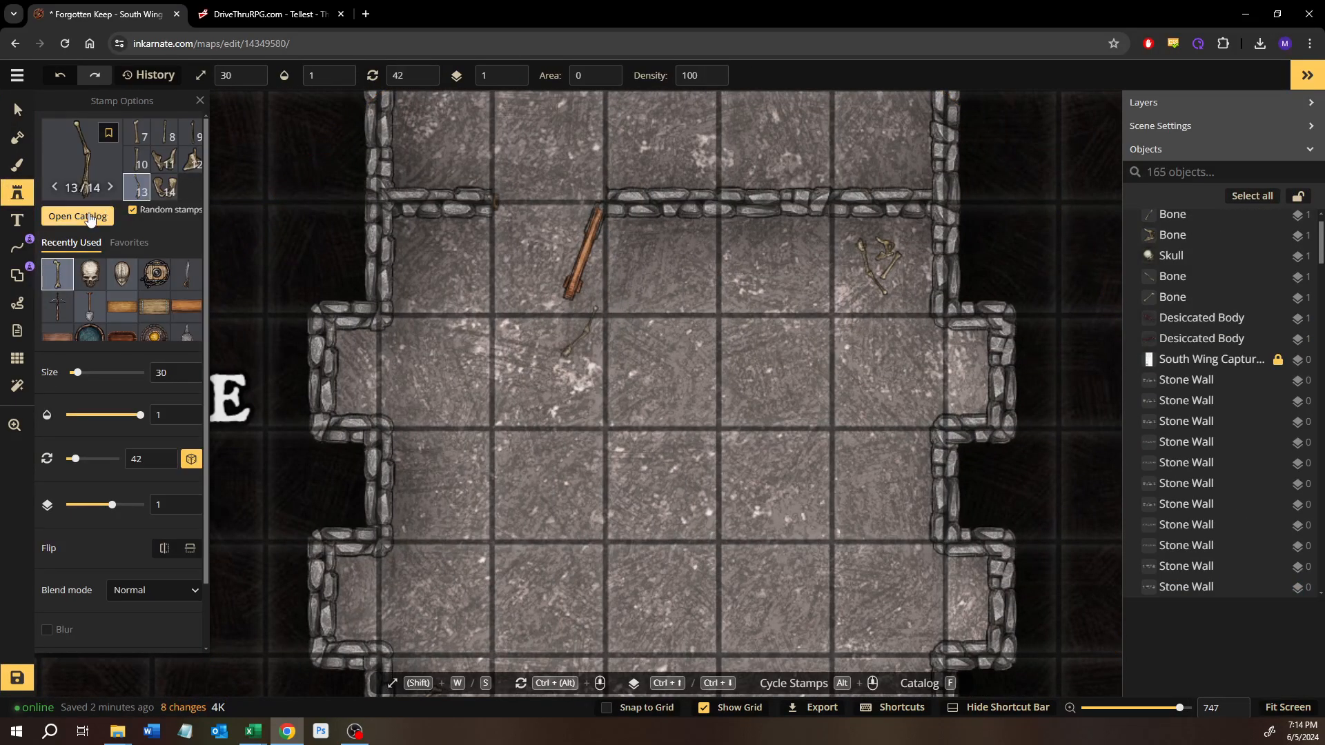
left_click(88, 217)
type("blood")
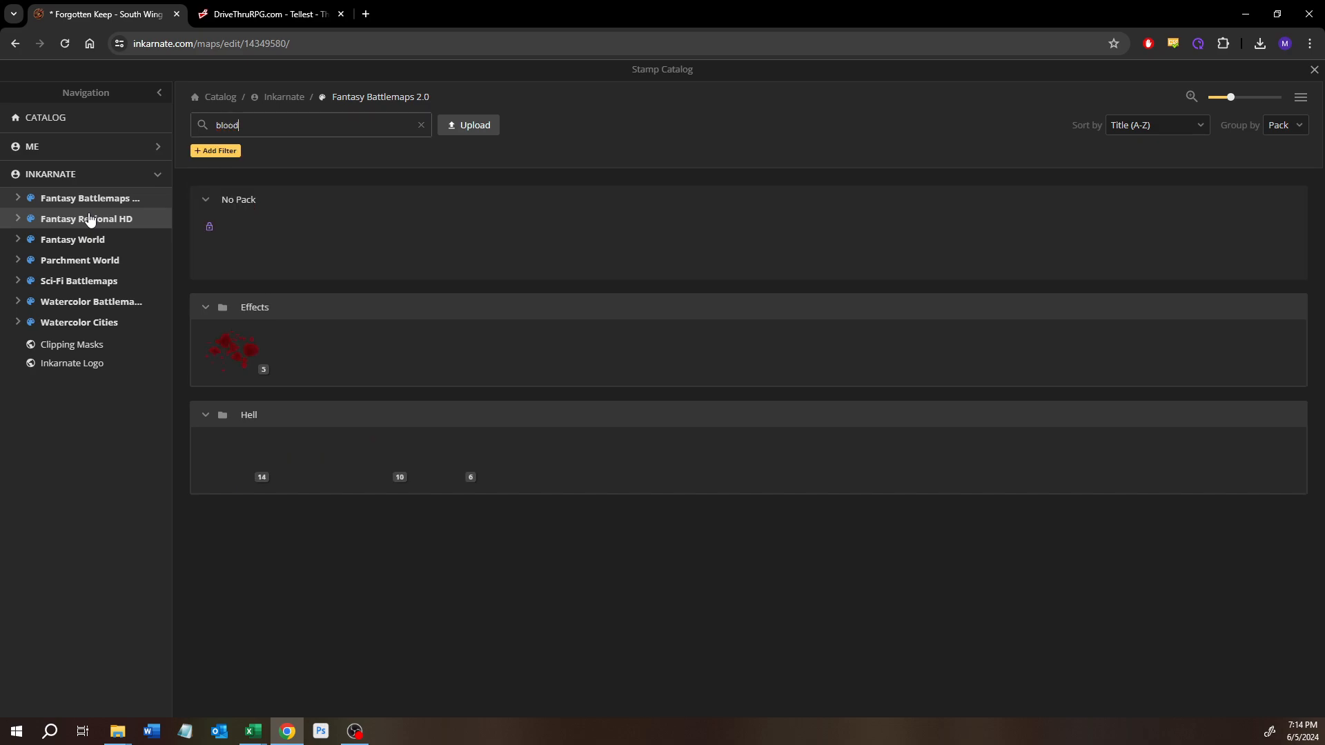
left_click(230, 334)
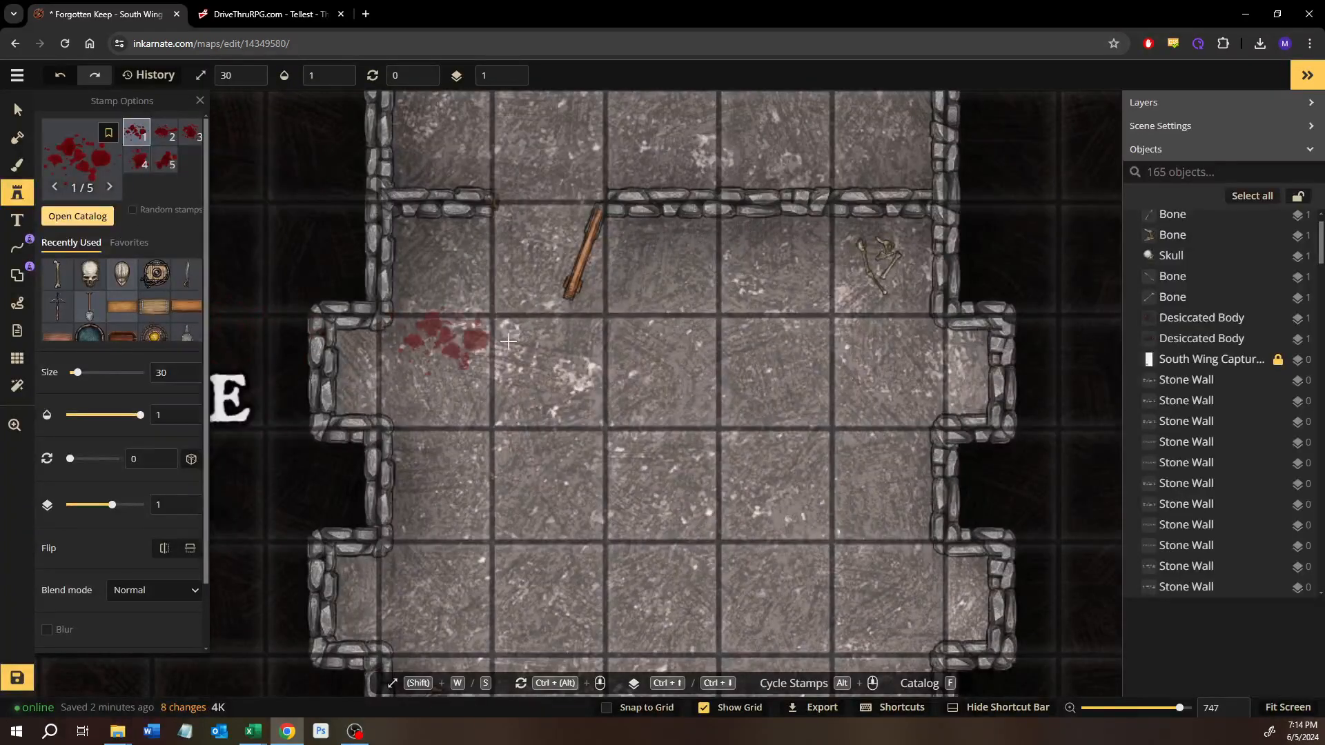
Step: Set the blood splatter stamp's size to 21 and its opacity to 0.42
key("s")
key("s")
key("s")
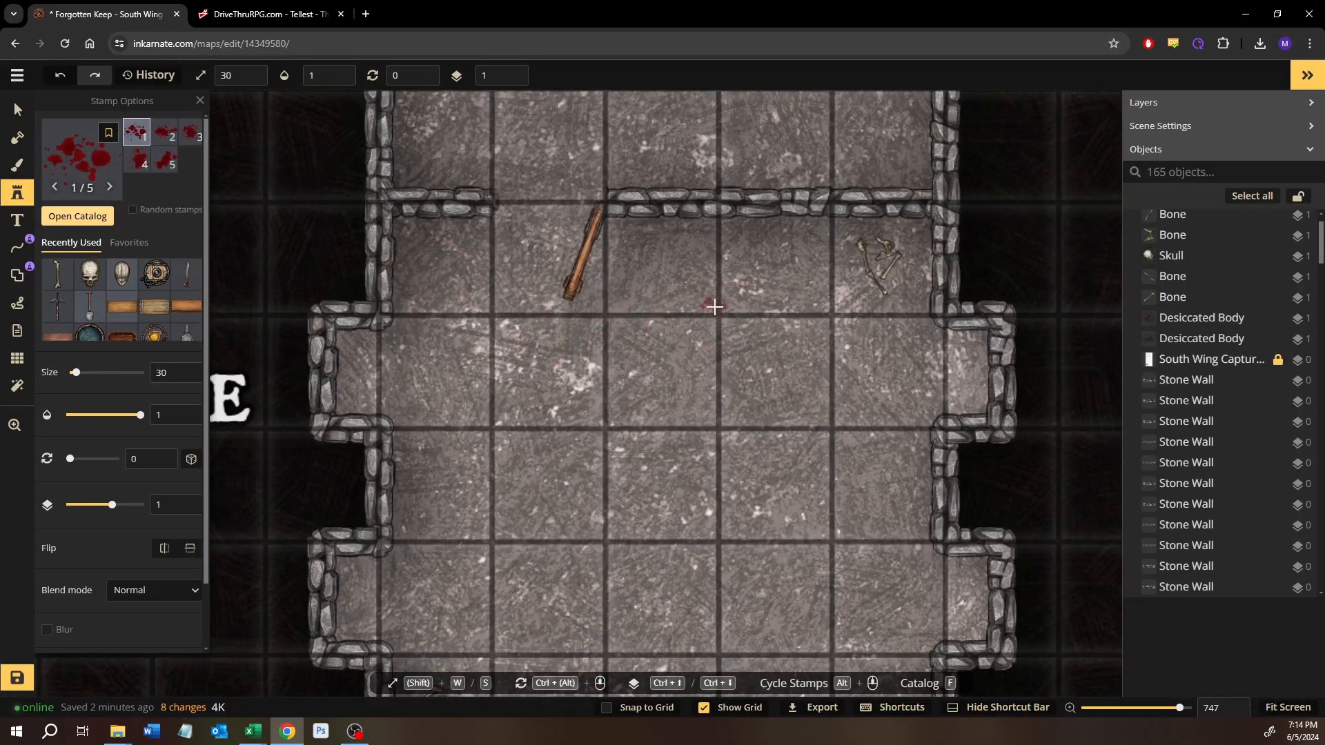
key("w")
key("w")
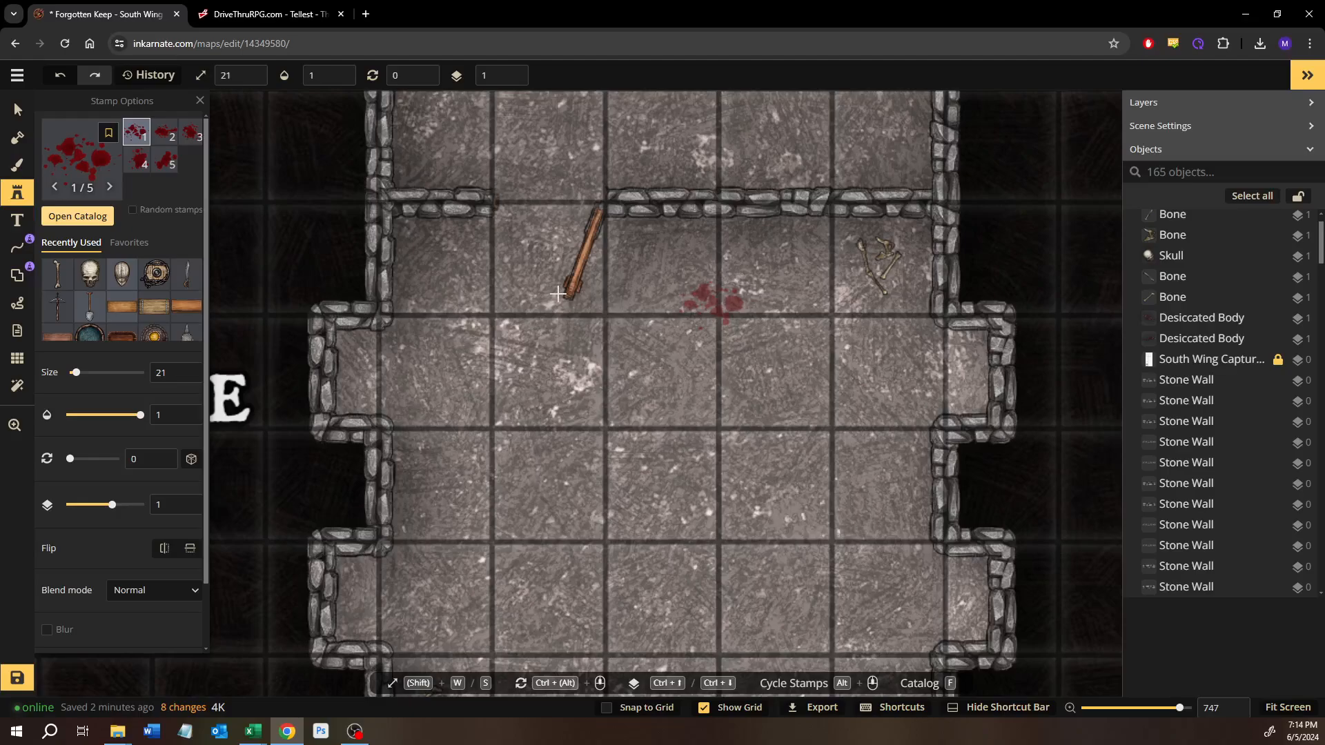
left_click_drag(112, 414, 109, 416)
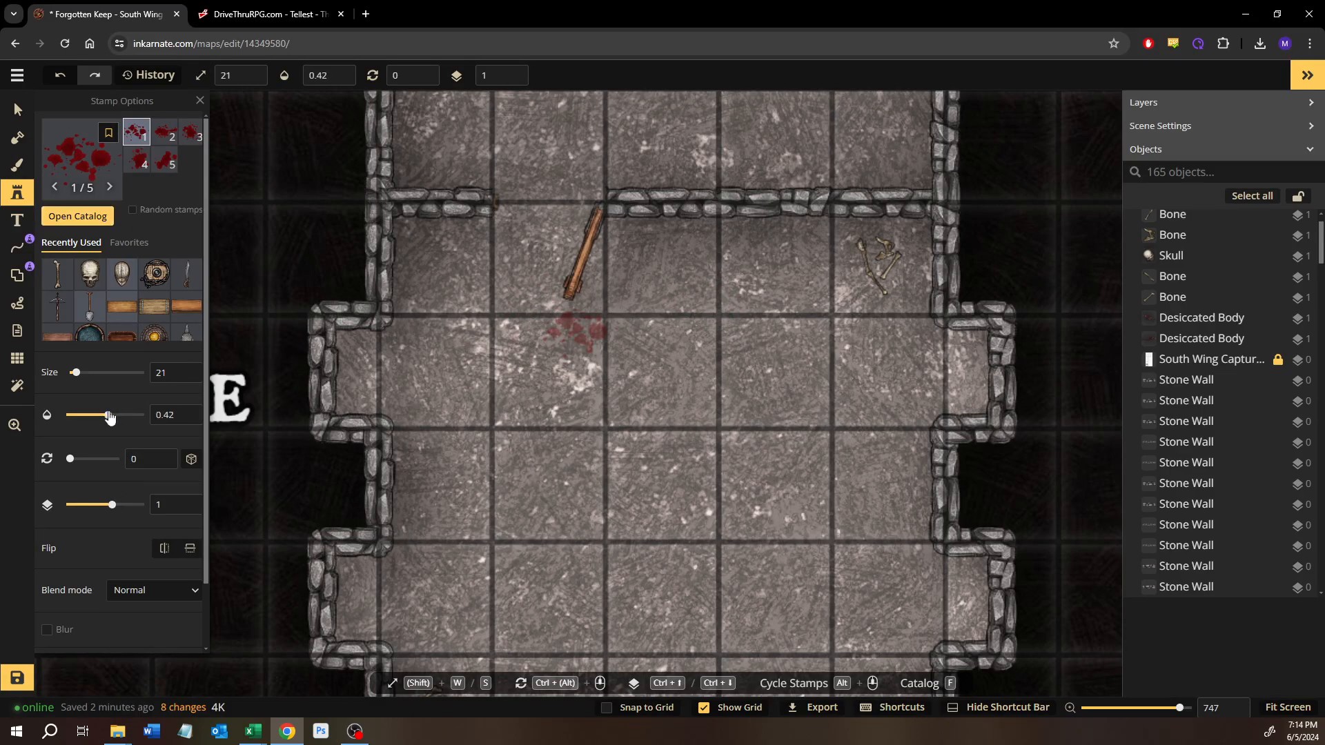
Step: Adjust the blood splatter's color to saturation 136 and brightness 75
scroll(98, 562, "down", 1)
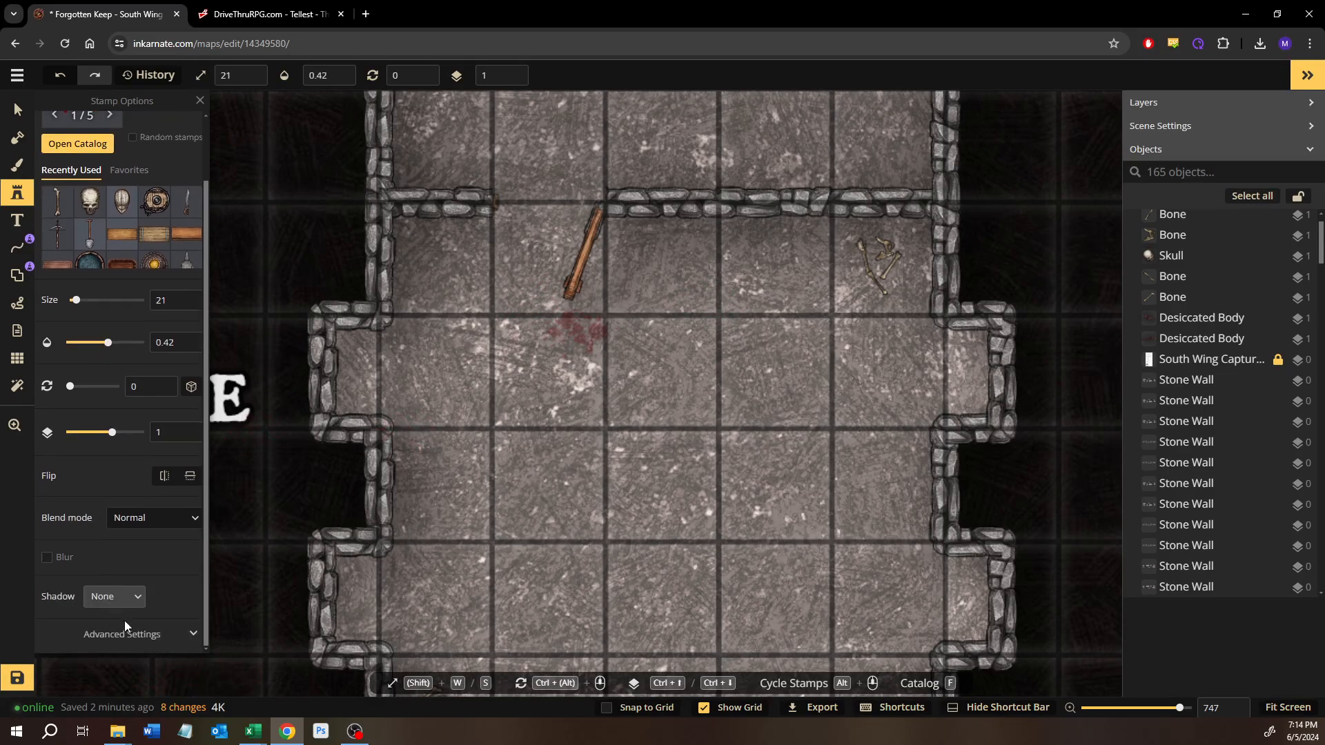
left_click(130, 625)
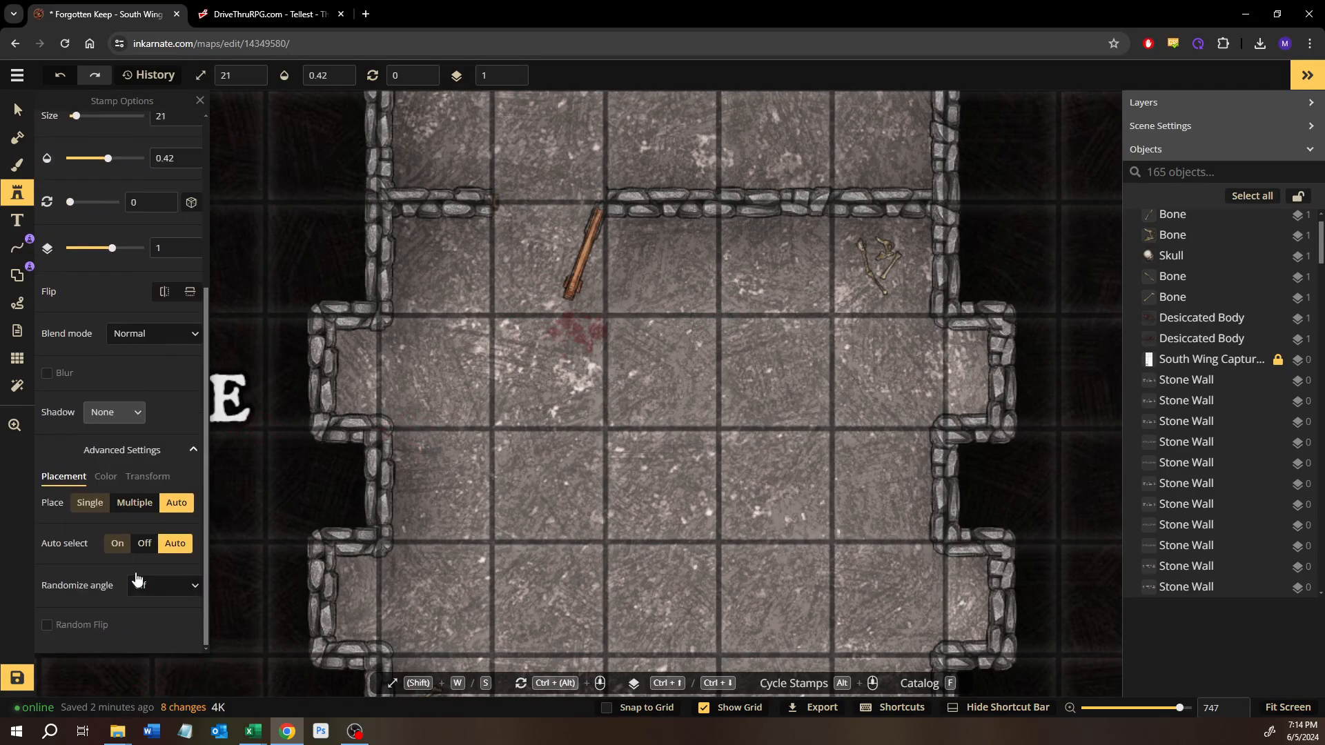
left_click(107, 479)
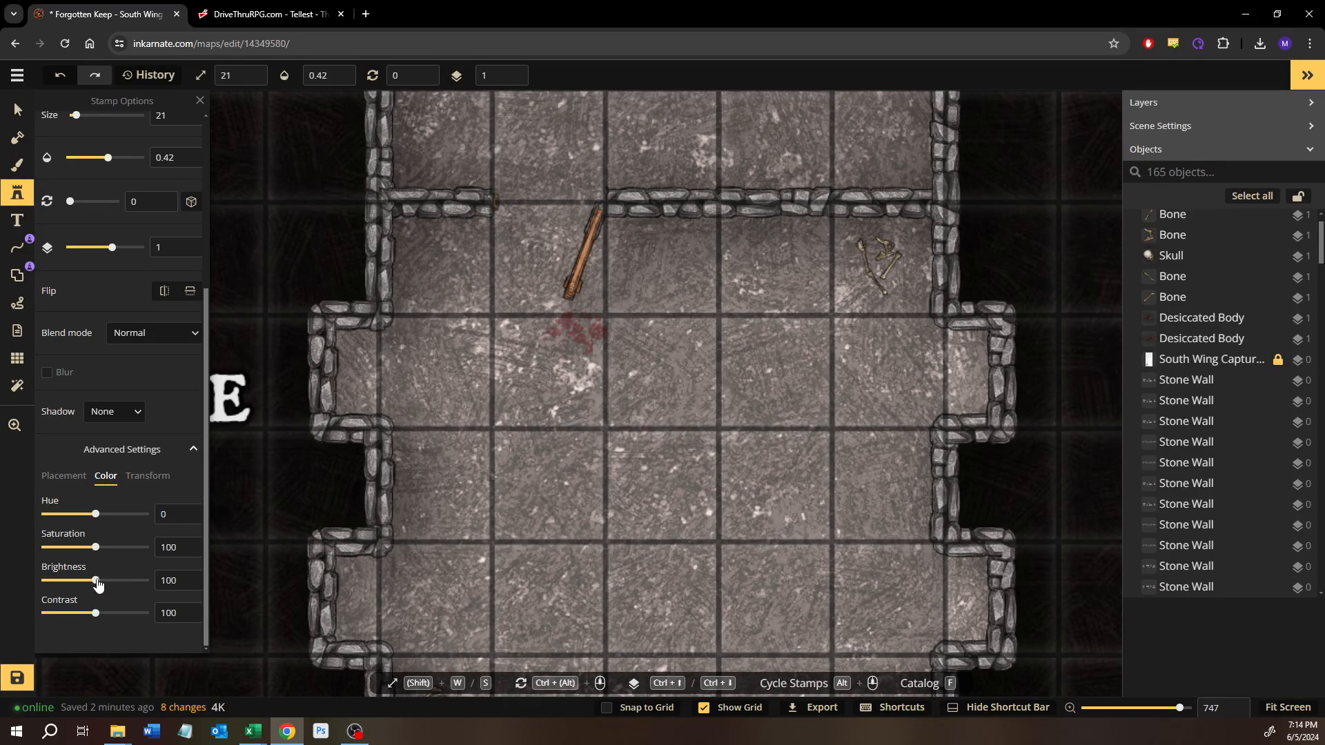
left_click_drag(98, 583, 115, 554)
Step: Place the blood splatter east of the Puzzle or Trap room's open north door, with opacity 1 and hue 45
left_click(684, 268)
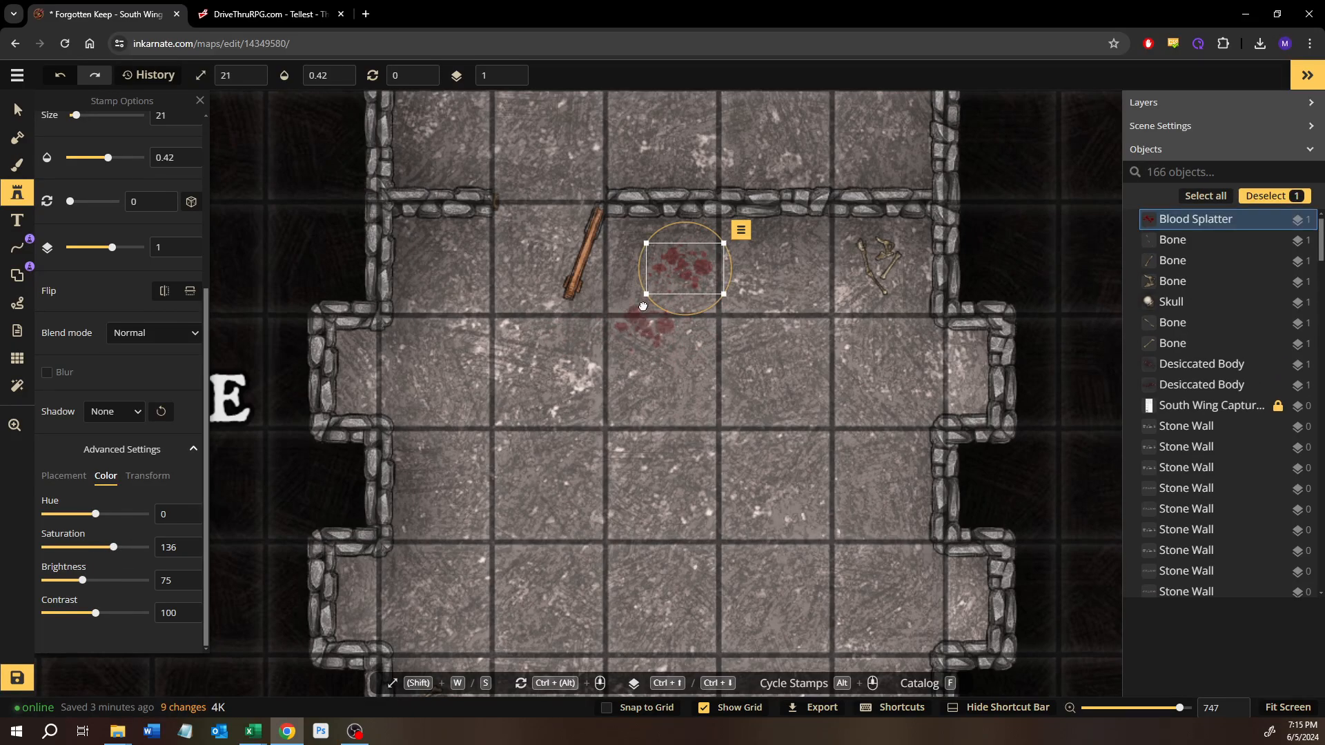
left_click_drag(643, 307, 638, 282)
left_click_drag(198, 170, 278, 171)
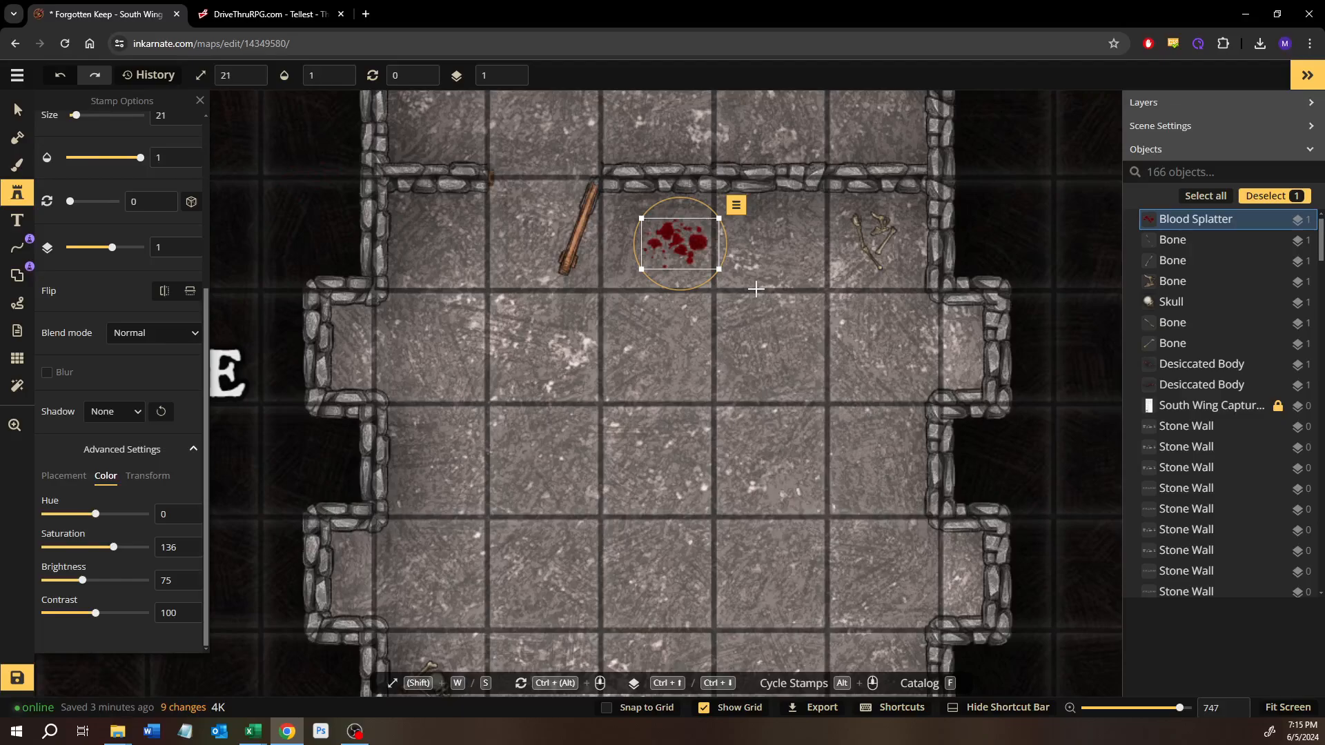
scroll(758, 287, "up", 3)
left_click_drag(559, 264, 683, 474)
left_click_drag(789, 445, 772, 454)
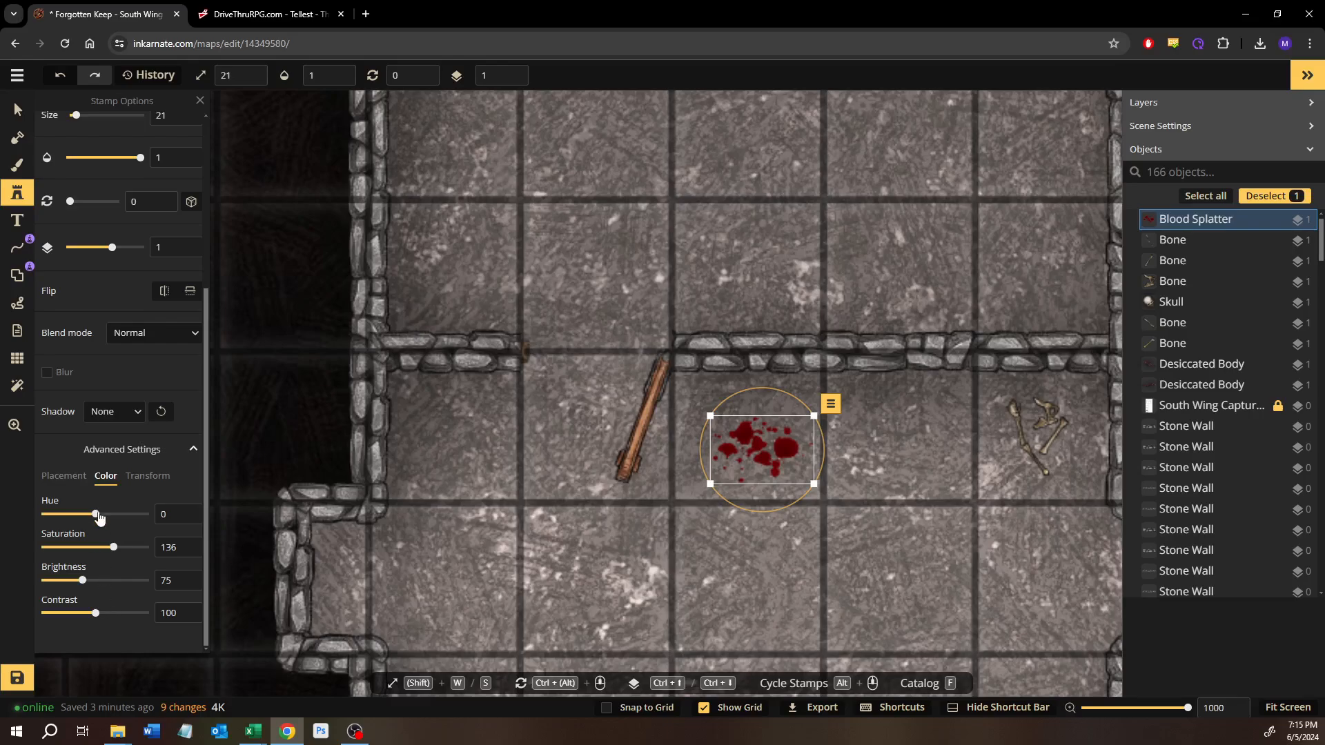
mouse_move(89, 519)
left_mouse_down()
mouse_move(52, 519)
mouse_move(113, 520)
left_mouse_up()
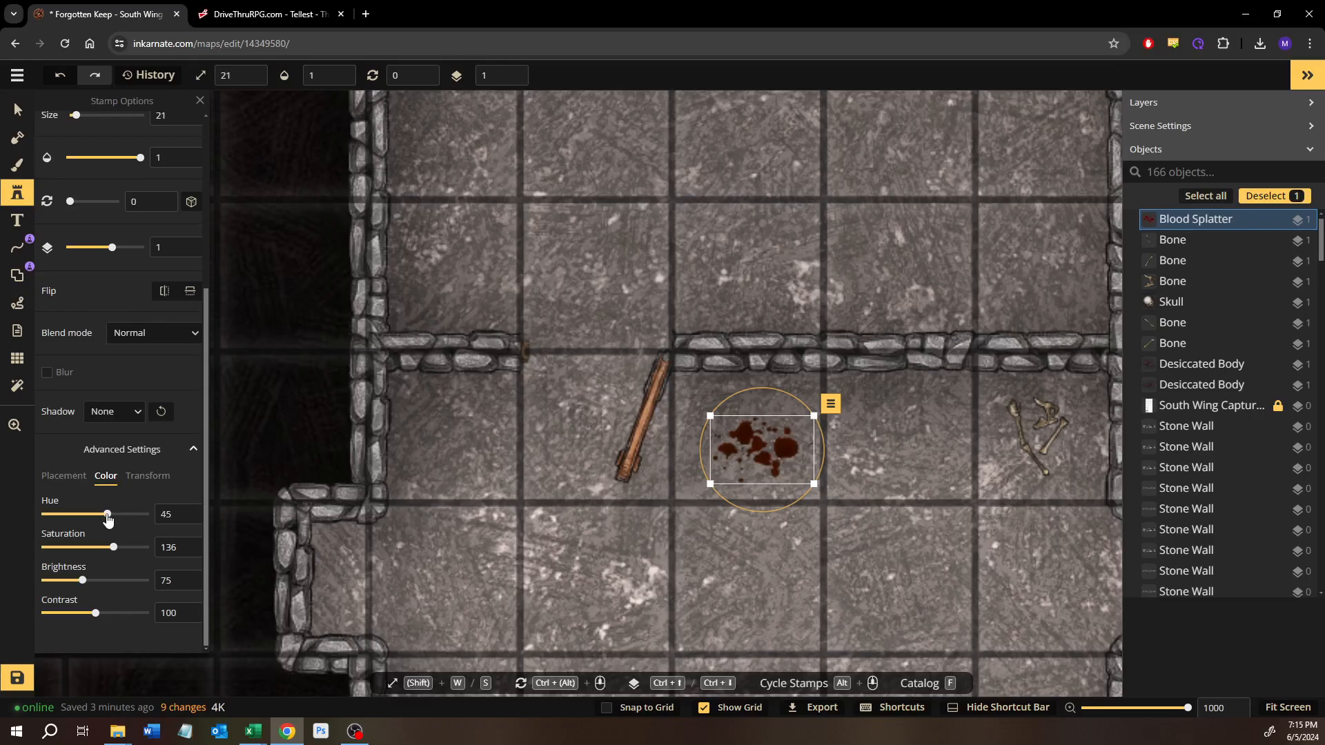
Step: Move the blood splatter into the room's northwest corner and rotate it to 22
left_click_drag(777, 453, 422, 324)
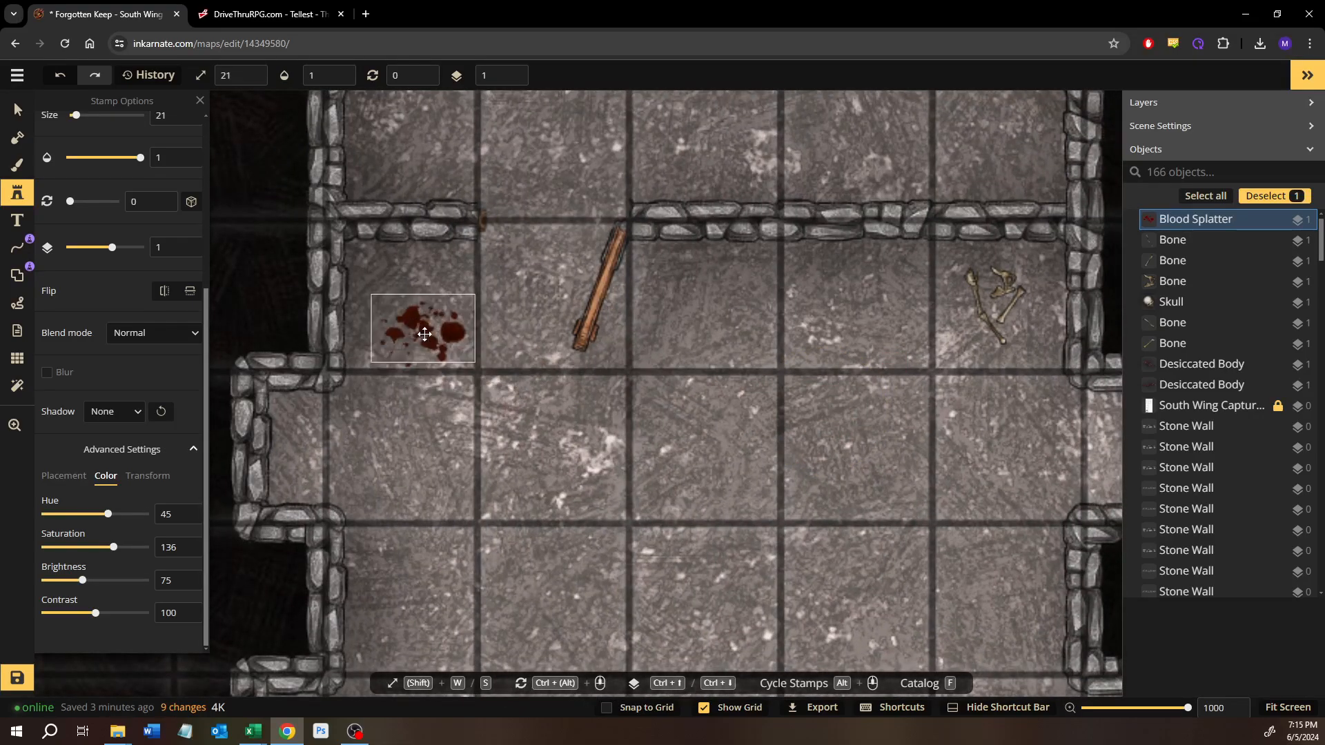
left_click_drag(401, 260, 424, 260)
left_click_drag(454, 355, 423, 311)
scroll(462, 379, "down", 1)
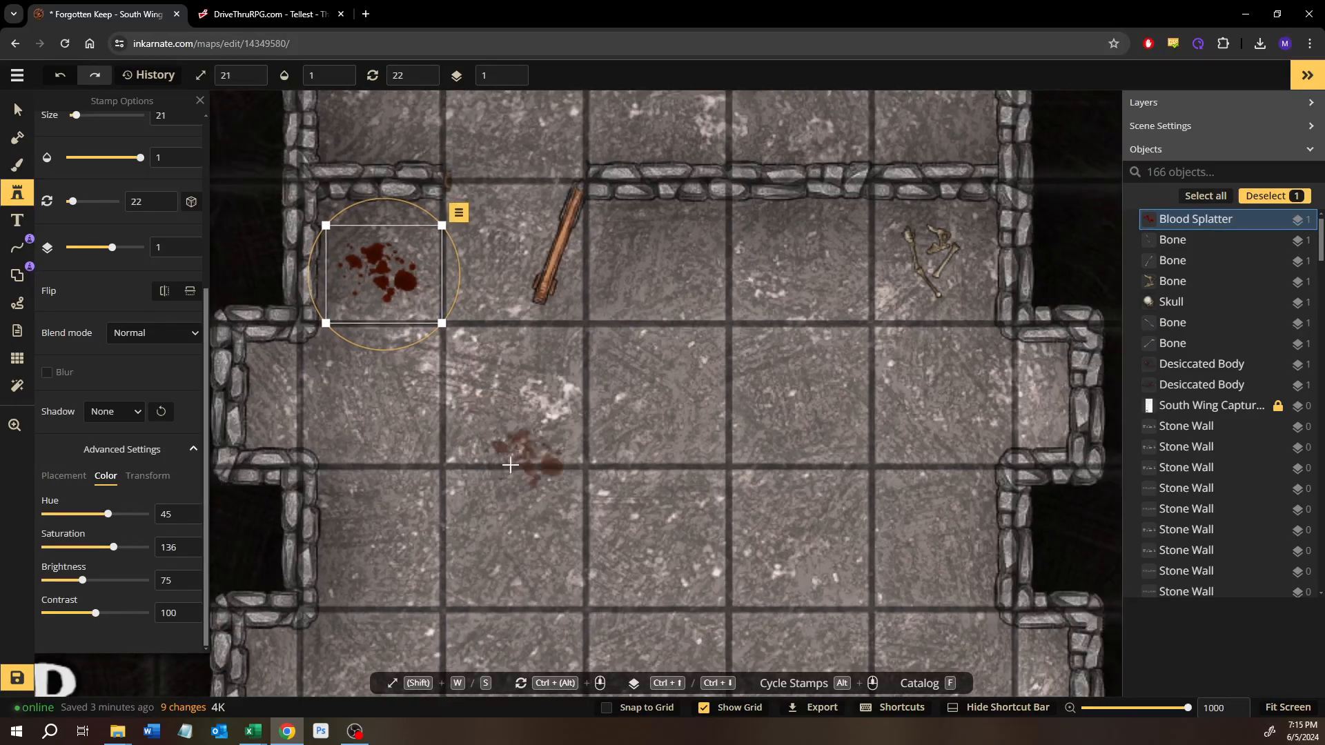
Step: Place blood splatter variant 2 in the Puzzle or Trap room's southeast corner
left_click_drag(508, 461, 410, 333)
left_click_drag(697, 518, 565, 350)
scroll(118, 193, "up", 4)
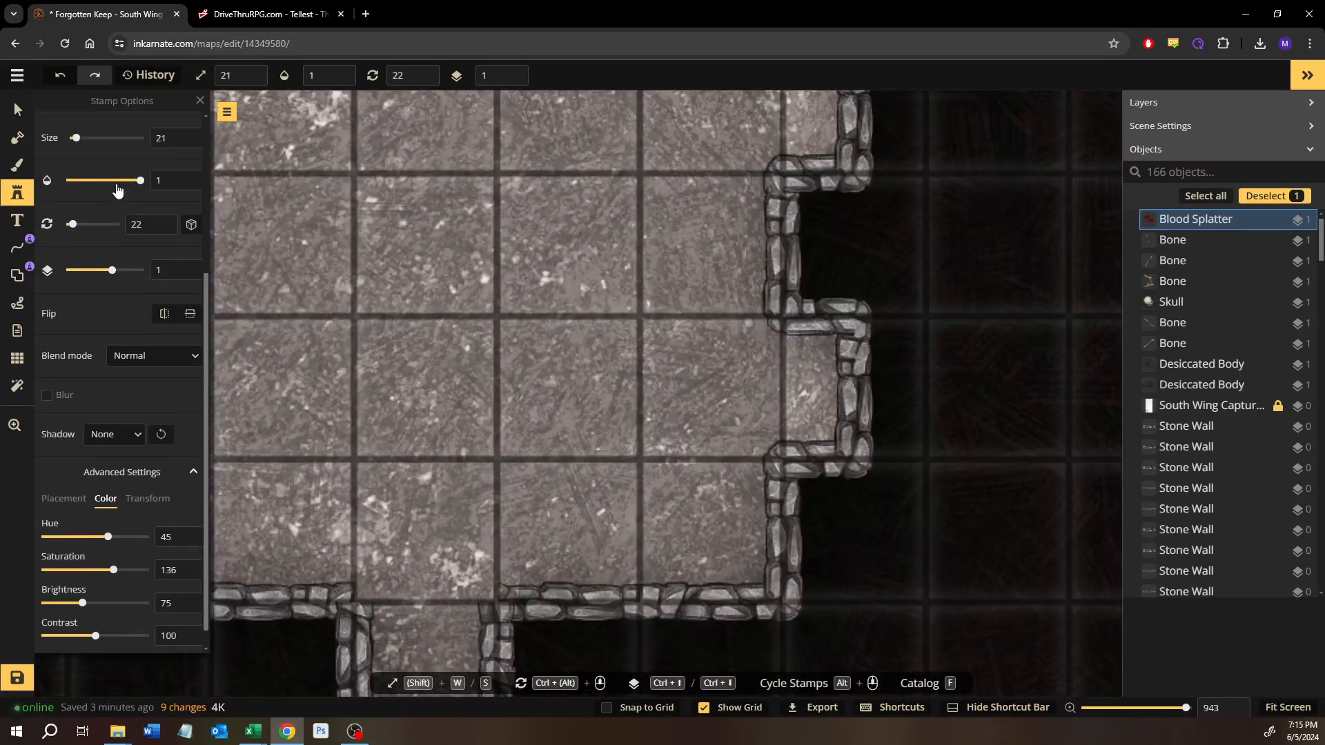
left_click(164, 133)
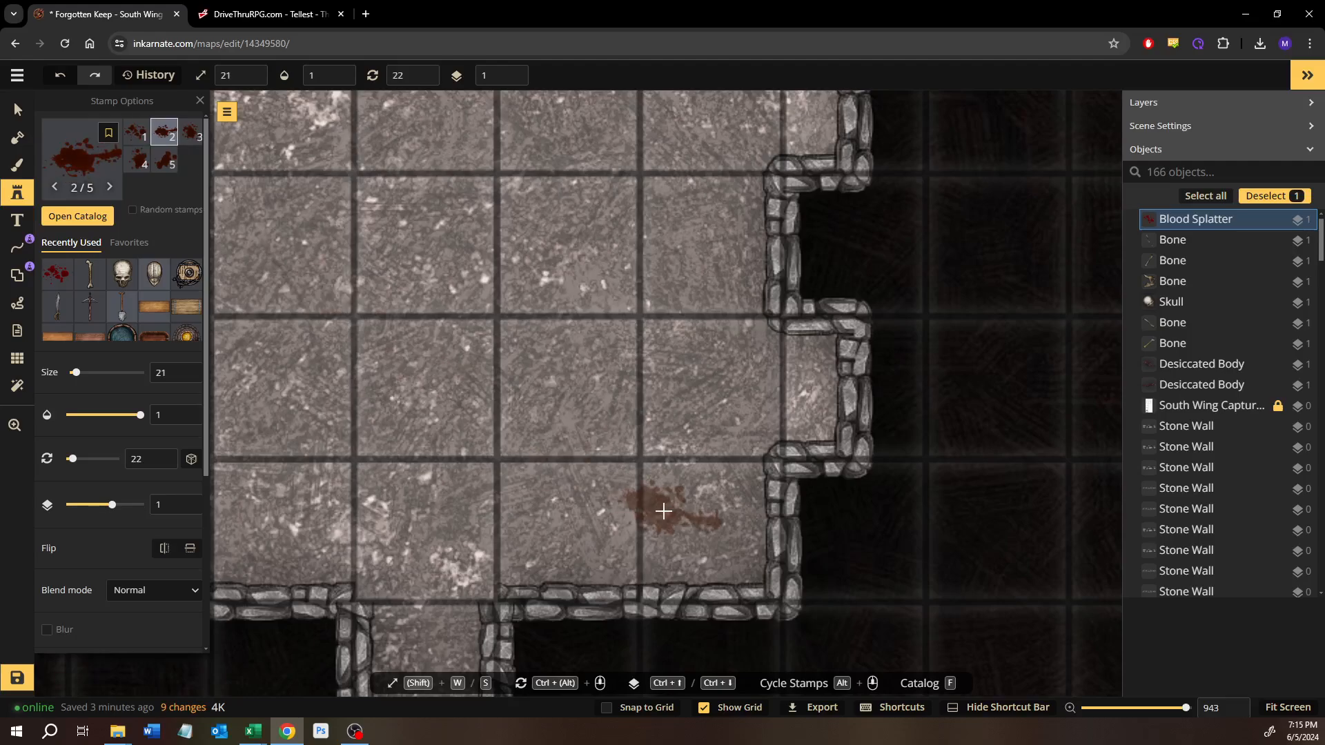
left_click_drag(691, 557, 686, 517)
left_click(694, 481)
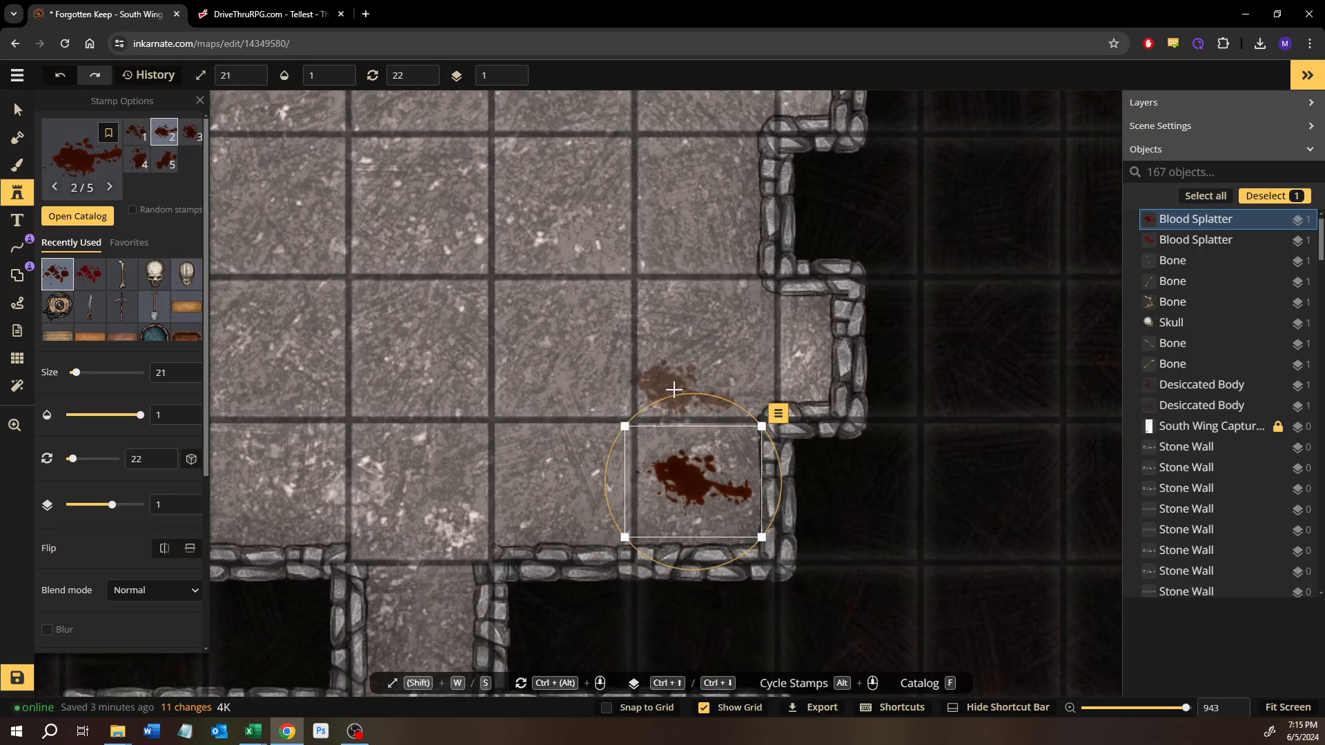
Step: Rotate the second splatter to 315, reduce it to size 16, and move it to the opening of the southeast alcove
left_click_drag(674, 373, 614, 447)
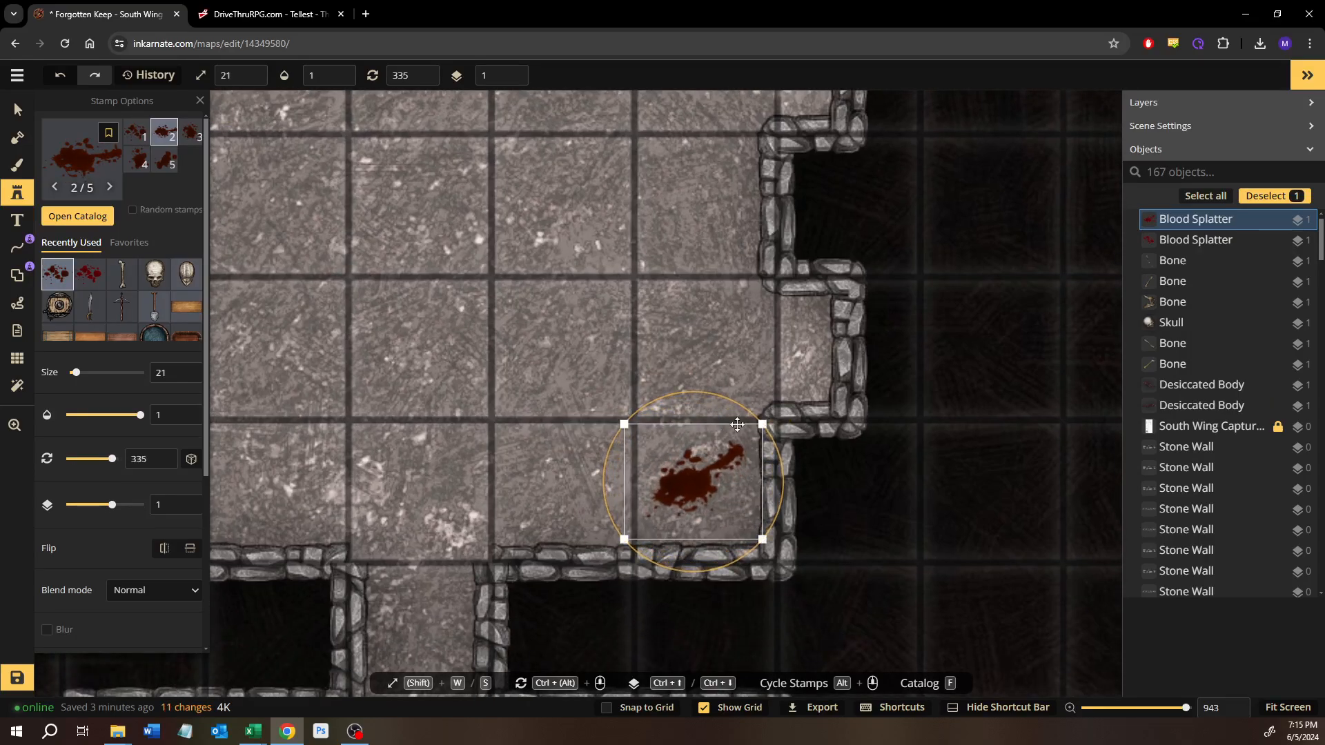
left_click_drag(750, 410, 744, 355)
left_click_drag(798, 297, 795, 301)
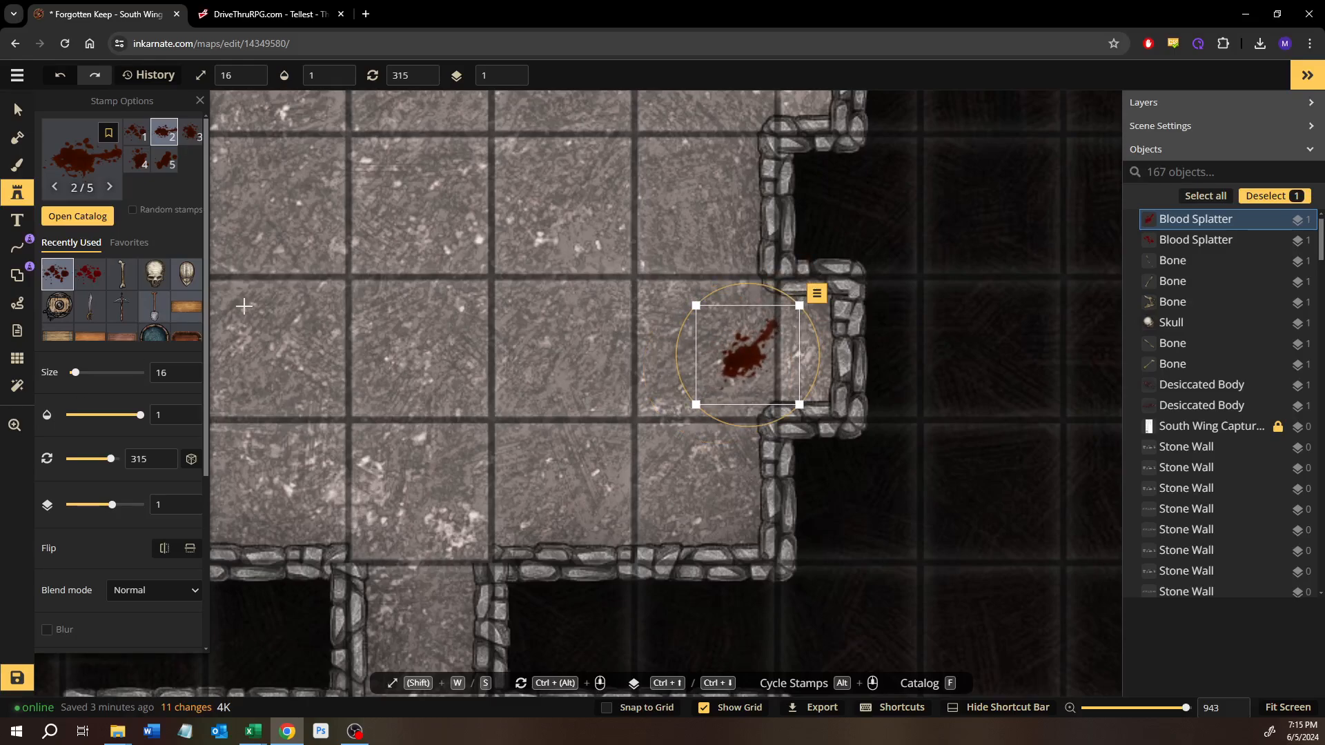
left_click(17, 109)
left_click(429, 302)
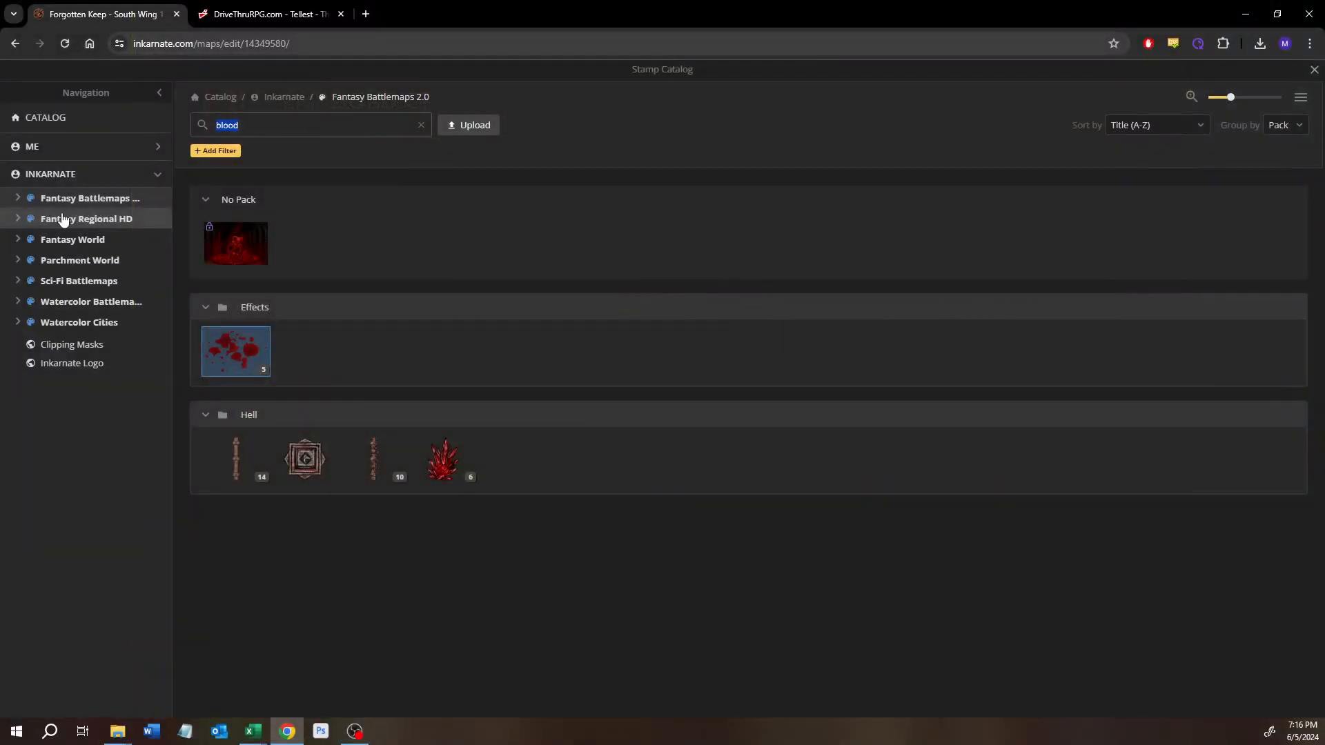
Step: Search the stamp catalog for chests, browse the packs, and choose the plain wooden Chest from the Dungeons pack
type("est")
key("Return")
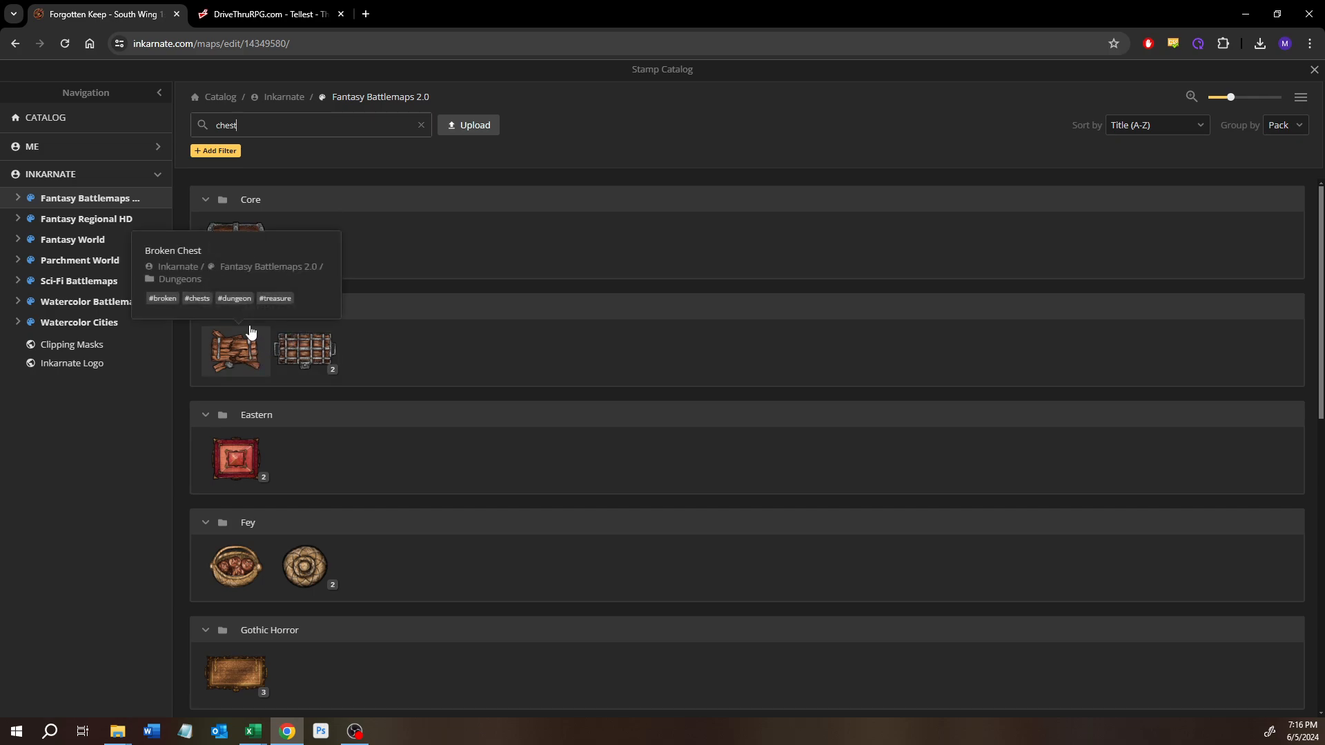
mouse_move(241, 263)
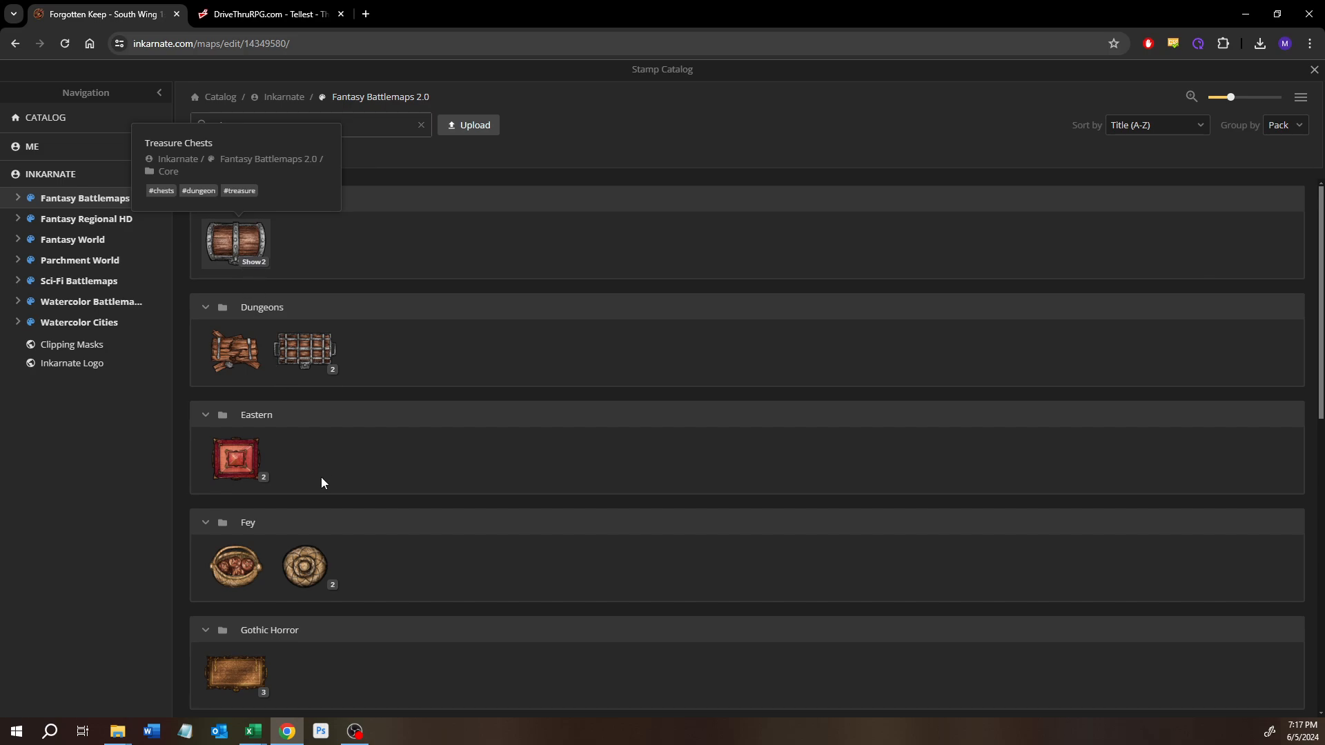
scroll(321, 480, "down", 4)
scroll(322, 481, "down", 3)
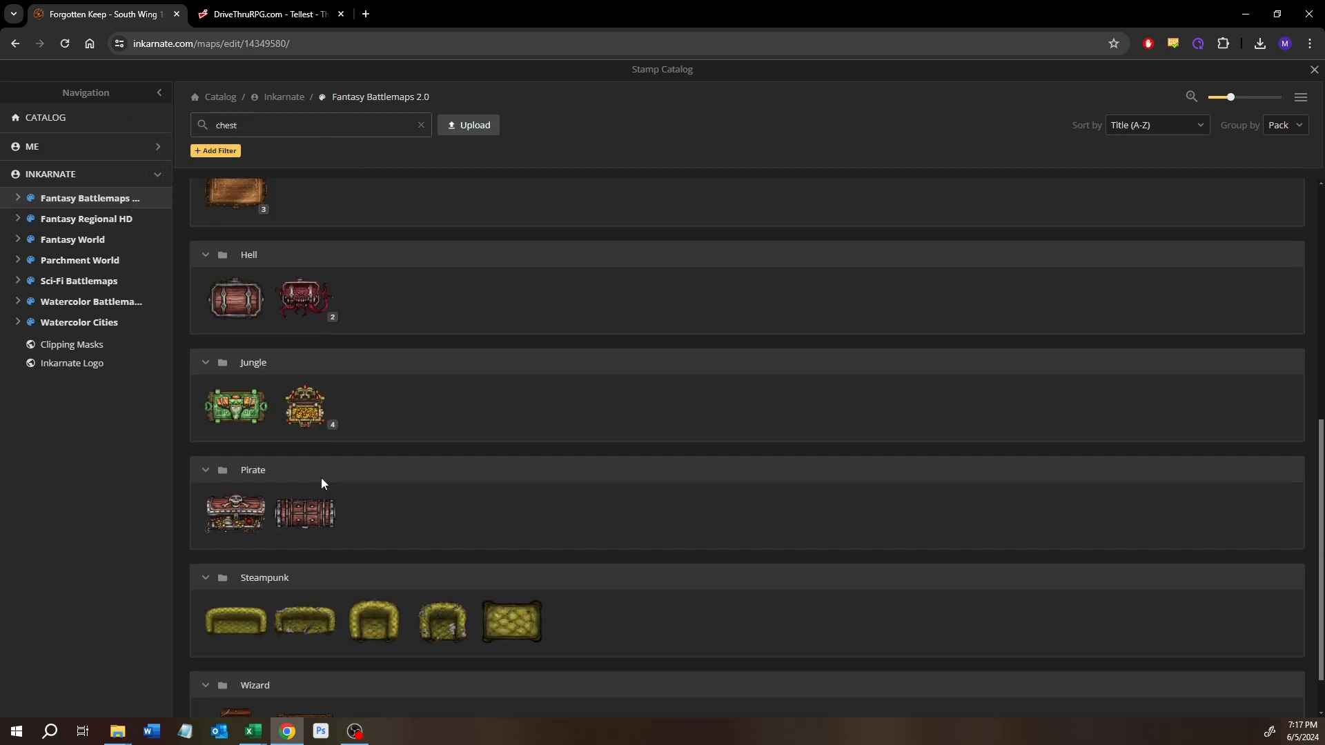
scroll(321, 478, "down", 1)
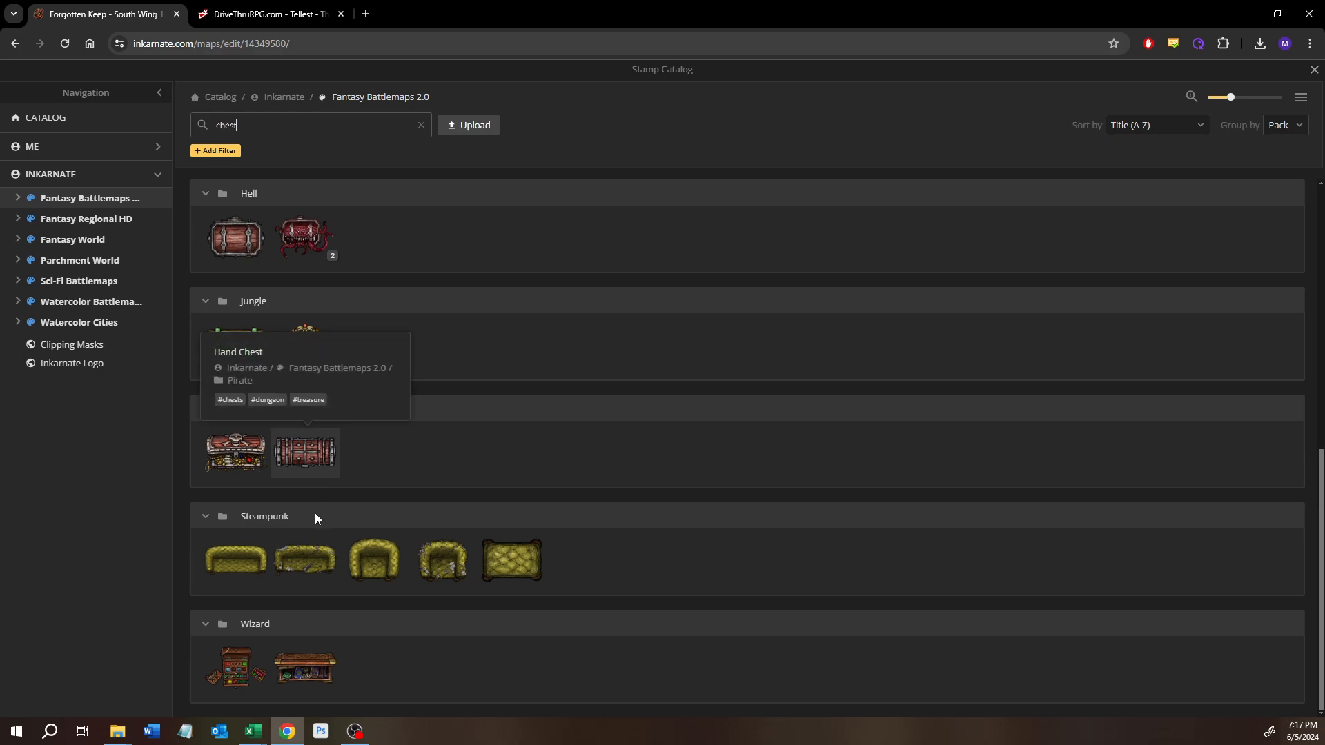
scroll(314, 517, "up", 8)
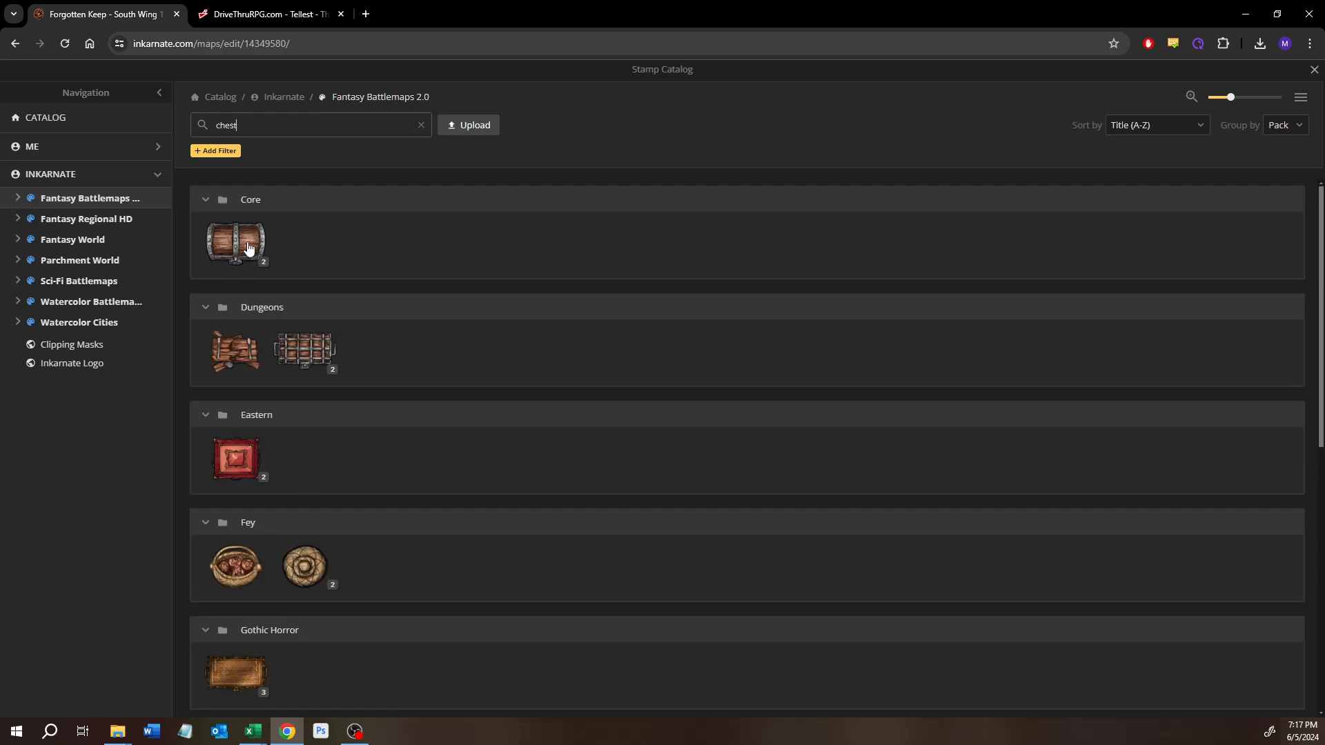
left_click(253, 263)
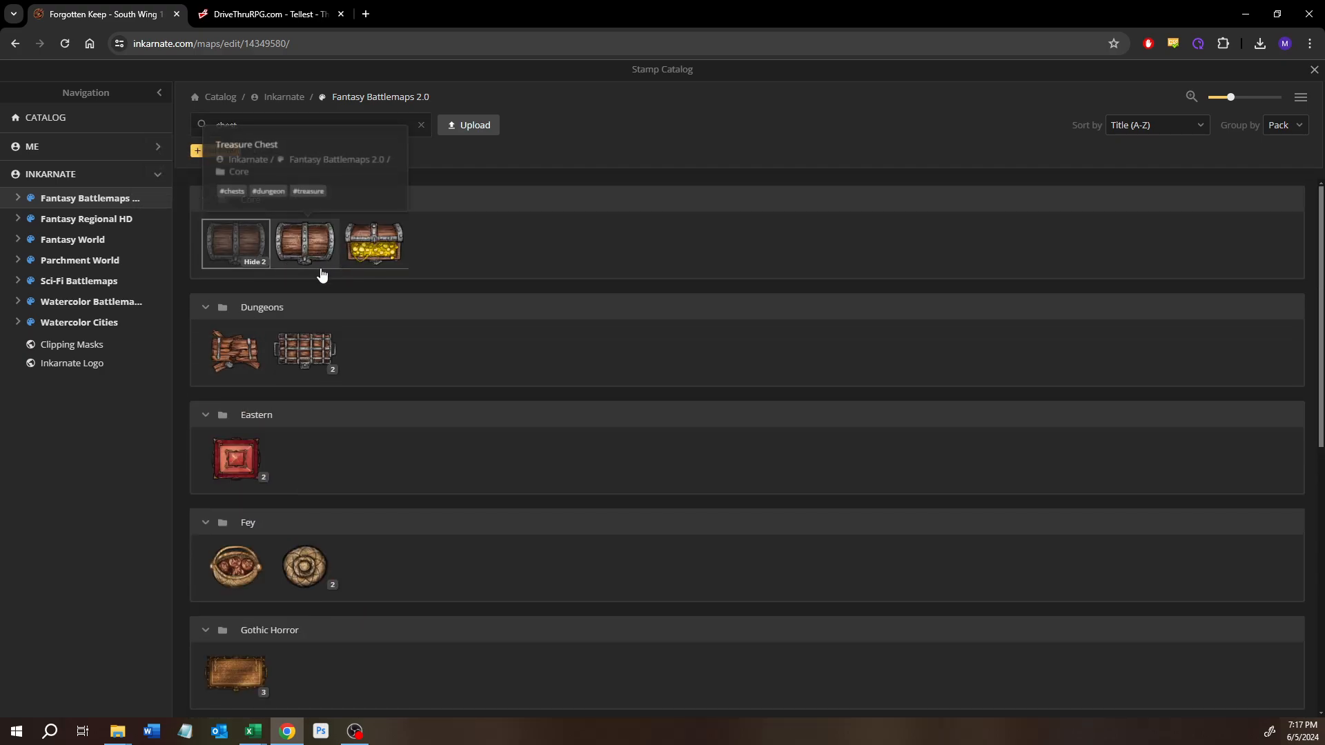
left_click(317, 372)
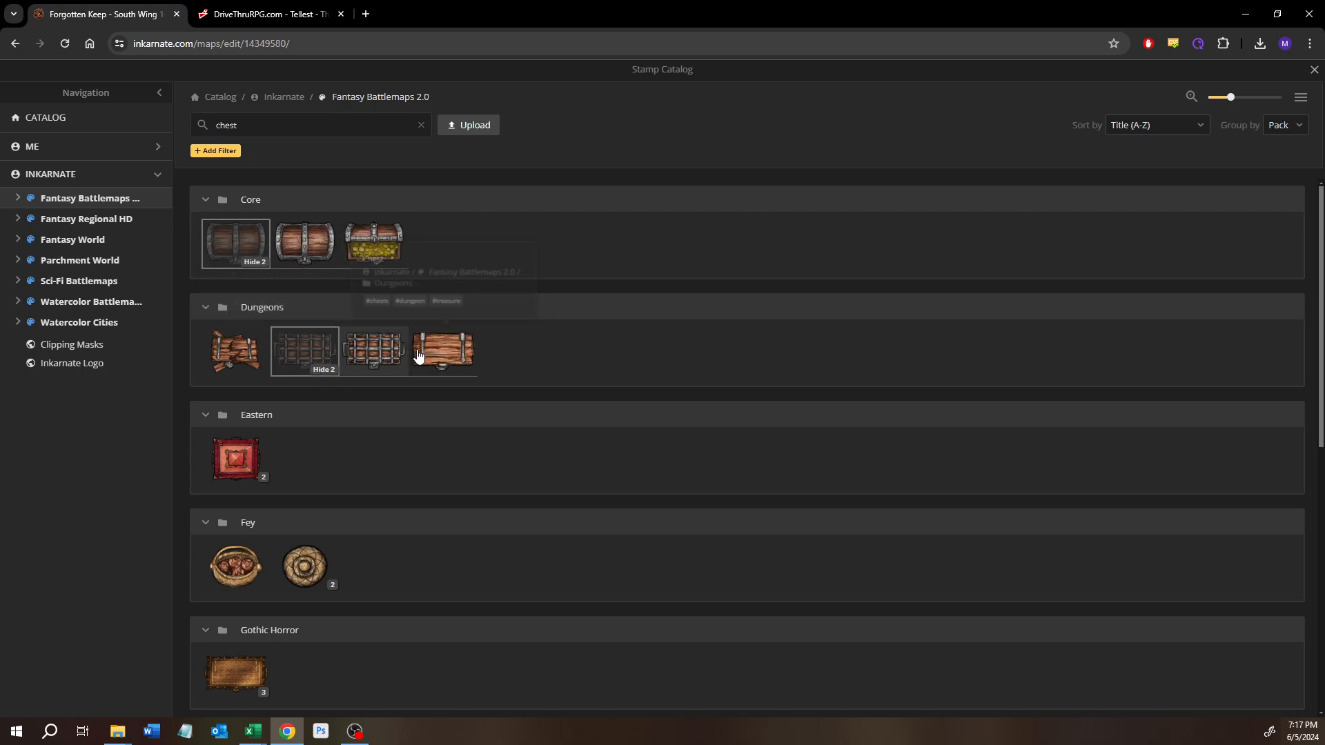
left_click(435, 359)
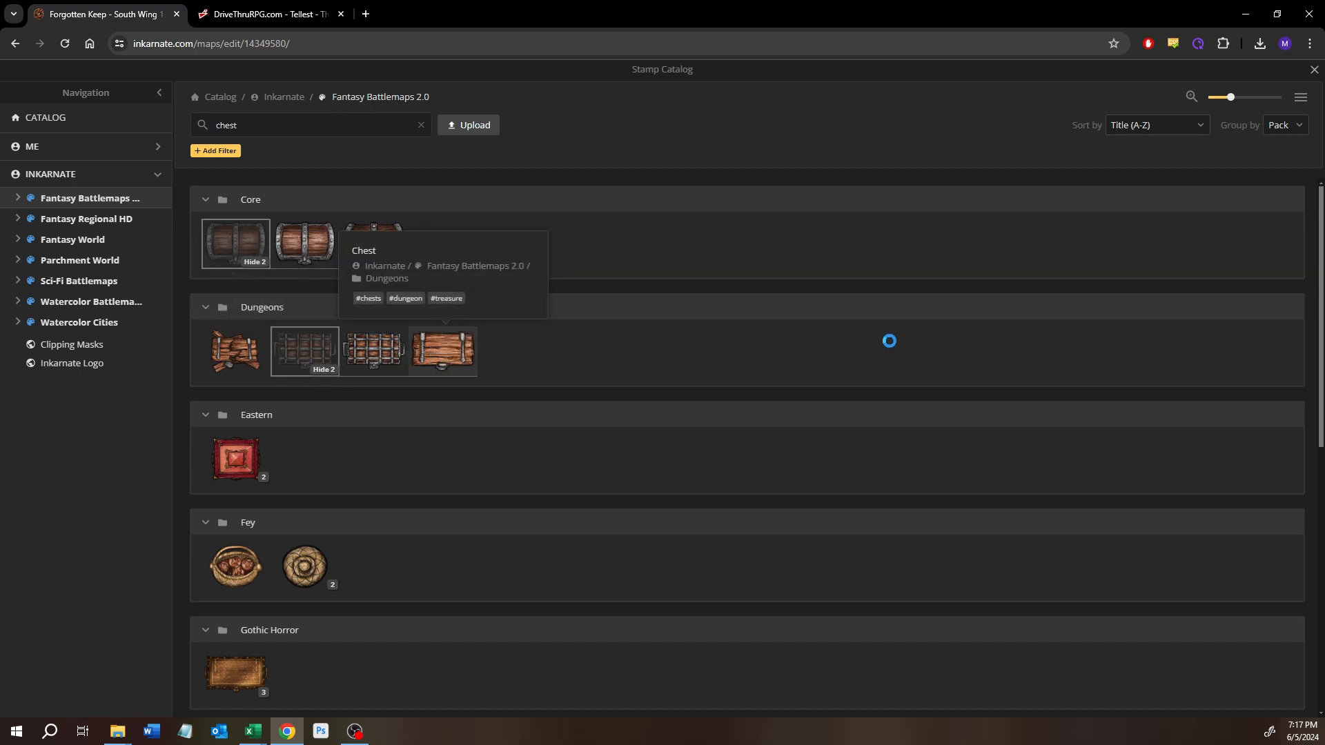
Step: Place the chest at size 25 against the middle of the north wall in the small room north of the Treasure area's corridor
left_click_drag(600, 435, 856, 190)
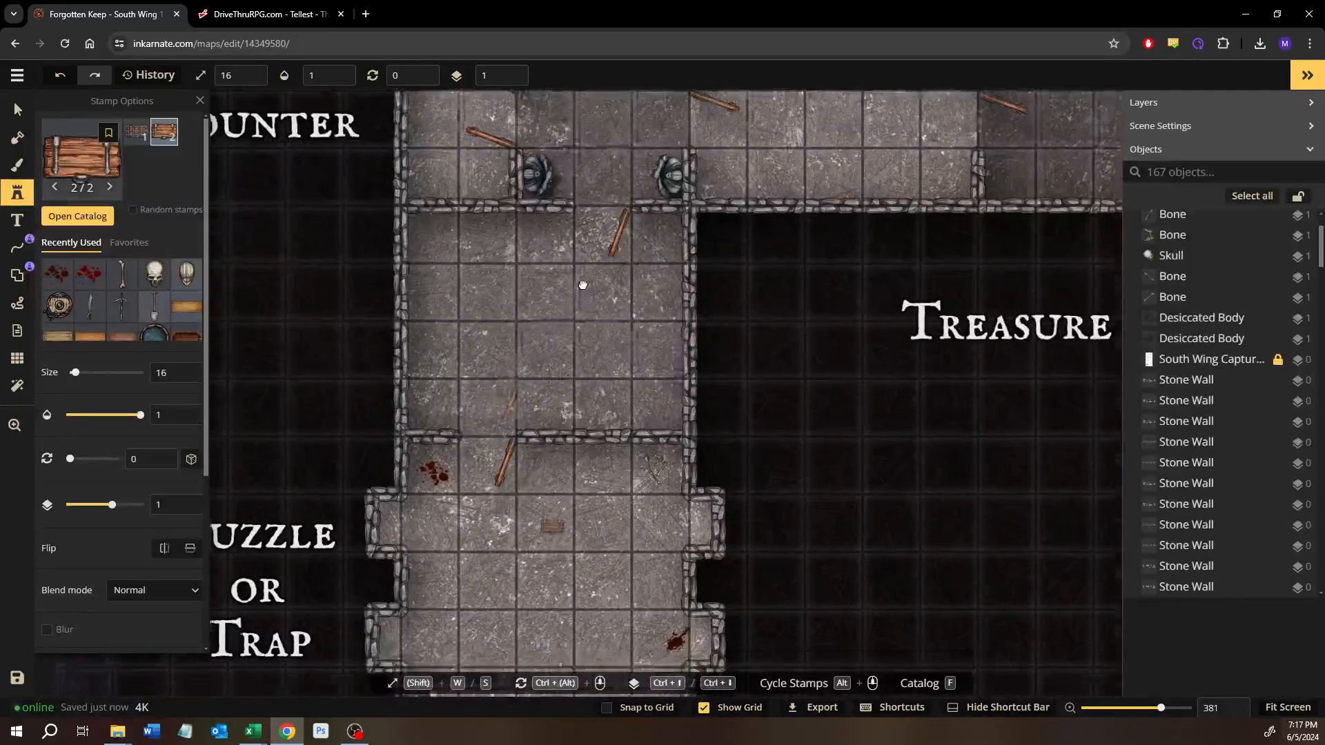
left_click_drag(552, 531, 582, 288)
left_click_drag(590, 352, 585, 440)
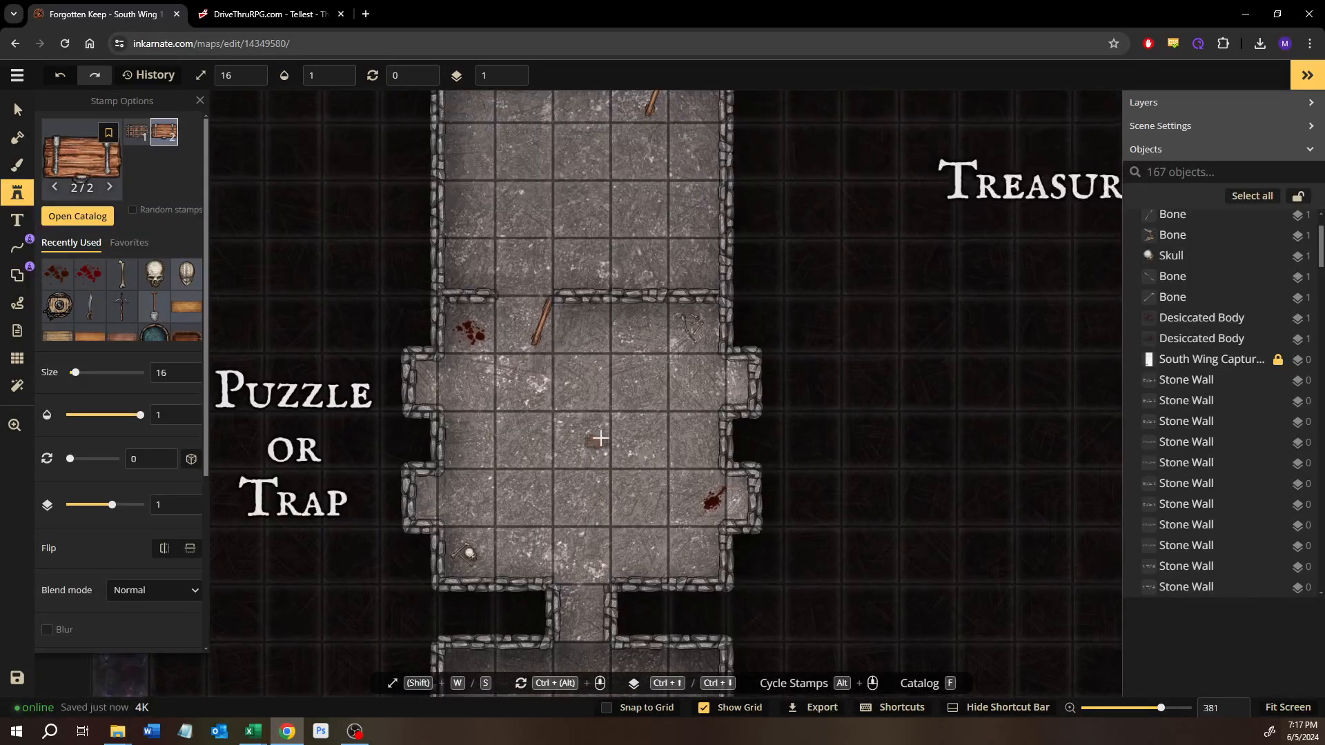
scroll(541, 476, "up", 3)
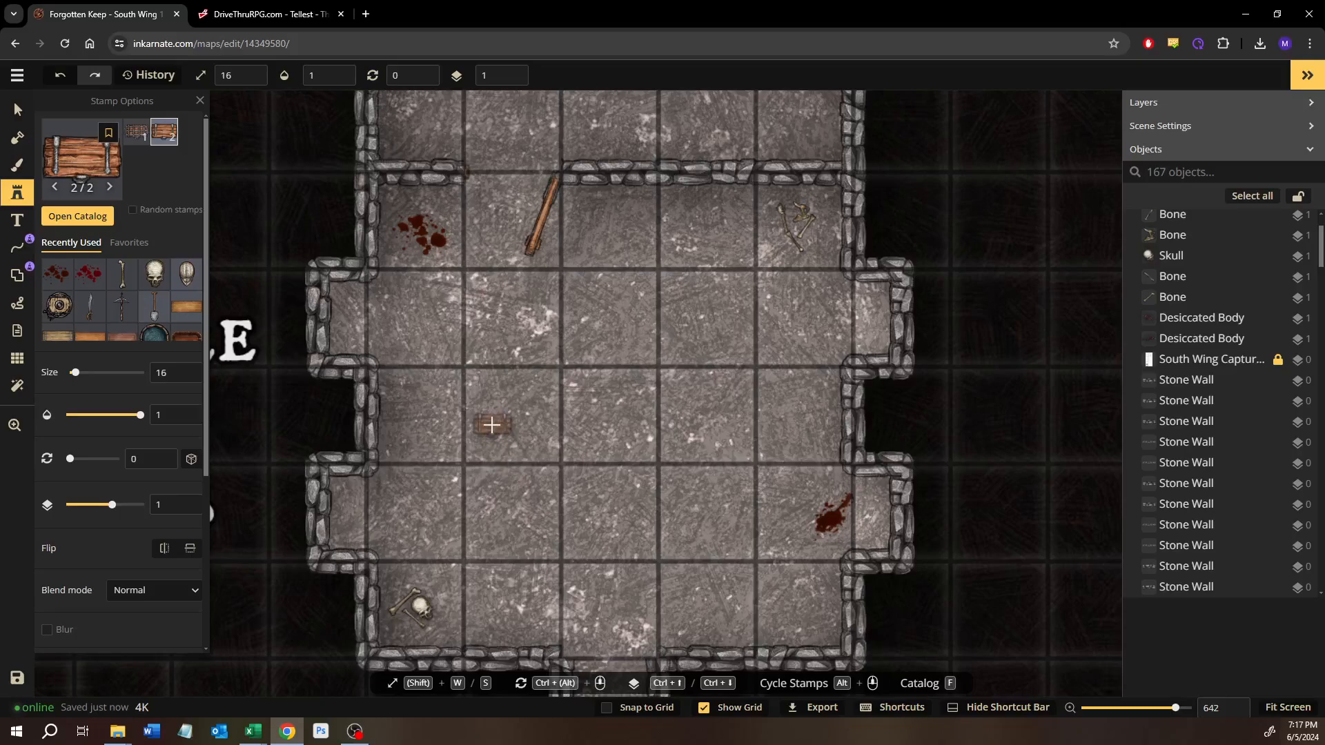
left_click_drag(796, 213, 671, 449)
left_click_drag(773, 282, 627, 491)
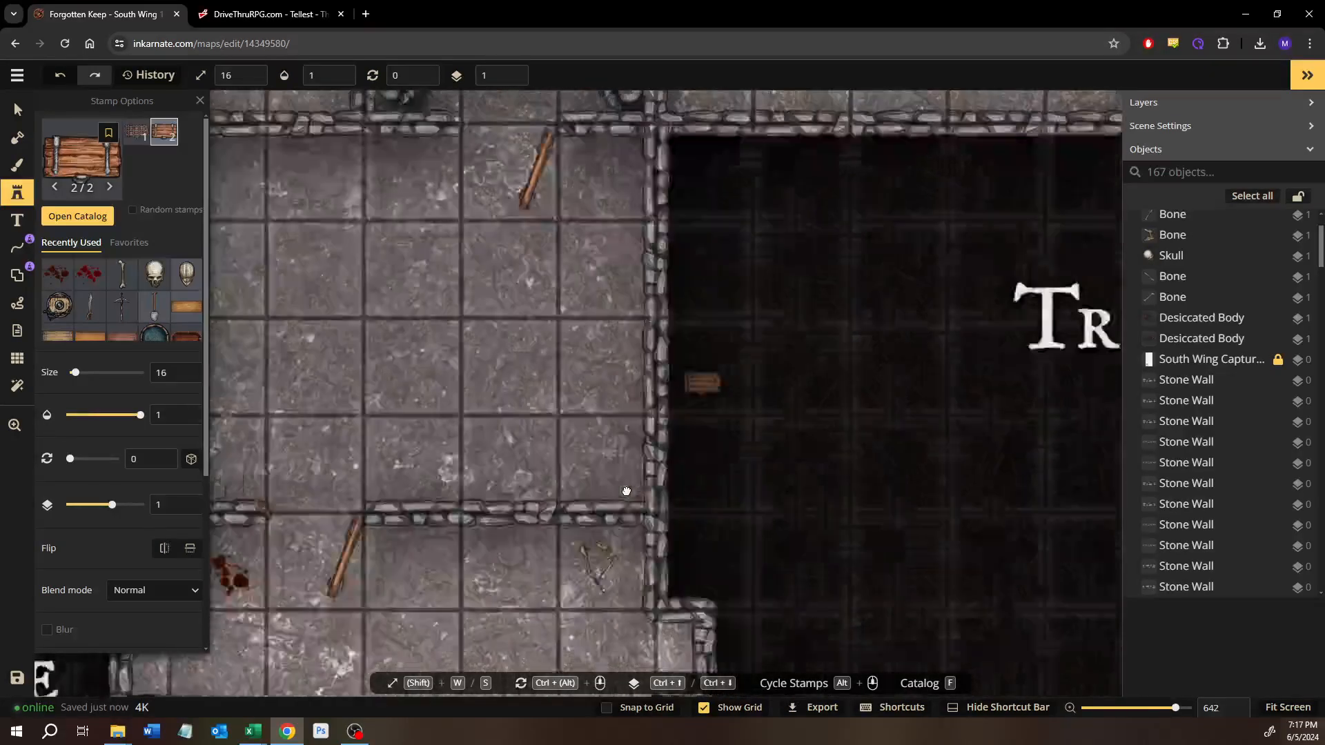
left_click_drag(698, 327, 568, 500)
scroll(675, 374, "up", 2)
left_click_drag(733, 285, 591, 528)
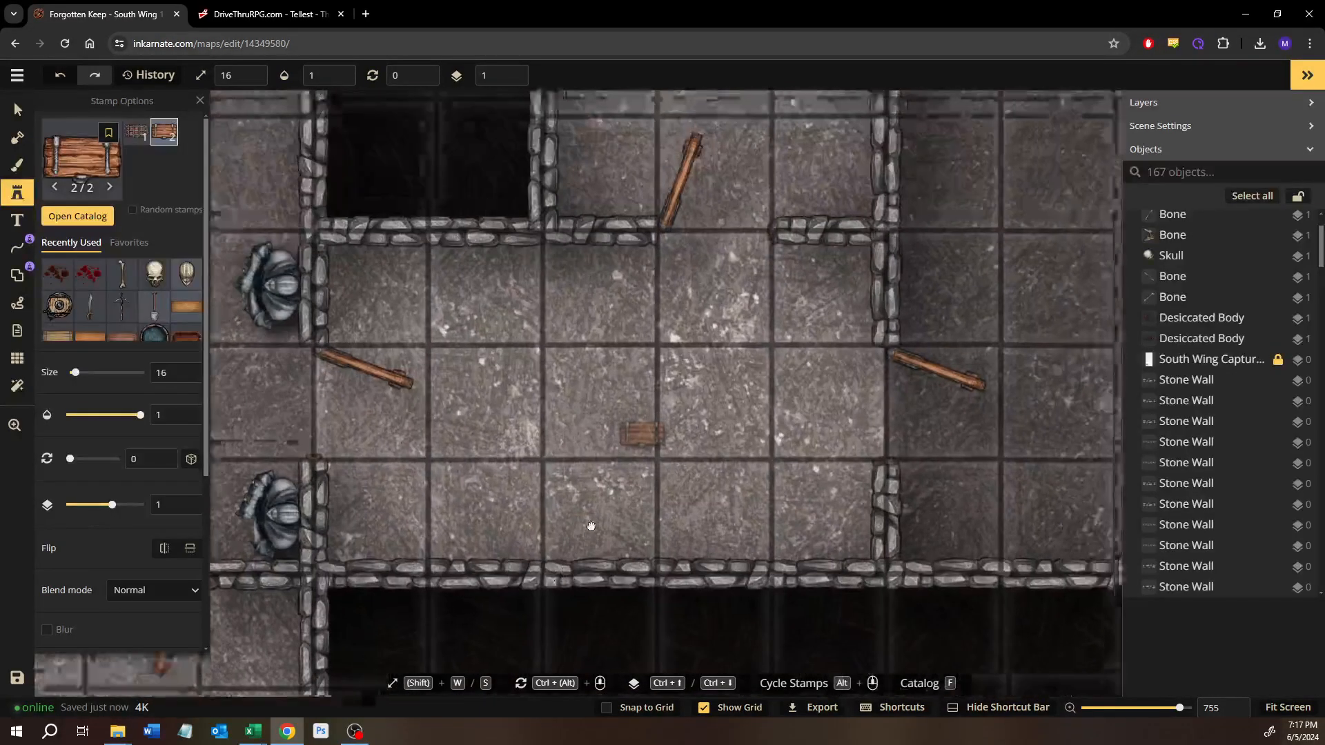
key("w")
key("w")
key("w")
key("w")
key("w")
key("w")
key("w")
key("w")
key("w")
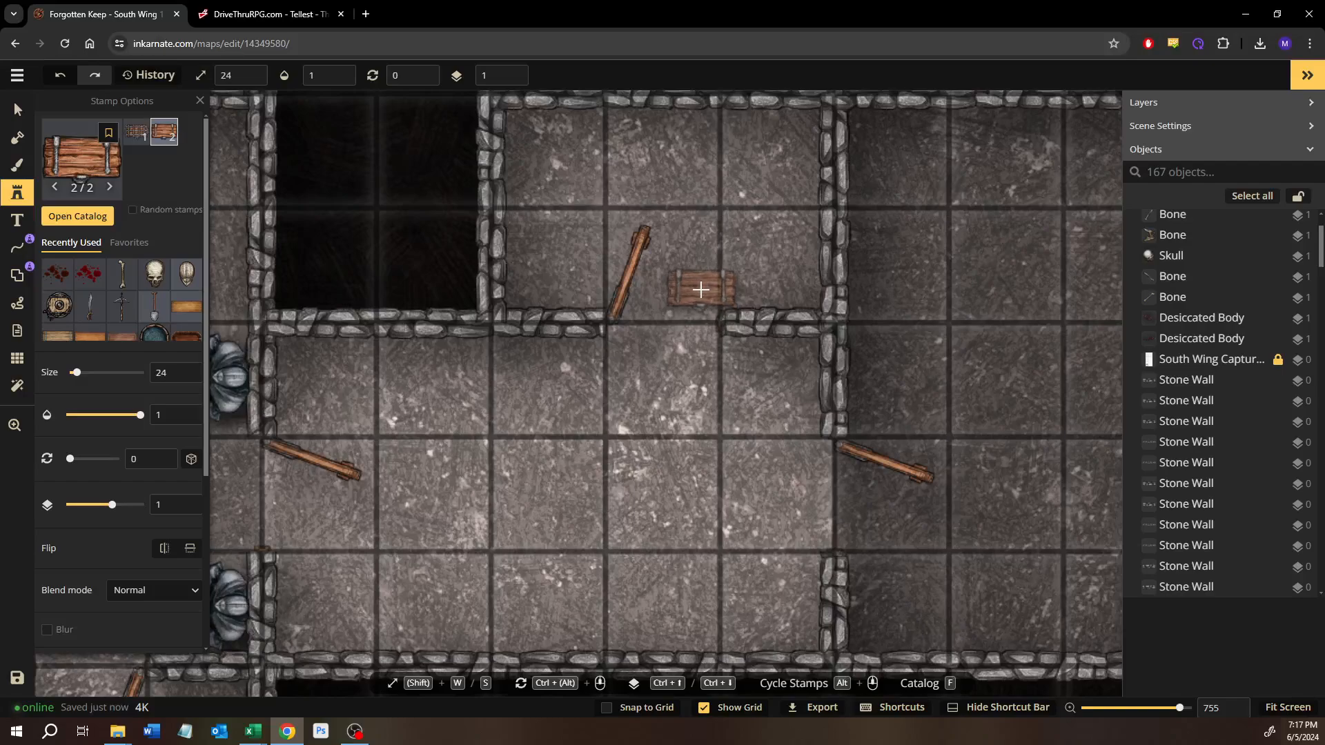
left_click_drag(683, 236, 642, 375)
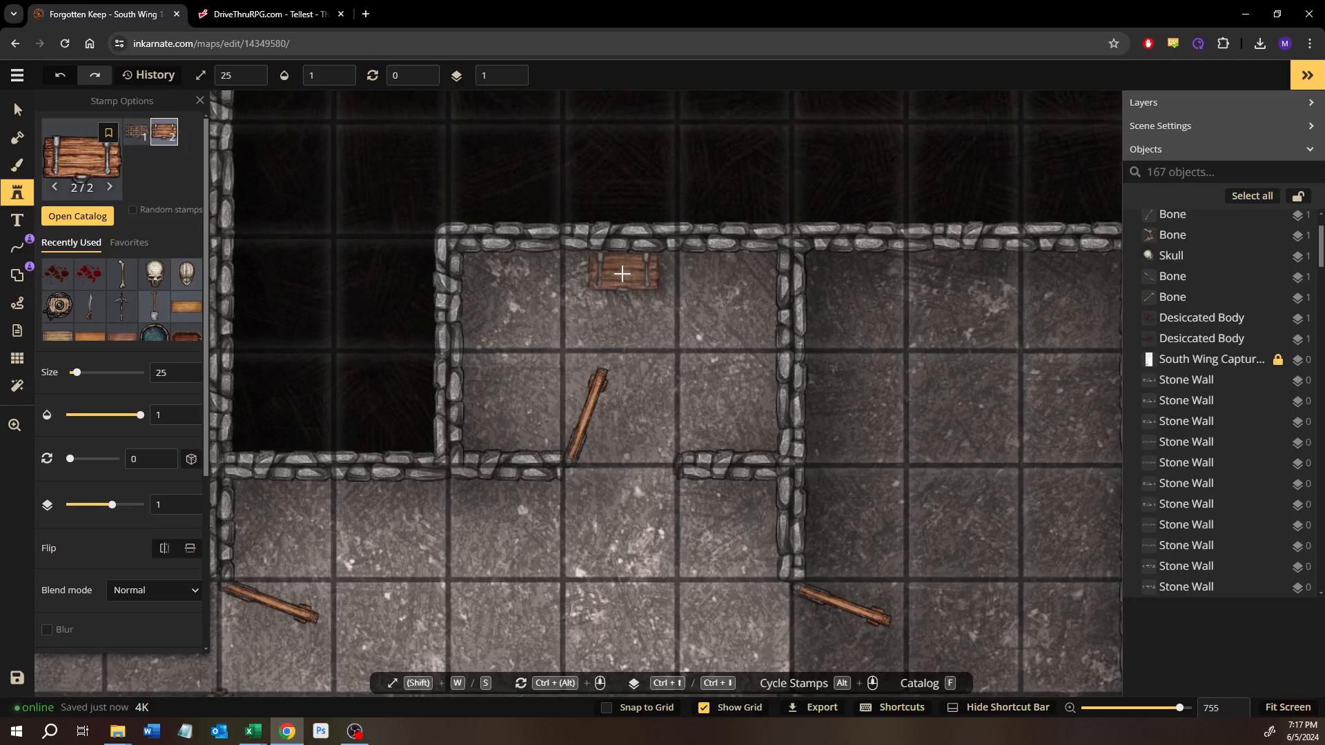
left_click(625, 274)
left_click_drag(674, 343, 479, 343)
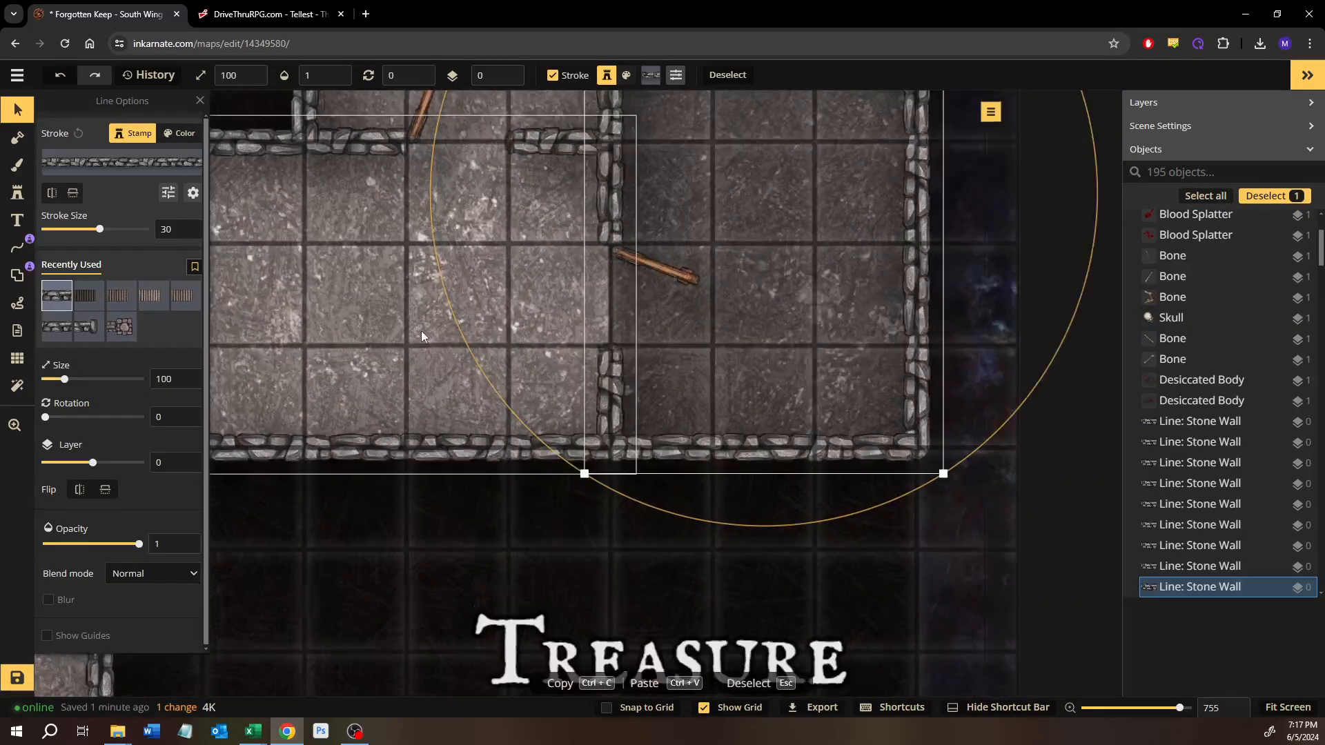
scroll(414, 335, "down", 5)
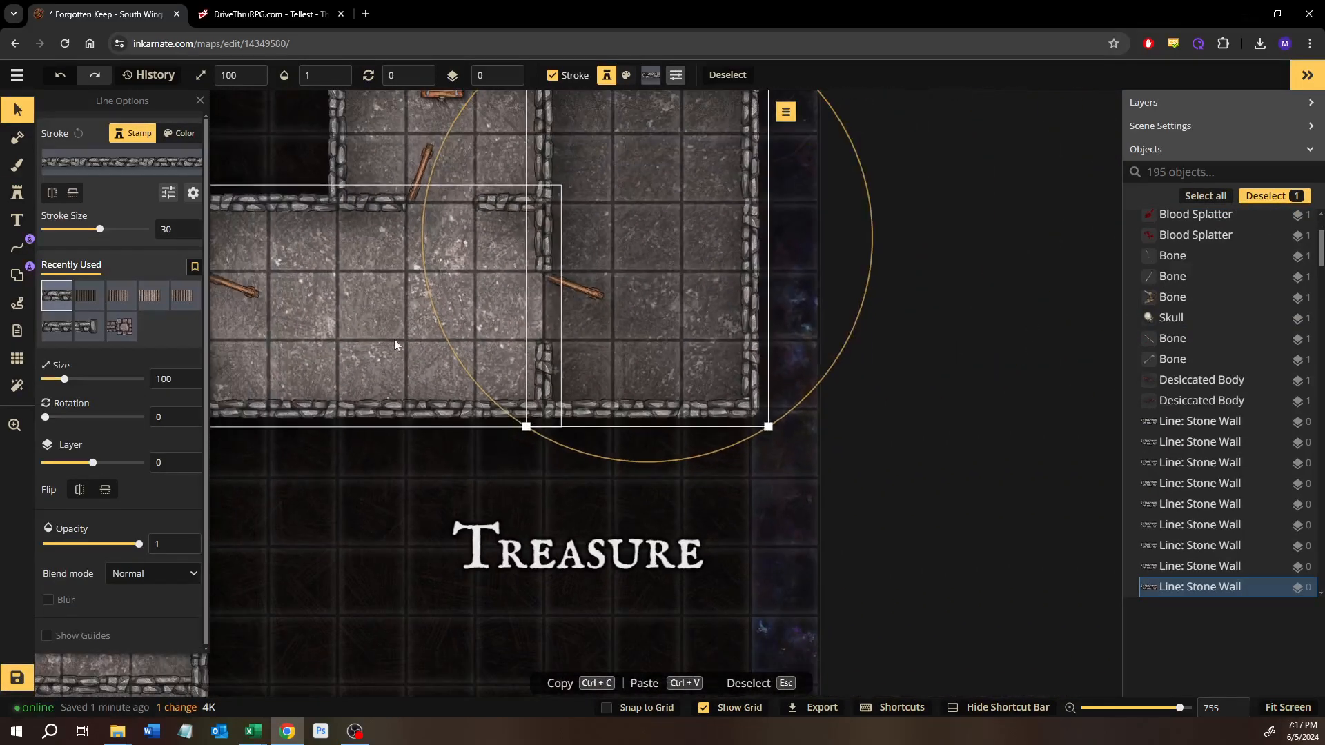
left_click_drag(395, 338, 587, 402)
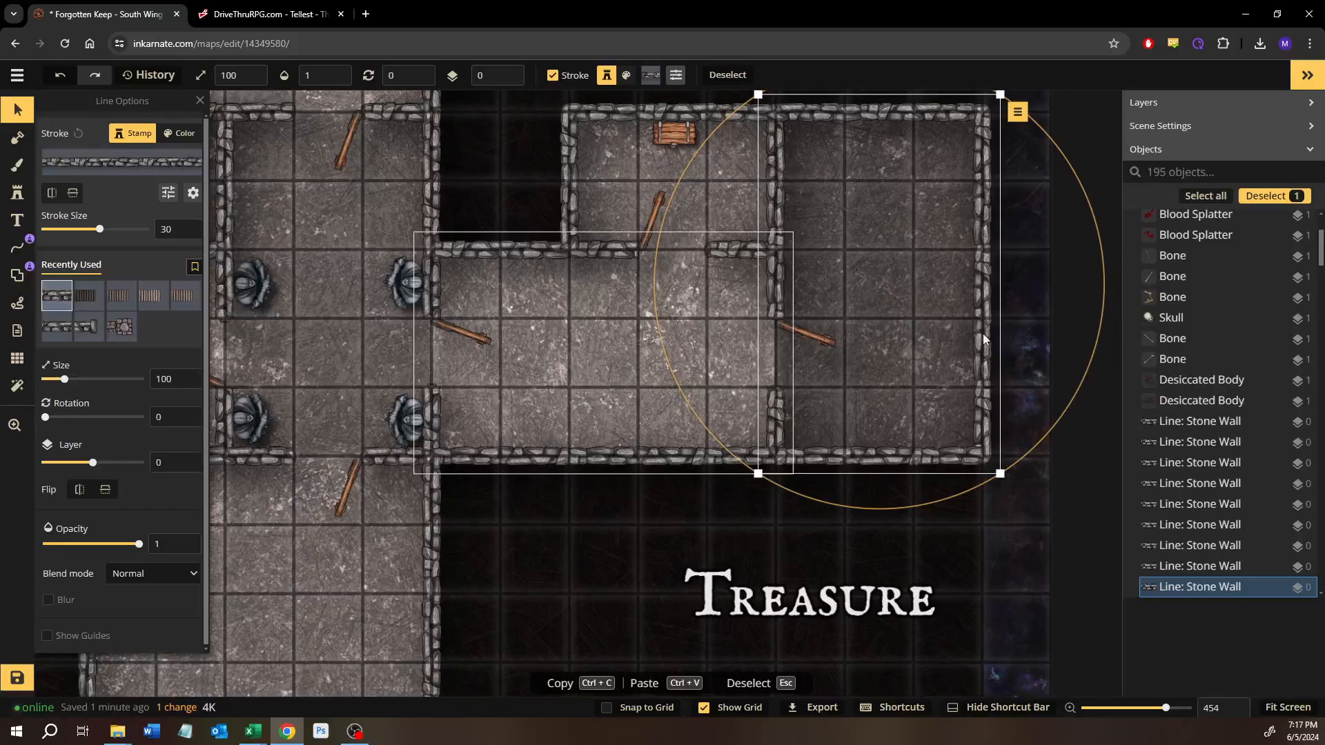
left_click(1027, 561)
left_click_drag(946, 365, 889, 390)
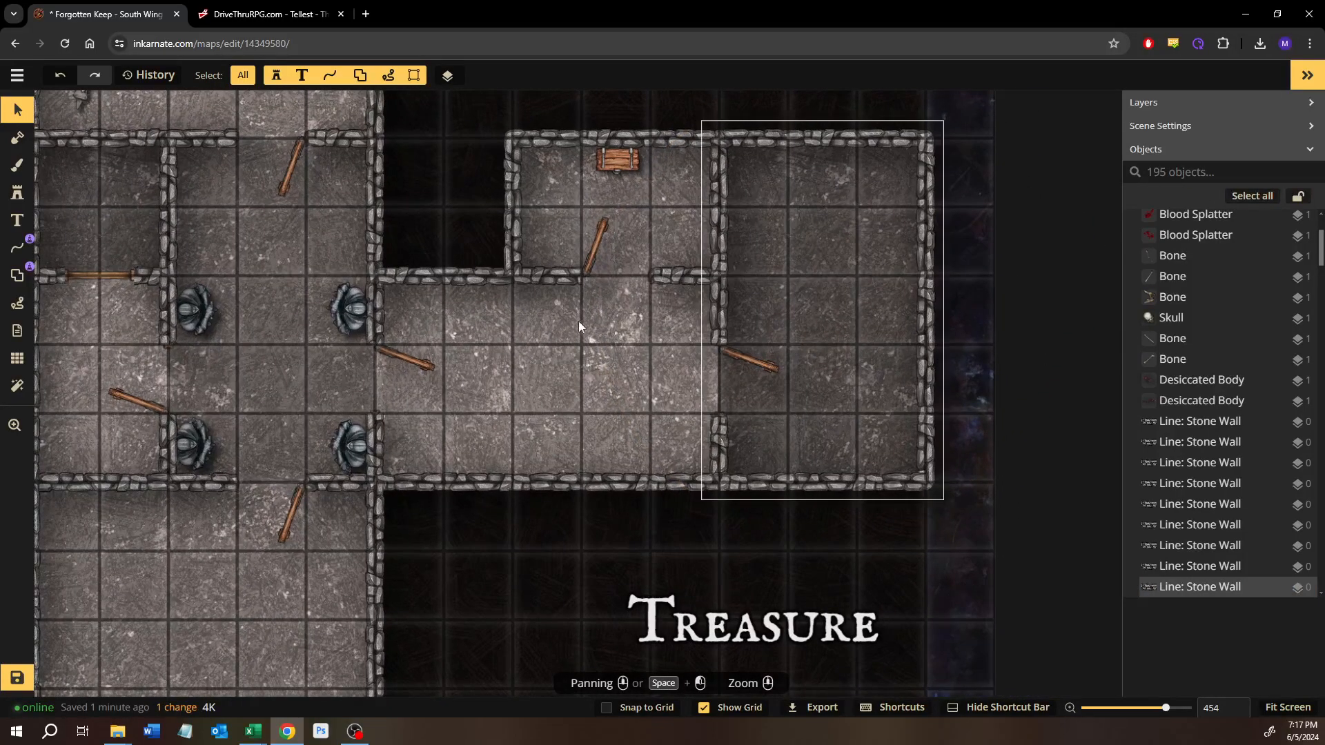
left_click_drag(578, 323, 776, 389)
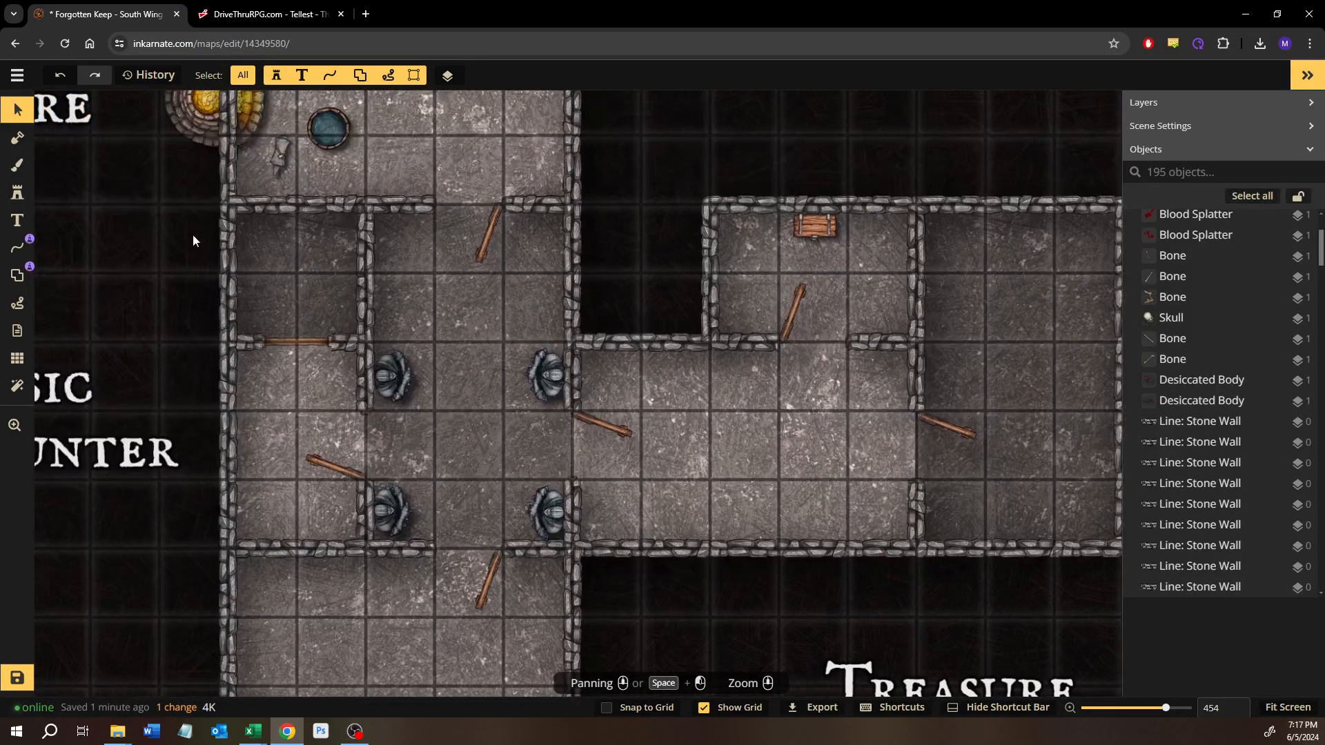
Step: Find the Core pack's Long Table in the stamp catalog and place it at size 25 along the easternmost room's north wall
left_click(18, 193)
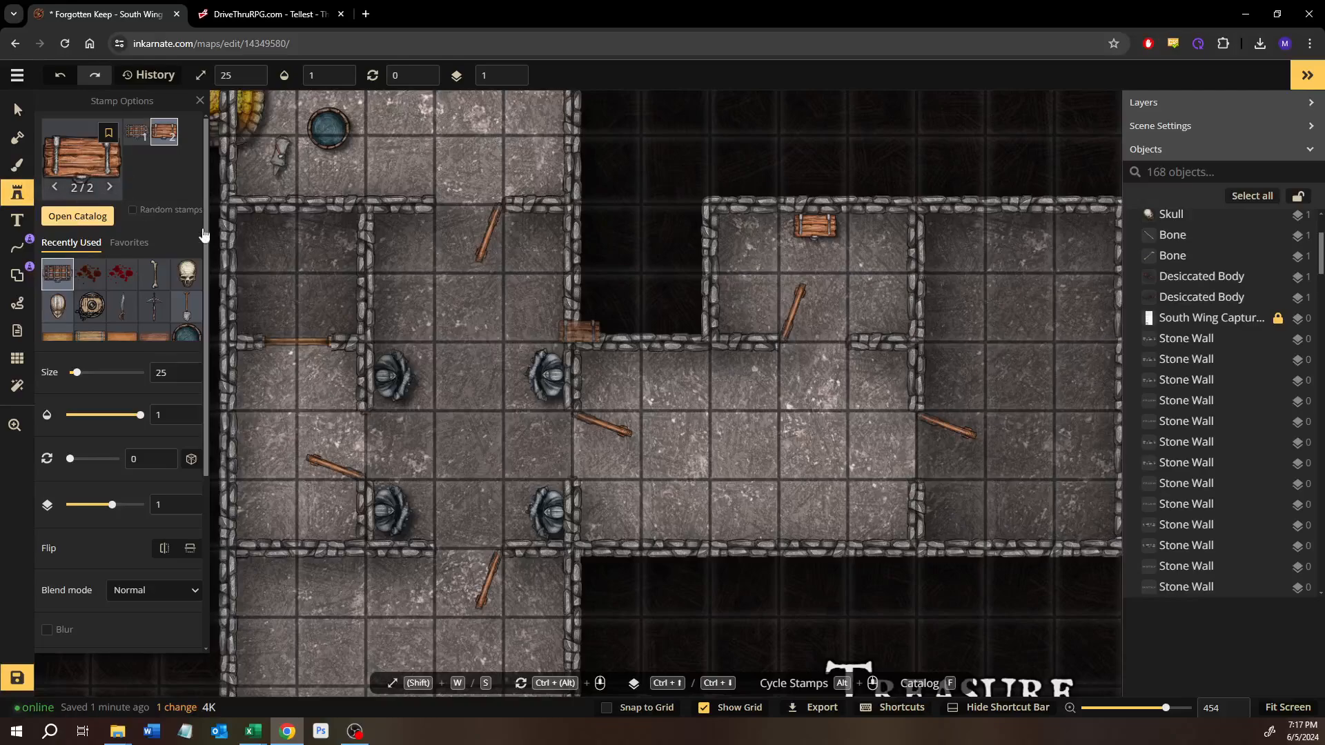
left_click(78, 216)
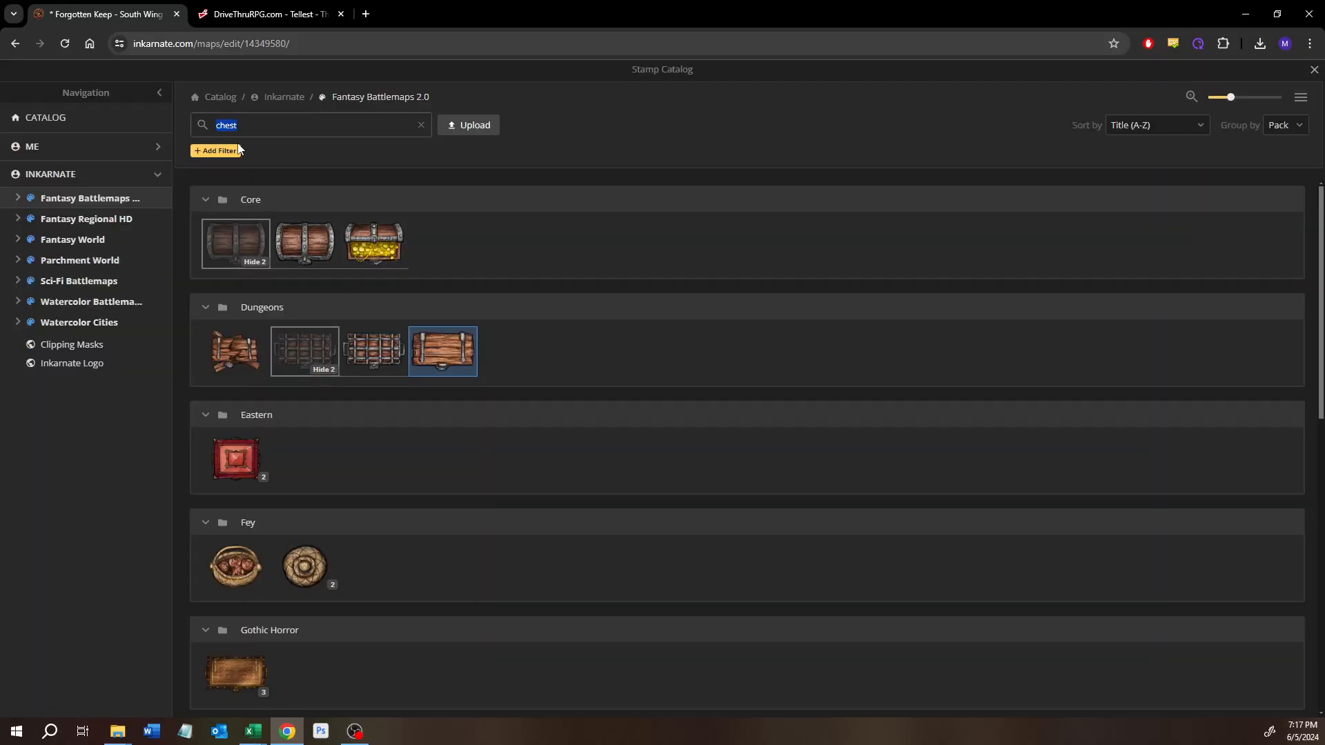
type("table\\")
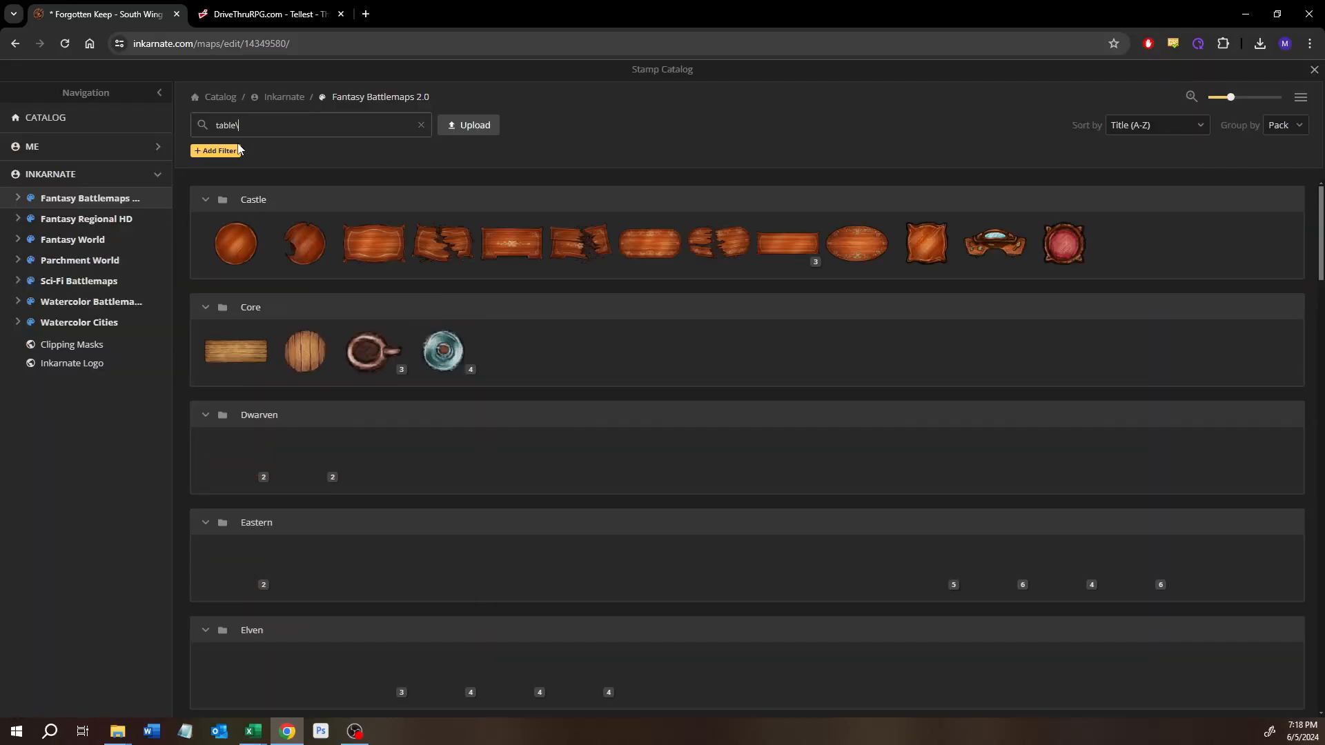
left_click(235, 351)
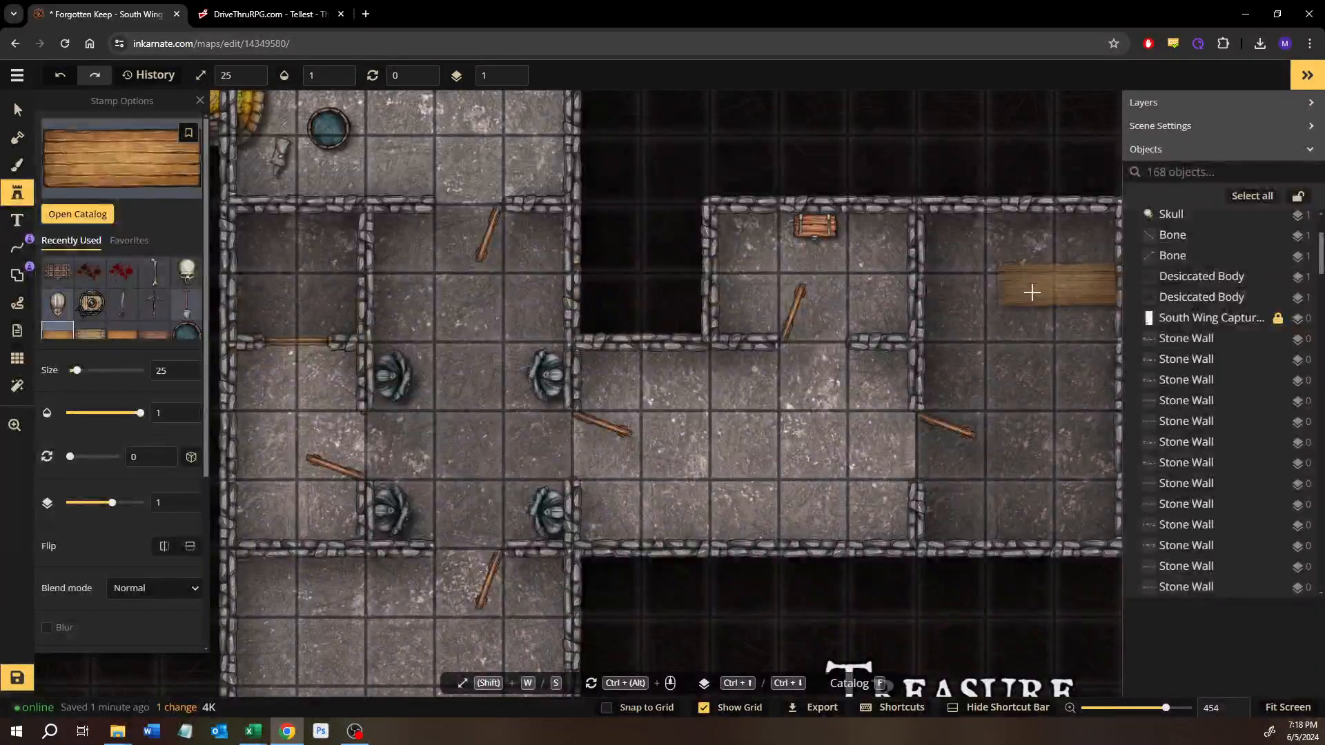
scroll(855, 295, "up", 5)
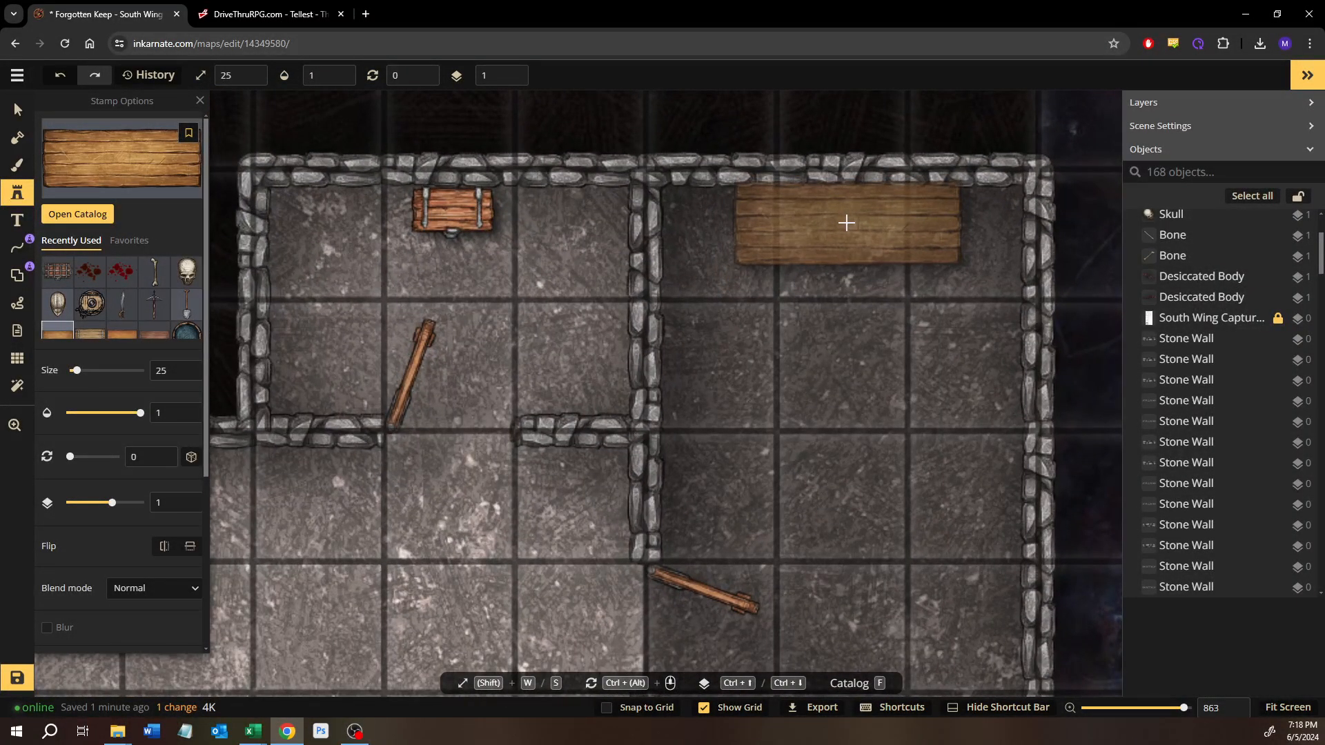
left_click(846, 223)
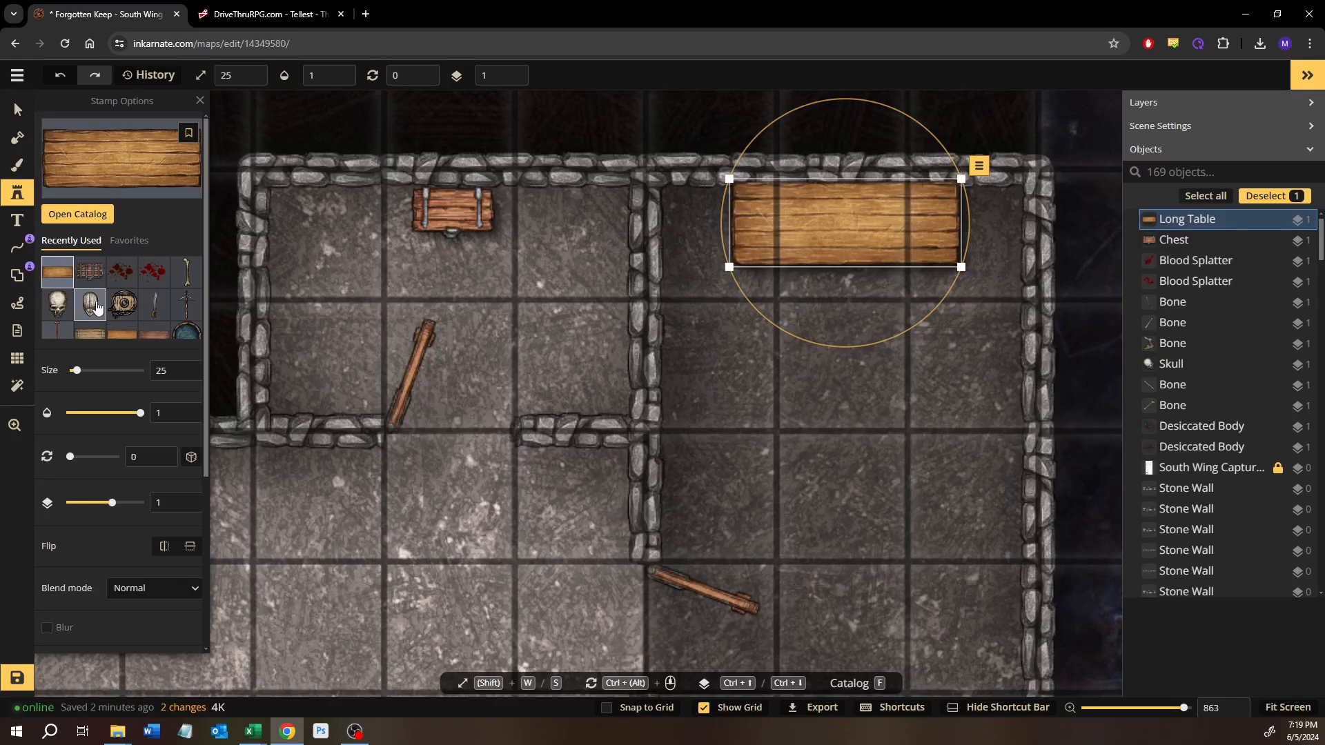
Step: Find the Core pack's wooden Chair, place it against the easternmost room's west wall, and rotate it to 270
left_click(97, 228)
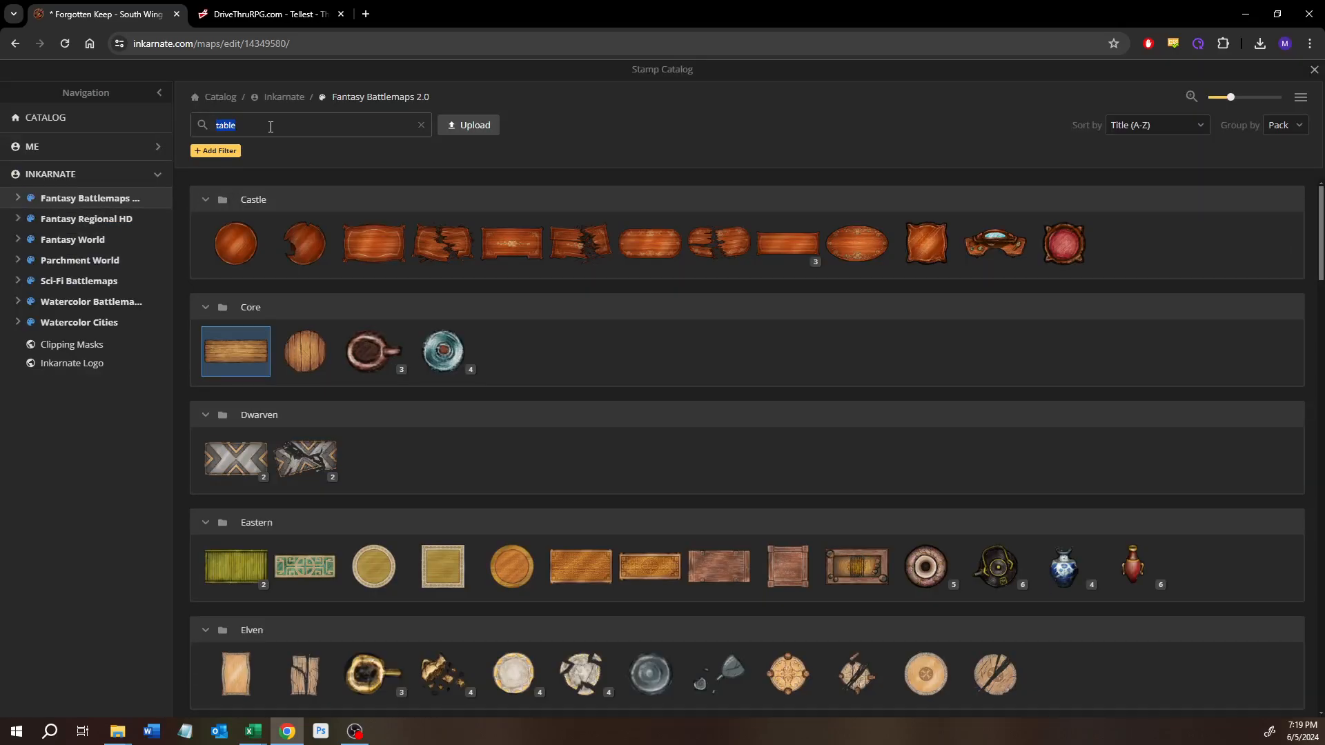
type("chair")
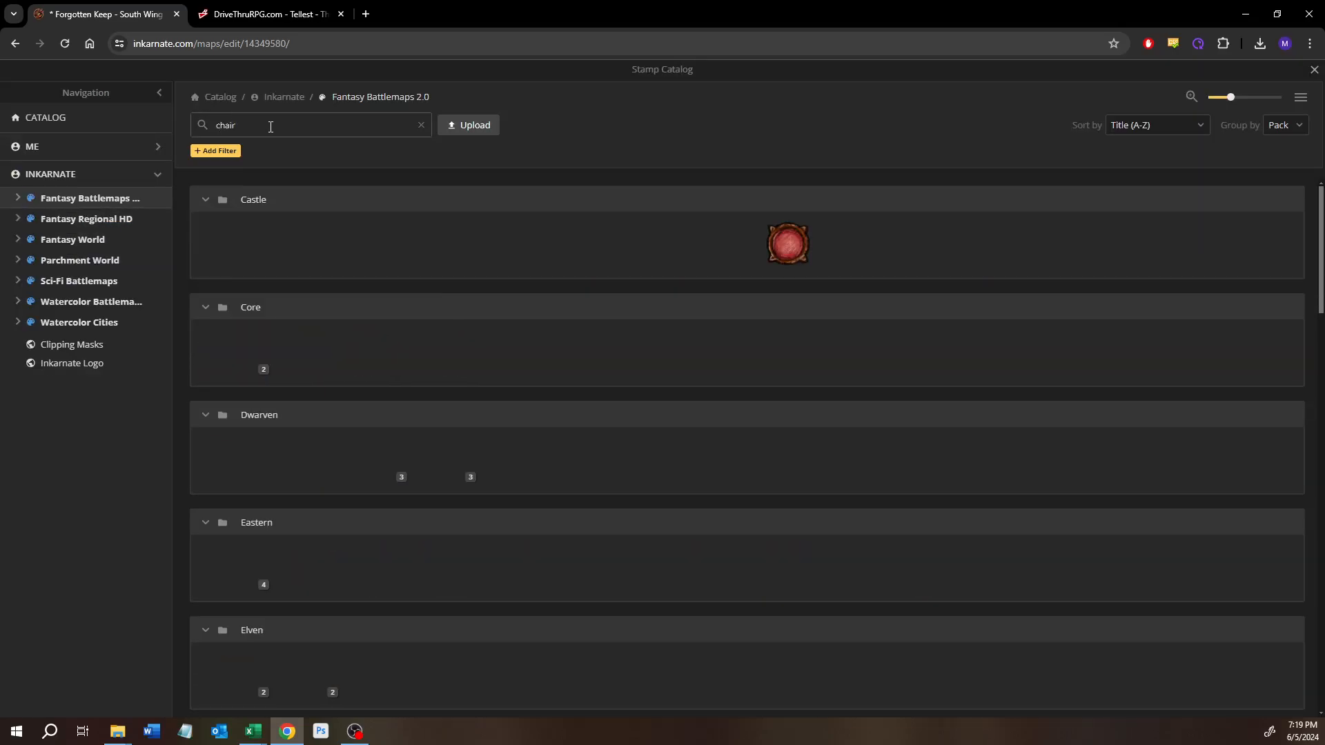
left_click(246, 356)
scroll(690, 365, "up", 4)
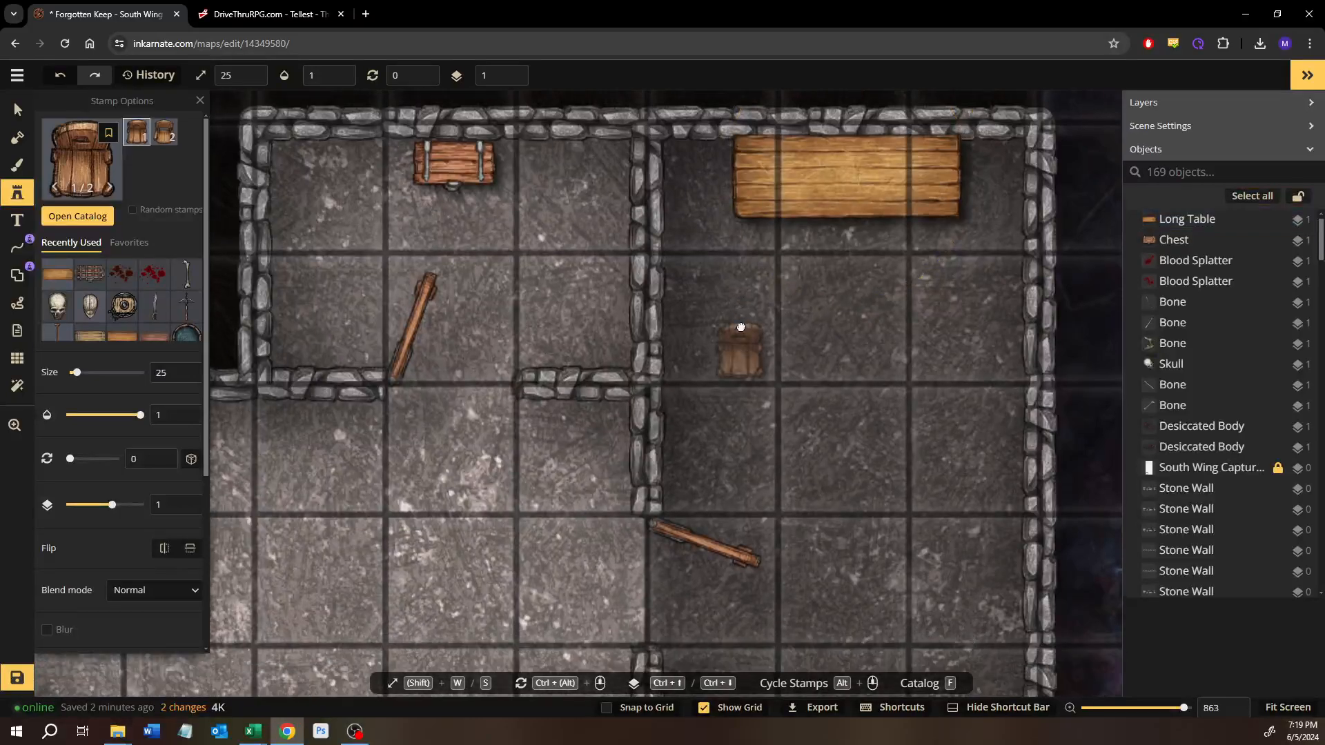
left_click(689, 366)
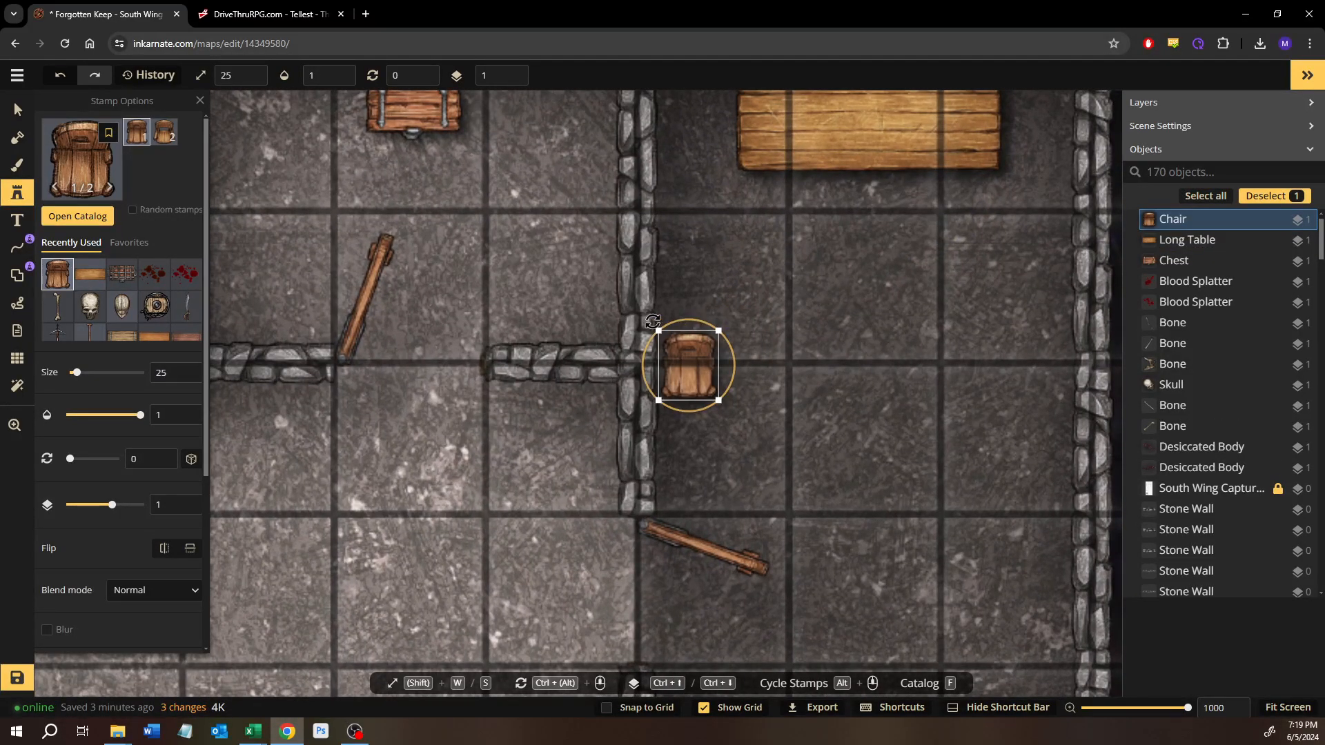
left_click_drag(653, 322, 595, 356)
Step: Delete the chair and the long table from the easternmost room
left_click(702, 375)
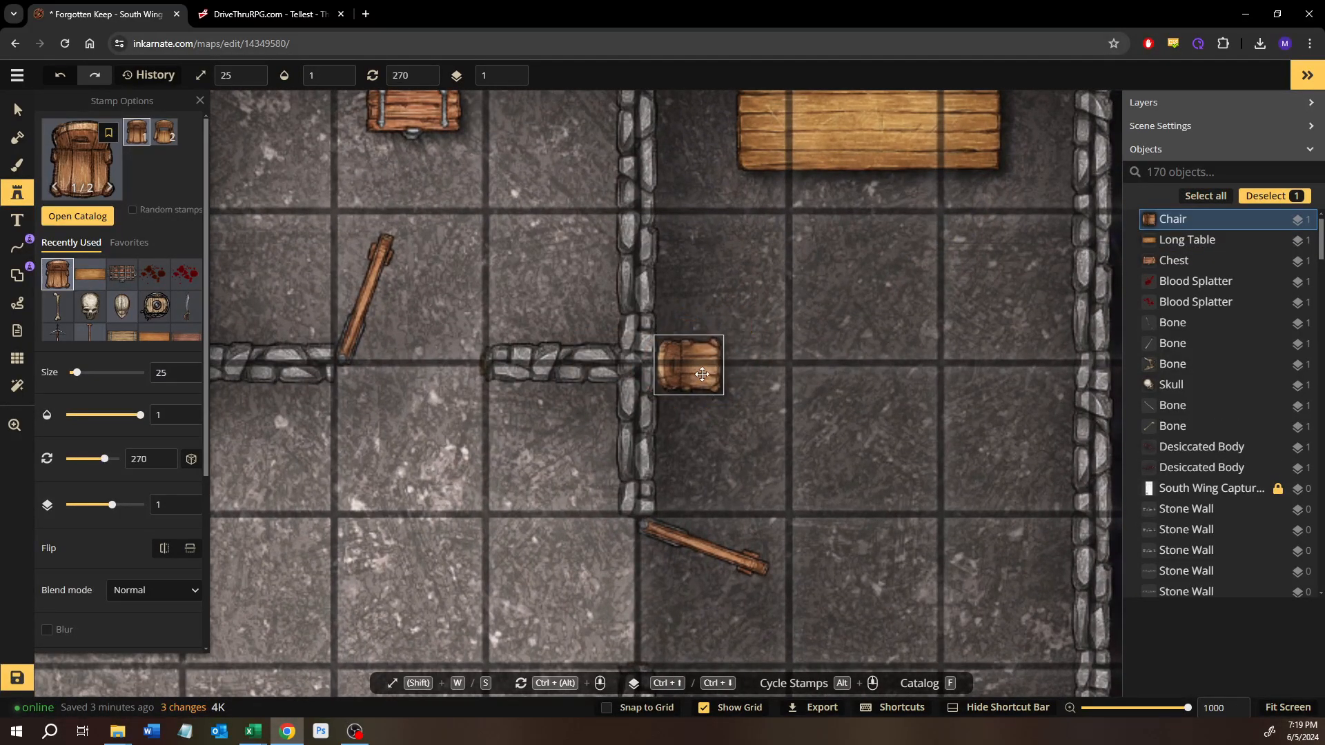
key("Delete")
left_click_drag(772, 298, 715, 485)
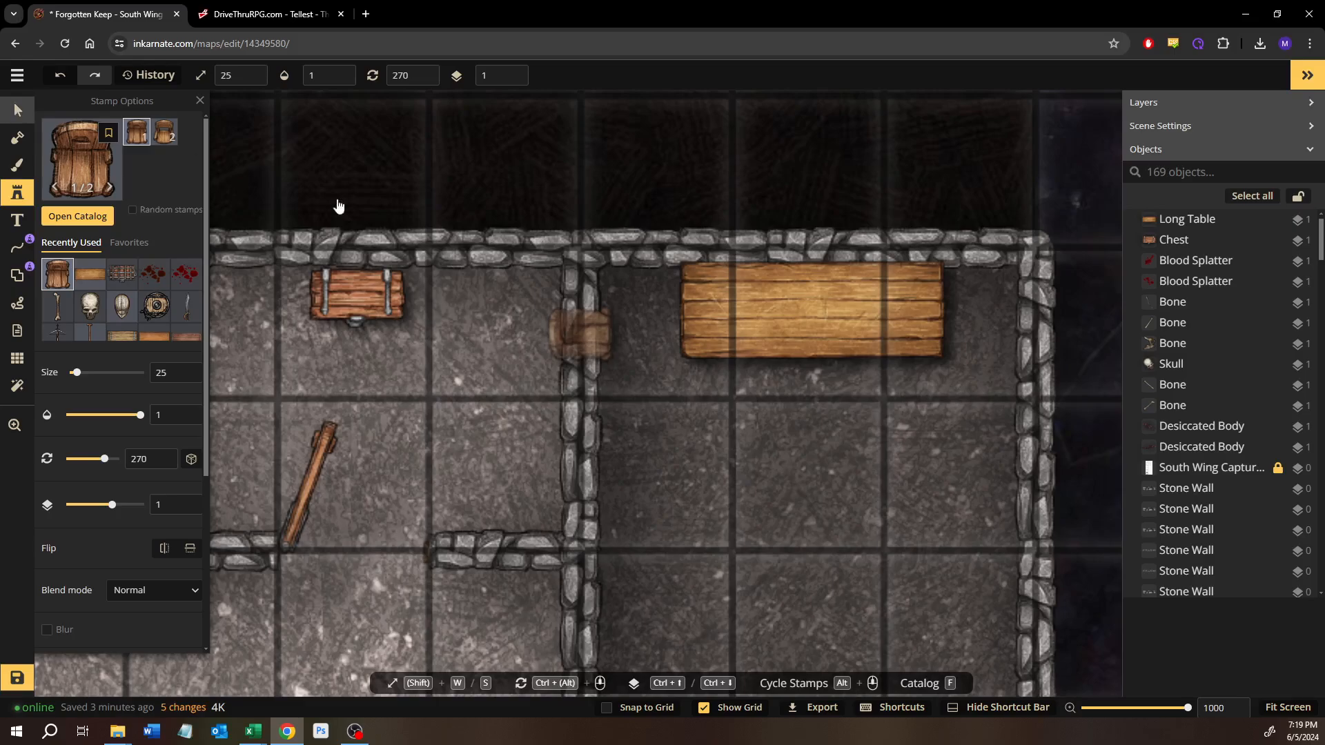
key("v")
left_click(785, 303)
key("Delete")
Step: Find the Snow and Ice pack's Rustic Nordic Table in the stamp catalog and place it at size 25 along the easternmost room's north wall
left_click(17, 193)
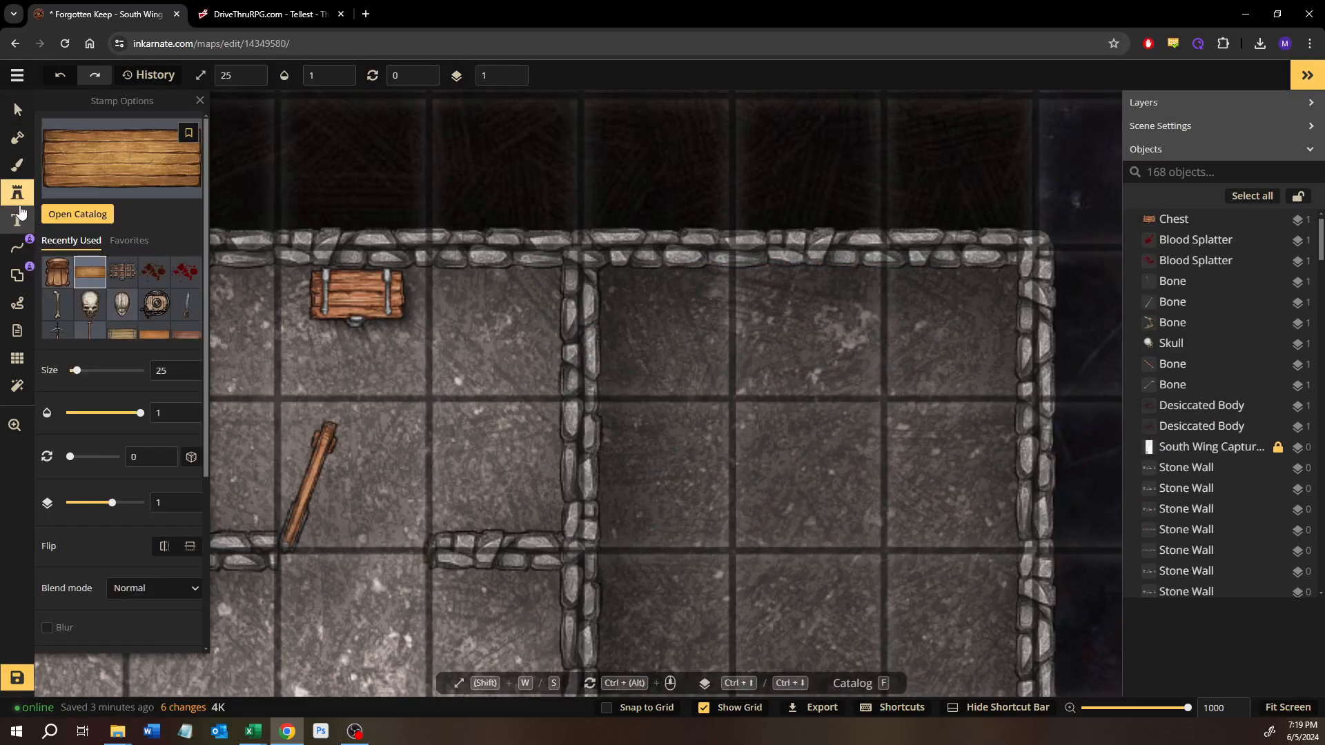
left_click(61, 215)
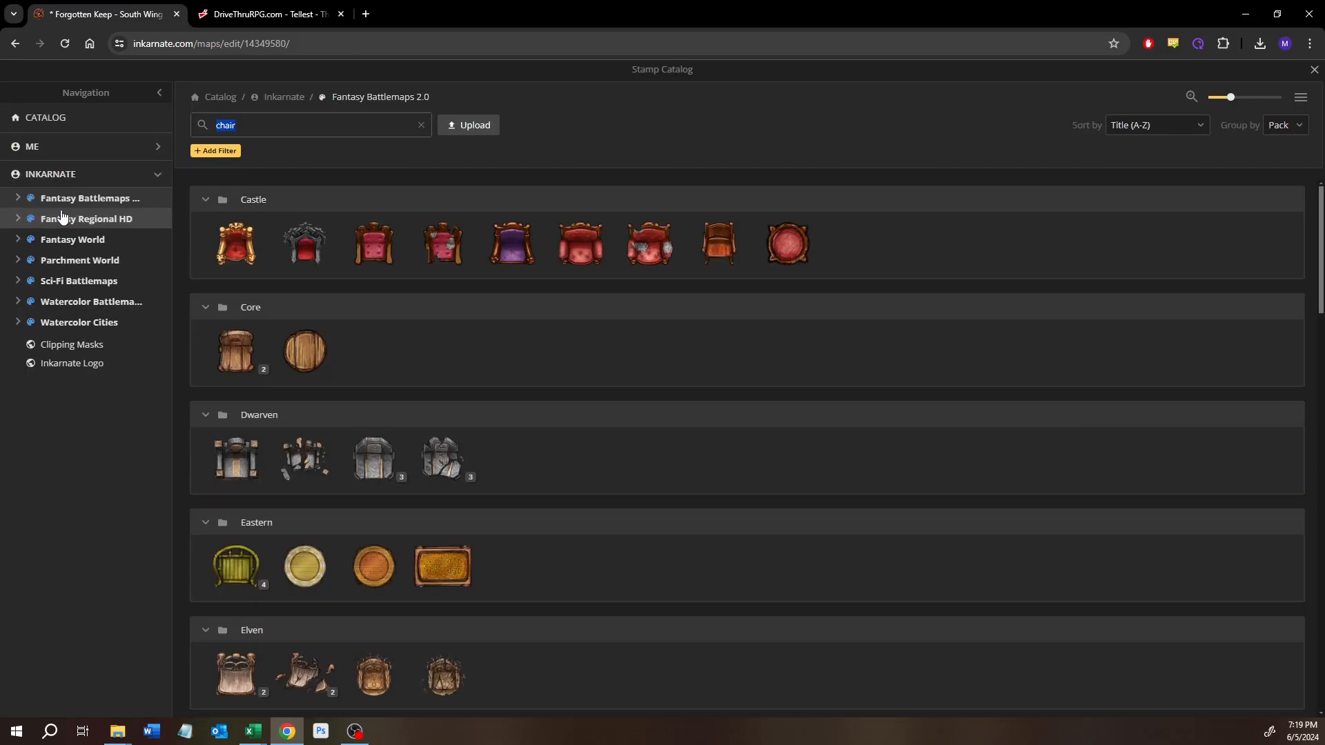
type("table")
scroll(278, 379, "down", 20)
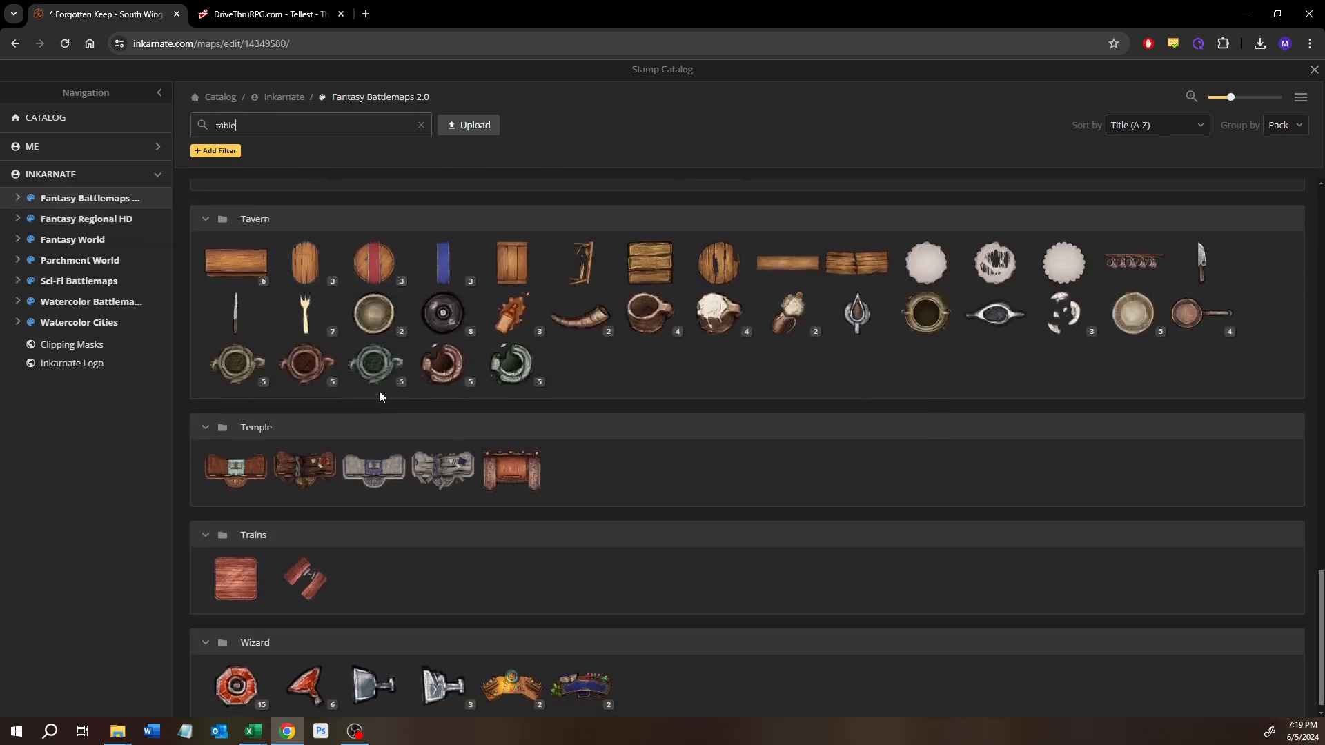
scroll(379, 397, "up", 5)
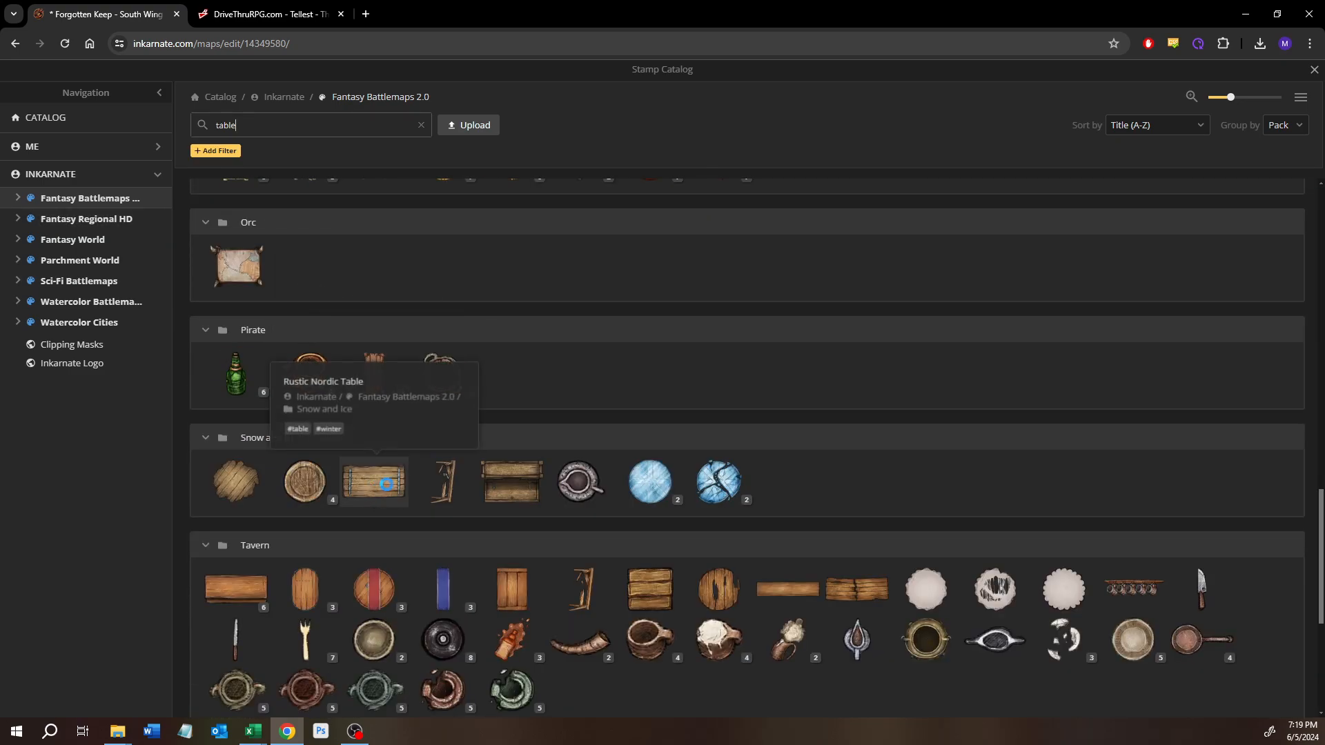
left_click(390, 487)
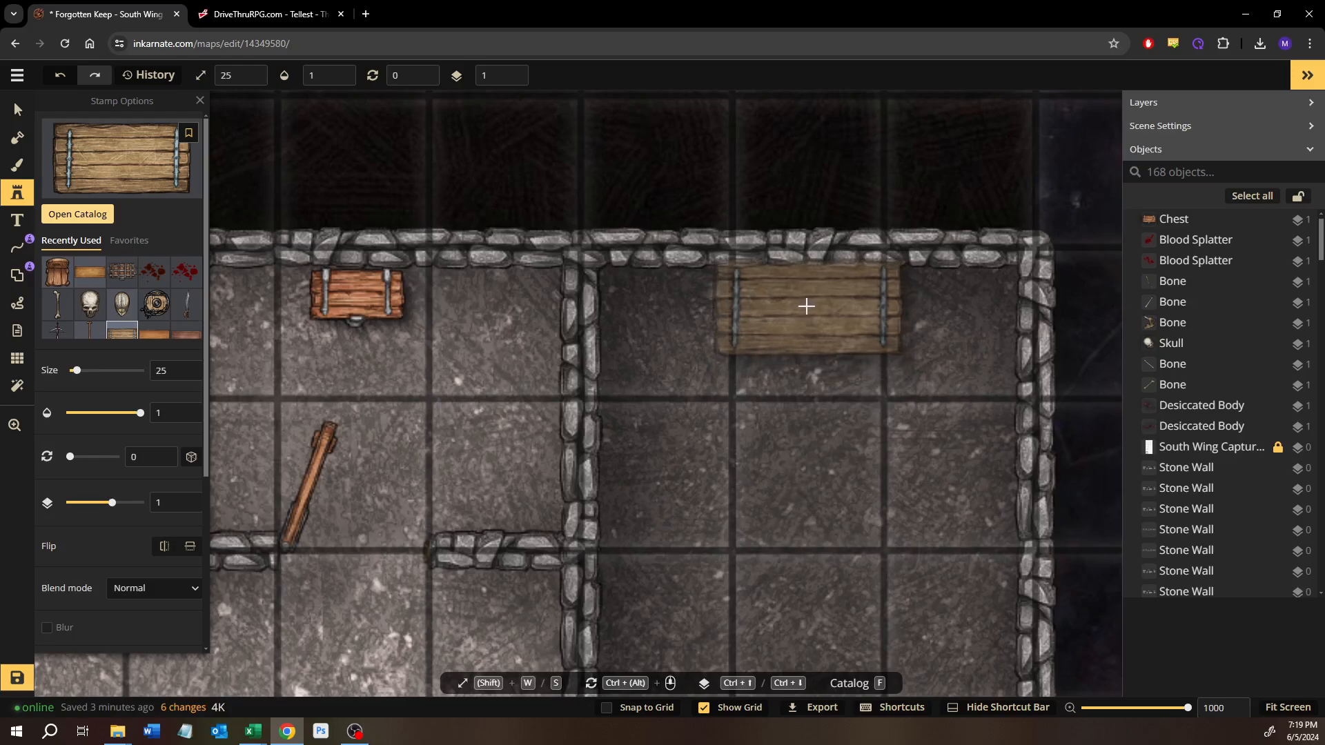
left_click(804, 305)
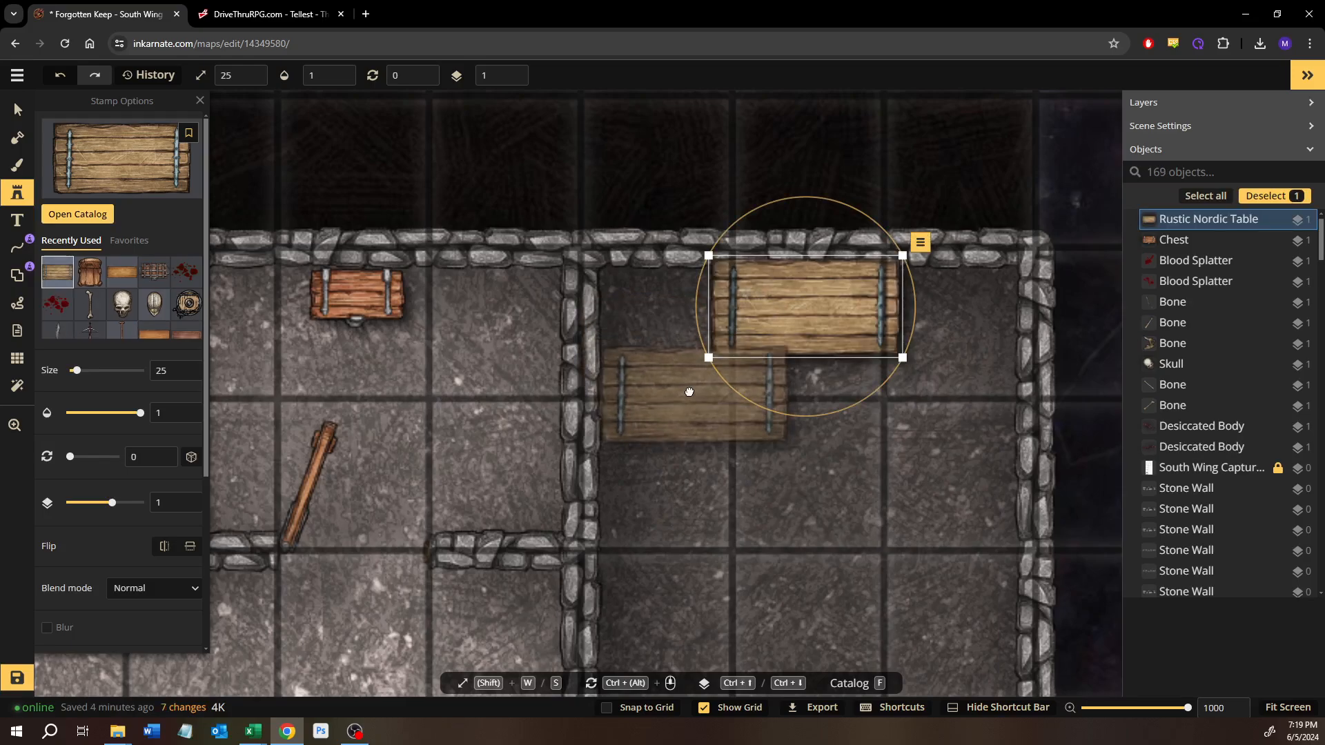
Step: Nudge the Rustic Nordic Table slightly north against the wall and lower its layer to -1
left_click_drag(761, 311, 762, 305)
key("ctrl+Down")
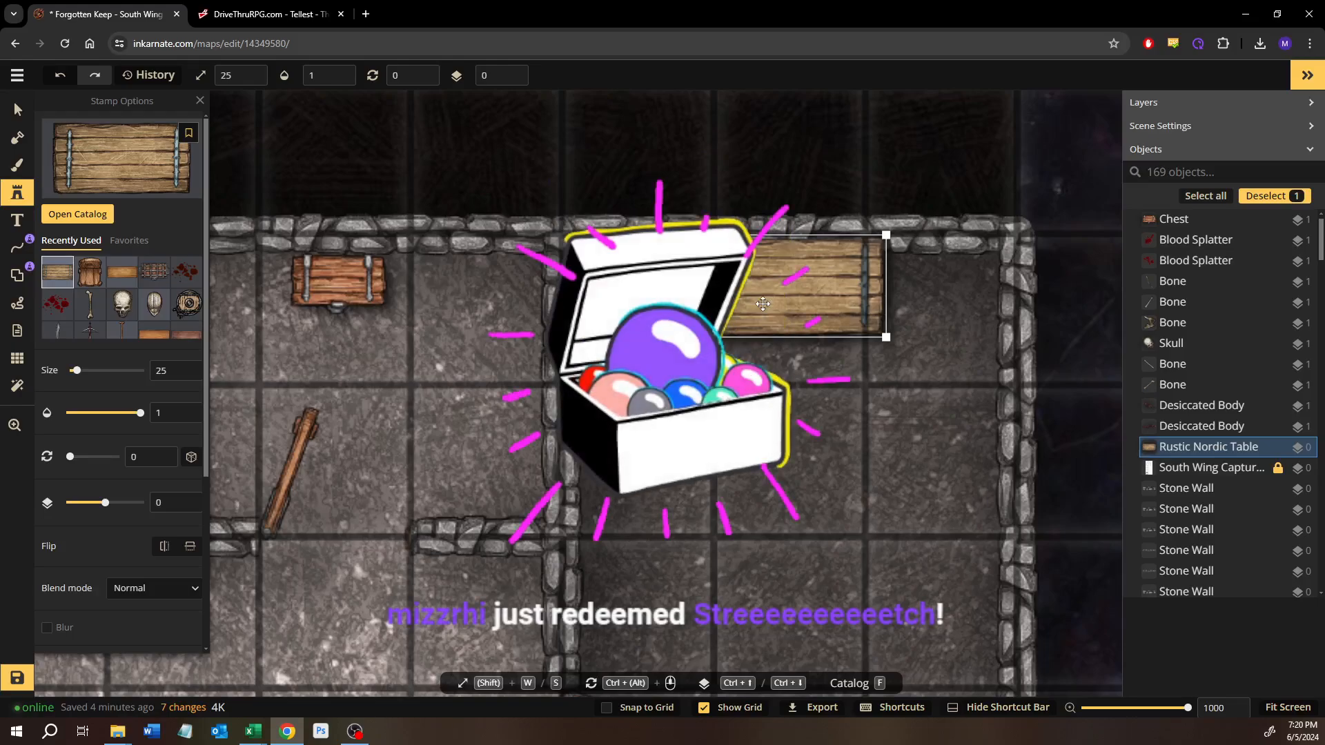
key("ctrl+Down")
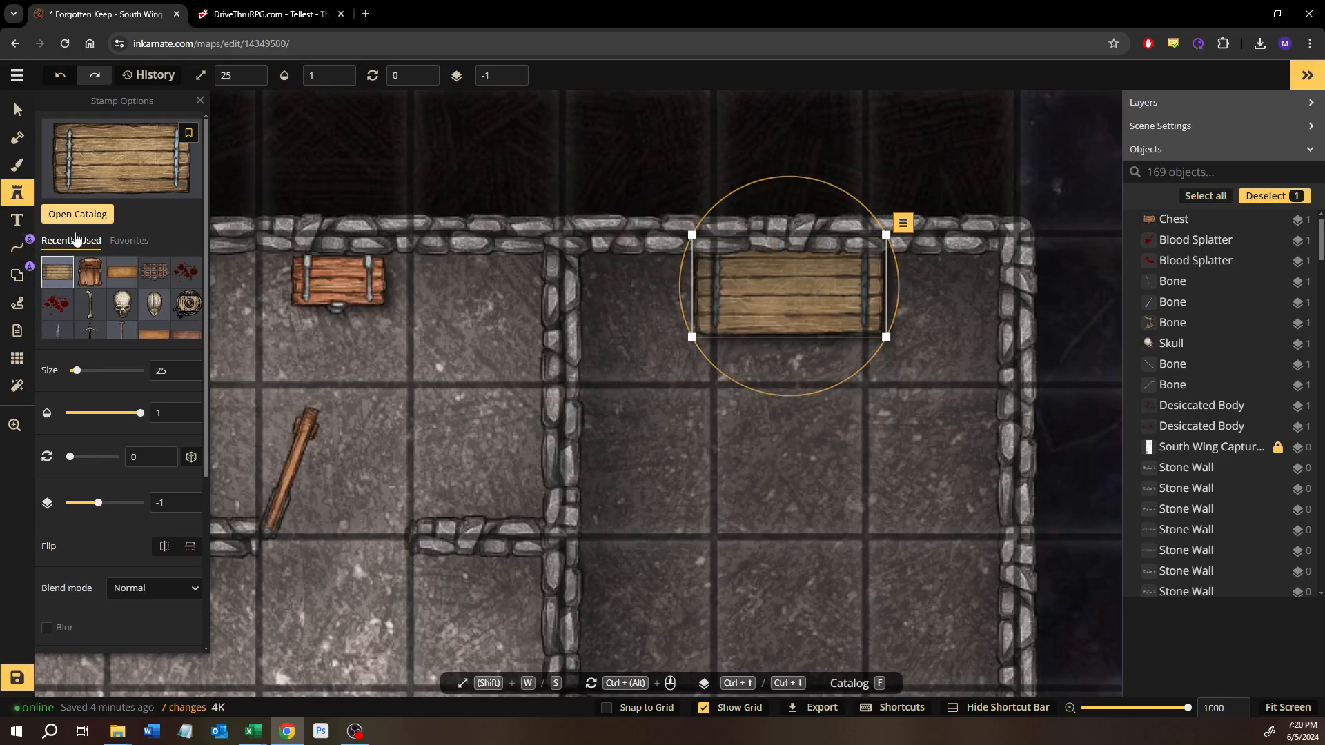
Step: Find the Snow and Ice pack's Rustic Nordic Chair, place it against the easternmost room's west wall, and rotate it to 270
left_click(78, 214)
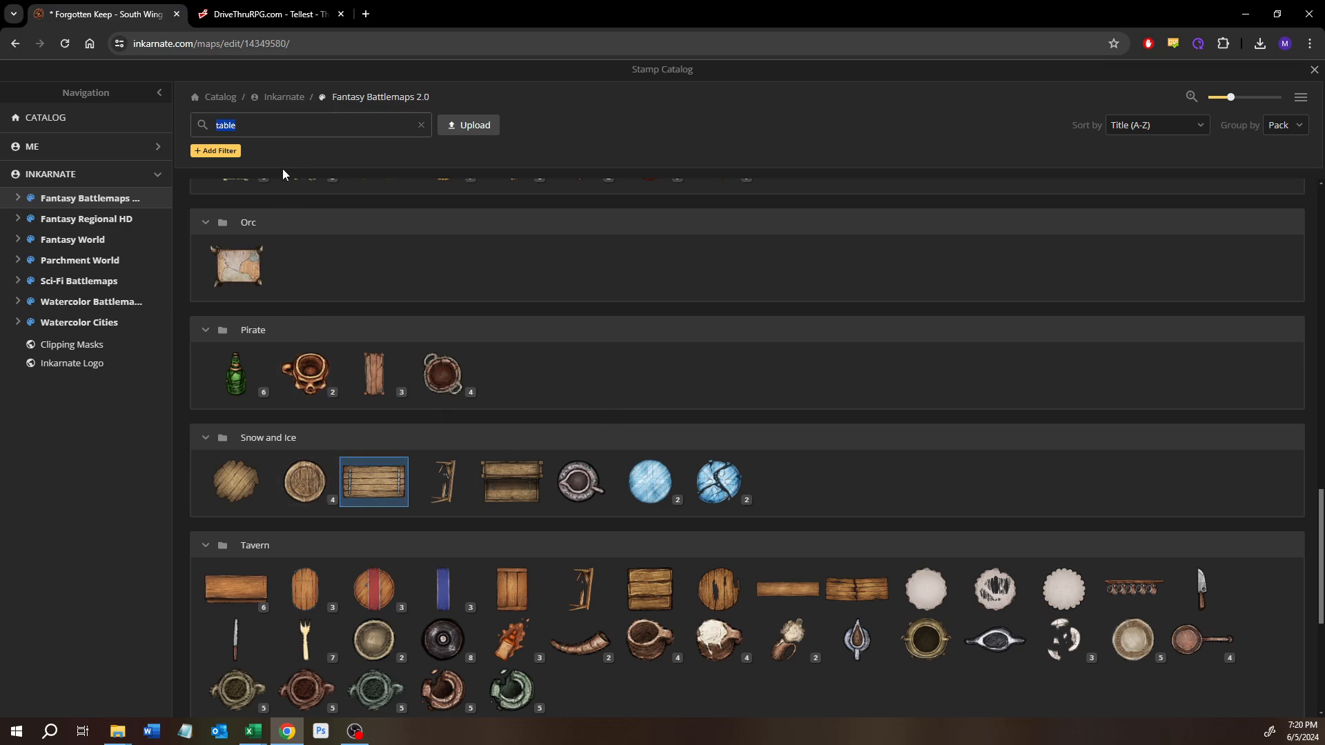
type("chair")
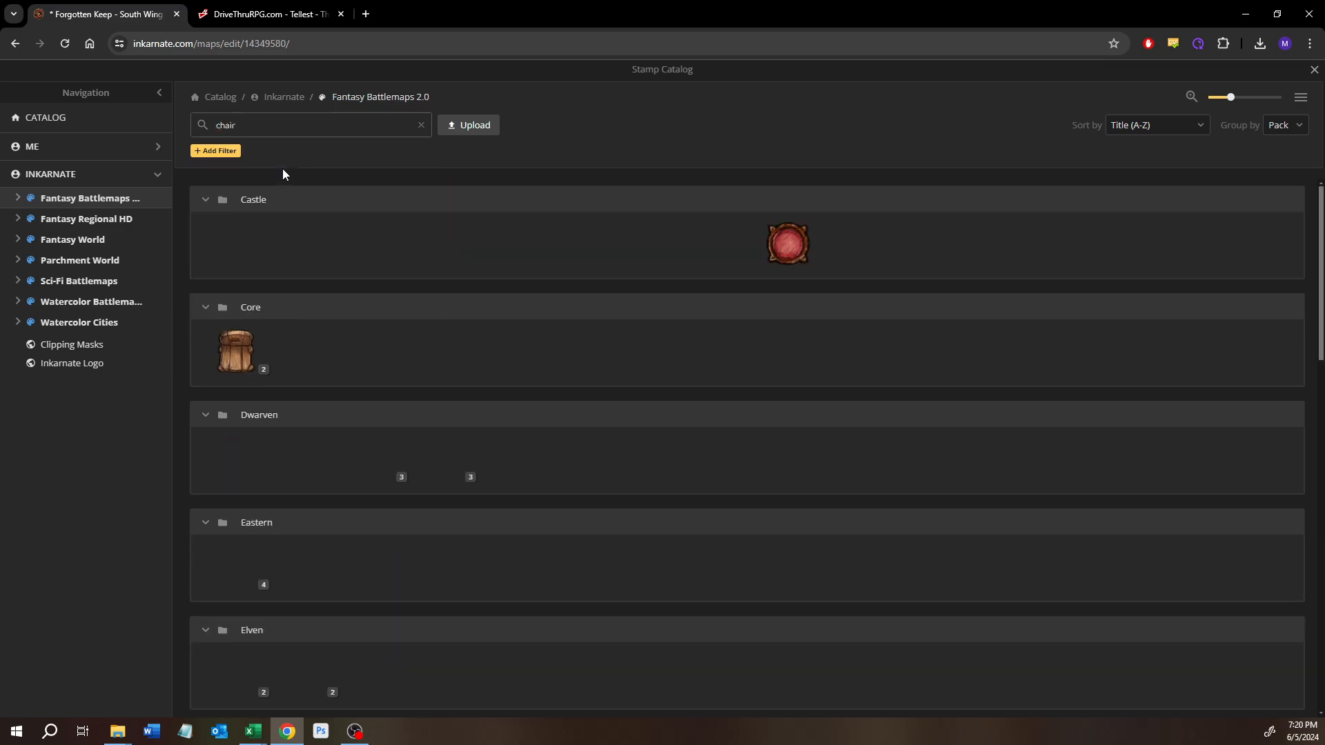
scroll(351, 524, "down", 15)
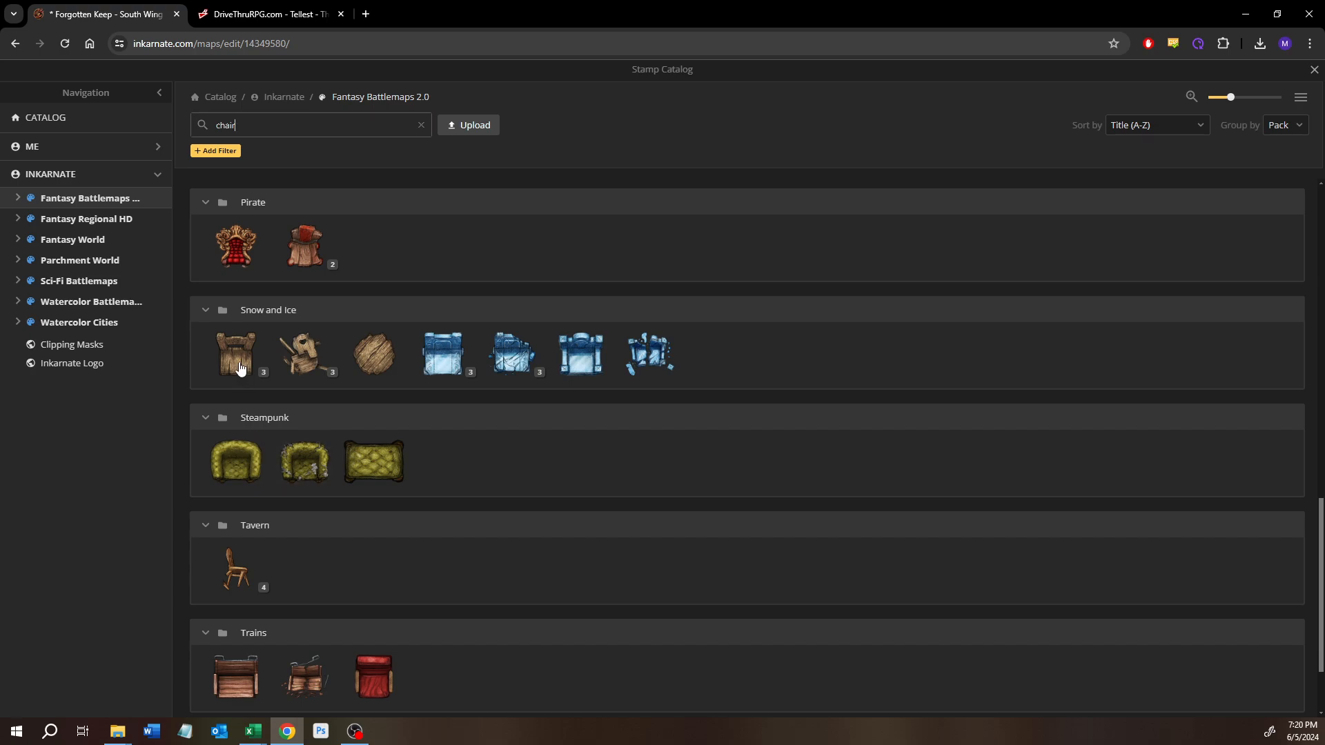
left_click(240, 367)
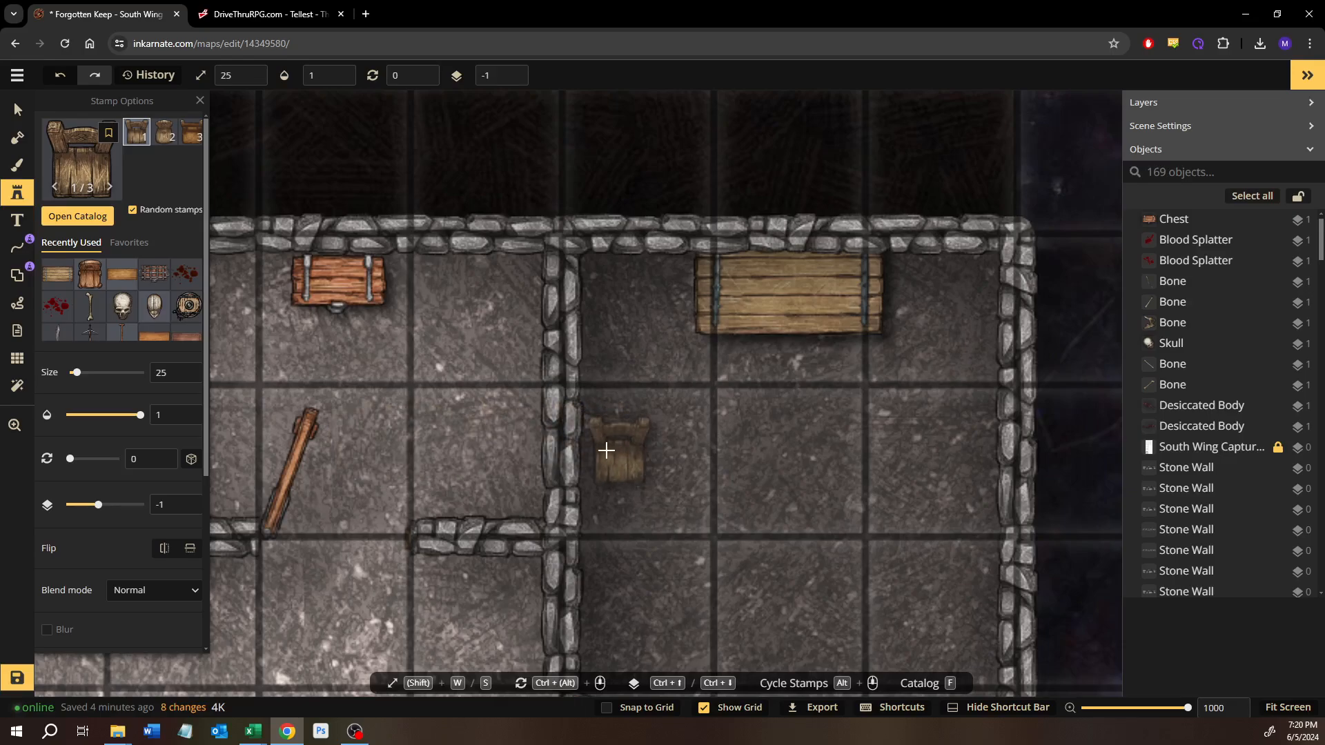
left_click(606, 450)
left_click_drag(556, 430, 524, 477)
left_click_drag(622, 451, 631, 454)
Step: Place a second Rustic Nordic Chair against the easternmost room's east wall, opposite the first chair, rotated to 90
left_click_drag(911, 467, 873, 440)
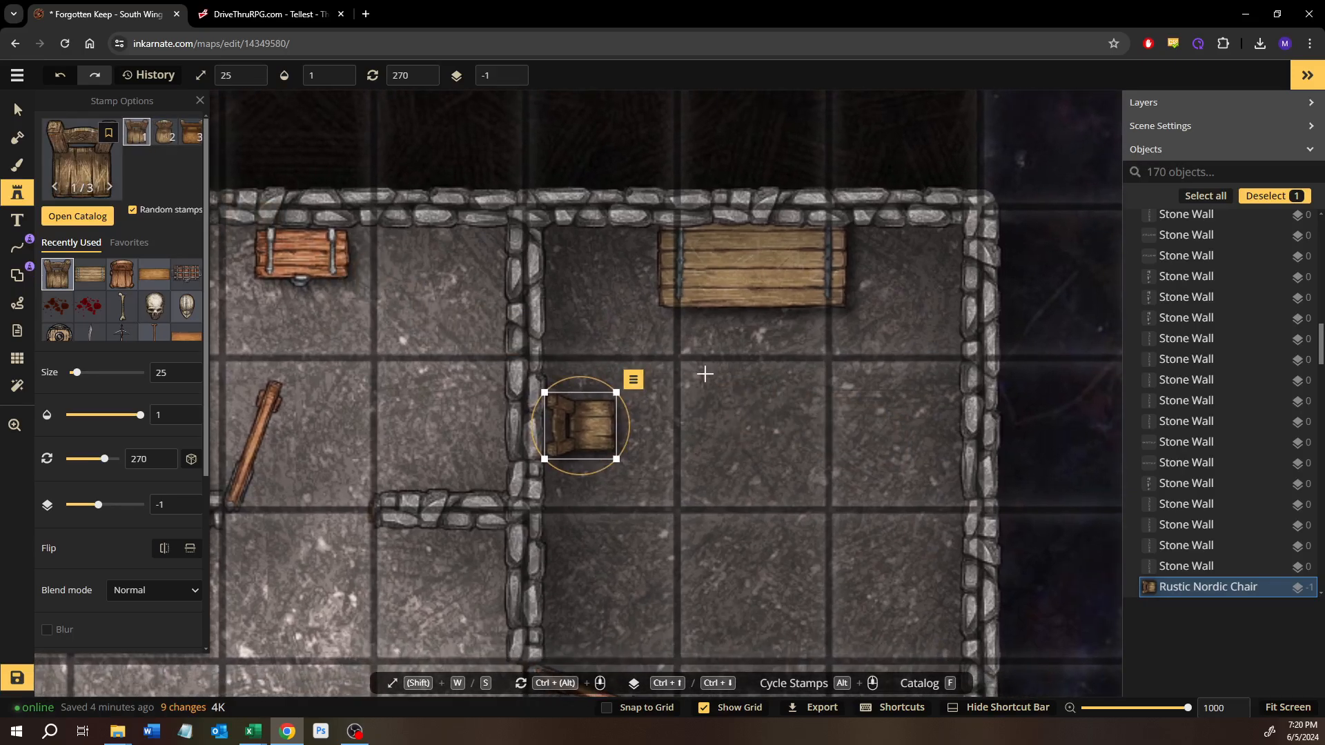
left_click(869, 433)
left_click_drag(873, 388, 858, 562)
left_click_drag(867, 438, 917, 430)
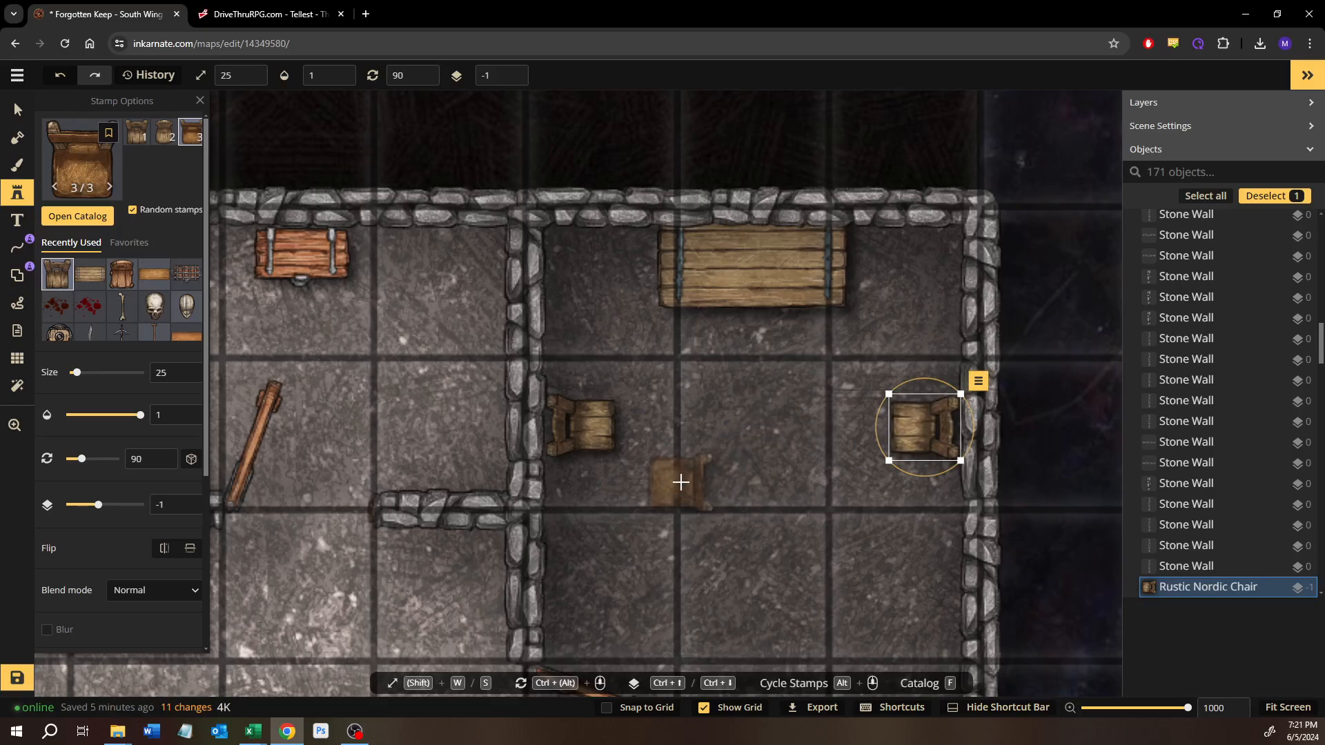
Step: Place a third Rustic Nordic Chair in the easternmost room's southeast corner, replacing the first attempt with another variant, and rotate it to 142
scroll(683, 473, "down", 5)
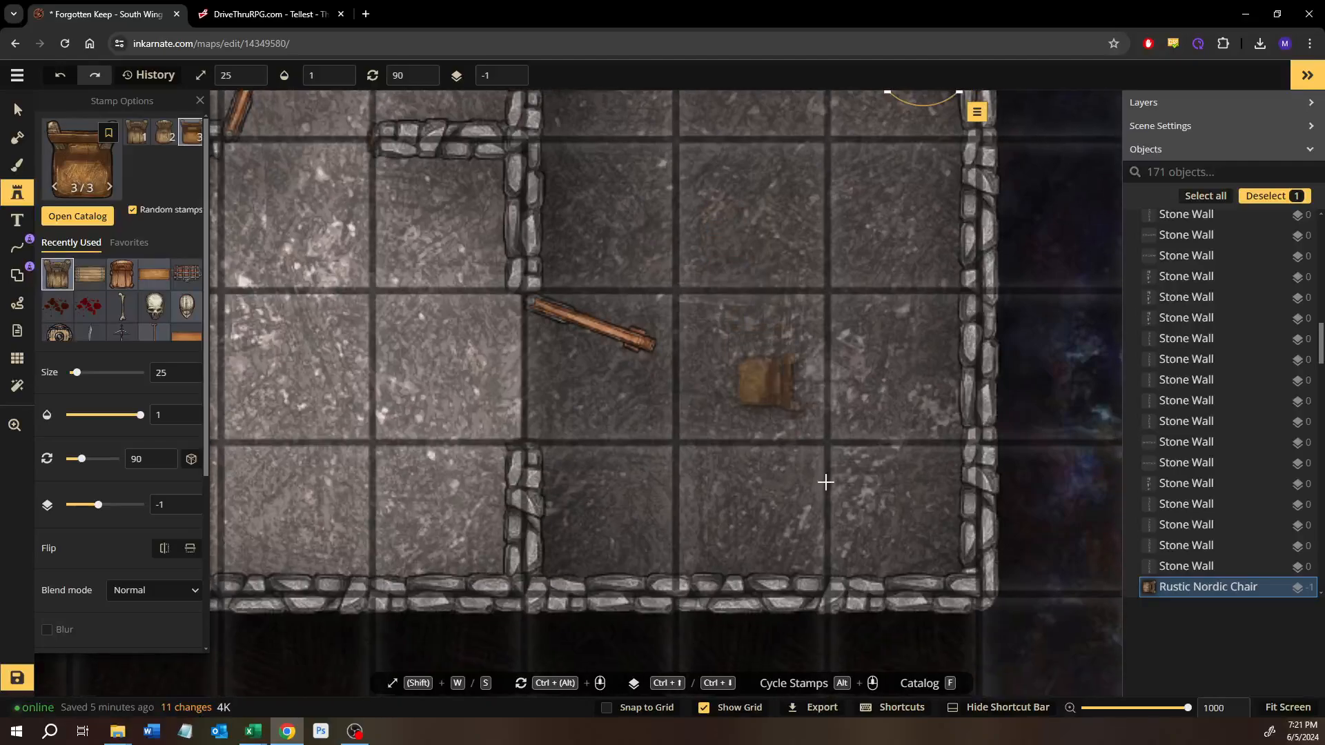
left_click(892, 508)
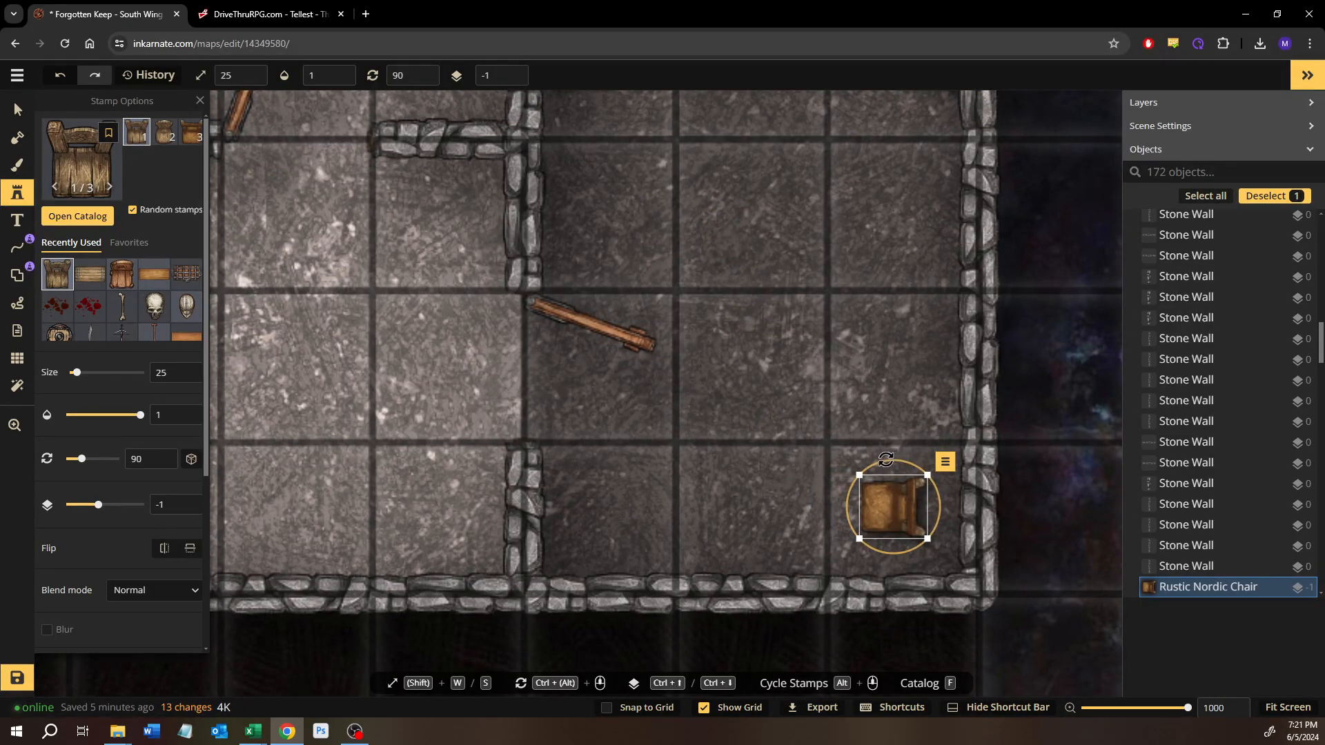
key("Delete")
left_click(902, 516)
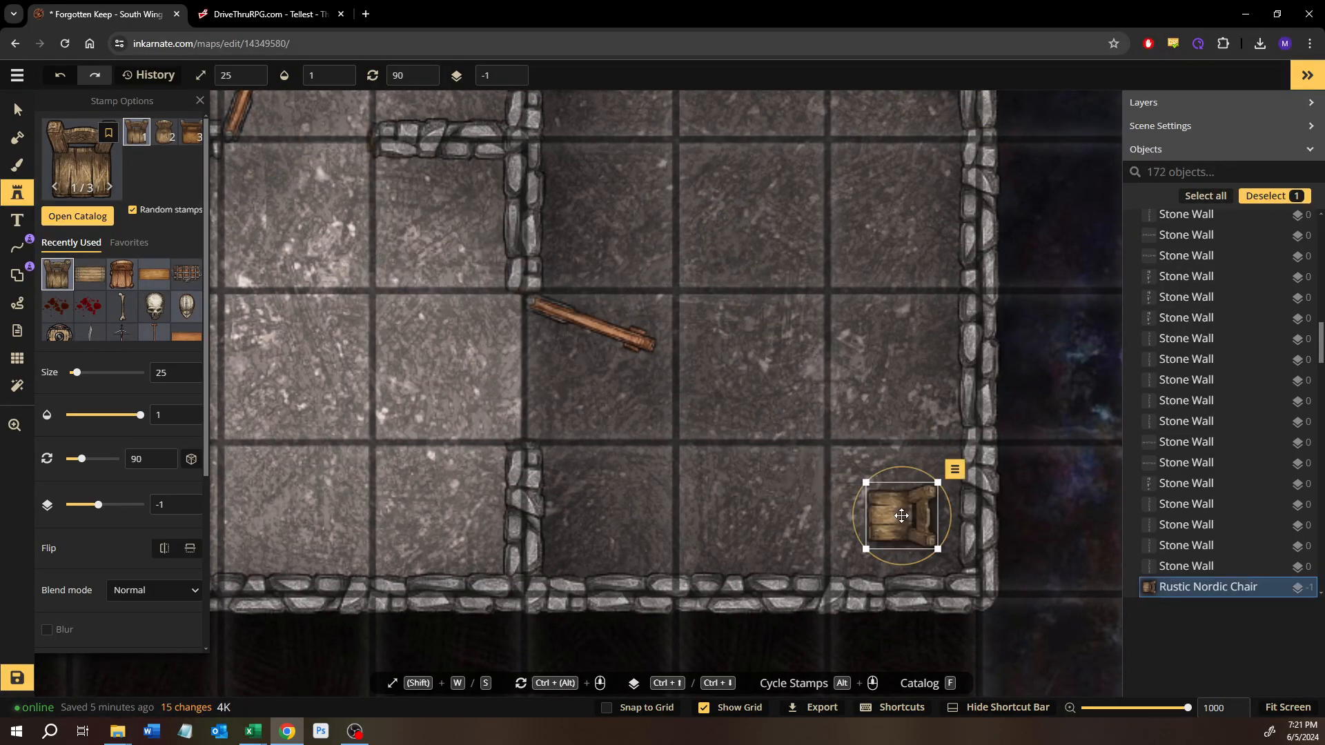
left_click_drag(902, 467, 941, 486)
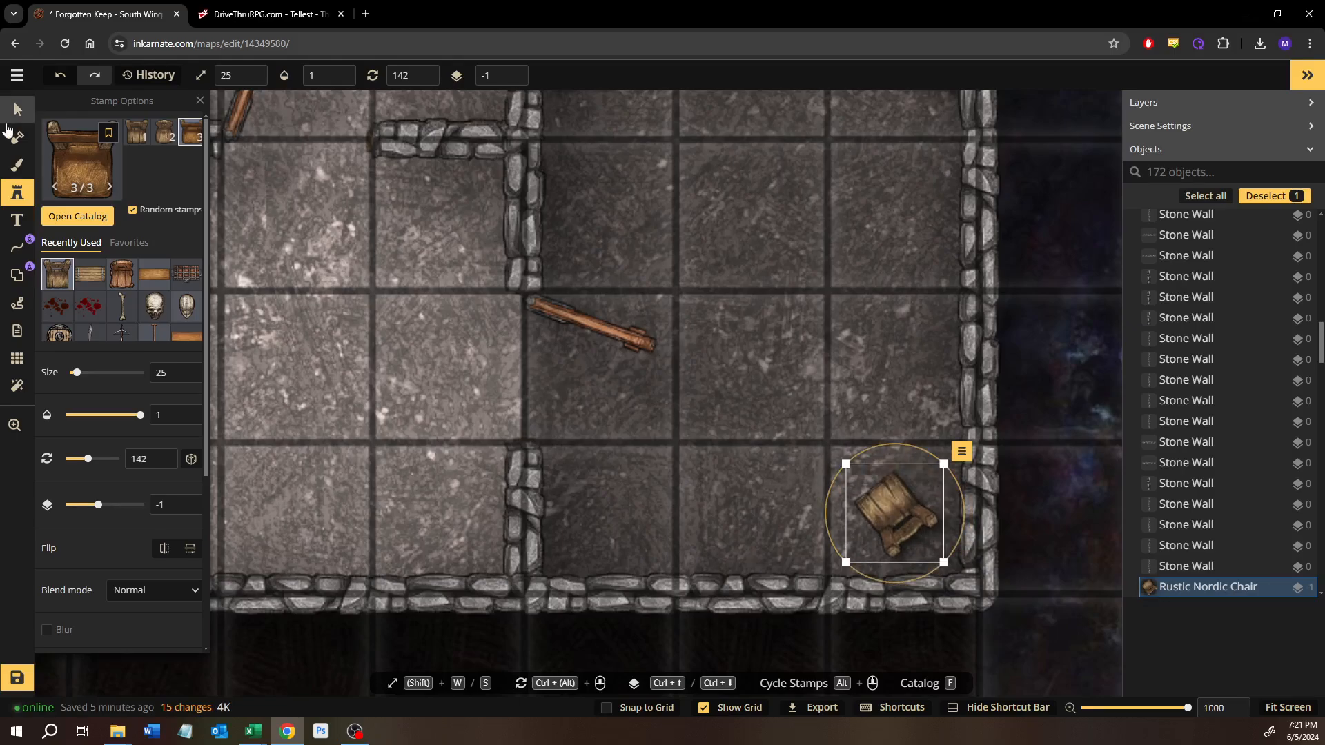
left_click(15, 116)
left_click_drag(656, 166, 726, 483)
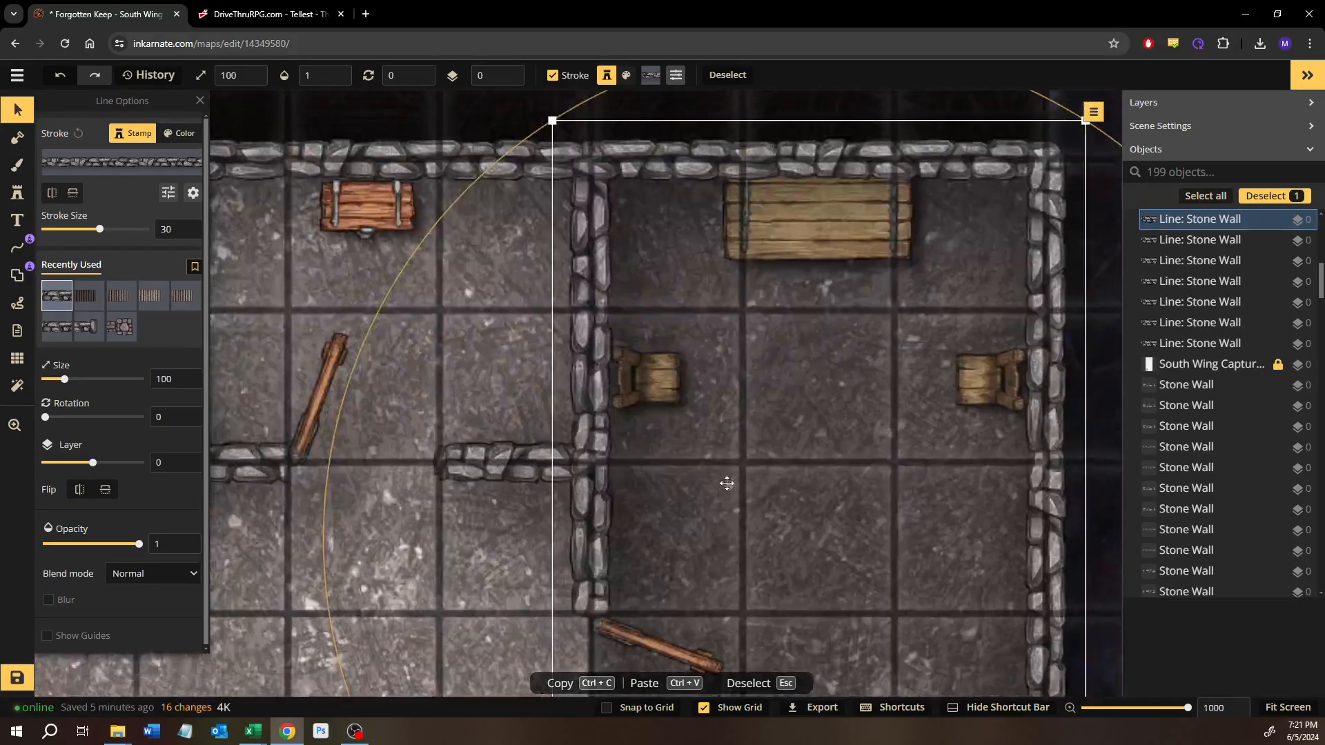
scroll(727, 483, "down", 3)
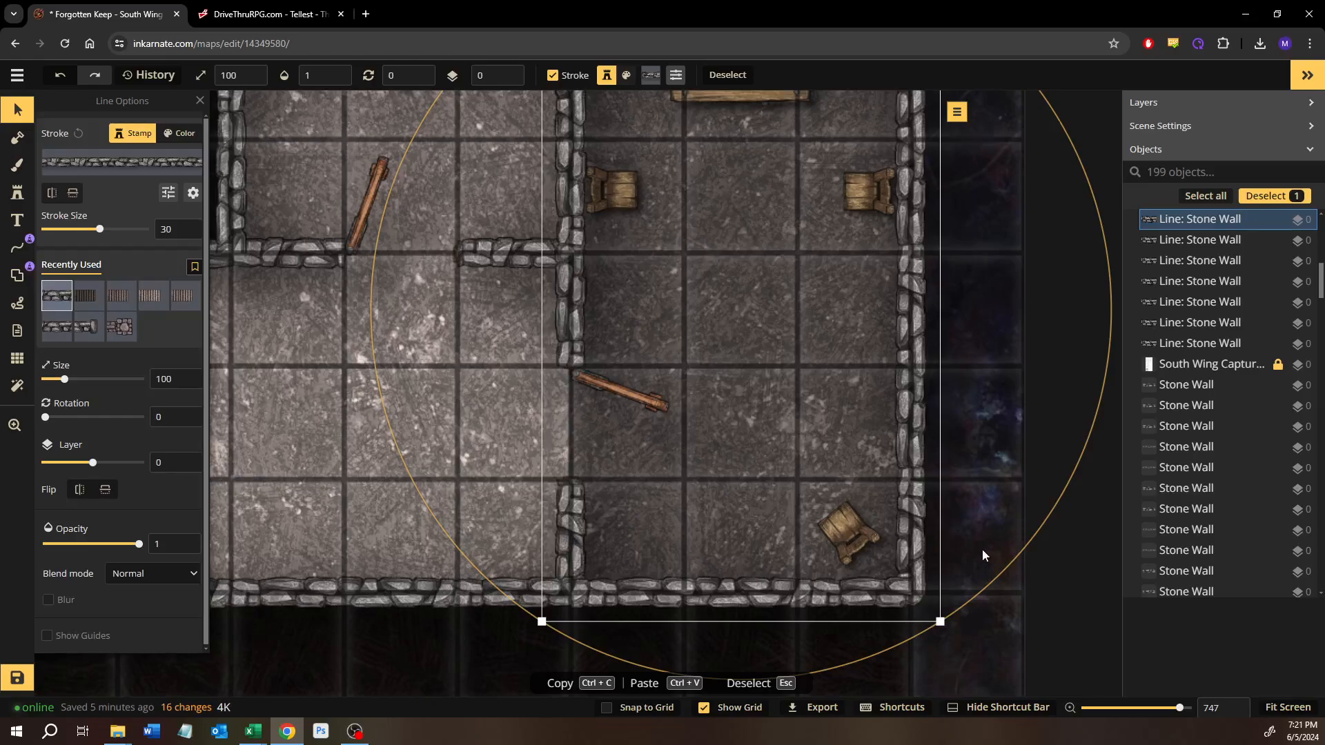
left_click(983, 550)
scroll(926, 514, "down", 2)
left_click_drag(697, 435, 538, 449)
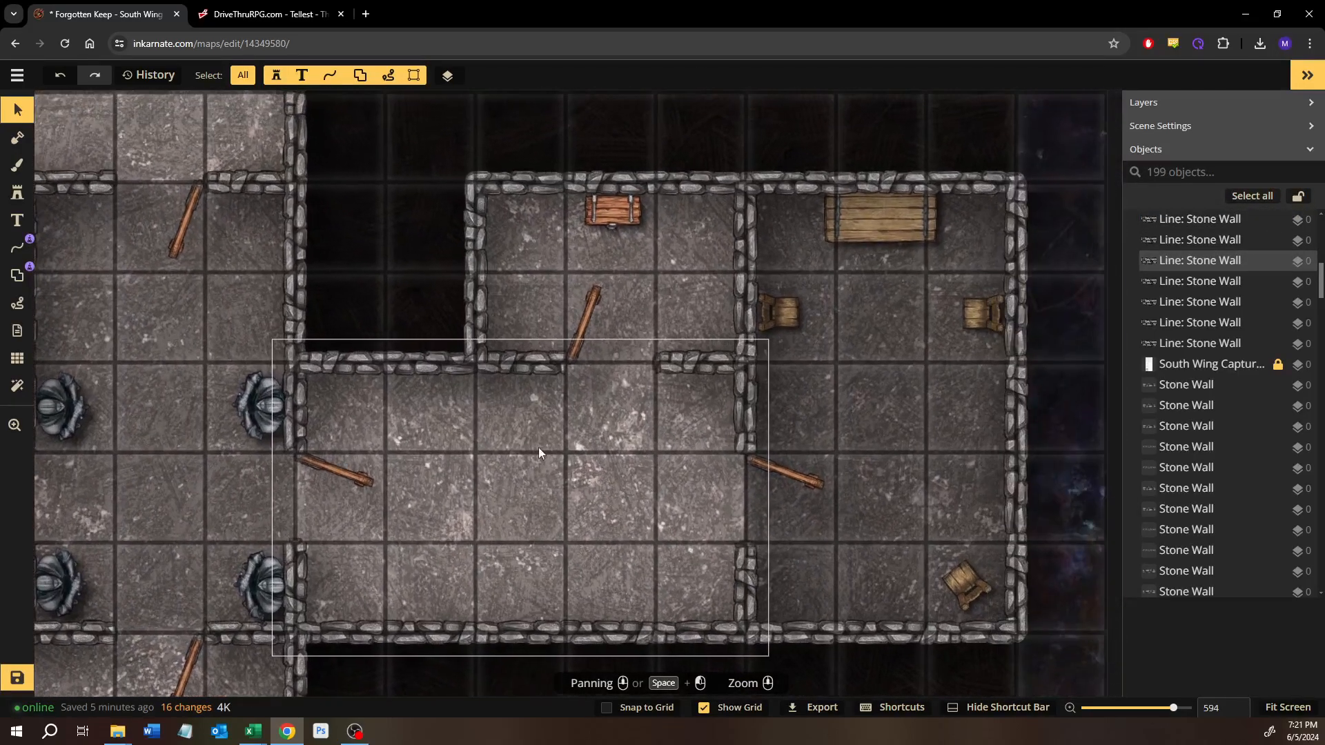
Step: Search the stamp catalog for mug and choose the Tavern pack's Empty Mug
left_click(18, 194)
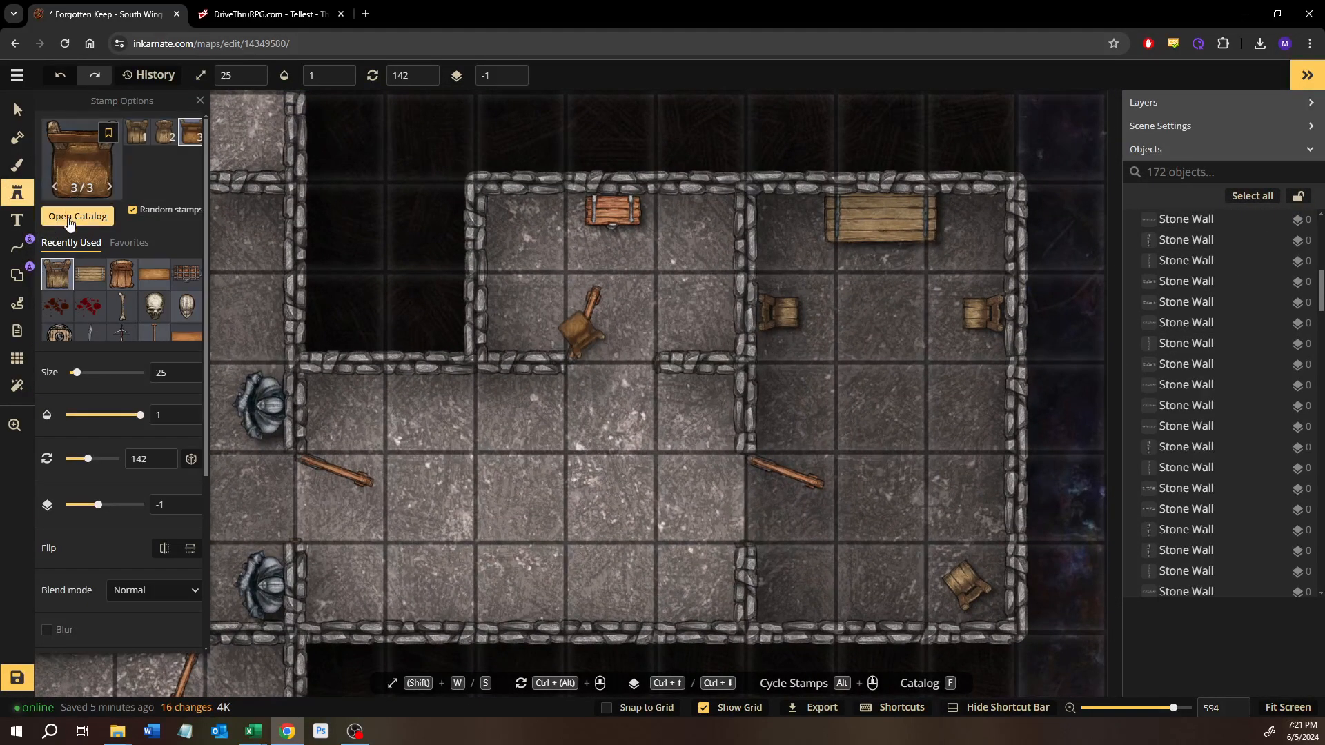
left_click(72, 166)
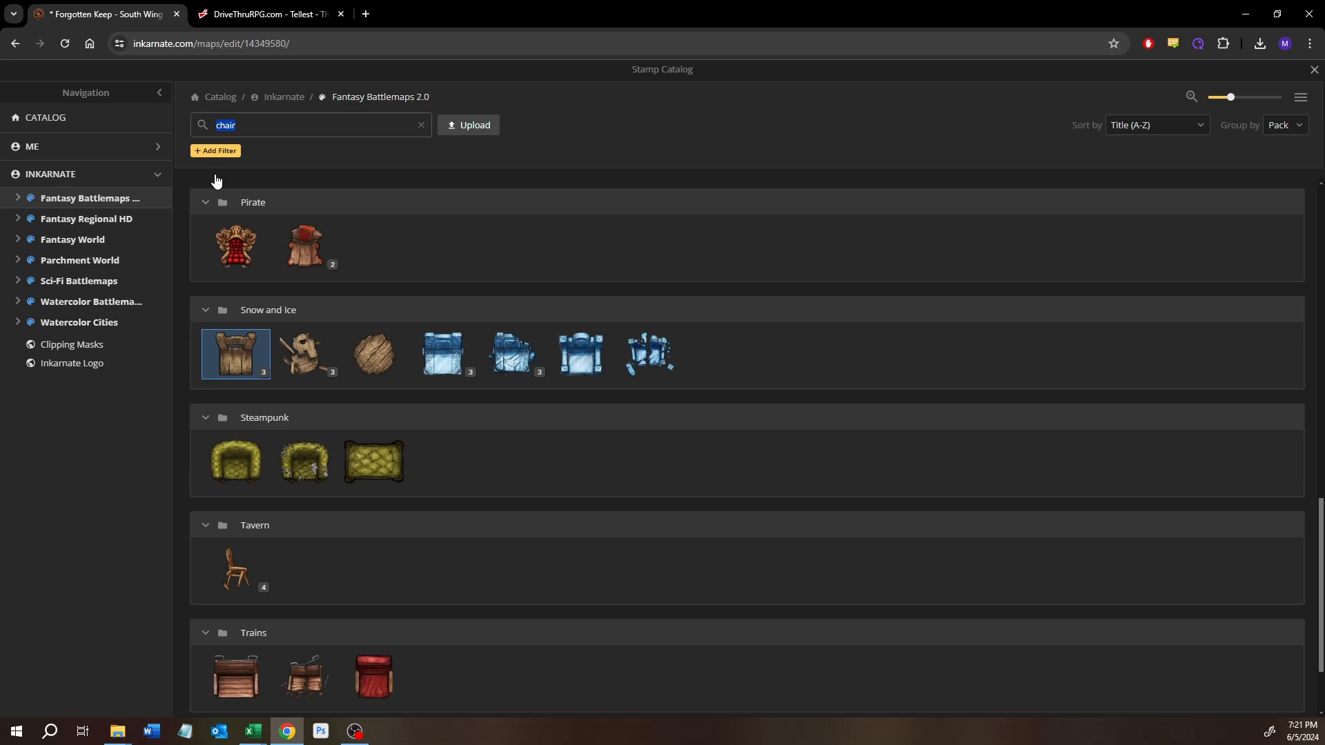
type("mug")
key("Return")
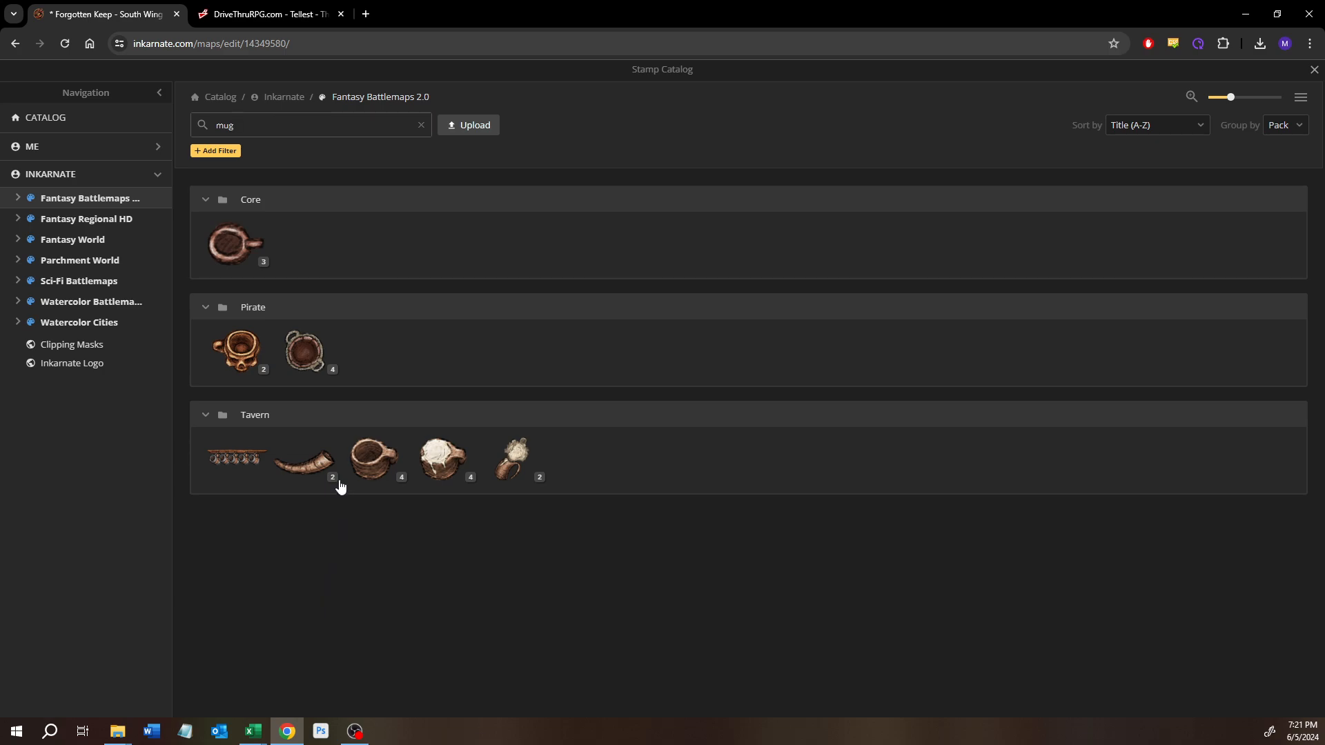
left_click(366, 471)
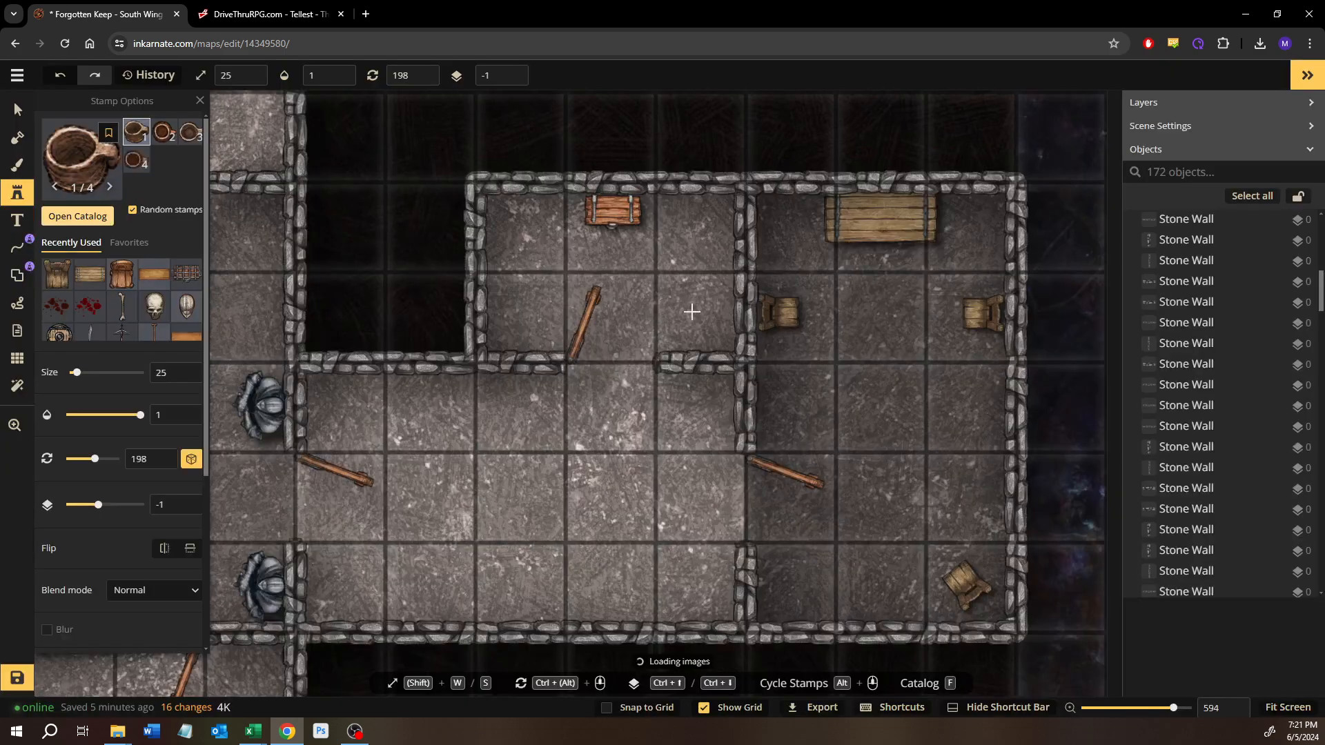
Step: Turn off random rotation, place an Empty Mug on the east end of the Rustic Nordic Table, and rotate it to 354
scroll(689, 310, "up", 5)
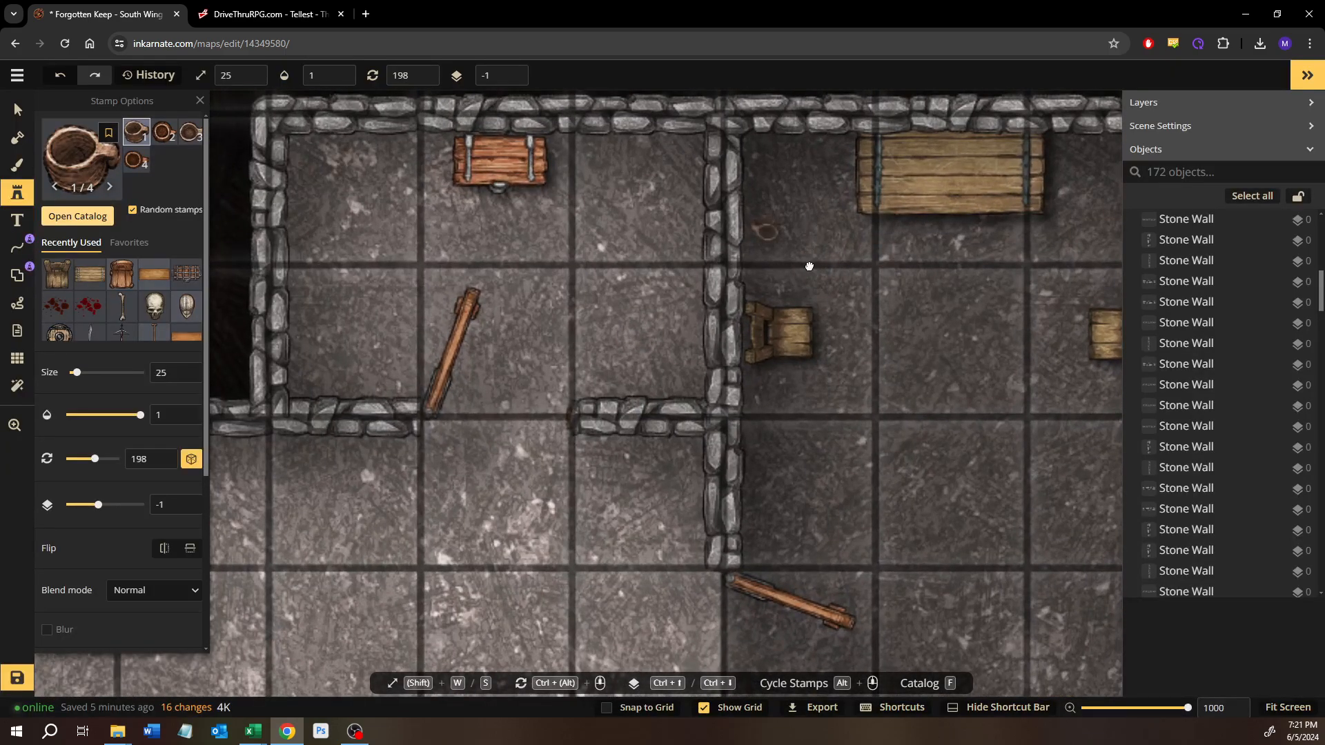
left_click_drag(809, 254, 695, 342)
left_click(582, 337)
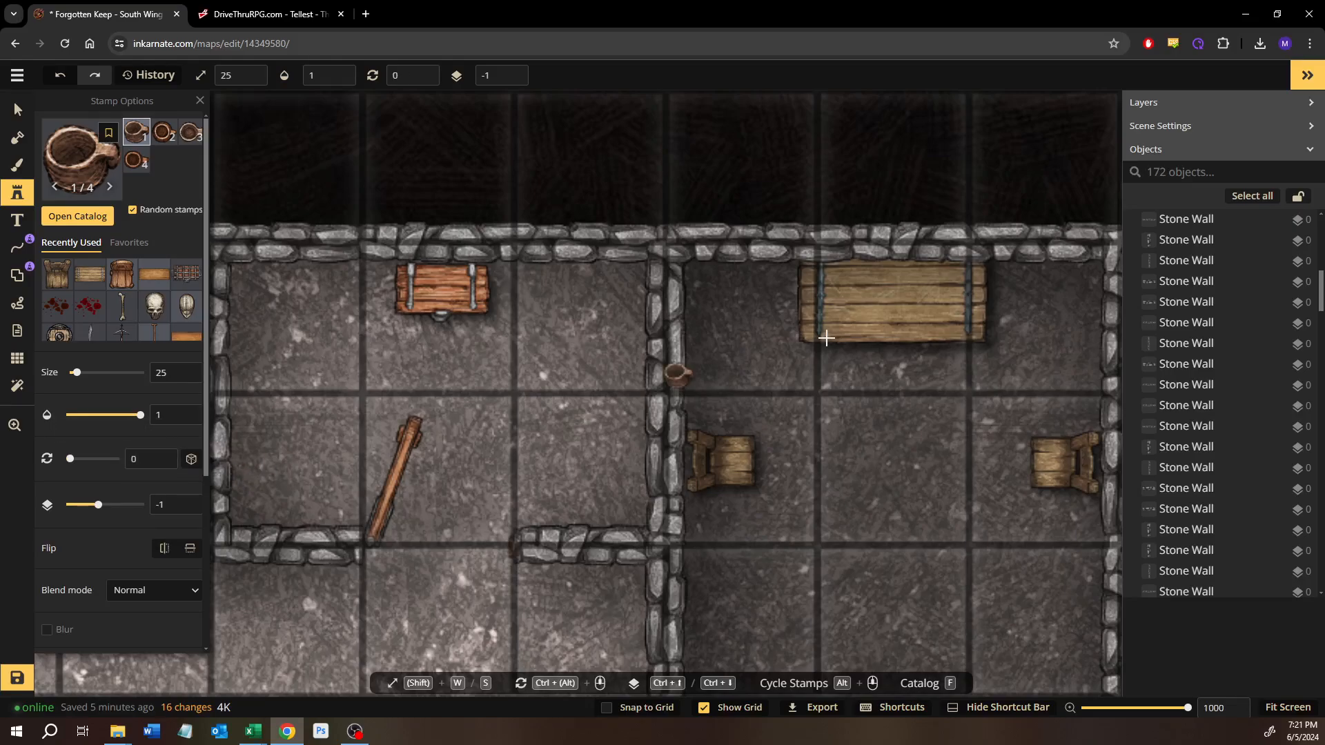
left_click(955, 314)
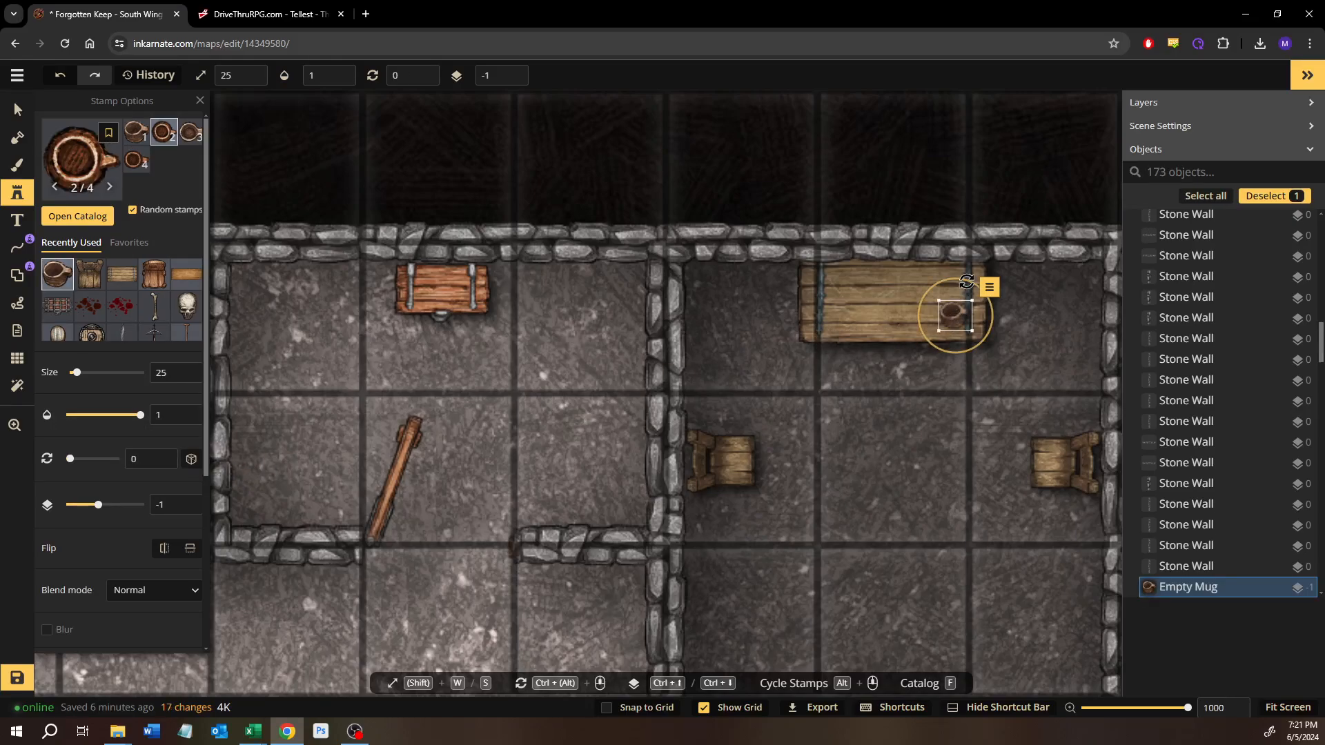
mouse_move(966, 281)
left_mouse_down()
mouse_move(951, 280)
mouse_move(959, 317)
mouse_move(980, 294)
left_mouse_up()
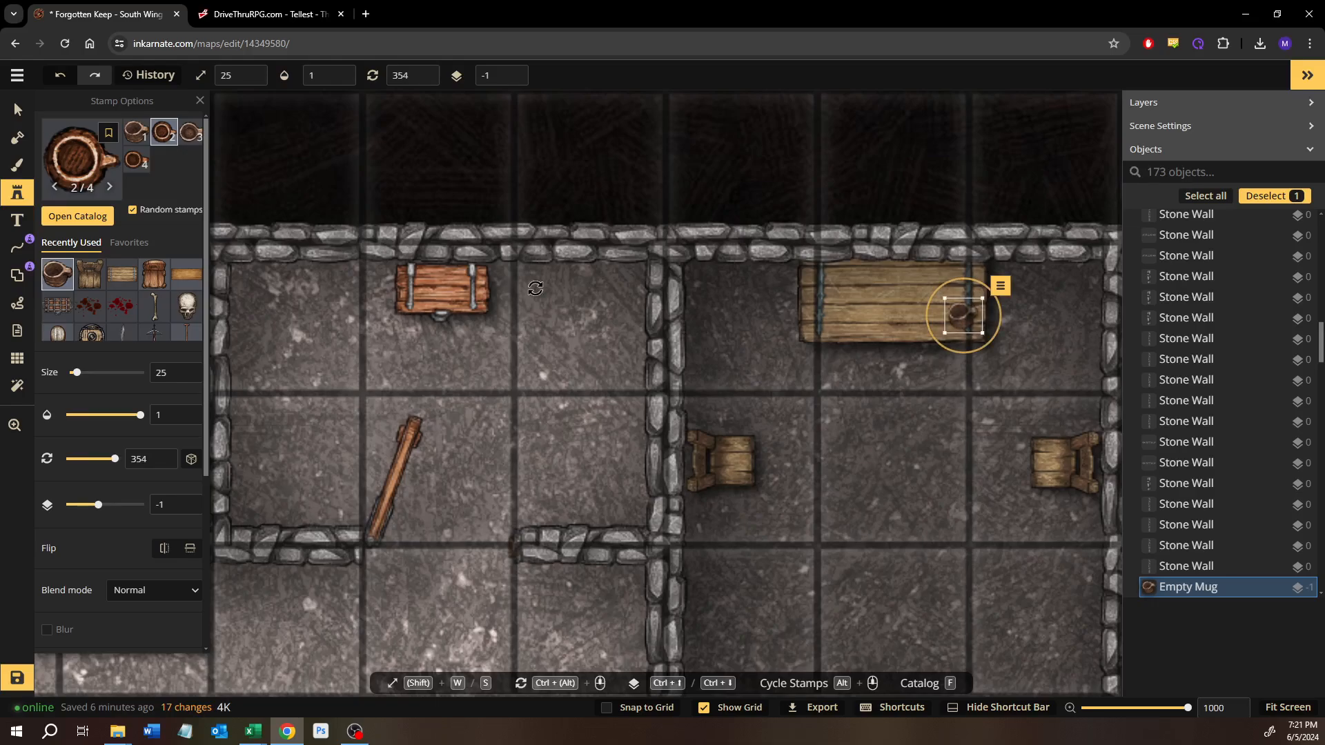
Step: Place the fourth Empty Mug variant near the table's southwest corner and rotate it to 175
left_click(143, 163)
left_click(838, 337)
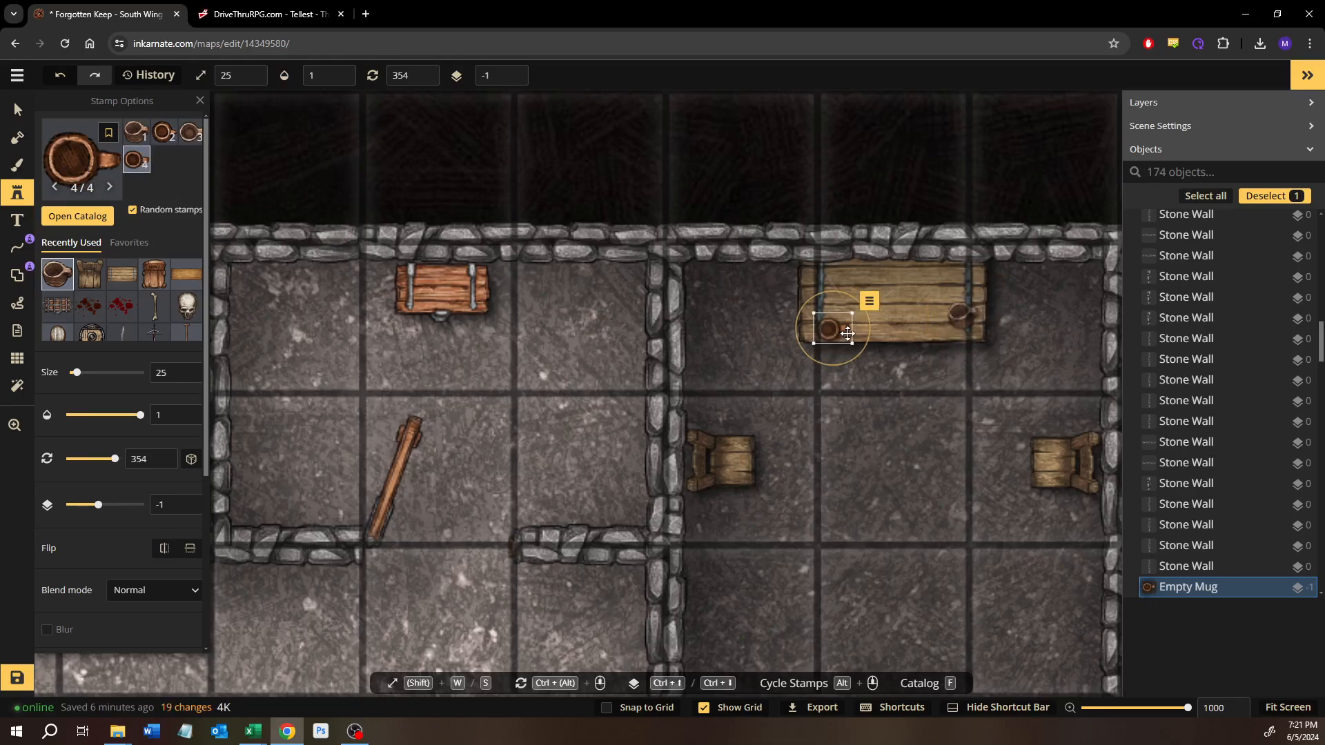
left_click_drag(835, 293, 820, 445)
left_click_drag(844, 343, 831, 339)
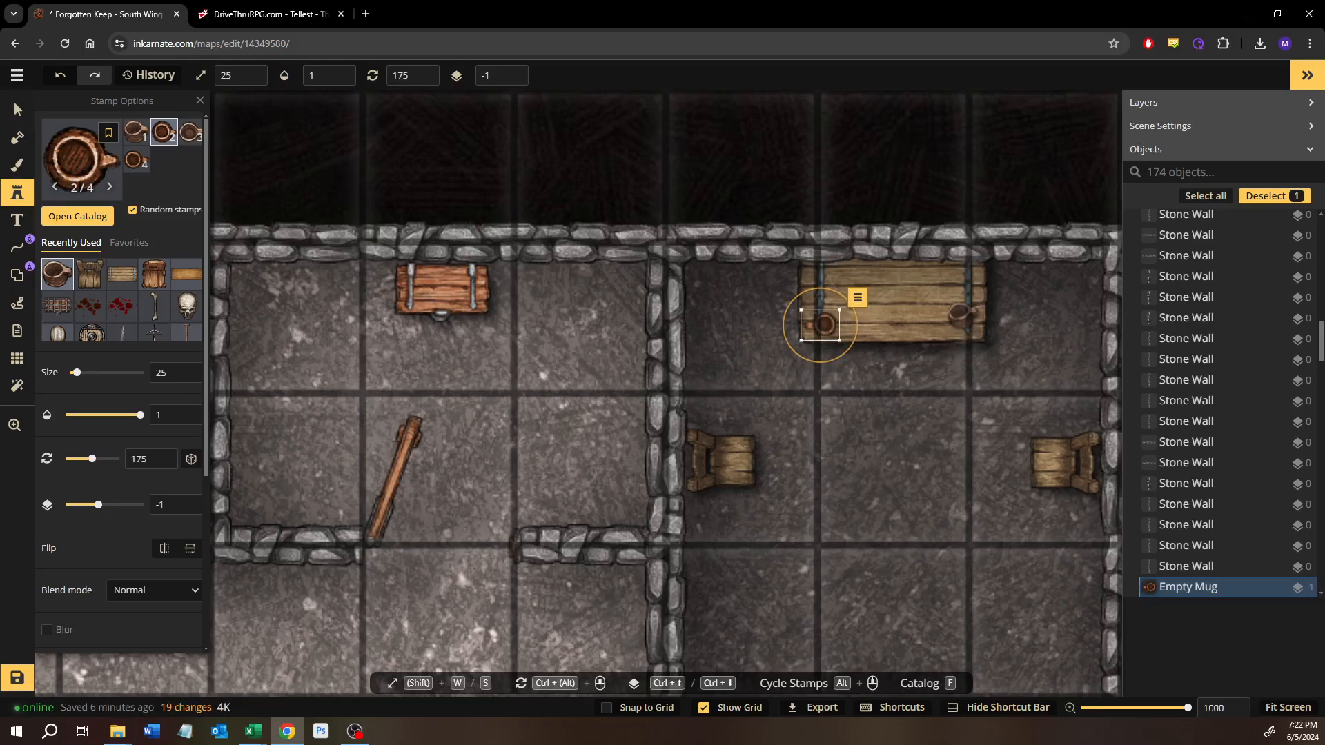
Step: Search the stamp catalog for food and choose the third plate variant of the Farmstead pack's Eaten Dinner
left_click(58, 217)
type("fo")
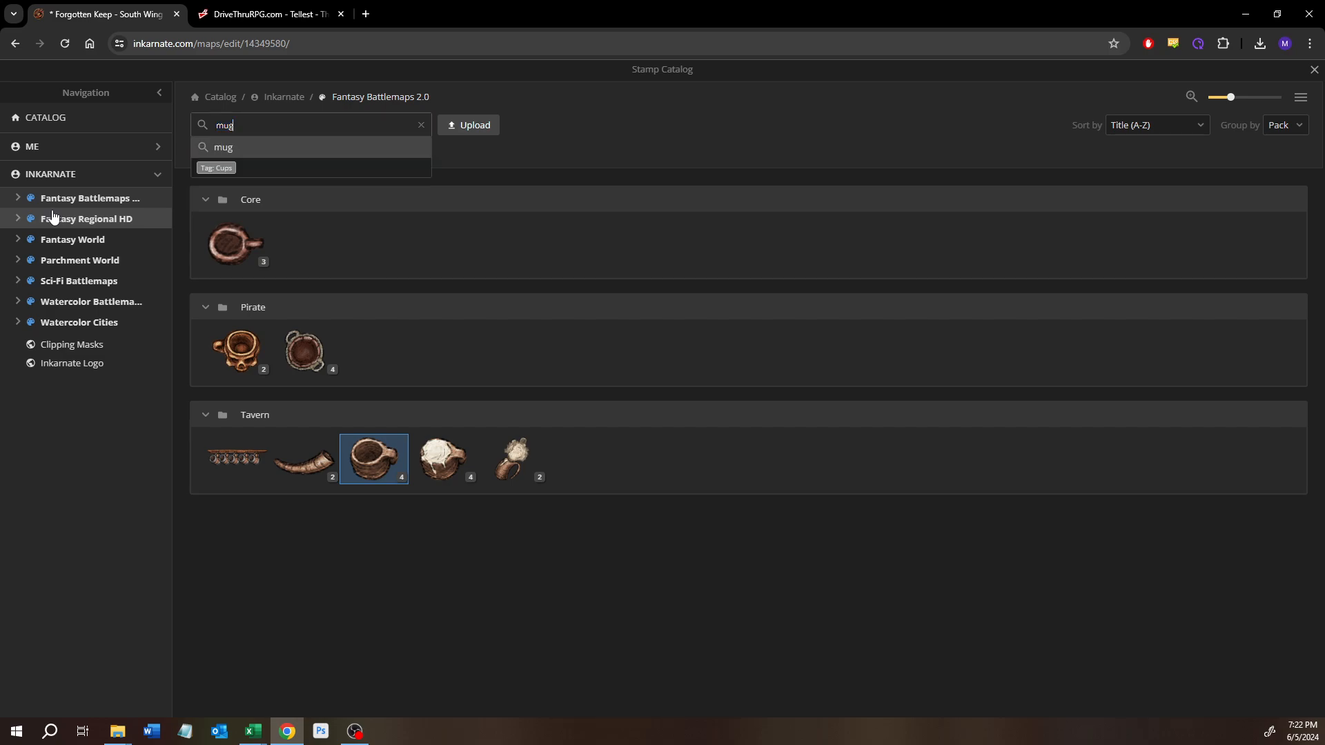
type("od")
key("Return")
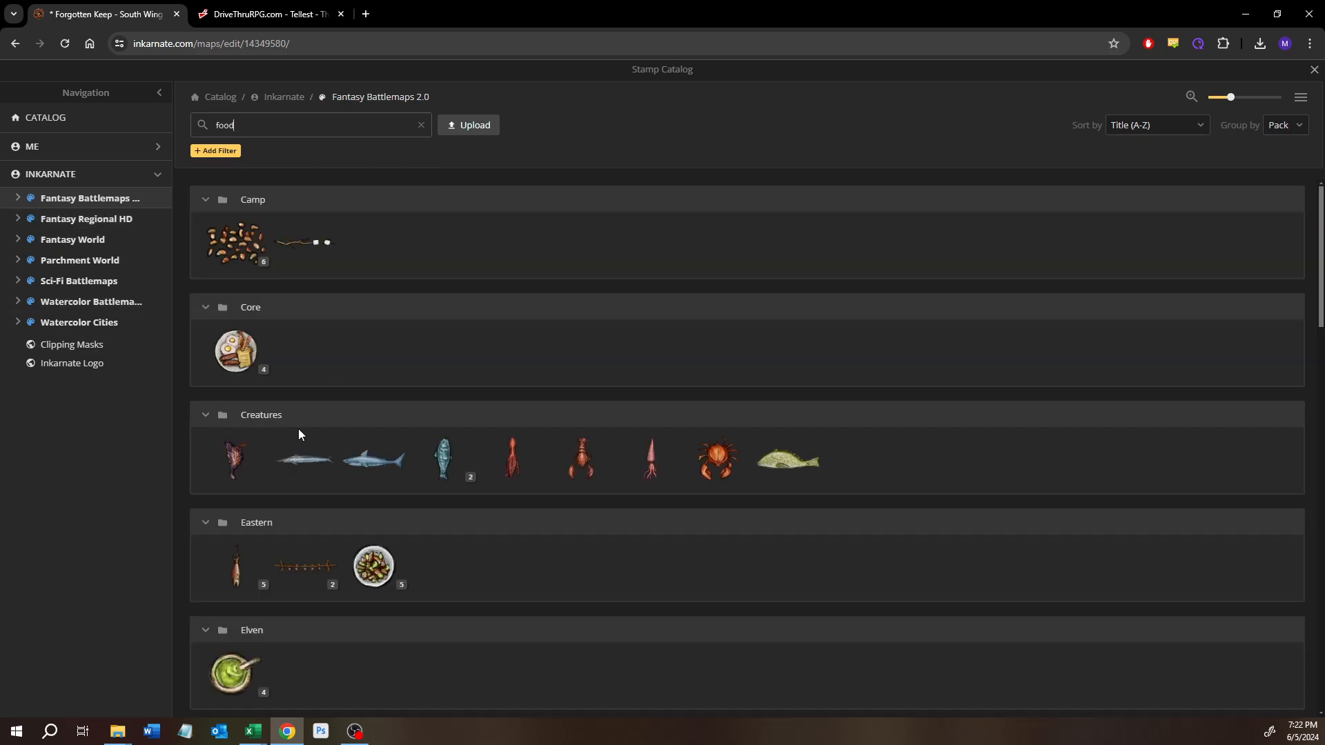
scroll(302, 469, "down", 3)
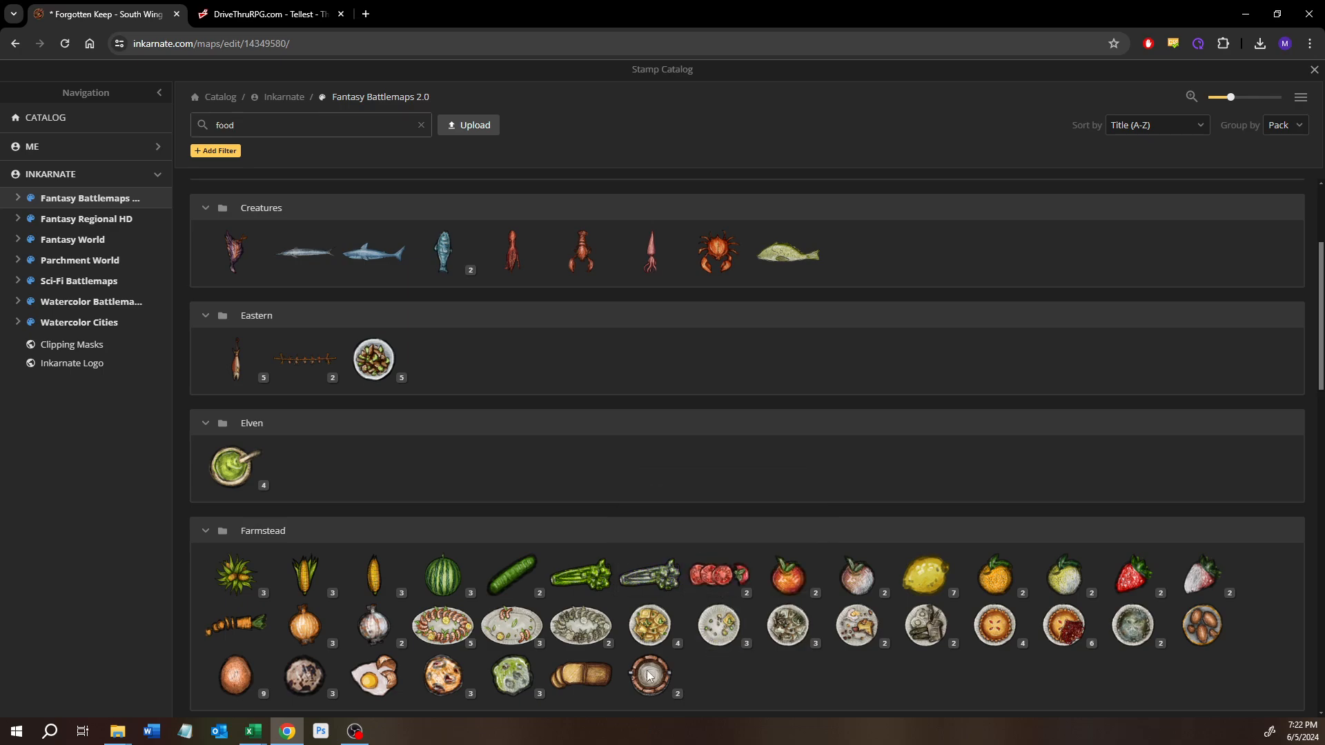
left_click(737, 646)
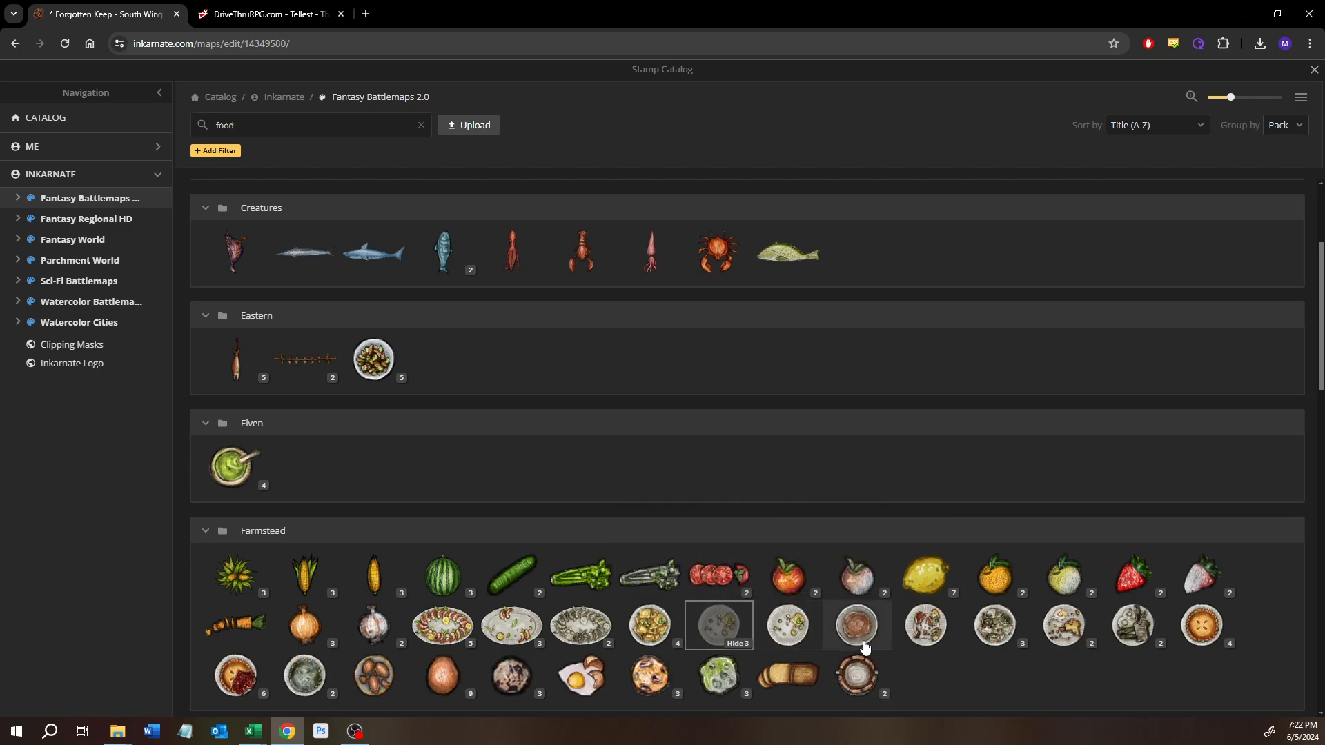
left_click(926, 625)
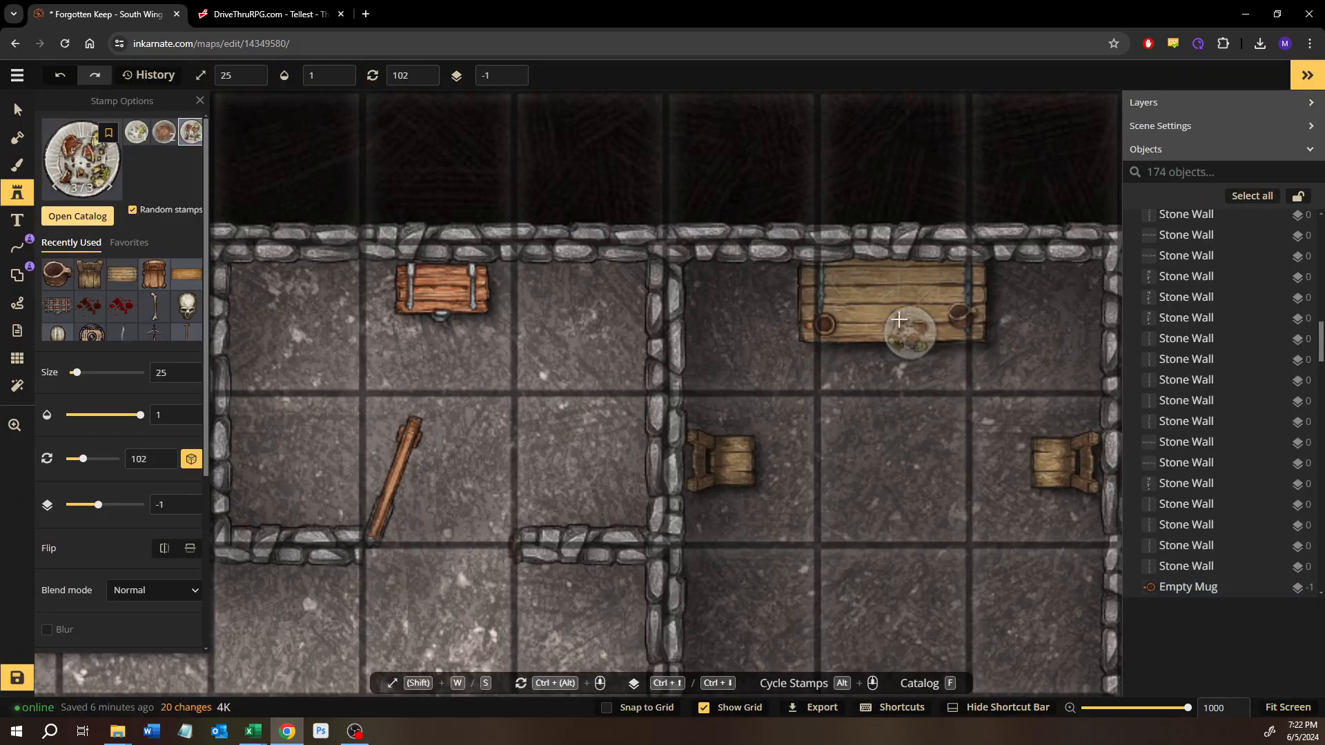
Step: Place the Eaten Dinner plate in the middle of the Rustic Nordic Table and reduce its size to 20
left_click(892, 303)
key("s")
key("s")
key("s")
key("s")
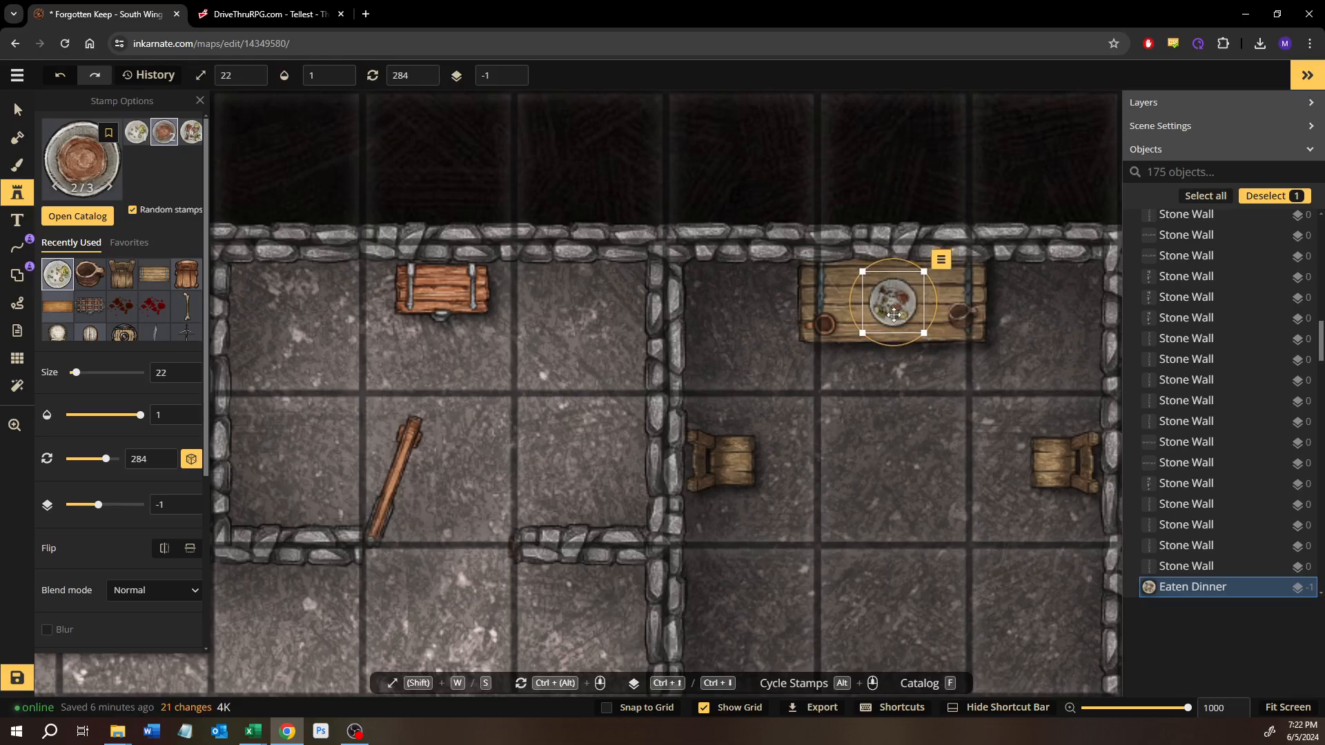
left_click_drag(892, 308, 889, 311)
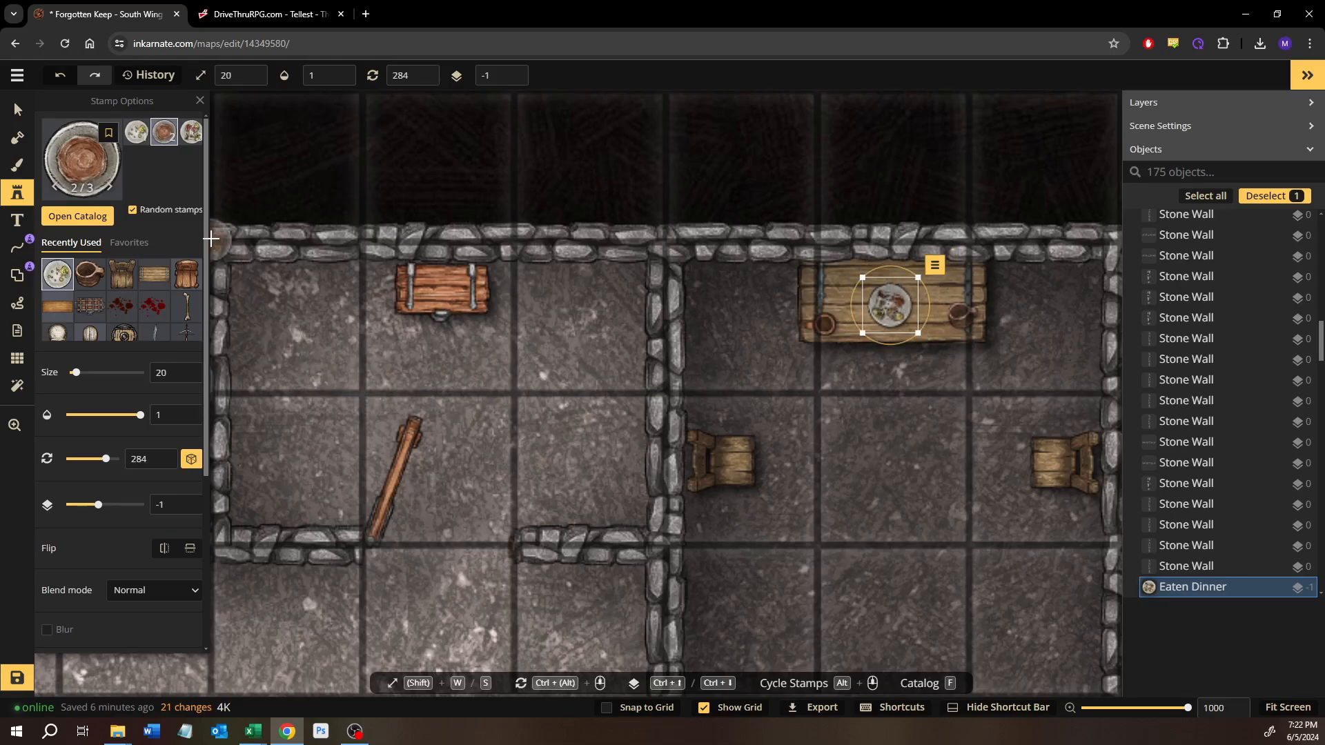
Step: Delete the open wooden door at the south entrance of the small room that holds the chest
left_click(18, 111)
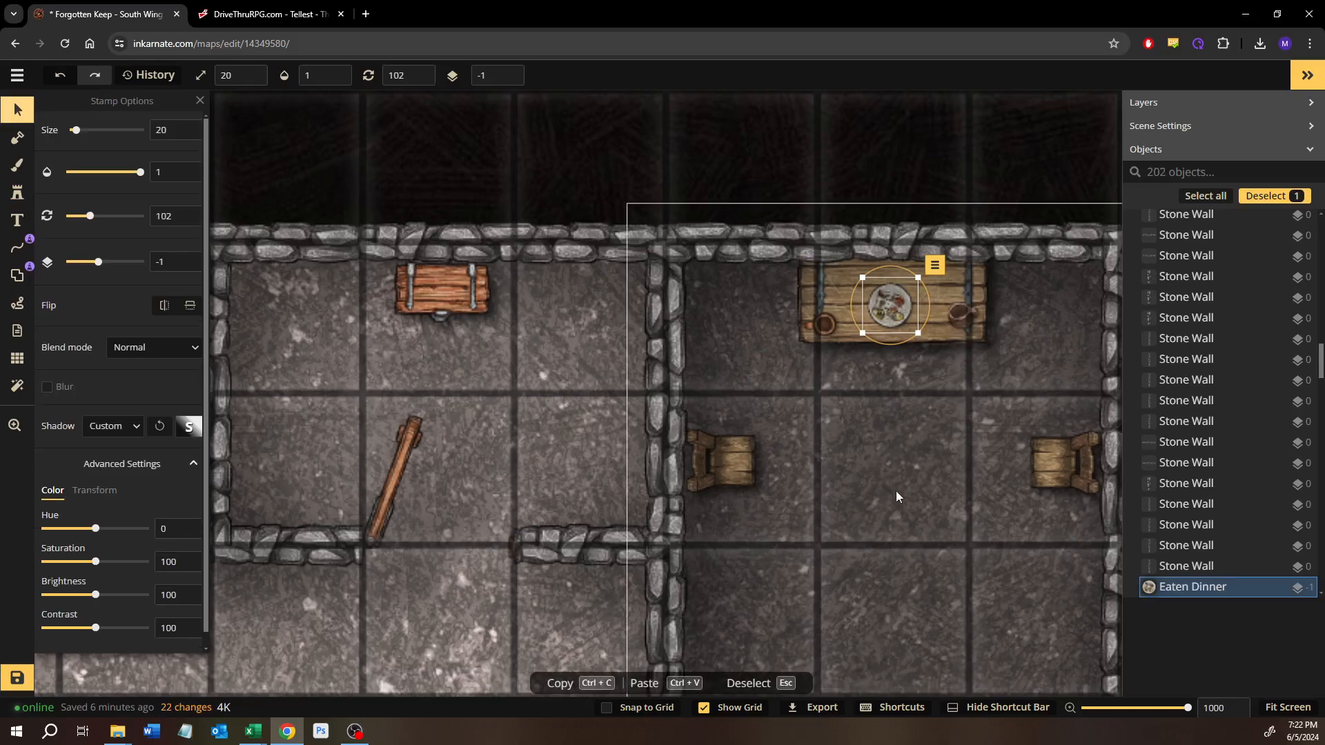
left_click(896, 491)
left_click_drag(792, 506, 640, 228)
scroll(793, 490, "down", 3)
left_click_drag(629, 508, 904, 494)
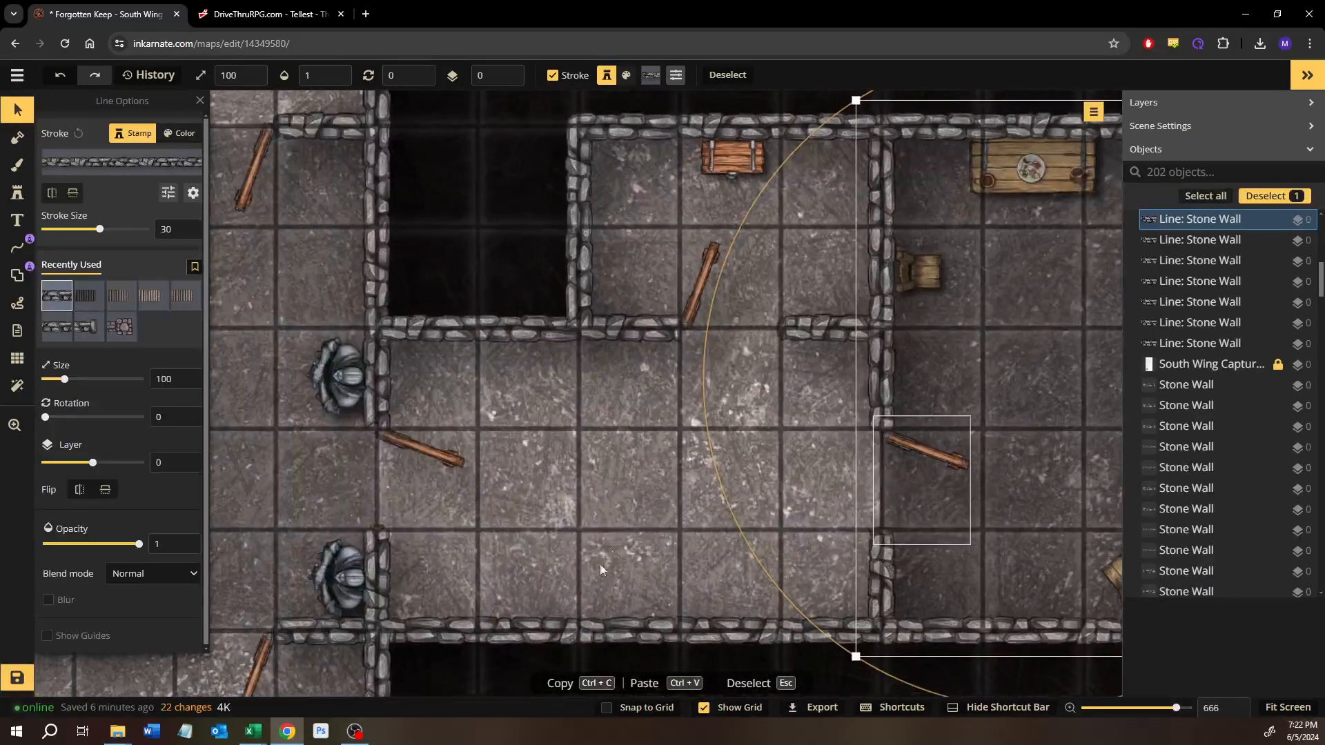
left_click(445, 517)
left_click_drag(445, 516, 984, 511)
left_click_drag(983, 462, 763, 516)
scroll(801, 524, "down", 3)
left_click_drag(789, 516, 748, 491)
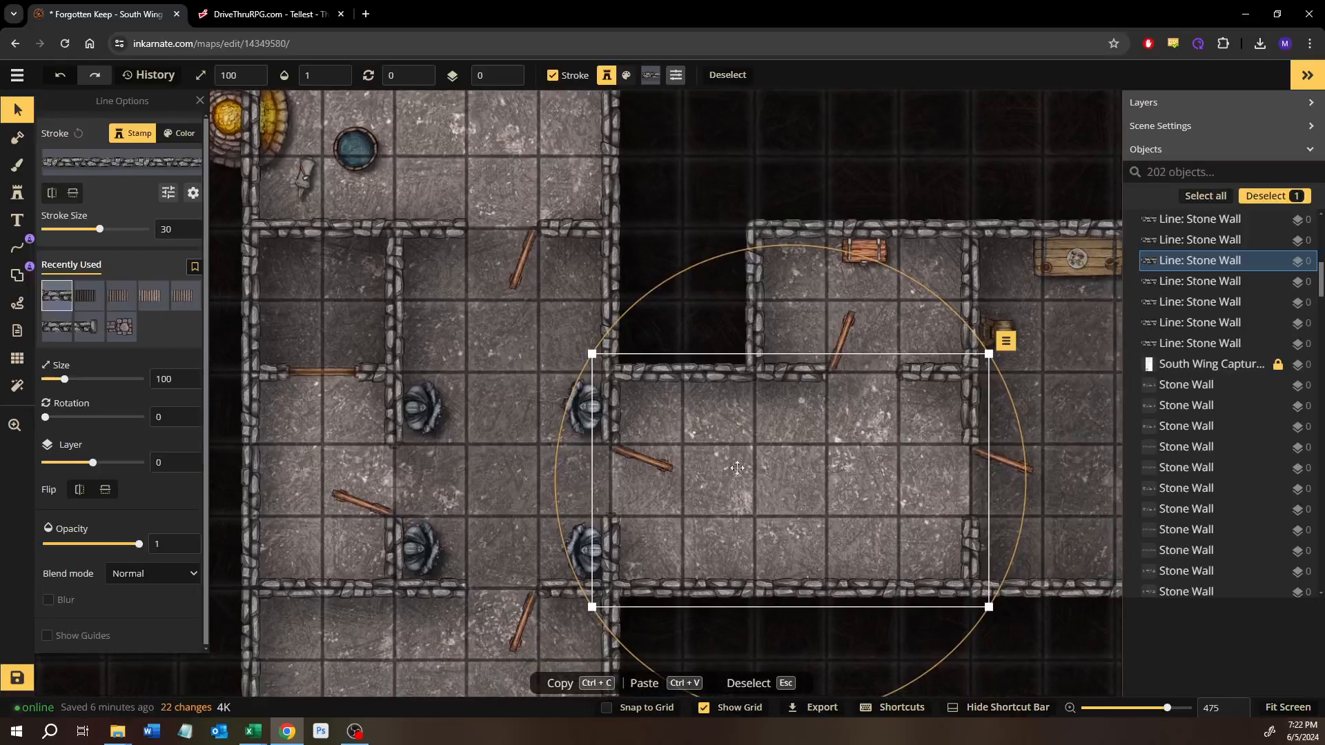
left_click(844, 336)
key("Delete")
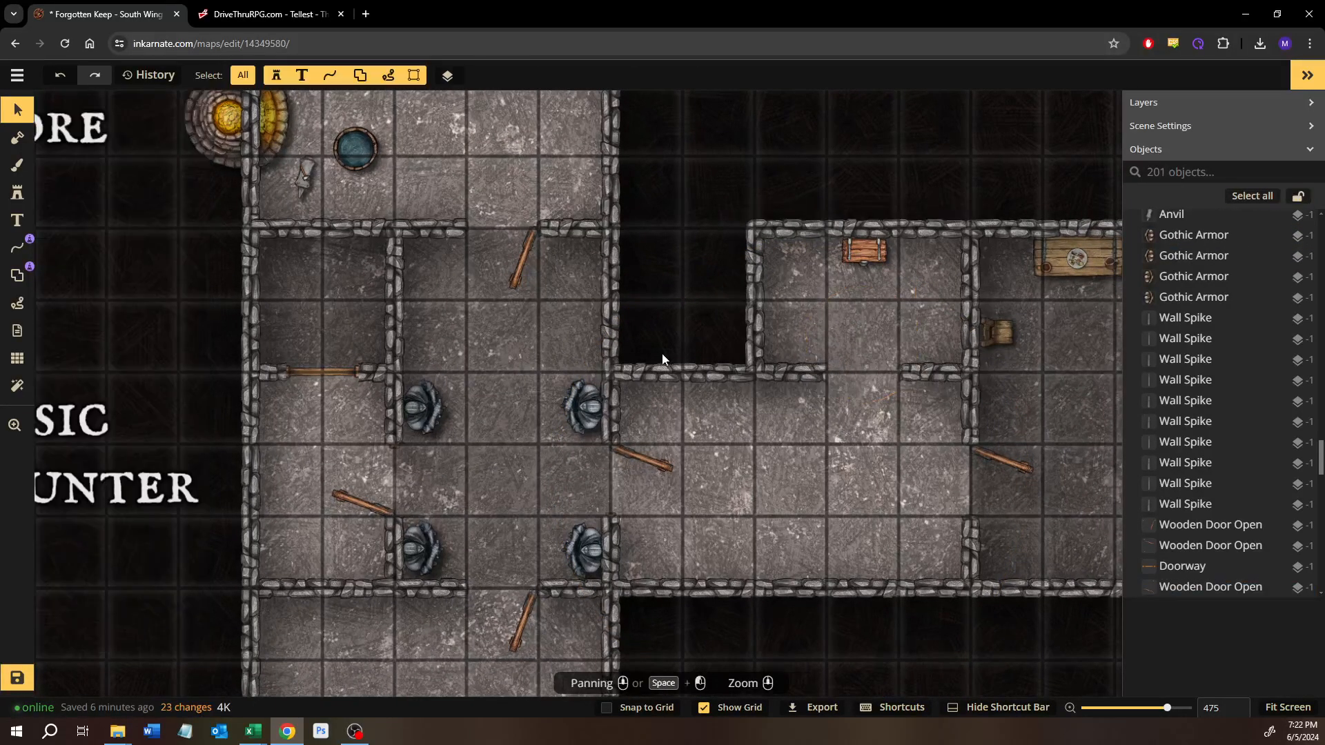
Step: Copy the Doorway from the small western room into the gap in the chest room's south wall
left_click(334, 371)
key("ctrl+c")
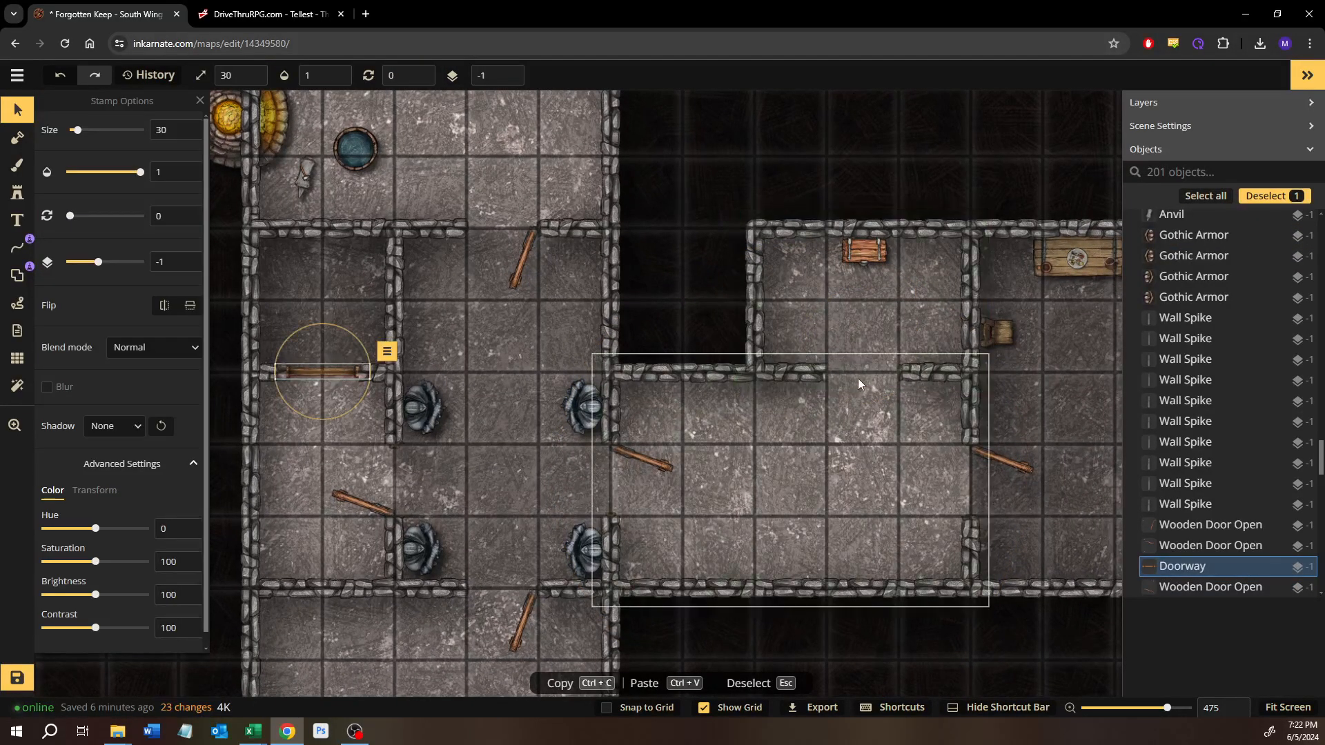
key("ctrl+v")
left_click_drag(853, 373, 863, 372)
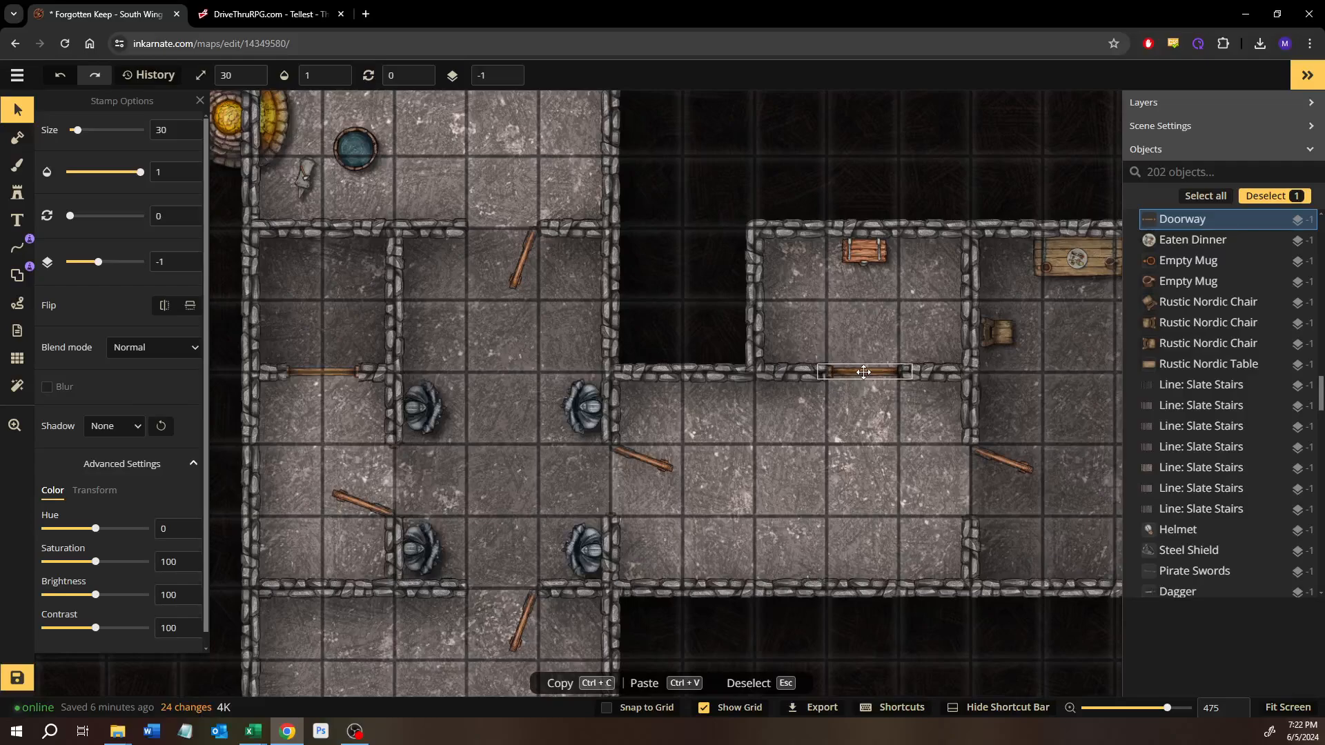
key("Escape")
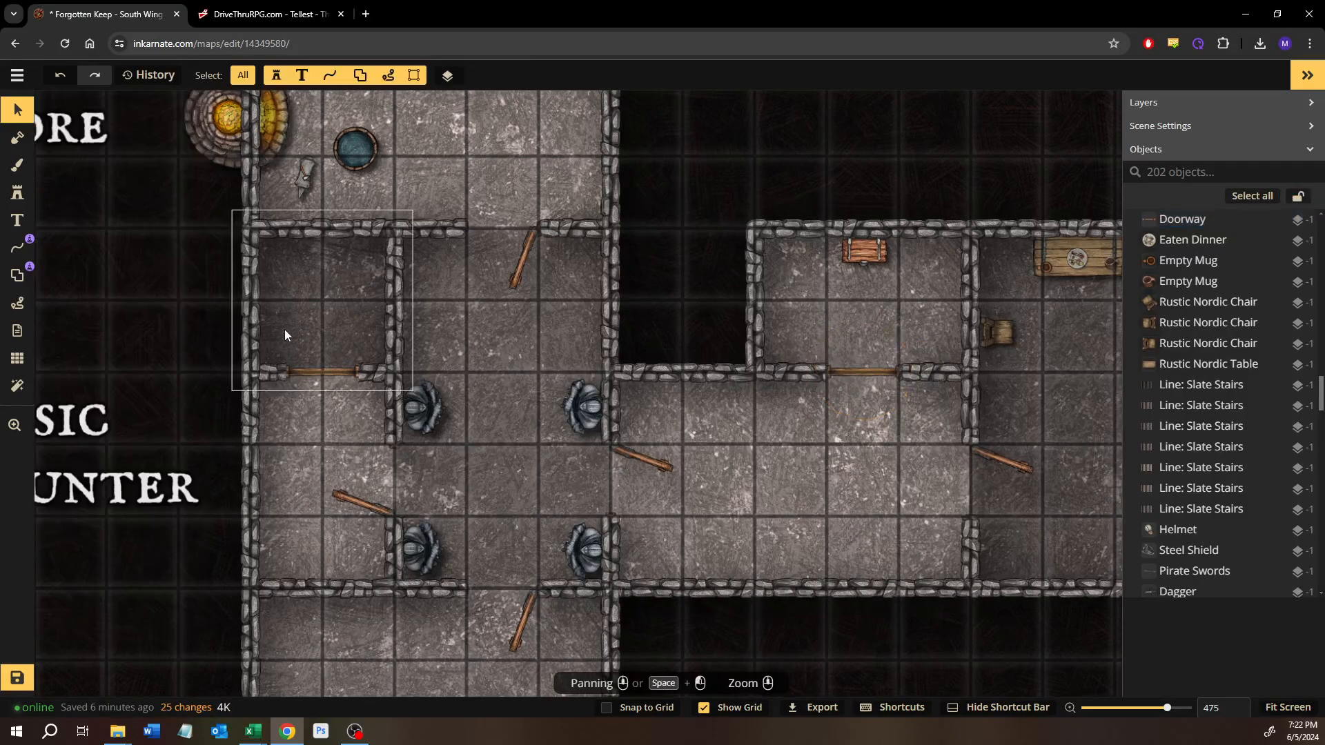
Step: Copy the chest into the northwest corner of the small western room and rotate the copy to 324
left_click(870, 251)
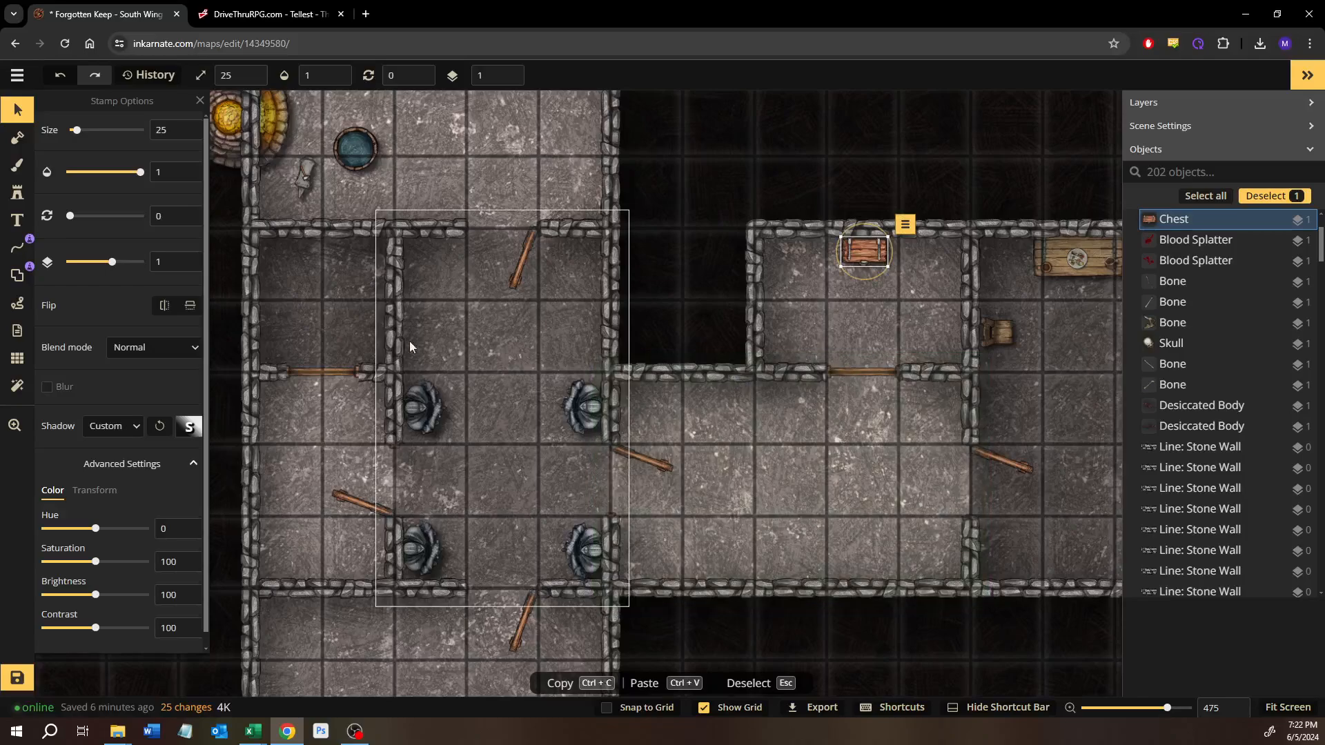
key("ctrl+v")
left_click_drag(313, 235, 290, 265)
left_click(685, 145)
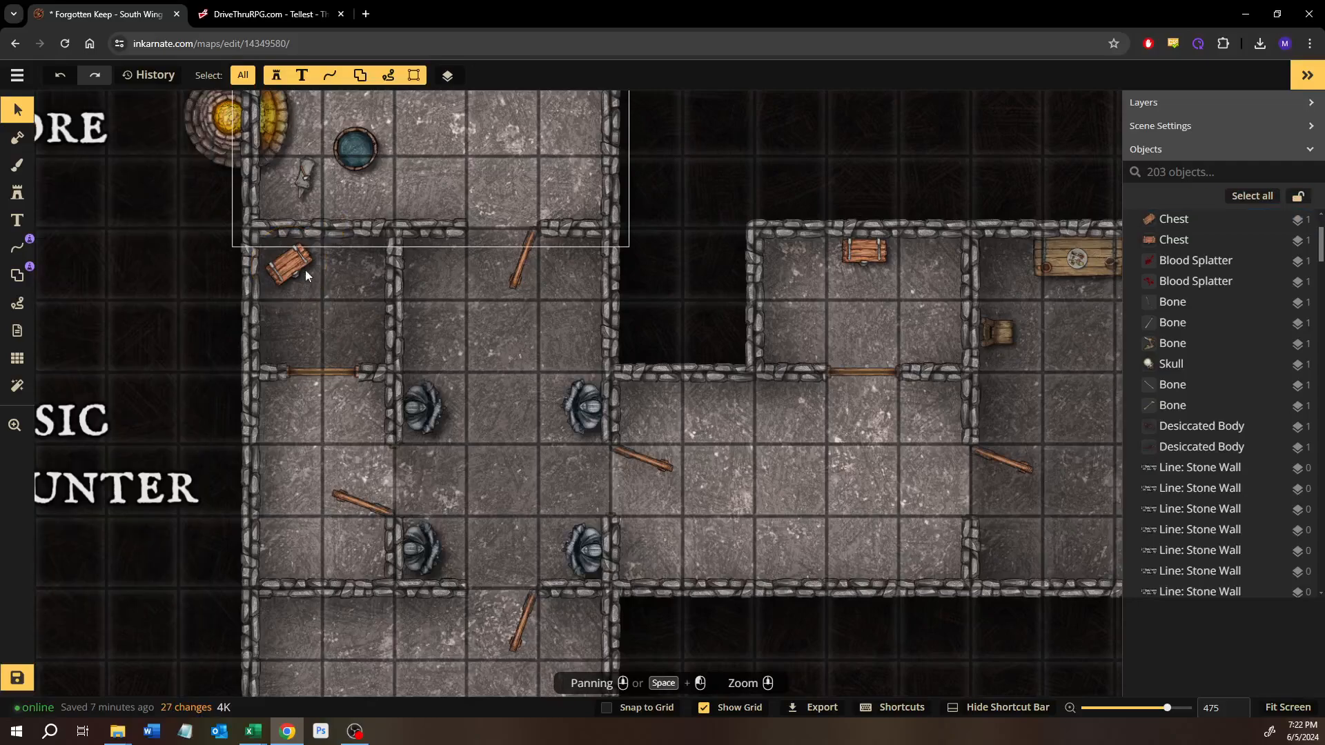
Step: Search the stamp catalog for barrel and choose the second variant of the Core pack's Barrel, seen from above
left_click(18, 193)
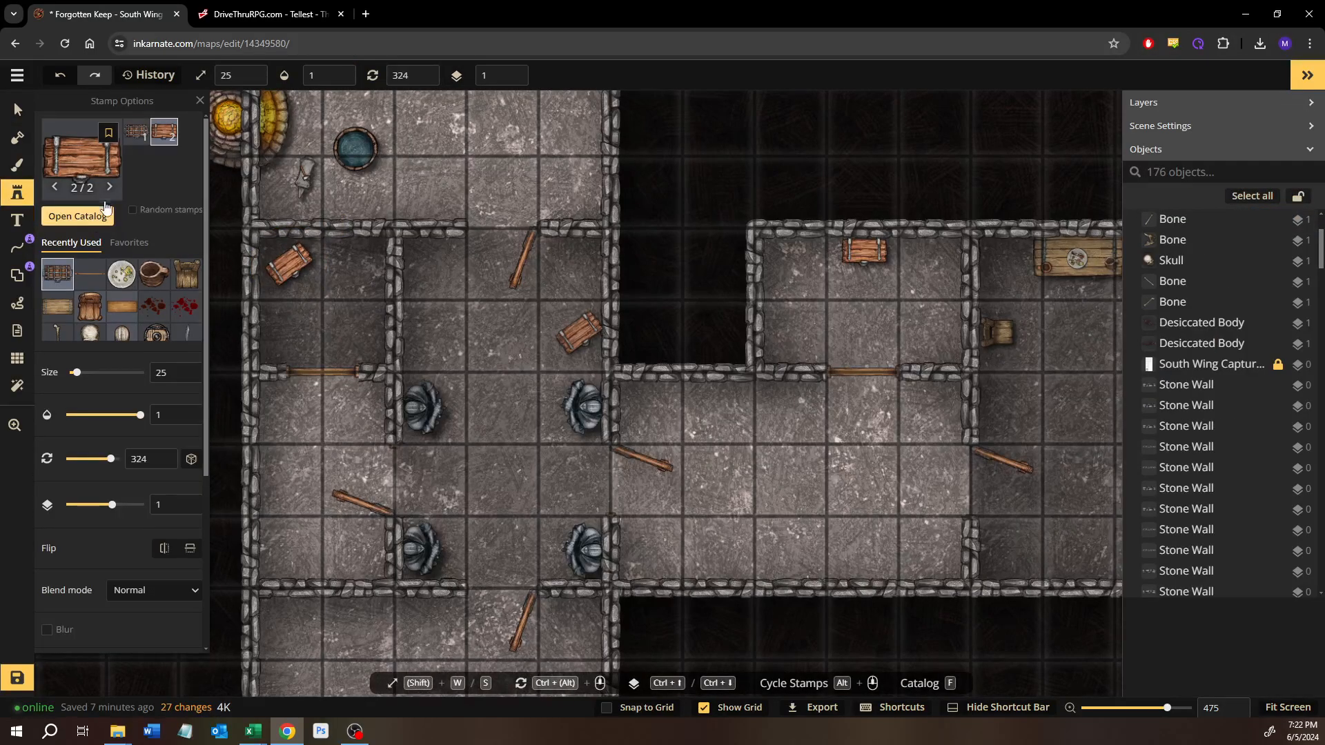
left_click(105, 208)
type("barrel")
key("Return")
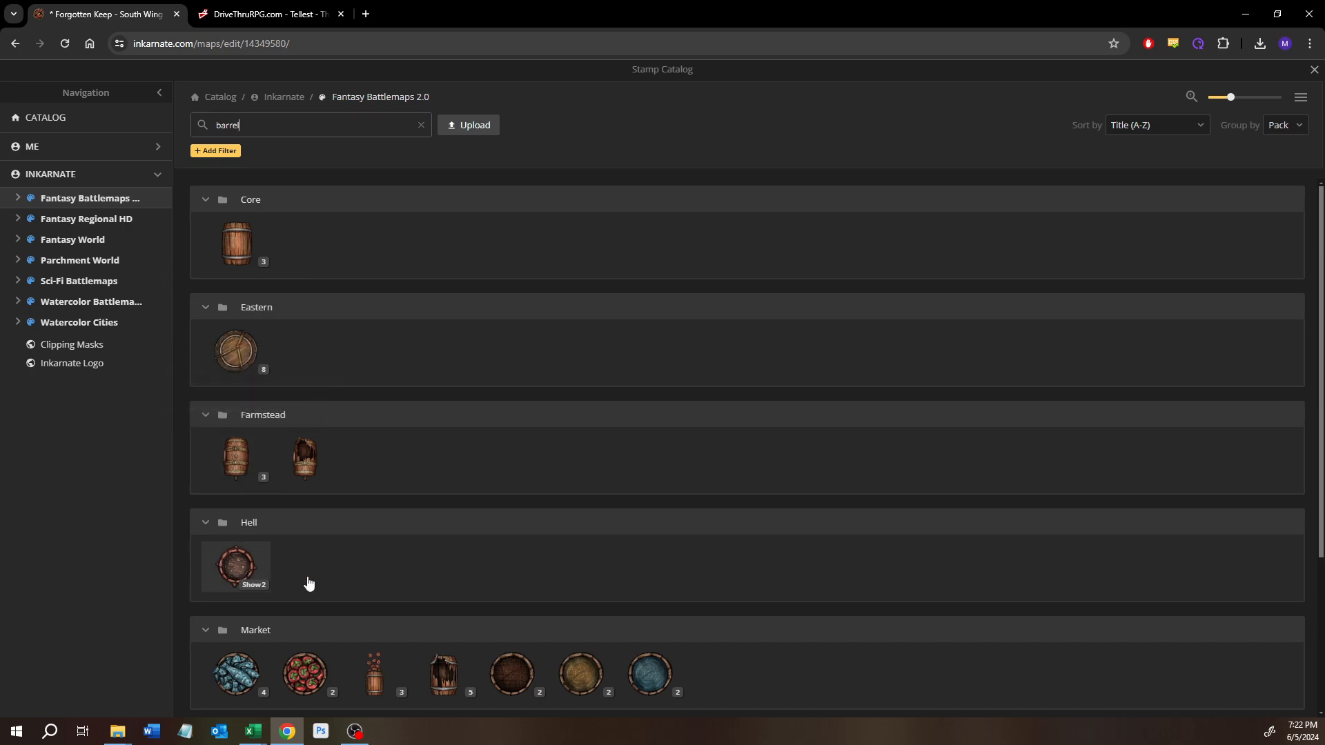
left_click(249, 273)
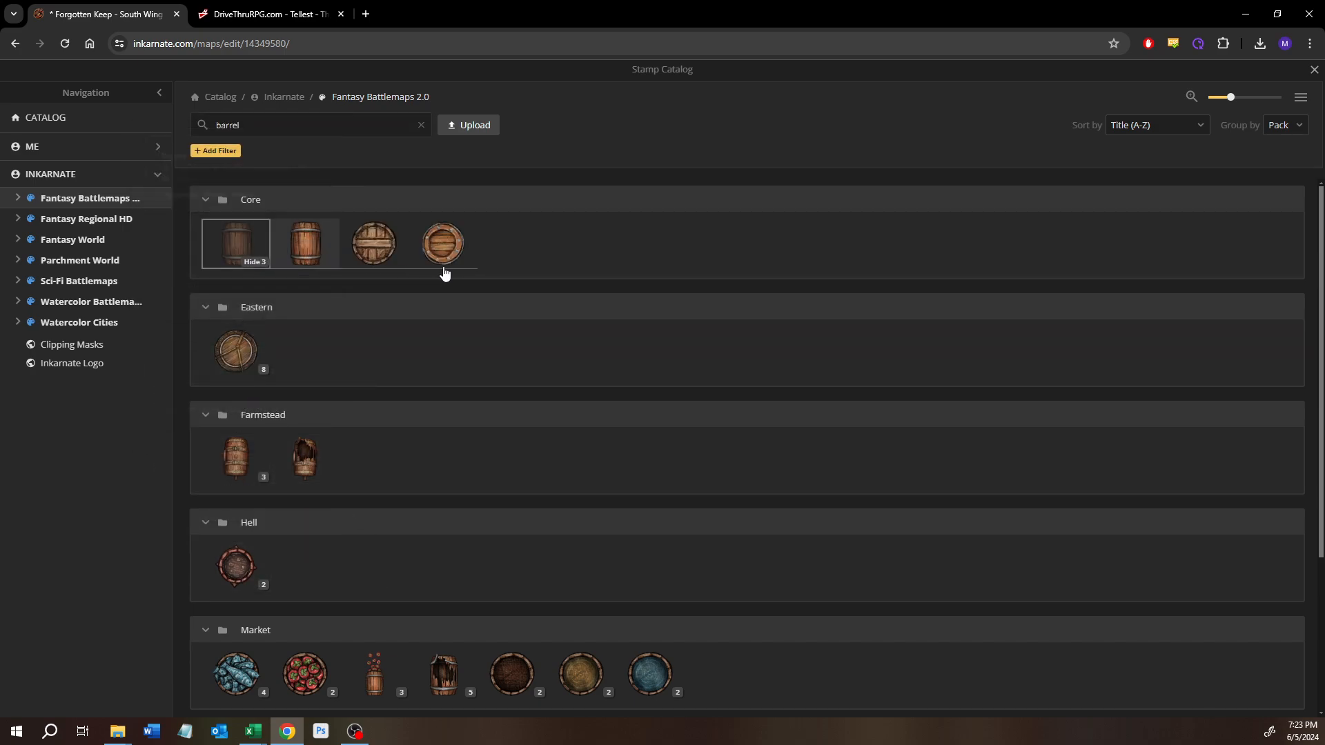
left_click(373, 245)
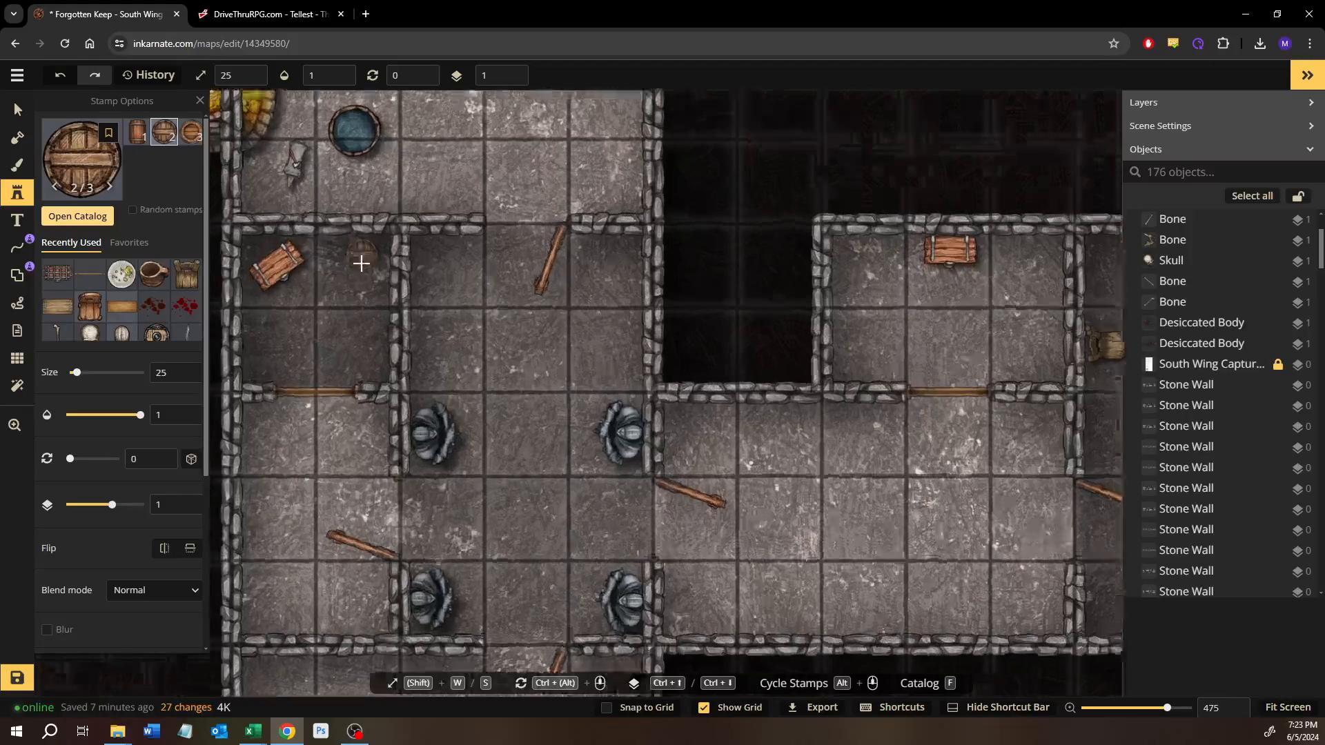
Step: Place two barrels in the small western room's northeast corner, rotating the upper one to 21 and the lower one to 2
scroll(361, 263, "up", 5)
left_click(380, 242)
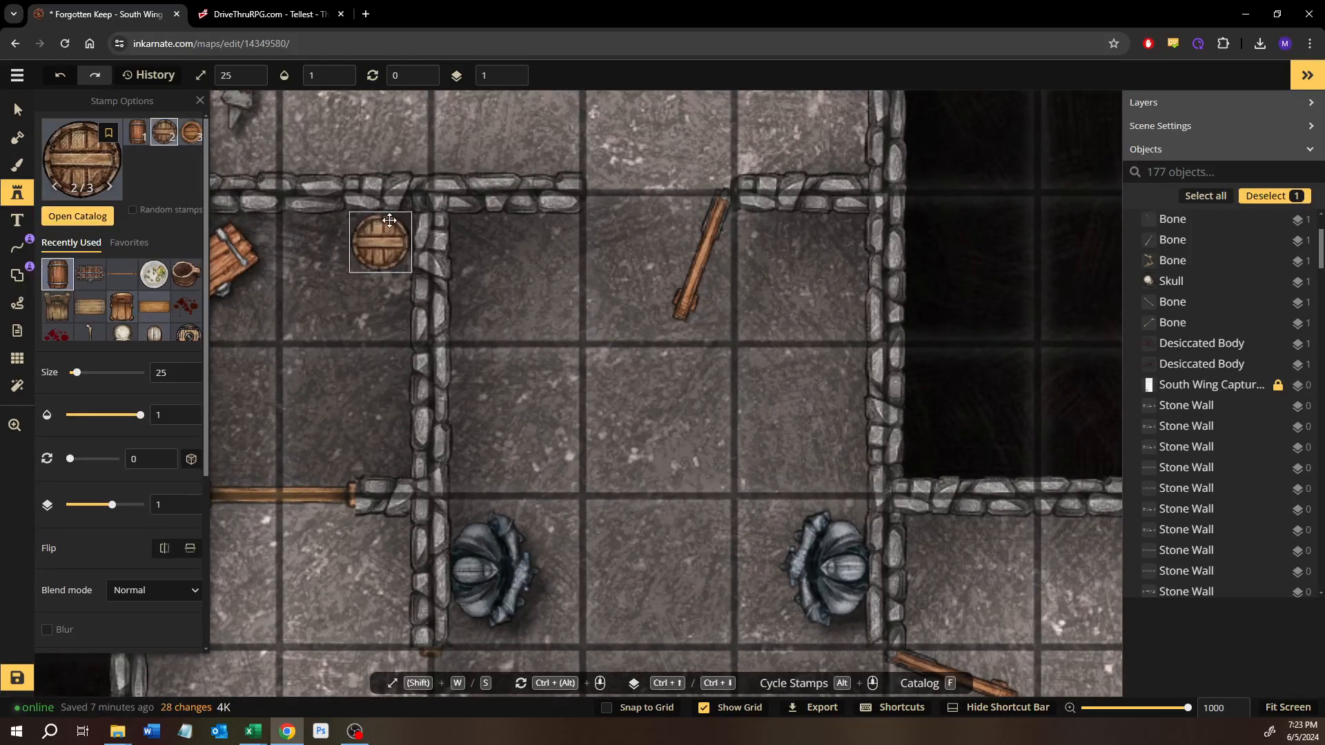
left_click_drag(405, 199, 418, 210)
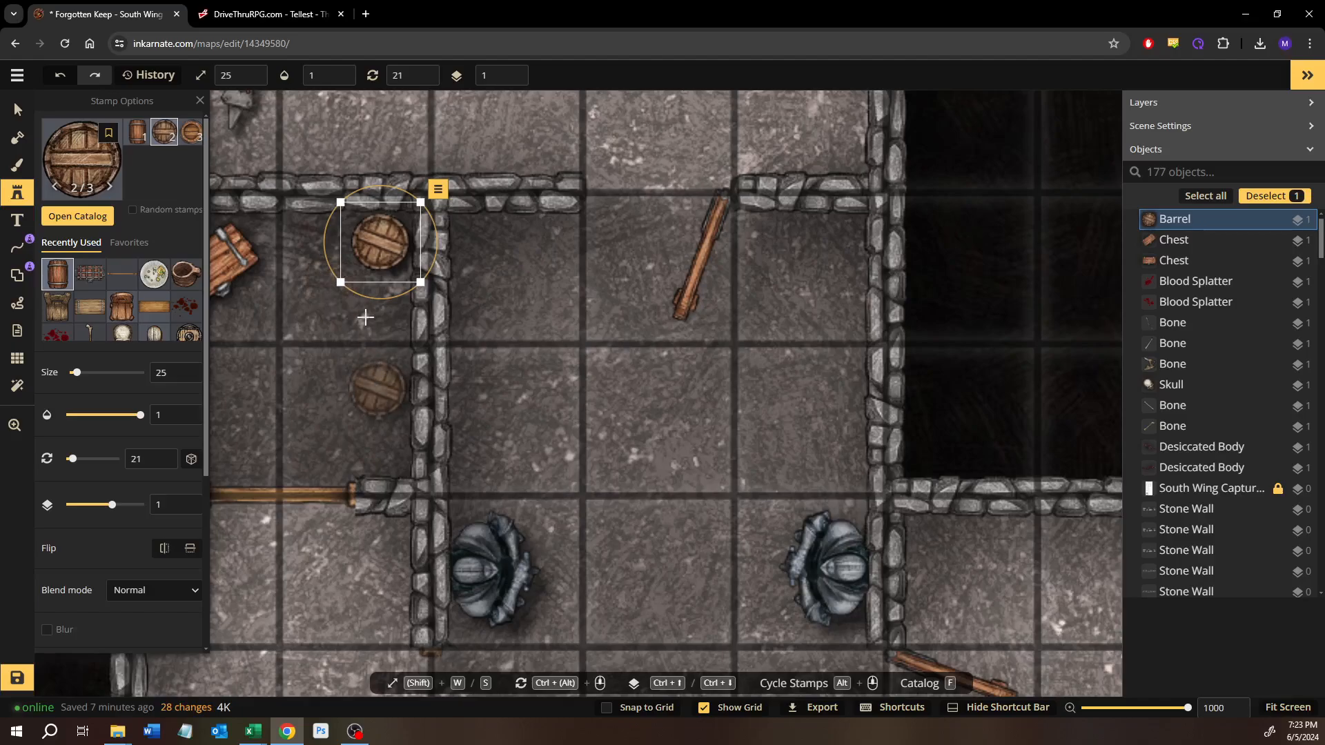
left_click_drag(368, 312, 511, 301)
left_click(432, 307)
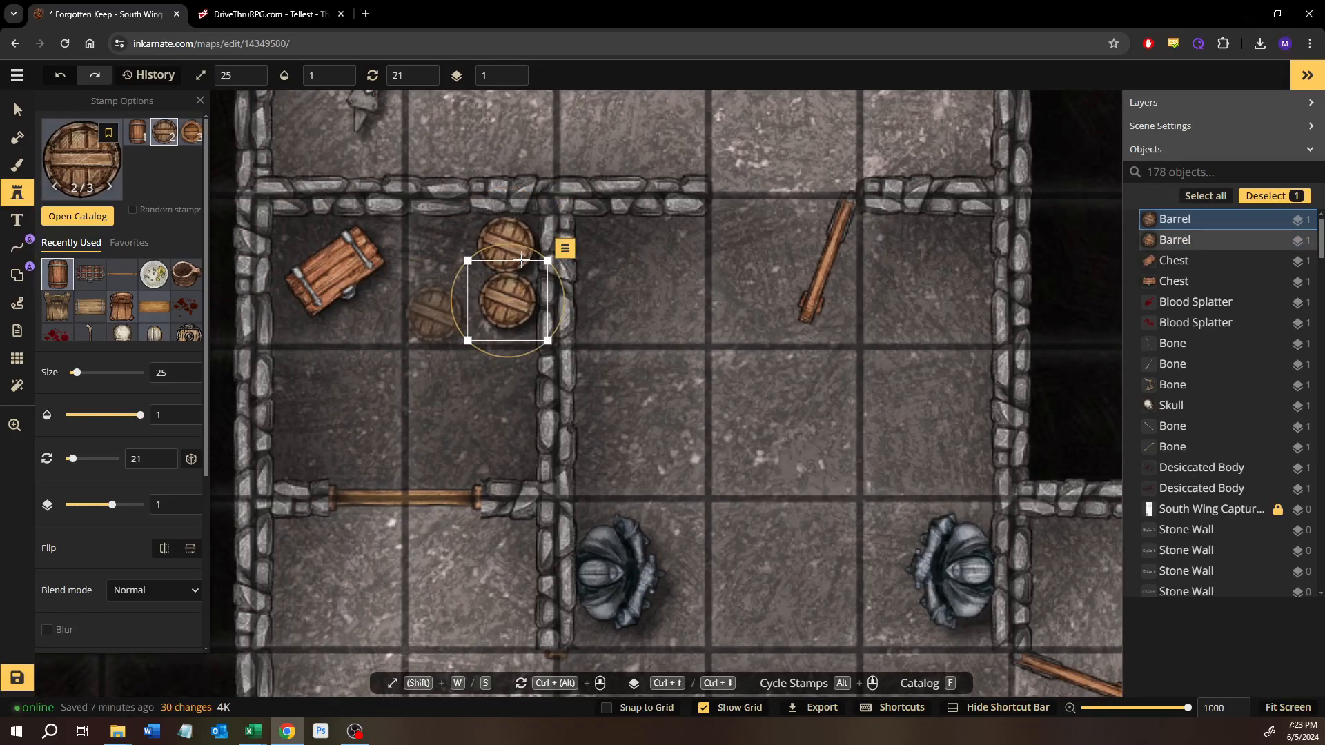
left_click_drag(523, 248, 505, 246)
left_click_drag(510, 290, 511, 296)
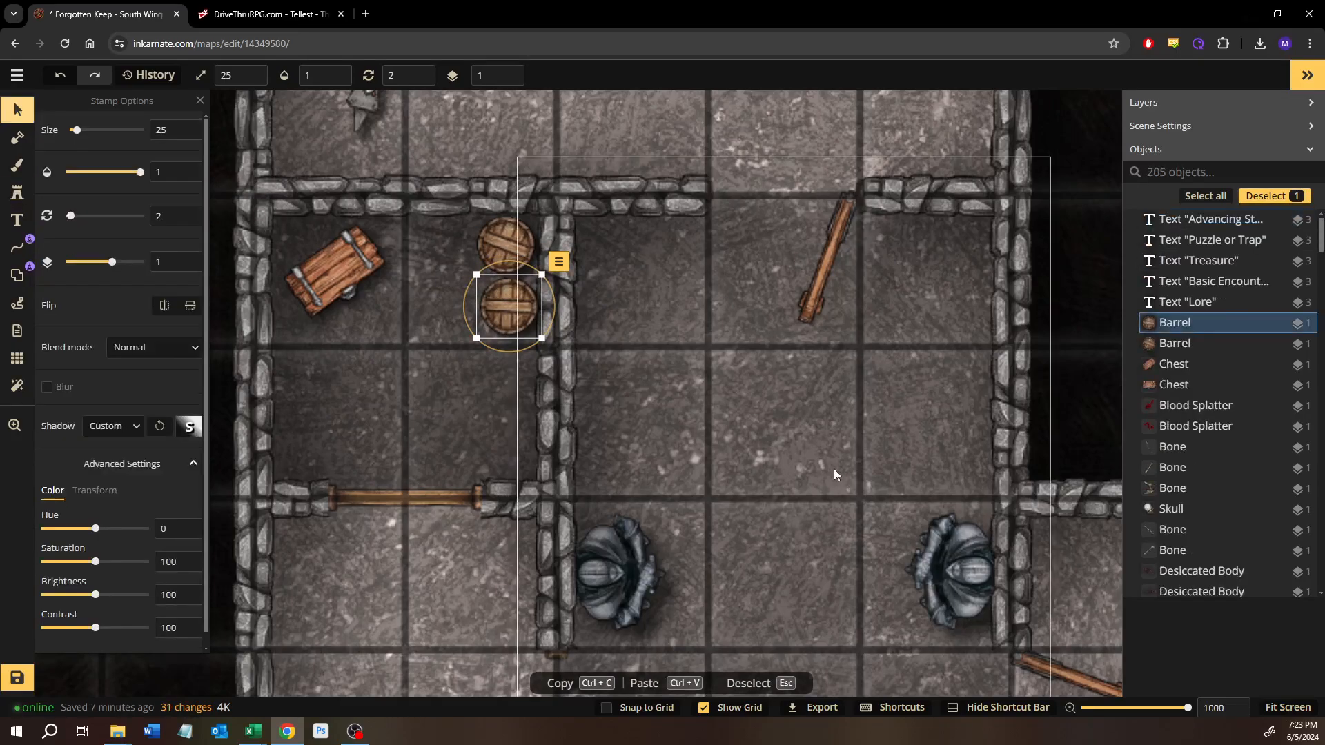
Step: Search the stamp catalog for crate and choose the Snow and Ice pack's first Frozen Crate
scroll(838, 463, "down", 5)
left_click(1045, 235)
left_click_drag(962, 468, 533, 325)
scroll(533, 324, "up", 1)
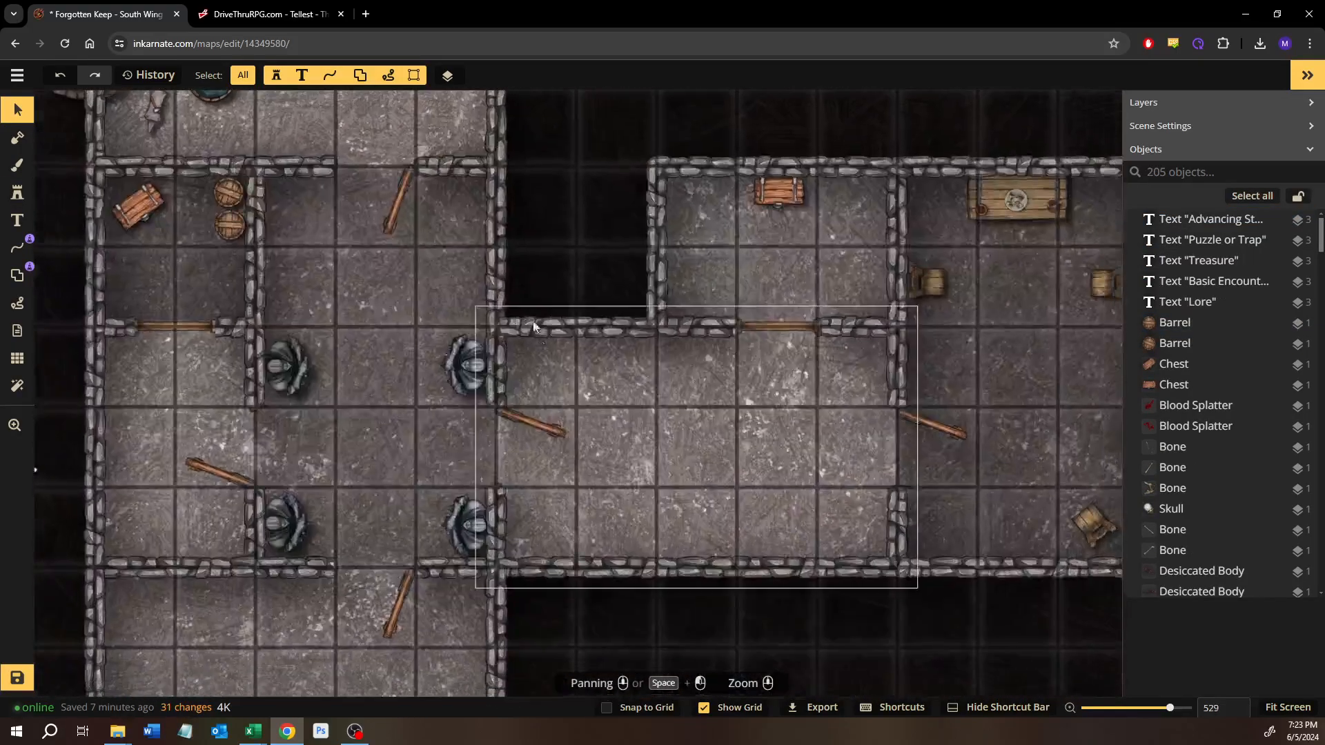
scroll(785, 399, "down", 3)
left_click_drag(791, 334, 609, 349)
scroll(685, 305, "up", 2)
scroll(686, 305, "up", 5)
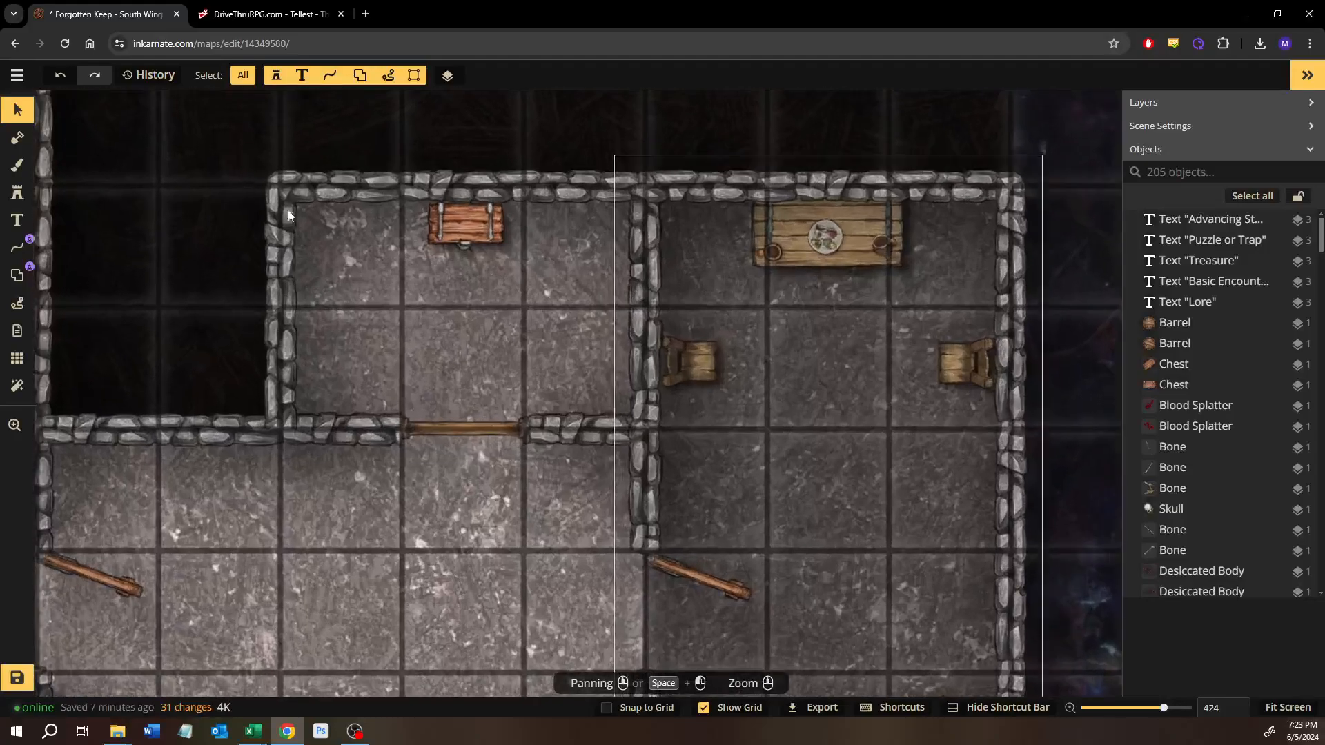
left_click(18, 192)
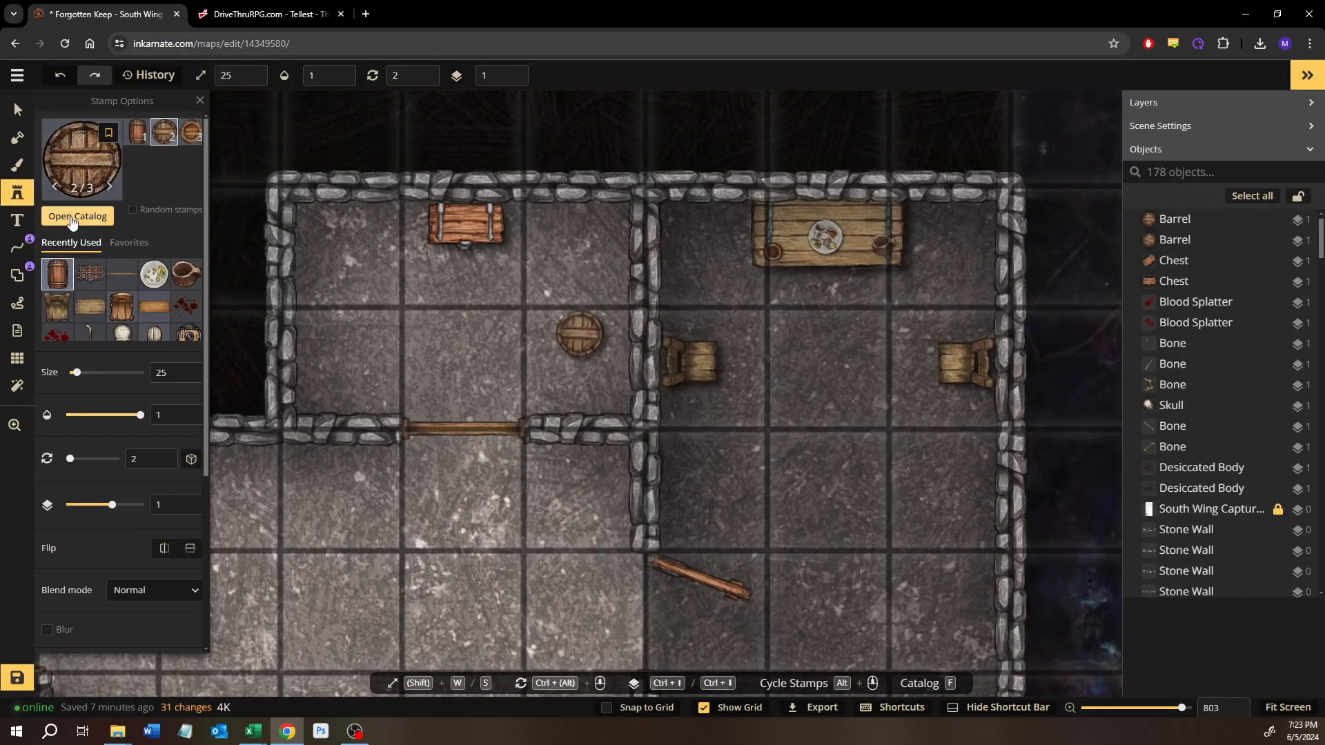
left_click(65, 200)
type("crate")
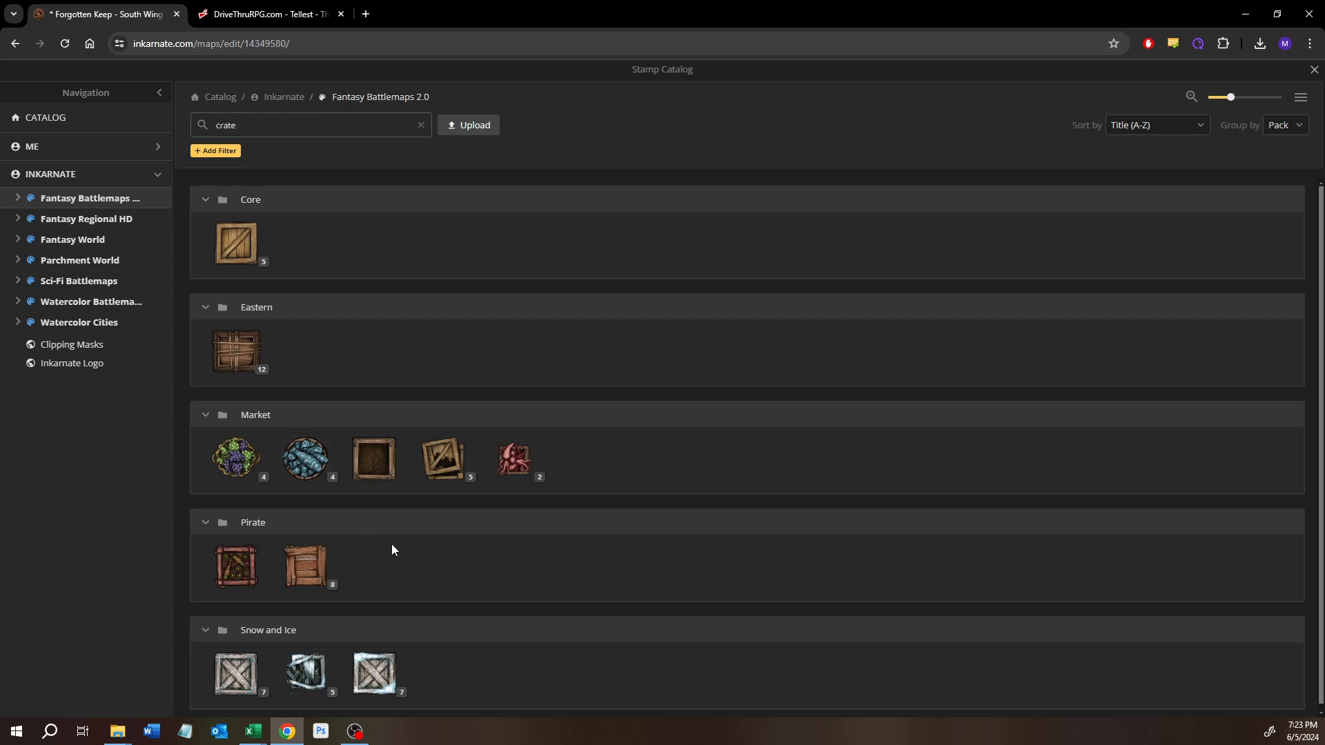
scroll(251, 489, "down", 1)
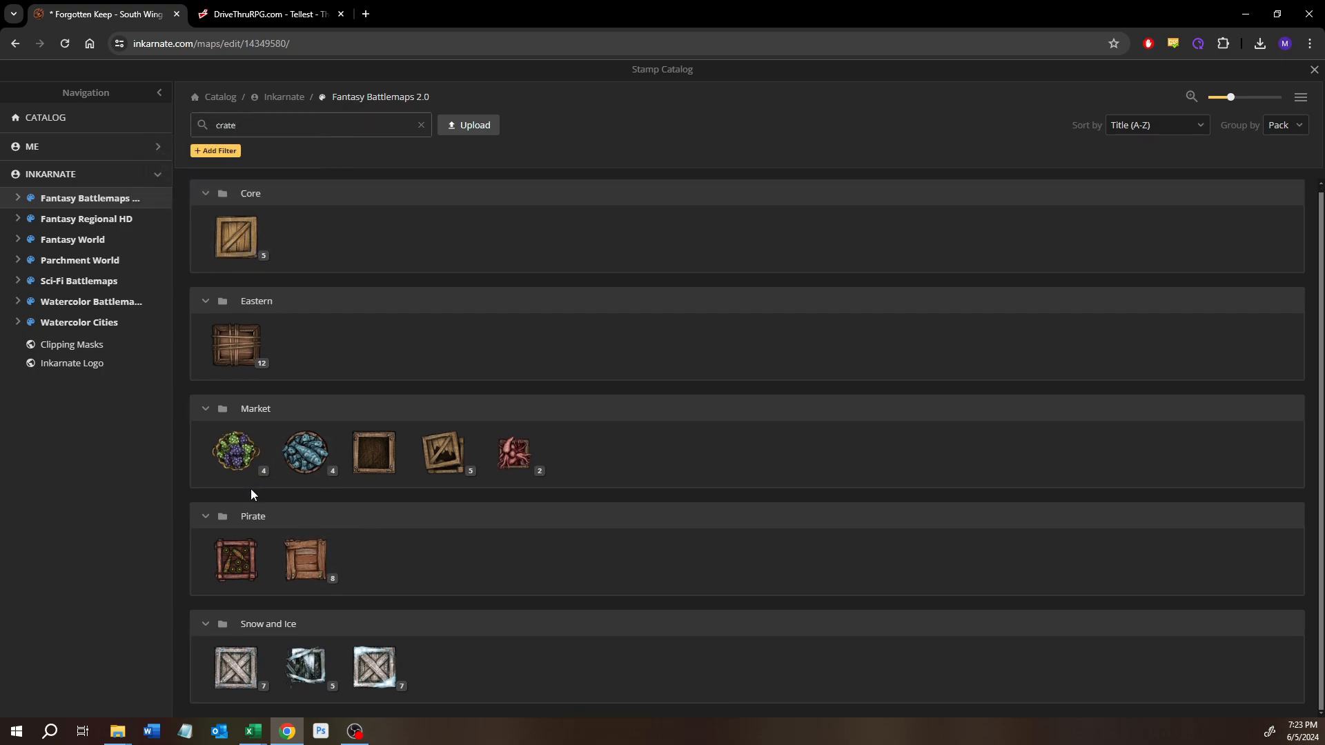
left_click(233, 679)
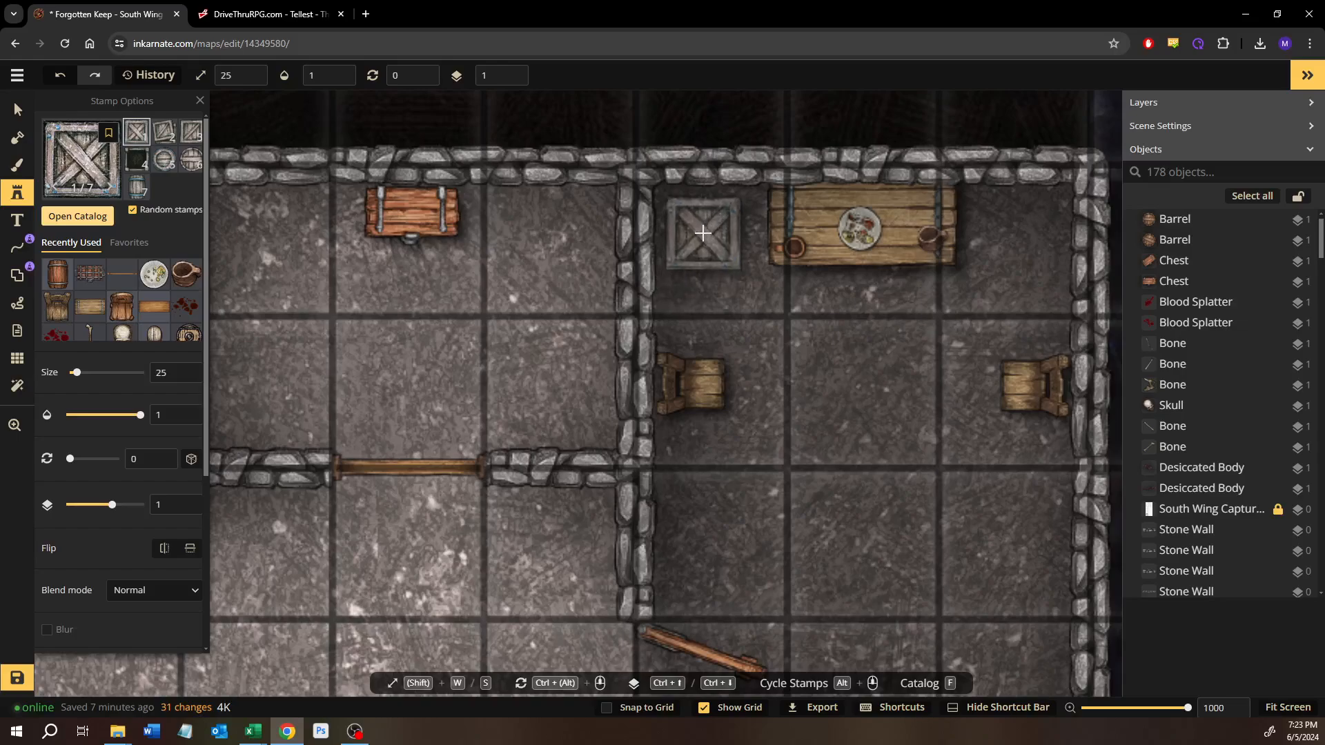
Step: Place a size 20 Frozen Crate at the Rustic Nordic Table's southwest part and lower it to layer -2, beneath the tabletop
key("s")
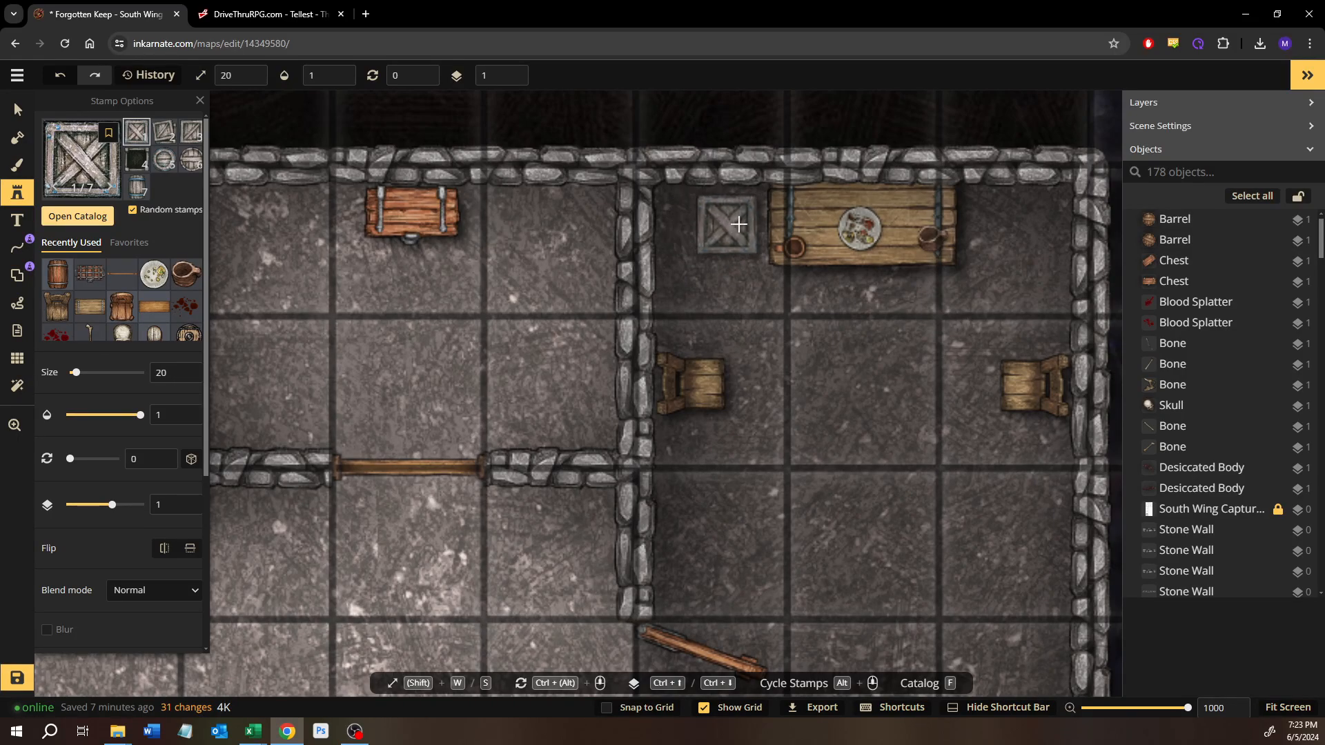
left_click(752, 223)
key("ctrl+Down")
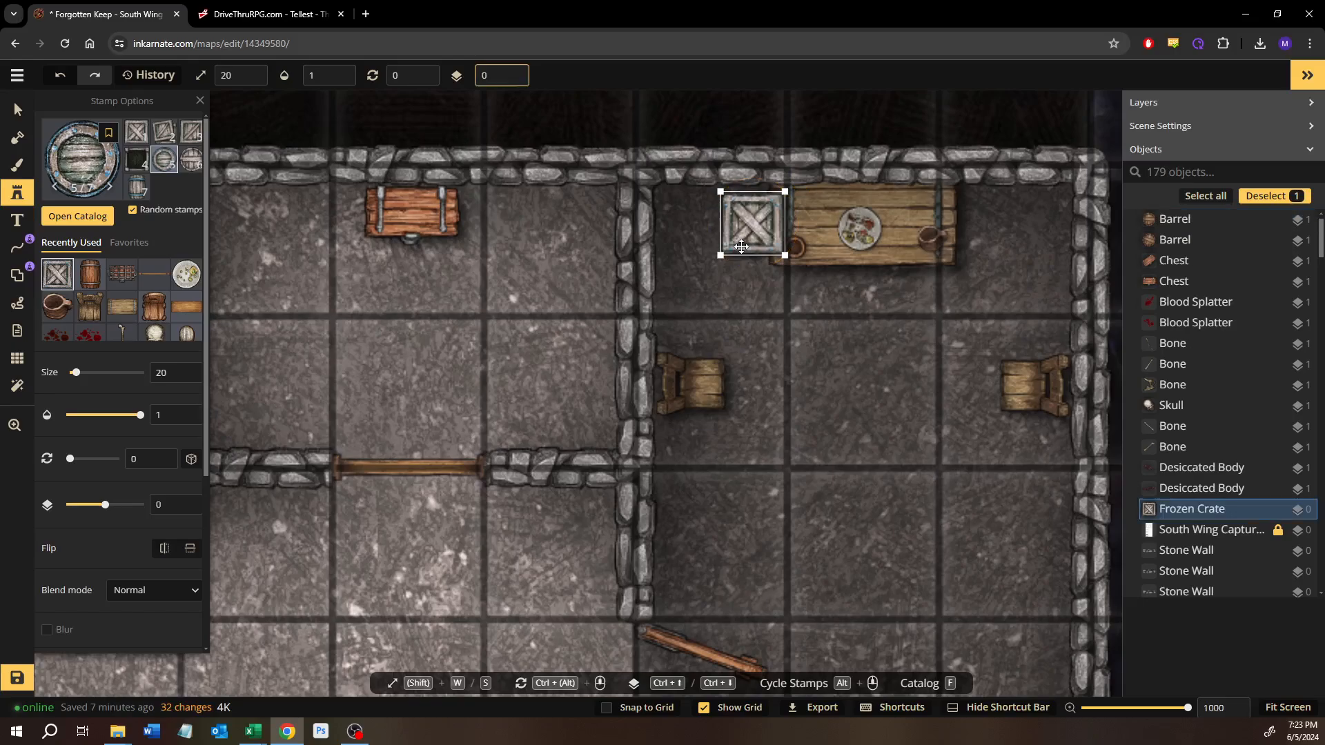
key("ctrl+Down")
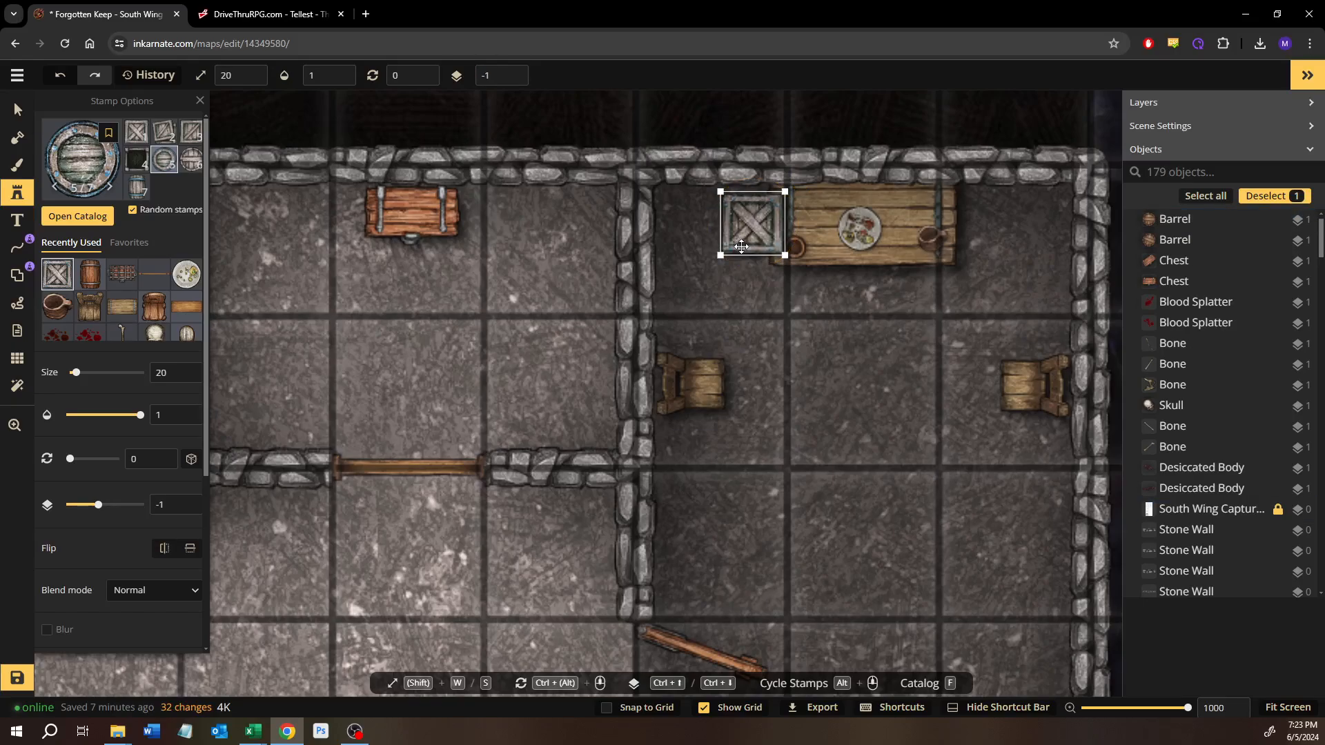
left_click_drag(753, 243, 825, 284)
key("ctrl+Down")
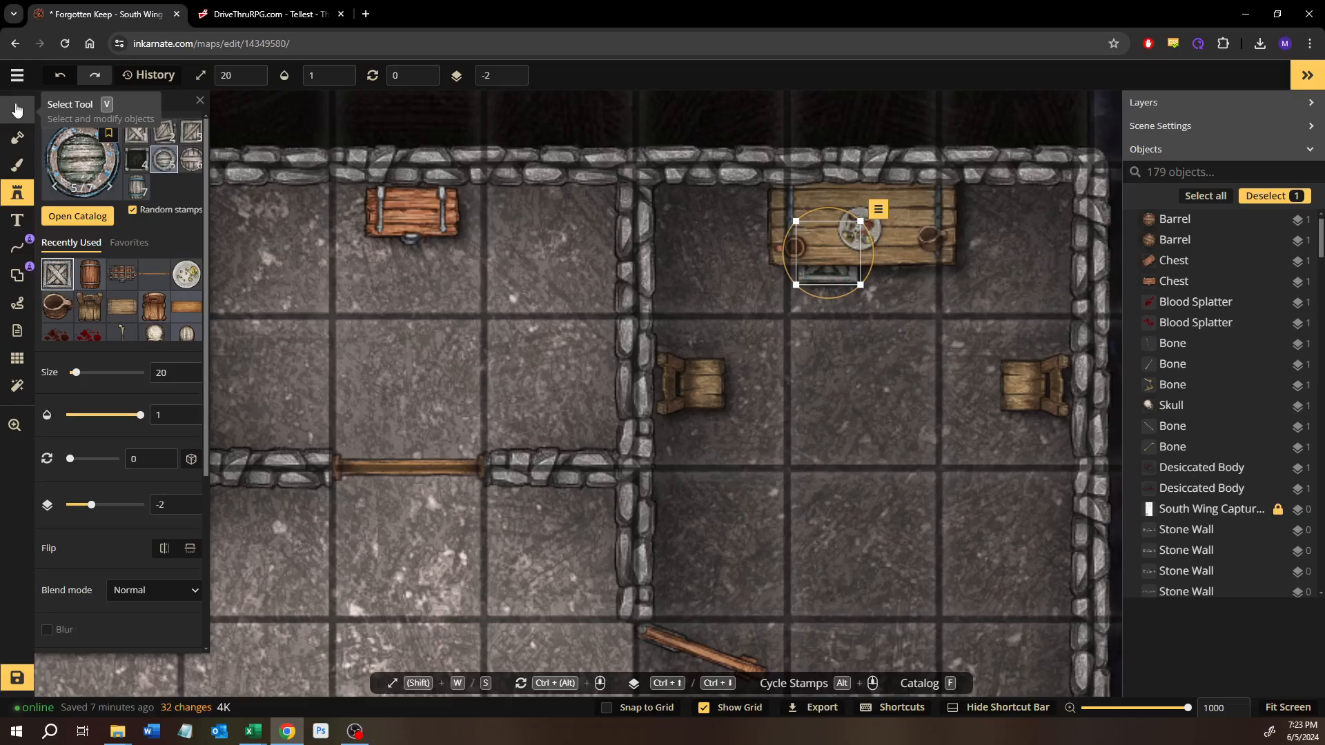
Step: Replace the Frozen Crate with the Core pack's second Crate variant at rotation 162 and tuck it partly beneath the table's southern edge
left_click(77, 216)
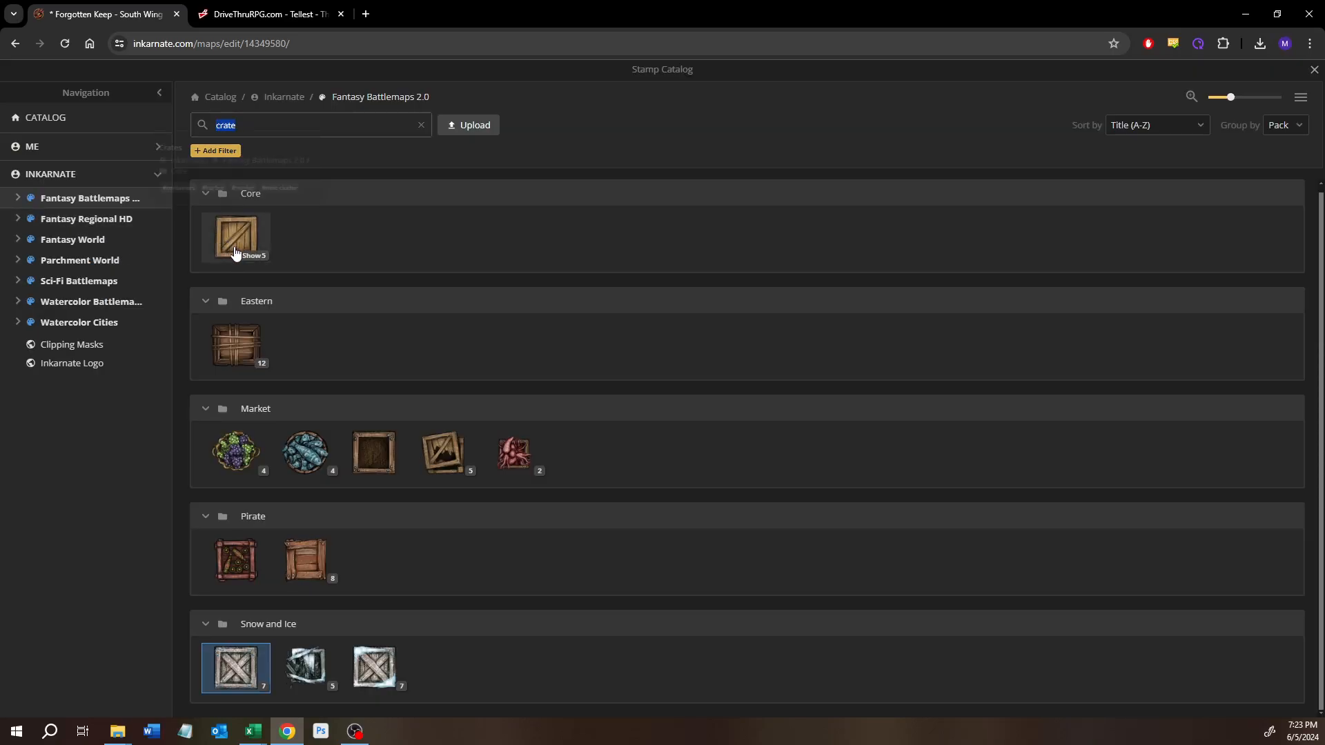
left_click(235, 253)
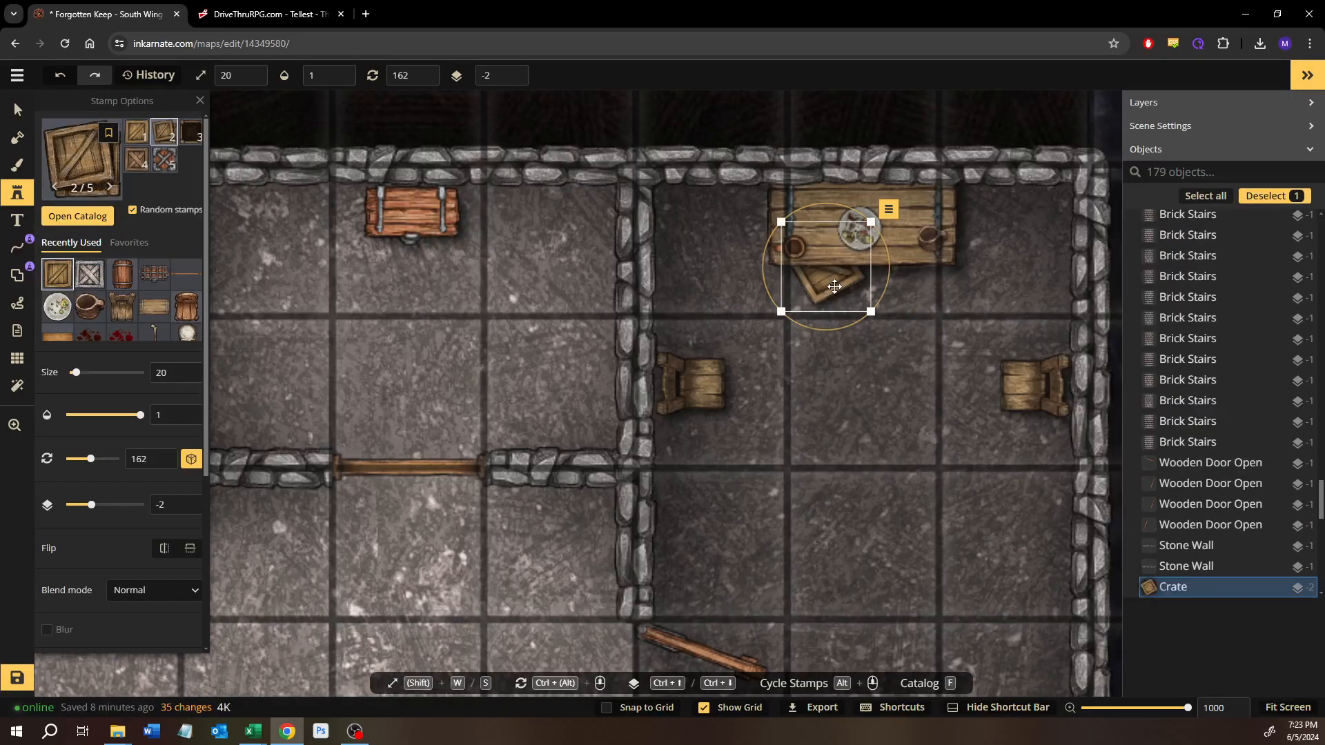
left_click_drag(835, 287, 834, 275)
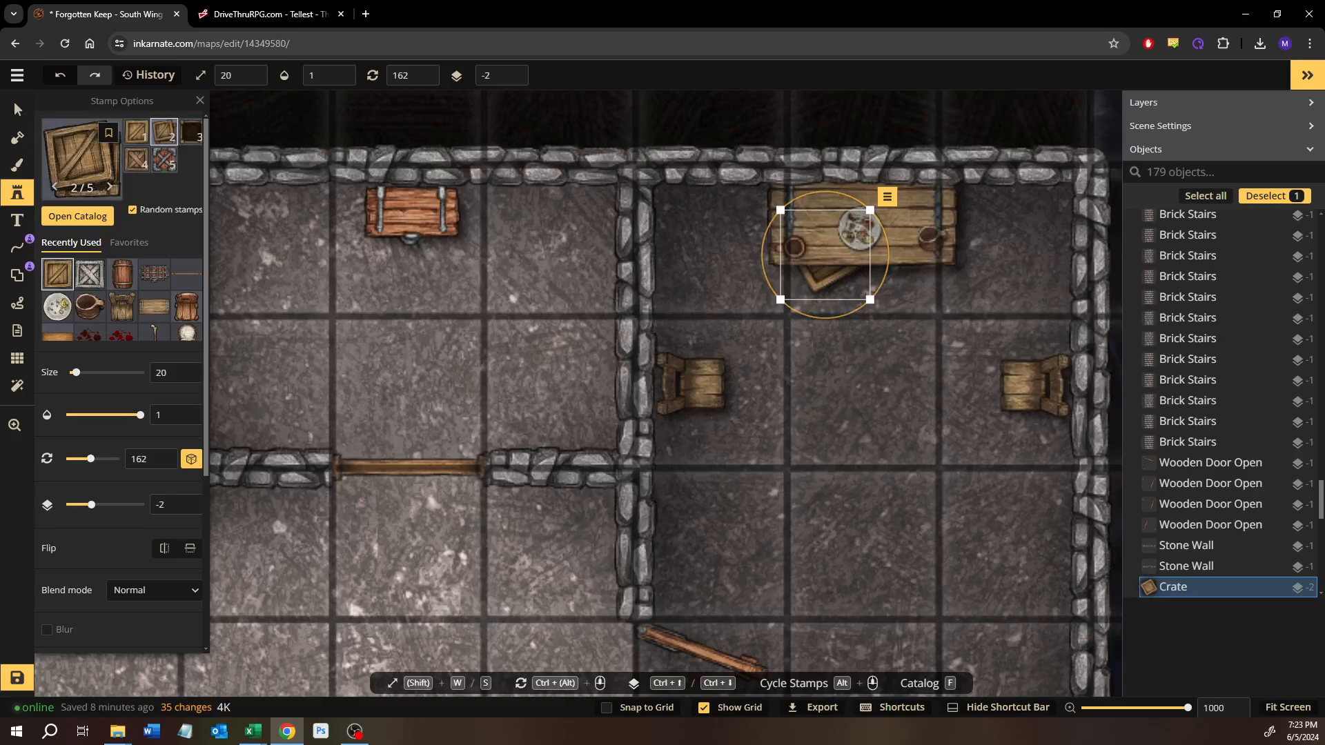
left_click(8, 110)
left_click(840, 464)
Step: Look over the furnished South Wing rooms westward from the table room and save the map
scroll(836, 473, "down", 4)
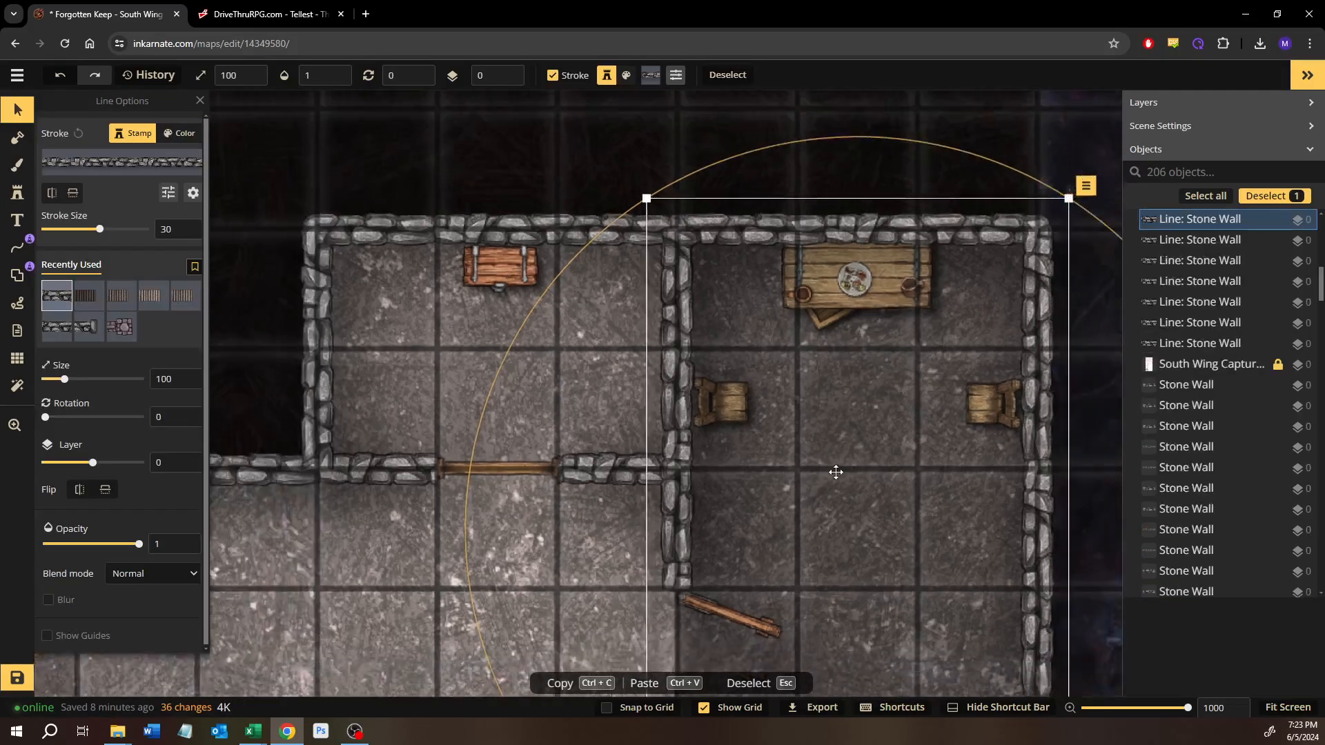
scroll(831, 485, "down", 2)
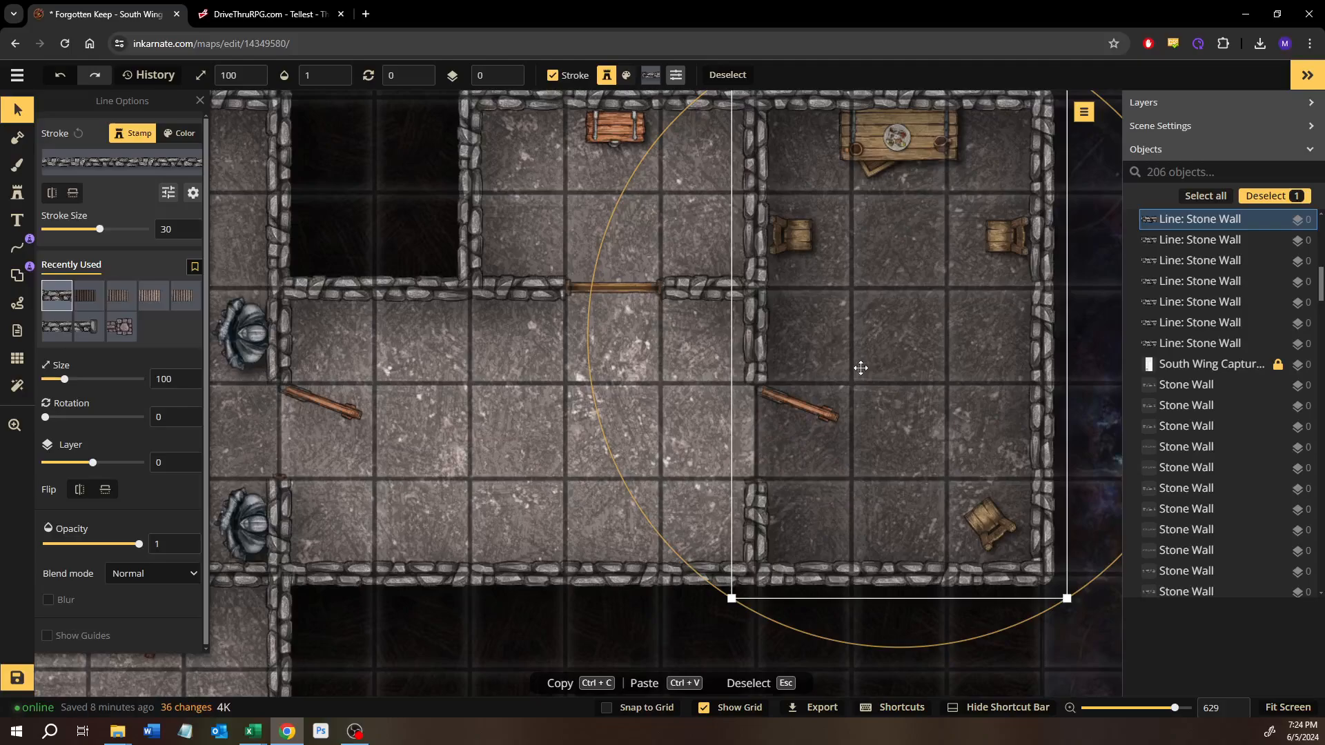
left_click_drag(479, 388, 726, 384)
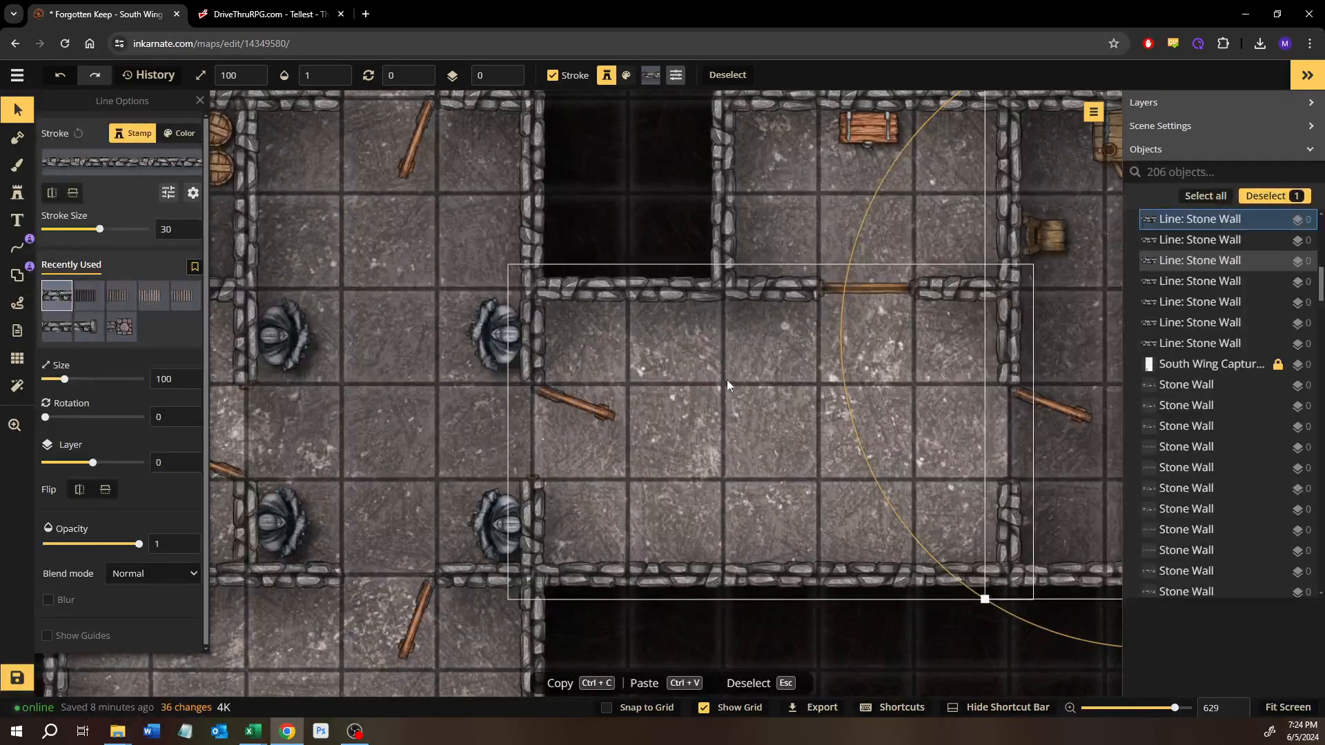
left_click_drag(594, 371, 799, 383)
scroll(698, 440, "down", 1)
left_click_drag(698, 441, 696, 388)
left_click(14, 673)
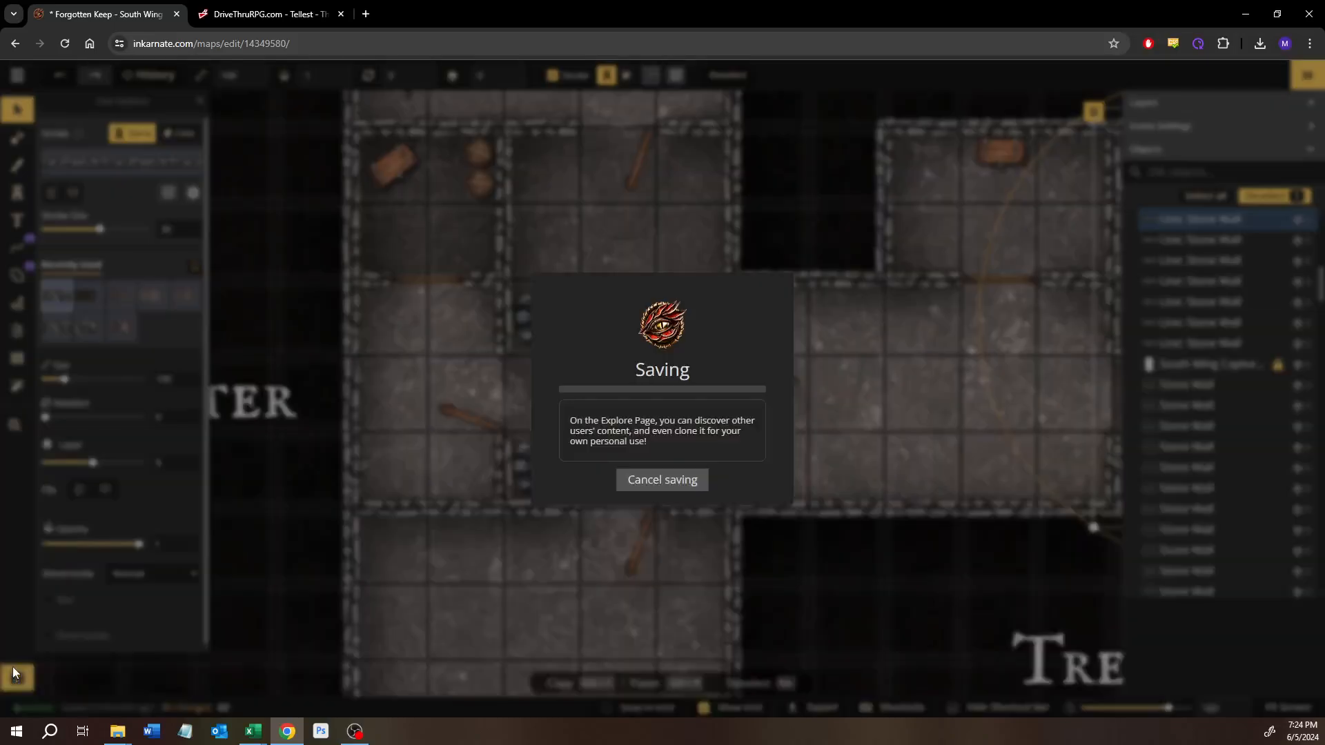
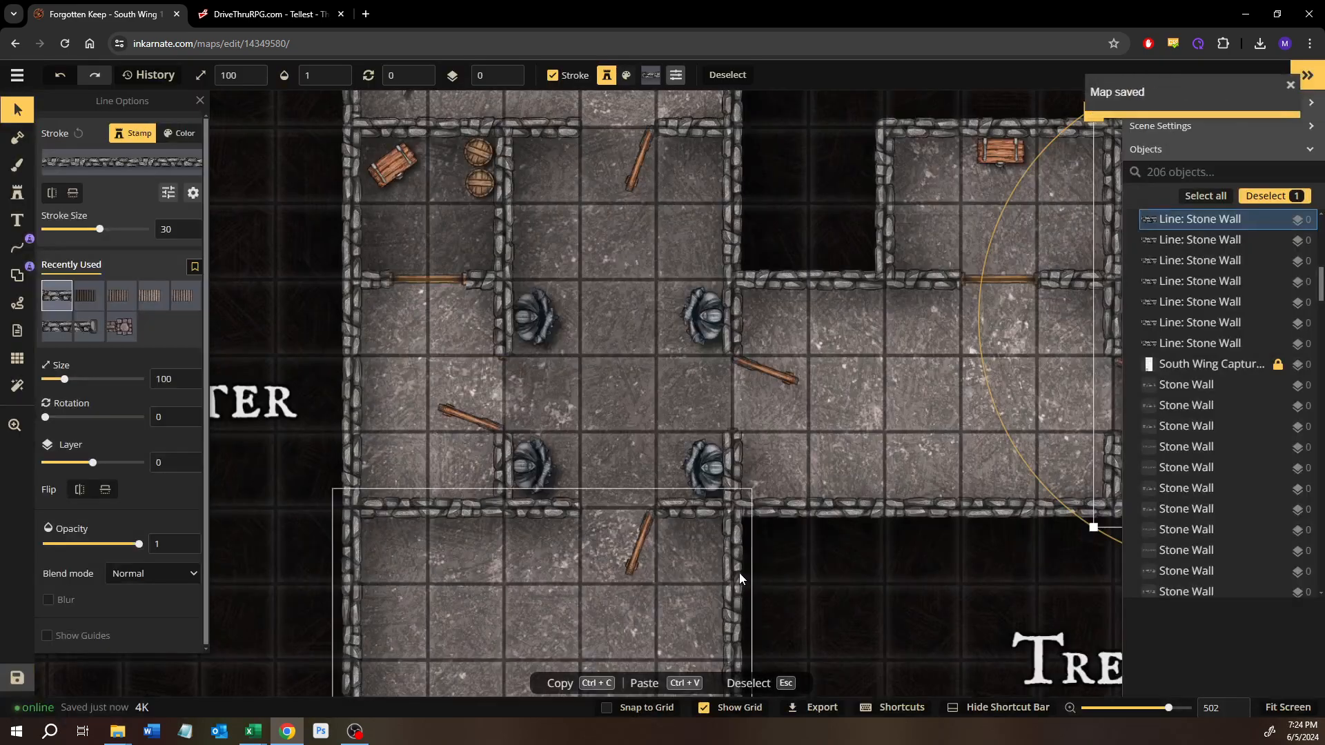
Step: Look over the Puzzle or Trap room and the Advancing Story area south of it
left_click_drag(758, 631, 712, 319)
scroll(723, 449, "down", 3)
left_click_drag(720, 438, 699, 266)
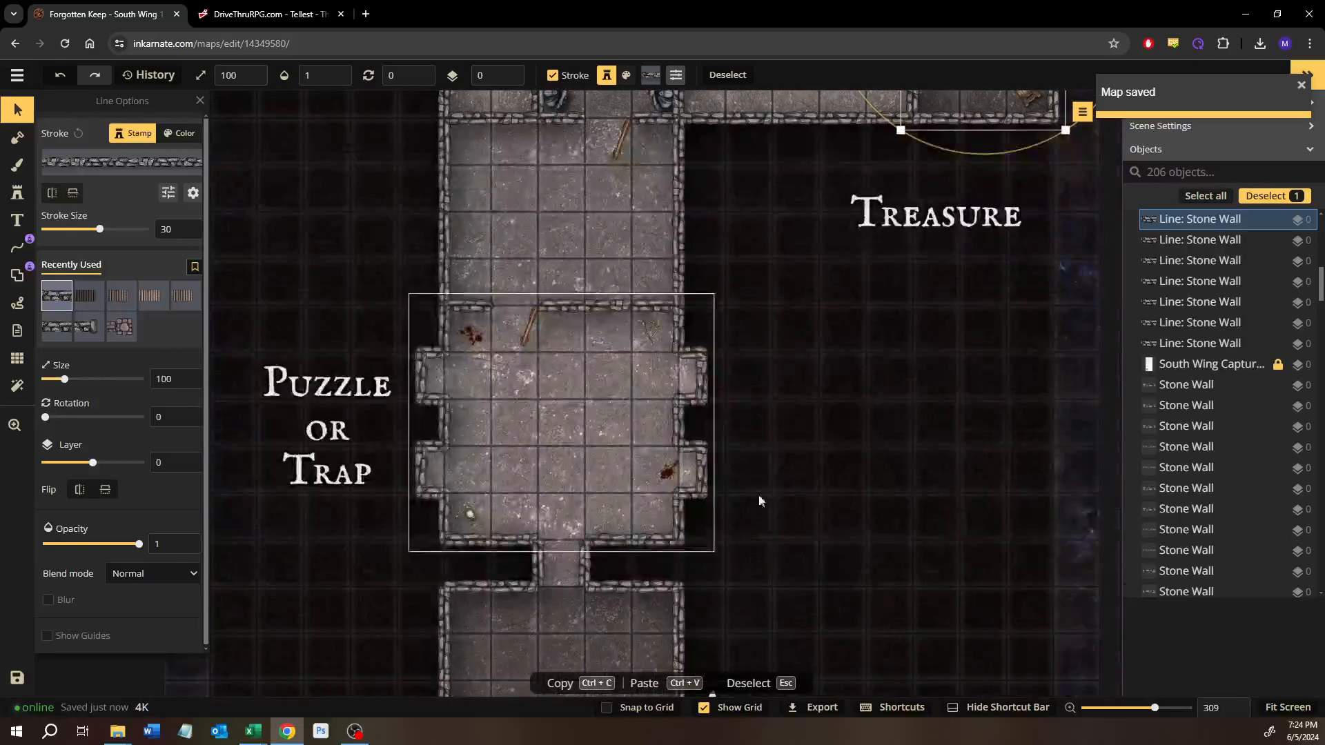
left_click_drag(759, 495, 734, 401)
left_click_drag(739, 562, 746, 407)
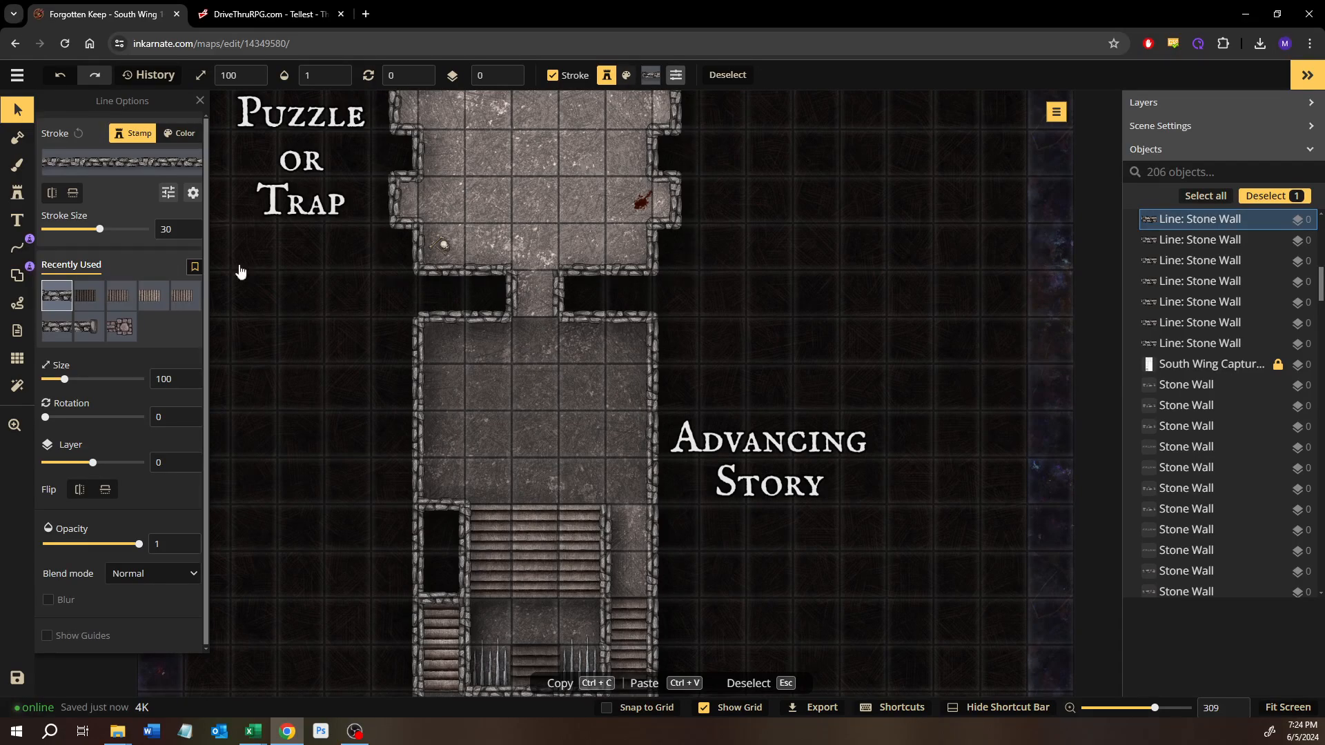
left_click_drag(627, 355, 726, 505)
scroll(726, 505, "up", 1)
scroll(727, 511, "up", 4)
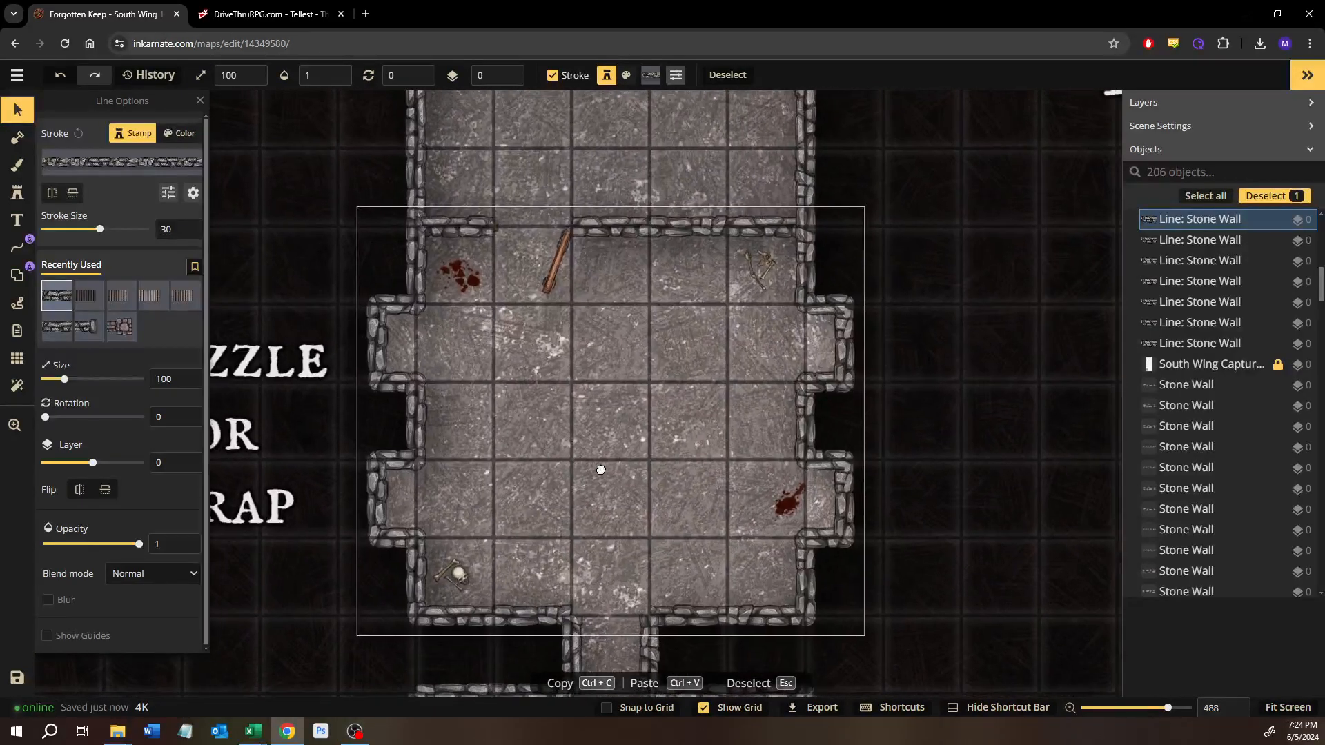
Step: Search the stamp catalog for rock and choose the Core pack's Piles of Ruins stamp
left_click(19, 193)
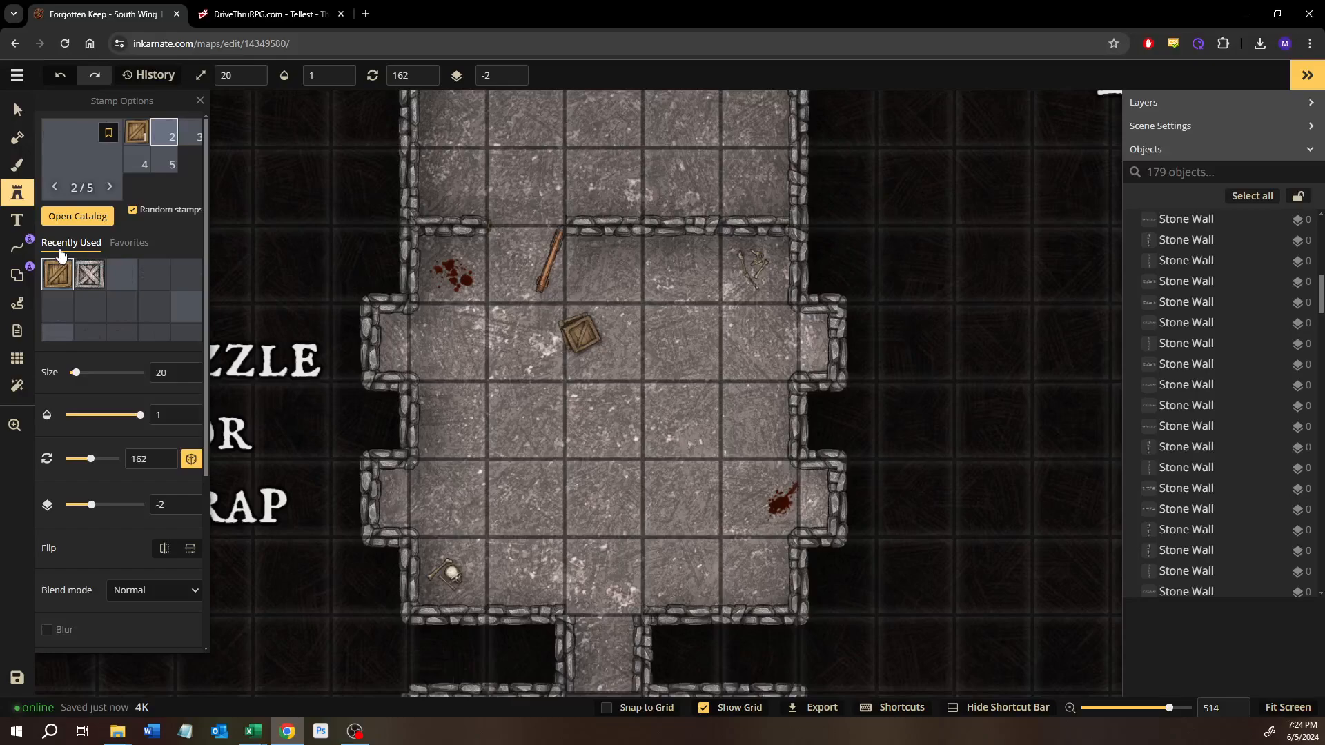
left_click(81, 221)
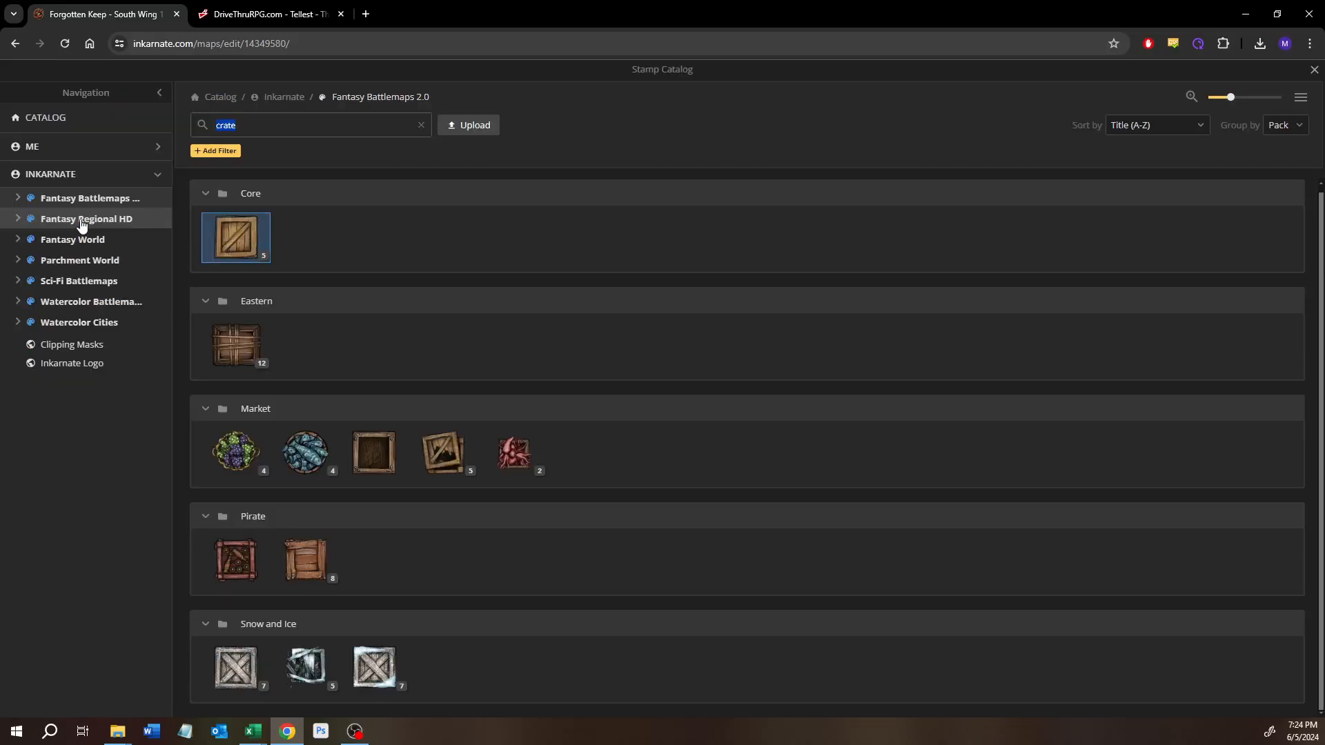
type("rock")
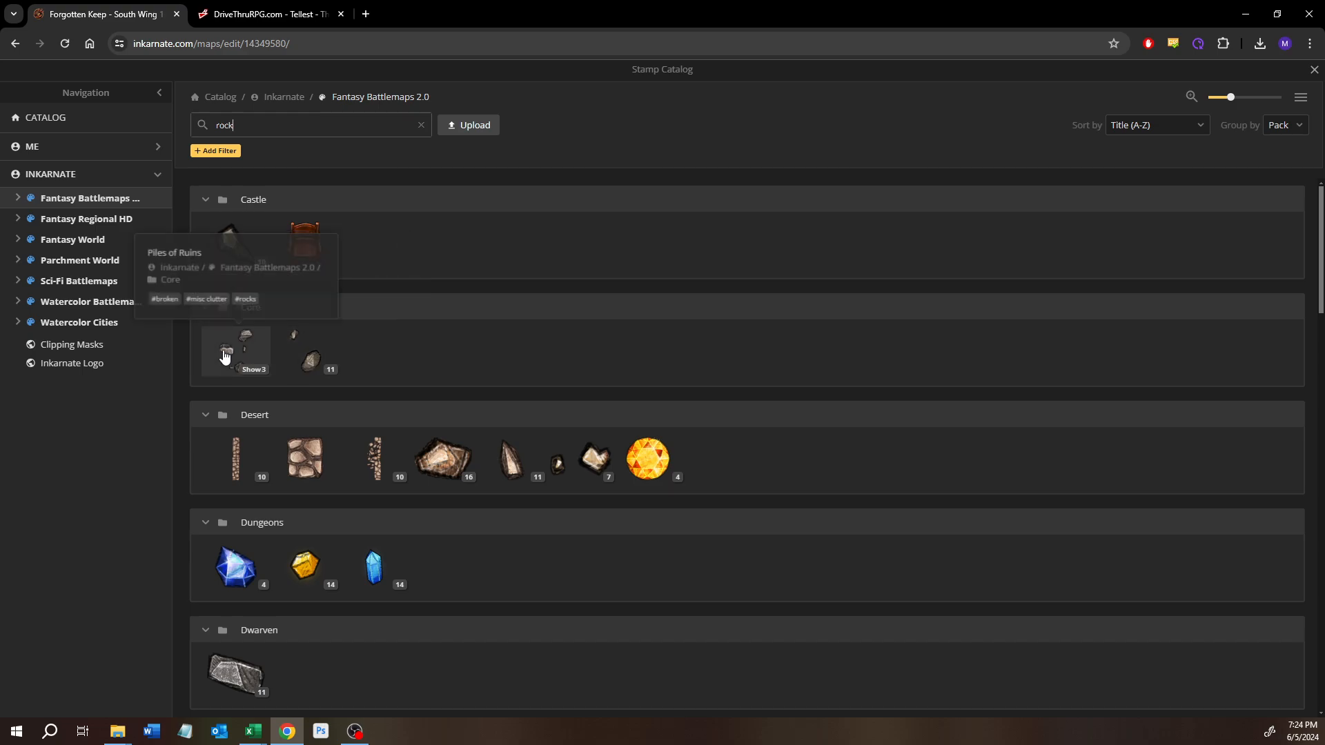
left_click(225, 356)
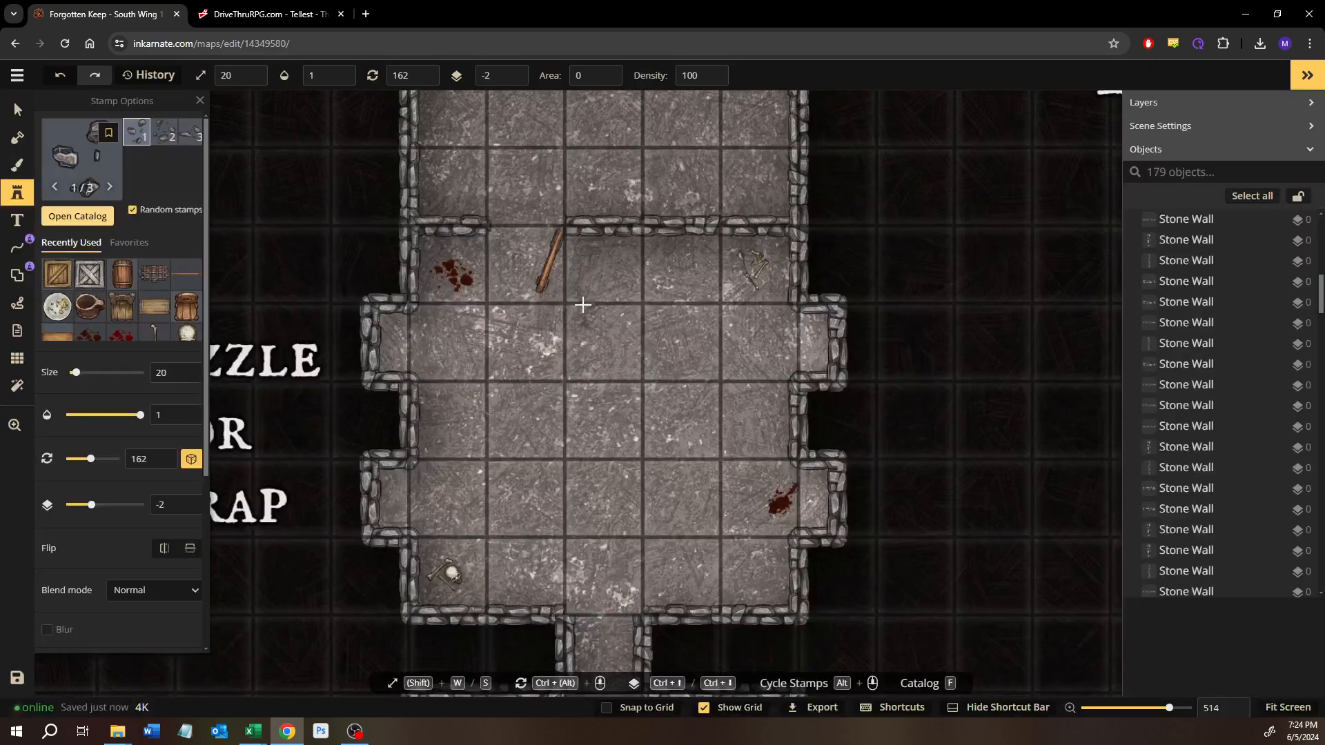
Step: Set the ruins stamp to size 15 and place one pile over the bones in the Puzzle or Trap room's northeast corner
scroll(584, 308, "up", 5)
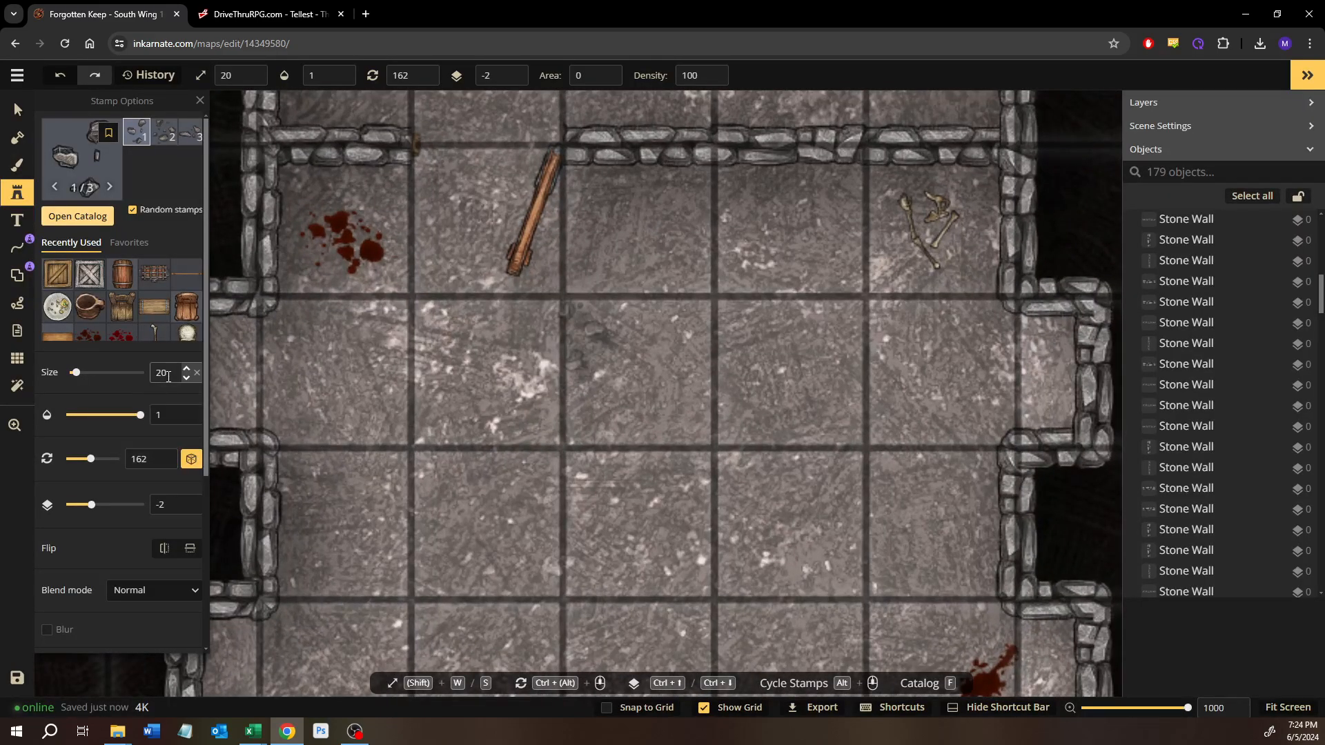
scroll(168, 377, "down", 4)
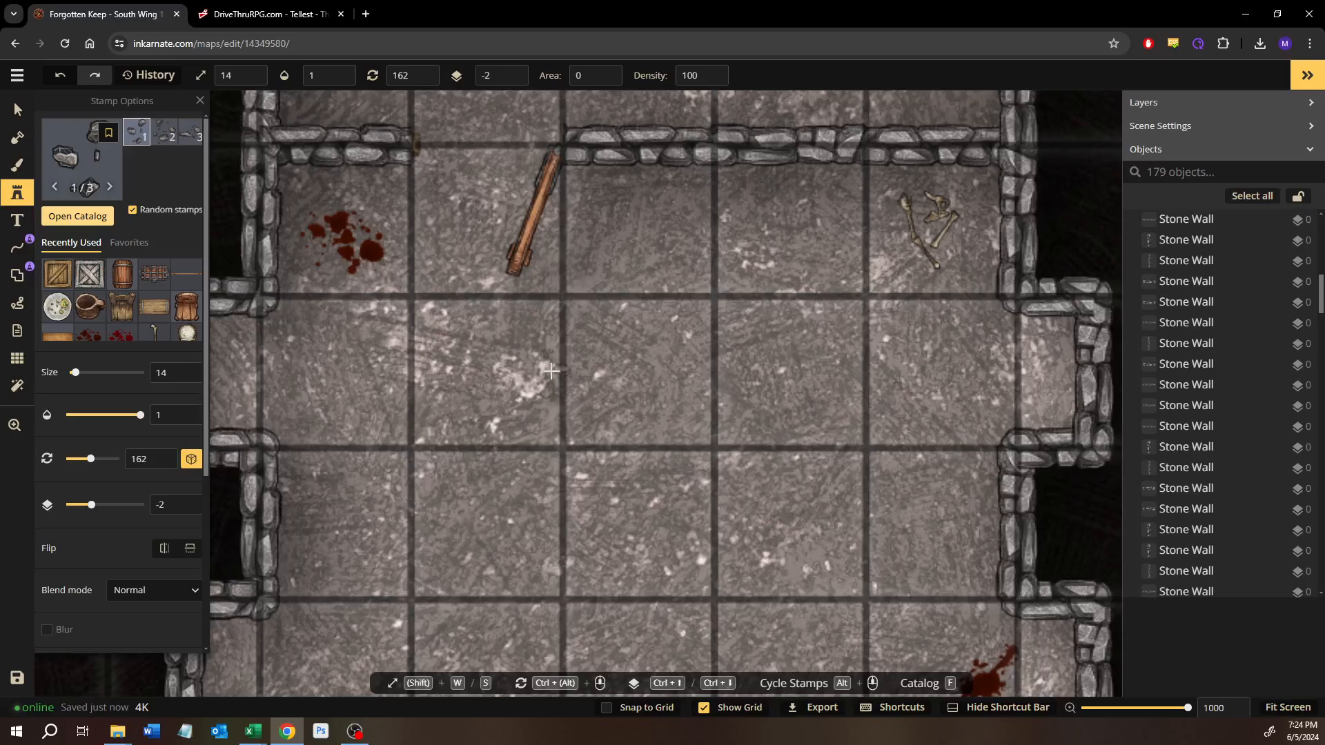
key("w")
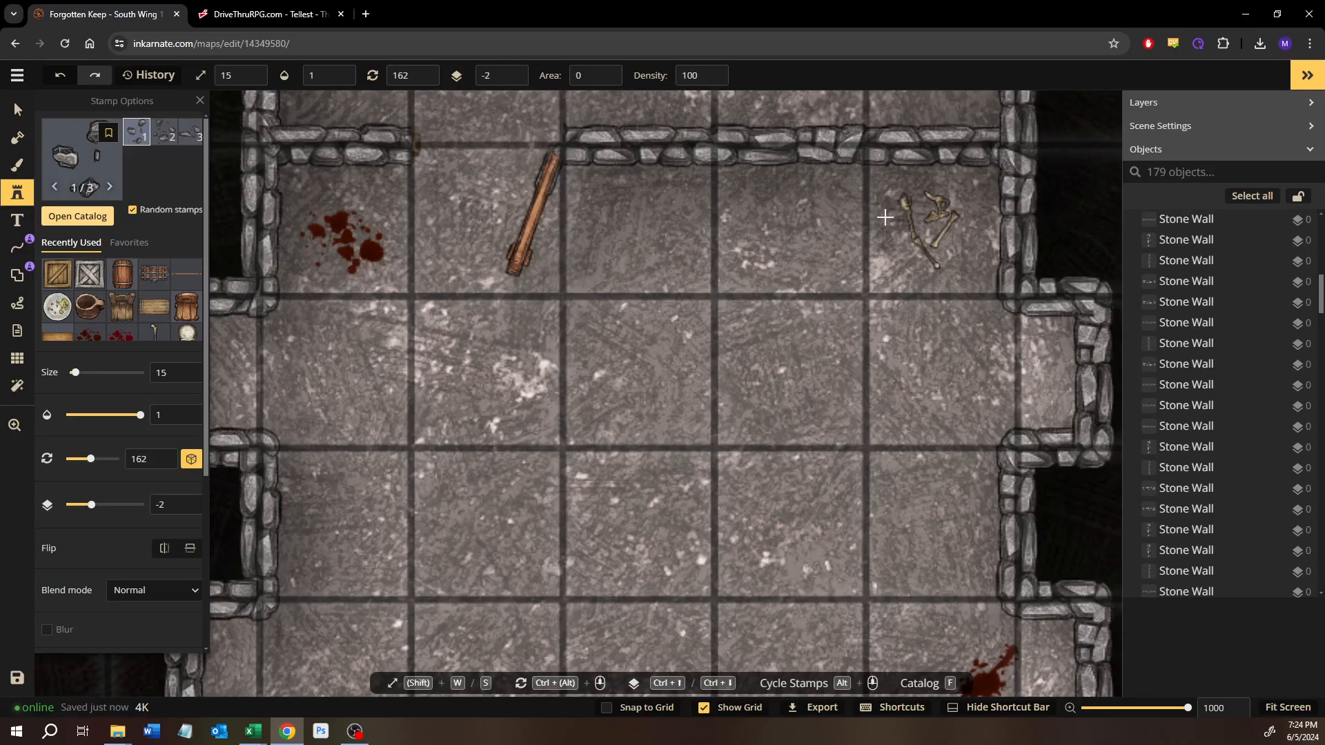
left_click(915, 242)
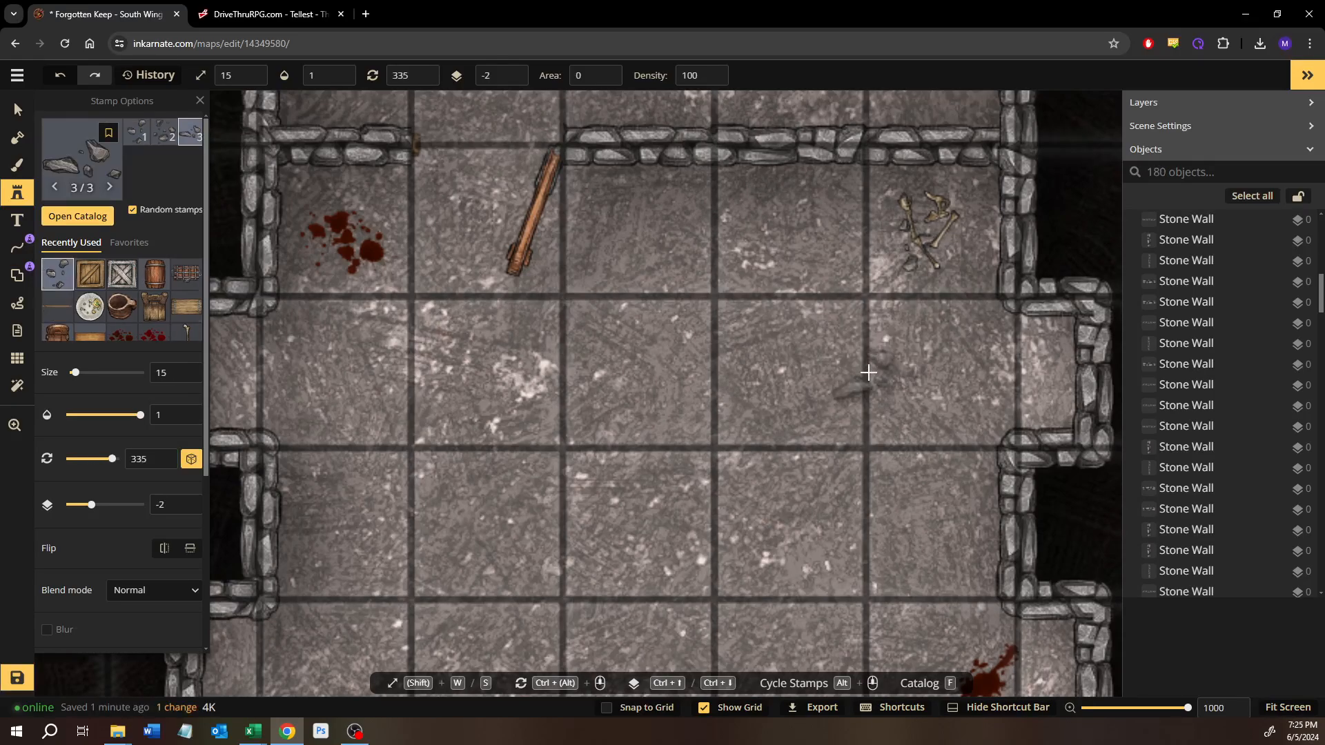
Step: Scatter three more size 15 ruins piles across the Puzzle or Trap room's western, central and southeastern floor
left_click_drag(654, 412, 761, 326)
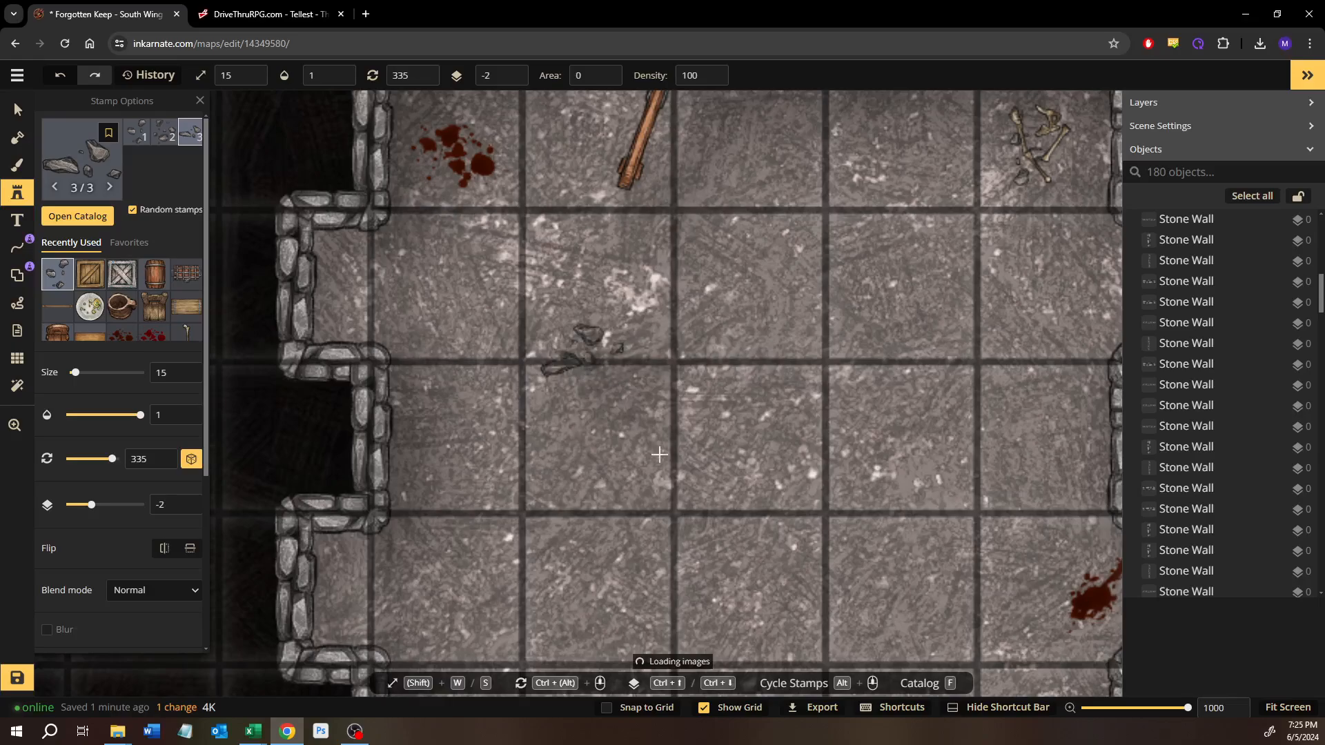
left_click(582, 346)
left_click_drag(671, 457, 531, 320)
left_click(831, 285)
left_click_drag(808, 371, 852, 218)
left_click(762, 411)
left_click_drag(587, 456, 606, 354)
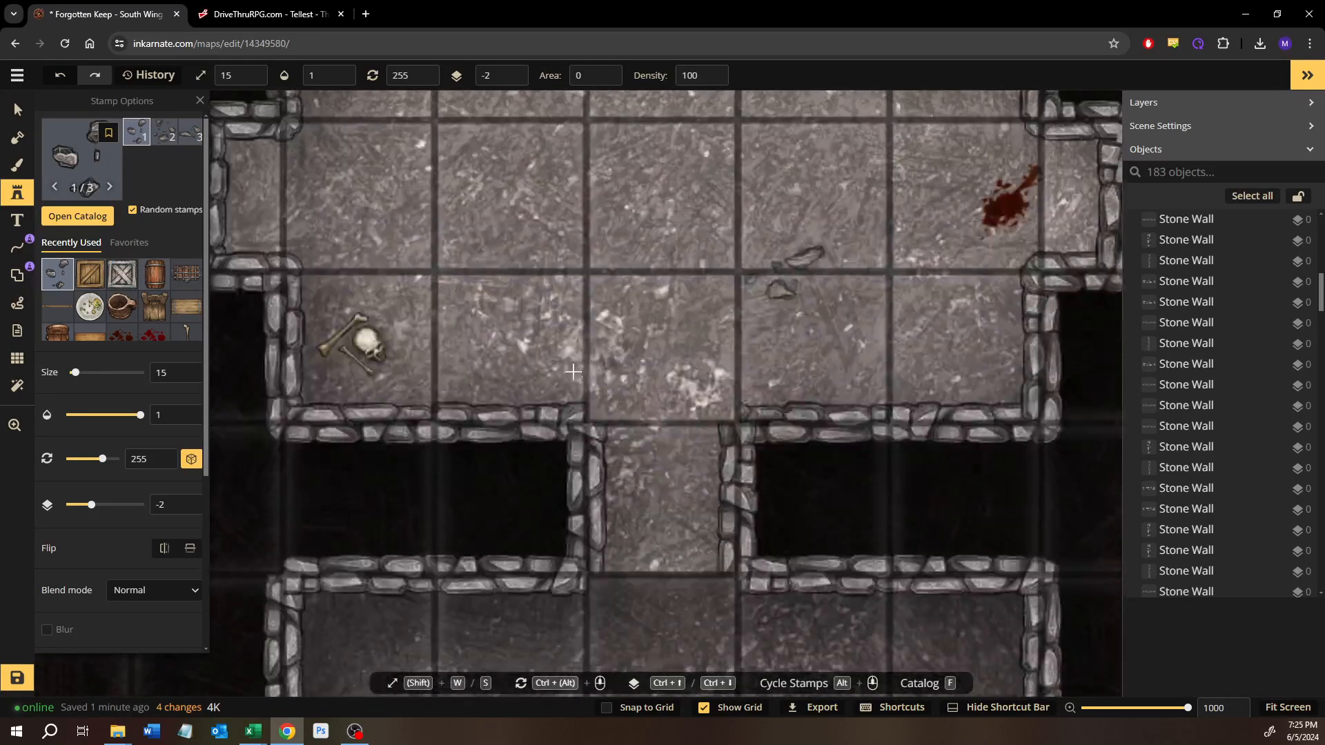
Step: Examine the Puzzle or Trap room and the rooms north of it for places that need rubble
scroll(559, 366, "down", 2)
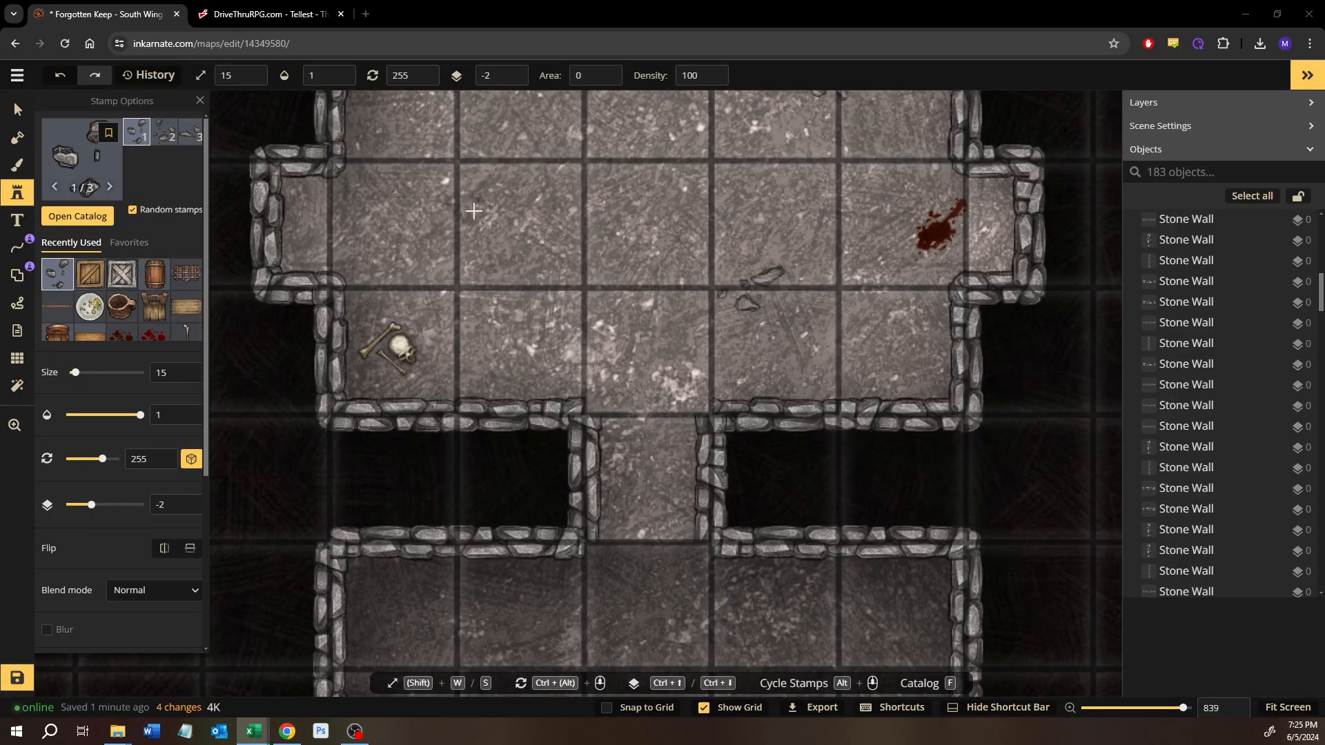
left_click_drag(552, 197, 425, 383)
scroll(449, 335, "down", 2)
scroll(449, 334, "down", 3)
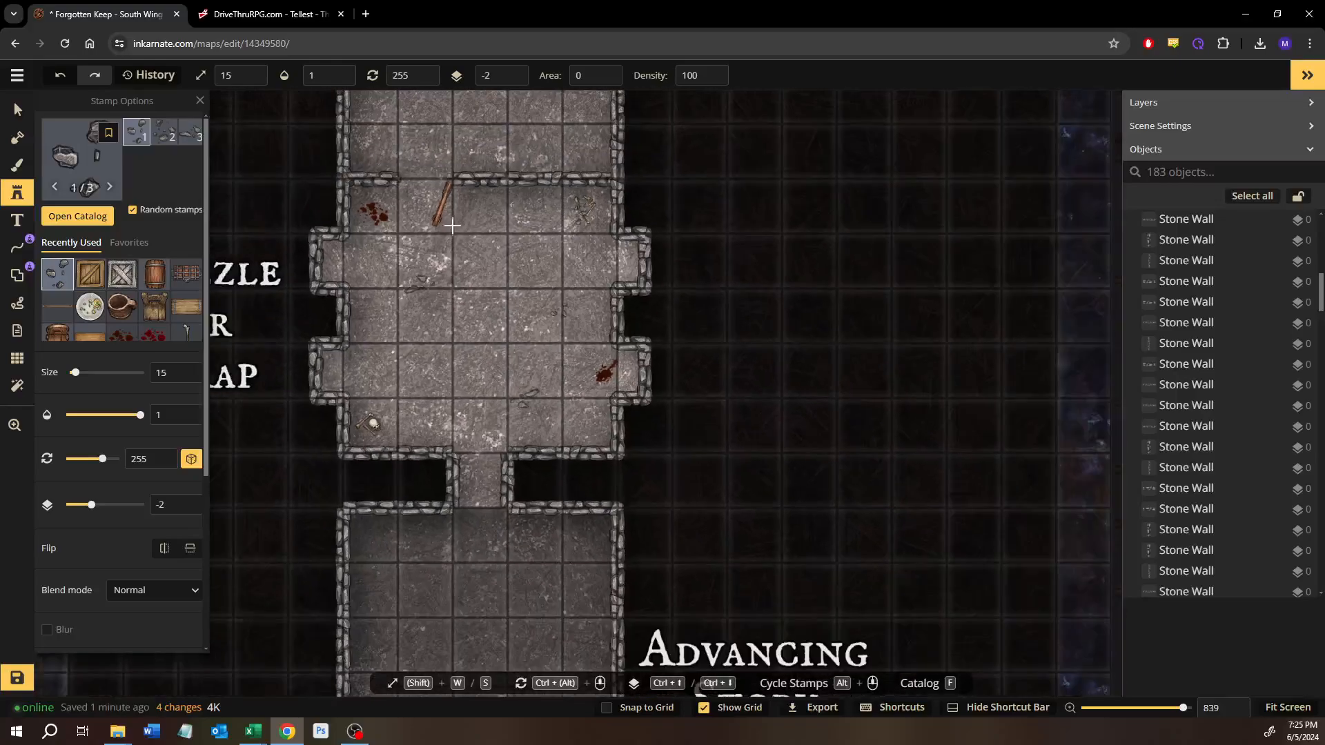
left_click_drag(483, 214, 557, 472)
left_click_drag(577, 227, 609, 426)
scroll(594, 428, "down", 1)
scroll(566, 469, "down", 1)
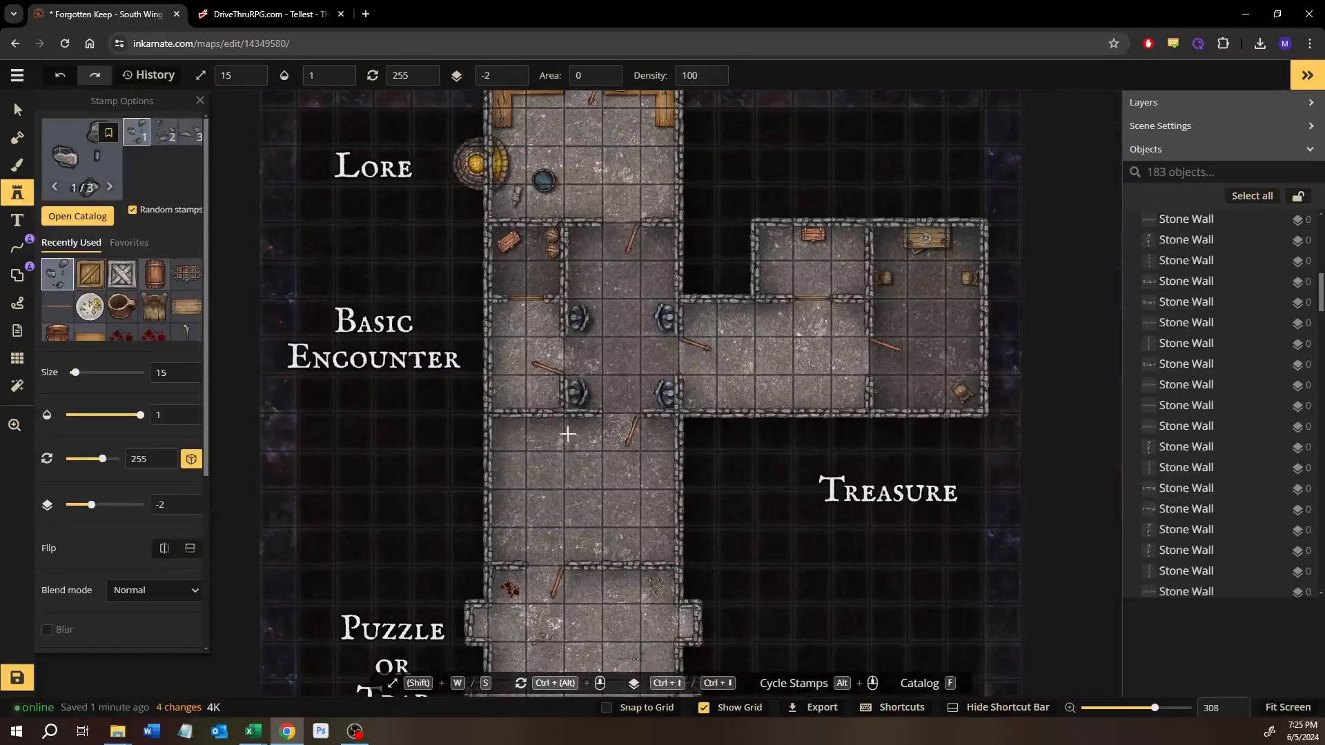
left_click_drag(566, 473, 513, 514)
scroll(580, 348, "up", 2)
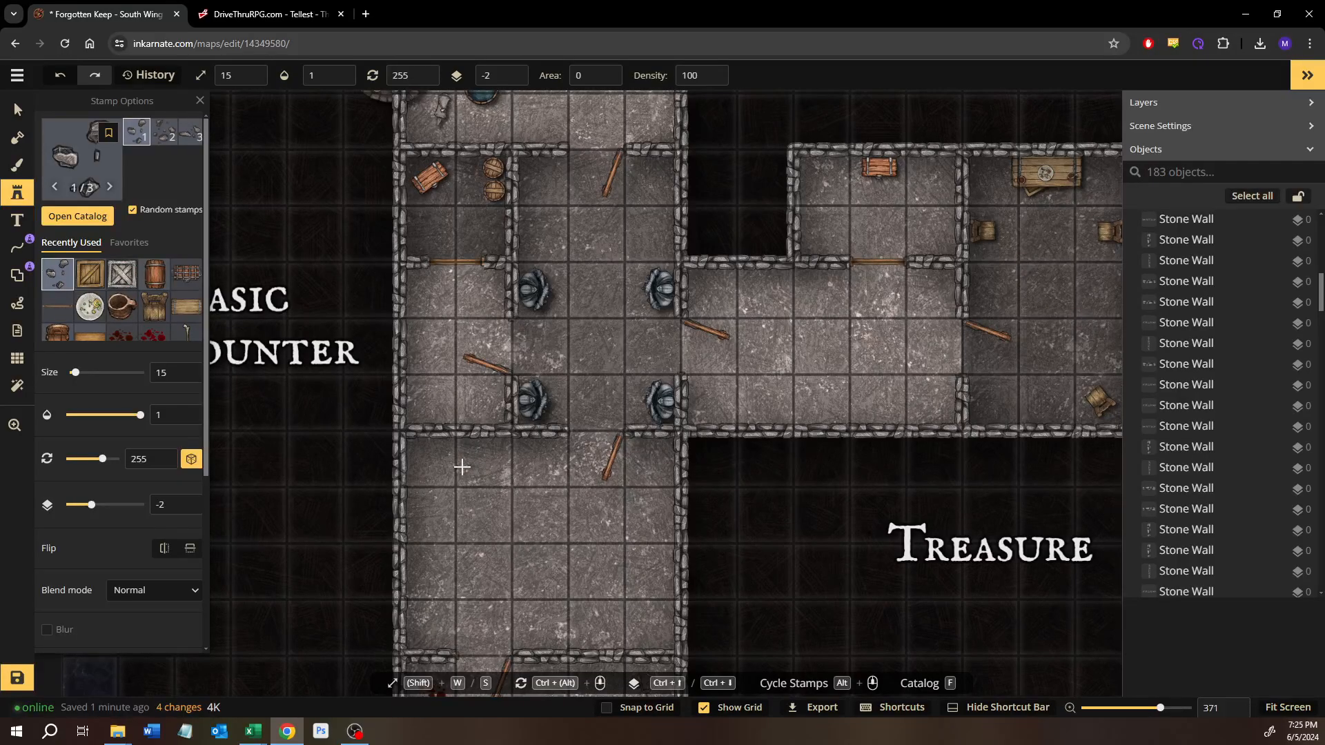
left_click_drag(461, 496, 556, 327)
scroll(557, 330, "up", 3)
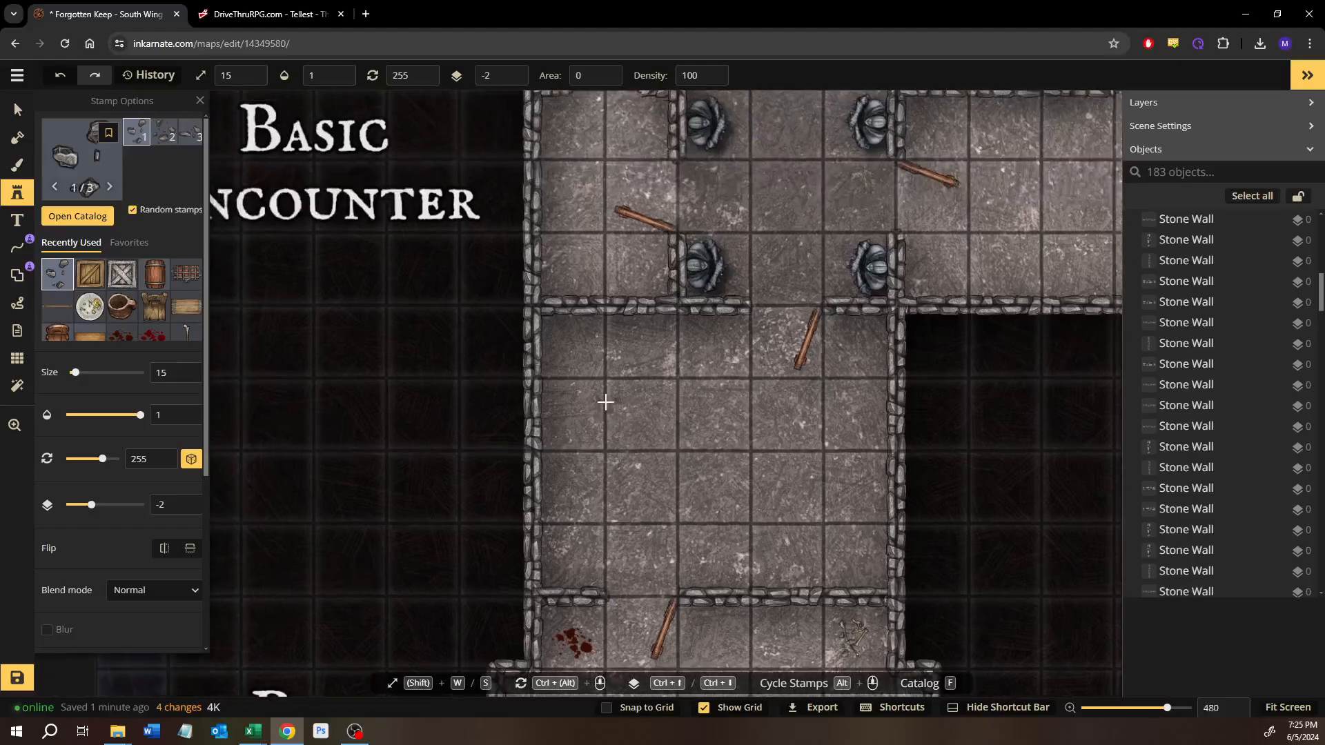
scroll(605, 402, "up", 1)
left_click_drag(580, 492, 520, 558)
left_click_drag(582, 307, 529, 506)
scroll(593, 442, "down", 1)
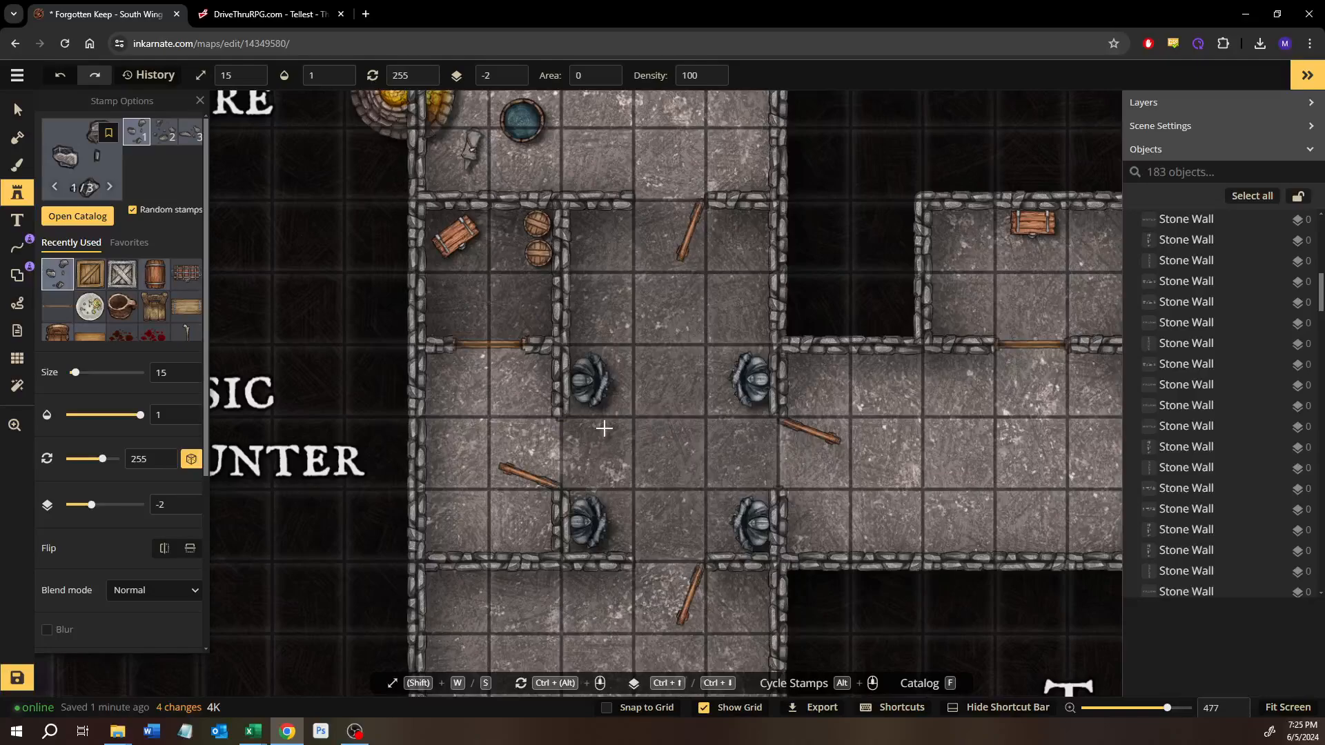
Step: Place four size 15 ruins piles around the Basic Encounter statue hall and one in the small room west of it
left_click(737, 281)
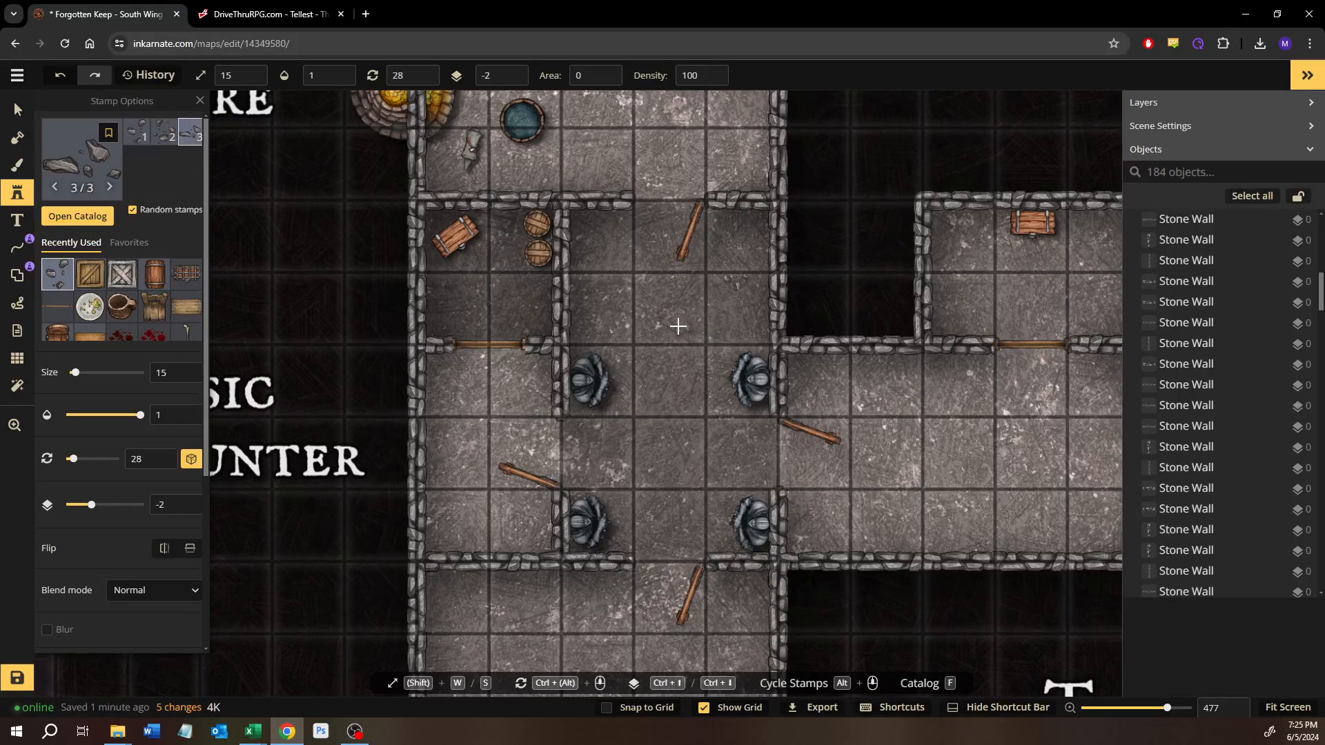
left_click(676, 327)
left_click(647, 374)
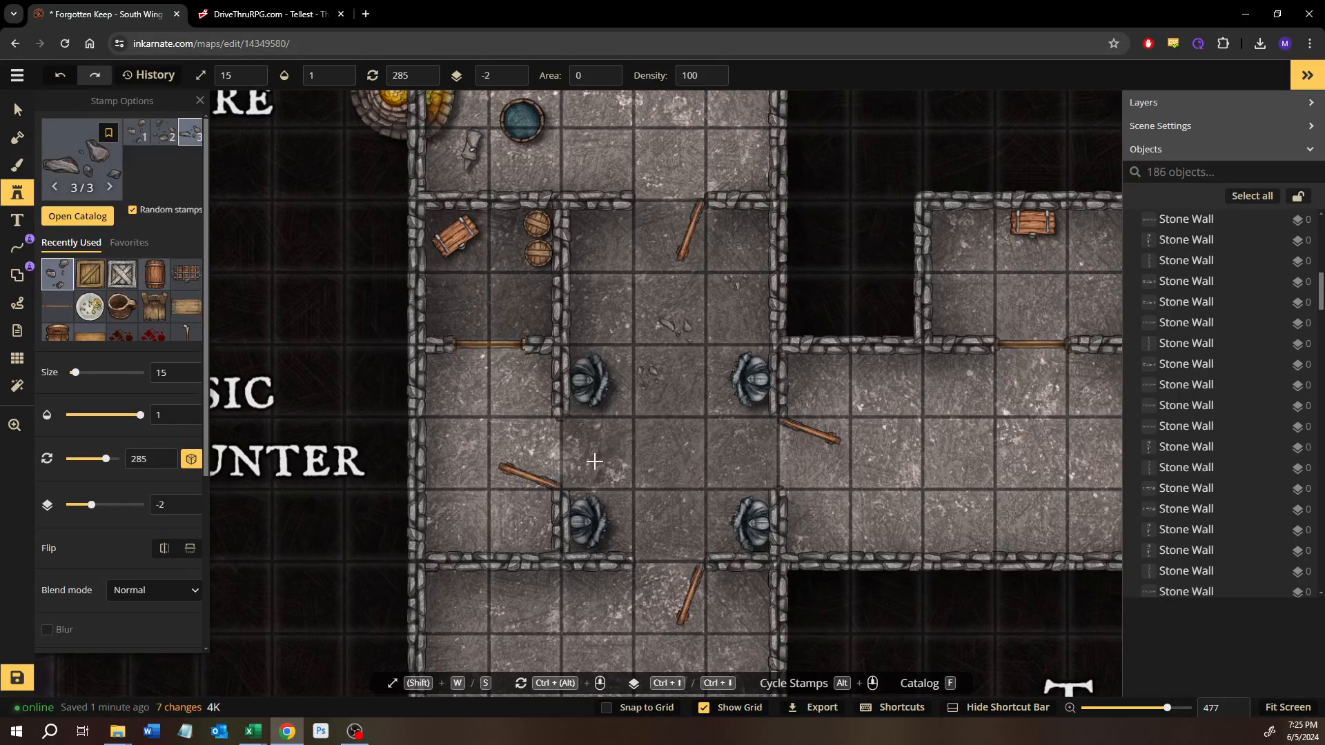
left_click(540, 494)
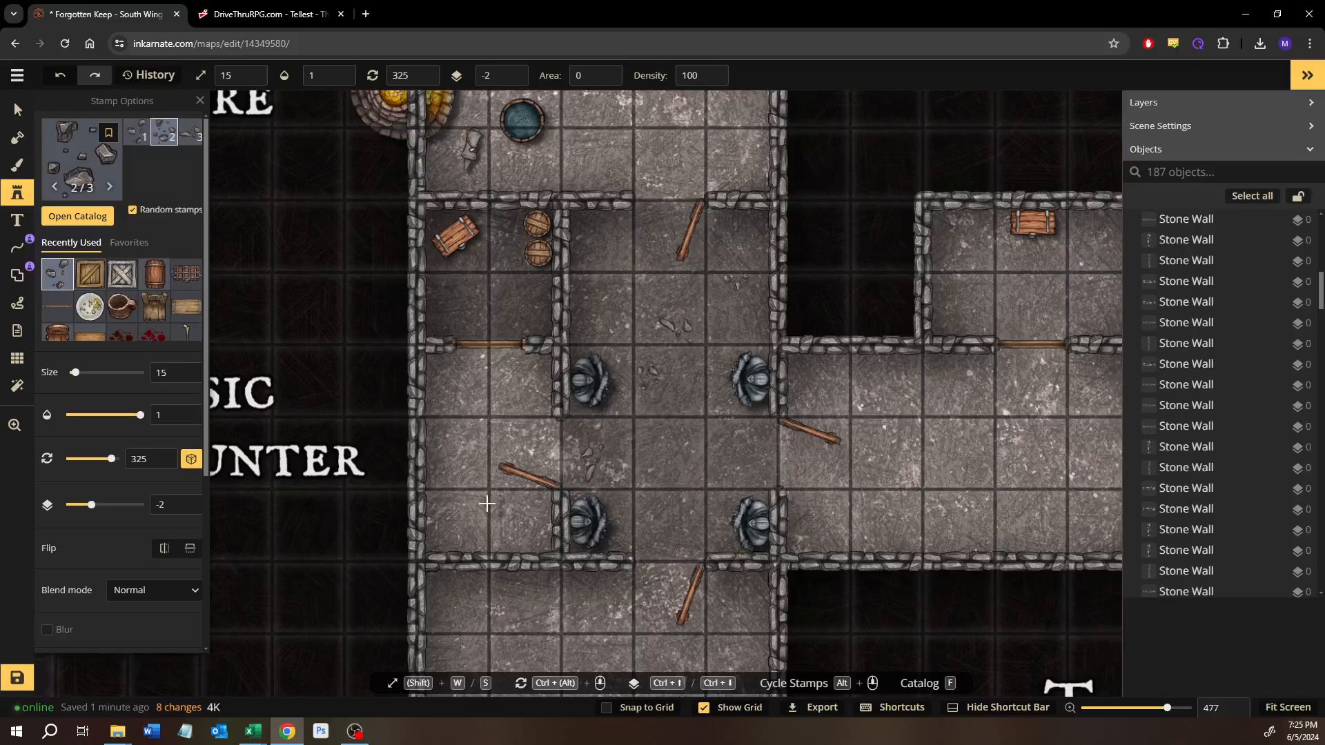
left_click(457, 499)
Step: Add two more ruins piles north of the statues, one near the hall's east wall and one in its northwest part
scroll(640, 393, "up", 5)
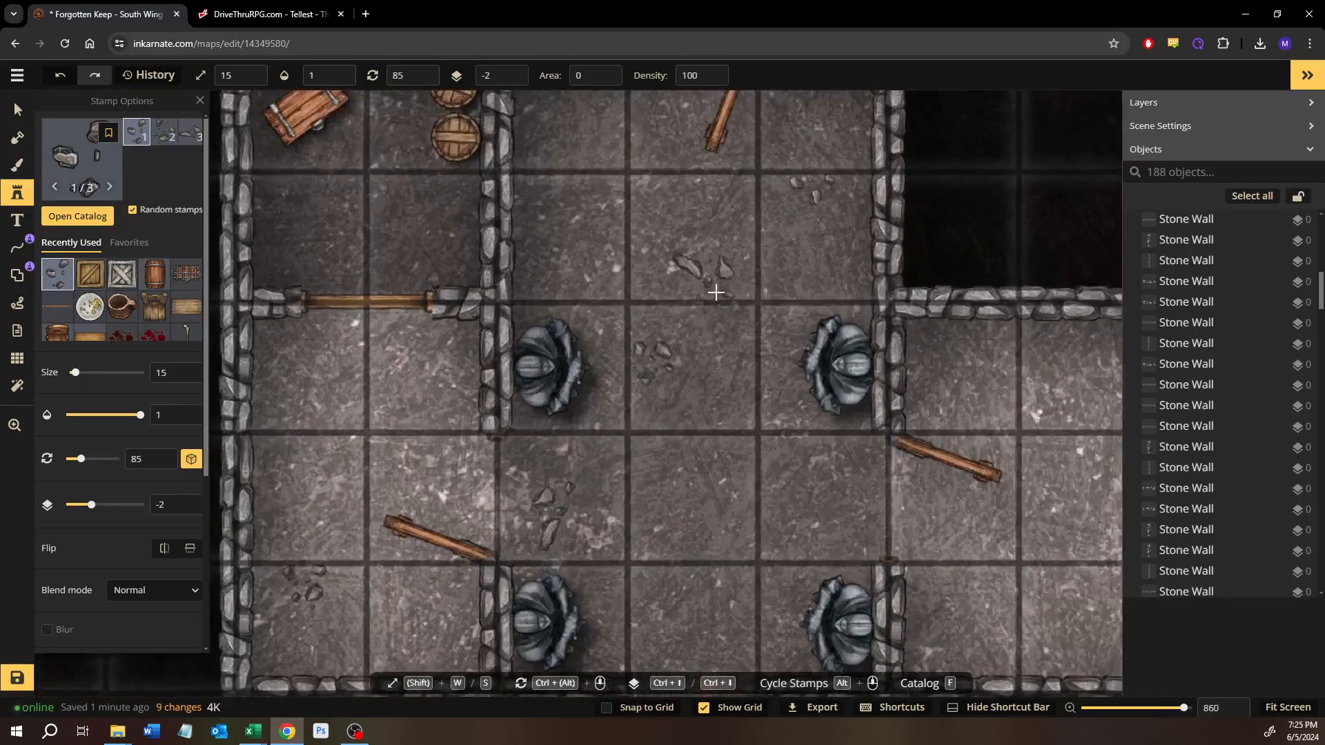
left_click_drag(716, 290, 694, 353)
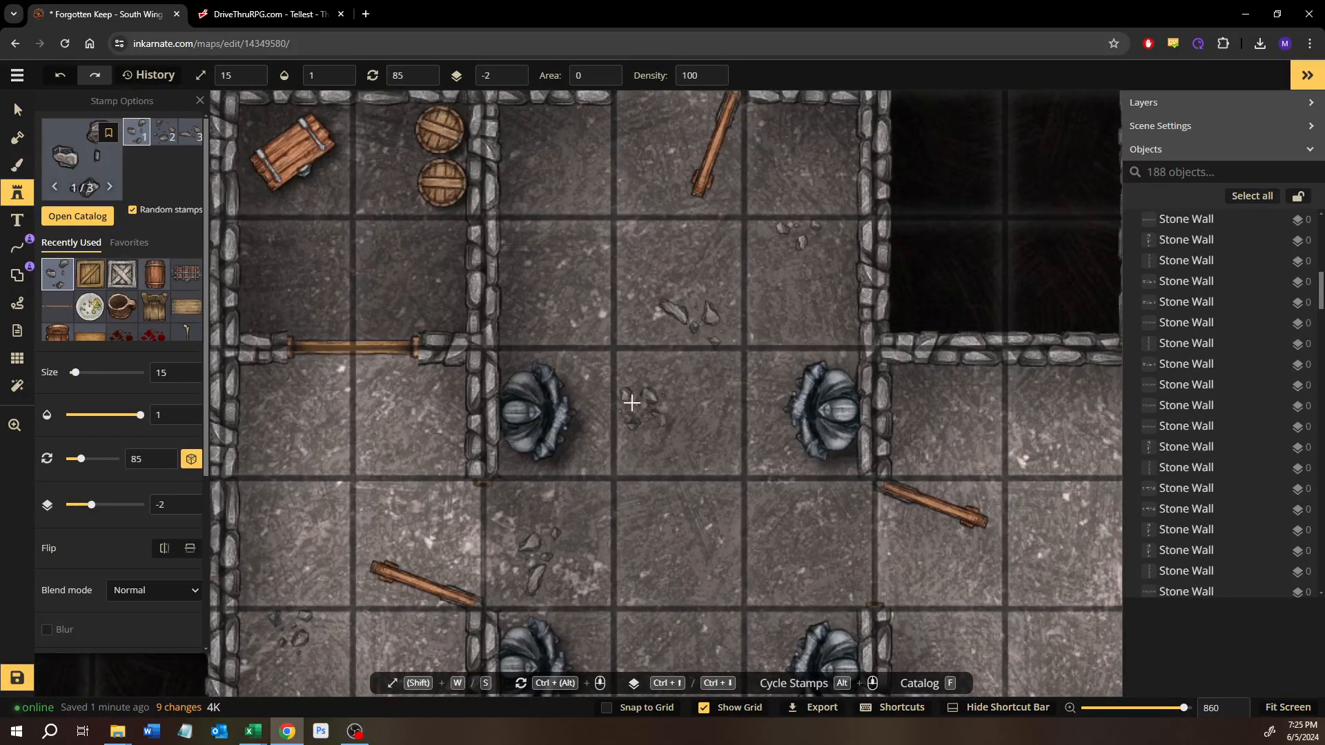
left_click_drag(637, 456, 611, 343)
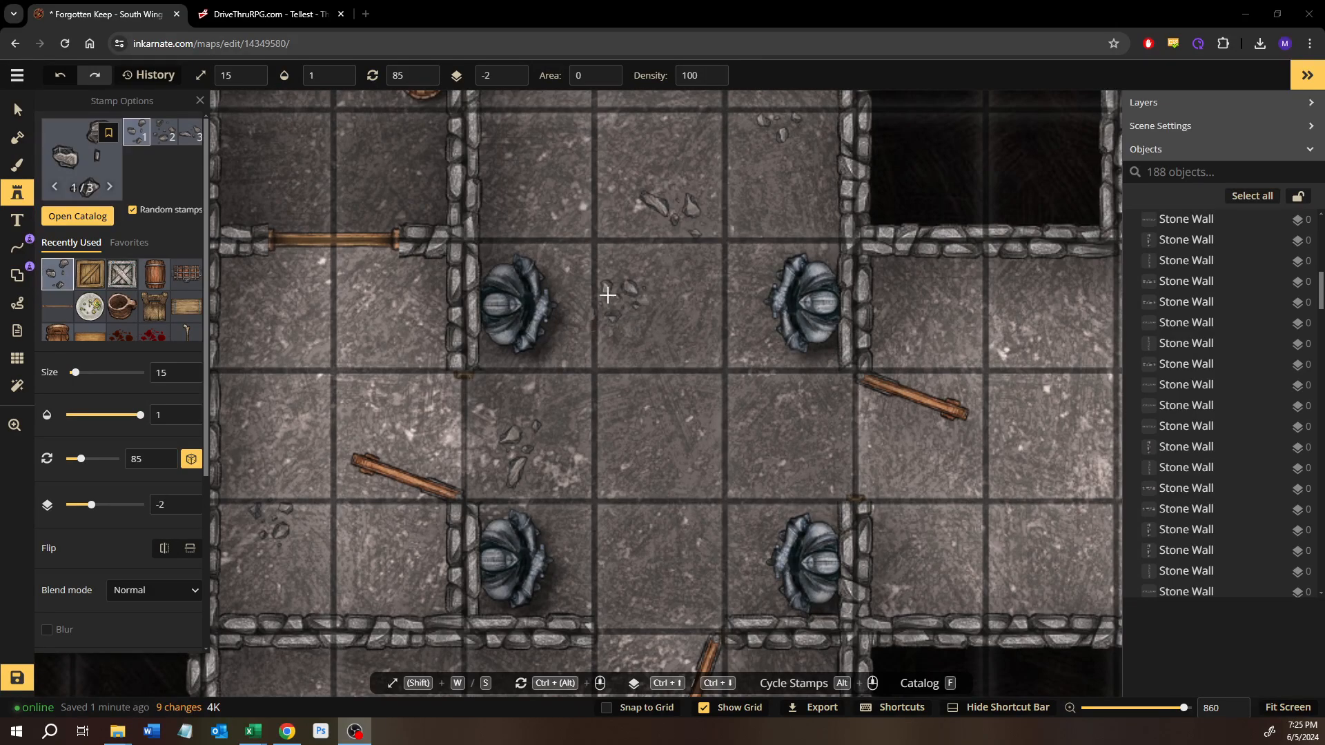
scroll(622, 387, "up", 5)
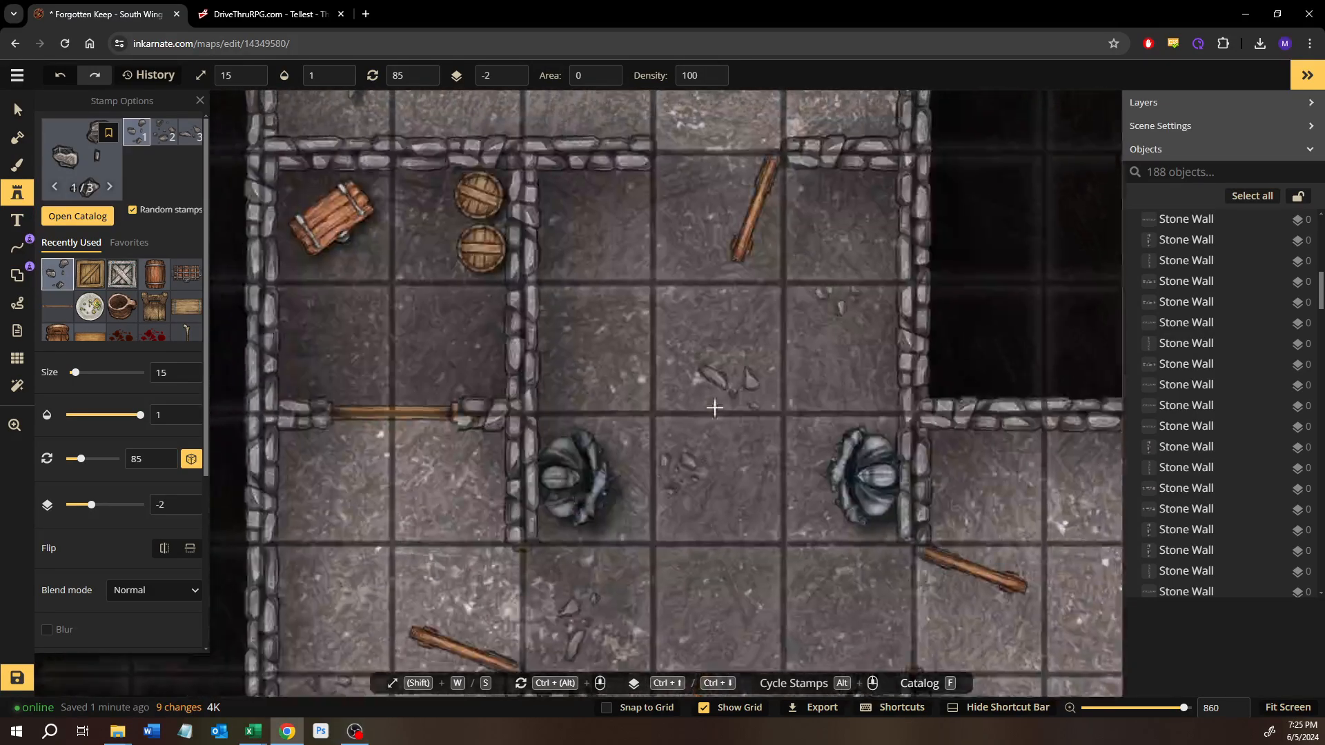
left_click(848, 364)
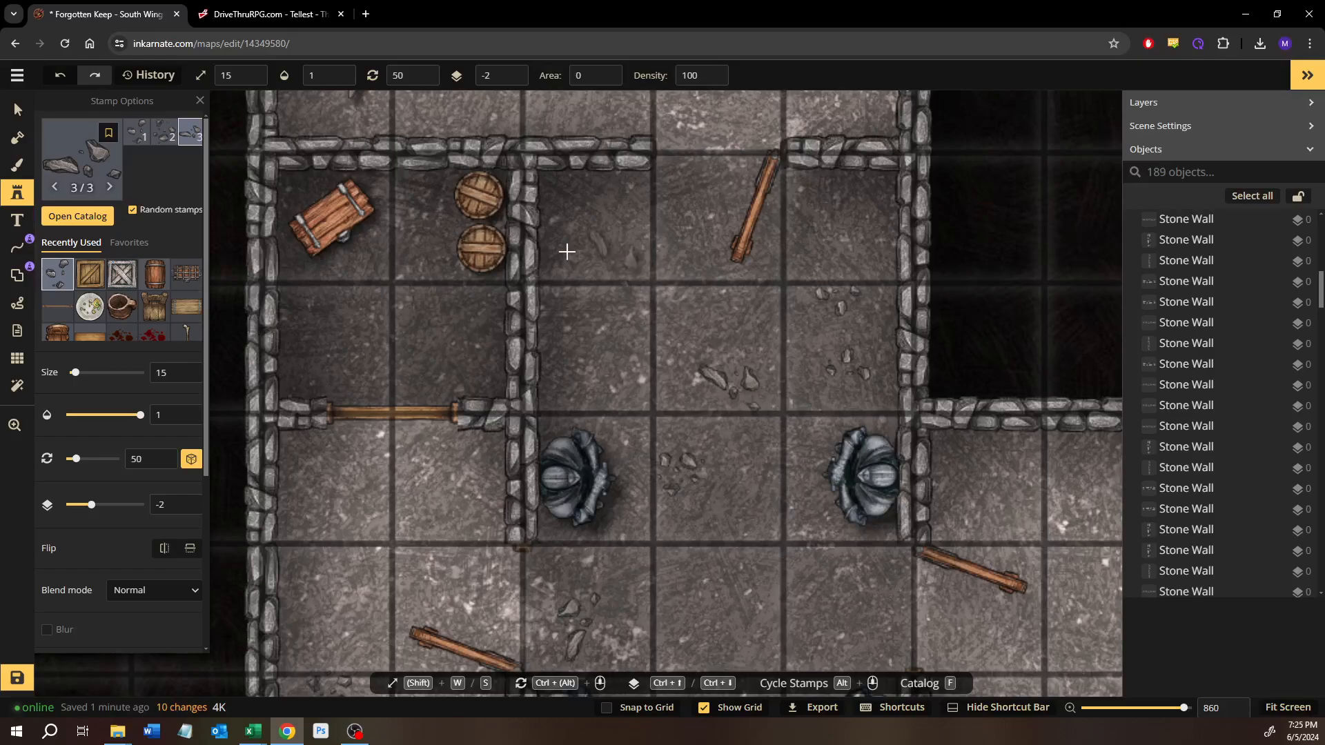
left_click(616, 303)
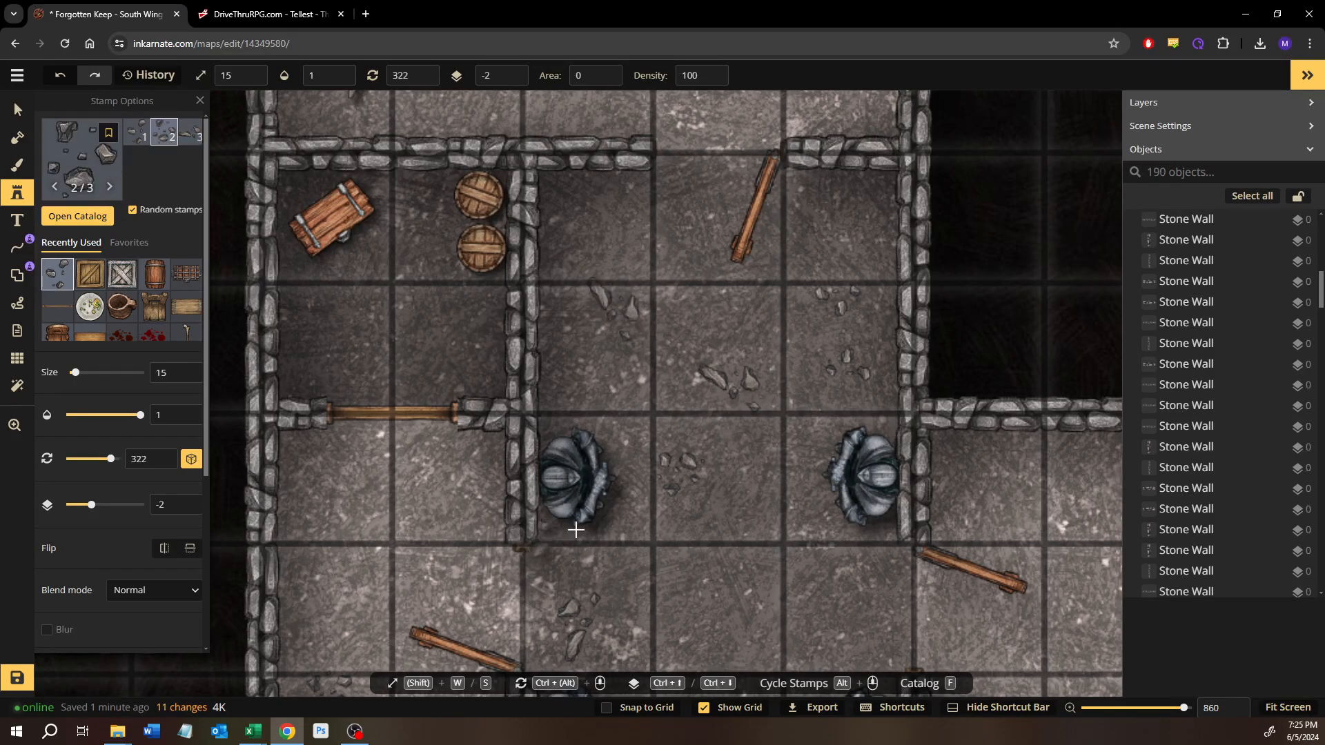
scroll(468, 416, "down", 5)
scroll(284, 256, "up", 5)
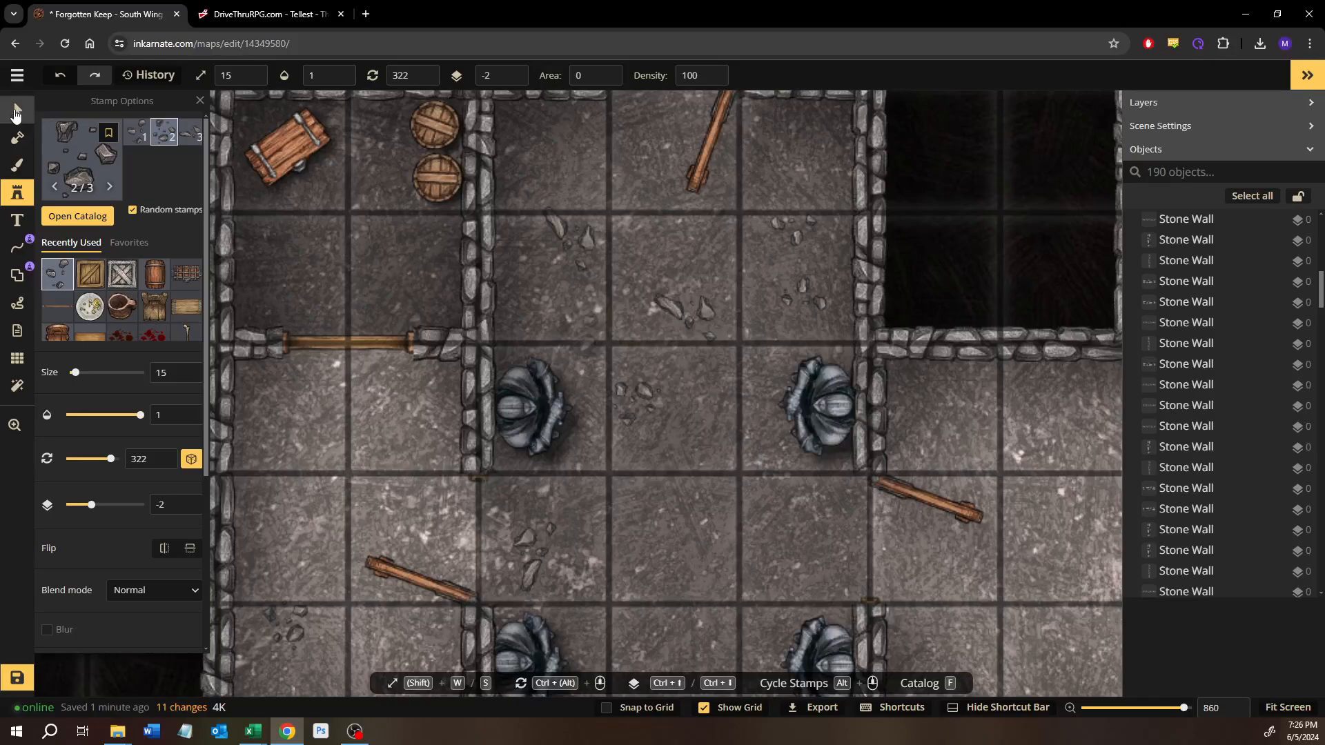
Step: Select the statue hall's northwest ruins pile, shrink it to size 11, rotate it to 298 and shift it slightly southwest
left_click(15, 110)
left_click(545, 200)
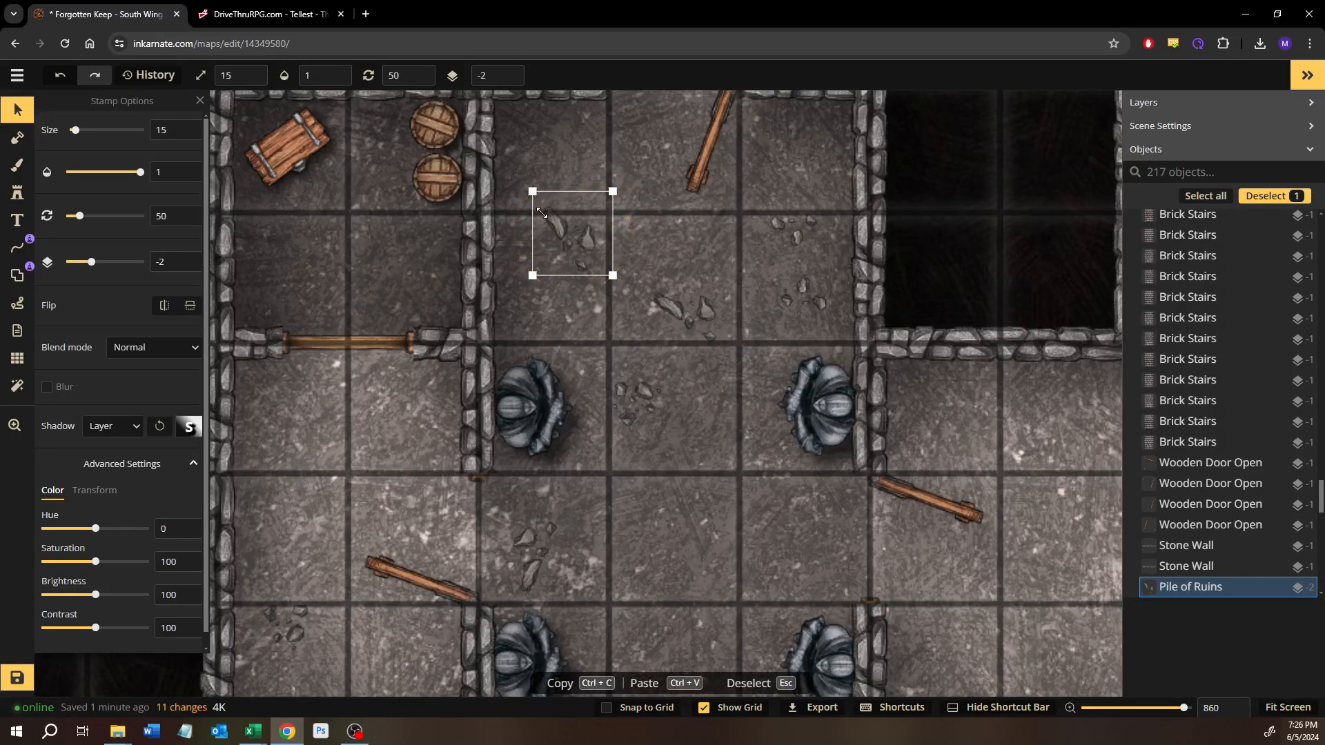
left_click_drag(542, 214, 540, 293)
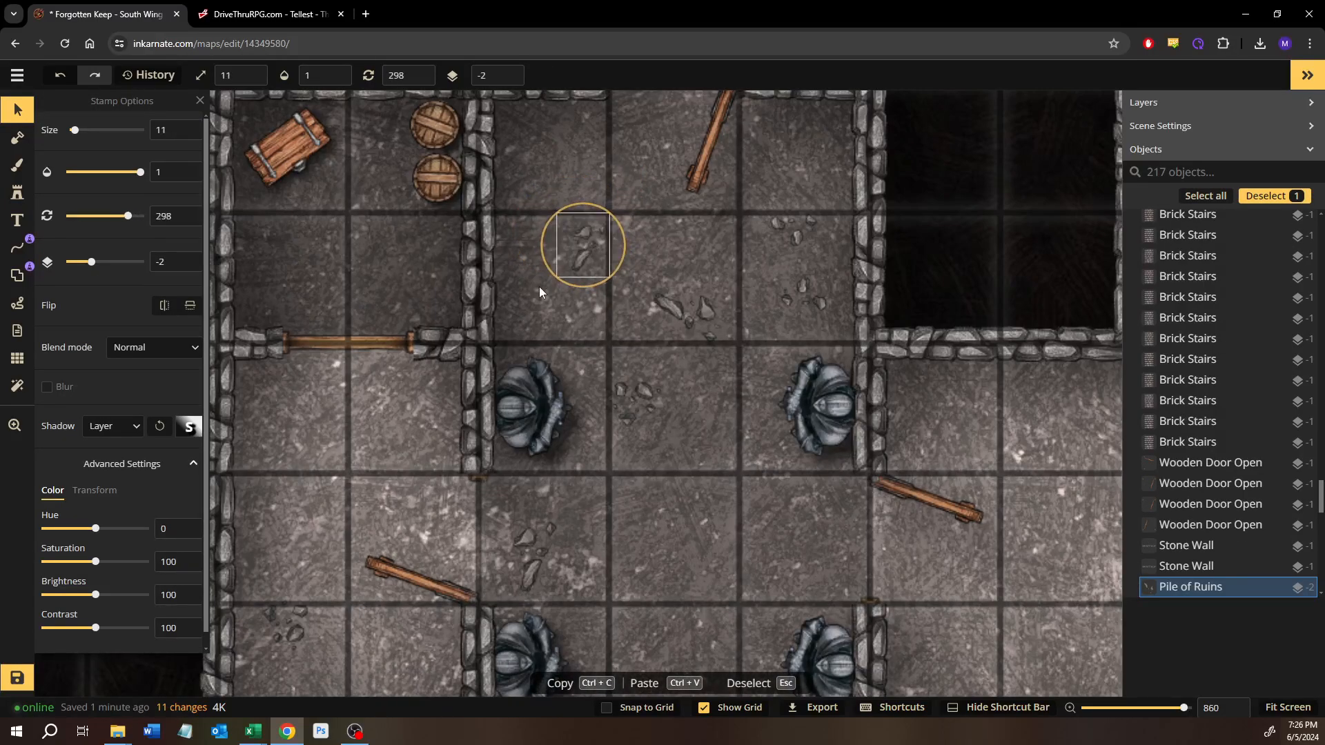
left_click_drag(581, 250, 554, 266)
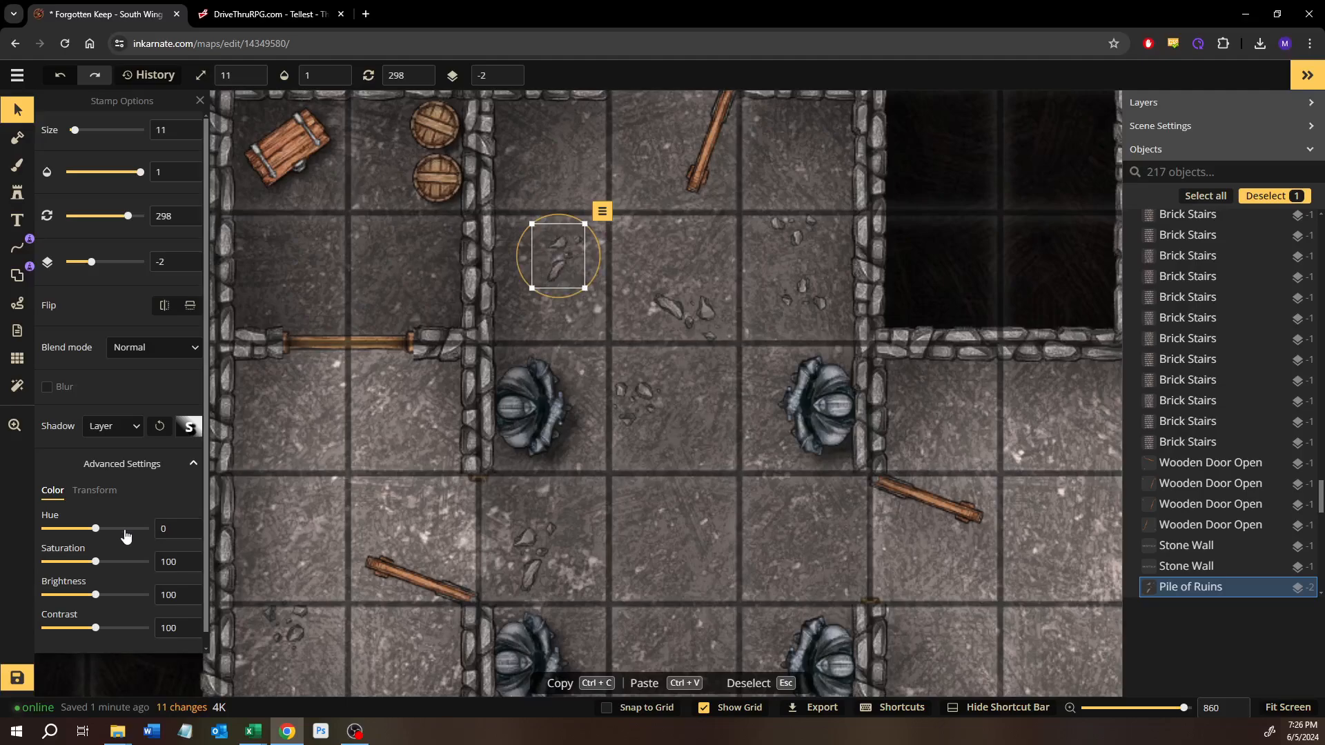
Step: Lower the selected ruins pile's brightness and move it beside the statue hall's west wall, leaving nothing selected
left_click(84, 596)
left_click_drag(84, 604, 81, 603)
left_click_drag(558, 269, 509, 295)
left_click(519, 288)
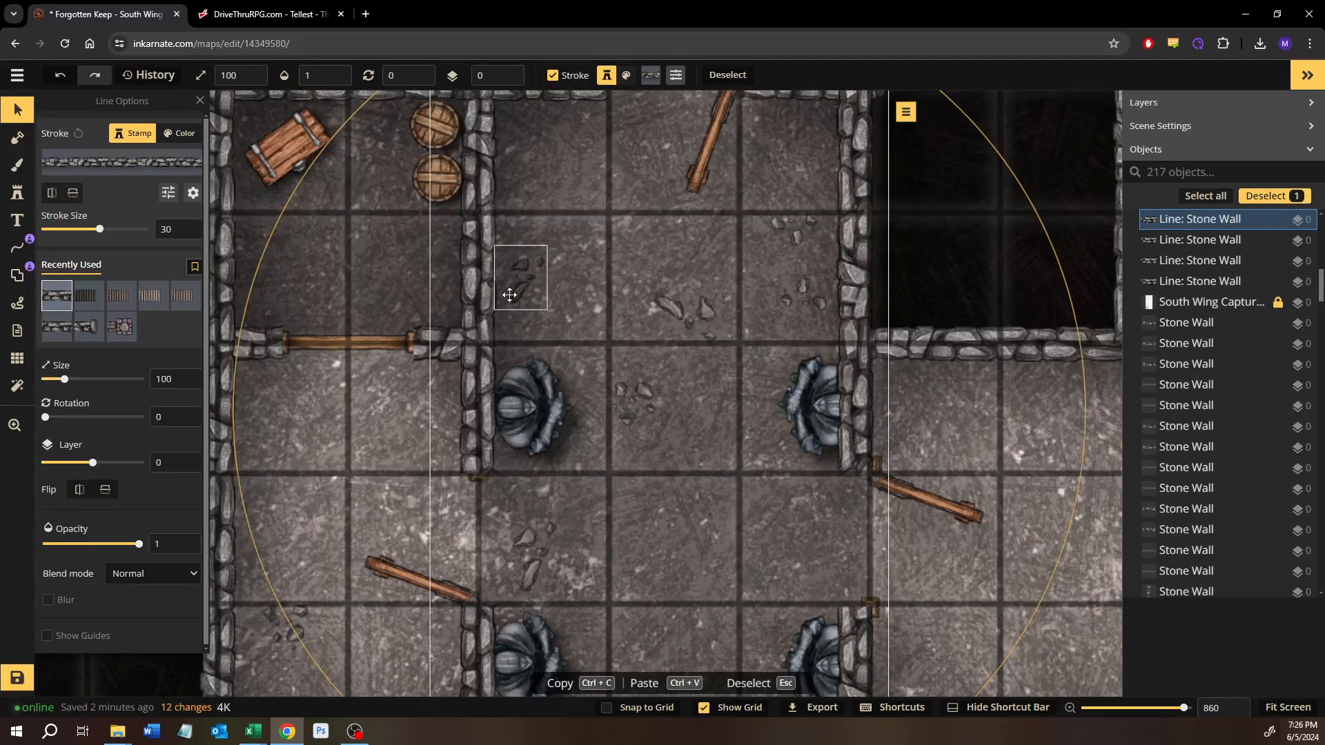
key("ctrl+z")
left_click(1044, 131)
scroll(1023, 341, "down", 3)
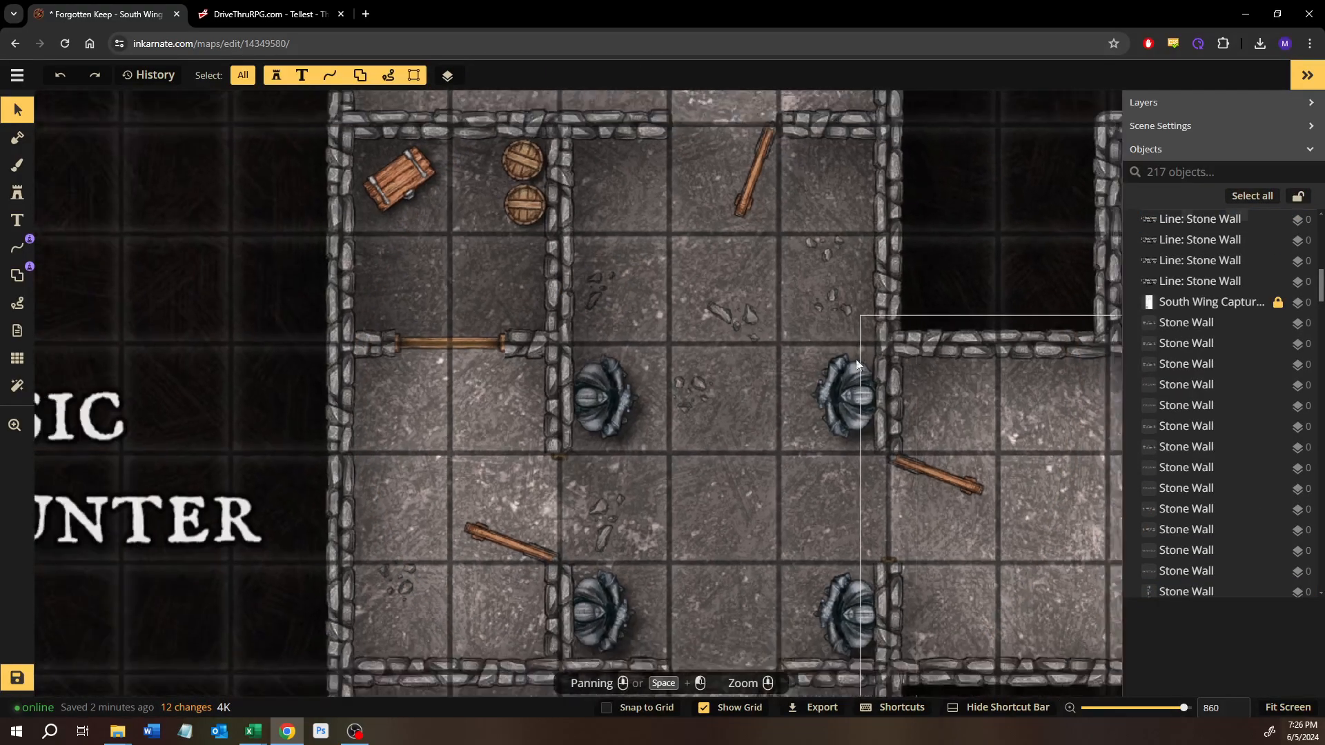
left_click_drag(793, 378, 668, 311)
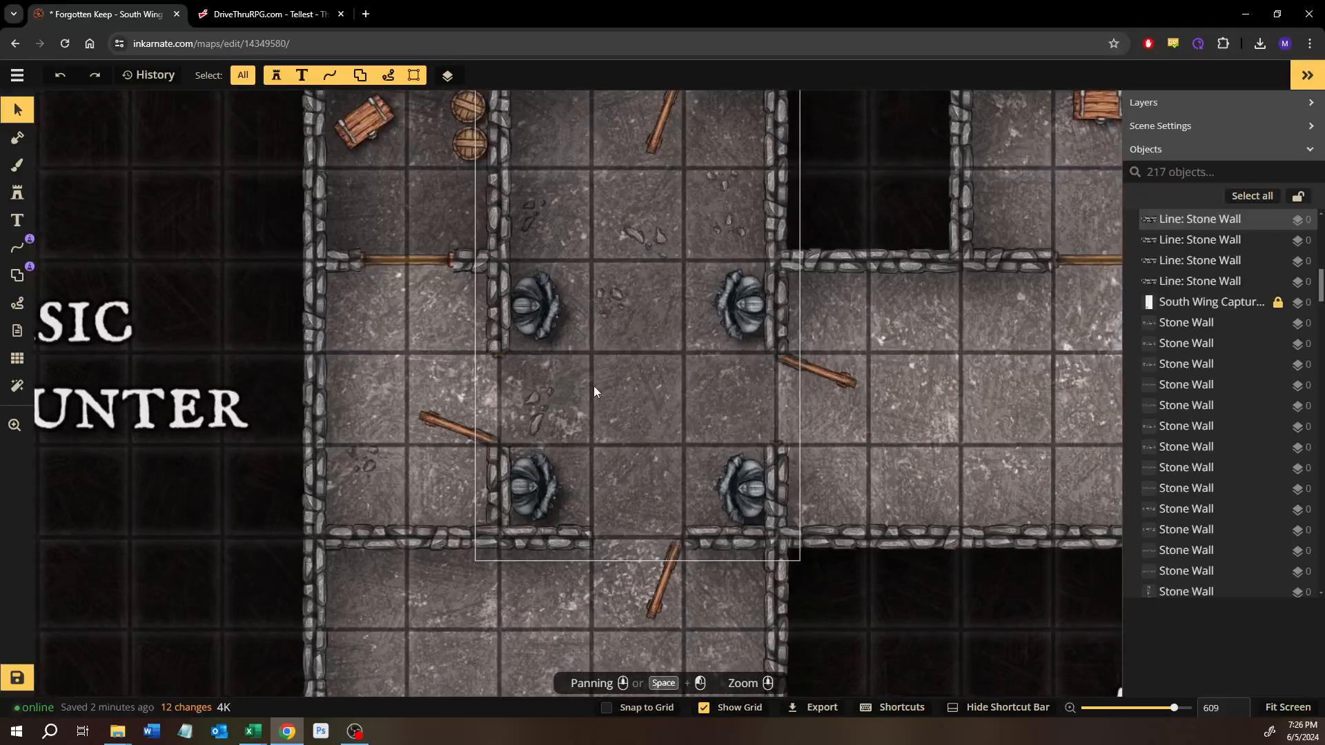
Step: Look over the map from the statue hall south through the Puzzle or Trap room to the Advancing Story stairs and spikes
left_click_drag(799, 372, 637, 356)
scroll(656, 338, "down", 2)
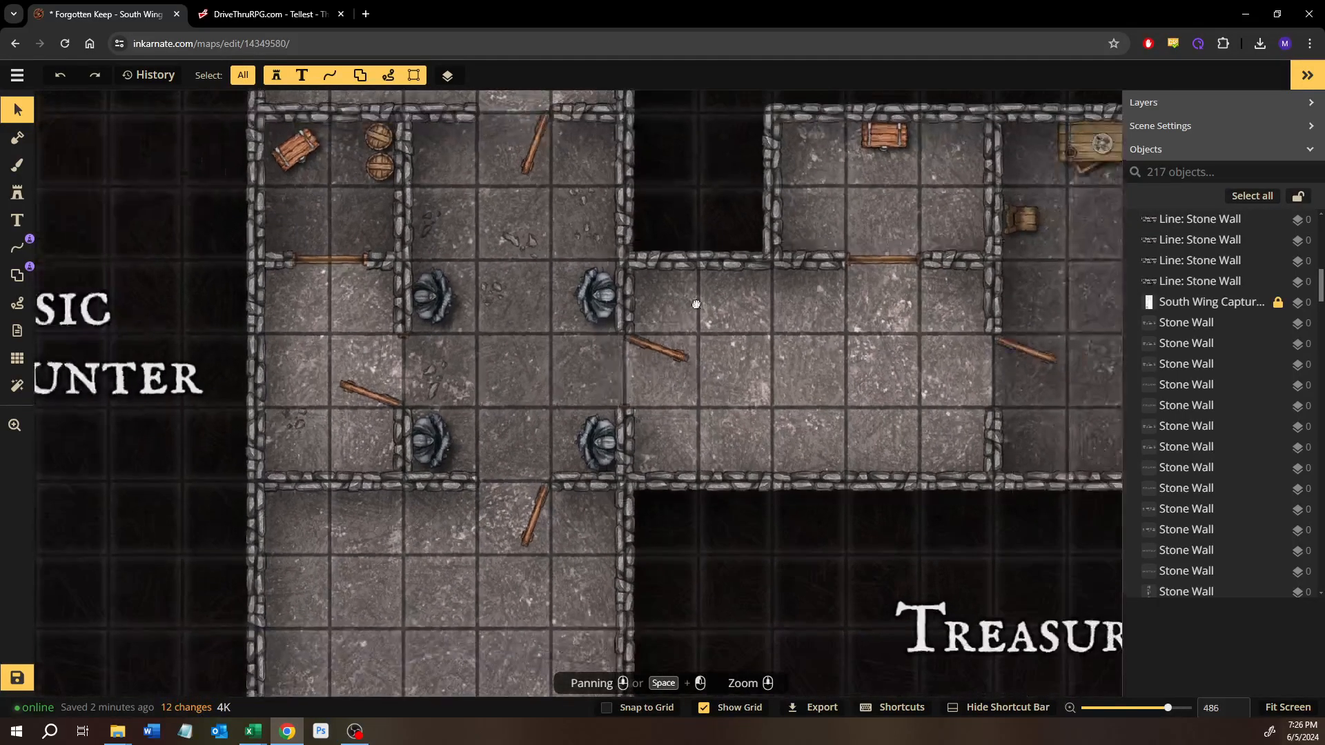
left_click_drag(721, 552, 707, 247)
left_click_drag(724, 464, 727, 274)
left_click_drag(541, 577, 583, 397)
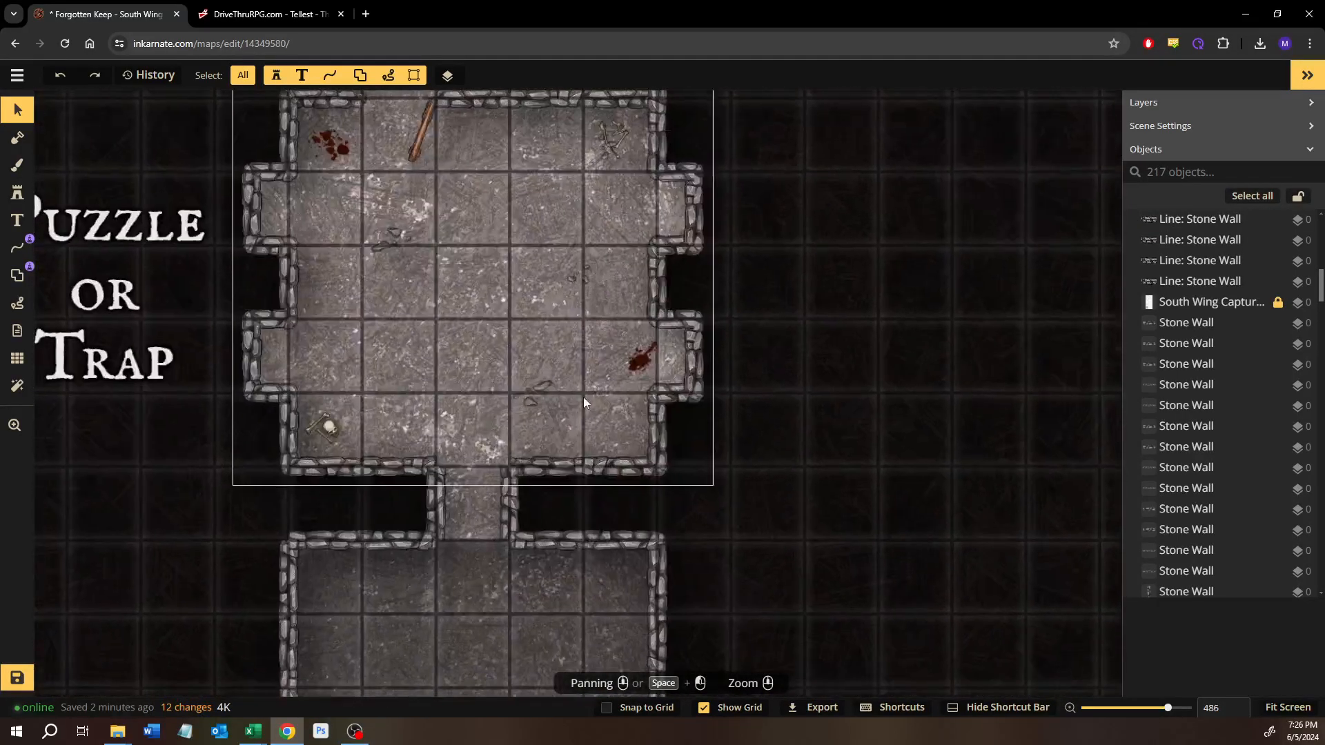
scroll(583, 398, "down", 3)
scroll(581, 442, "down", 1)
left_click_drag(612, 524, 613, 341)
scroll(544, 544, "up", 4)
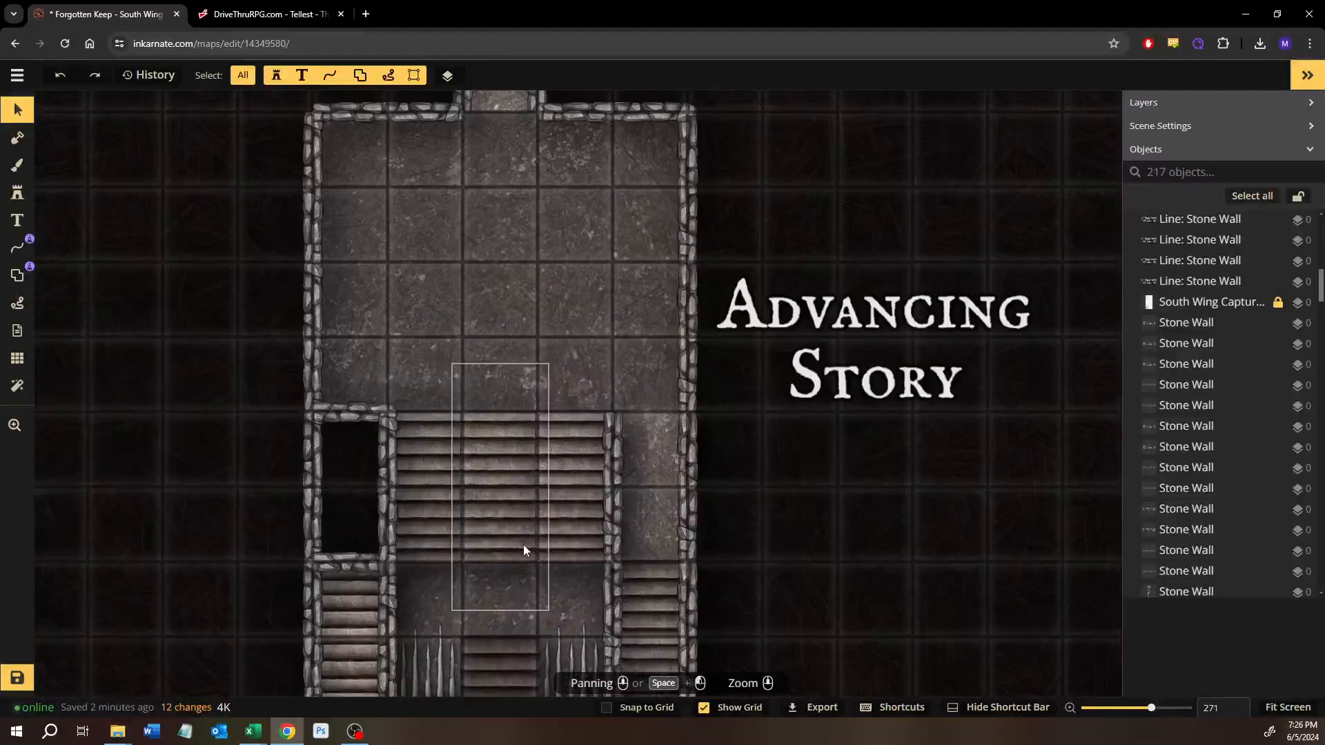
left_click_drag(523, 545, 570, 370)
left_click_drag(573, 452, 582, 486)
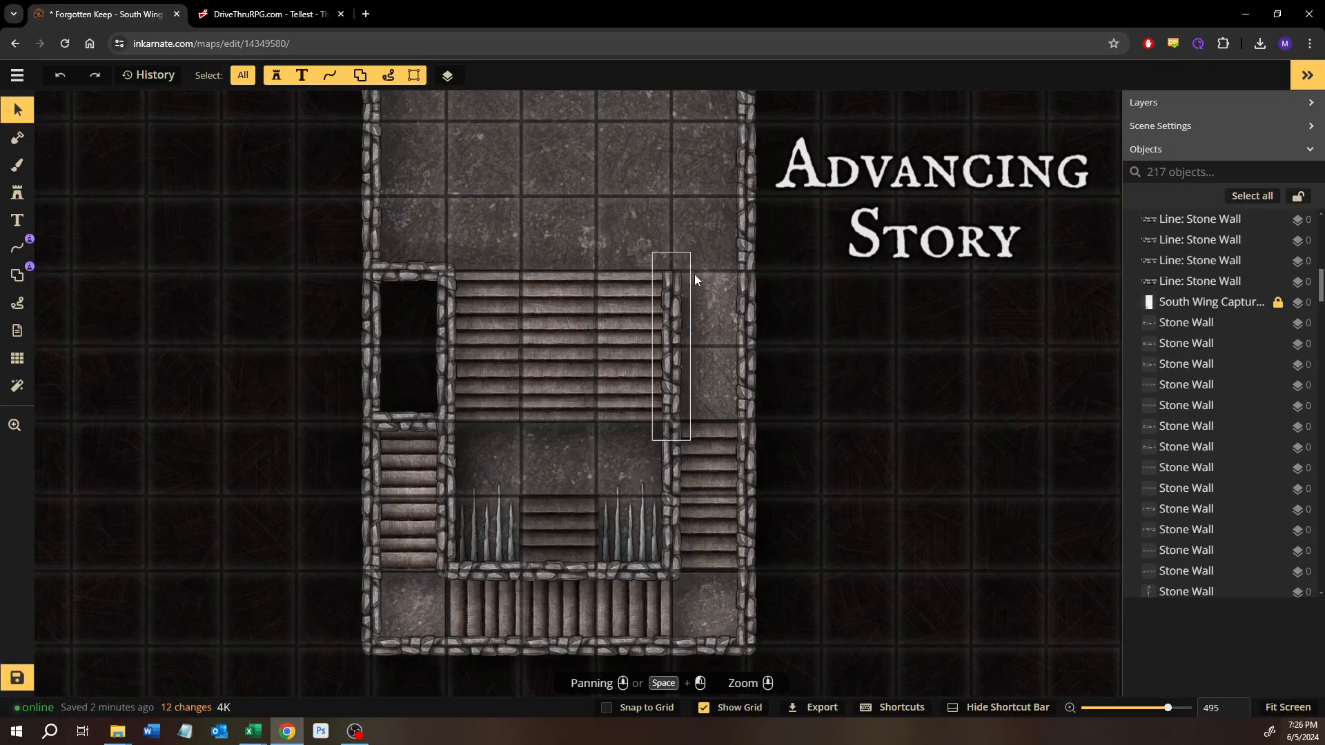
left_click_drag(651, 136, 639, 331)
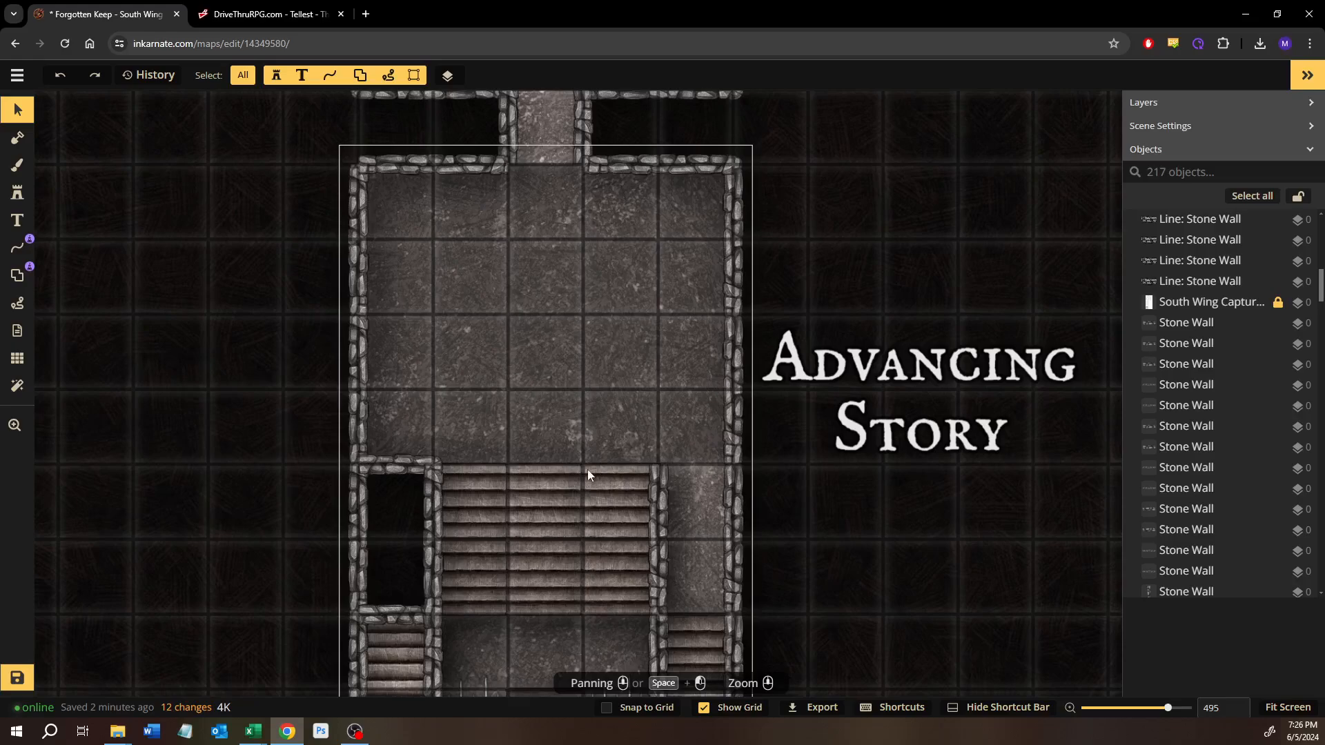
left_click_drag(591, 488, 627, 459)
scroll(552, 392, "up", 1)
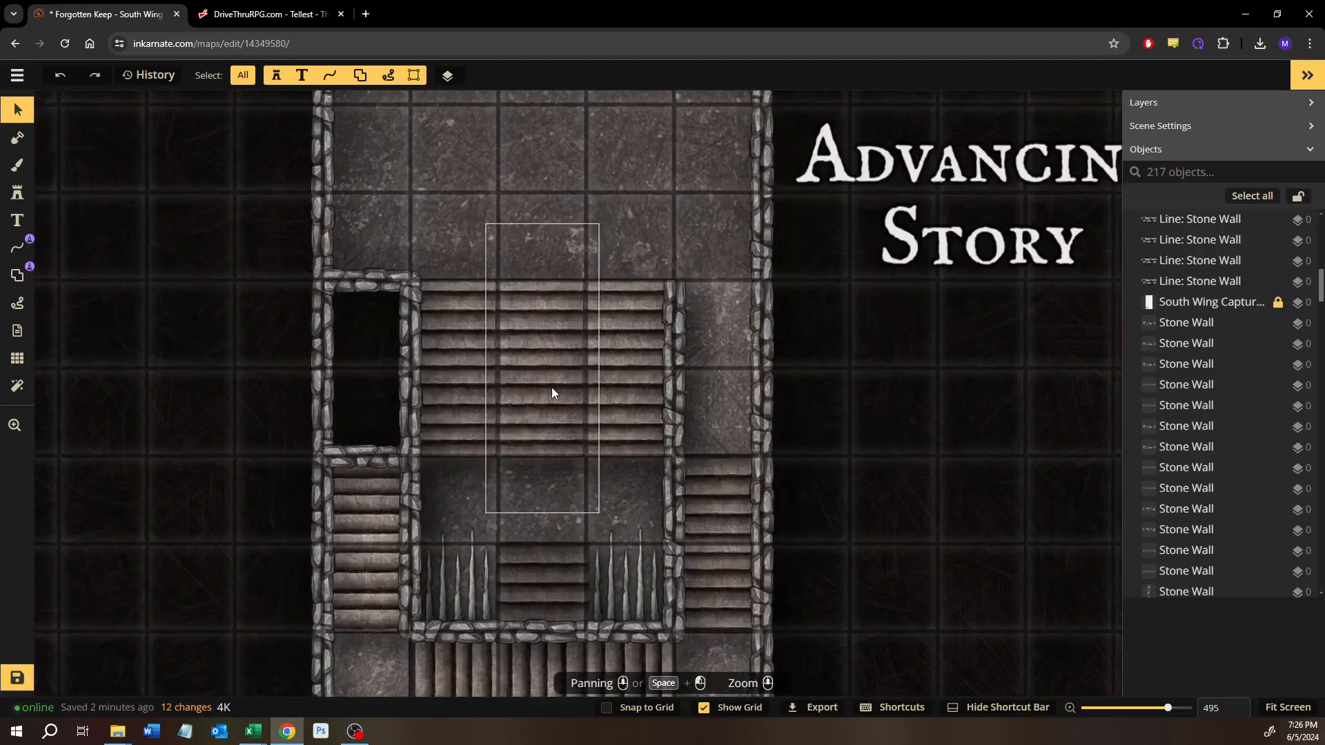
scroll(553, 390, "down", 1)
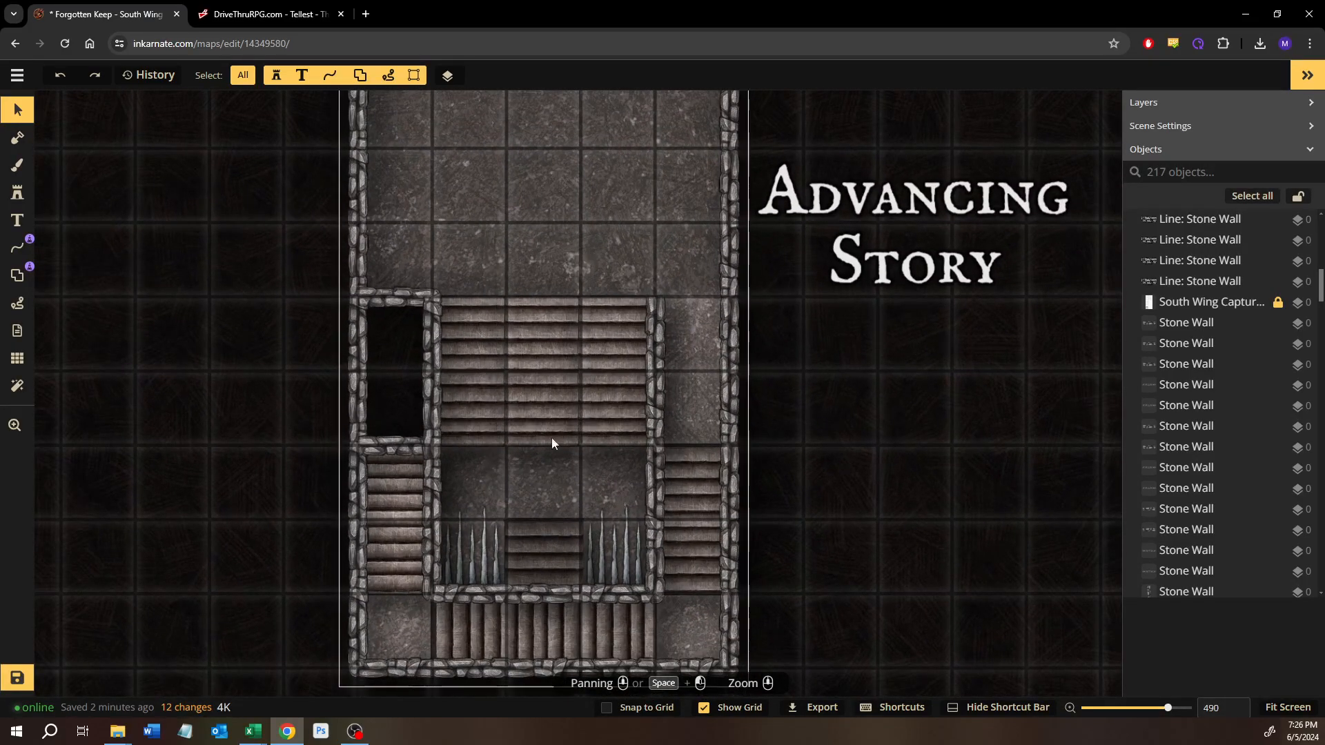
left_click_drag(556, 552, 574, 356)
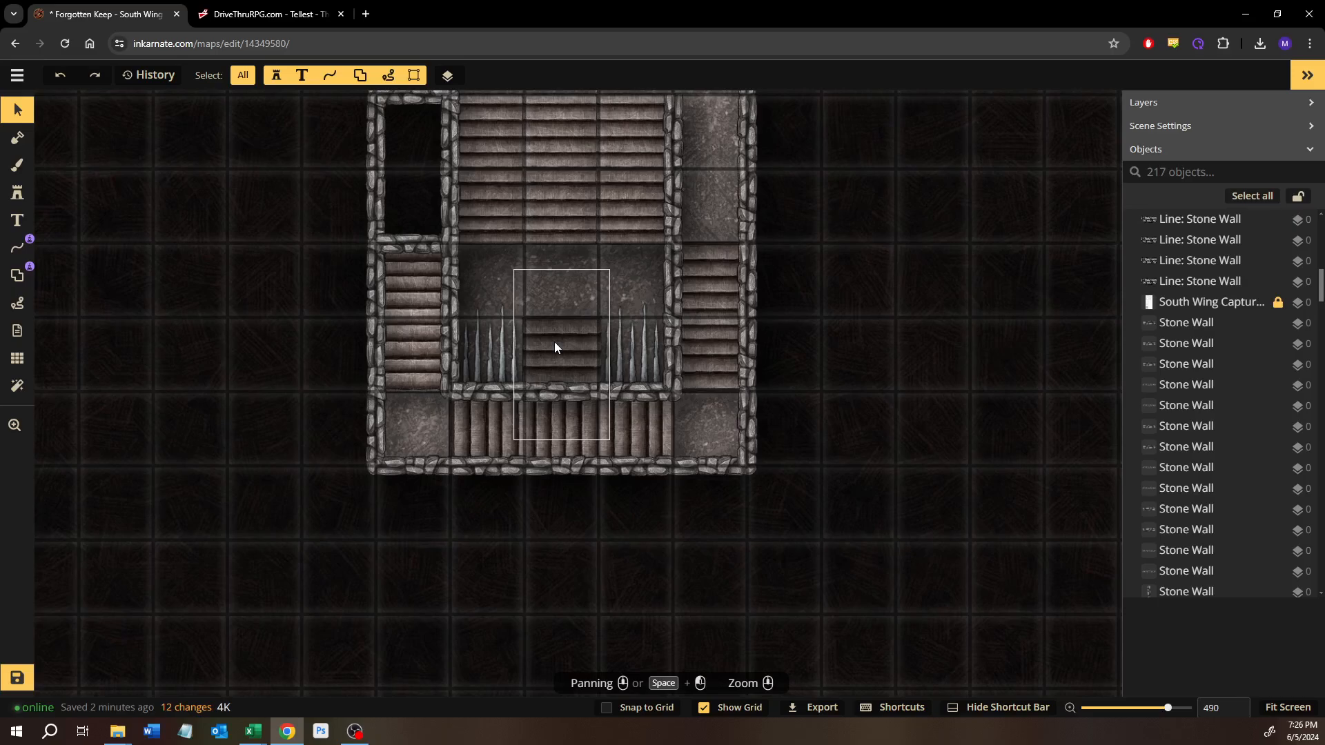
scroll(598, 501, "down", 6)
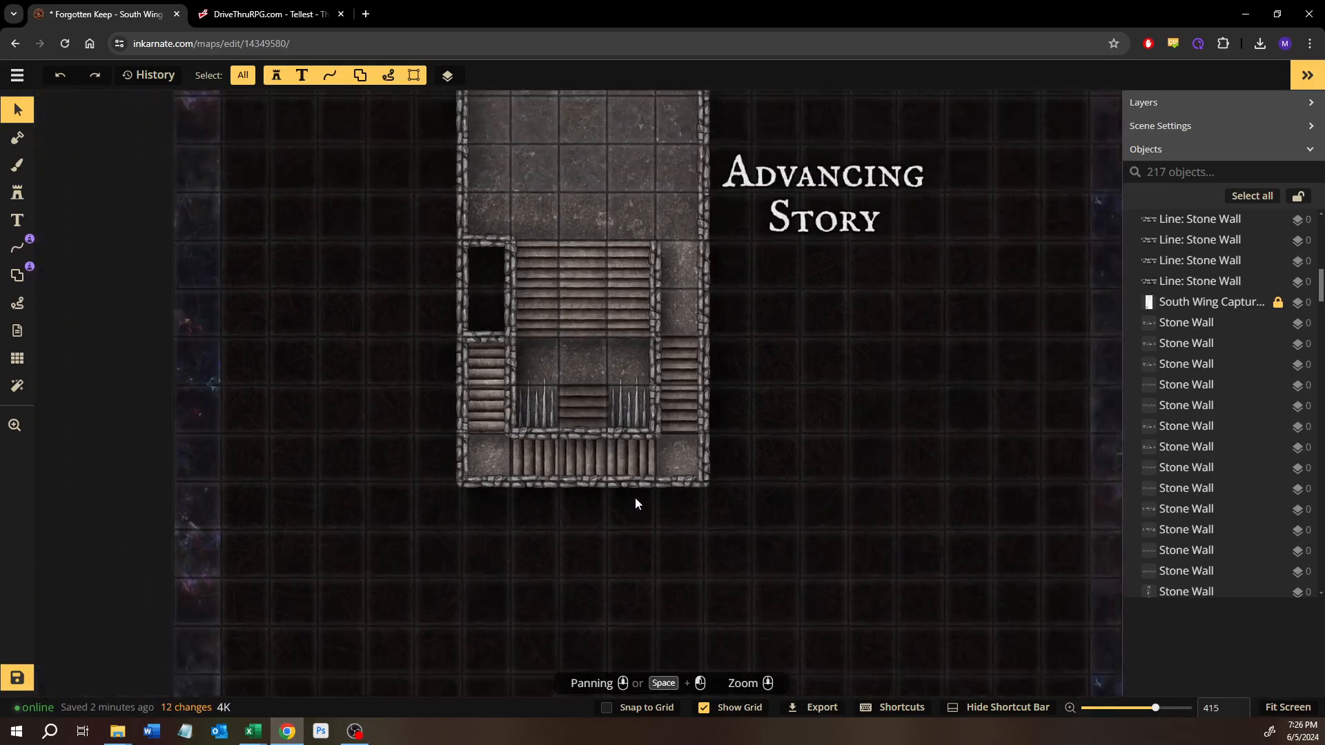
Step: Review the rooms between Advancing Story and Basic Encounter, including the empty room north of Puzzle or Trap, for spots needing decoration
left_click_drag(753, 383, 657, 606)
left_click_drag(669, 433, 649, 619)
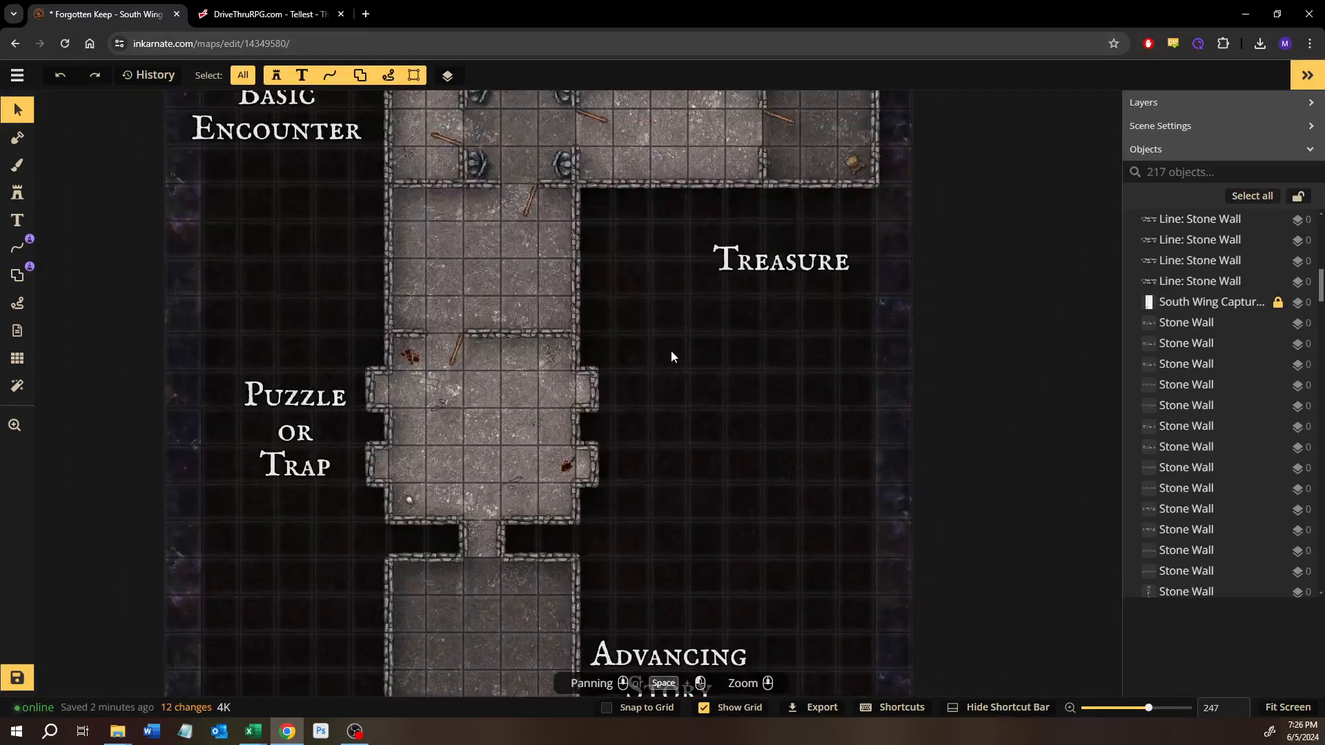
left_click_drag(671, 351, 659, 209)
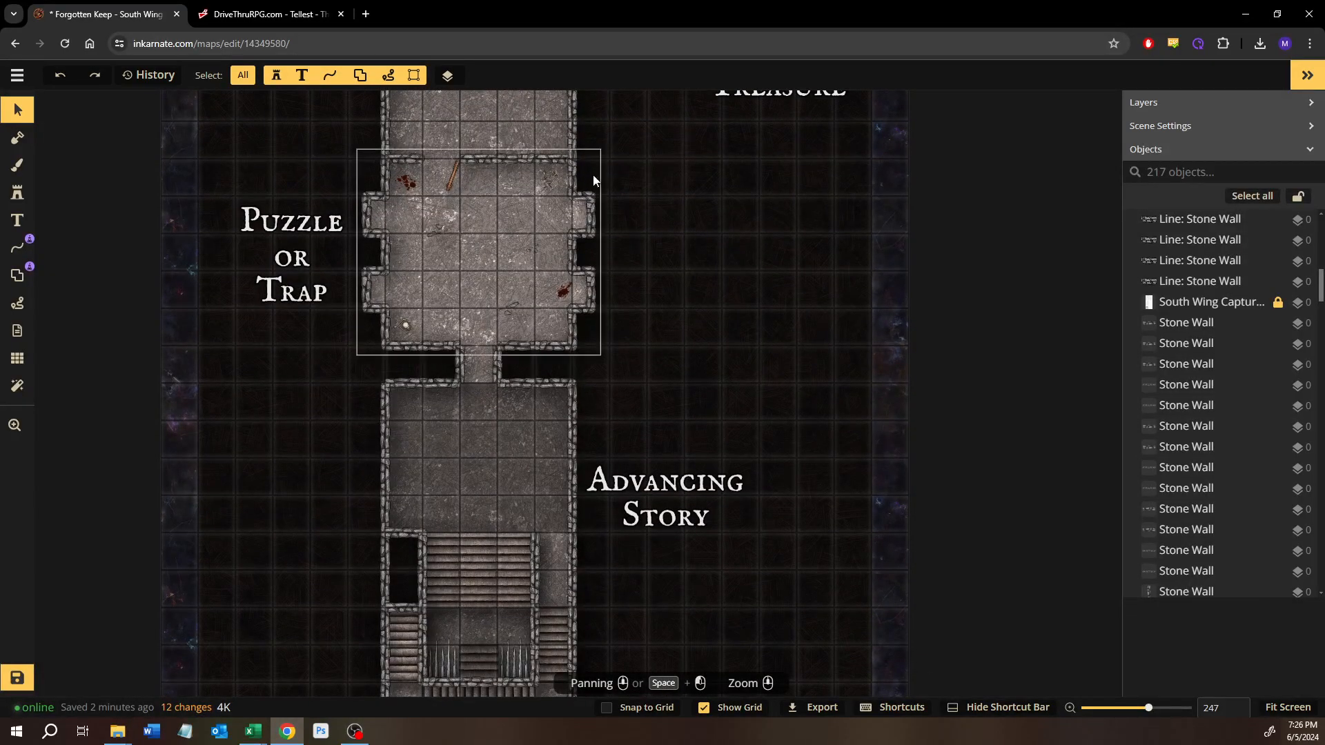
left_click_drag(511, 321, 507, 412)
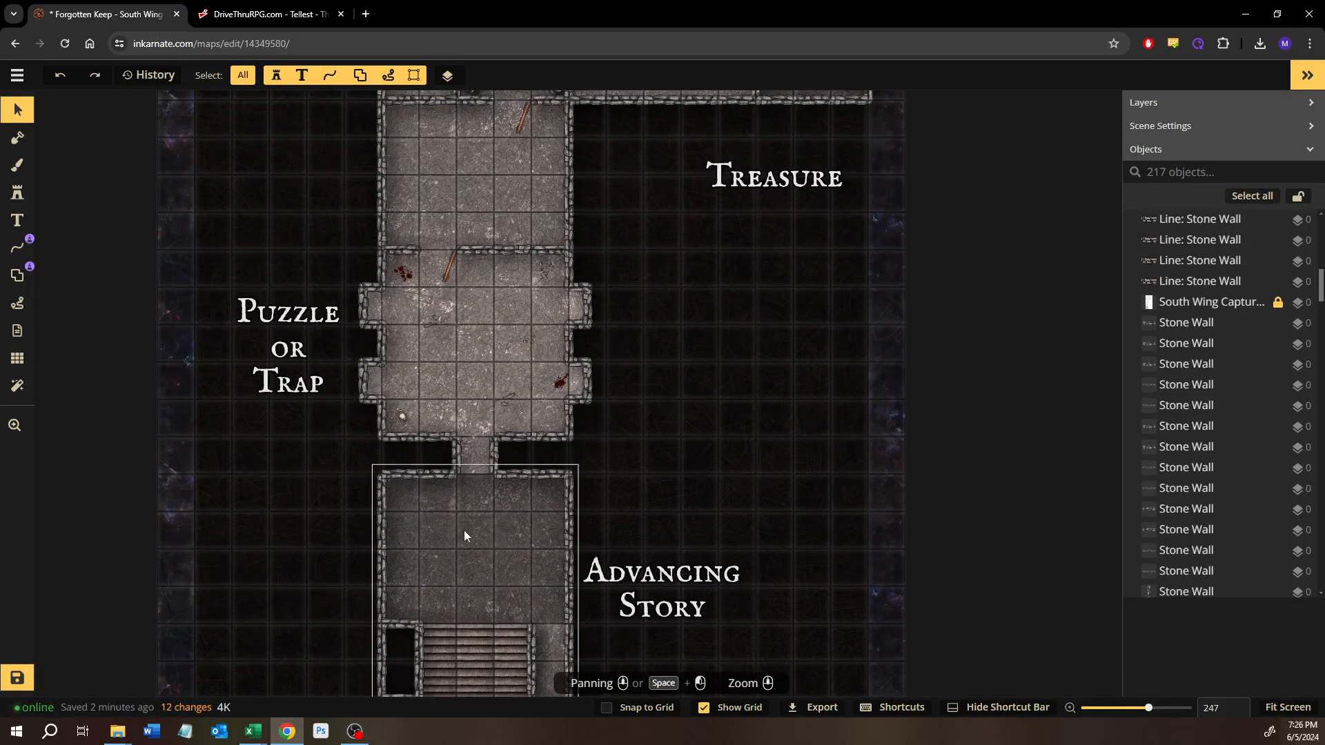
left_click_drag(644, 345, 663, 520)
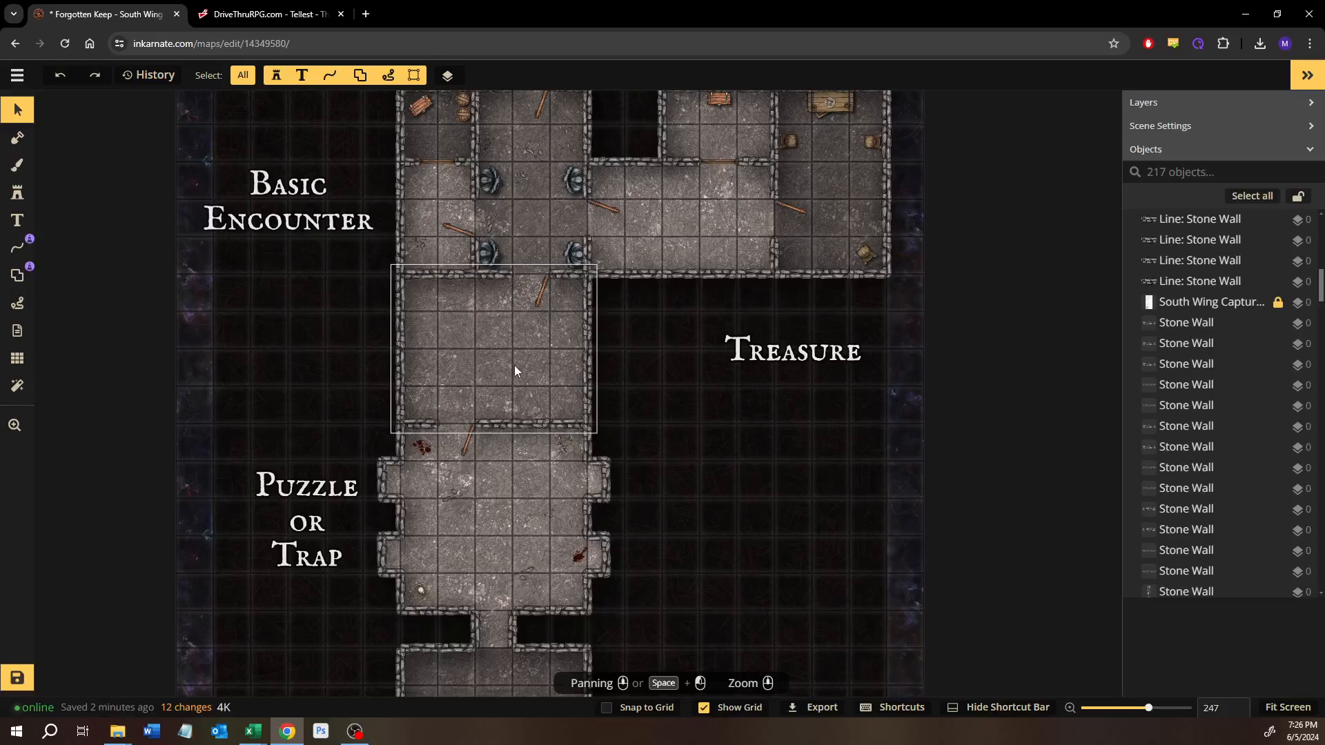
left_click_drag(495, 444, 495, 567)
scroll(715, 315, "up", 1)
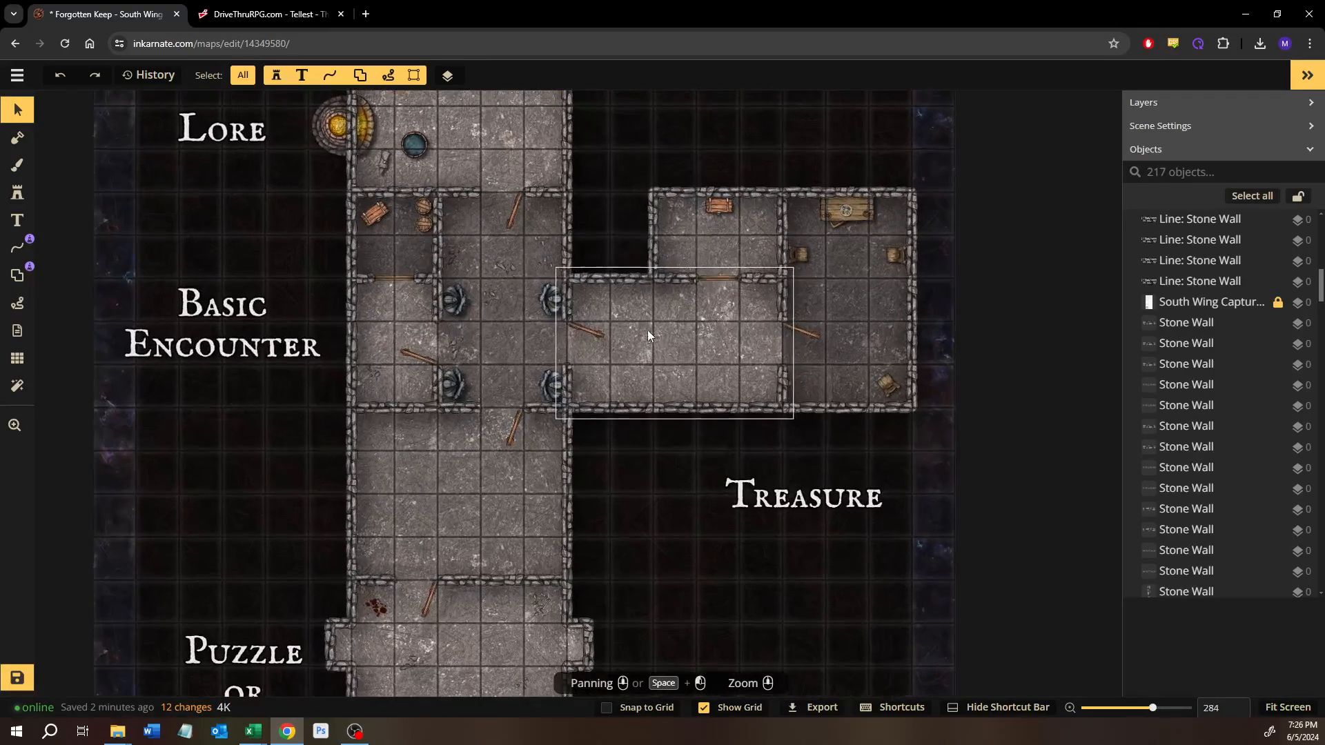
scroll(516, 331, "up", 1)
scroll(371, 329, "up", 2)
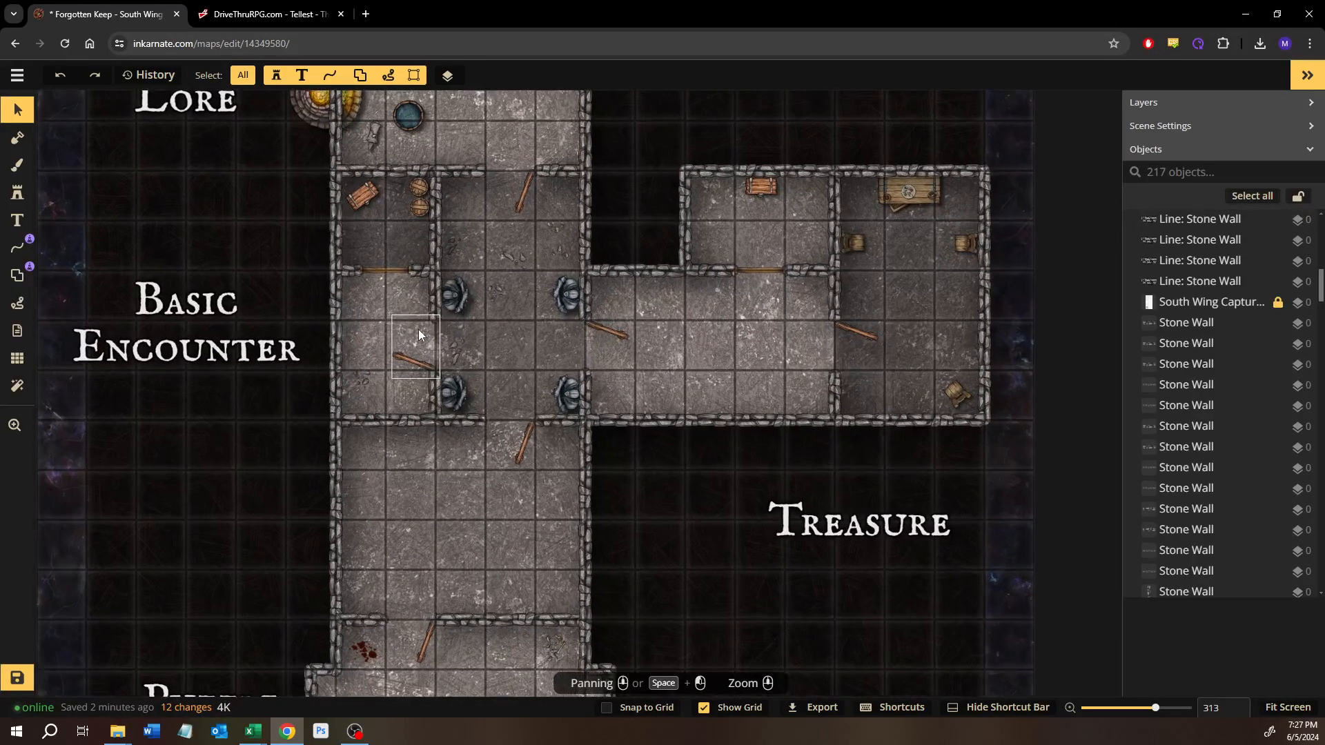
scroll(371, 329, "up", 1)
left_click_drag(631, 428, 679, 327)
left_click_drag(660, 452, 657, 228)
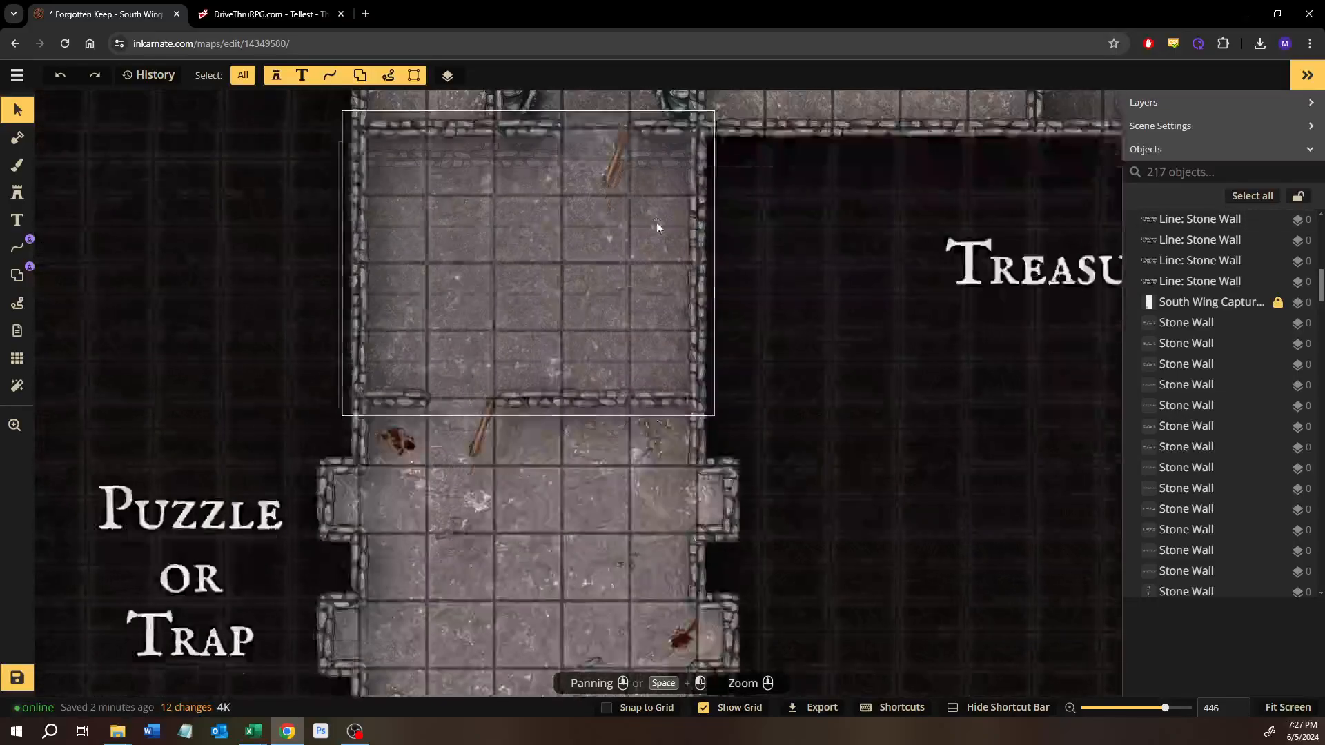
left_click_drag(652, 442, 647, 645)
left_click_drag(613, 420, 612, 527)
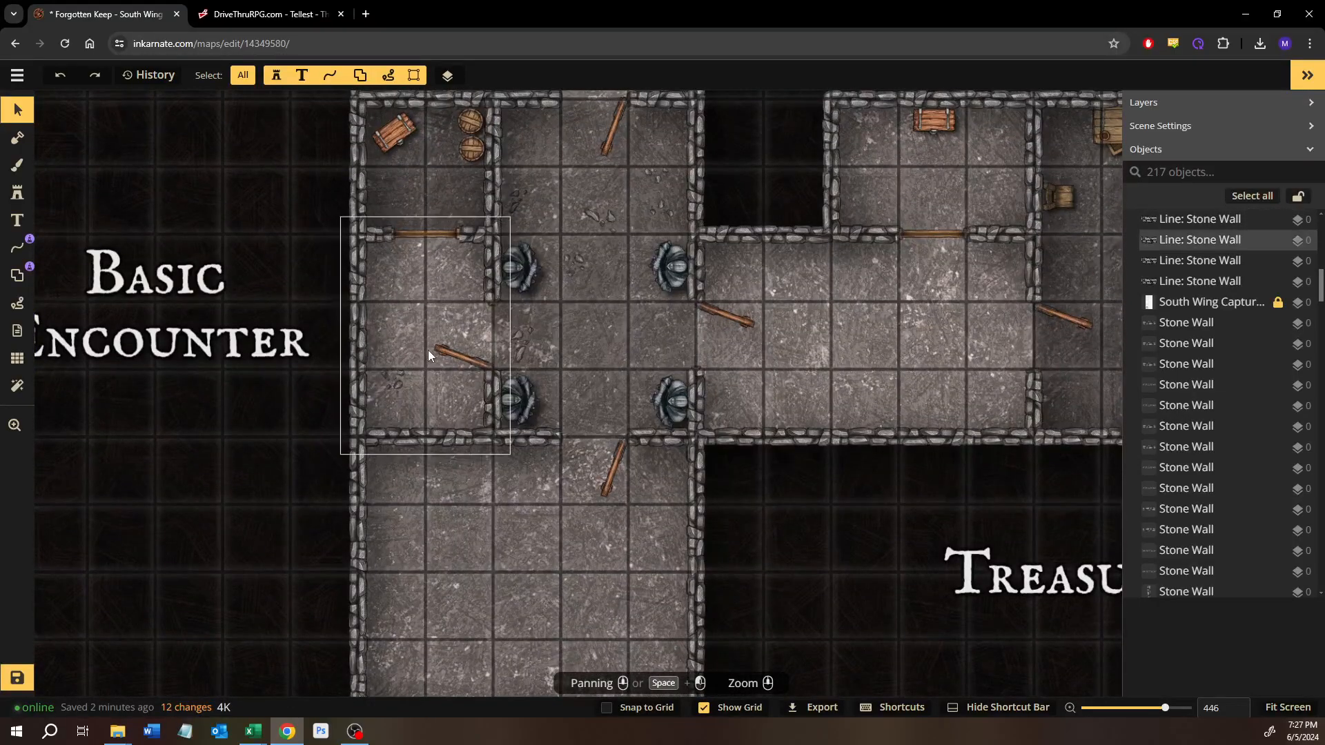
scroll(414, 421, "down", 3)
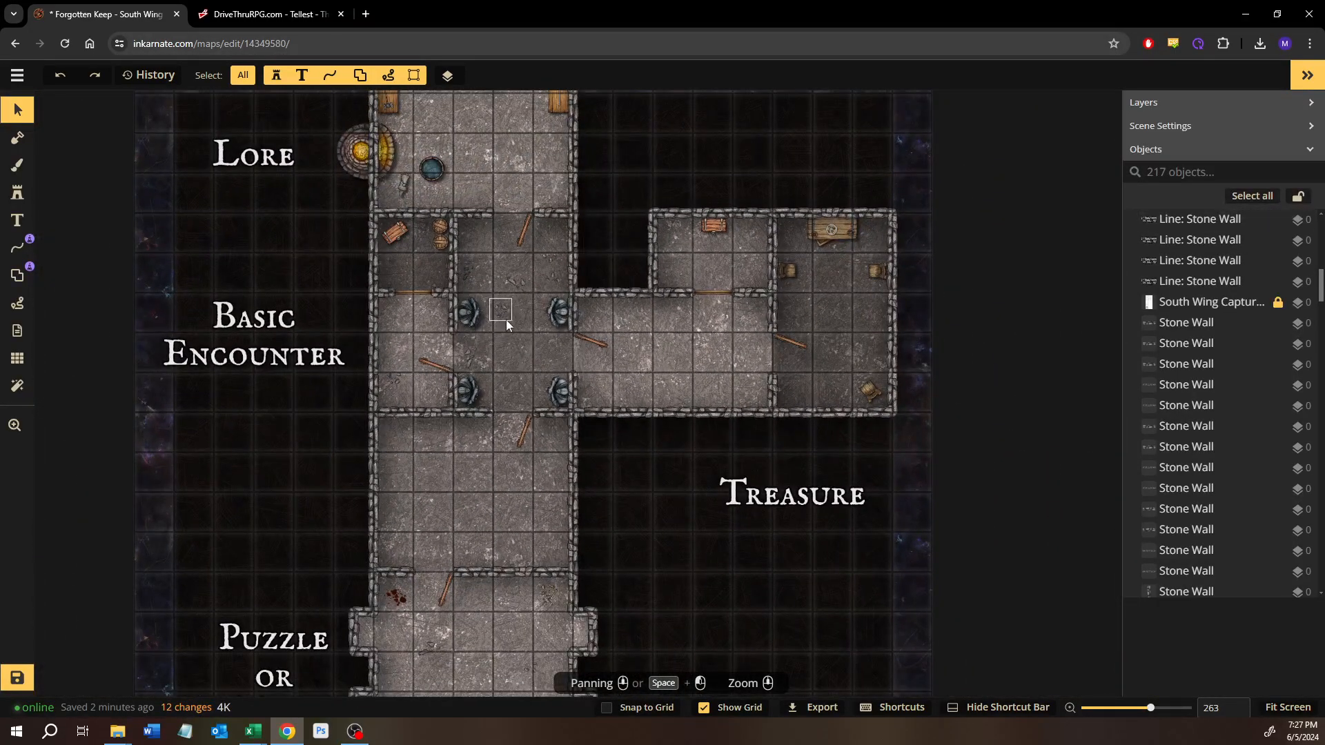
left_click_drag(388, 271, 368, 309)
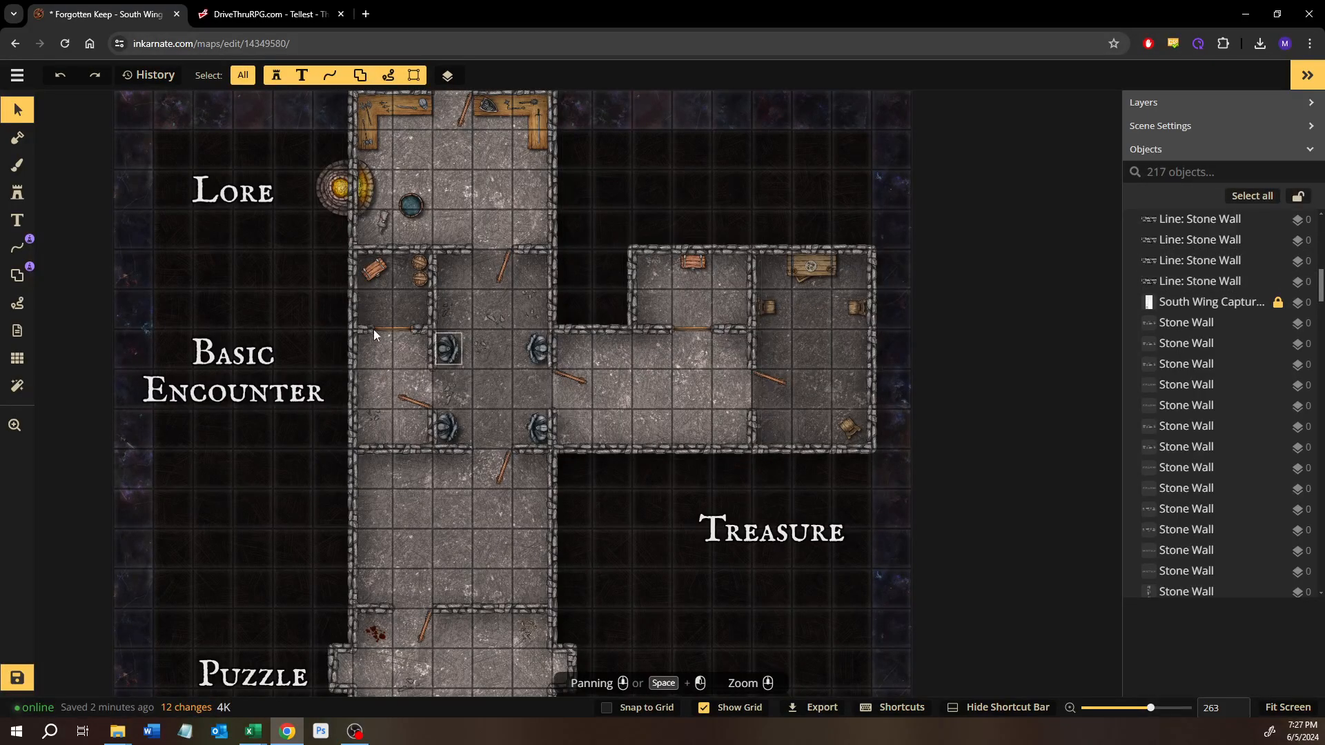
left_click_drag(662, 620, 775, 317)
left_click_drag(891, 421, 883, 227)
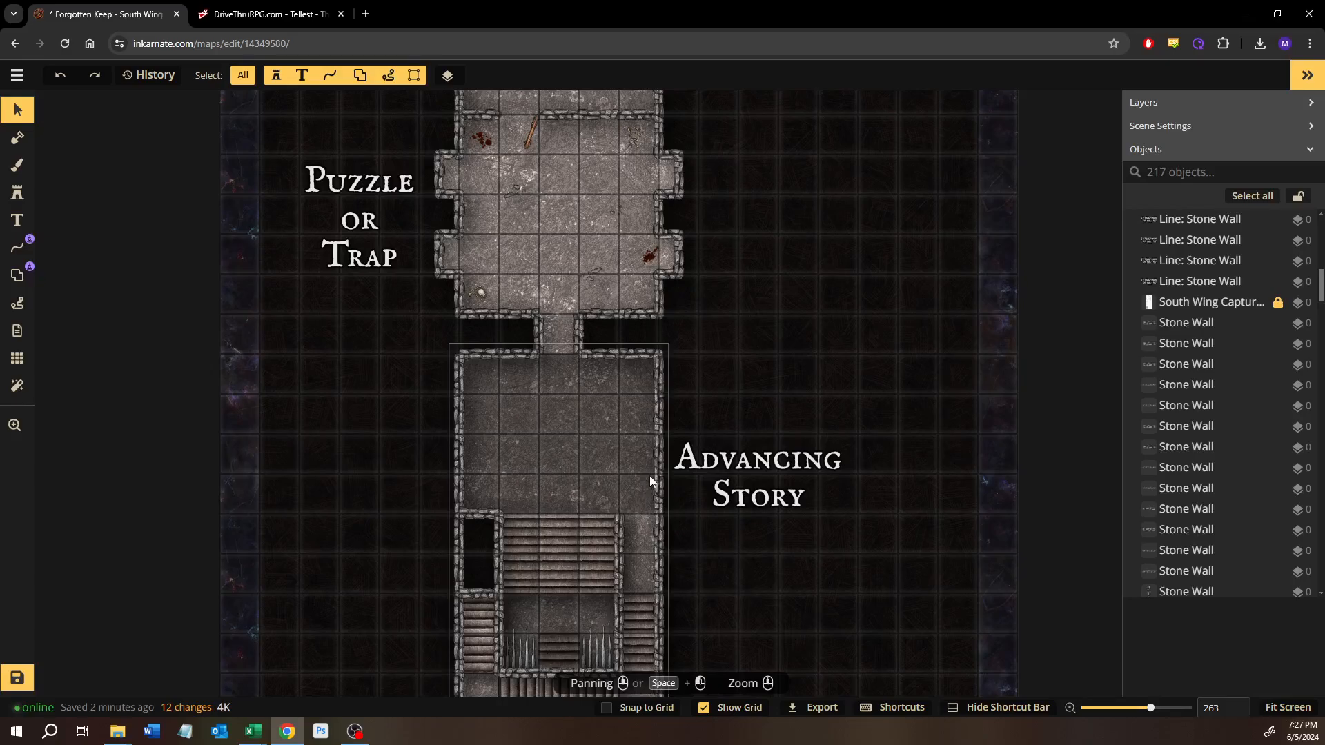
left_click_drag(664, 268, 626, 515)
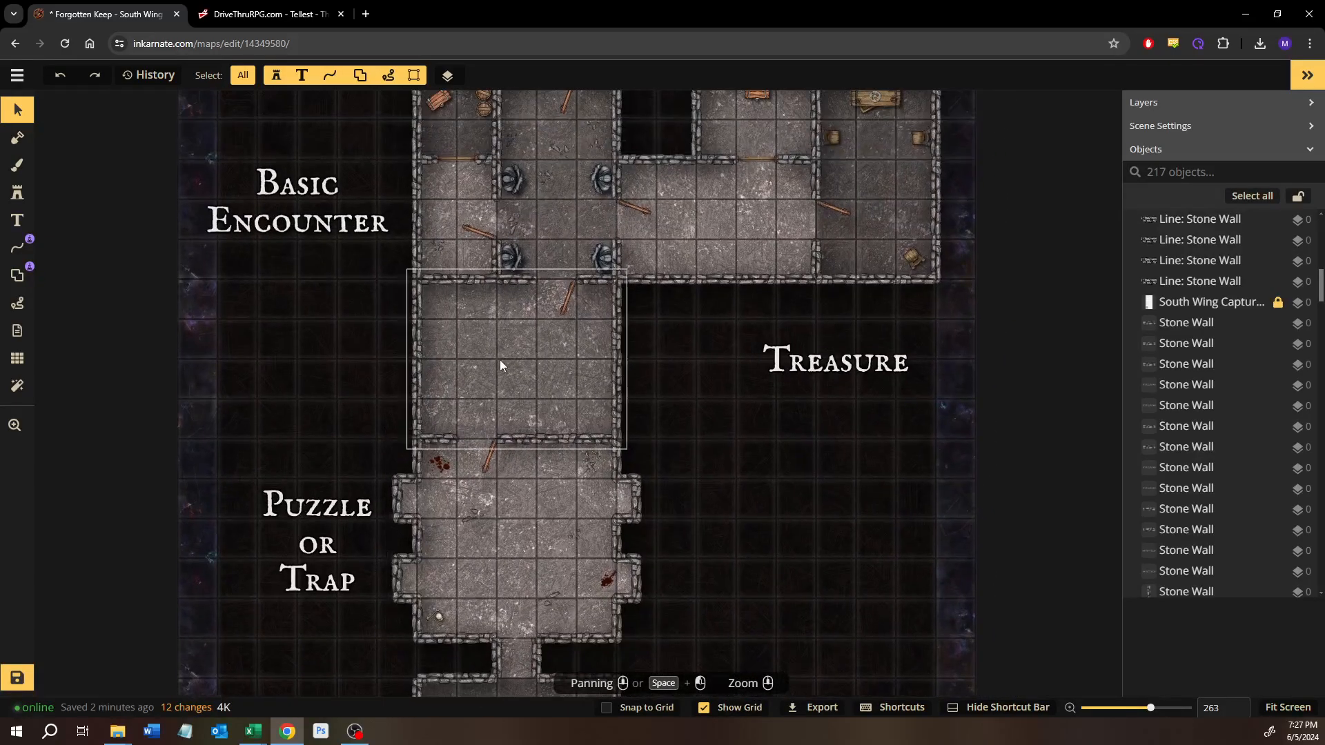
Step: Clear the rock search in the stamp catalog and choose the second Statues variant from the Dwarven pack
scroll(499, 362, "up", 5)
left_click(19, 195)
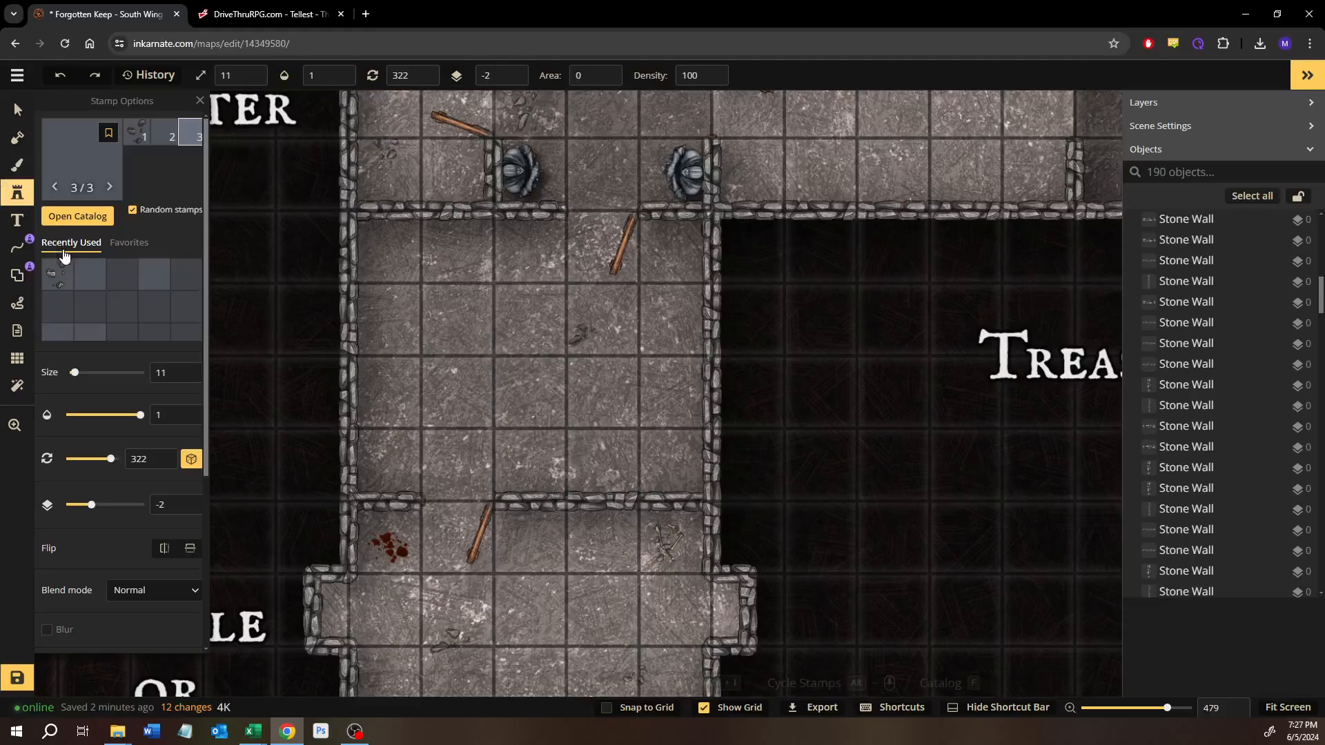
left_click(77, 218)
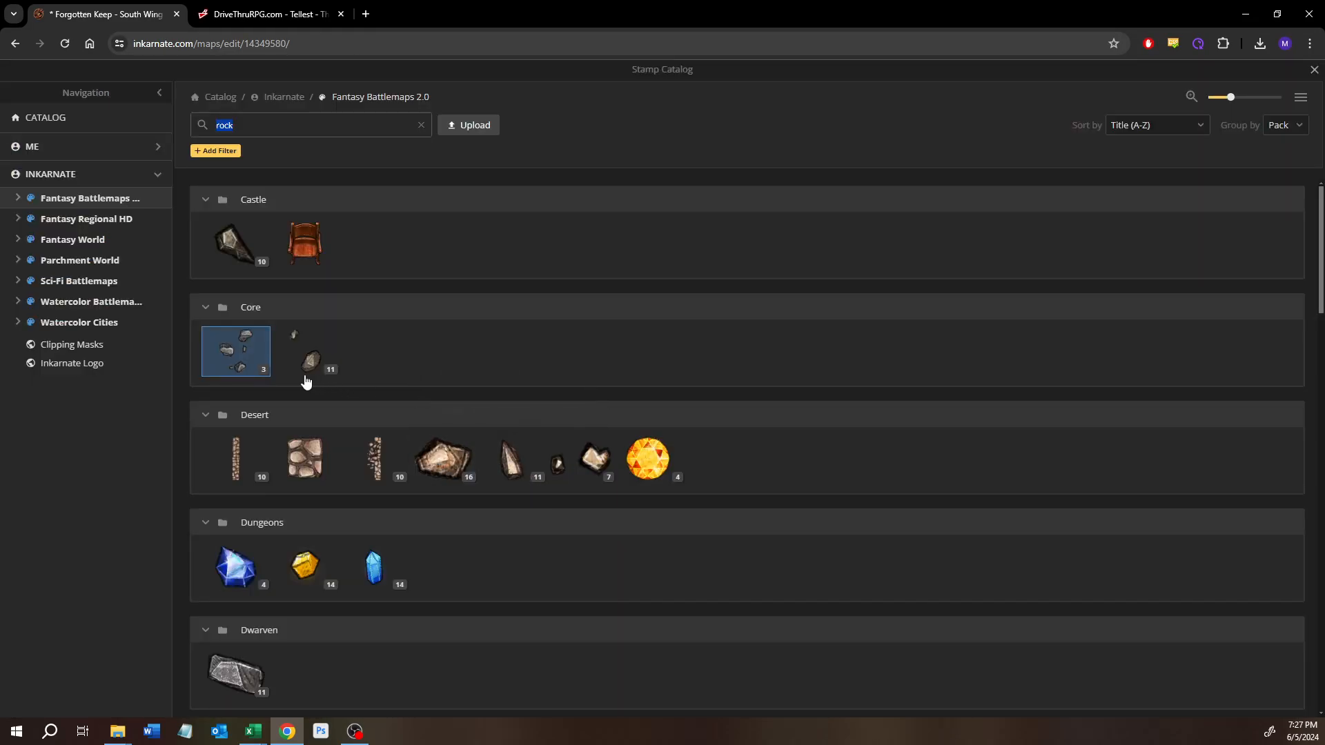
left_click(421, 127)
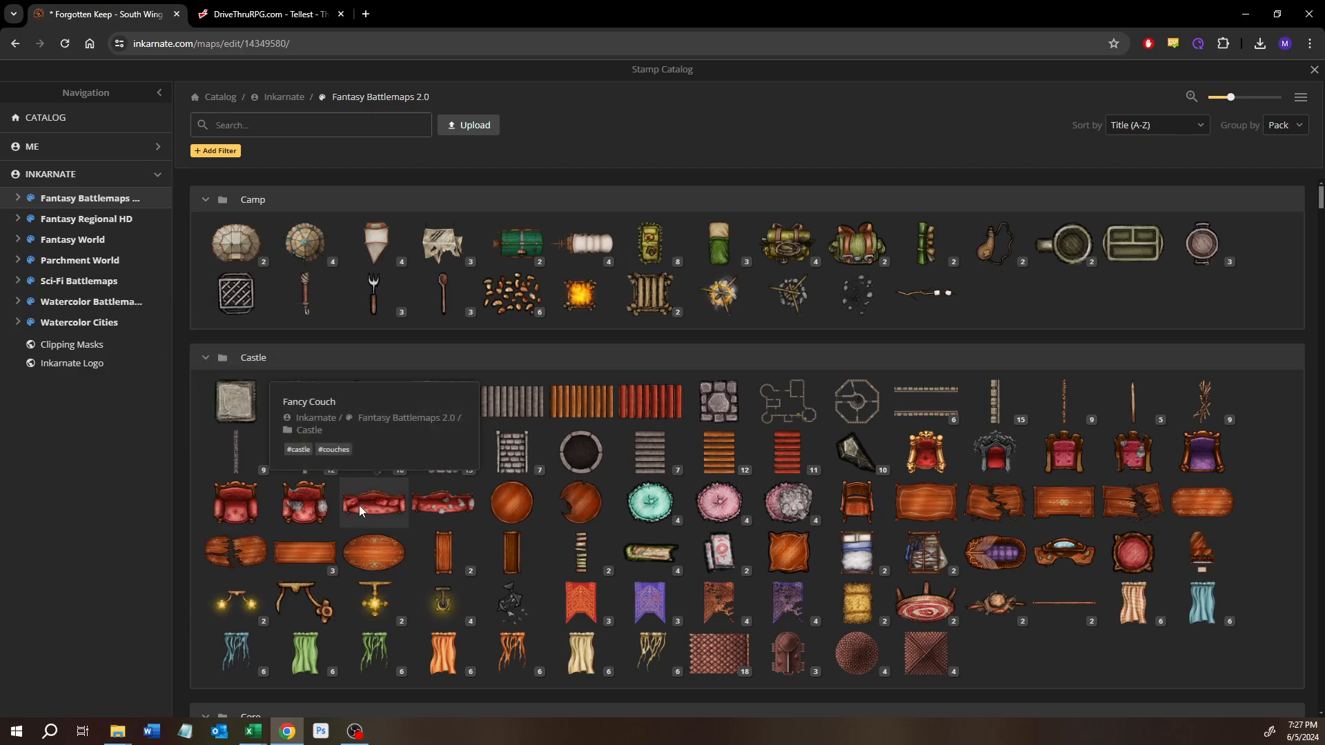
scroll(359, 505, "down", 7)
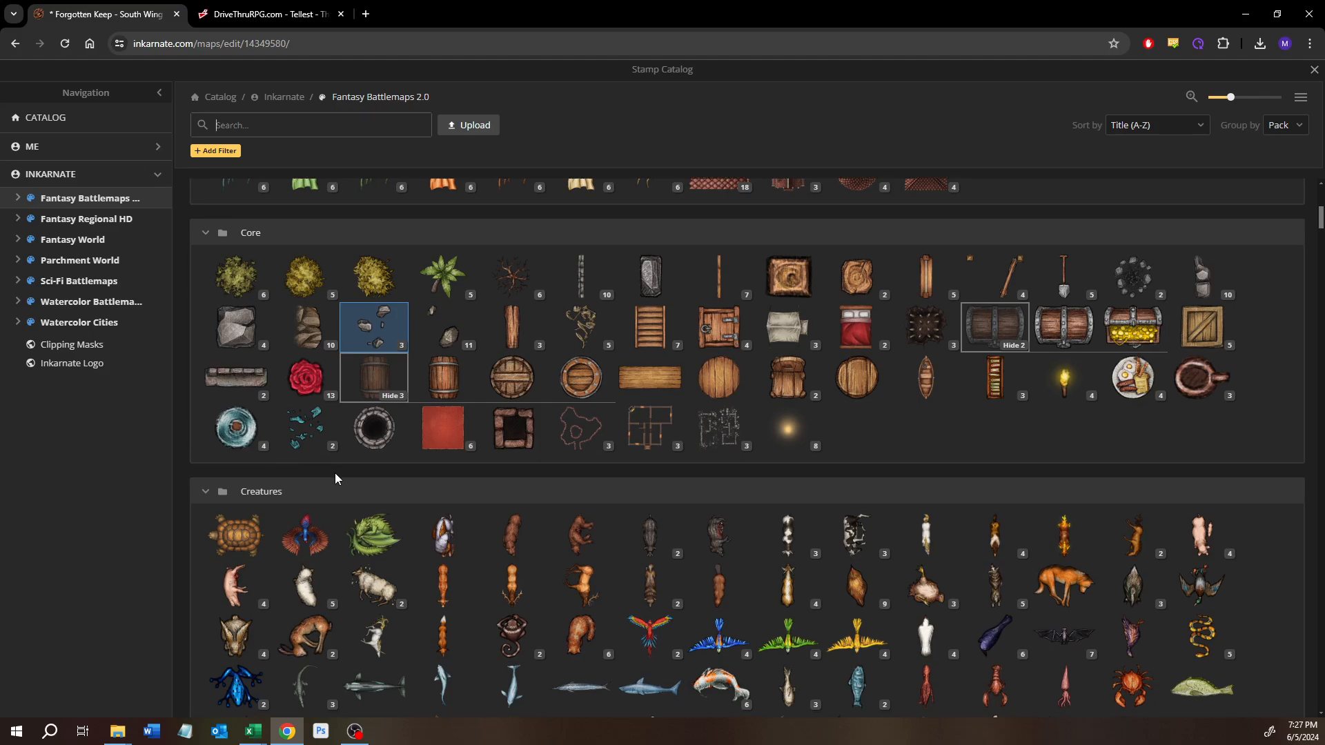
scroll(334, 473, "down", 4)
scroll(335, 476, "down", 10)
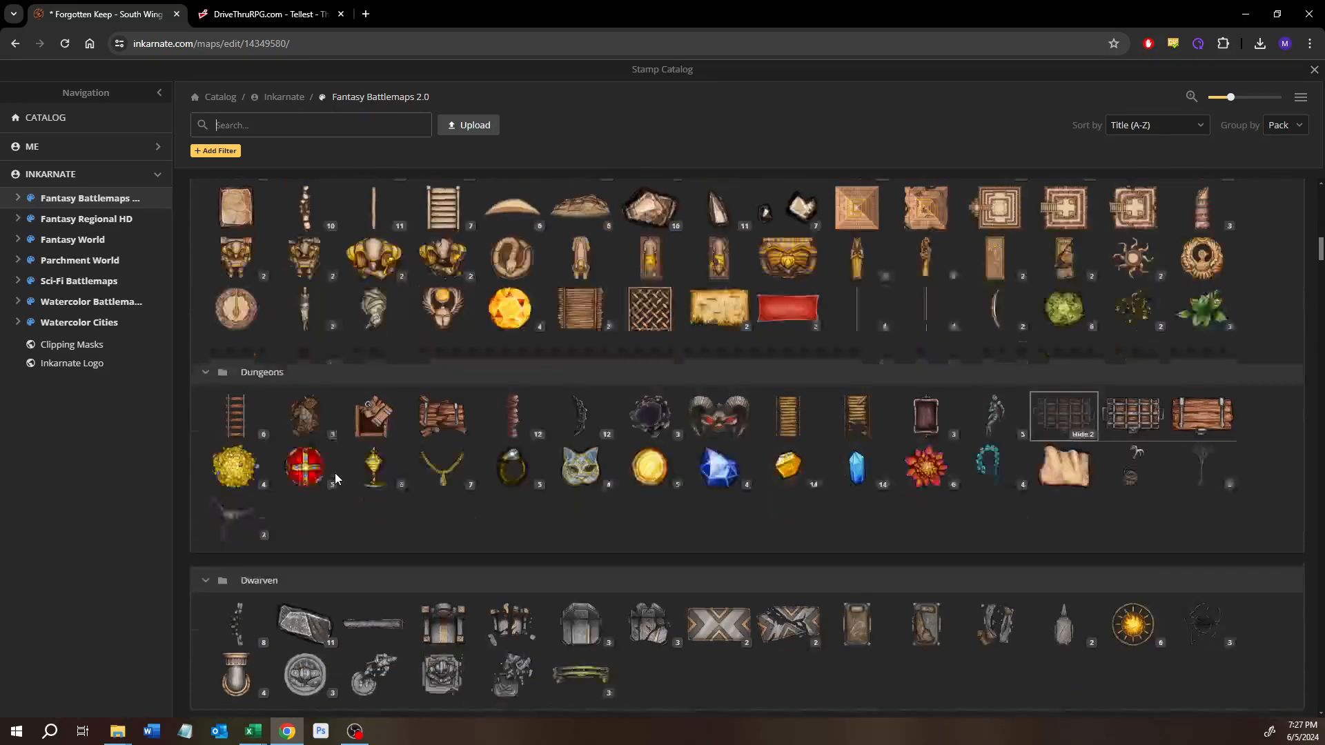
scroll(335, 478, "up", 2)
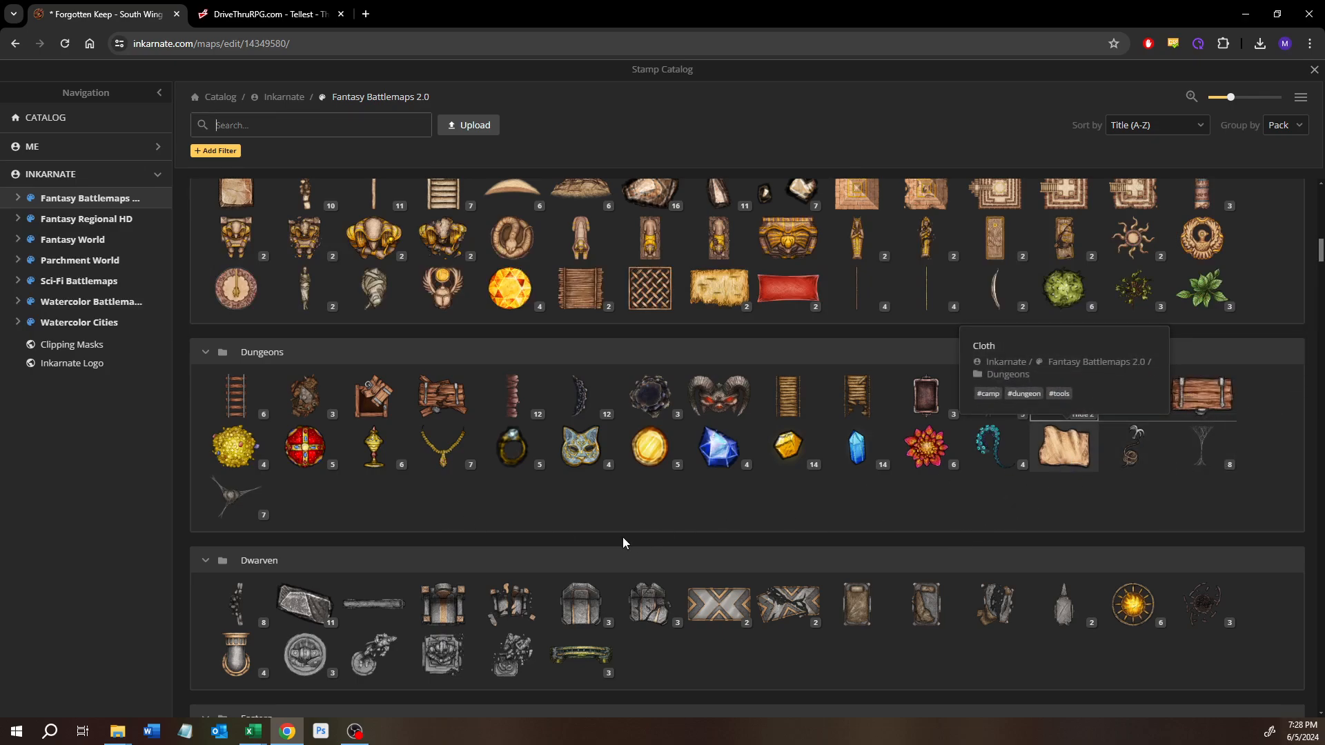
scroll(228, 476, "down", 1)
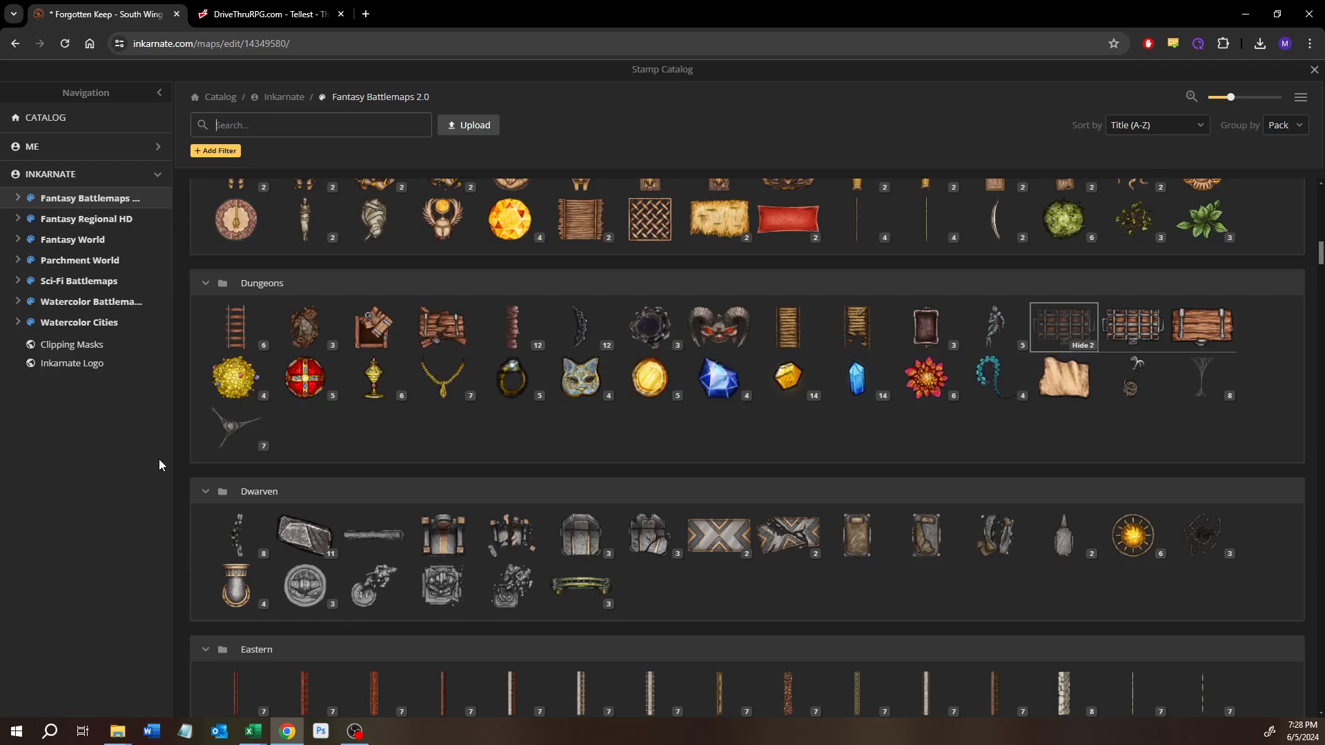
scroll(366, 581, "down", 1)
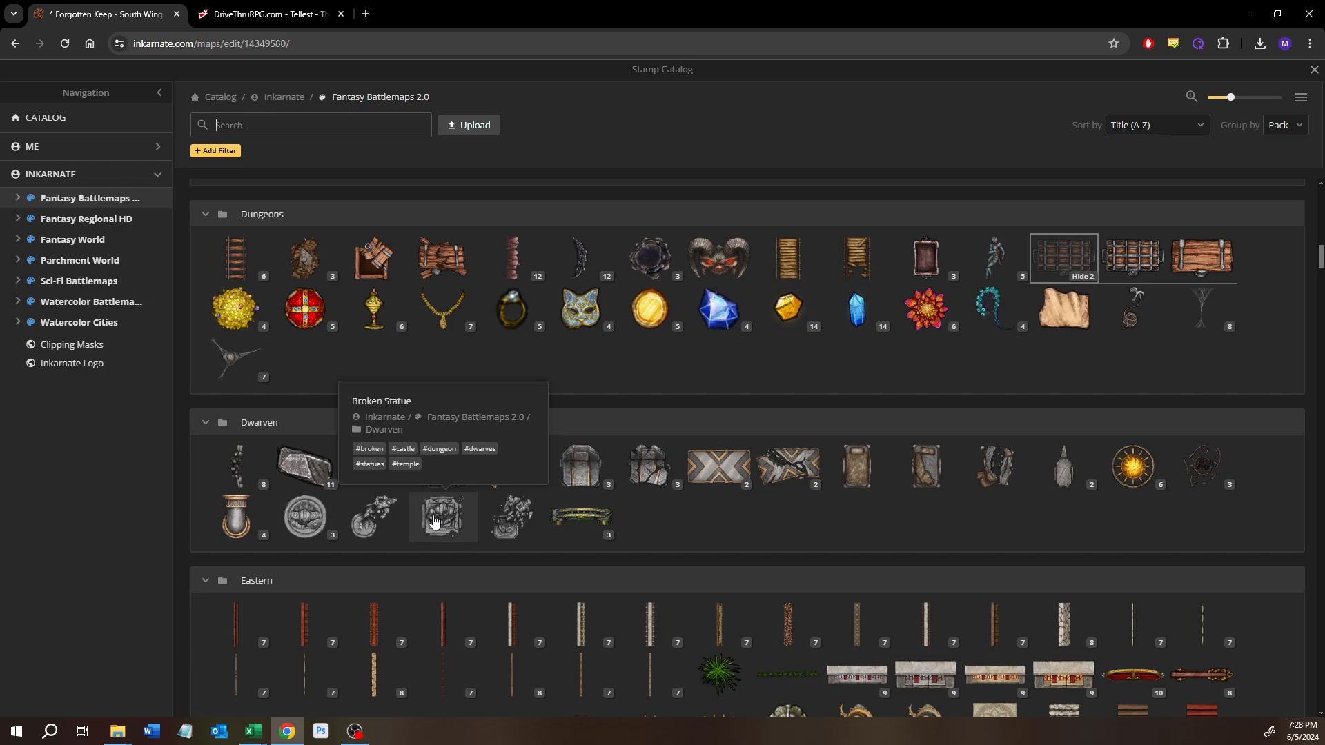
left_click(316, 542)
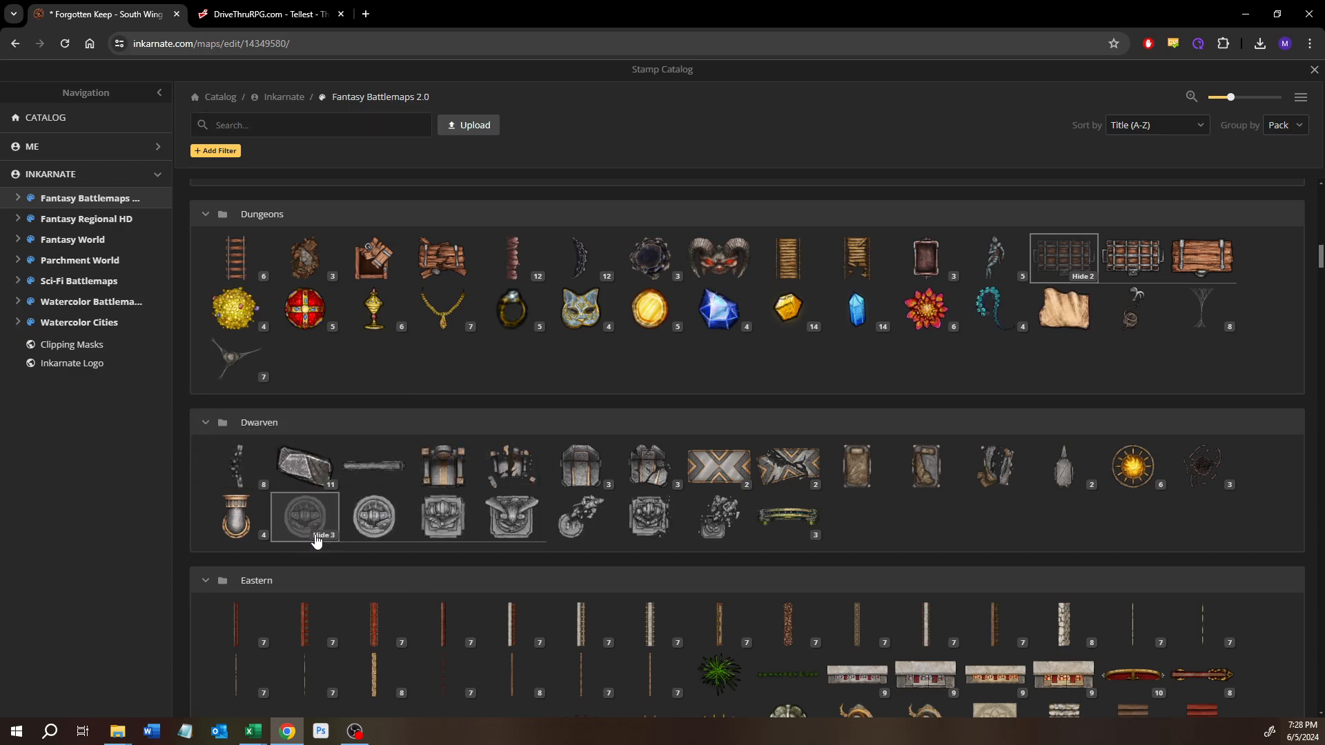
left_click(440, 522)
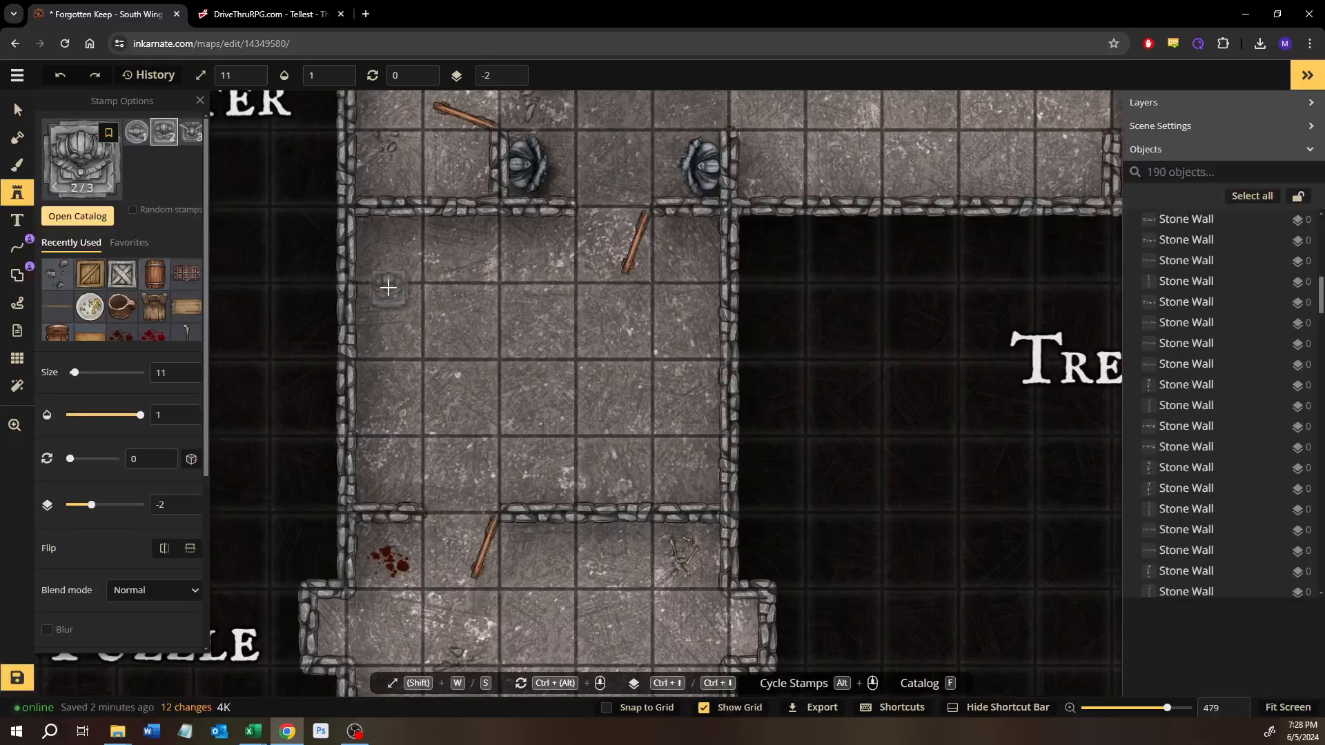
Step: Place two Dwarven statue stamps at about size 15 along the Advancing Story room's north wall, one on each side of the entrance passage
scroll(388, 287, "down", 5)
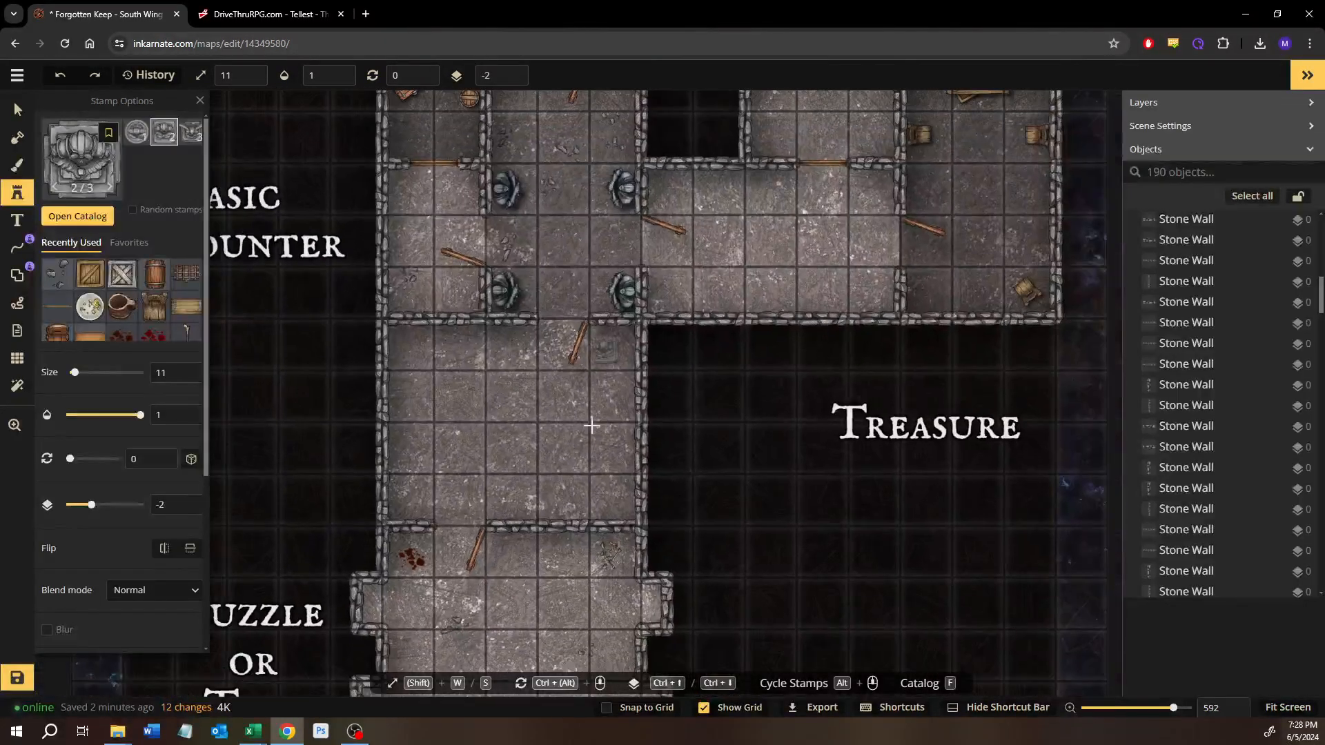
left_click_drag(592, 425, 605, 263)
left_click_drag(616, 383, 596, 361)
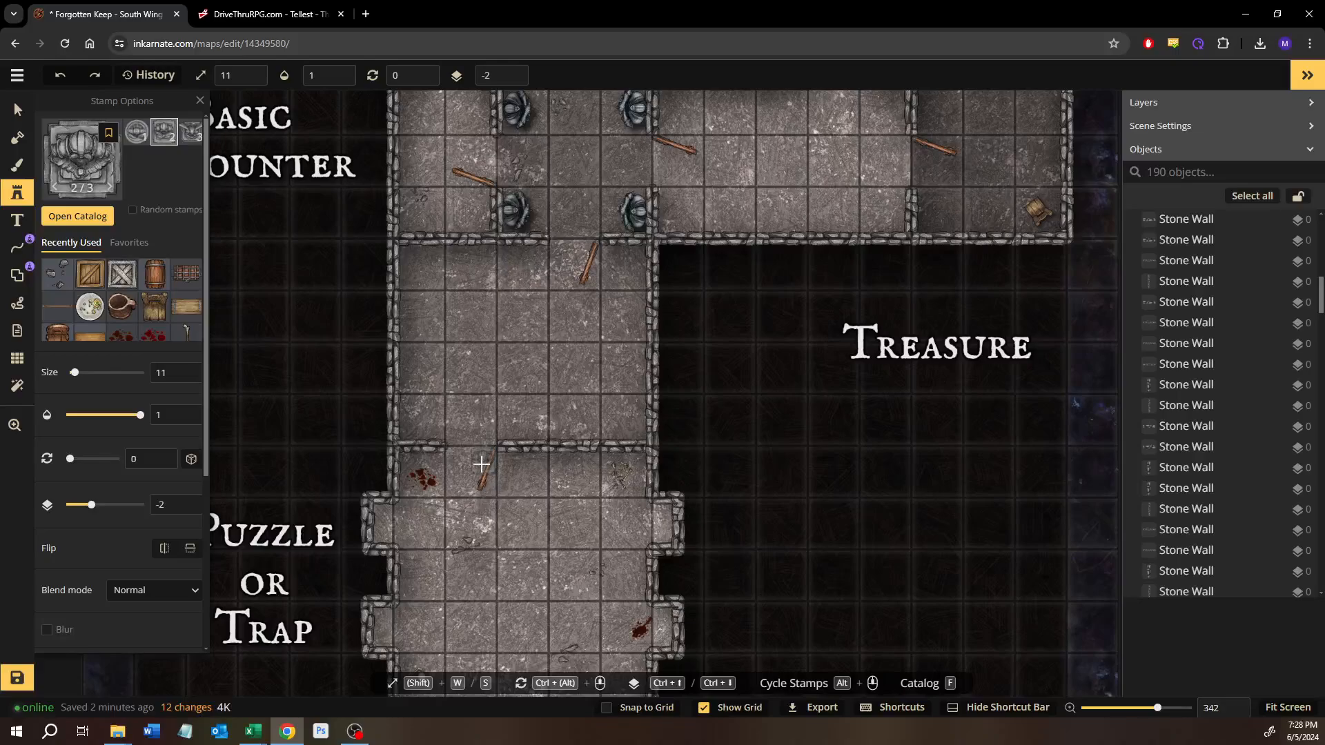
left_click_drag(486, 399, 498, 276)
left_click_drag(470, 523, 476, 412)
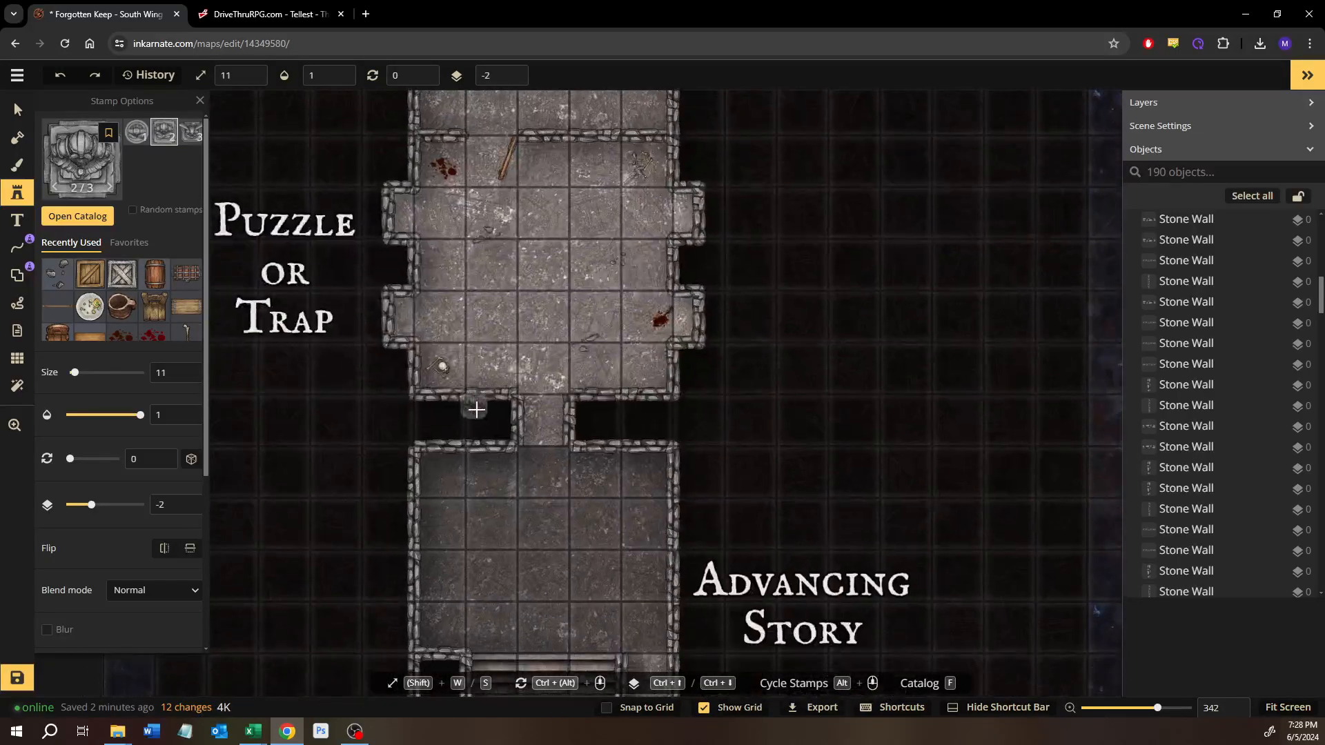
scroll(476, 412, "up", 2)
scroll(486, 435, "up", 1)
key("w")
key("w")
key("w")
key("w")
key("w")
key("w")
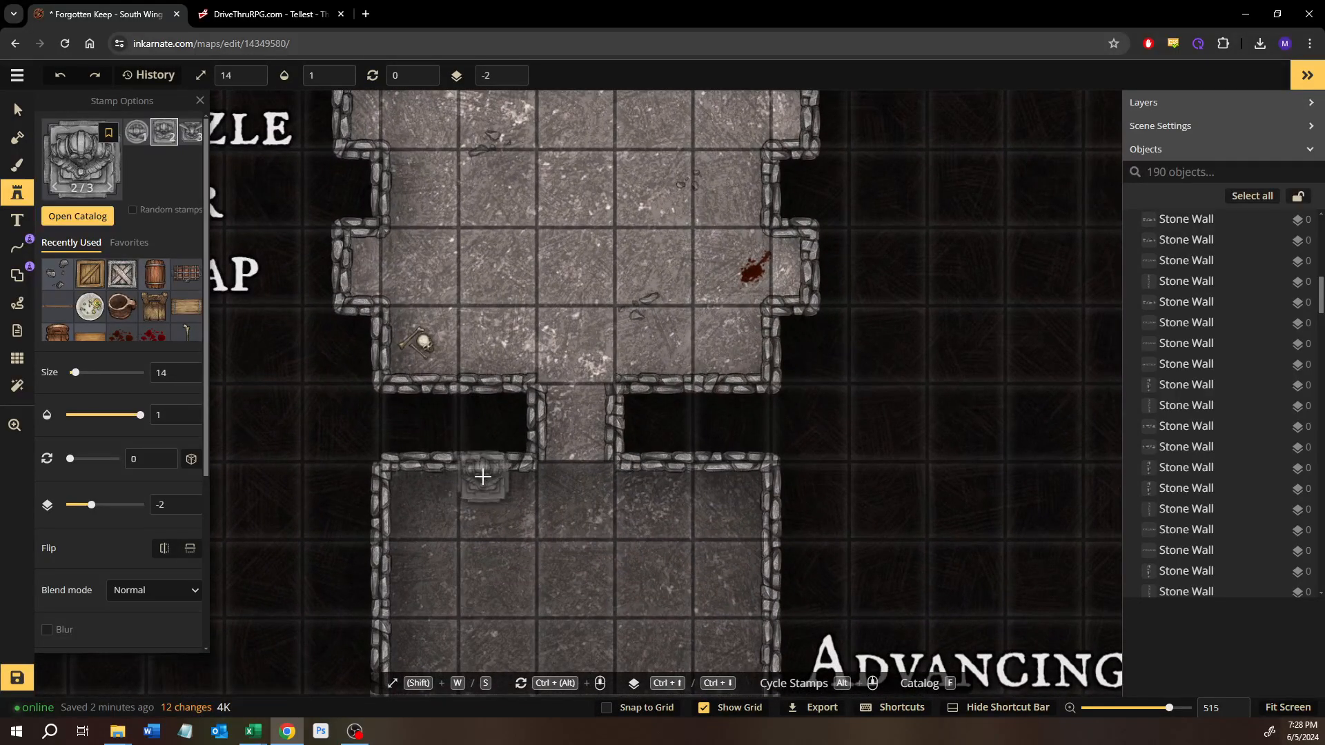
key("w")
key("w")
key("w")
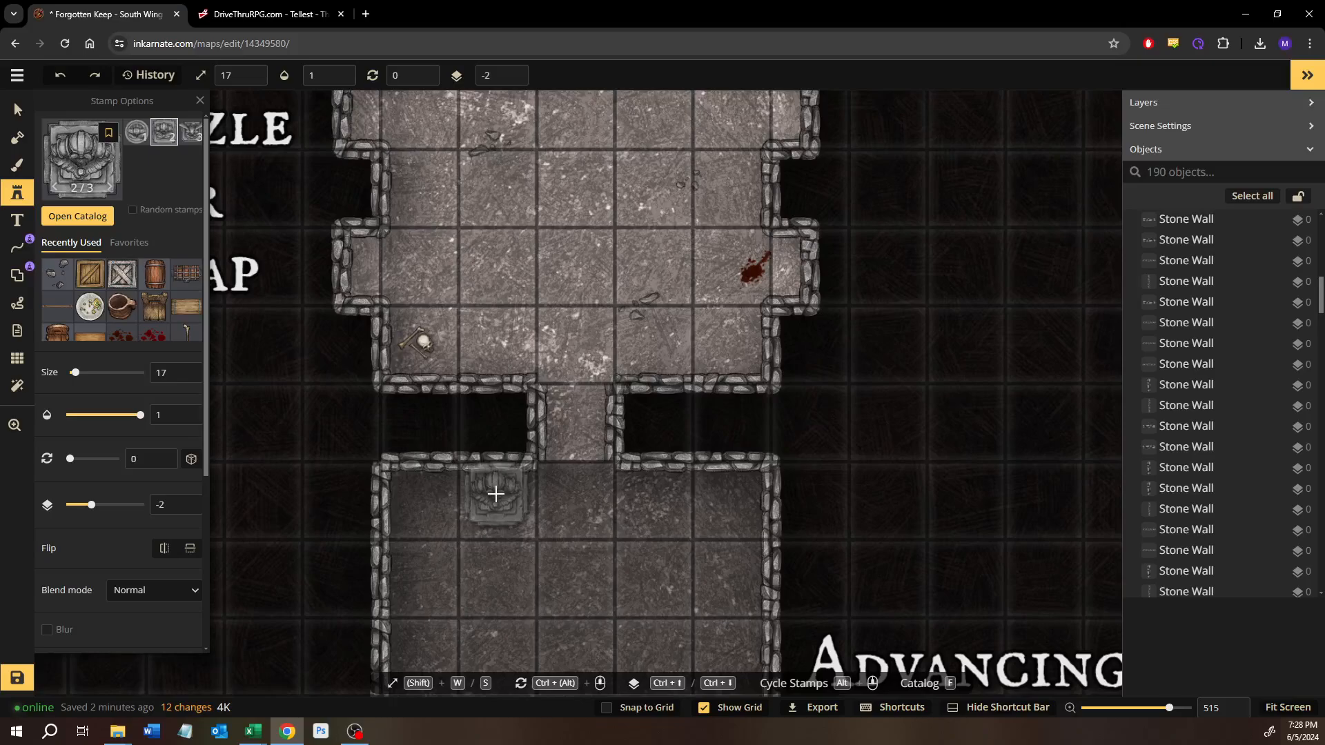
left_click_drag(503, 488, 547, 425)
scroll(548, 424, "up", 2)
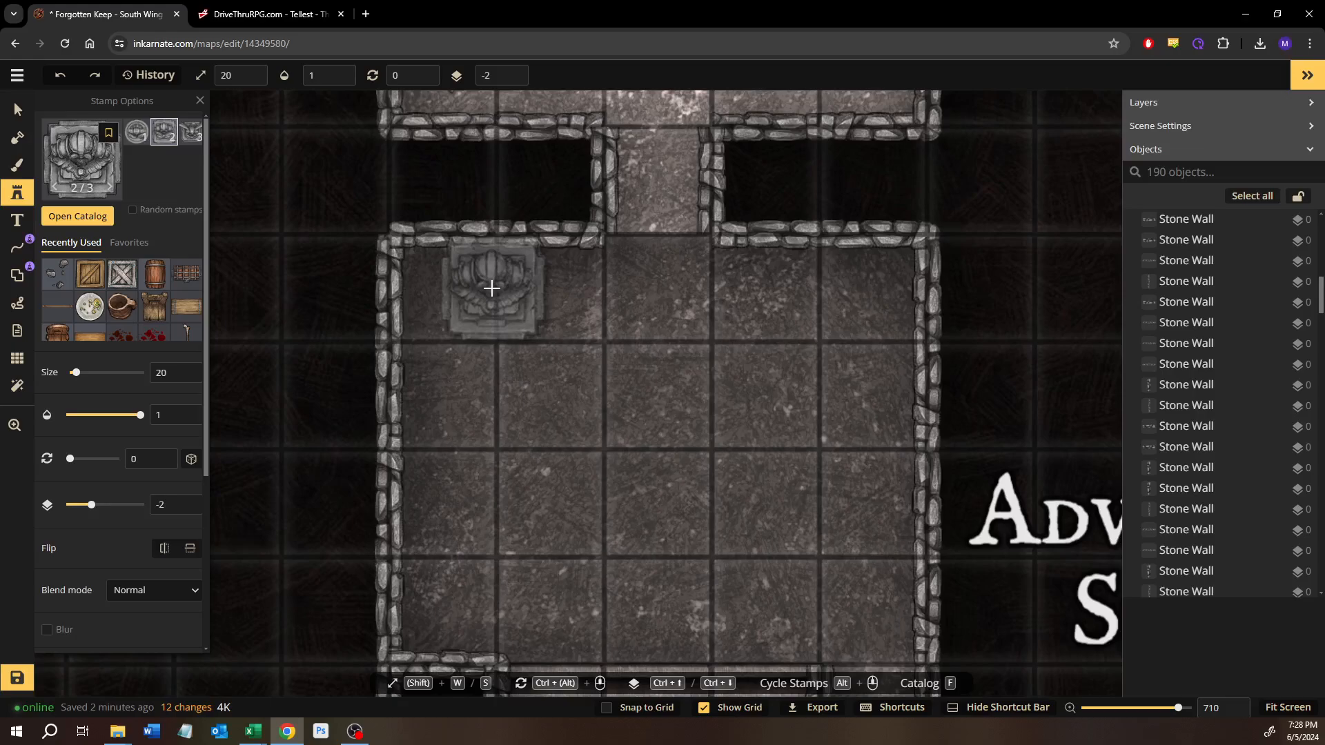
key("s")
key("s")
key("s")
key("s")
key("s")
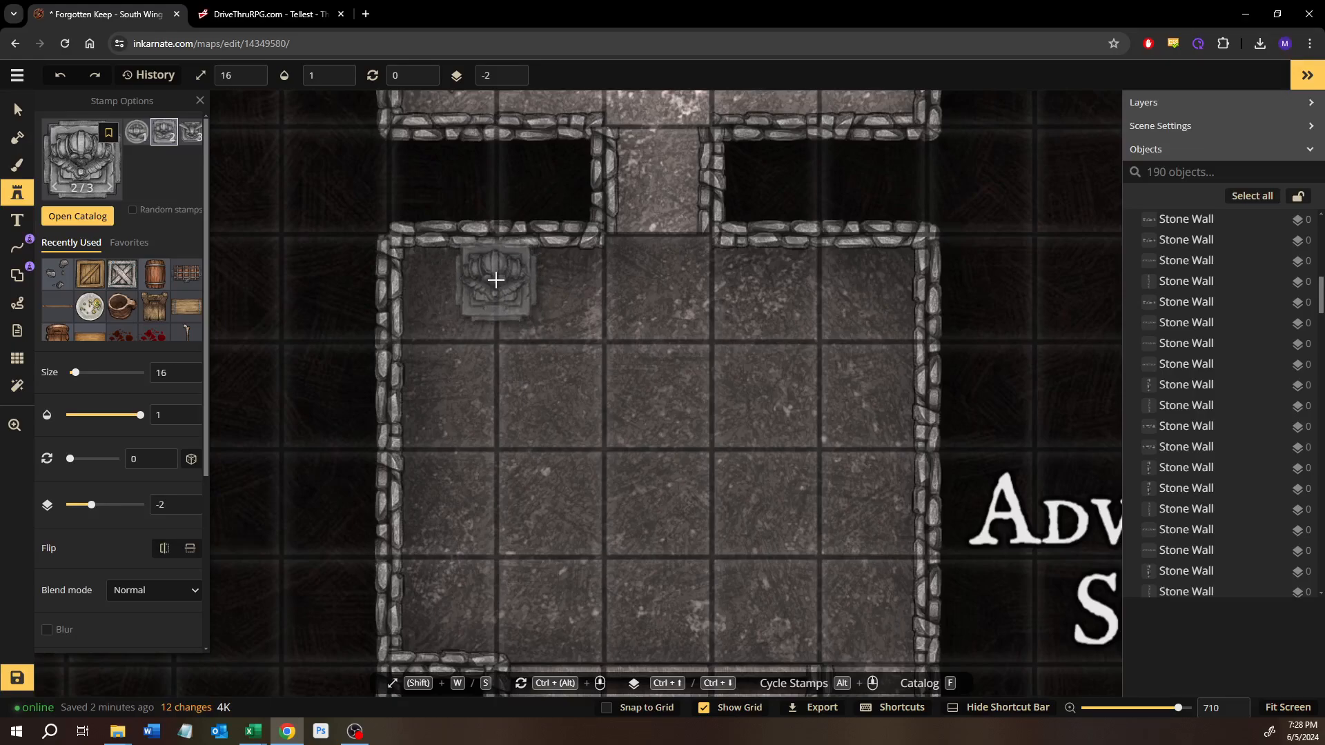
left_click(496, 278)
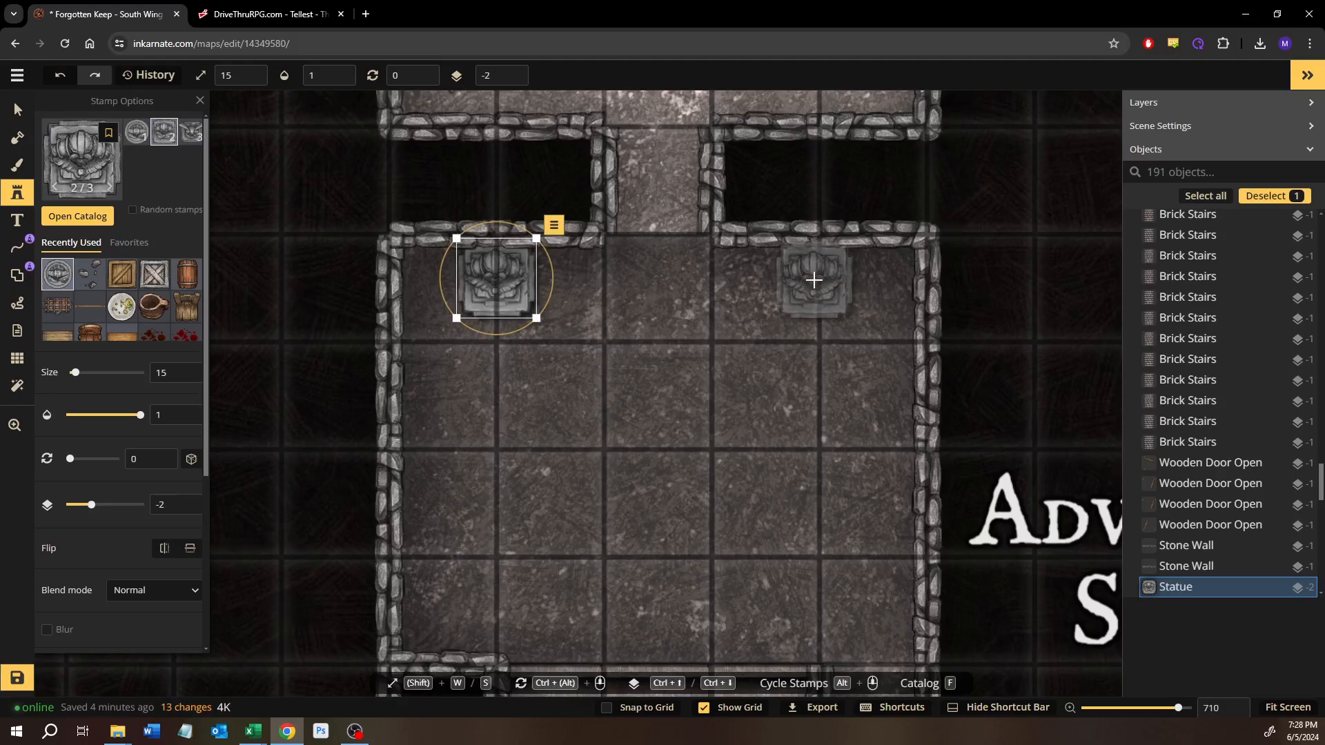
left_click(817, 280)
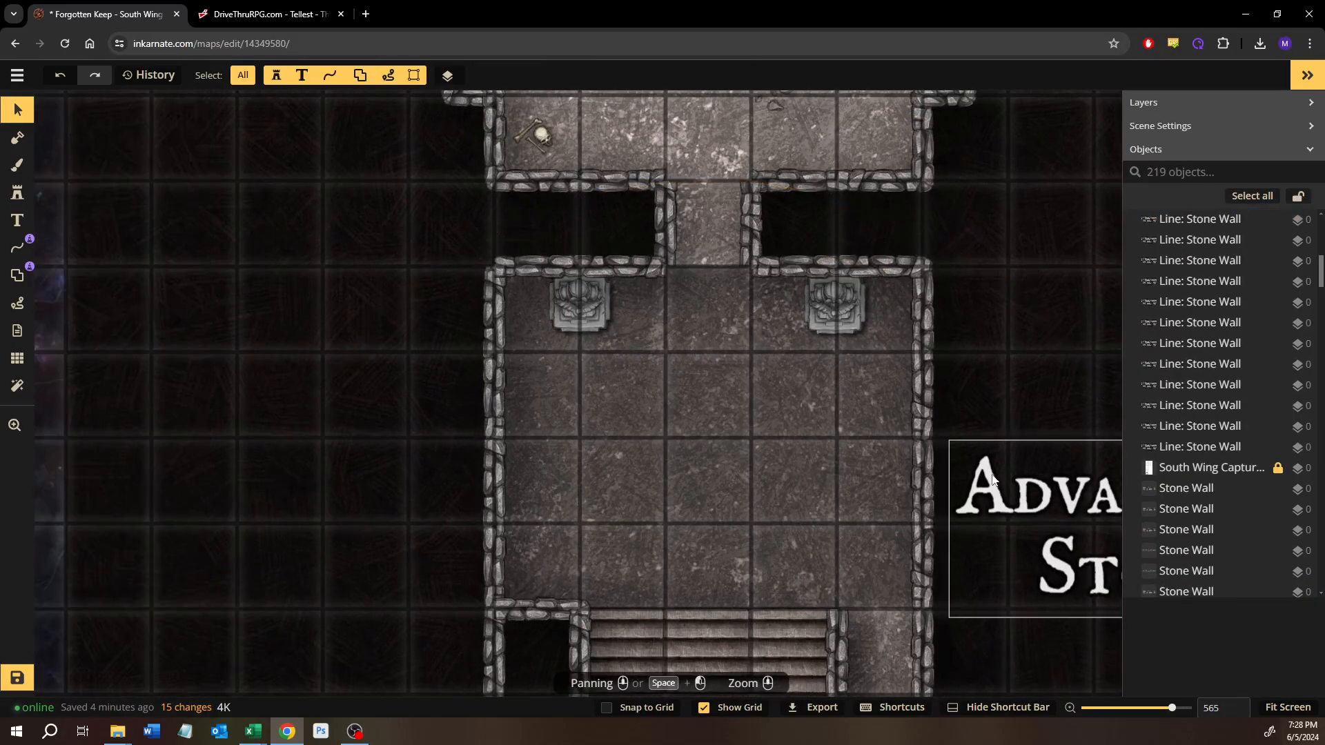
Step: Look over the Advancing Story room, its stairs and spikes, and the rooms to the north for further spots to furnish
left_click_drag(993, 480, 836, 329)
left_click_drag(777, 491, 749, 411)
left_click_drag(671, 422, 726, 476)
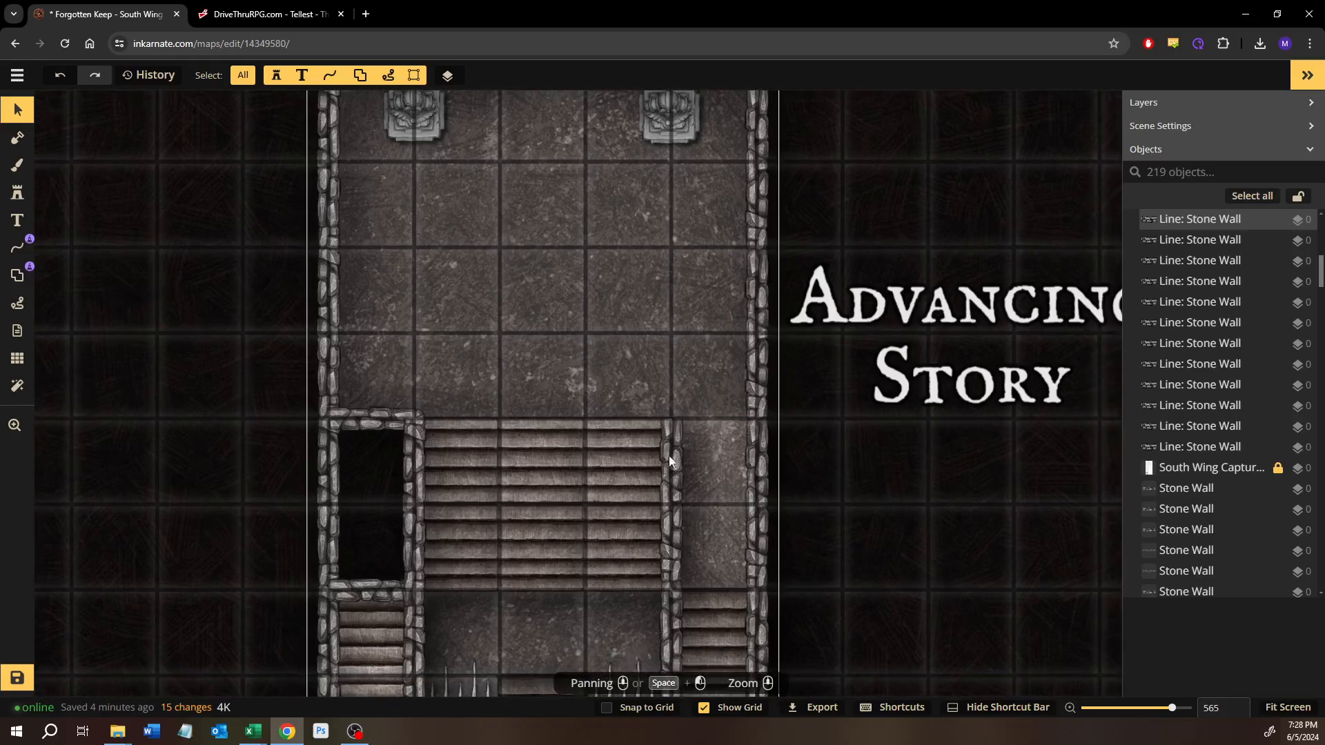
left_click_drag(516, 274, 574, 507)
scroll(552, 338, "down", 3)
left_click_drag(587, 151, 615, 692)
left_click_drag(637, 403, 571, 132)
left_click_drag(563, 435, 579, 117)
left_click_drag(579, 410, 597, 221)
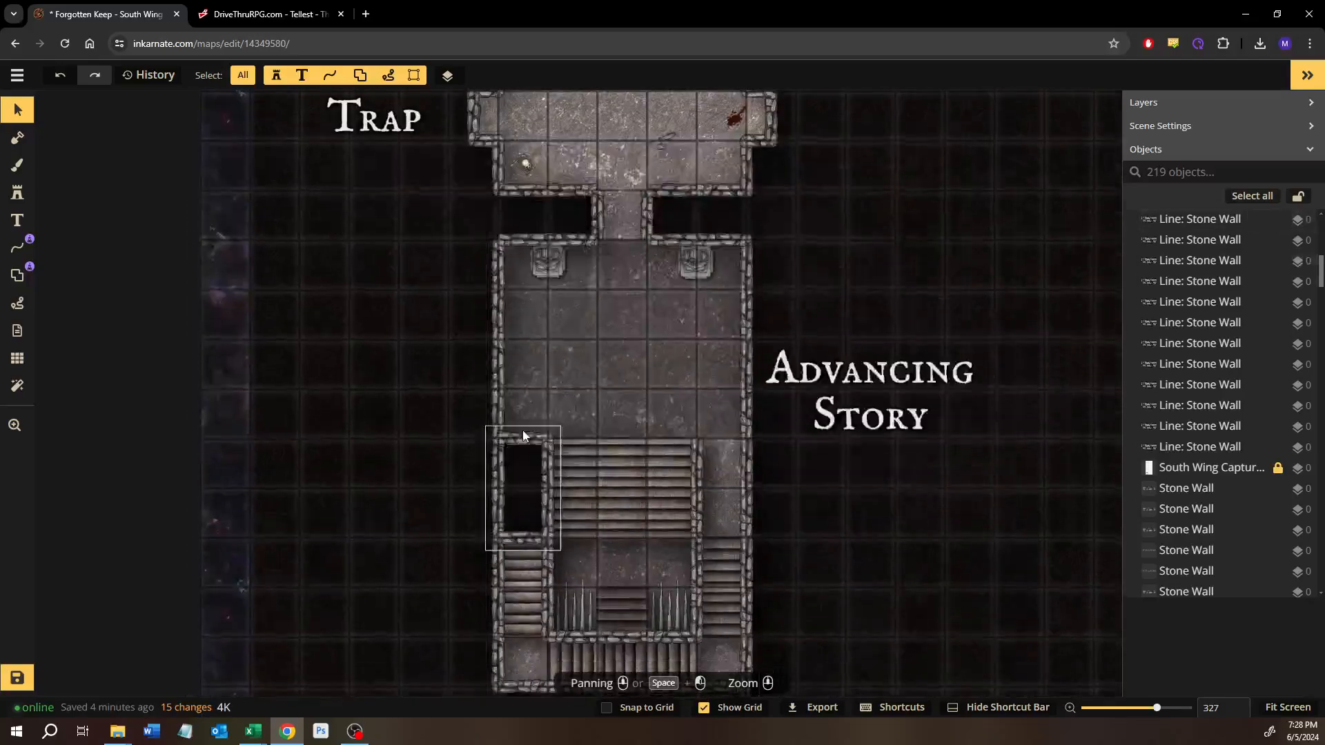
Step: Search the stamp catalog for "desk" and choose the rustic wooden desk from the Snow and Ice pack
scroll(523, 429, "up", 3)
left_click(26, 196)
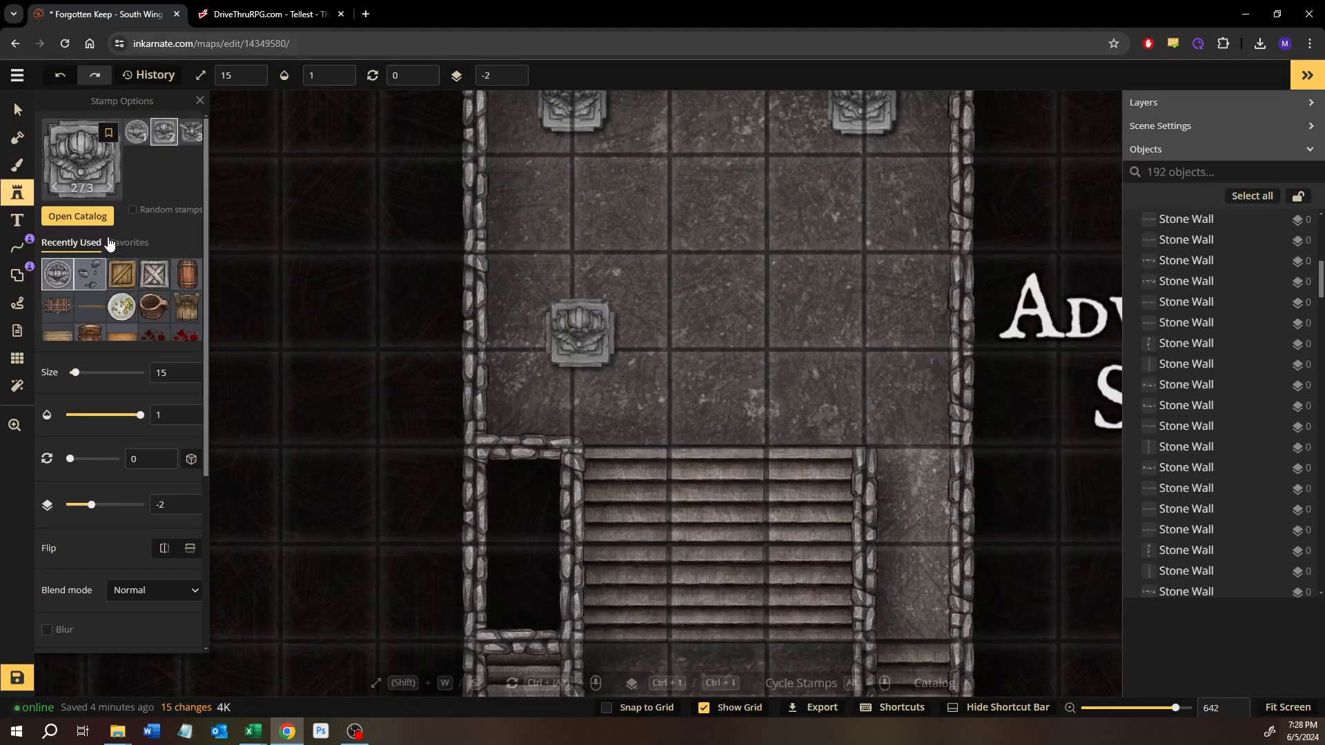
key("f")
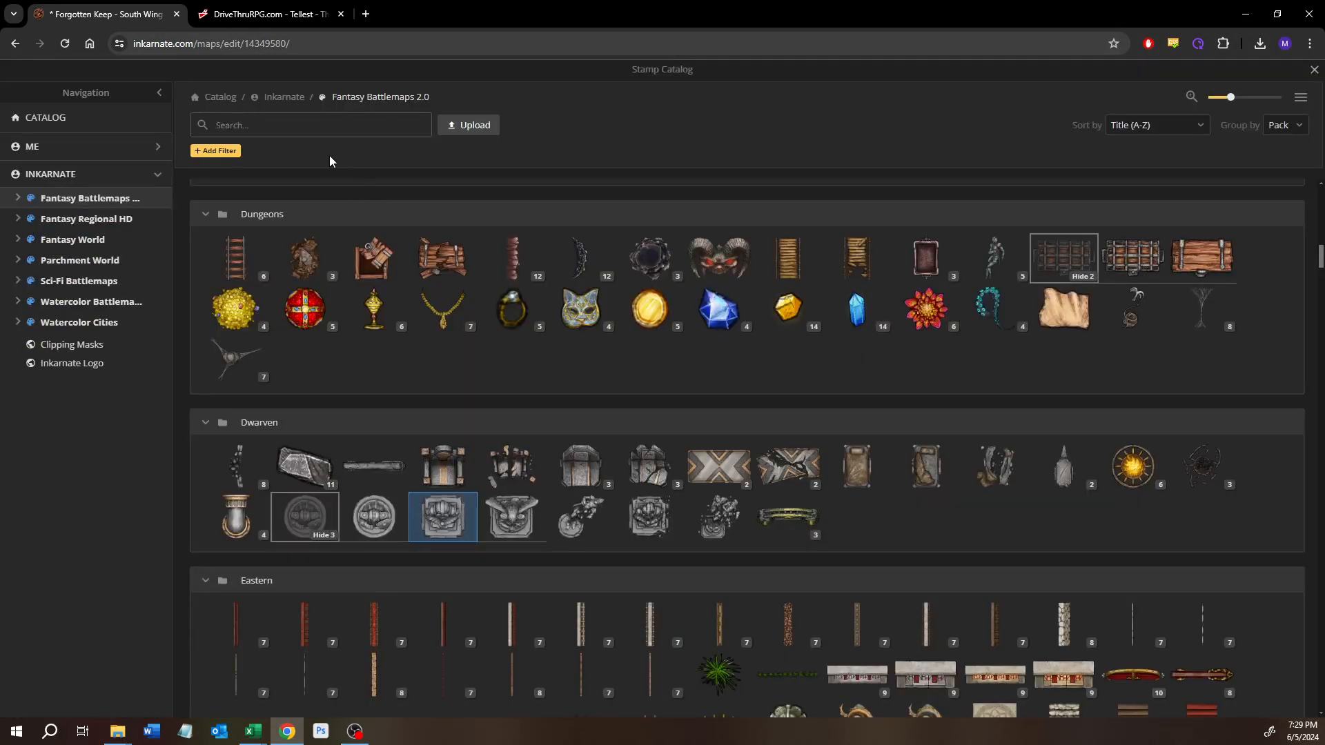
left_click(314, 131)
type("desk")
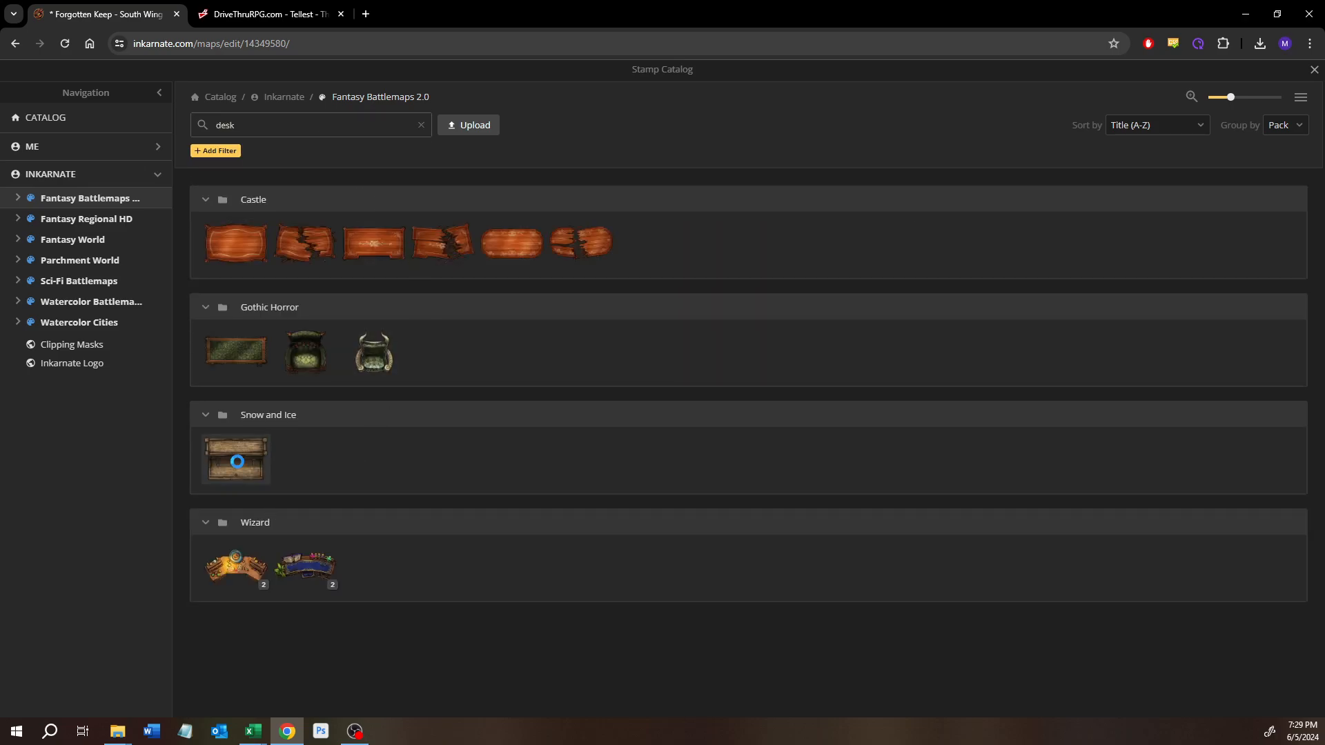
left_click(236, 461)
Step: Enlarge the desk stamp to size 24 and place it in the southwest corner of the Advancing Story room
scroll(467, 479, "up", 3)
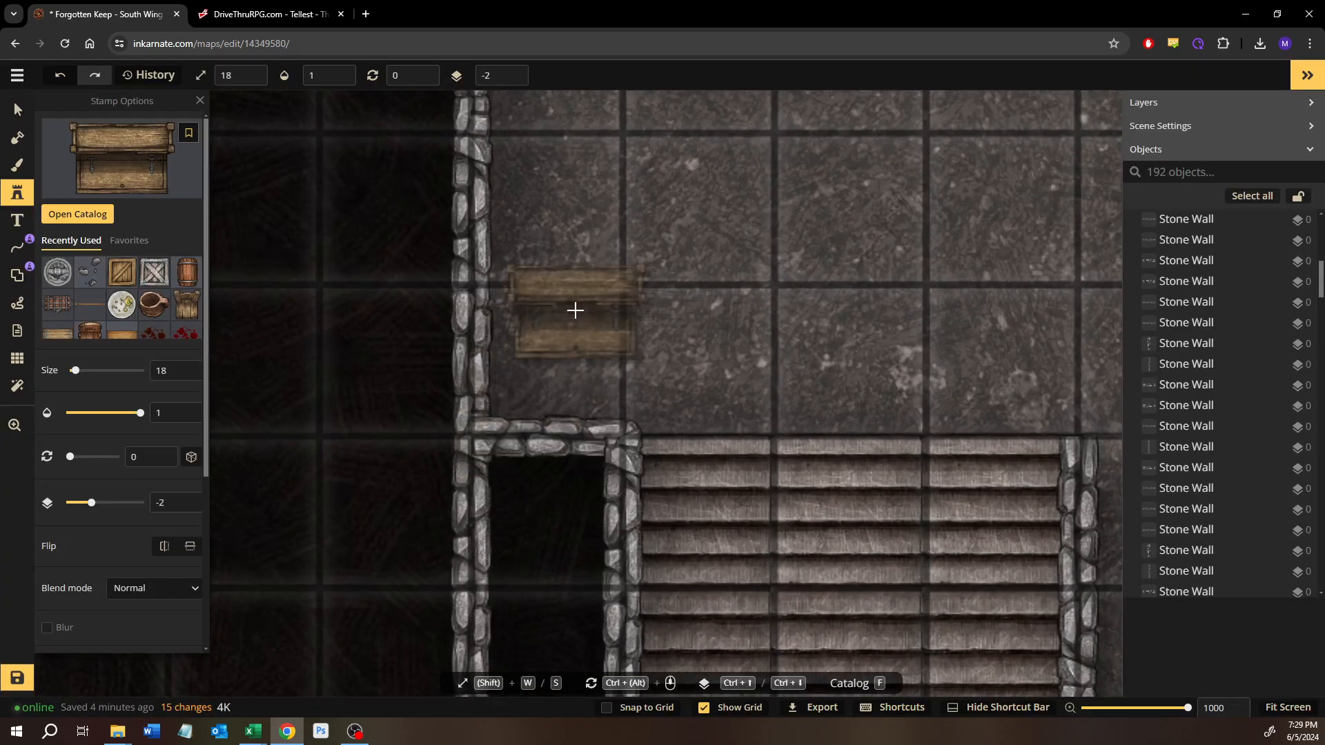
key("w")
key("w")
key("w")
key("w")
key("w")
key("w")
key("w")
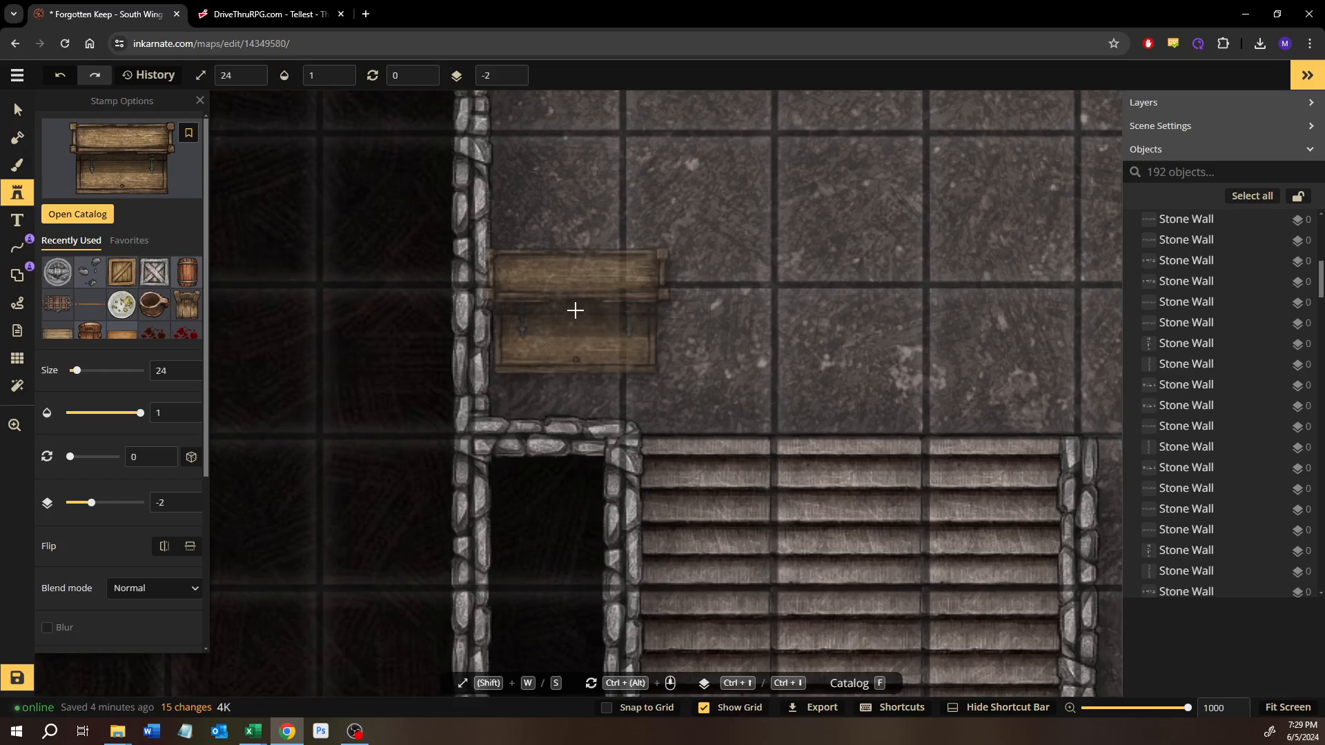
left_click(575, 311)
Step: Rotate the desk to 270°, move it flush against the west wall, and reduce the size to 20
left_click_drag(602, 193, 424, 292)
left_click_drag(541, 312, 529, 270)
key("s")
key("s")
key("s")
key("s")
key("s")
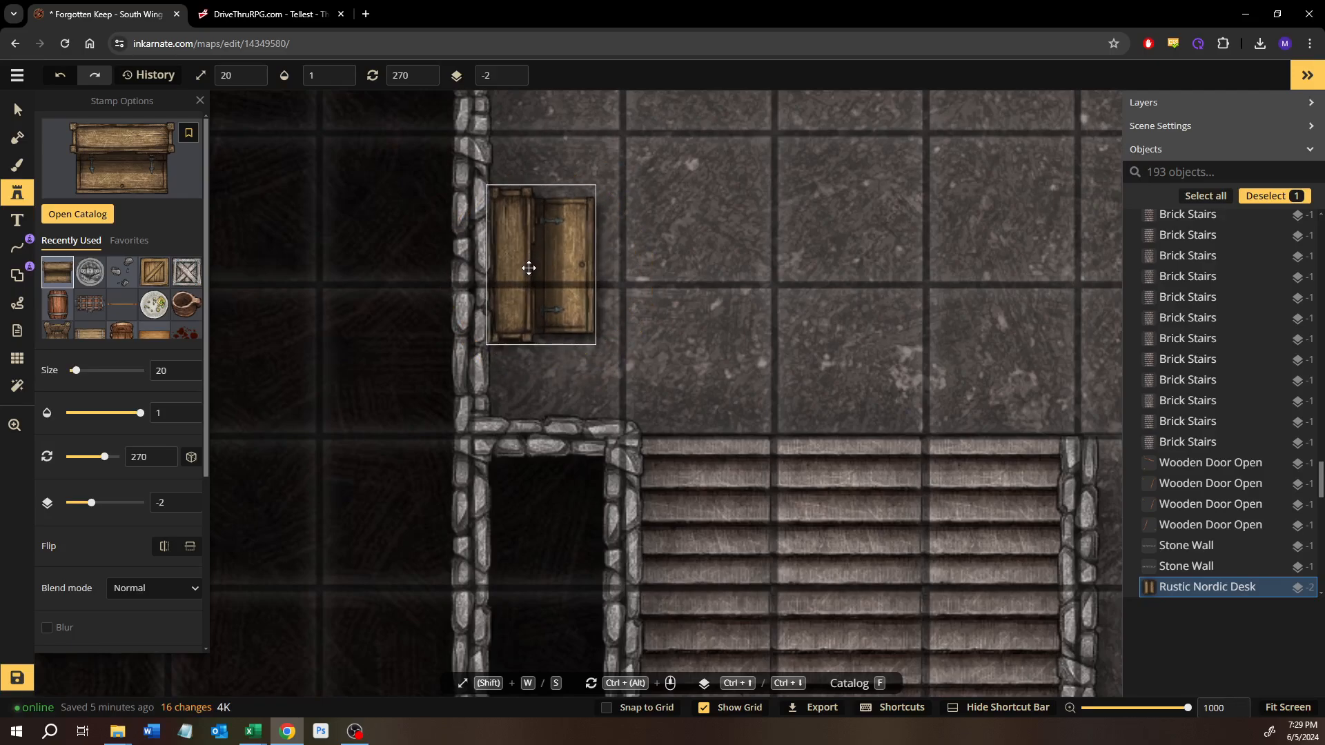
Step: Search the stamp catalog for "chair" and choose the rustic wooden chair from the Snow and Ice pack
left_click(77, 217)
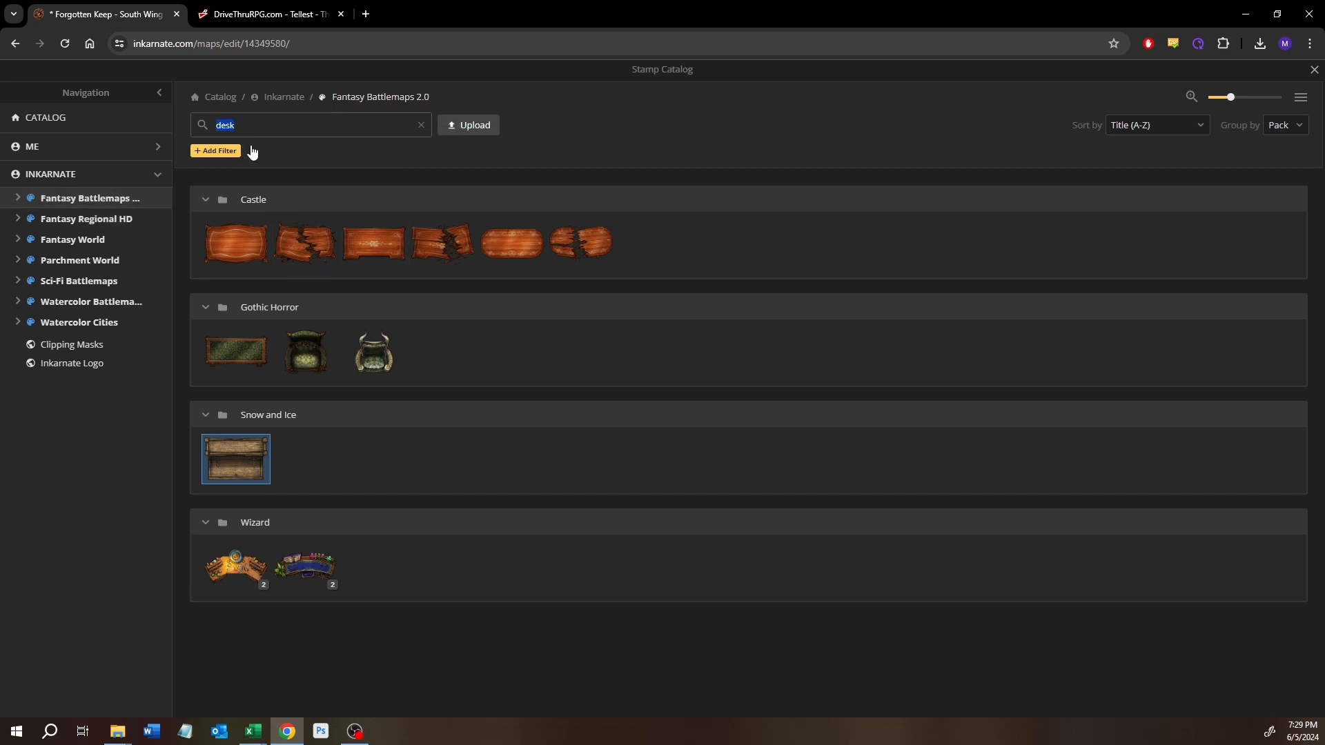
type("chair")
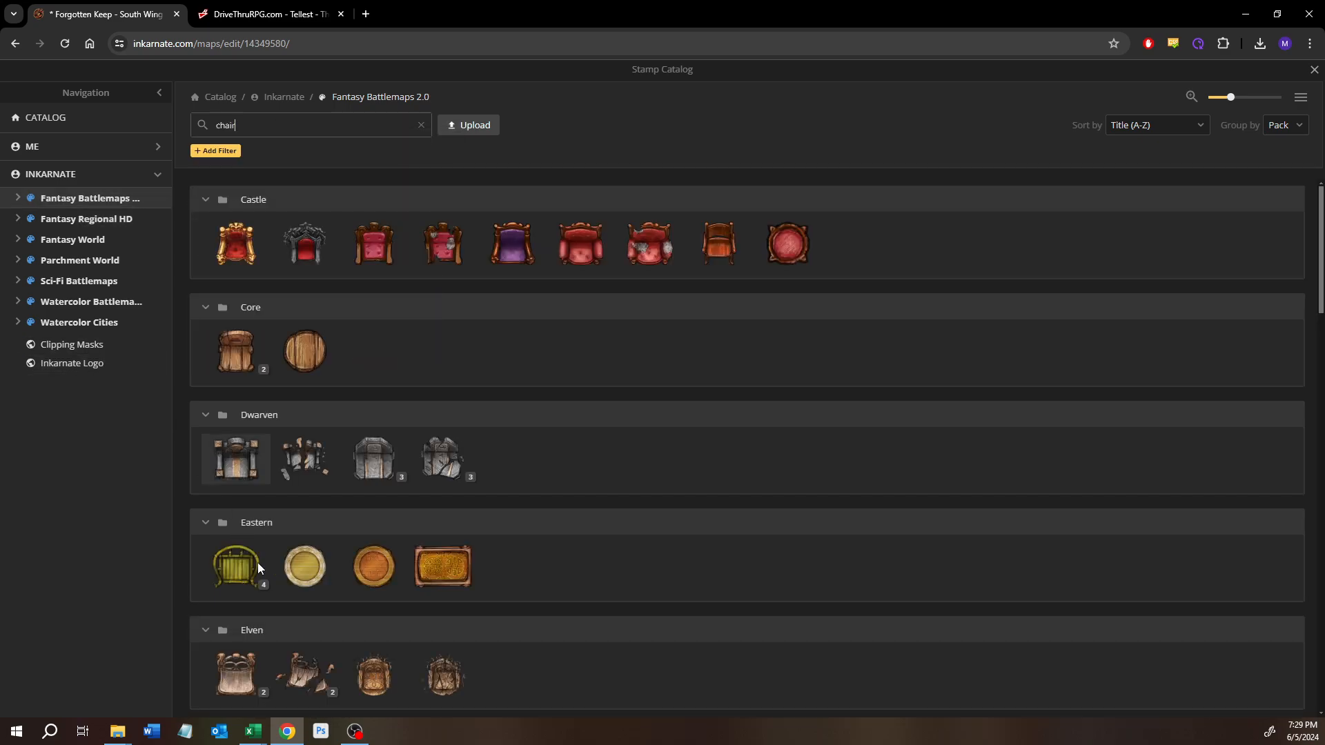
scroll(257, 562, "down", 10)
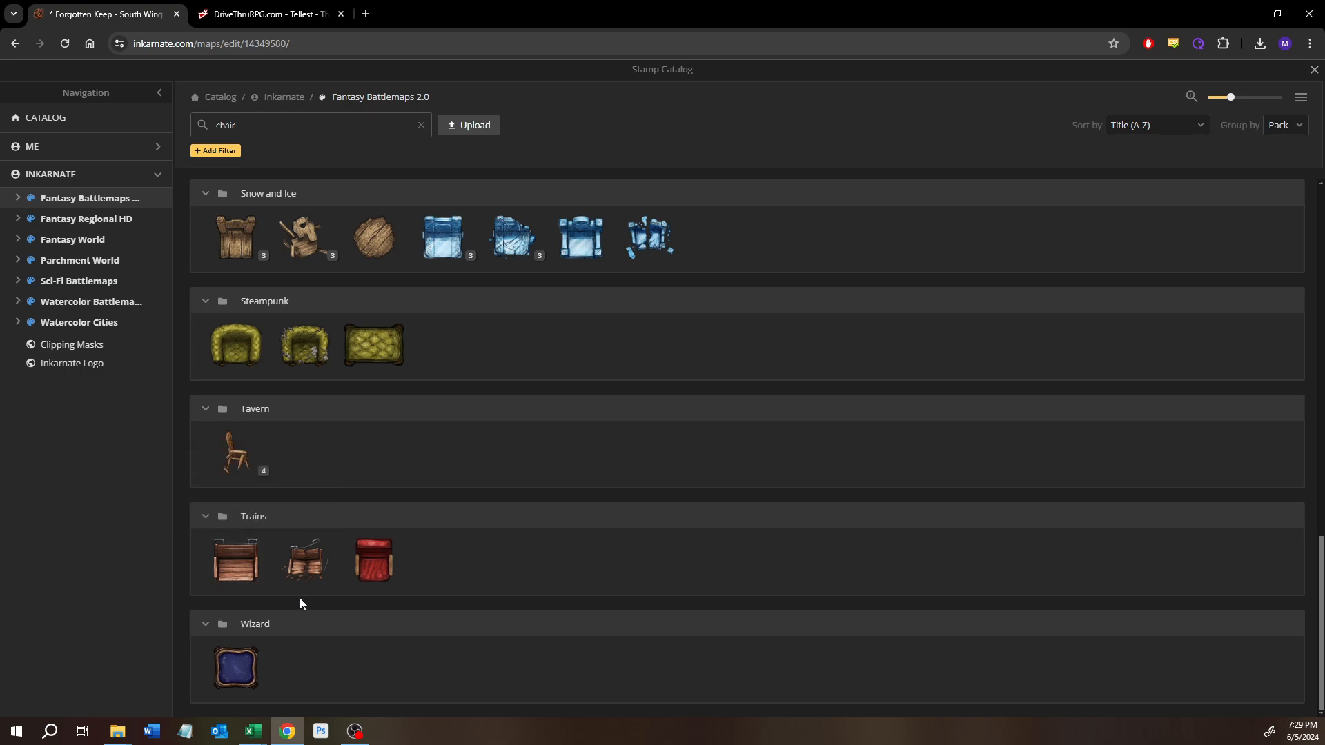
scroll(292, 468, "up", 2)
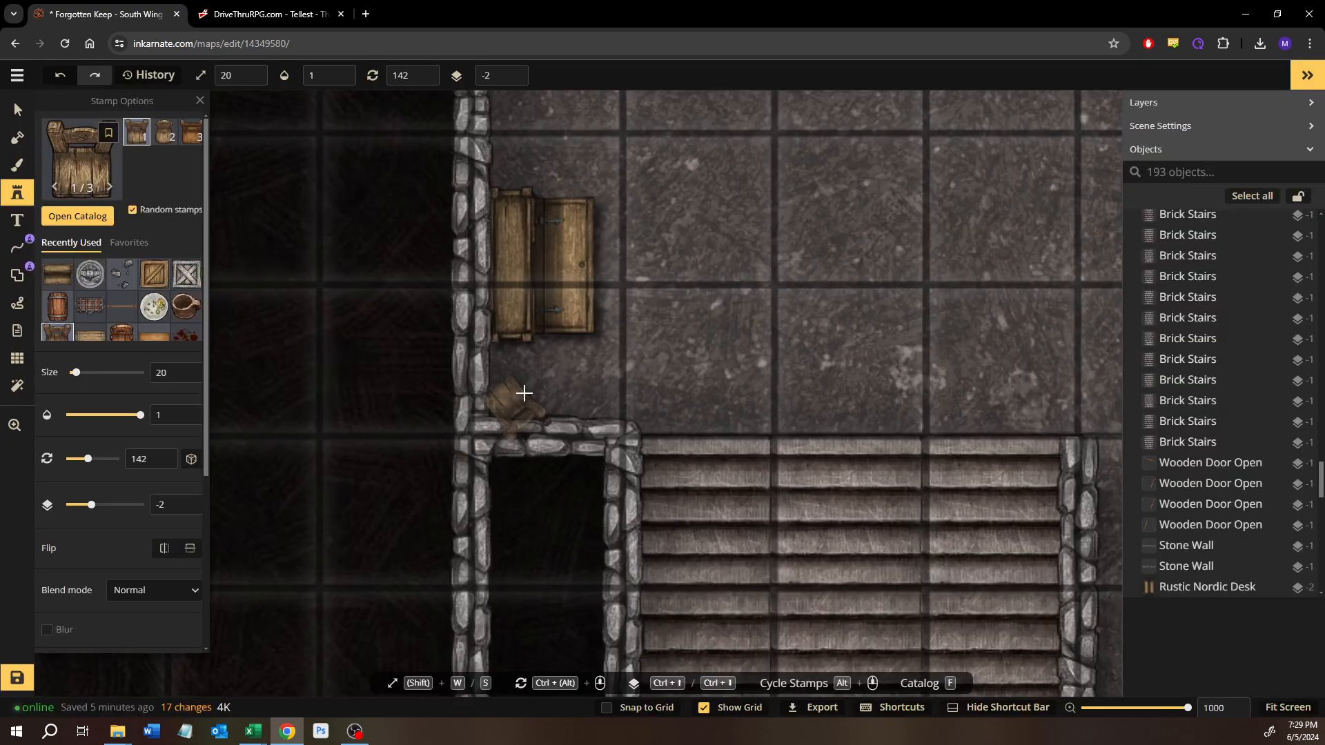
Step: Place a size 20 chair in the corner just south of the desk and rotate it to 262°
left_click(524, 393)
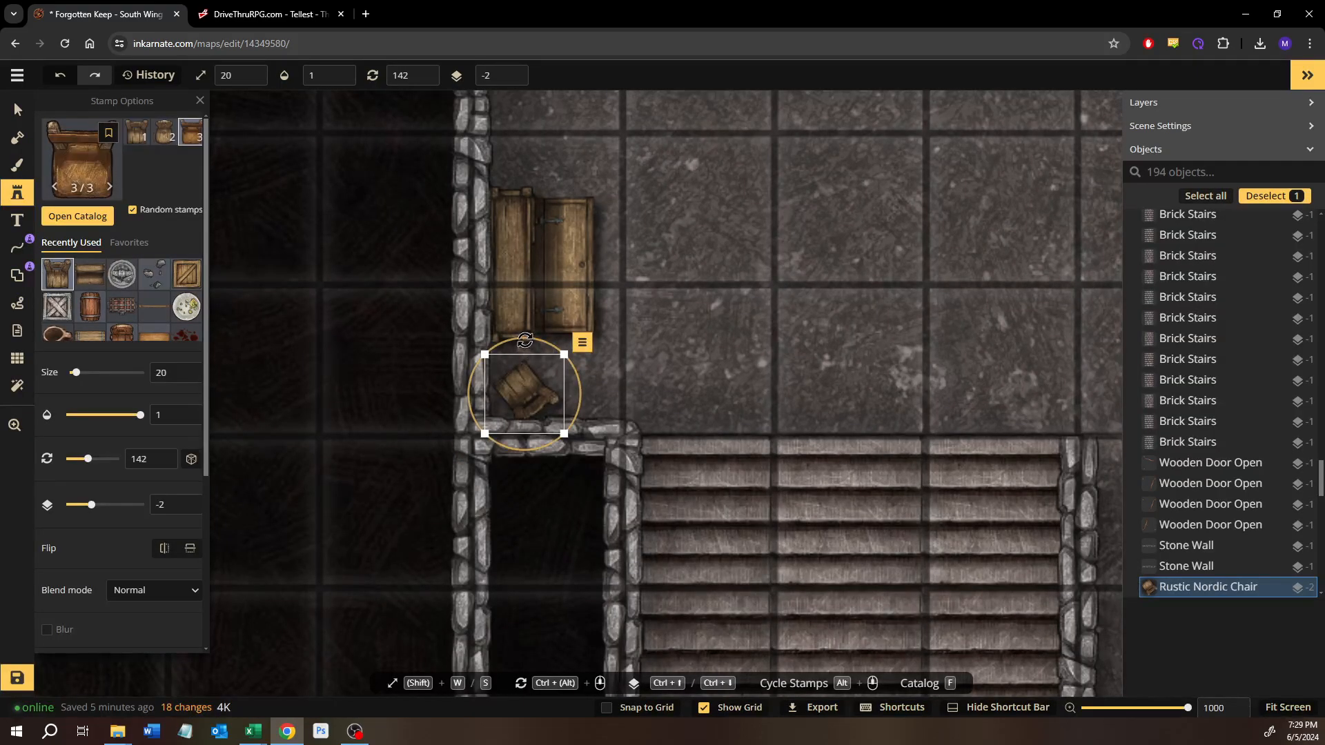
left_click_drag(525, 340, 605, 441)
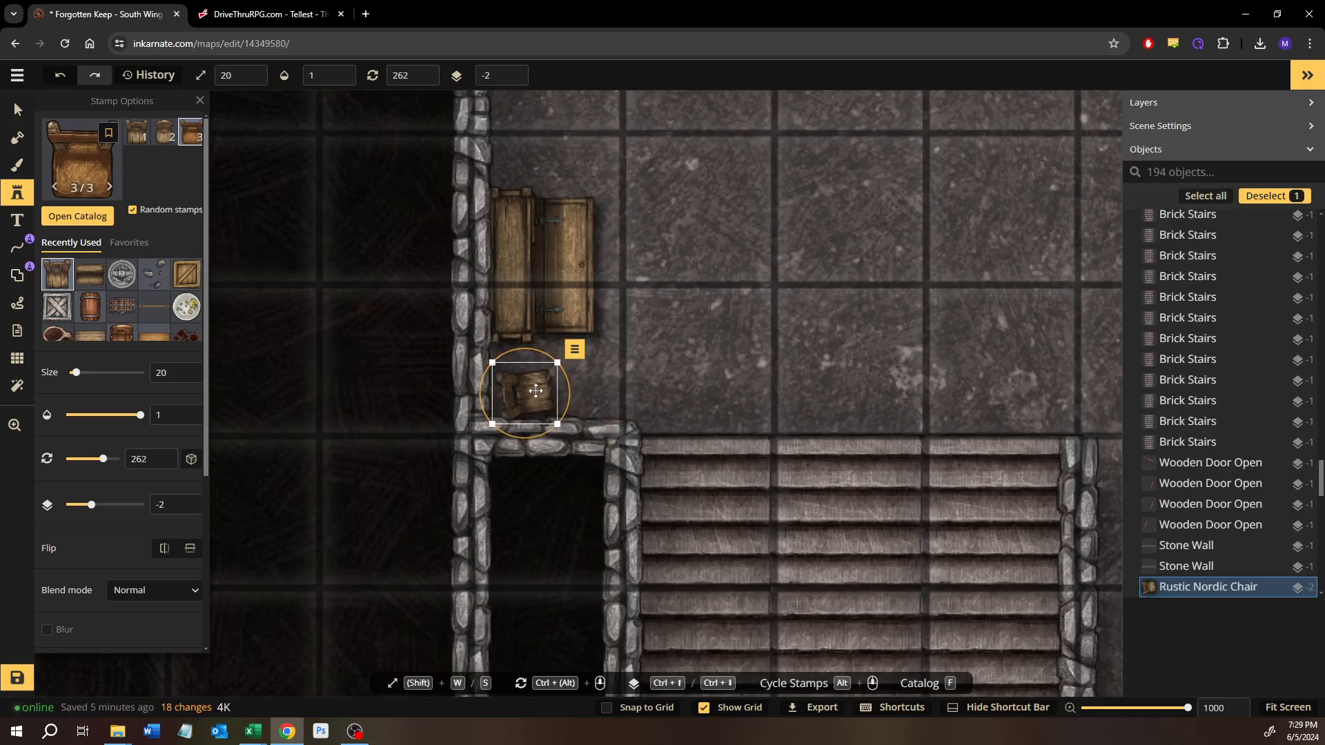
left_click_drag(536, 391, 533, 381)
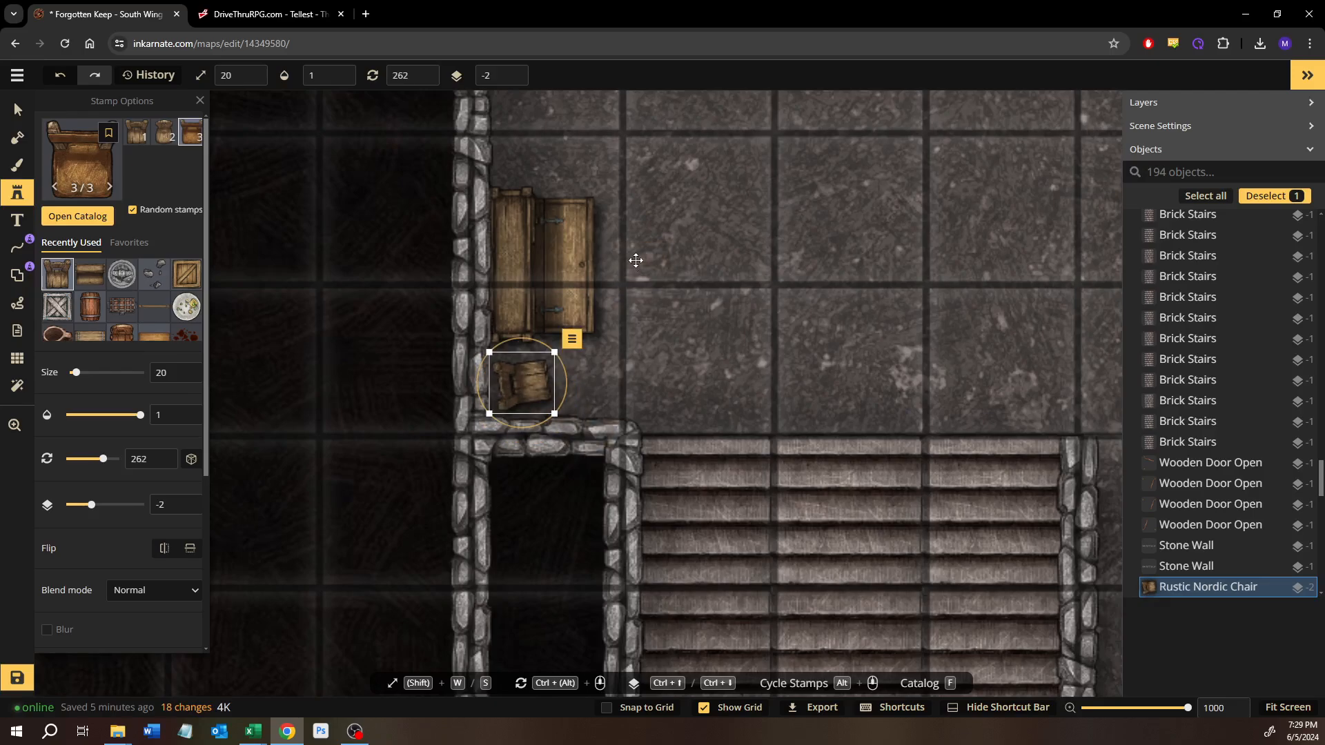
Step: Place a second chair on the desk's east side, rotate it to 75°, and tuck it under the desk on layer -3
left_click(636, 260)
key("Delete")
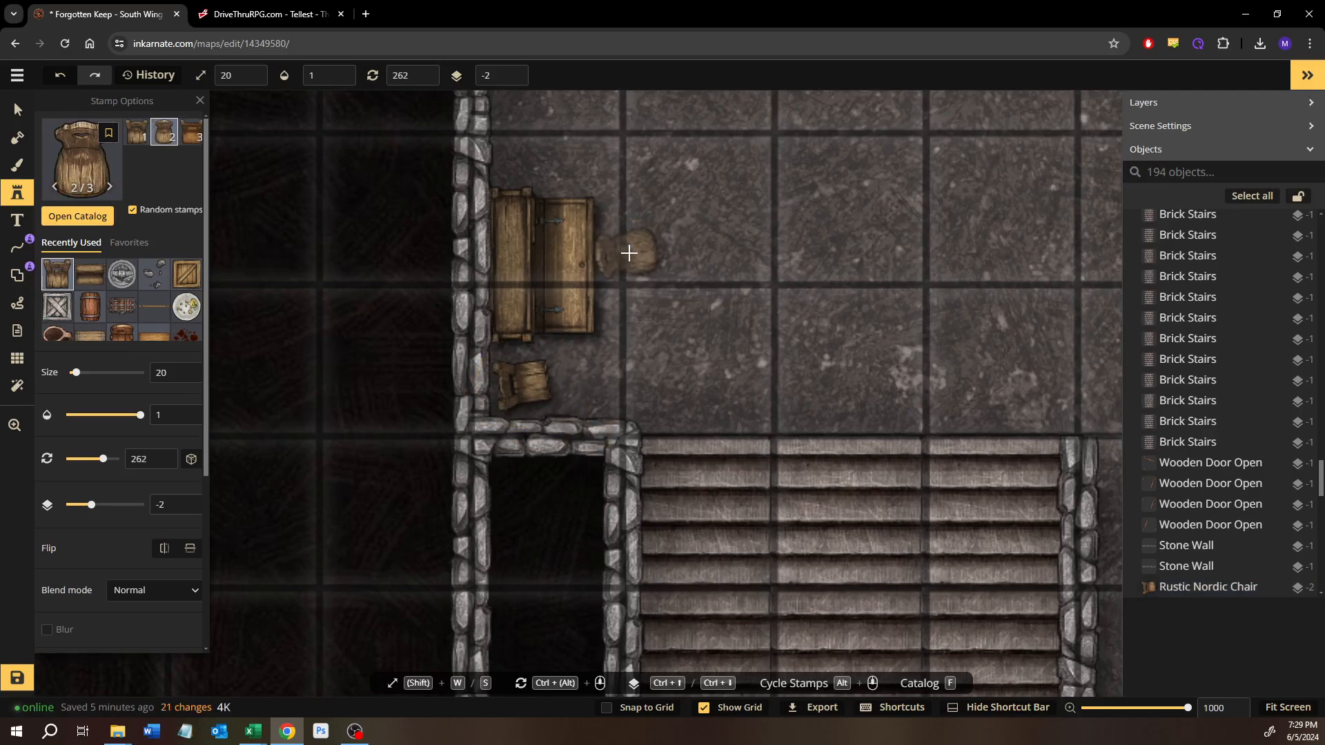
left_click(628, 253)
left_click_drag(625, 208, 653, 346)
left_click_drag(608, 251, 590, 258)
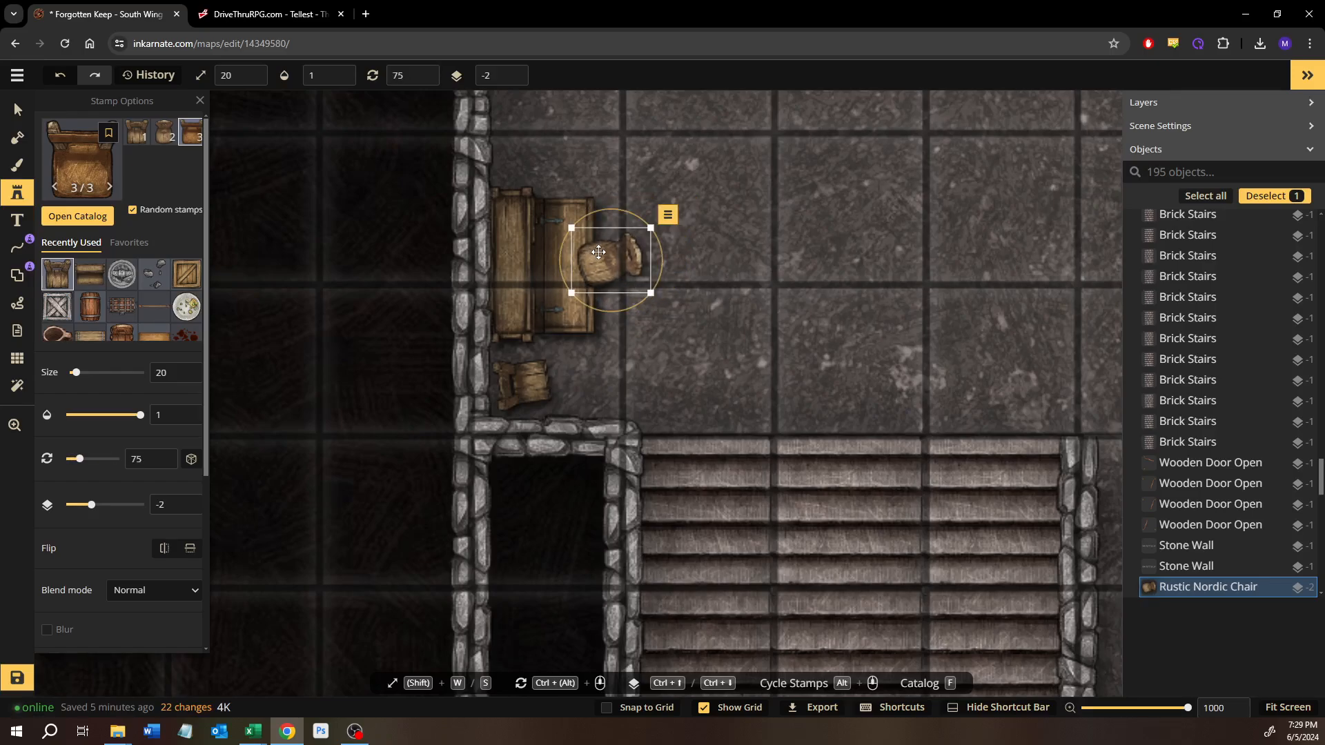
key("ctrl+Down")
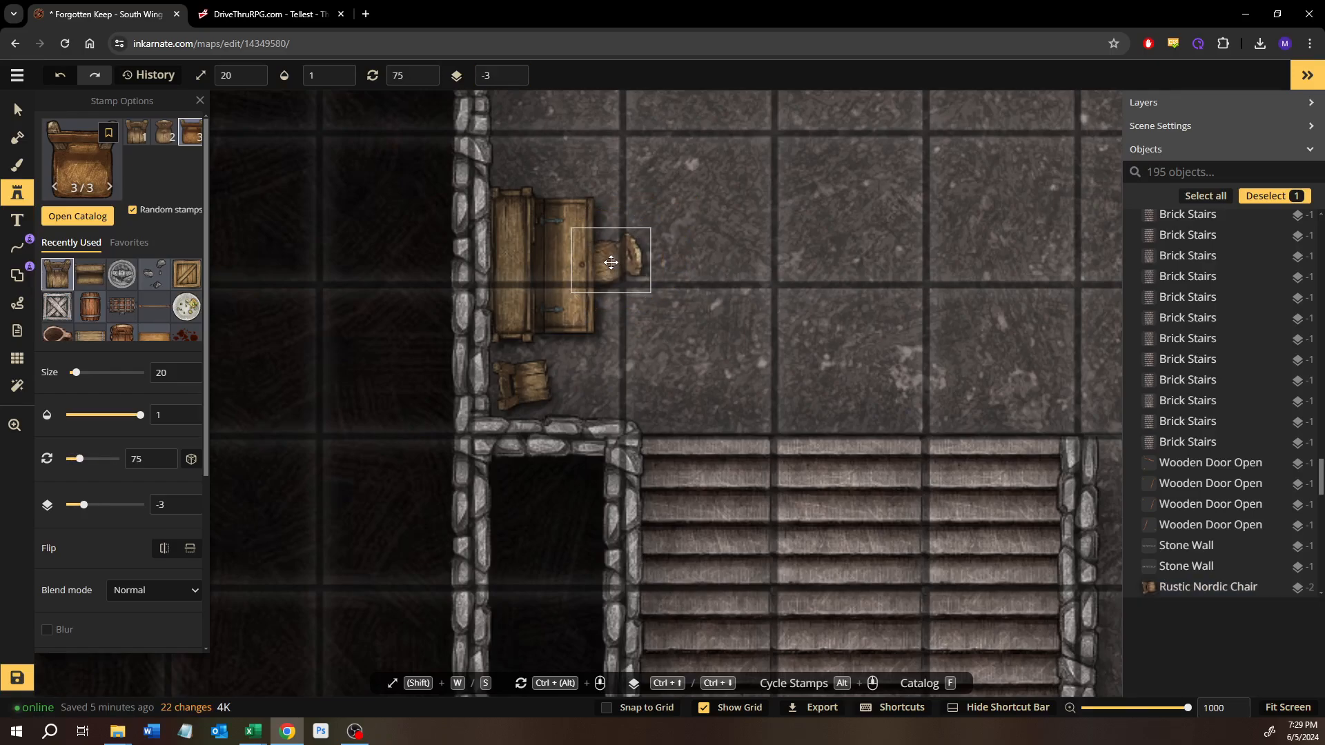
Step: Review the furnished Advancing Story room, the Puzzle or Trap room, and the empty room north of it for remaining gaps
scroll(799, 248, "down", 5)
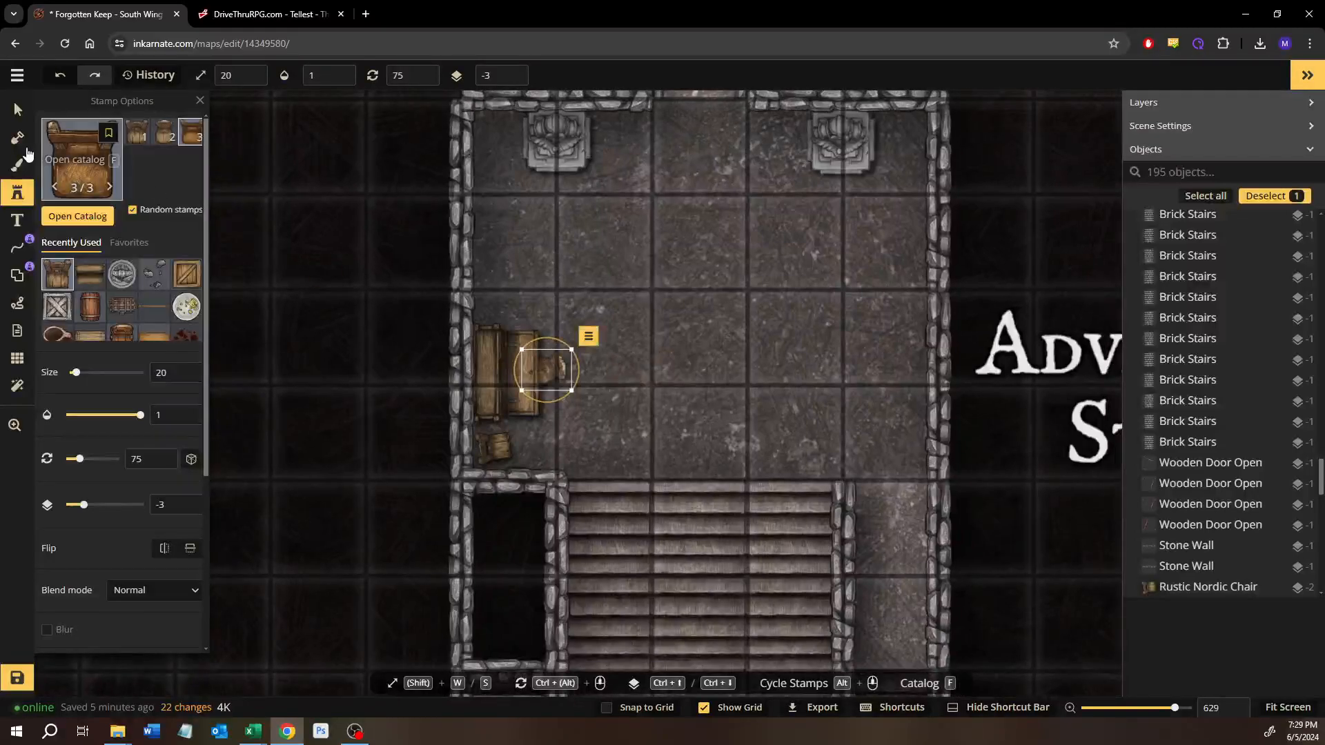
left_click(22, 110)
left_click(765, 231)
scroll(816, 374, "down", 2)
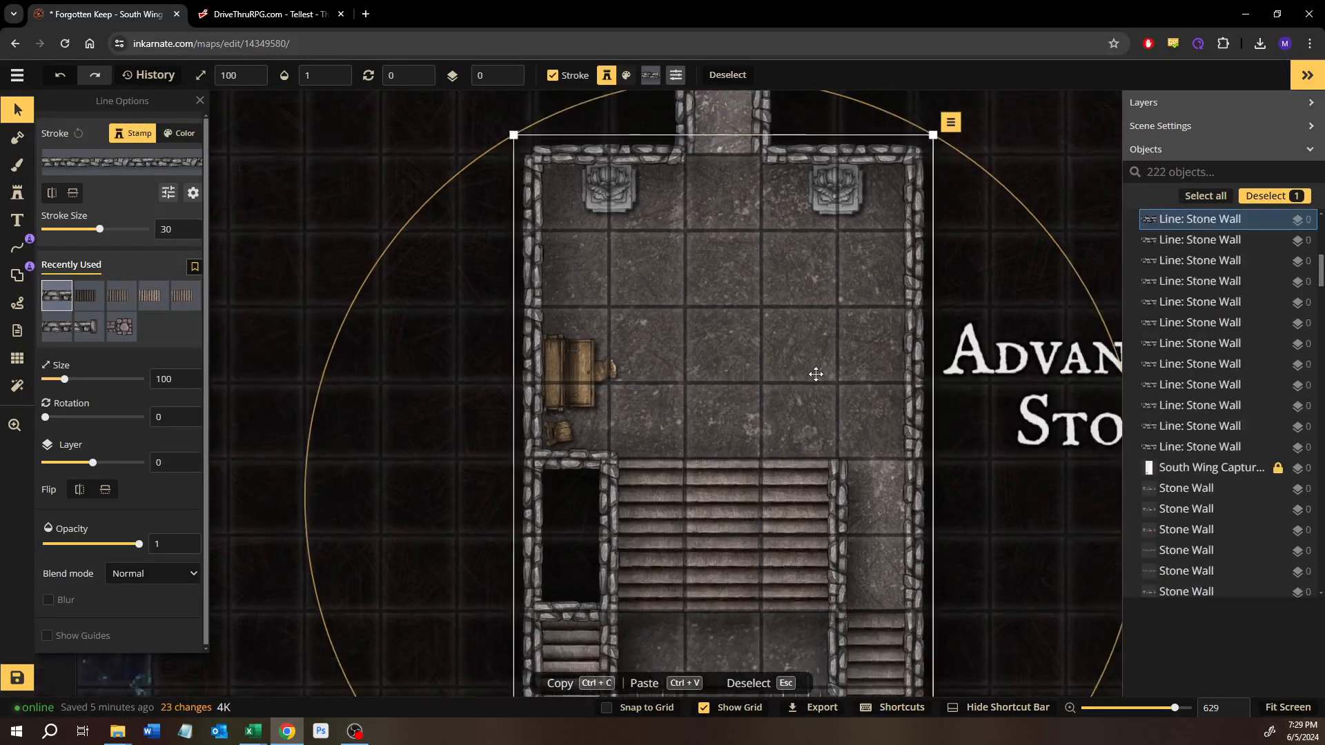
scroll(816, 374, "down", 5)
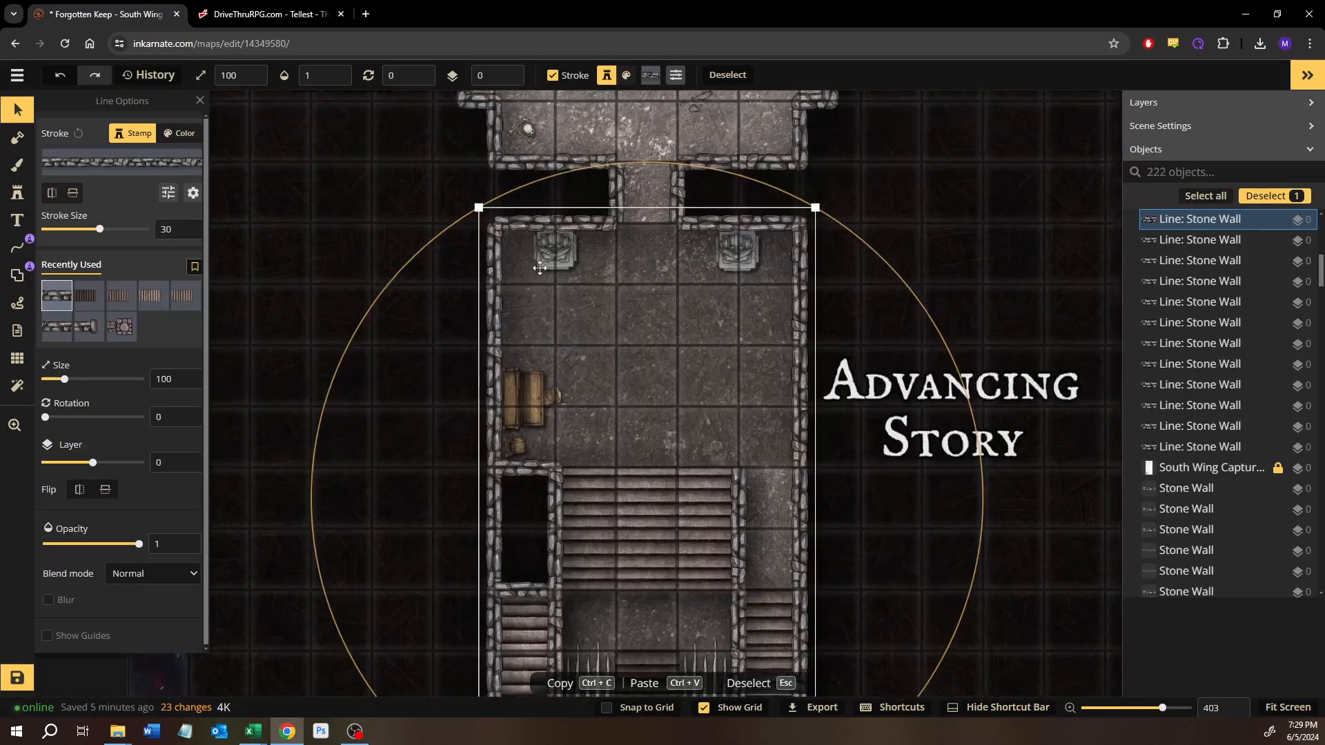
scroll(578, 288, "up", 5)
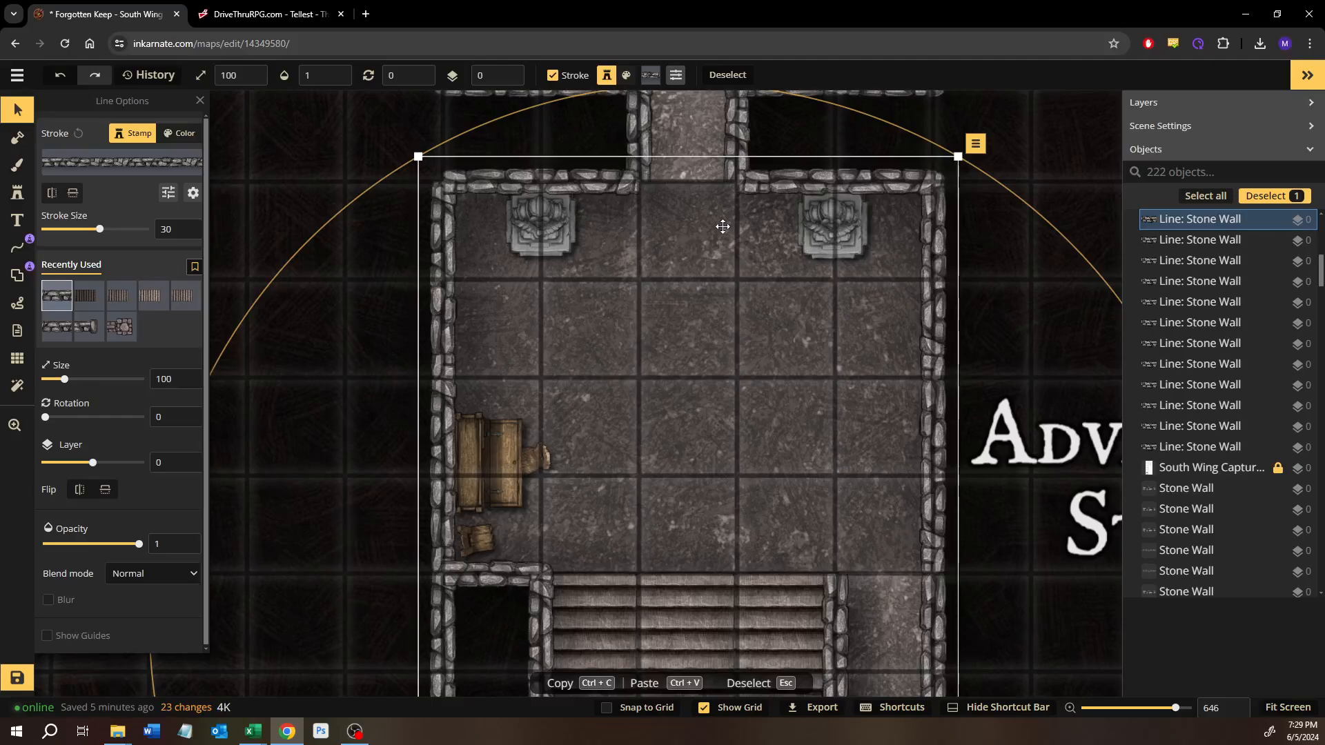
left_click_drag(723, 226, 673, 621)
left_click_drag(732, 345, 652, 625)
left_click_drag(694, 325, 666, 603)
scroll(673, 328, "down", 2)
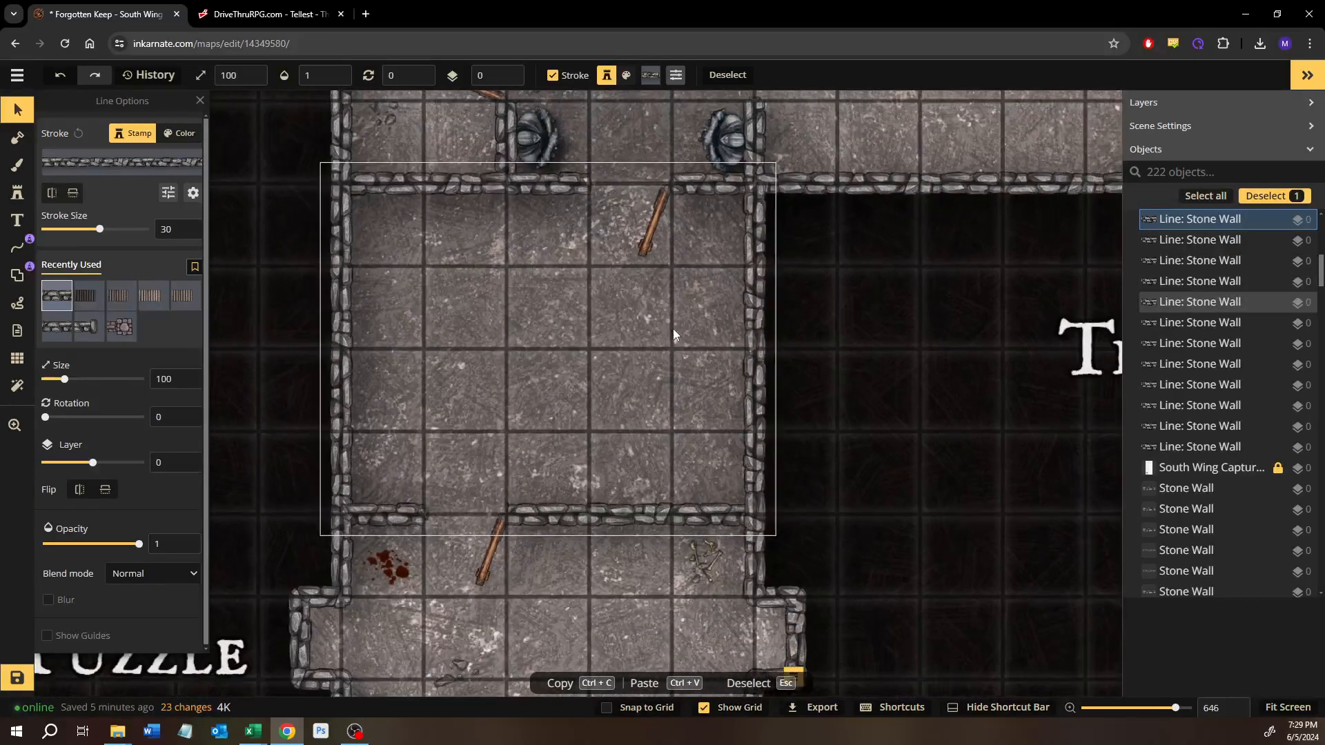
mouse_move(681, 300)
left_mouse_down()
mouse_move(623, 574)
mouse_move(631, 137)
left_mouse_up()
left_click_drag(588, 551, 585, 251)
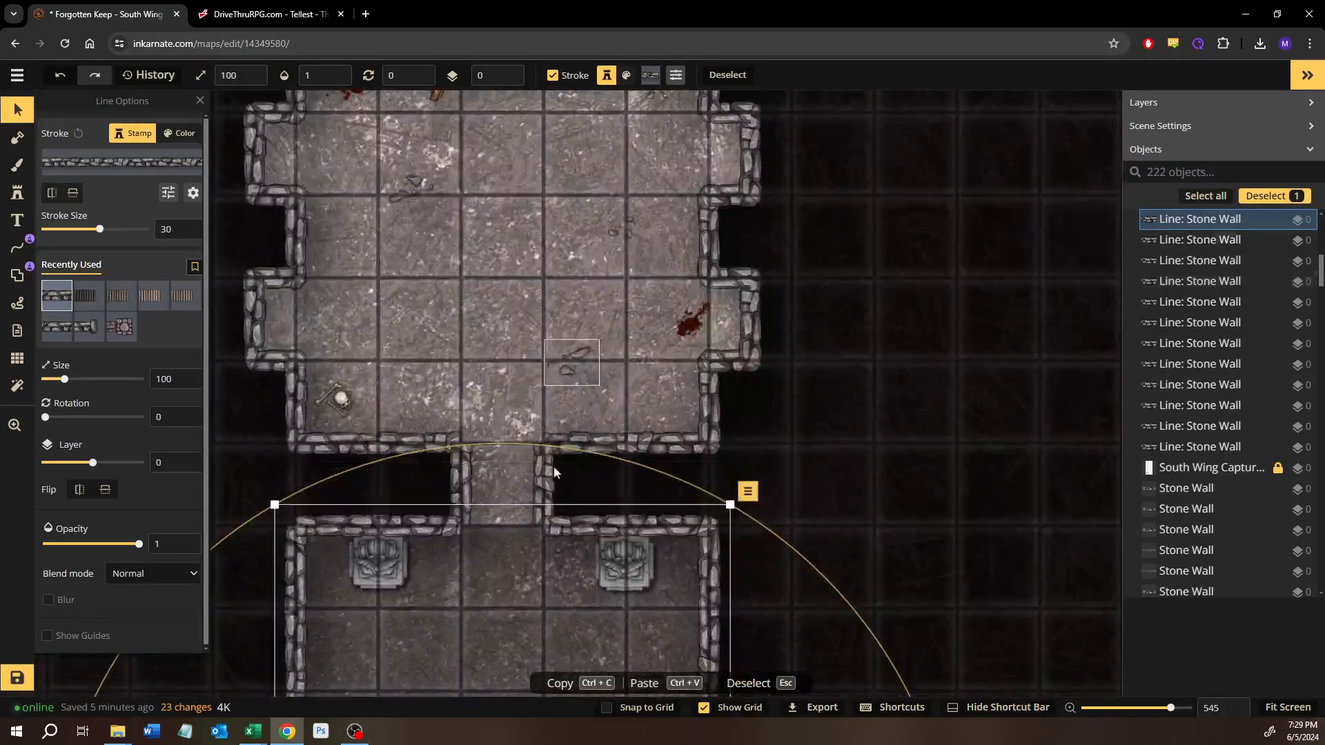
left_click_drag(554, 473, 584, 245)
left_click_drag(546, 373, 537, 283)
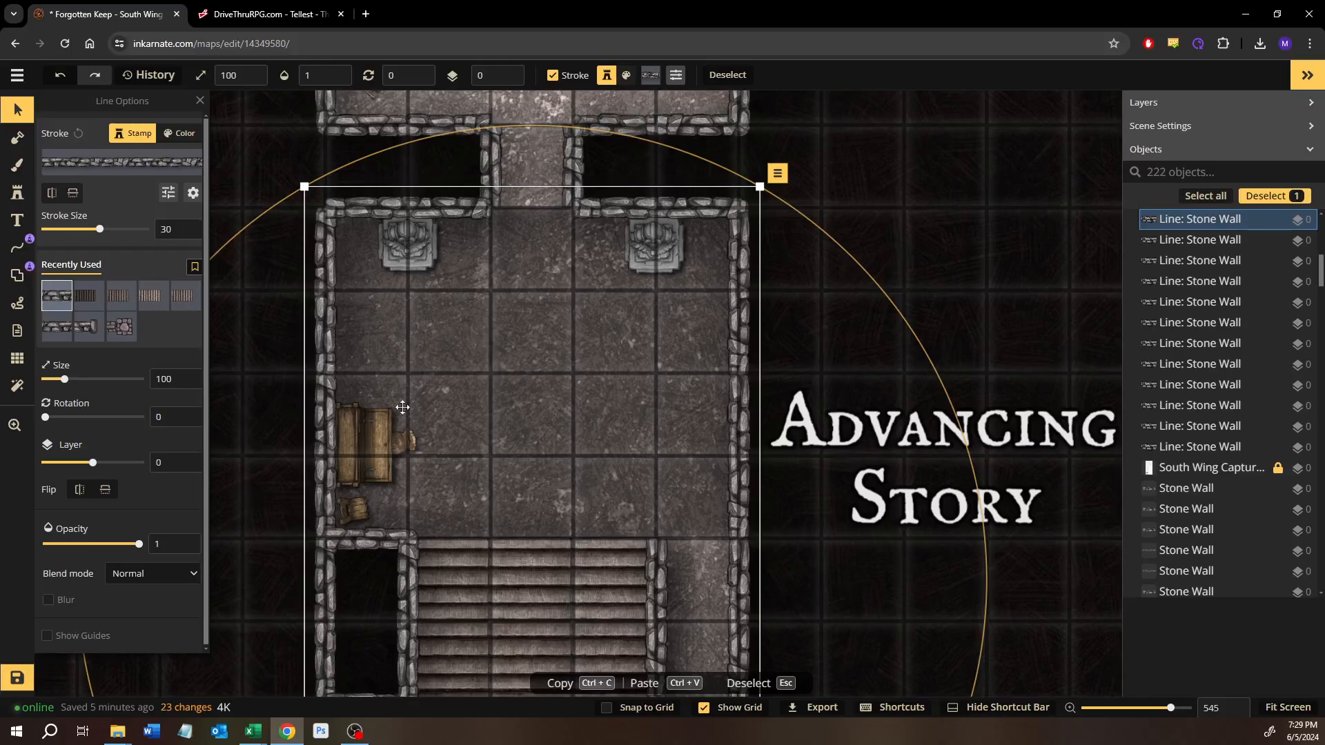
left_click_drag(409, 536, 429, 388)
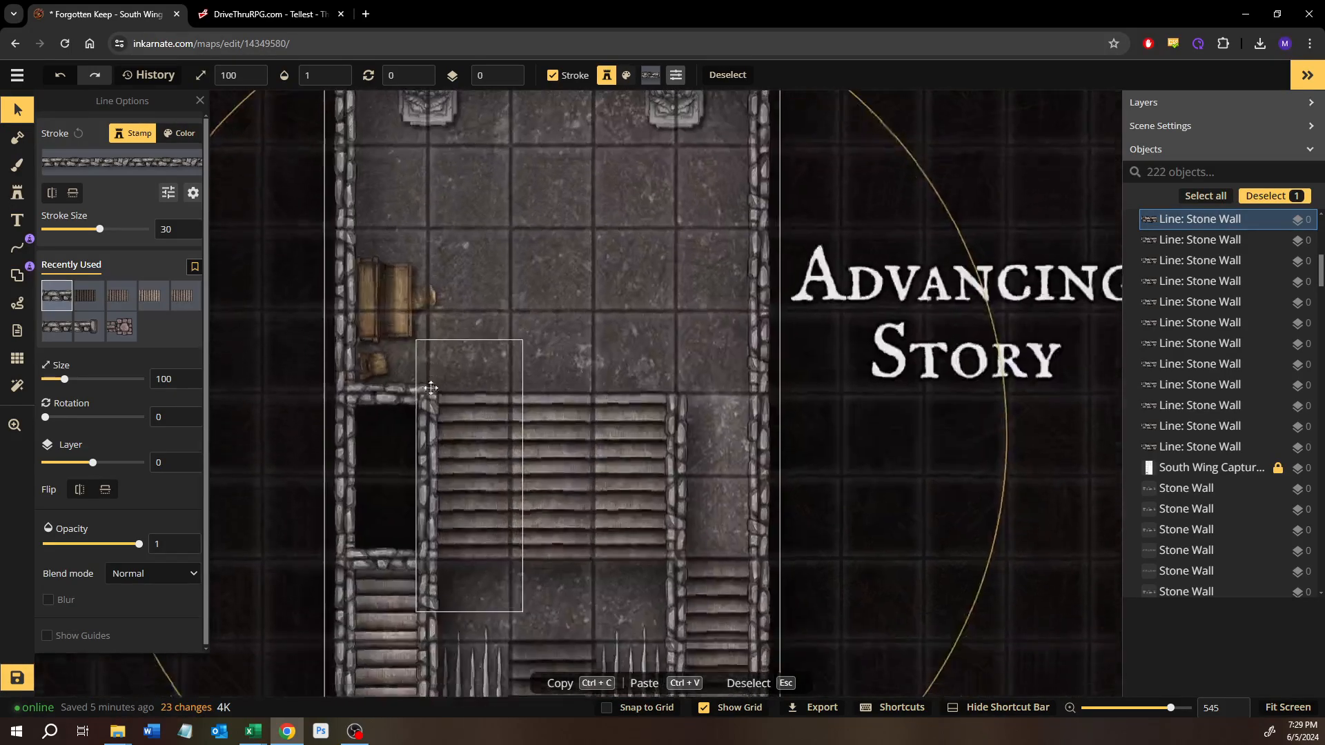
Step: Inspect the southern stair and spike area, the Puzzle or Trap room and the Treasure and Basic Encounter rooms for spots needing detail
left_click_drag(502, 478, 556, 327)
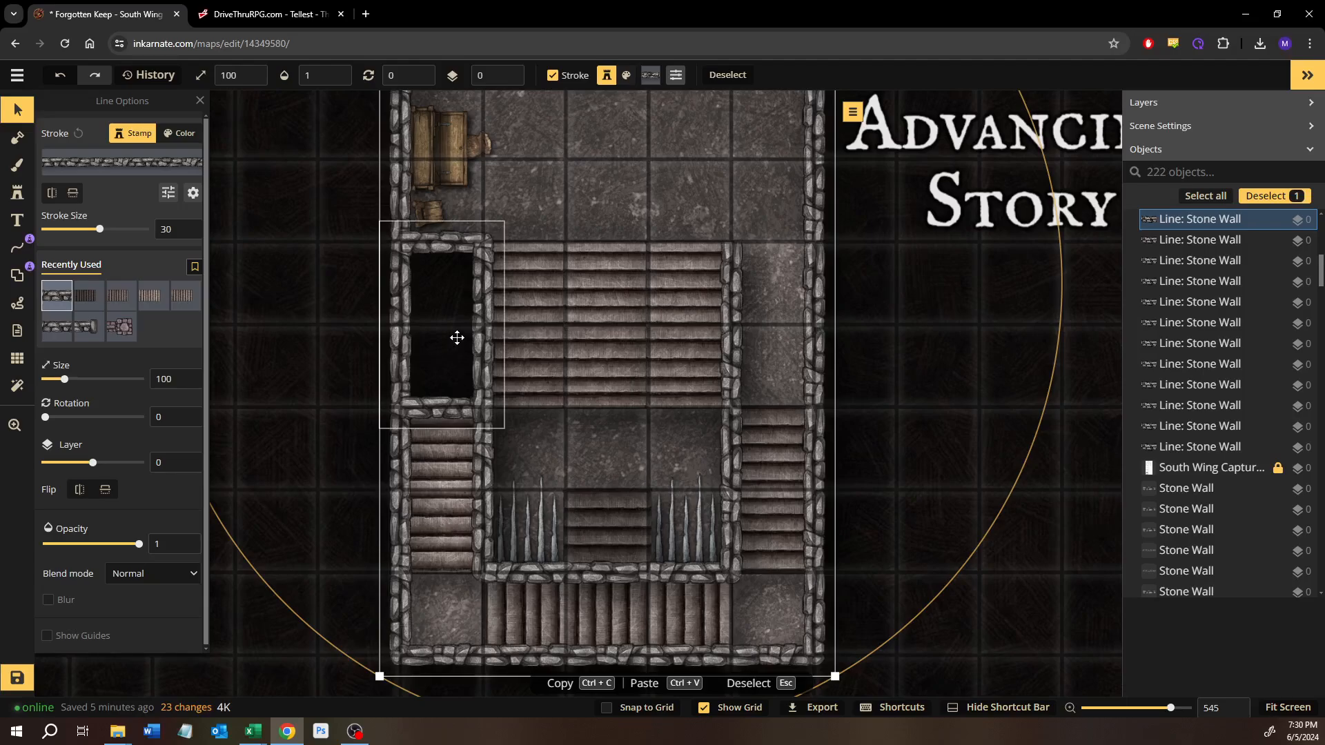
scroll(515, 370, "down", 3)
scroll(581, 499, "up", 3)
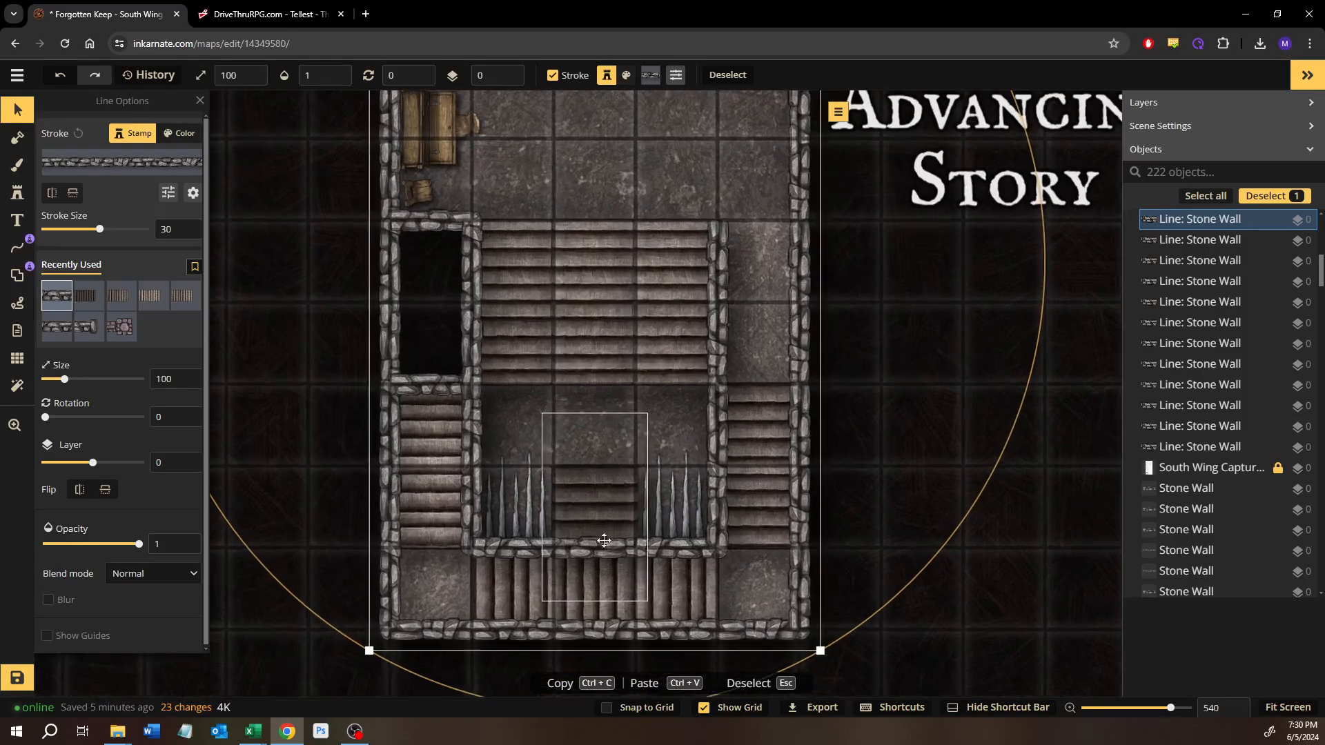
left_click_drag(597, 536, 576, 343)
left_click_drag(771, 218, 731, 423)
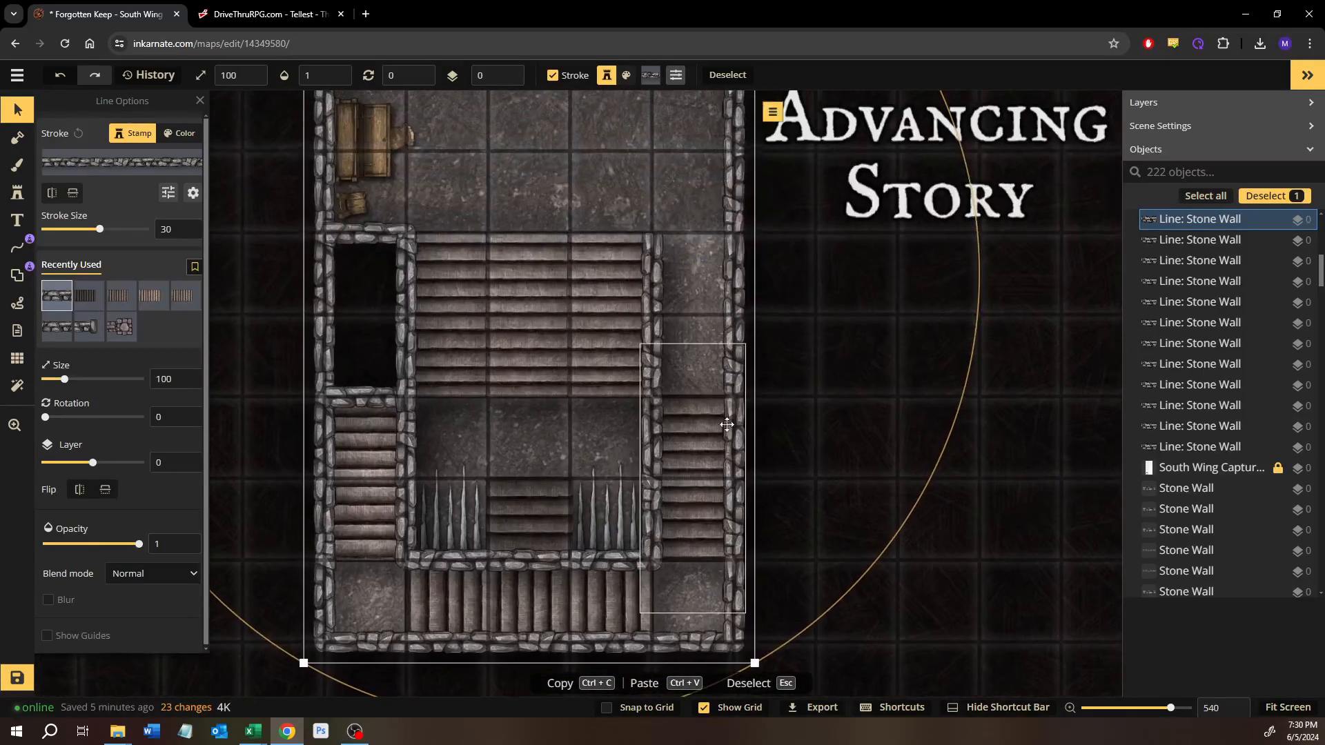
scroll(805, 301, "down", 3)
scroll(805, 302, "down", 2)
left_click_drag(767, 241, 700, 470)
left_click_drag(758, 129, 654, 467)
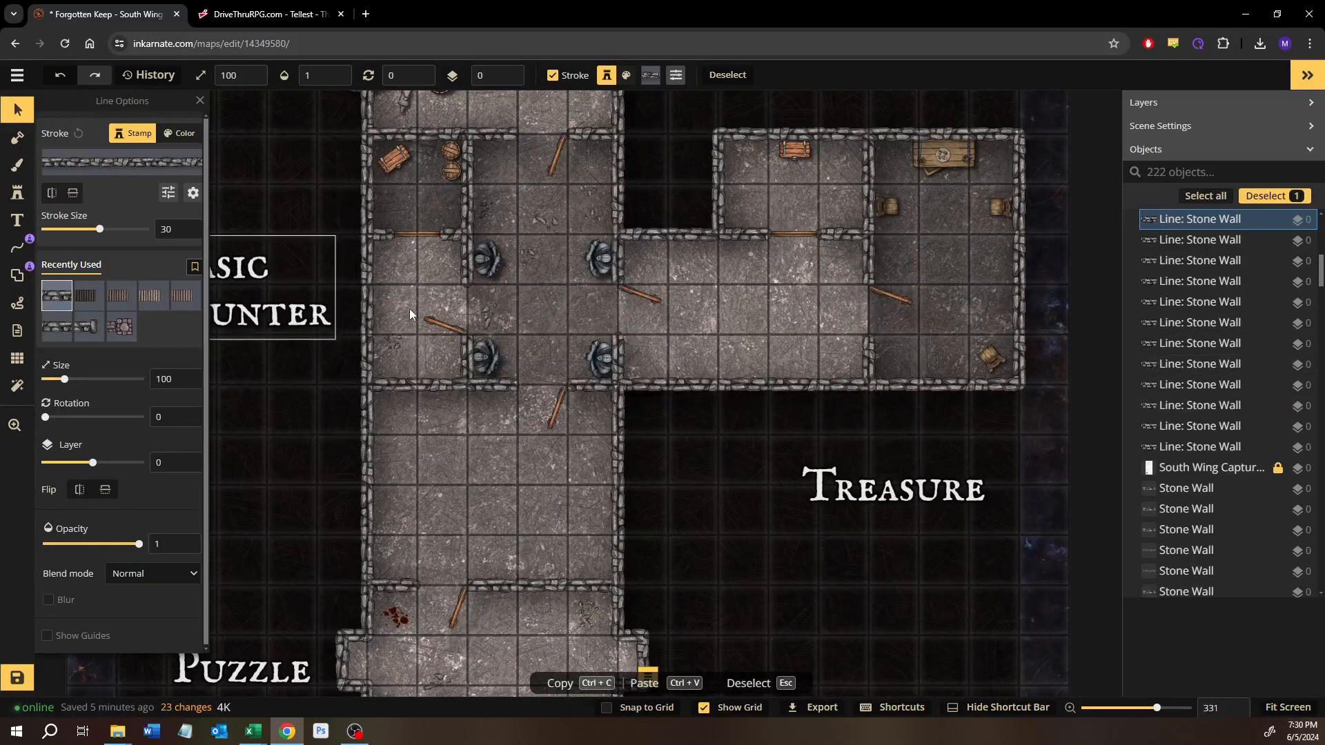
Step: Look through the stamp catalog's existing chair search results across the themed packs
left_click(24, 191)
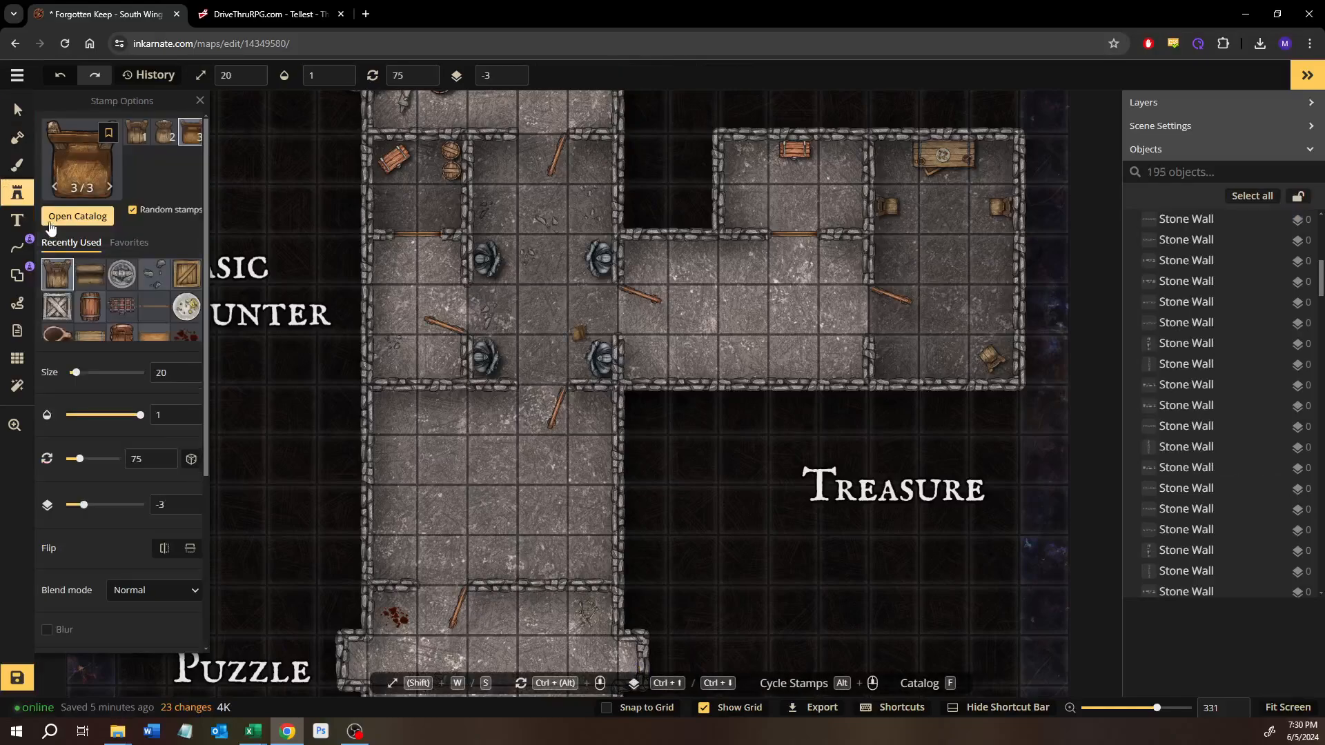
left_click(51, 215)
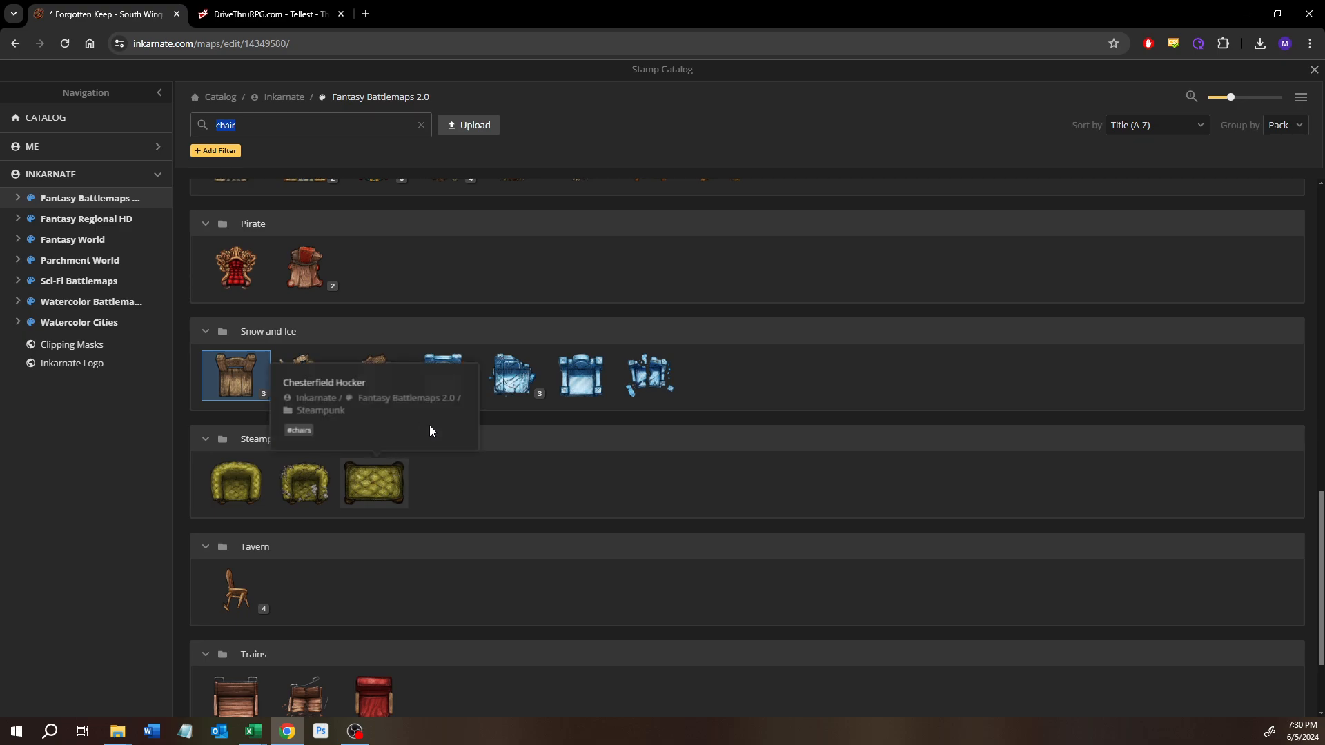
scroll(419, 503, "down", 1)
scroll(418, 504, "down", 1)
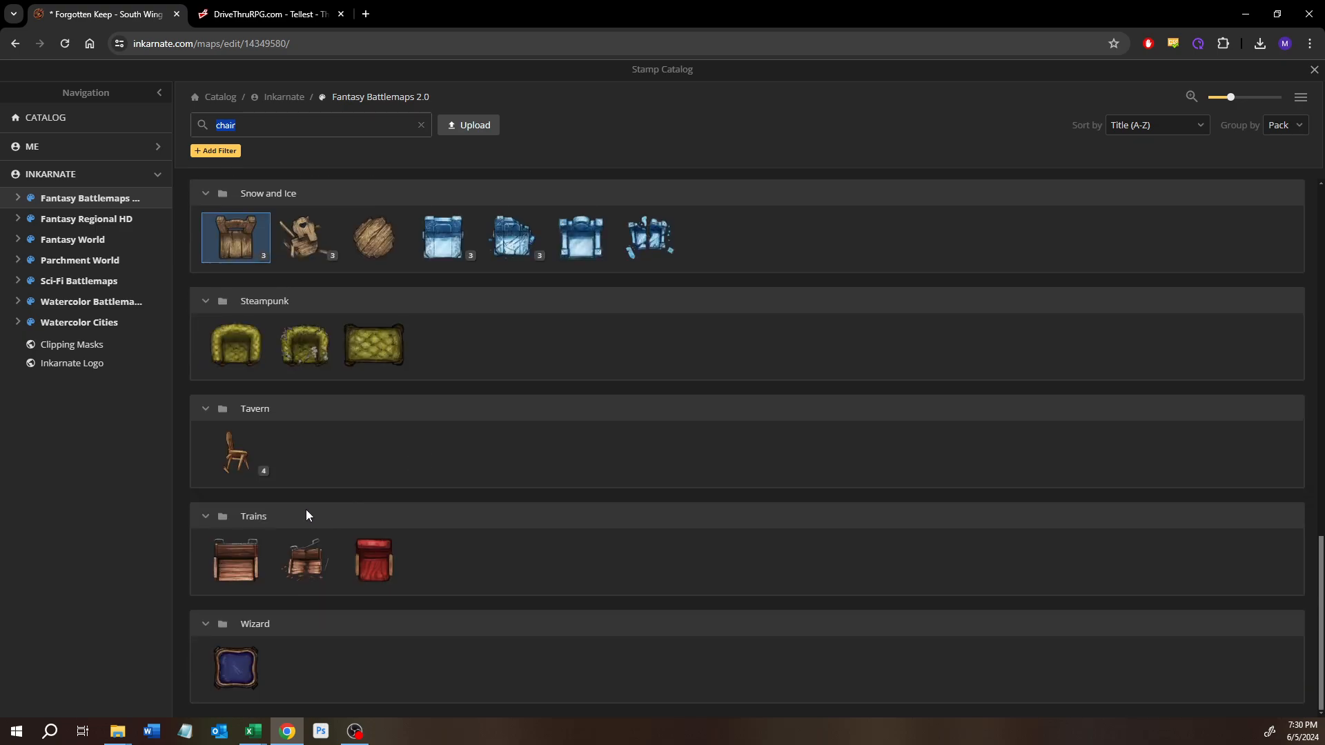
scroll(259, 493, "up", 10)
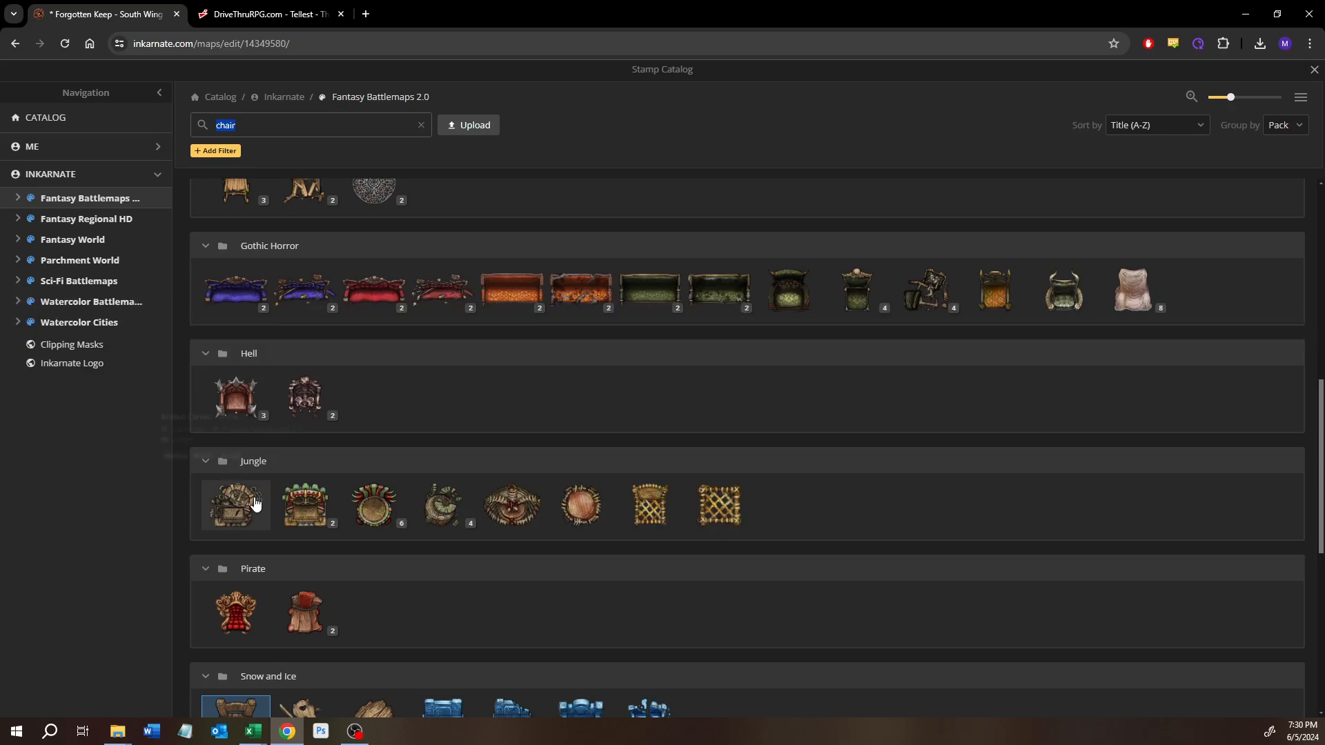
mouse_move(249, 507)
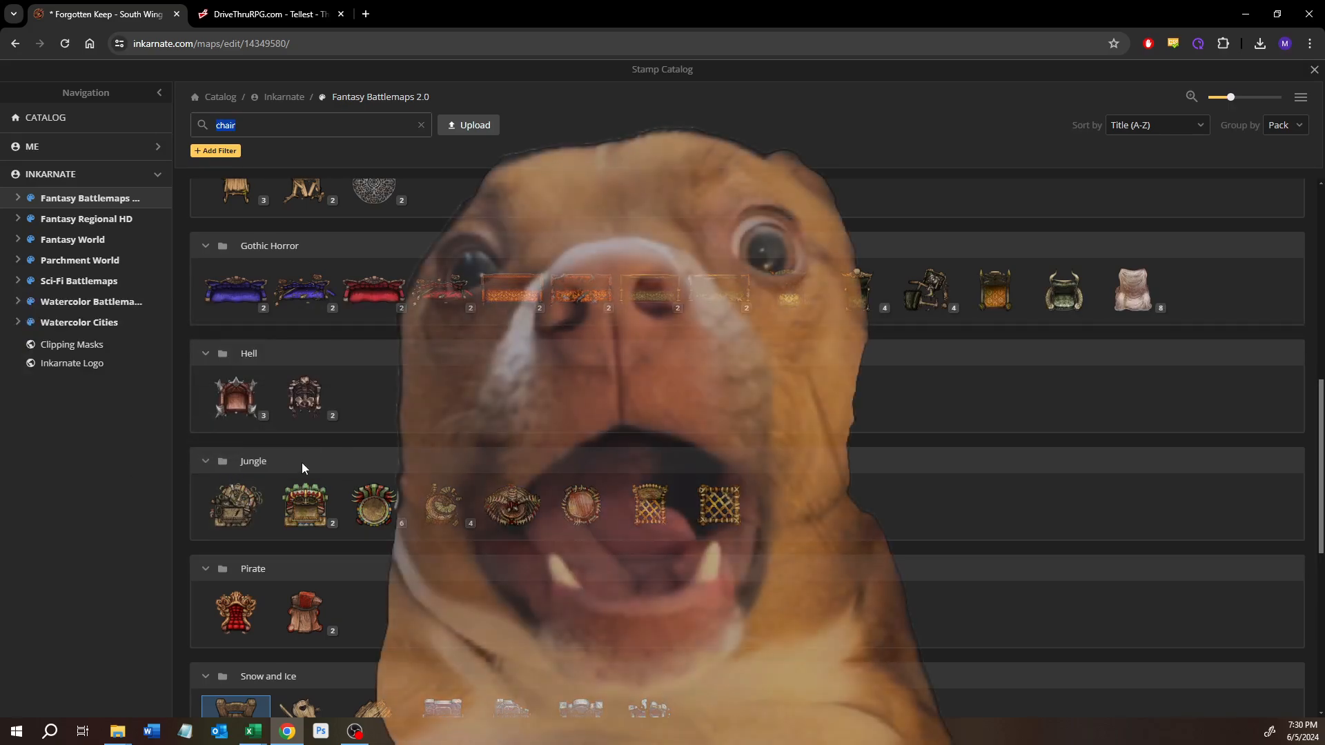
scroll(363, 428, "up", 5)
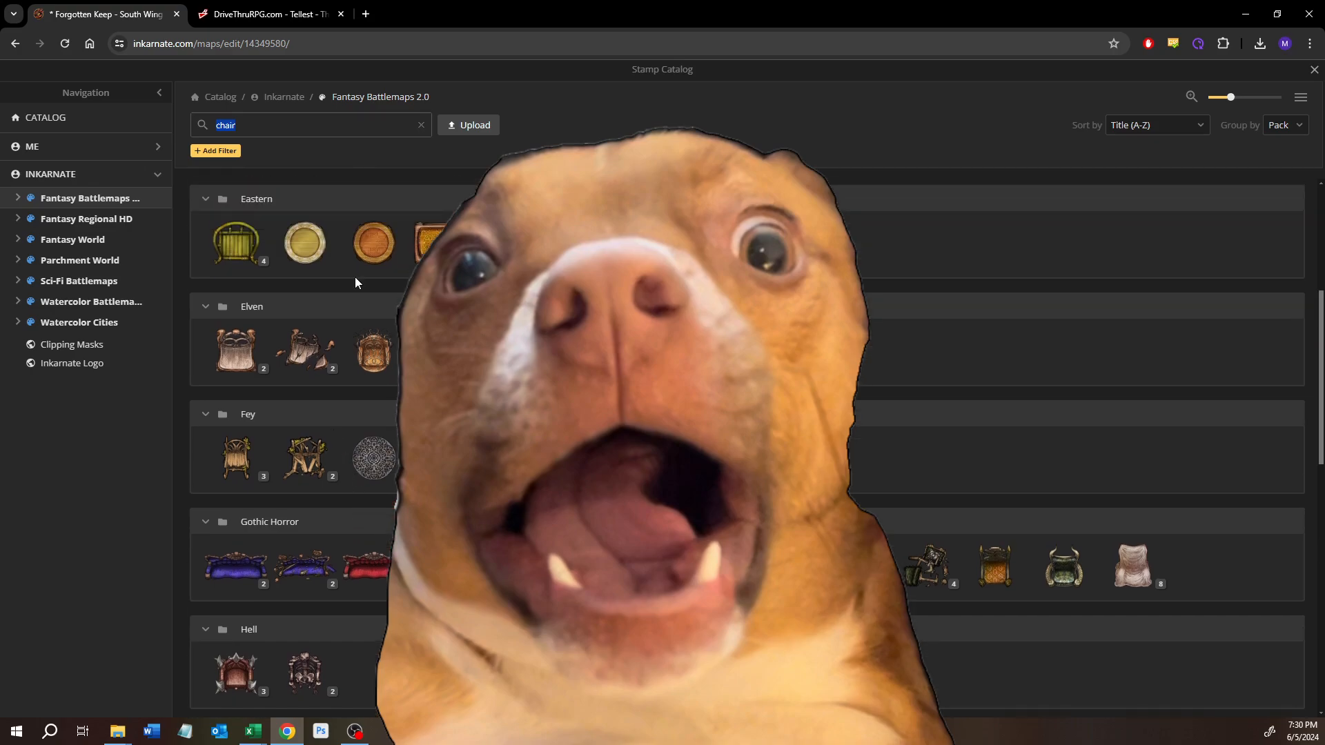
Step: Replace the chair search in the stamp catalog with "notes" and choose the single-page Notes stamp from the Wizard pack
left_click(421, 124)
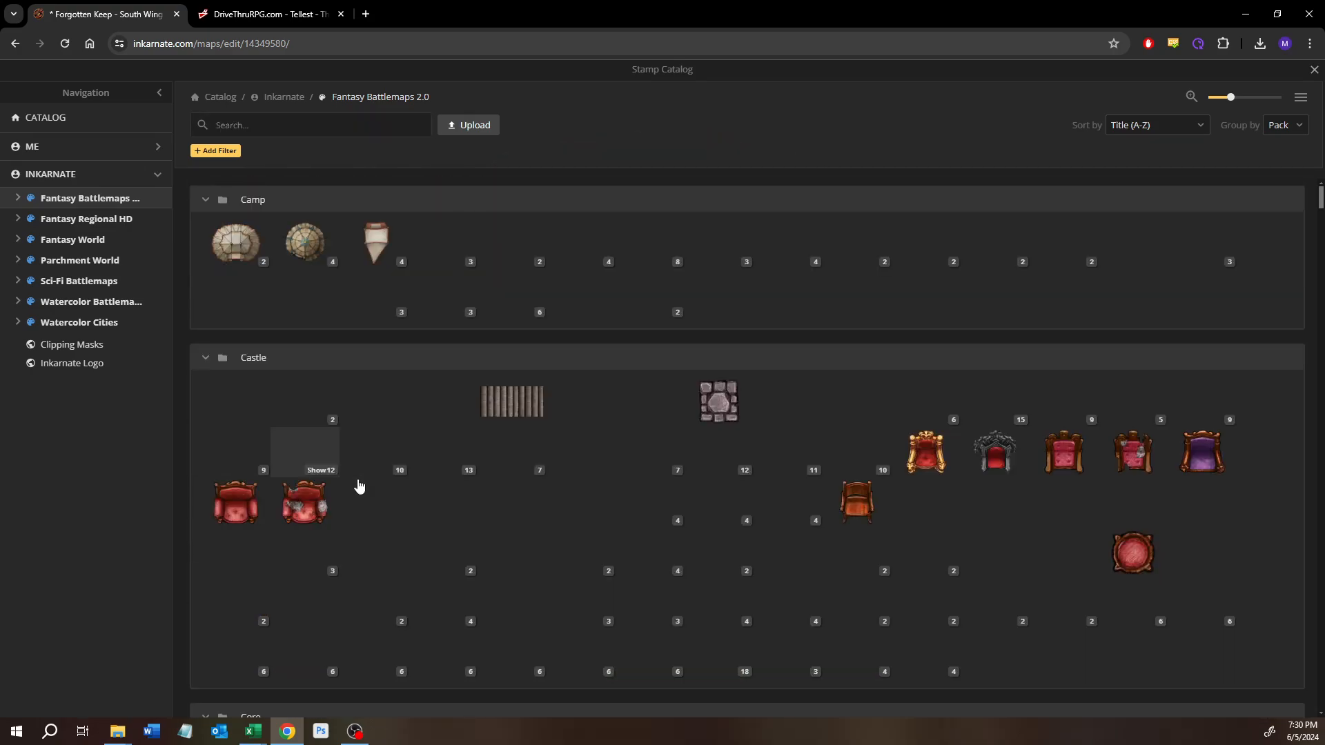
scroll(255, 431, "down", 2)
scroll(185, 434, "down", 2)
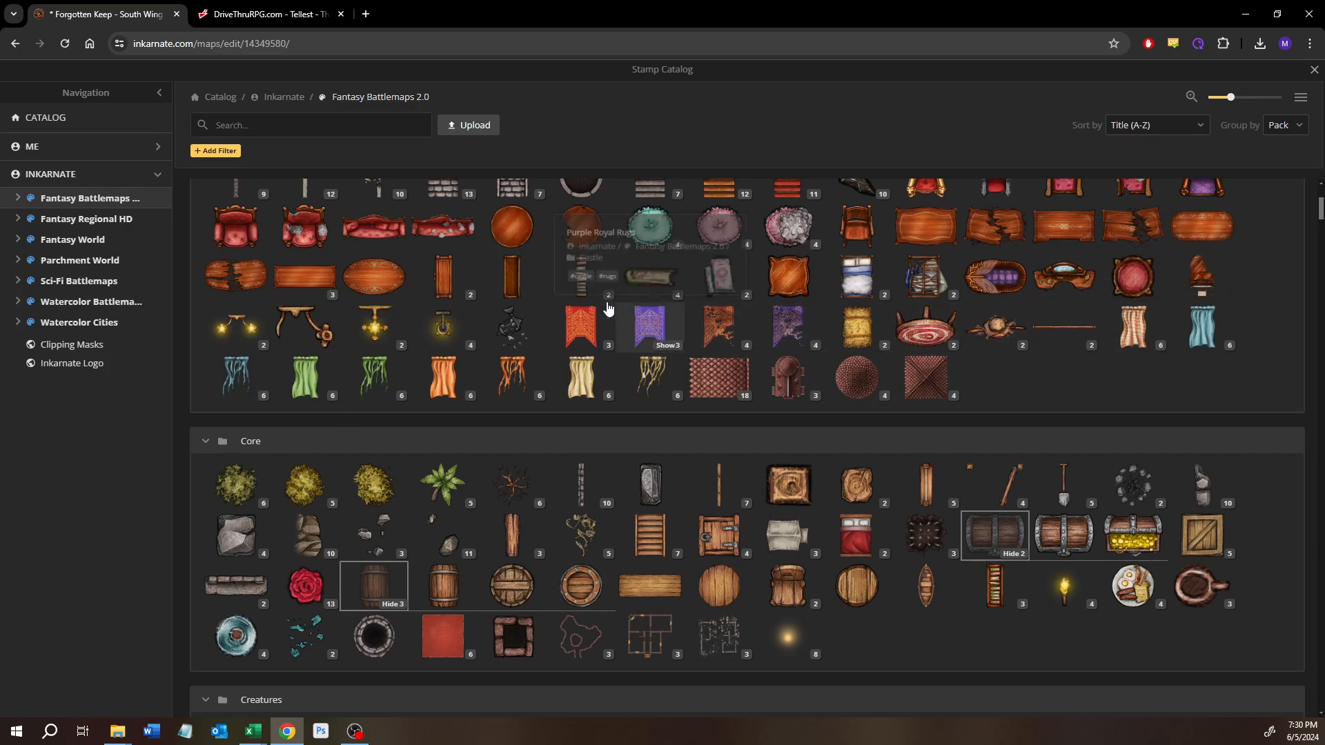
left_click(367, 128)
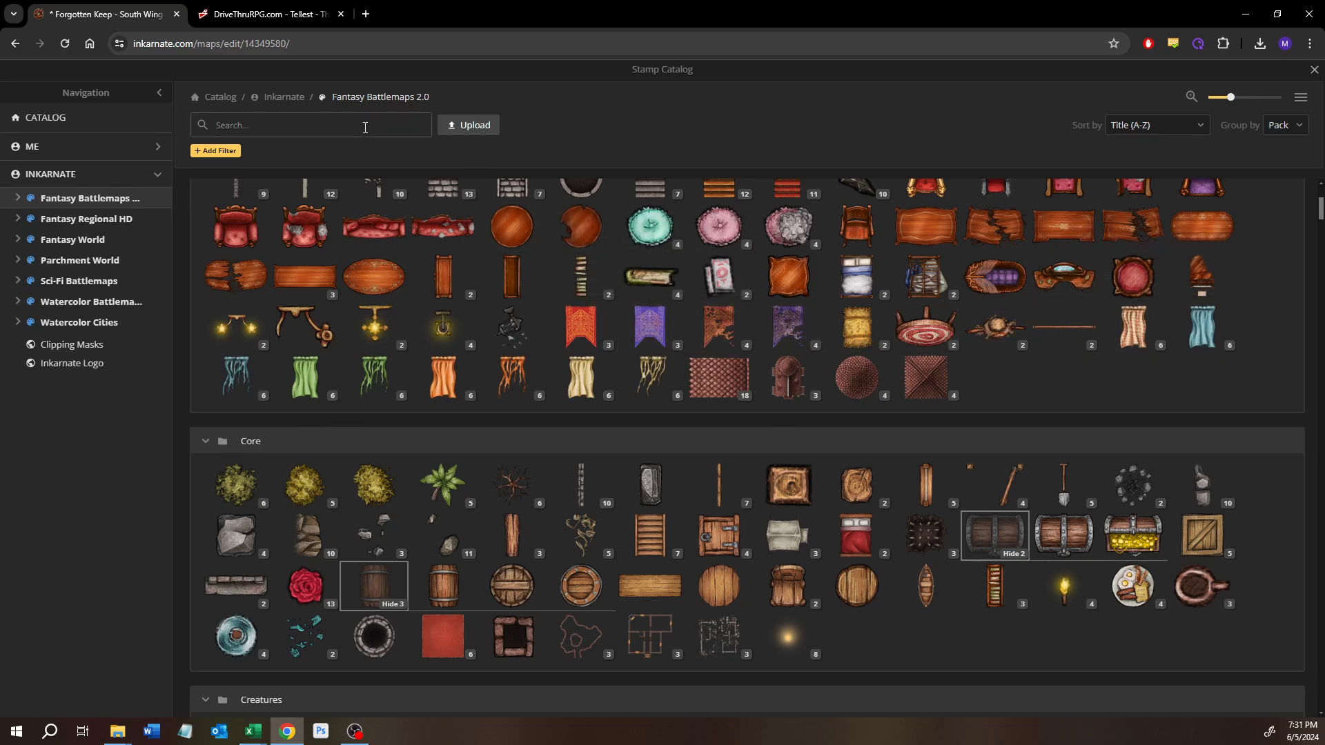
type("notes")
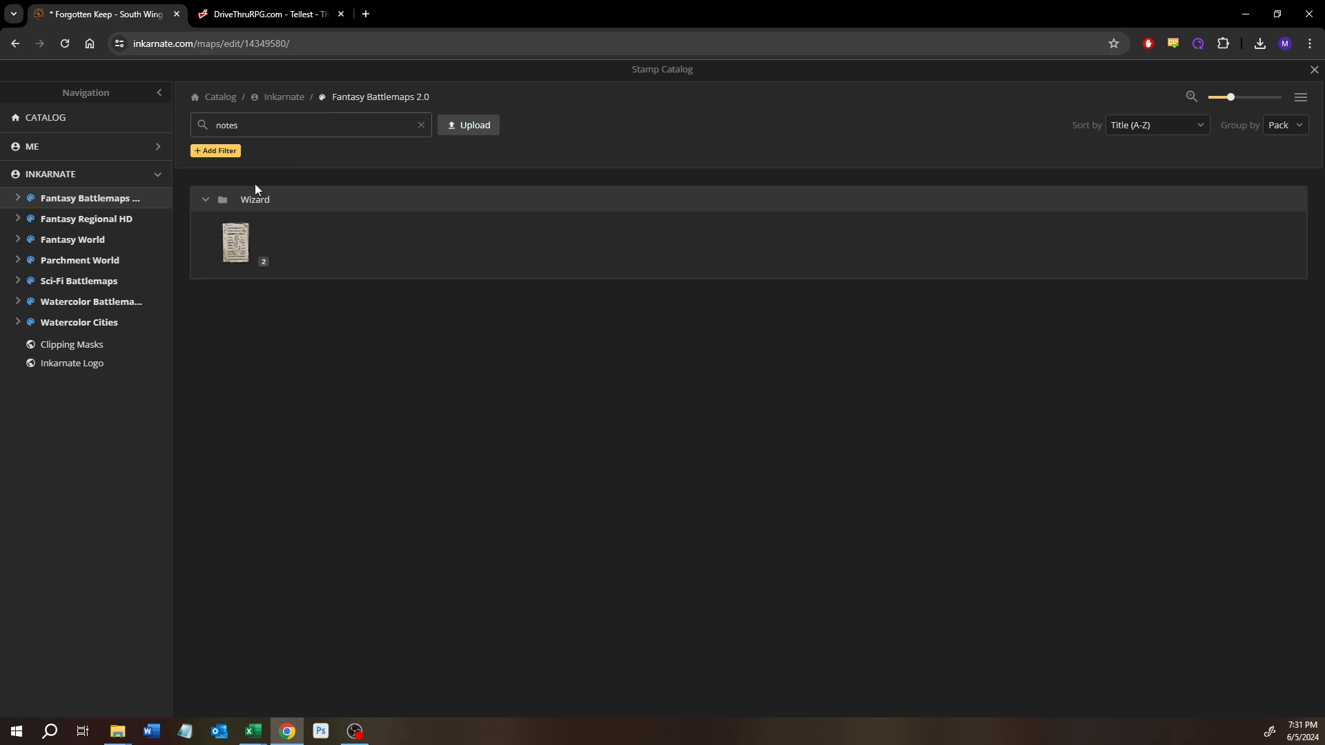
left_click(252, 261)
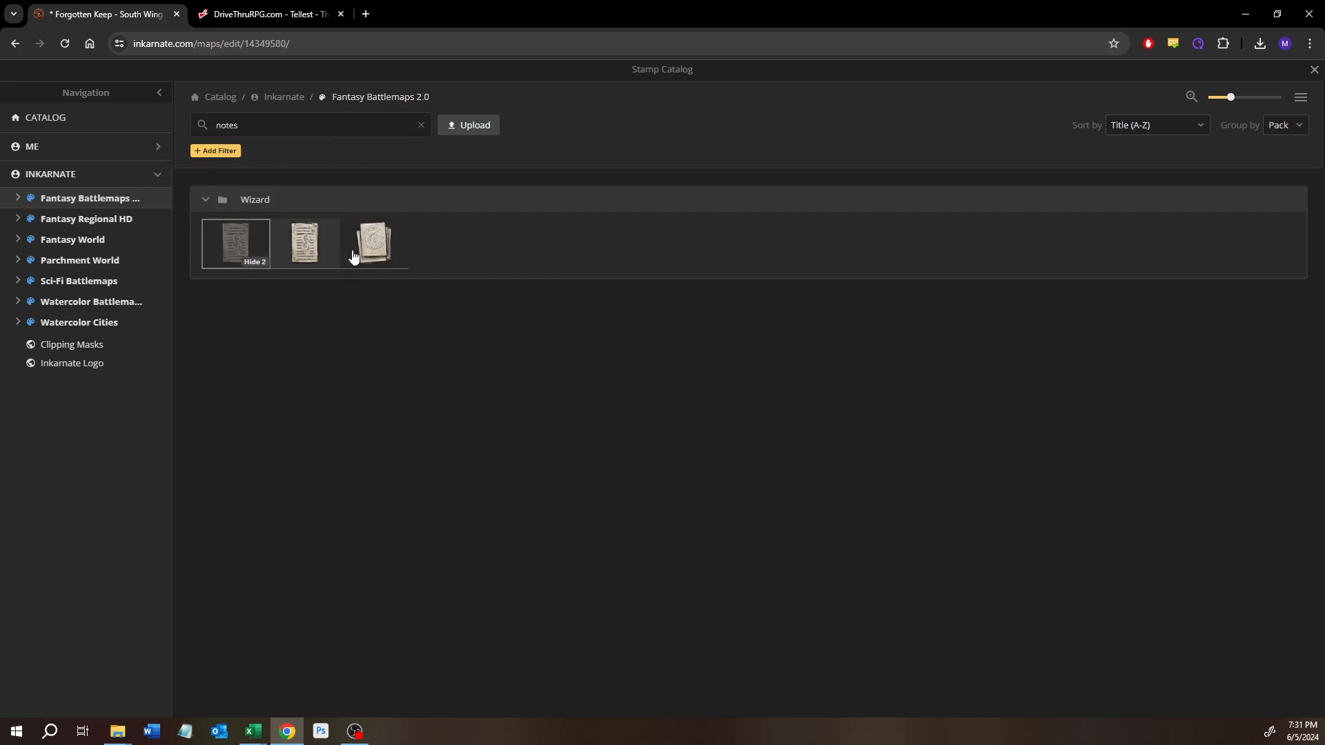
left_click(318, 252)
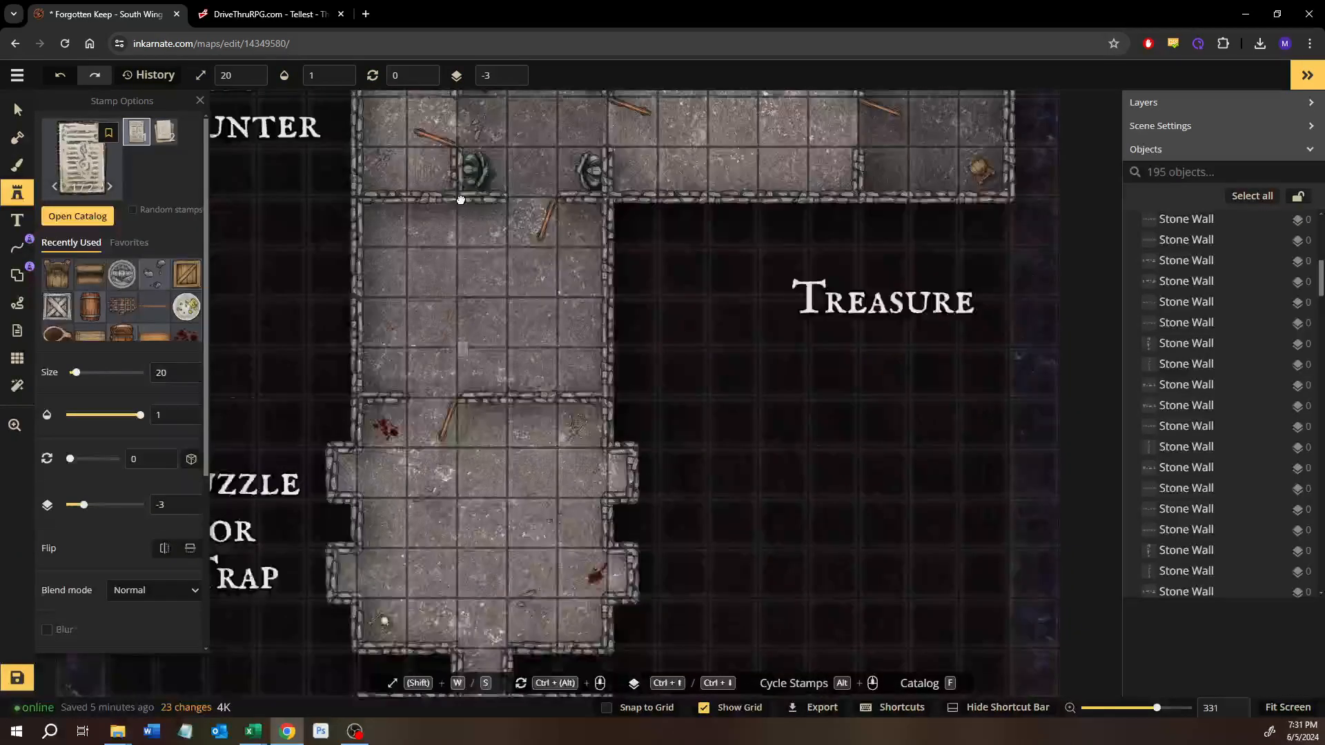
Step: Place a Notes stamp on the floor just east of the Advancing Story room's desk and rotate it to 285°
left_click_drag(461, 201, 462, 142)
left_click_drag(431, 423, 464, 103)
left_click_drag(419, 465, 423, 420)
scroll(423, 420, "up", 4)
scroll(422, 419, "up", 6)
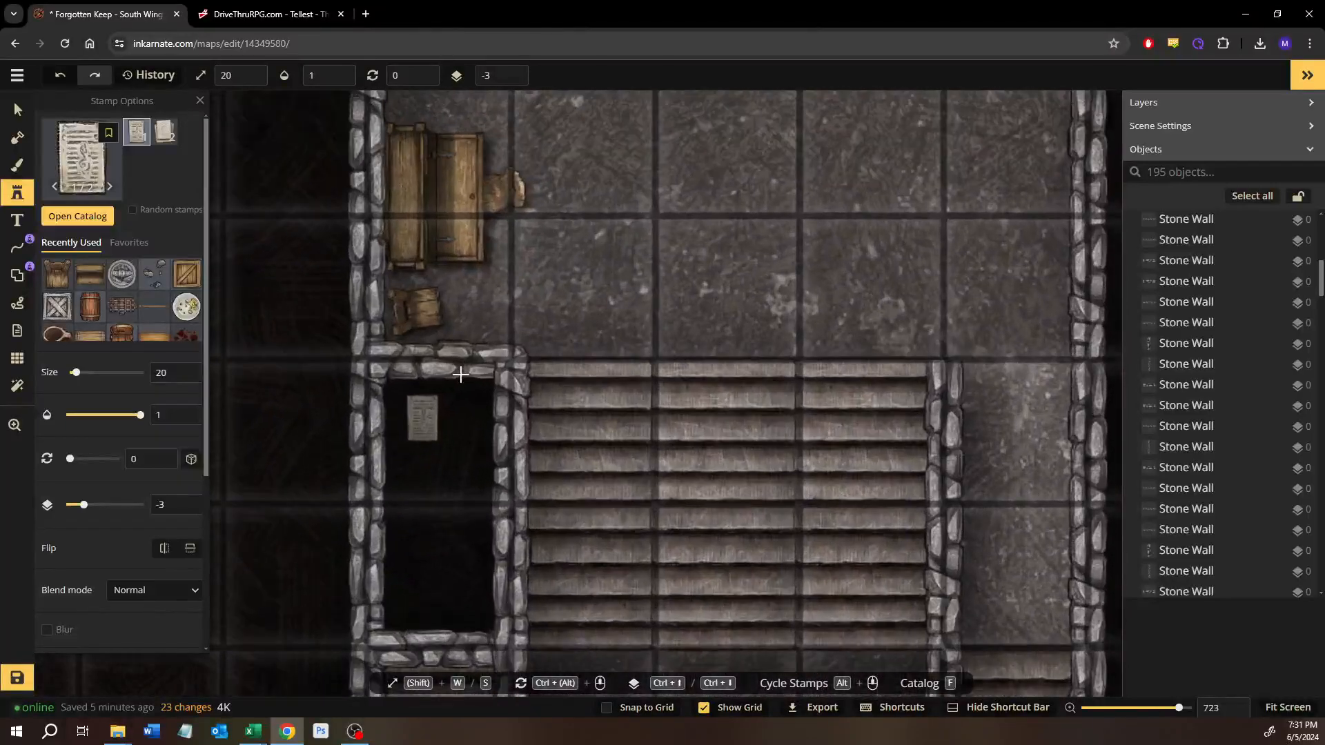
left_click_drag(529, 213, 589, 444)
left_click(649, 422)
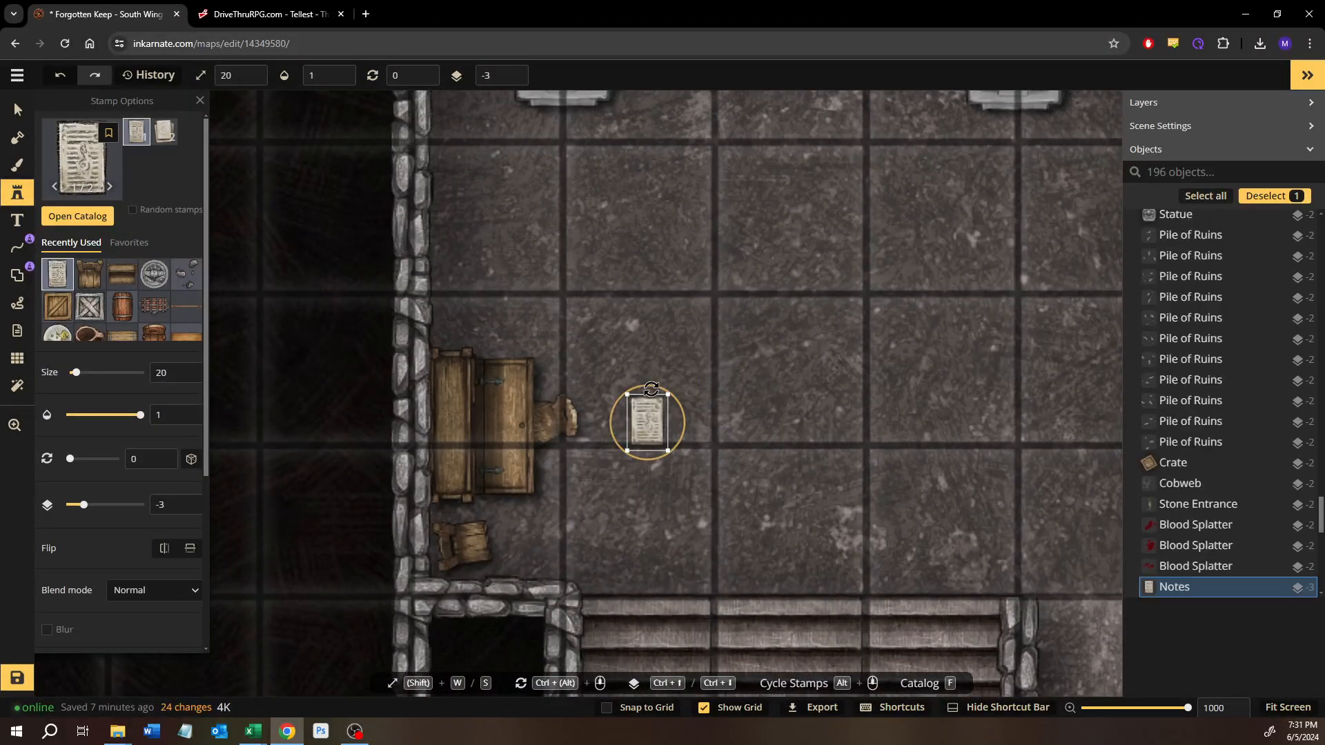
left_click(534, 445, "ctrl")
left_click(536, 424, "ctrl")
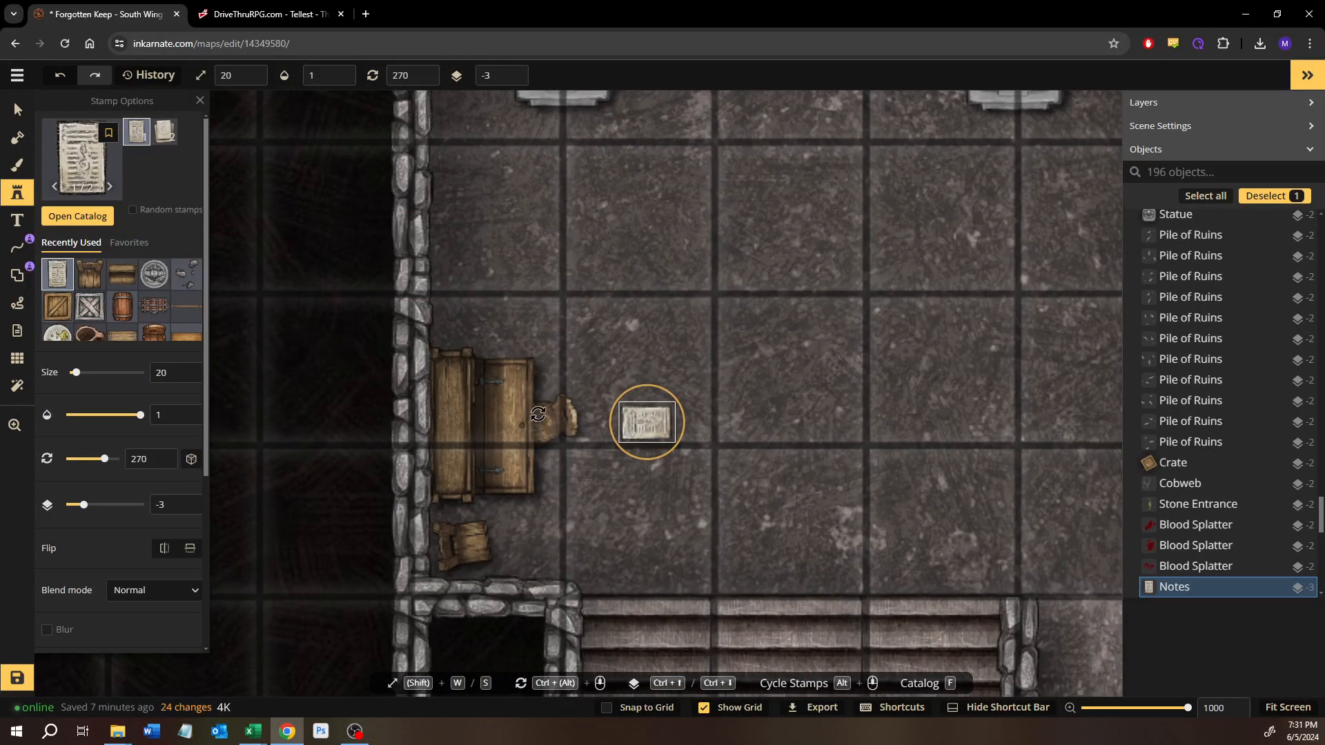
left_click_drag(543, 404, 549, 395)
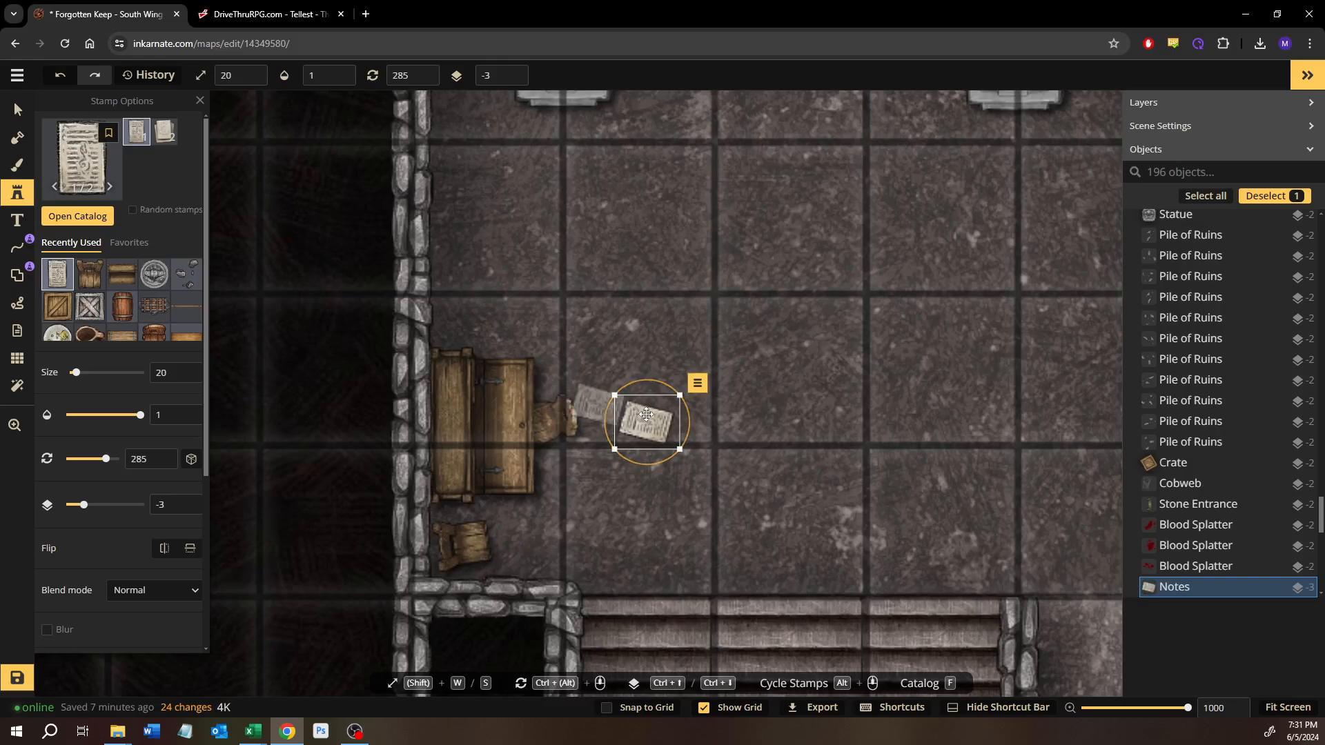
Step: Reduce the notes to size 15, put them on layer -2 and move them onto the desktop
key("s")
key("s")
key("s")
key("s")
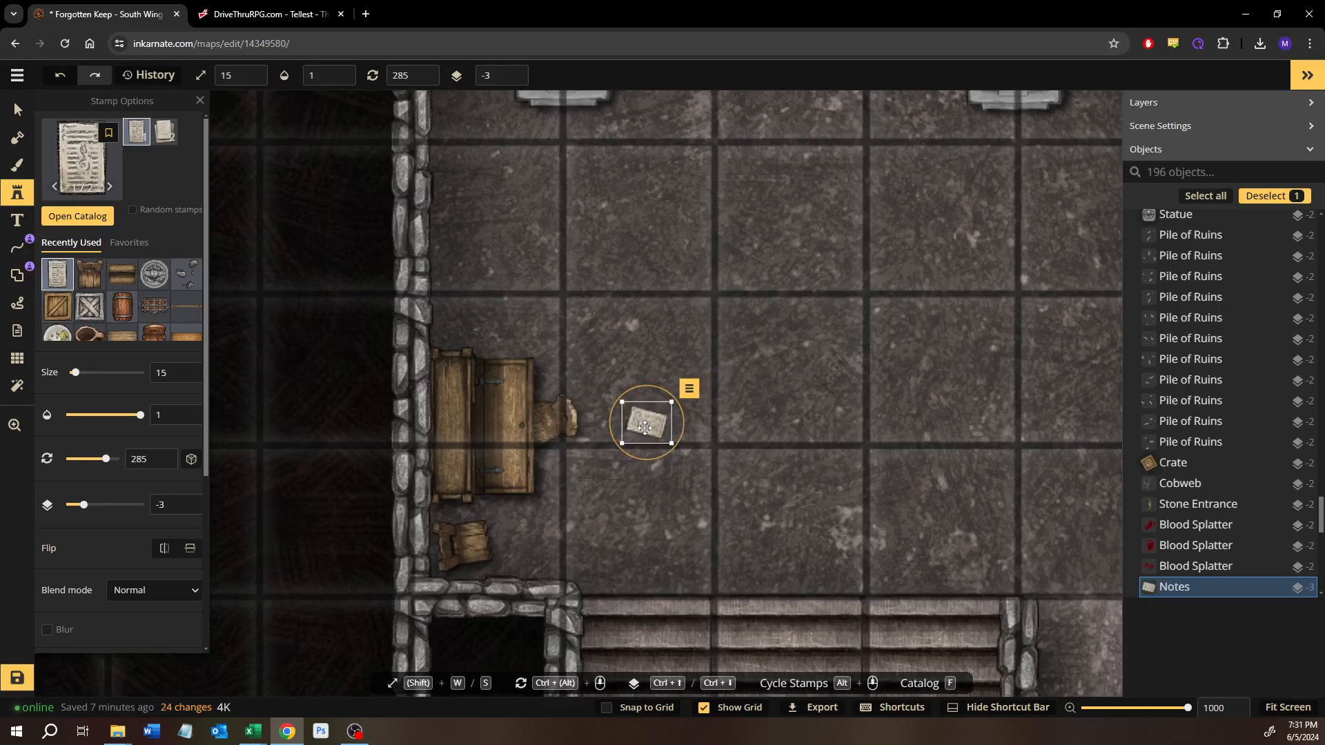
left_click_drag(645, 428, 506, 445)
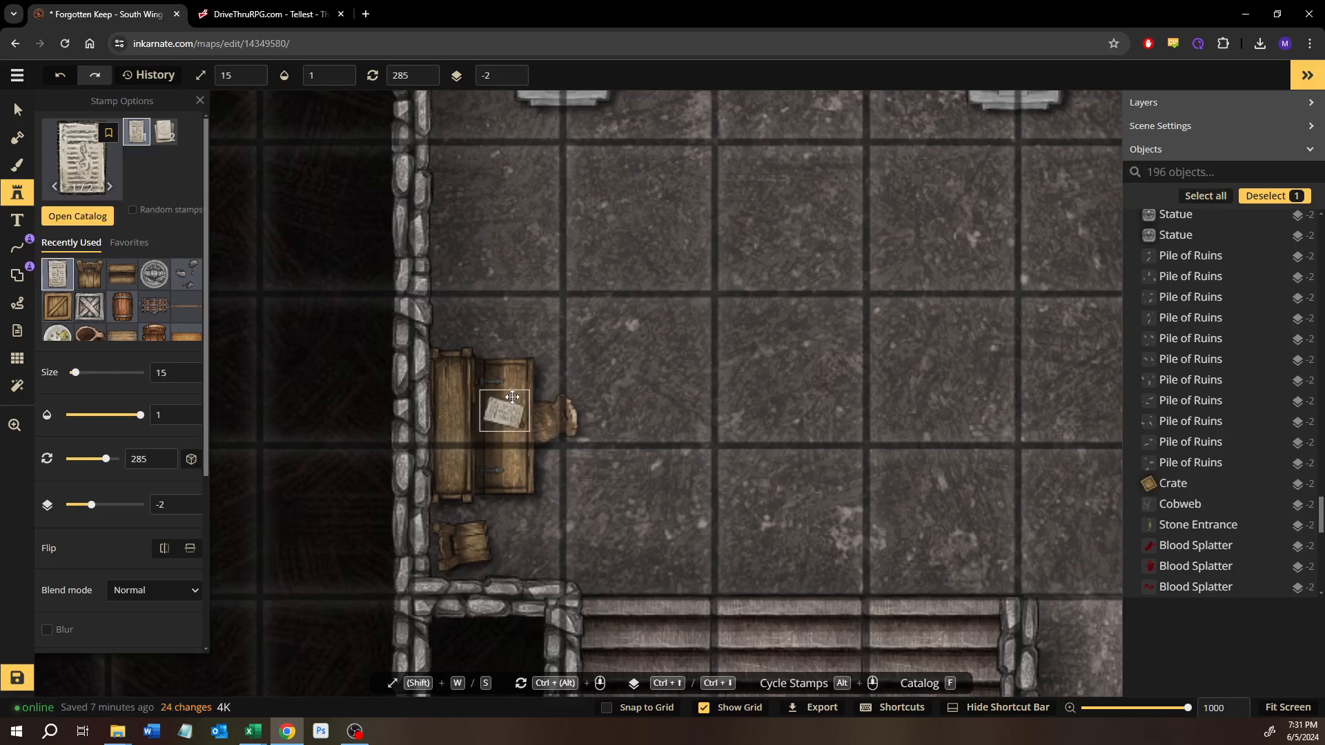
Step: Add a second size 15 notes page, rotate it to 269° and overlap it with the first page on the desk
left_click(609, 371)
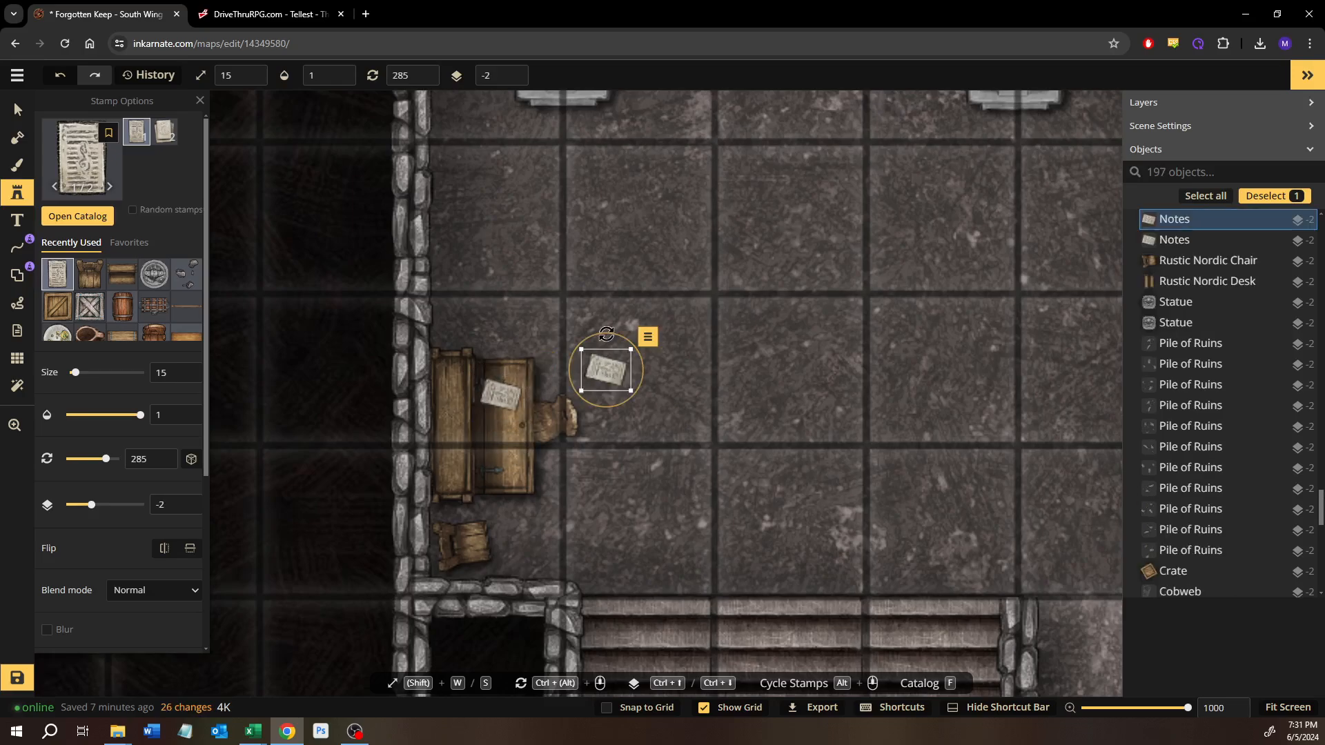
left_click_drag(596, 334, 595, 333)
left_click_drag(610, 387, 510, 422)
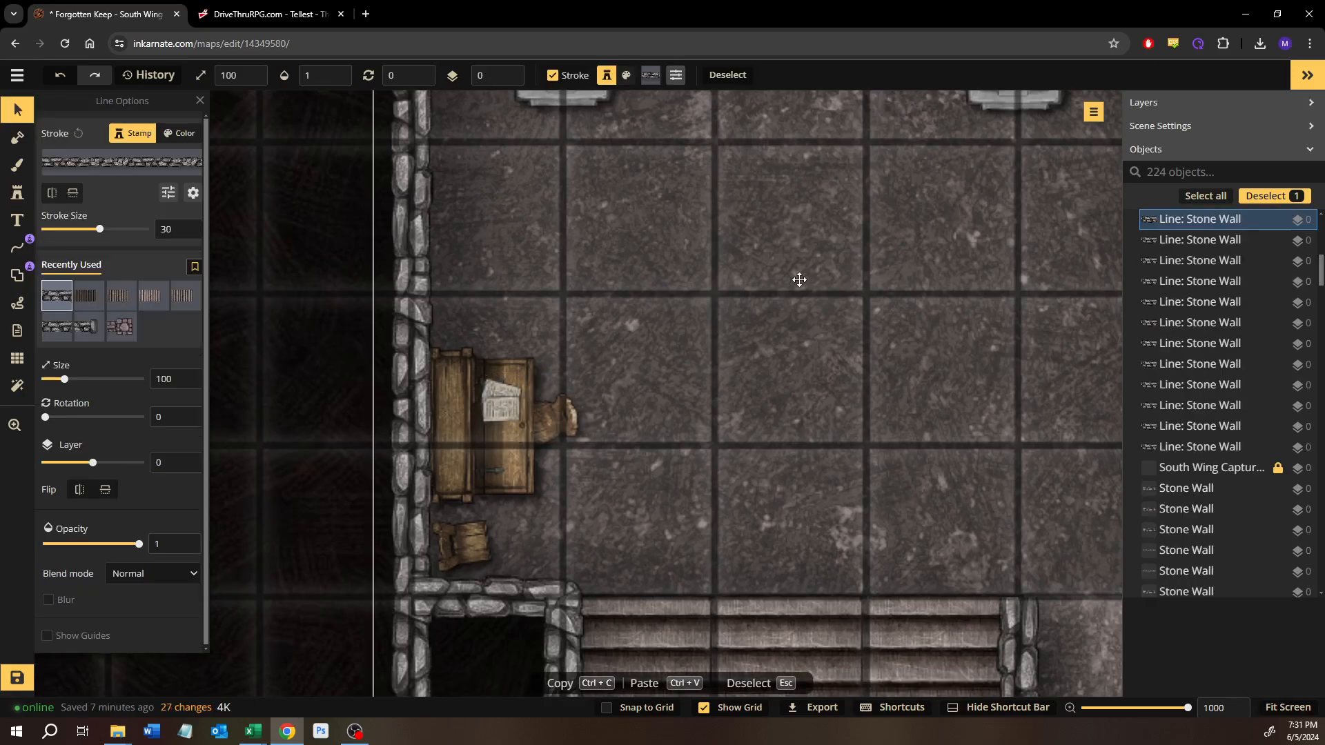
Step: Review the Puzzle or Trap, Treasure and Basic Encounter rooms for areas that still lack furnishings
scroll(779, 293, "down", 5)
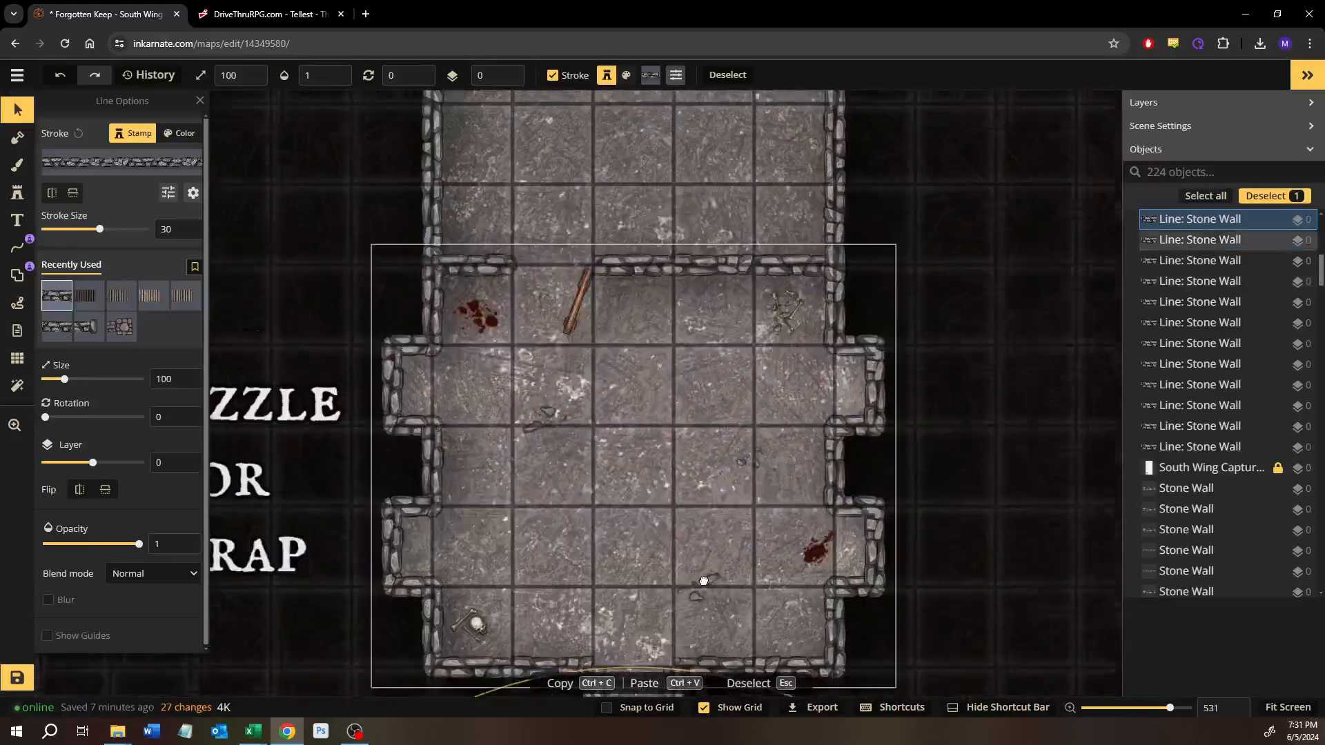
left_click_drag(704, 581, 699, 604)
left_click_drag(718, 204, 681, 483)
left_click_drag(682, 319, 681, 395)
scroll(696, 482, "down", 1)
left_click_drag(691, 485, 622, 523)
left_click_drag(815, 279, 684, 377)
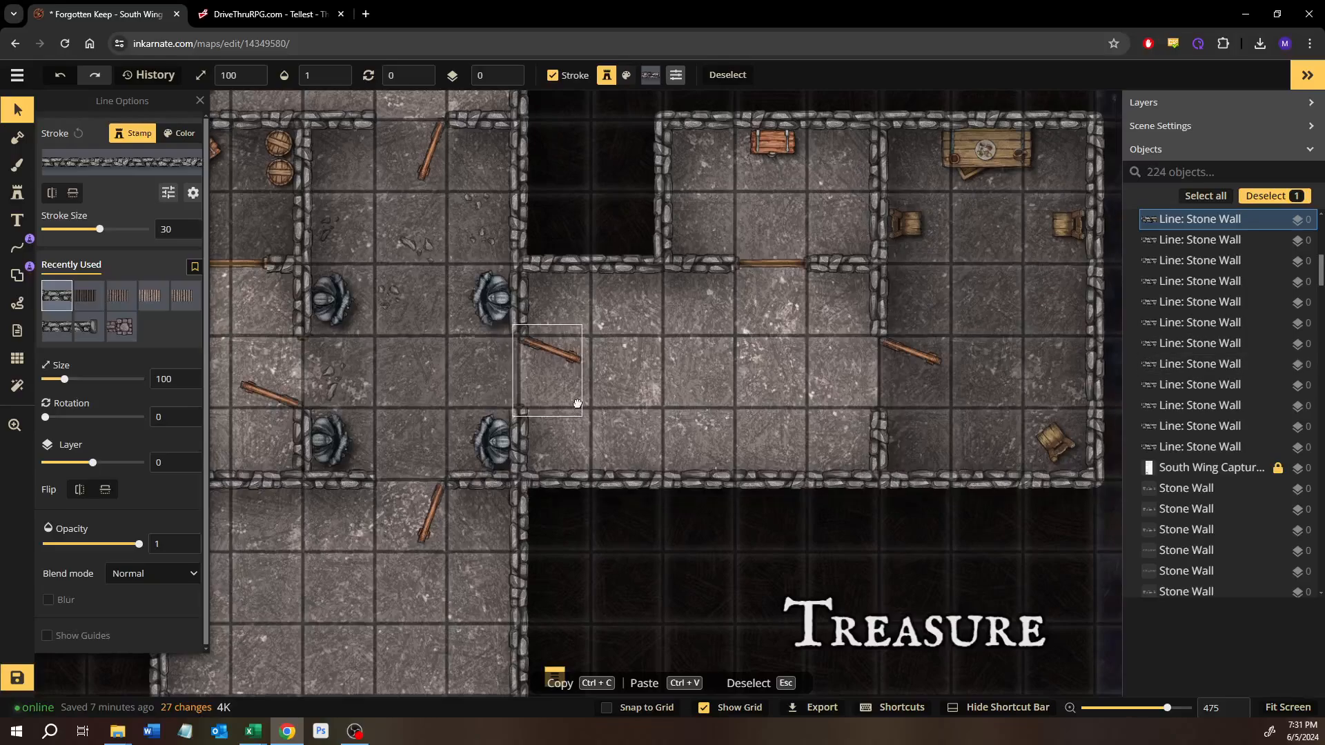
left_click_drag(577, 405, 732, 196)
scroll(531, 560, "down", 3)
left_click_drag(528, 557, 598, 300)
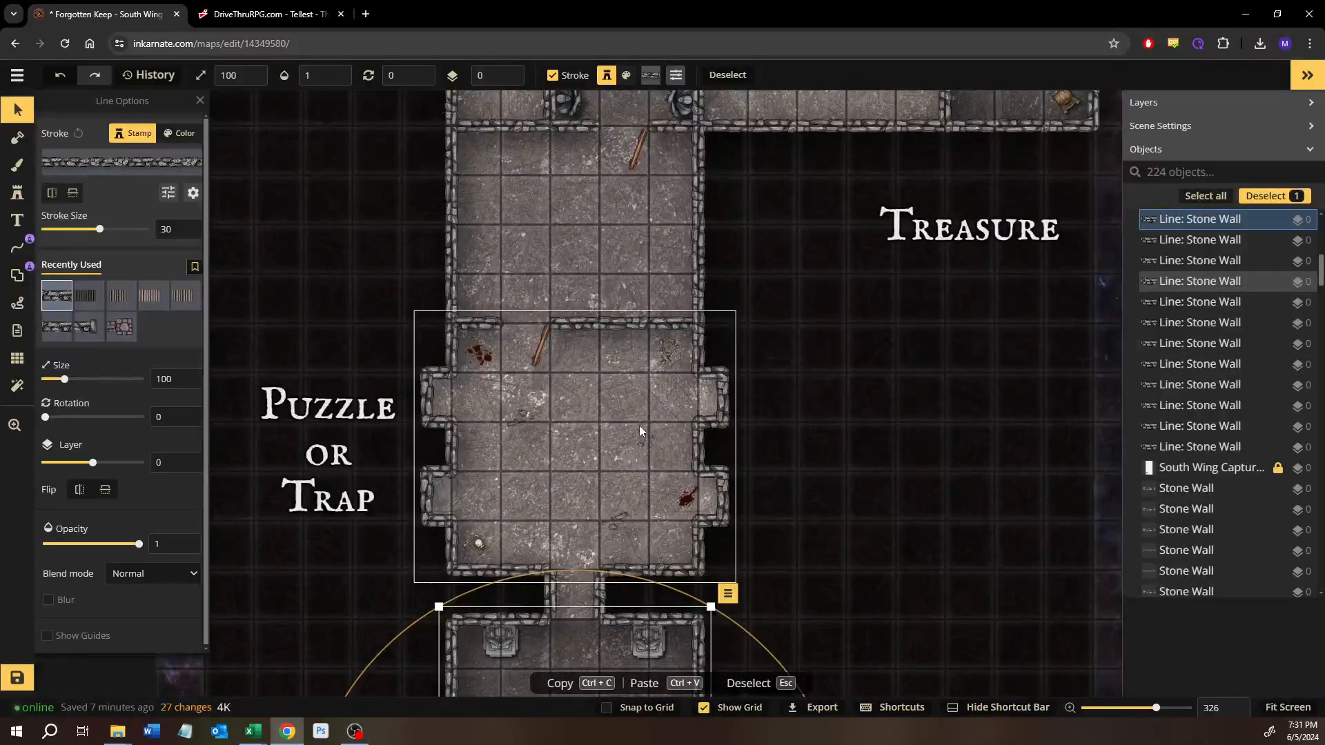
left_click_drag(566, 409, 561, 532)
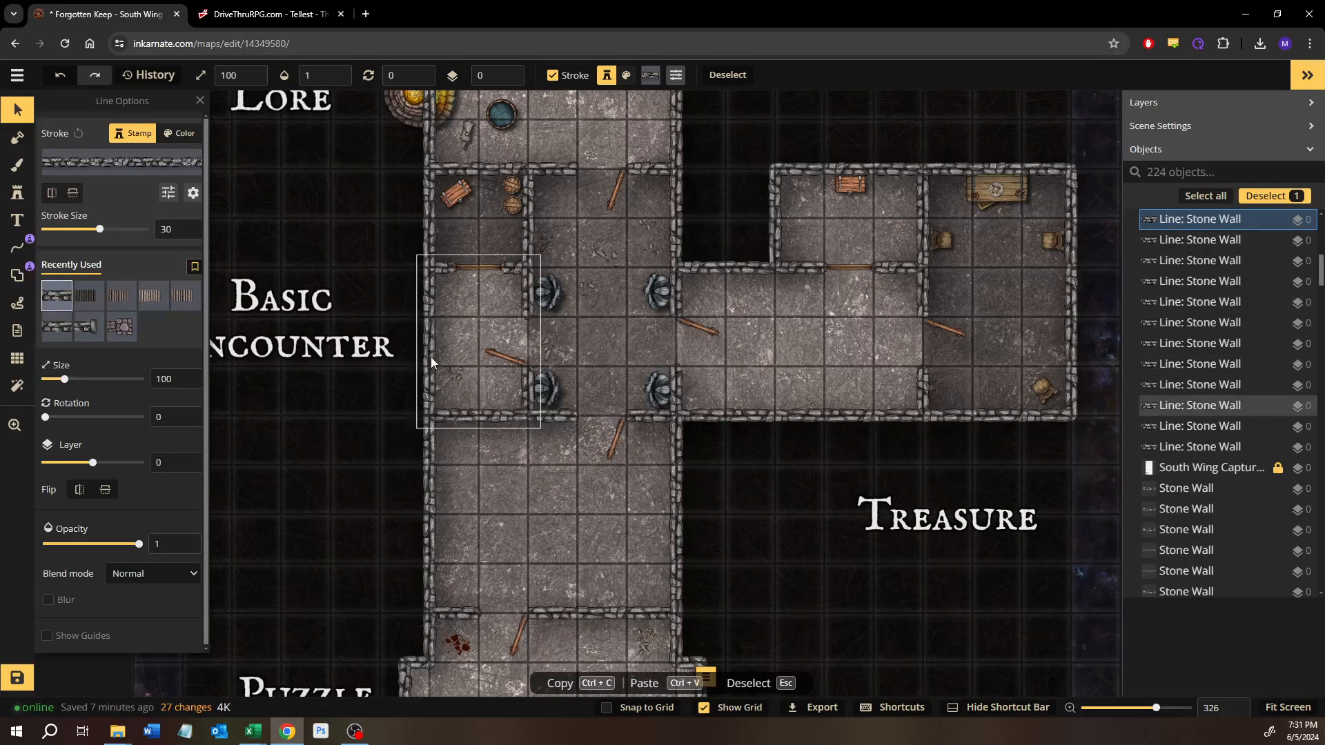
left_click_drag(431, 358, 511, 384)
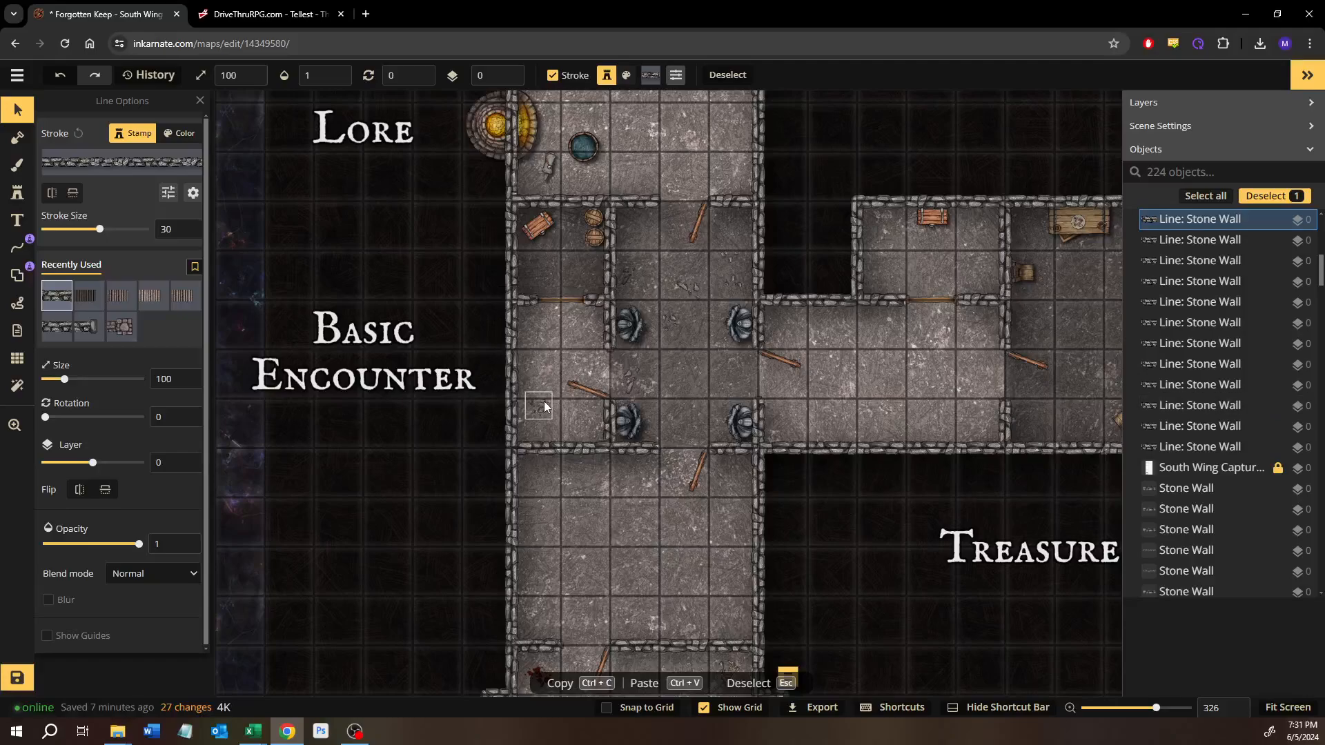
Step: Browse the Fantasy Battlemaps 2.0 stamp catalog without a search filter, from the Camp pack through Castle and Core to Creatures
left_click(17, 189)
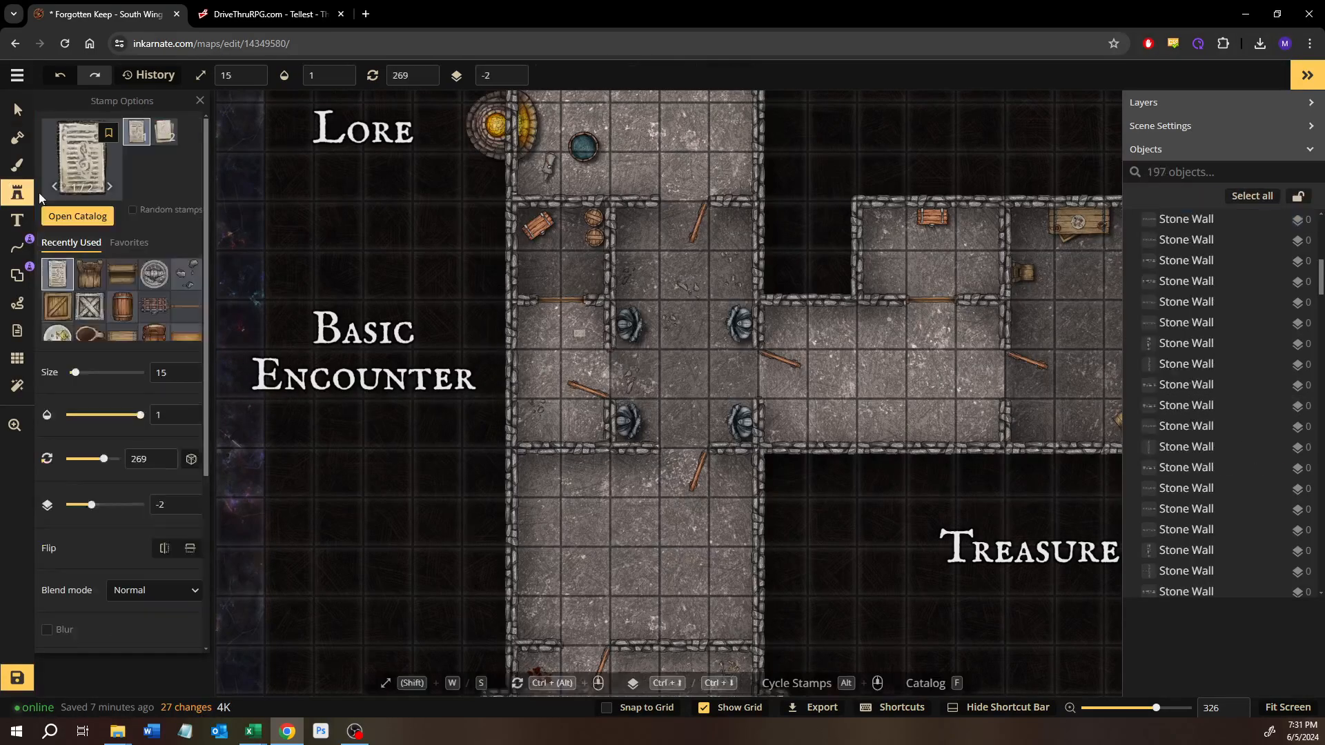
left_click(74, 222)
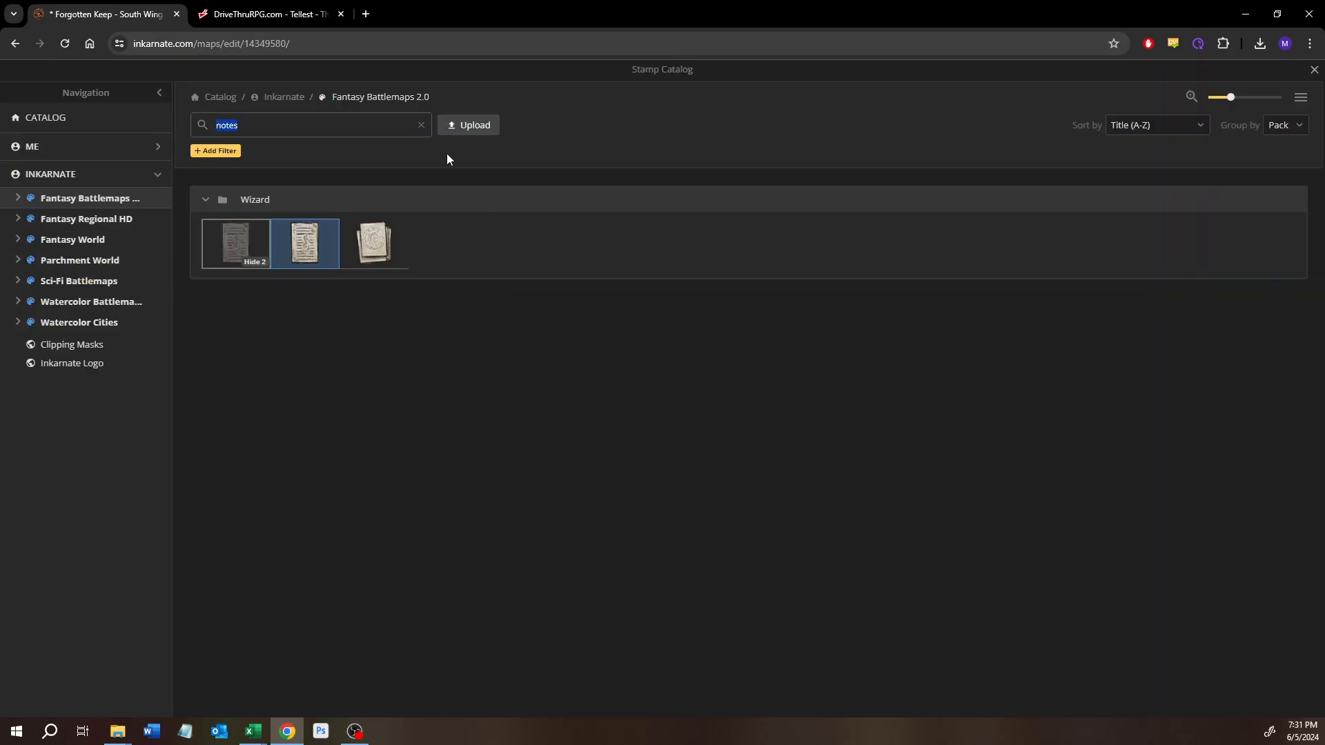
left_click(421, 124)
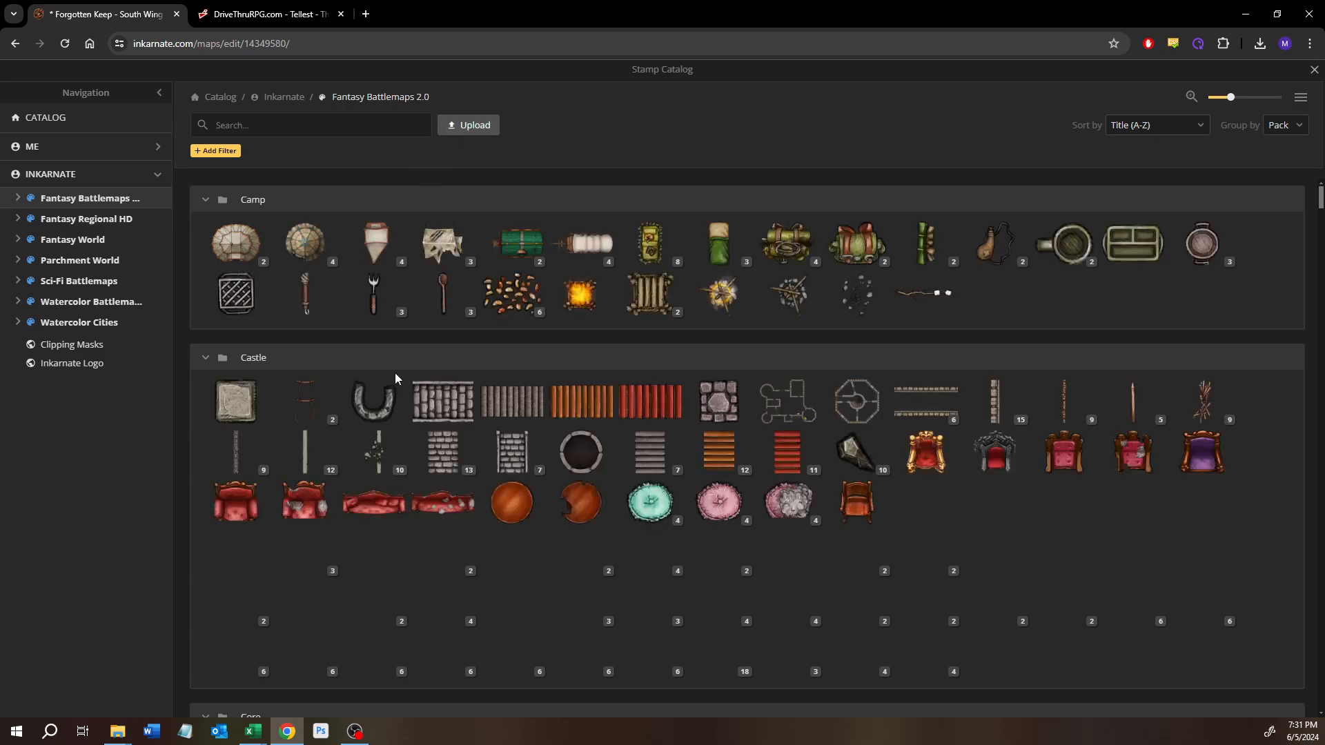
scroll(395, 373, "down", 2)
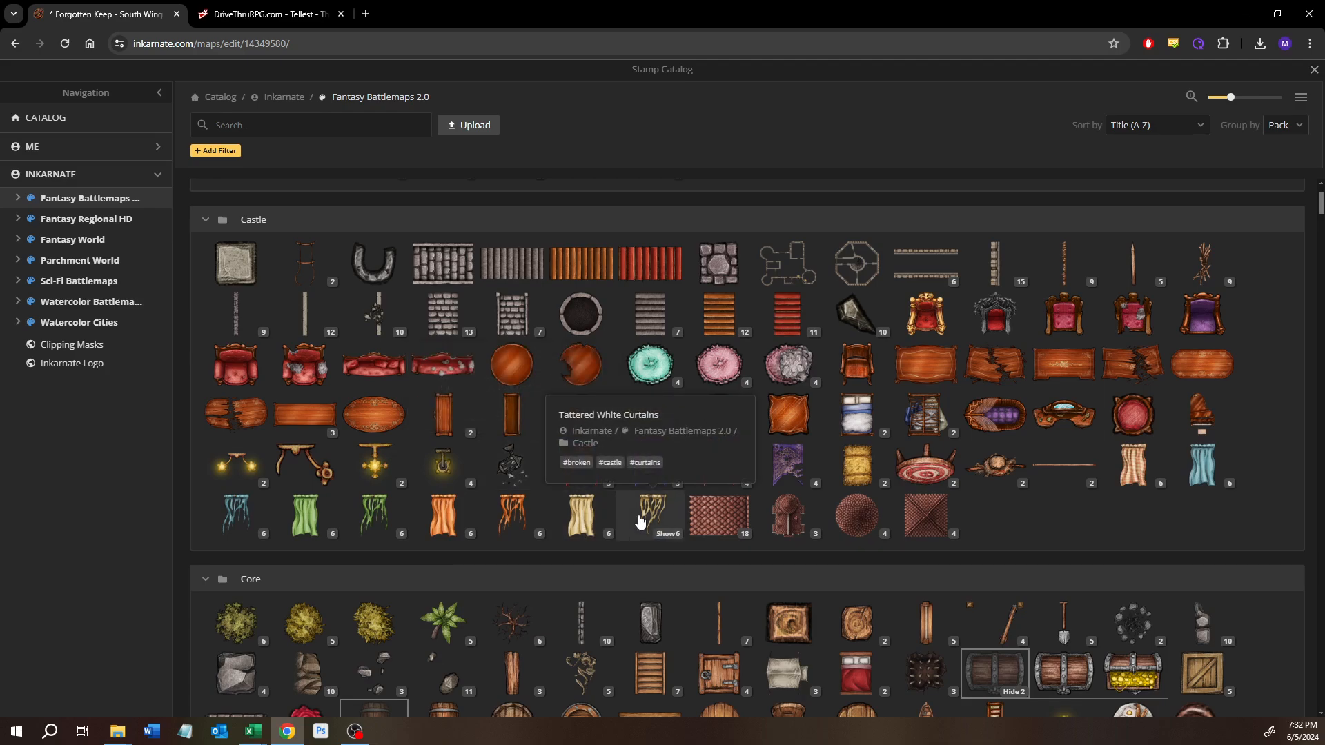
scroll(639, 519, "down", 4)
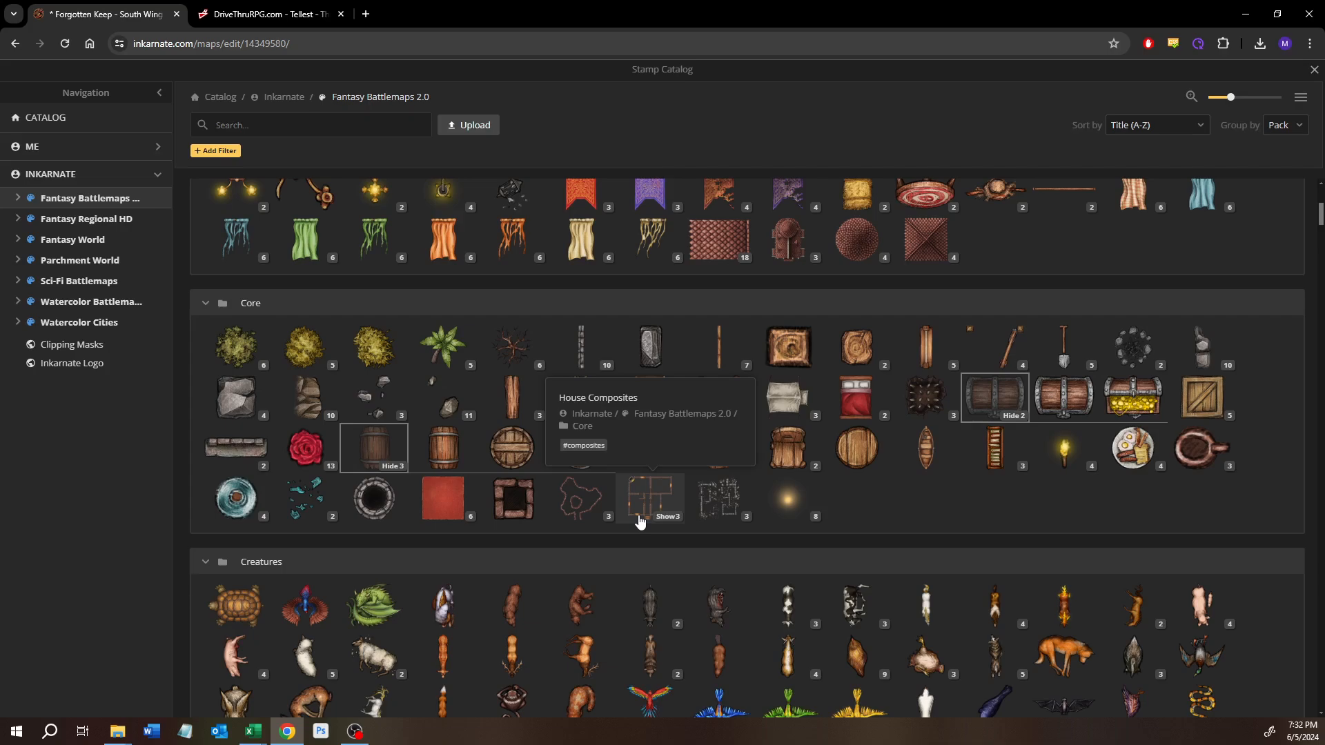
scroll(639, 520, "down", 1)
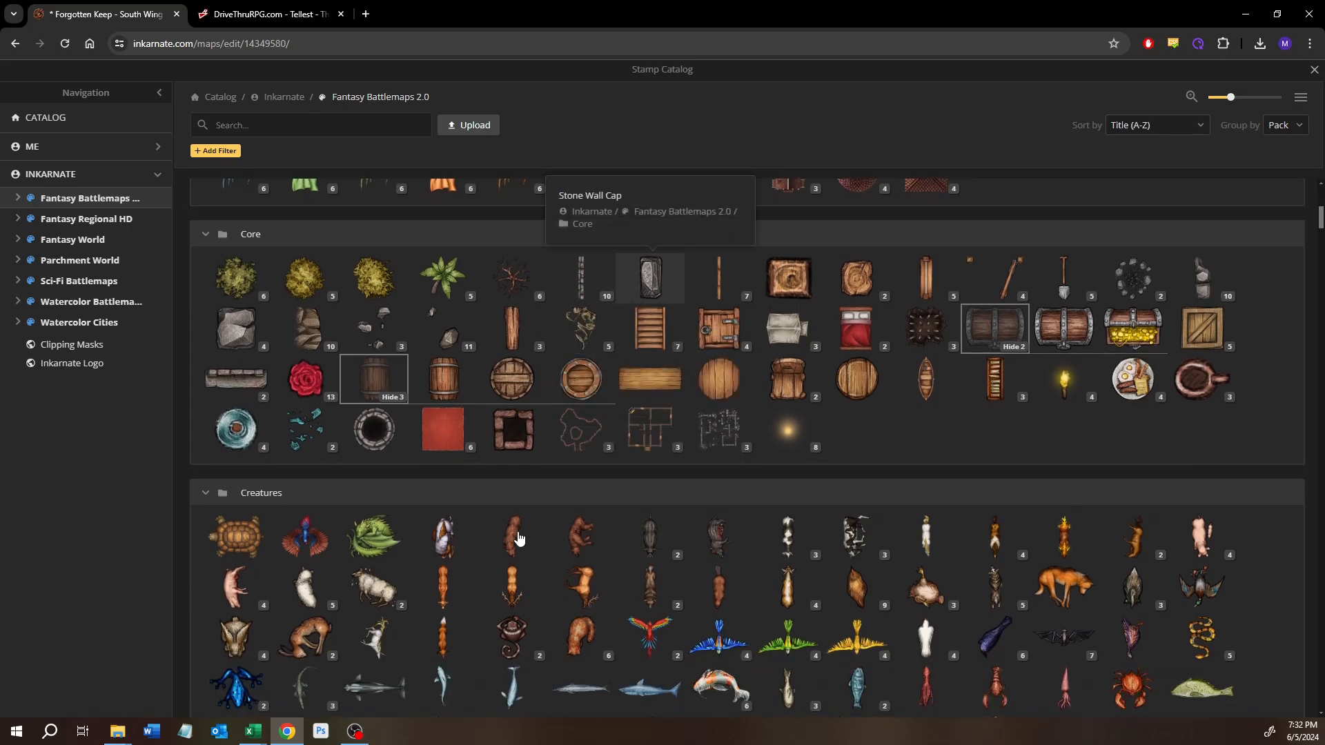
scroll(511, 532, "down", 4)
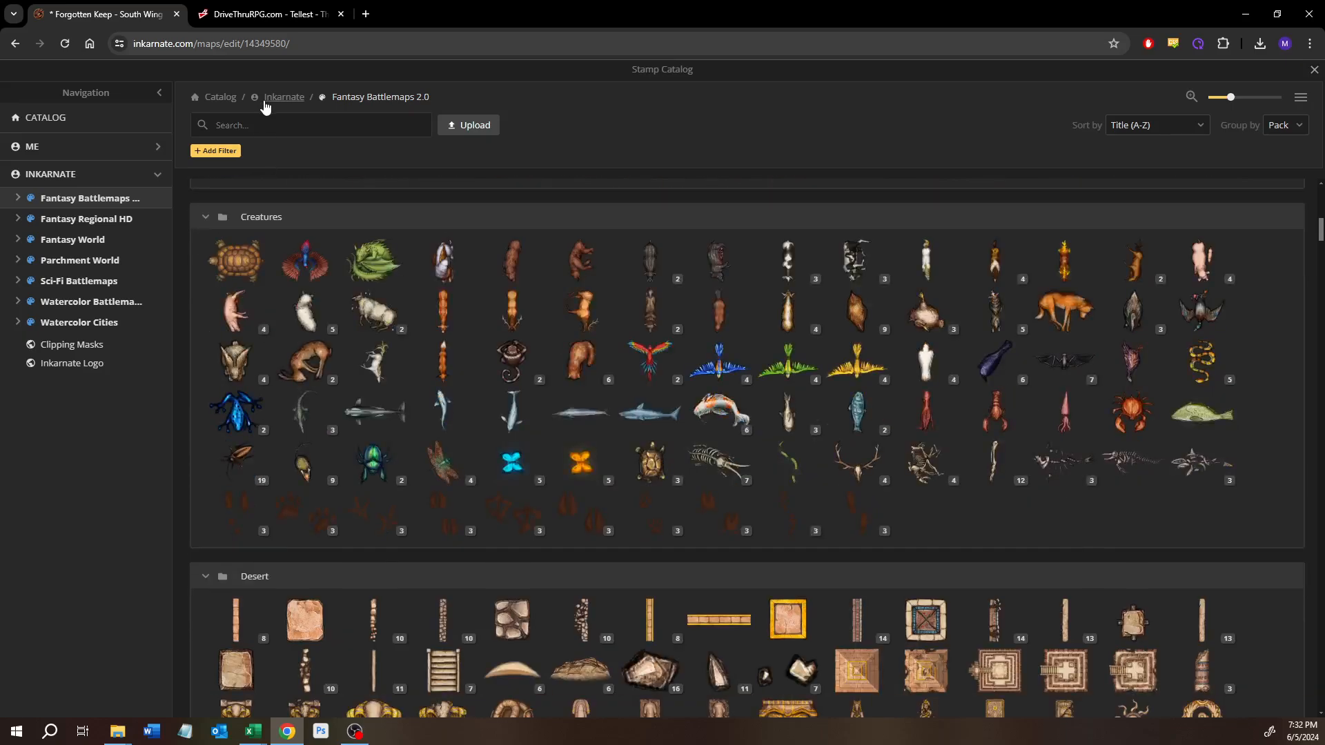
Step: Search the stamp catalog for "metal" and look through the matching stamps in every pack
left_click(256, 117)
type("metal")
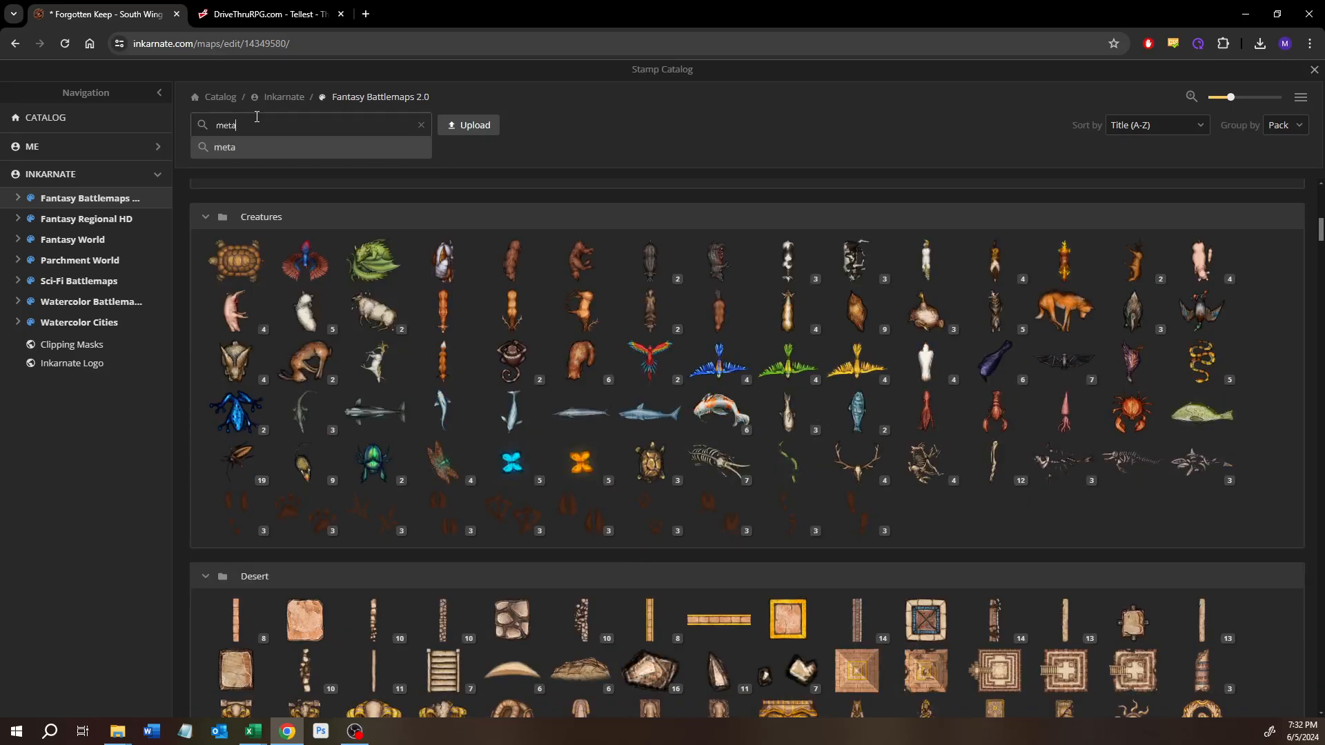
key("Return")
scroll(296, 334, "down", 5)
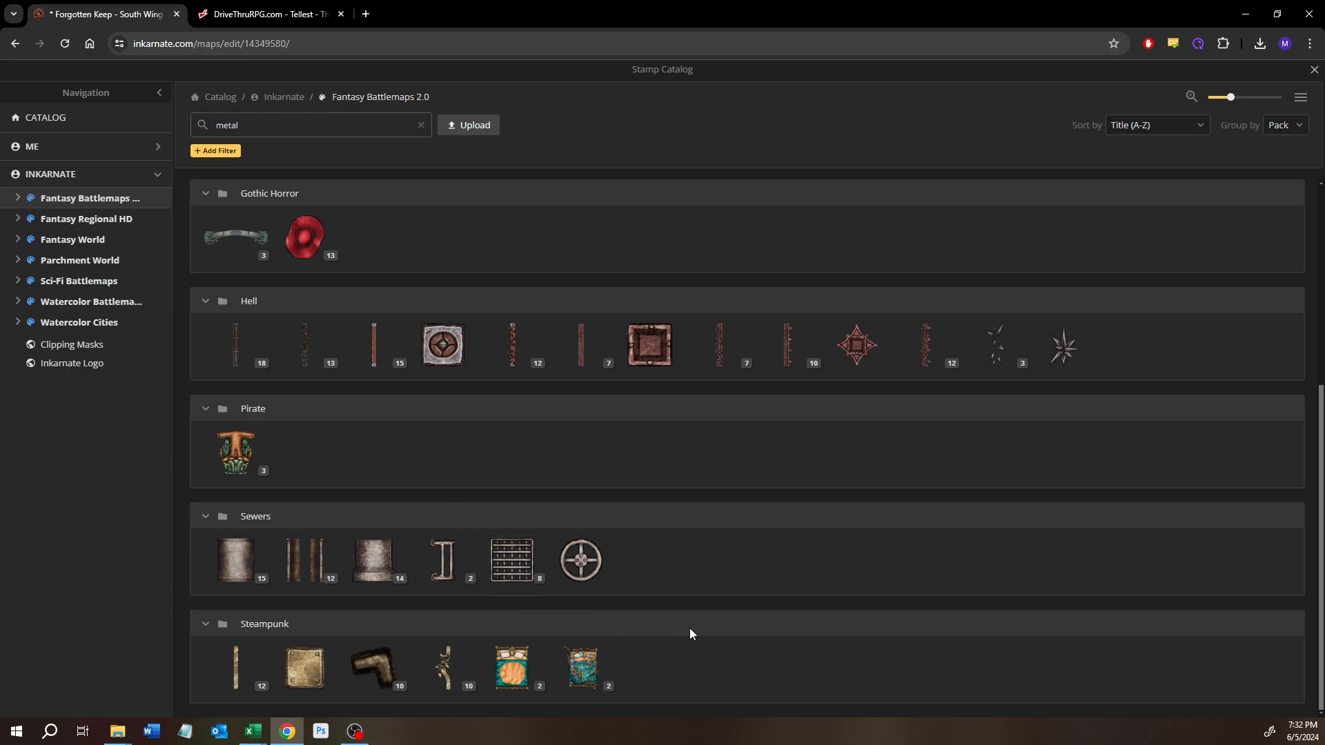
scroll(689, 628, "up", 5)
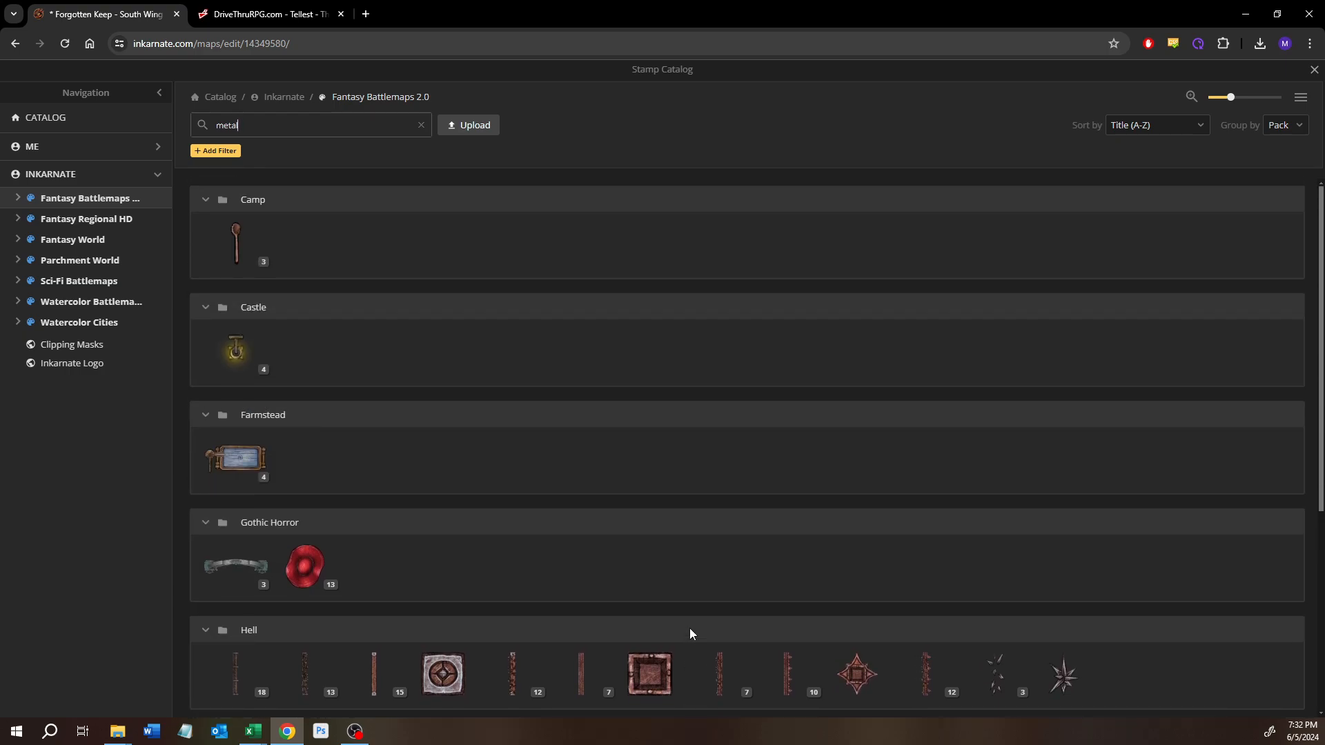
Step: Search the stamp catalog for ingot stamps, and replace that search with "ore"
double_click(273, 127)
type("ing")
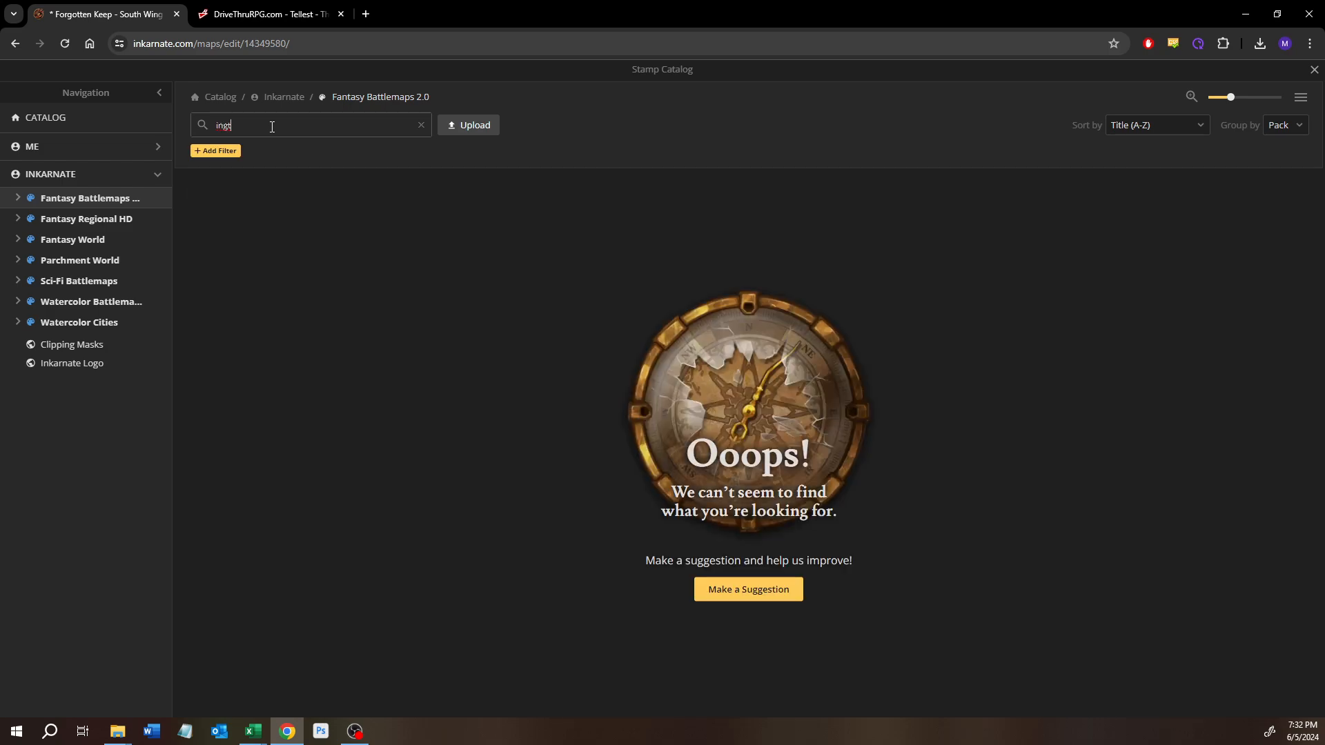
type("o")
key("Return")
key("BackSpace")
key("BackSpace")
type("ore")
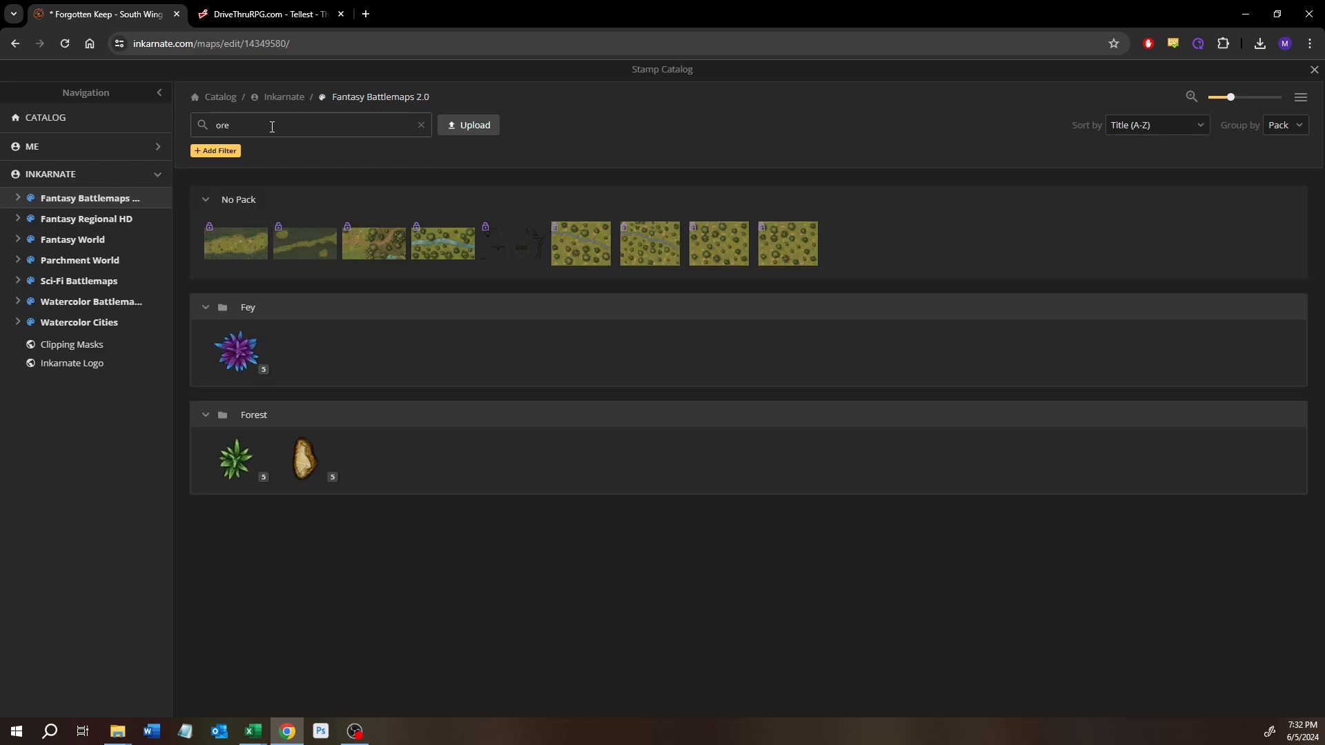
Step: Search the stamp catalog for "stone" and look through the matching stamps down to the Terrain pack
mouse_move(321, 466)
type("stone")
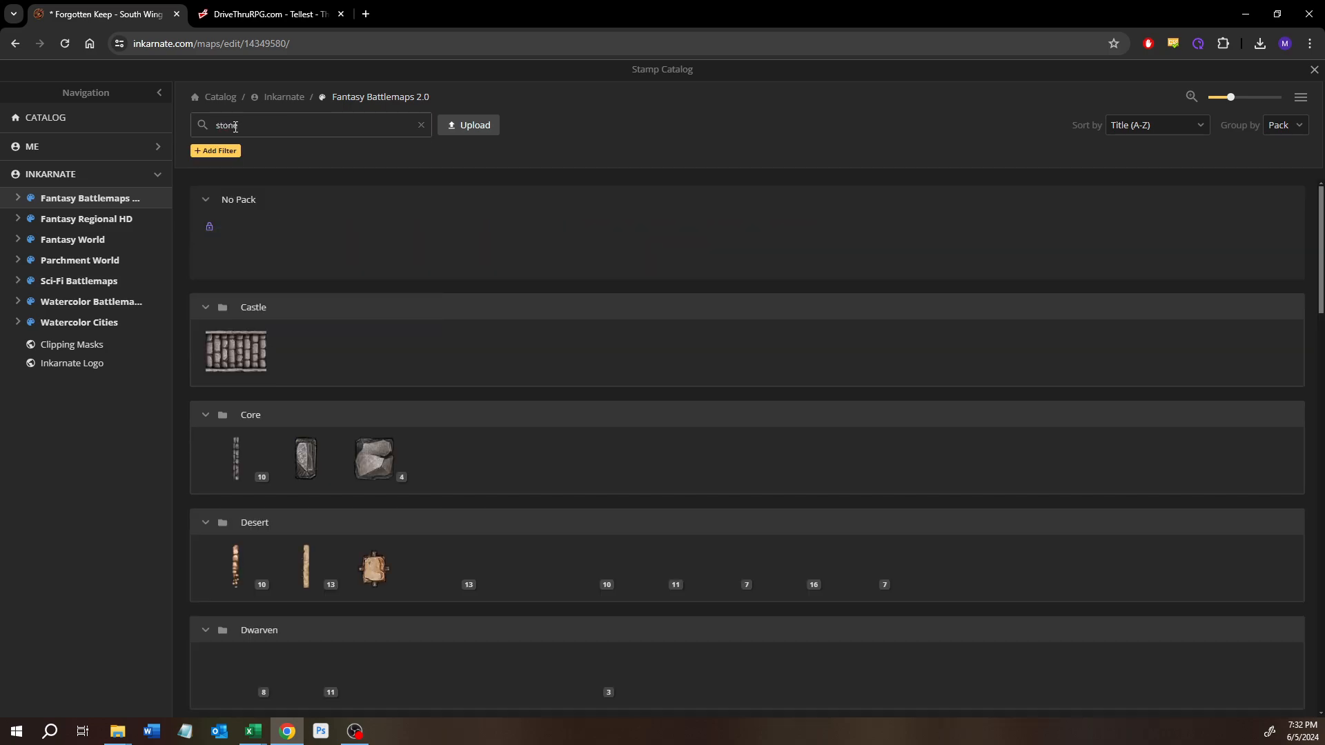
scroll(404, 280, "down", 6)
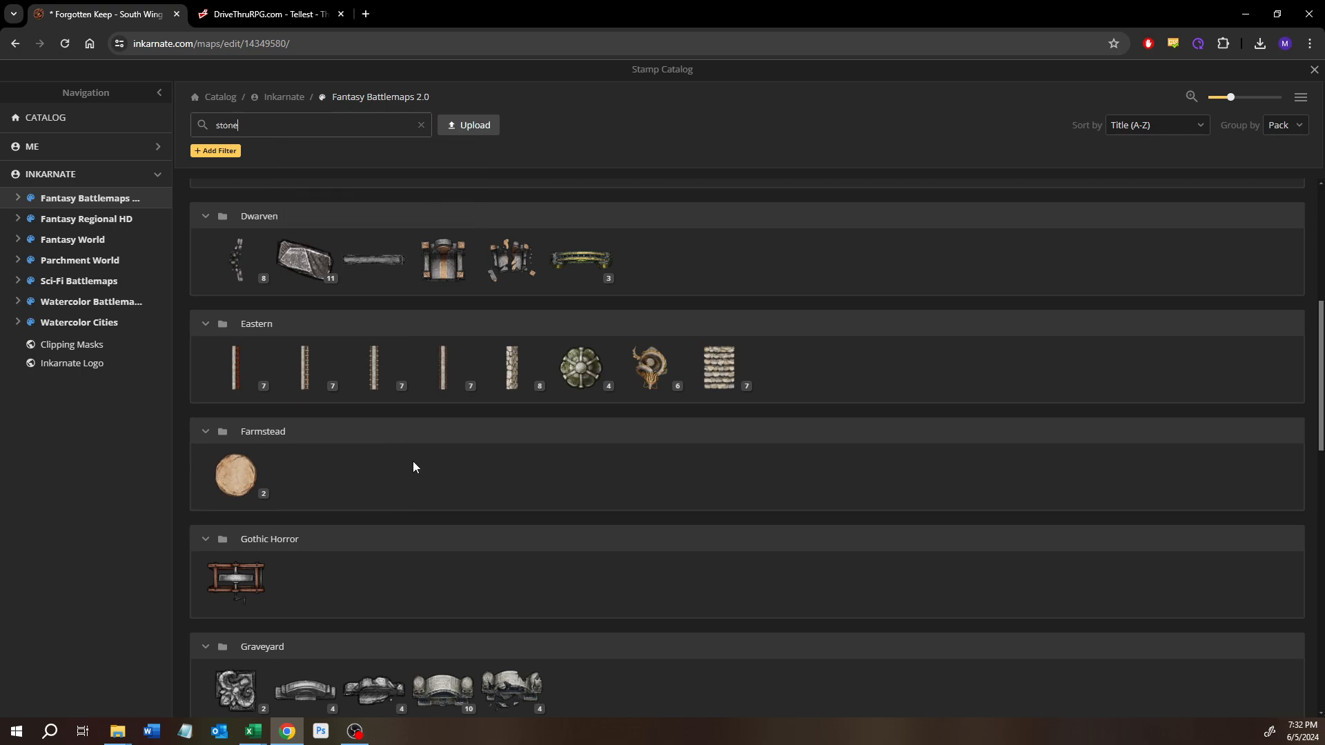
scroll(420, 458, "down", 4)
scroll(421, 464, "down", 5)
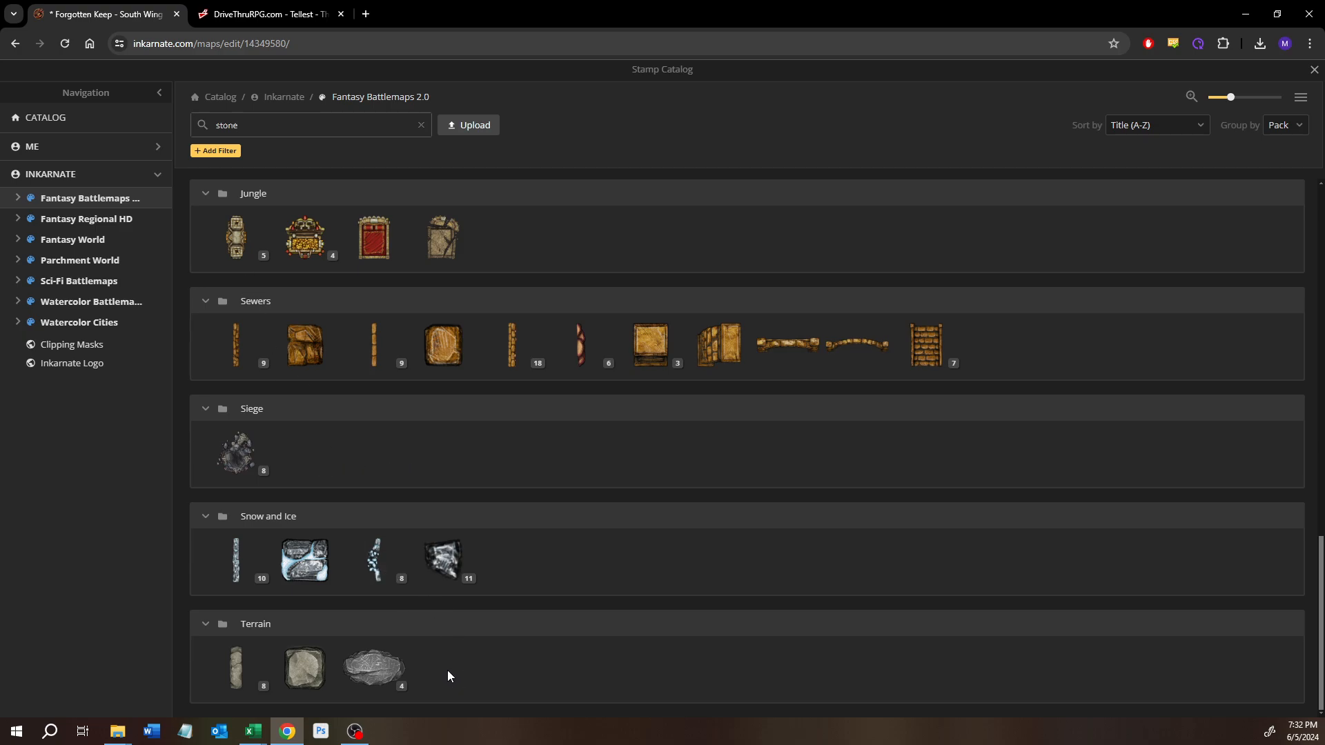
scroll(301, 477, "up", 4)
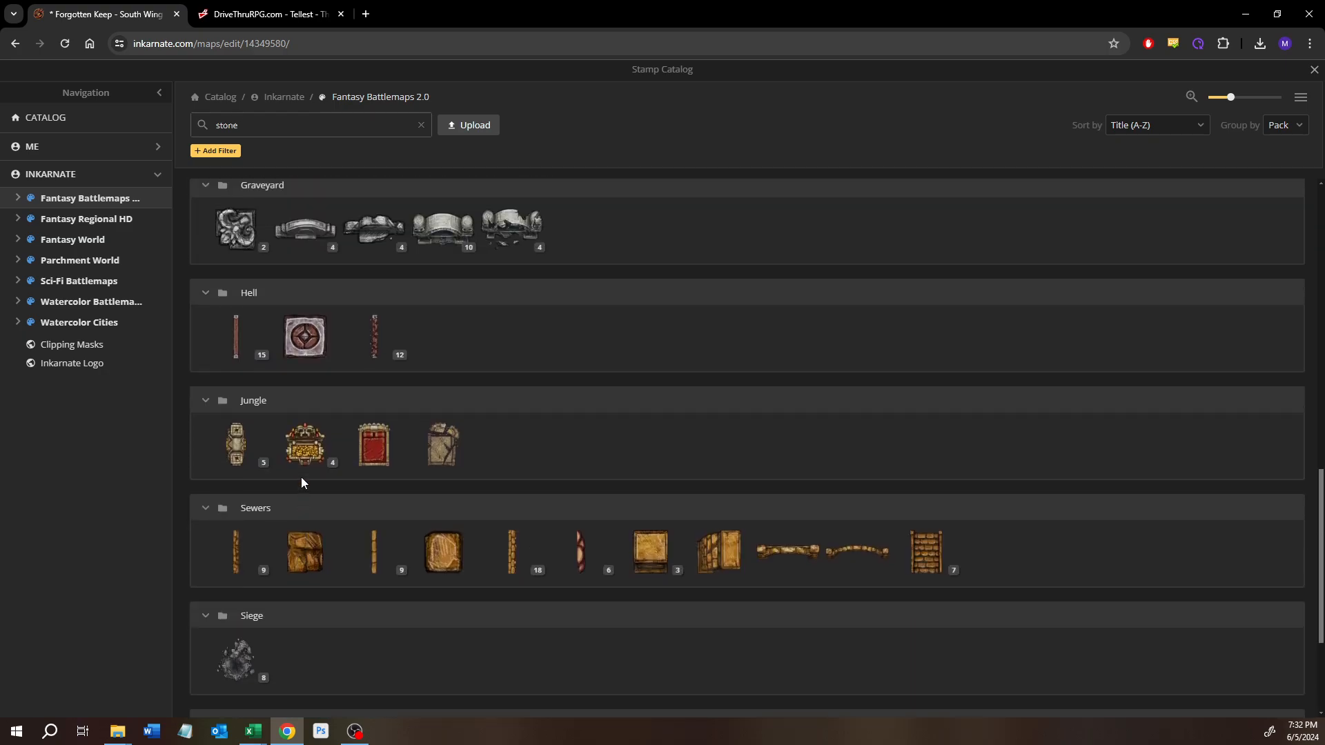
scroll(301, 478, "up", 5)
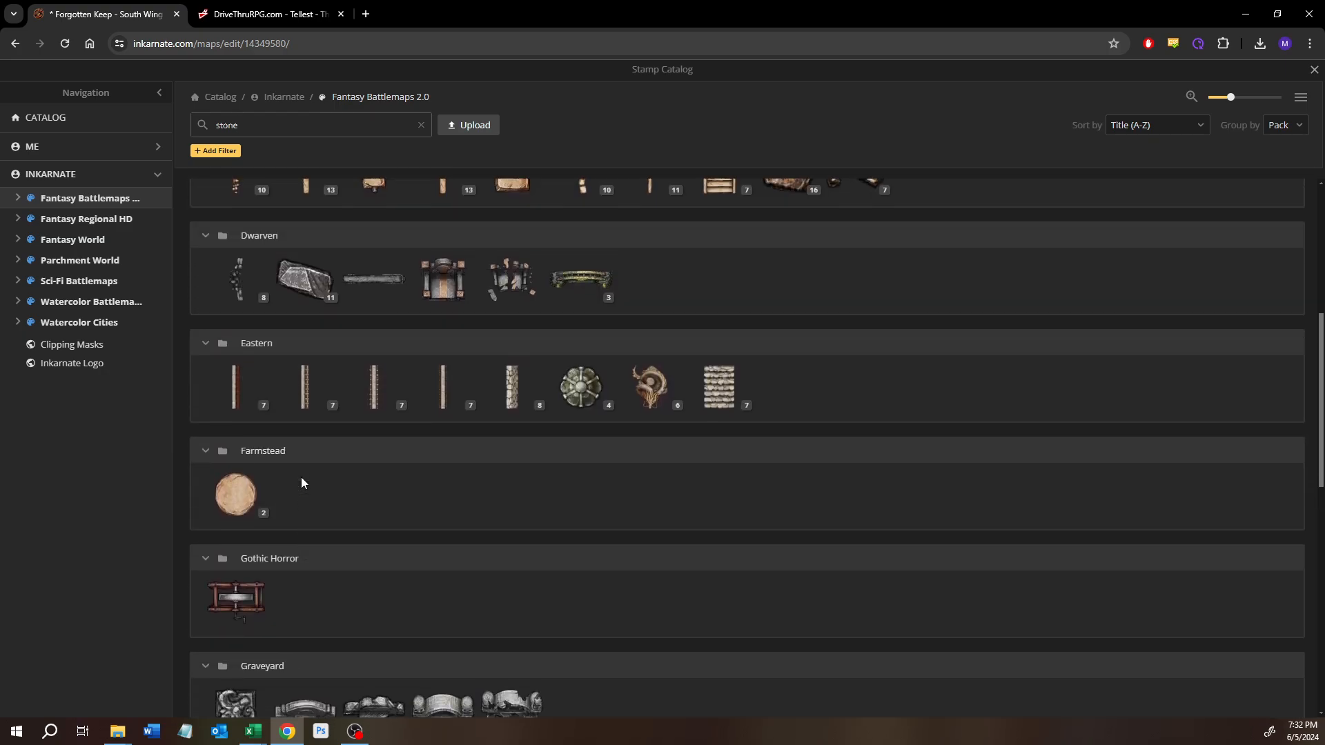
scroll(301, 477, "up", 1)
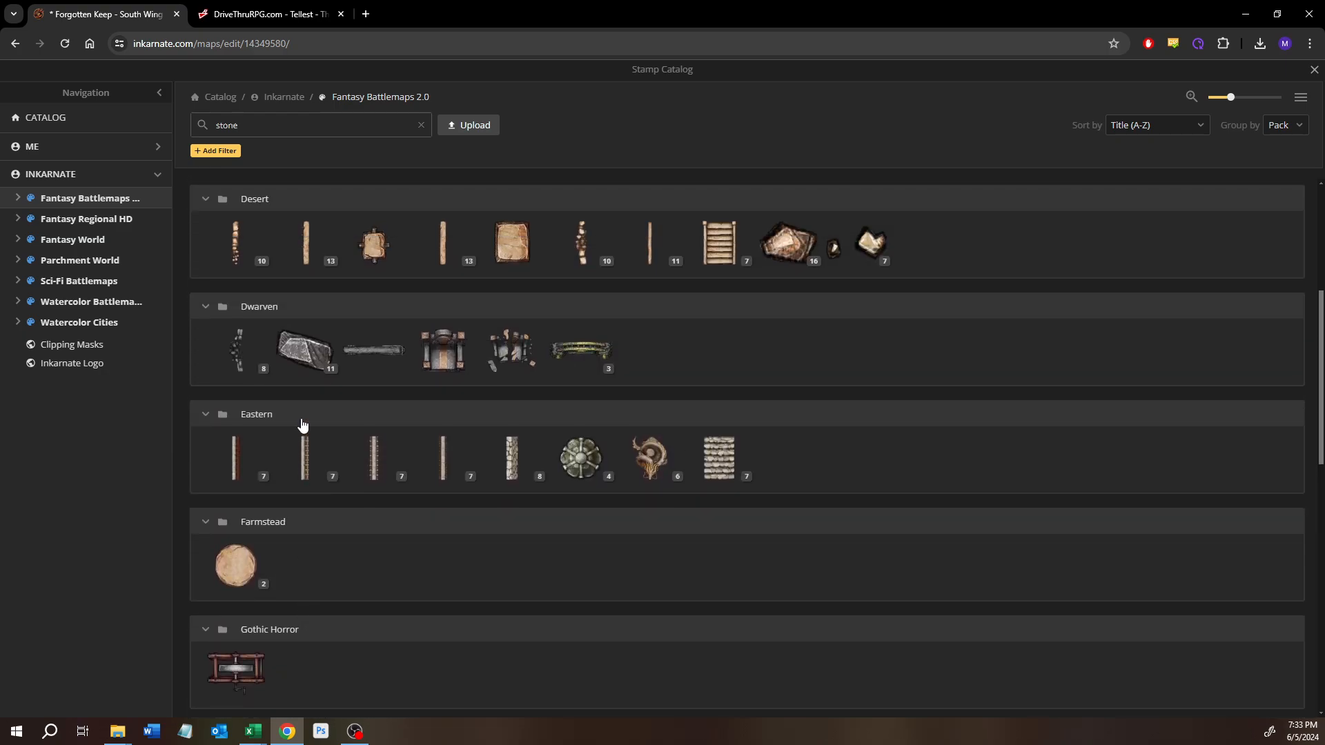
Step: Clear the catalog search and browse the unfiltered packs from Effects and Elven on to Market and Orc
left_click(420, 127)
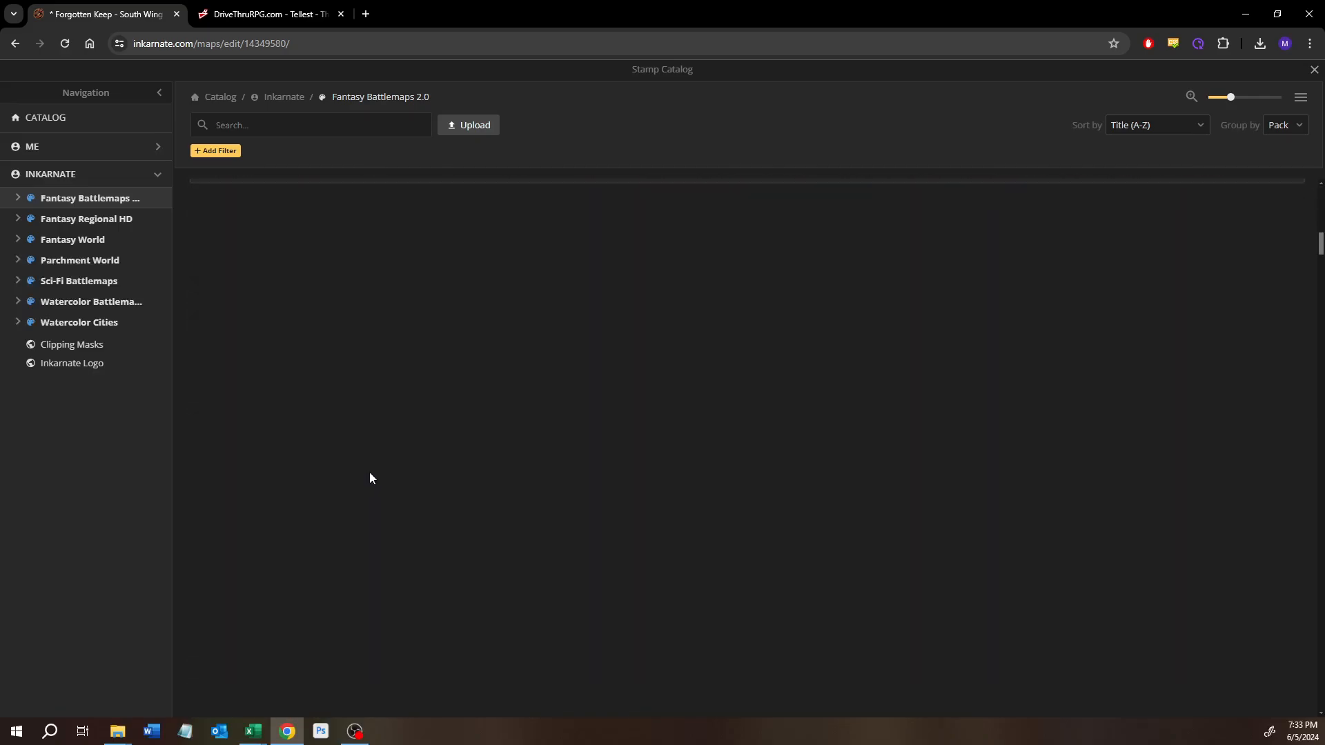
scroll(387, 571, "down", 10)
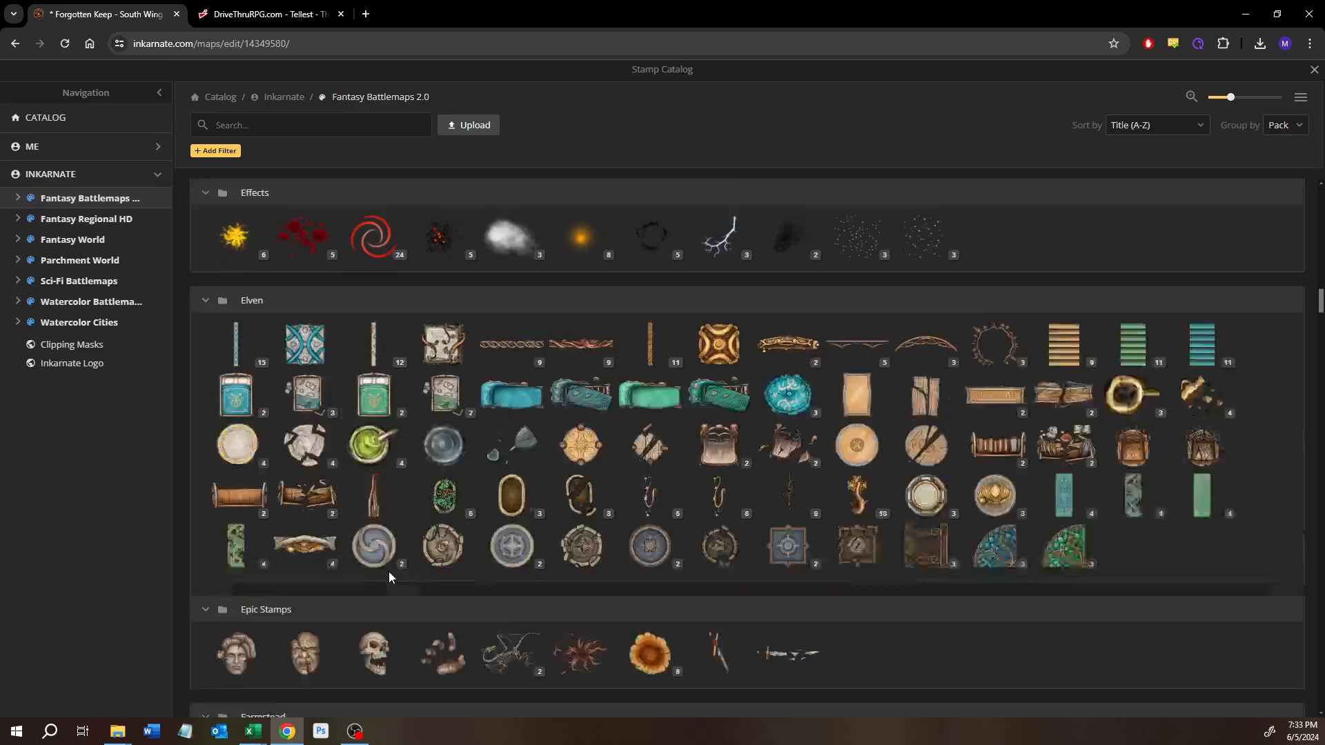
scroll(389, 577, "down", 10)
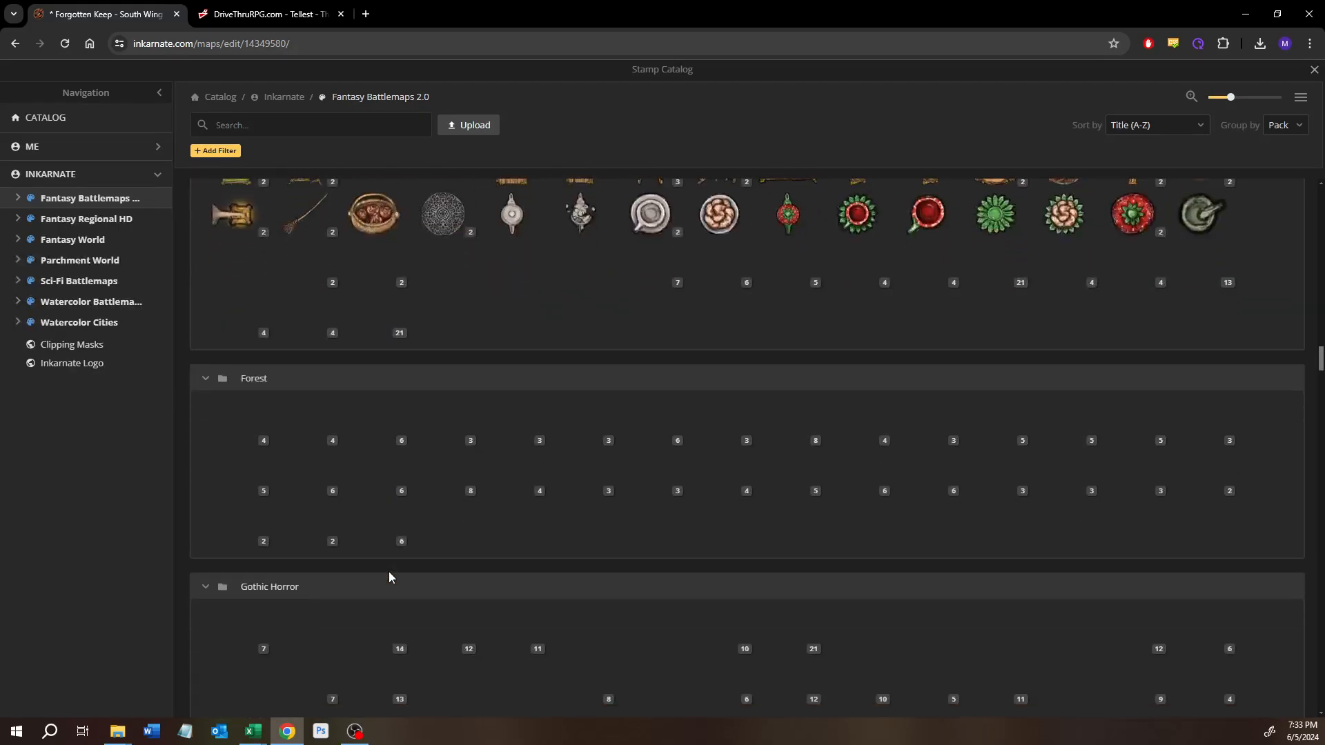
scroll(389, 577, "down", 10)
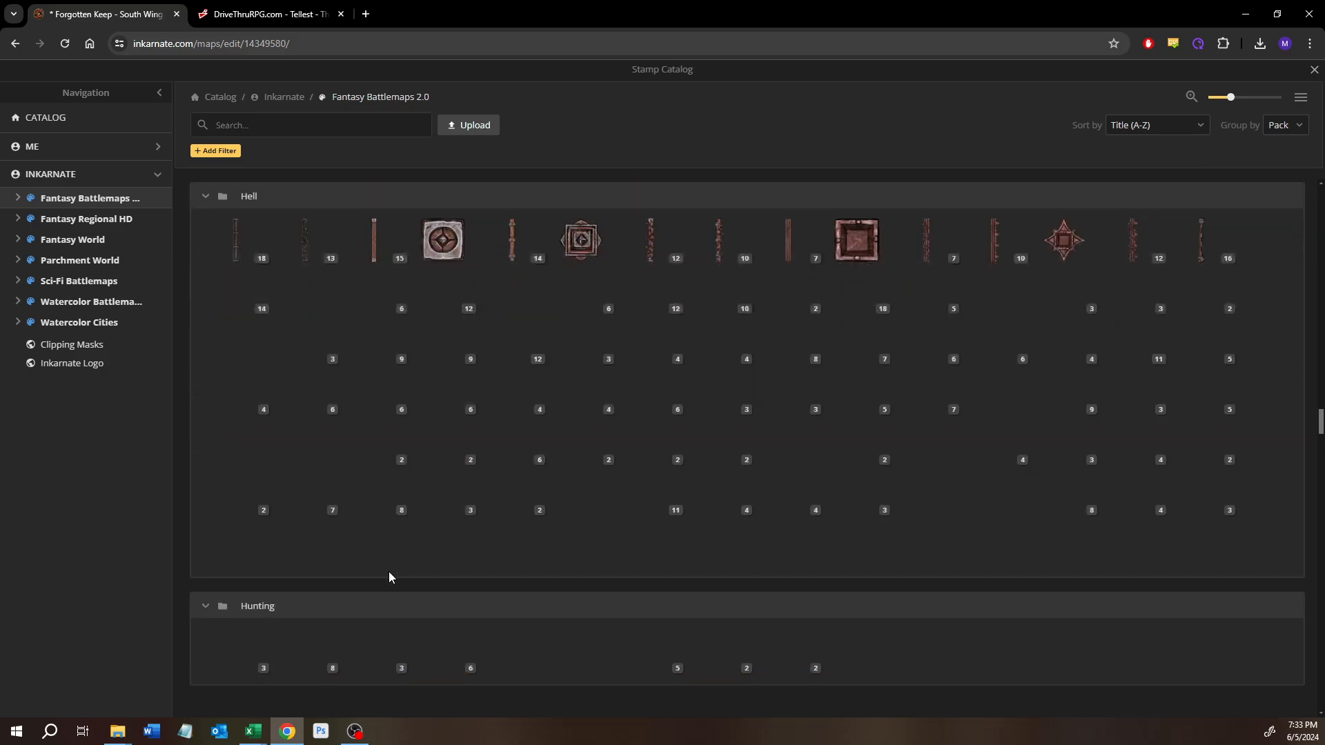
scroll(389, 577, "down", 10)
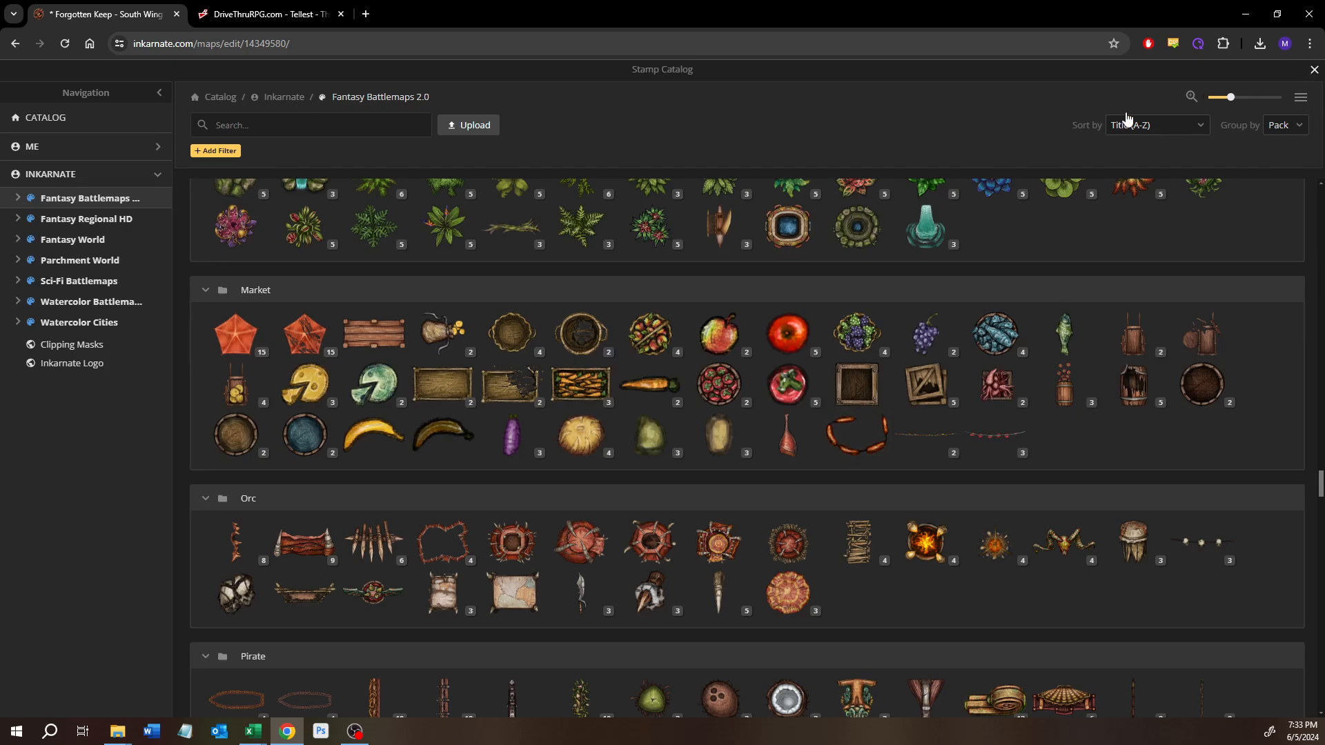
Step: Leave the stamp catalog without choosing a stamp, save the map and return to the maps overview
left_click(1314, 70)
left_click(18, 678)
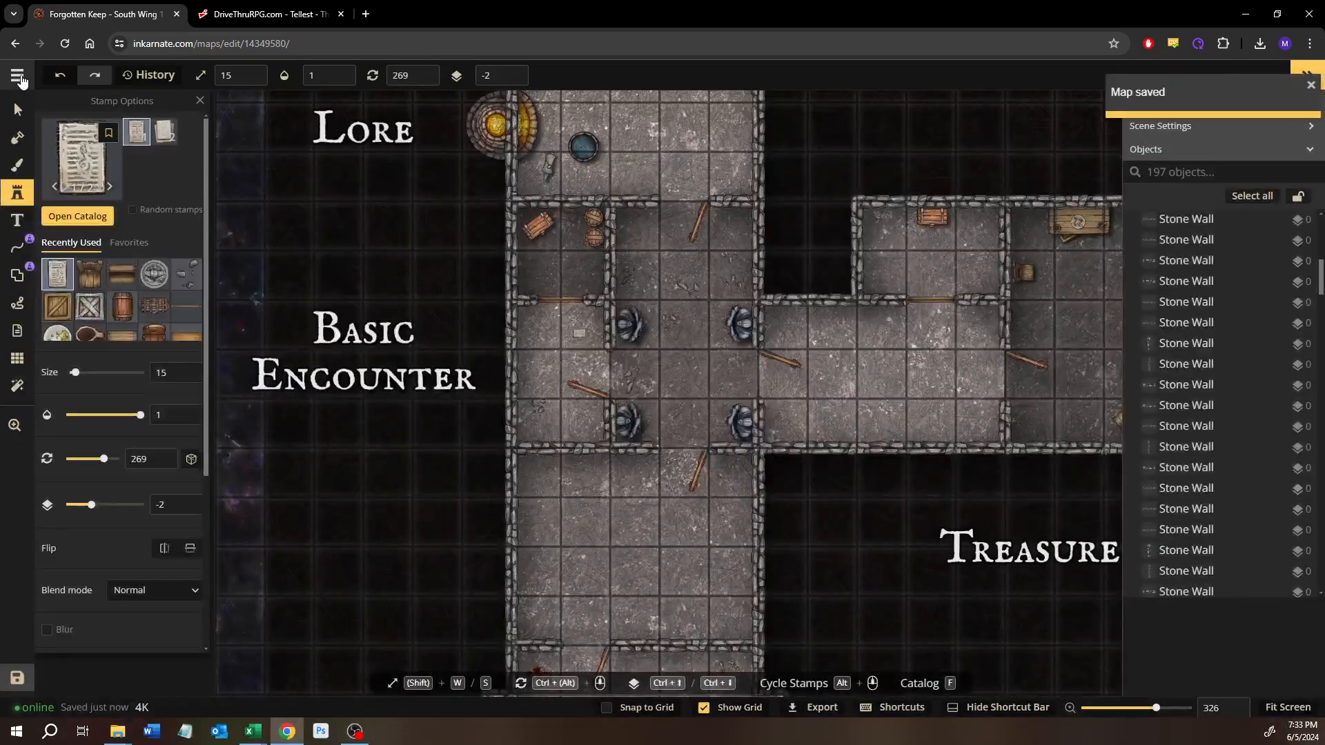
left_click(17, 74)
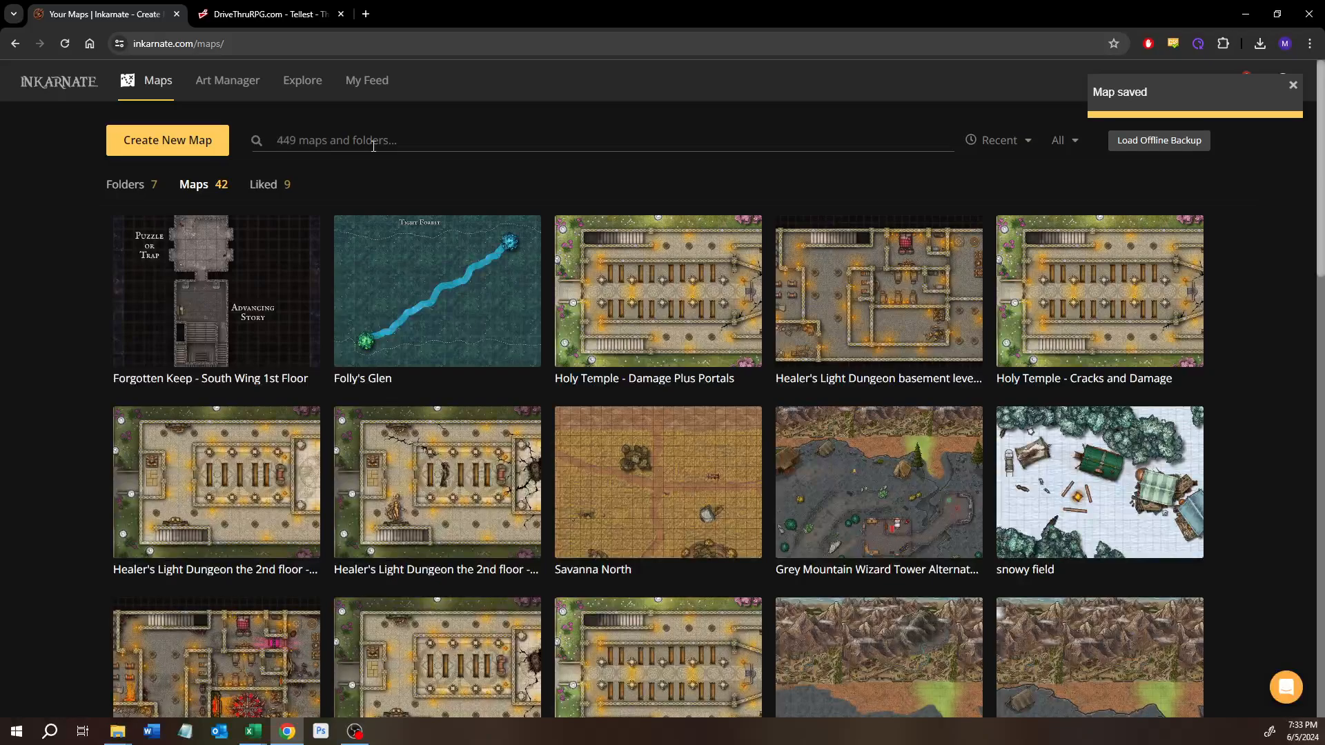
Step: Open the Versali-Virai Blacksmith - Boat Day map for editing and select a stacked pale slab in the small walled building to identify its stamp
left_click(374, 145)
type("versali")
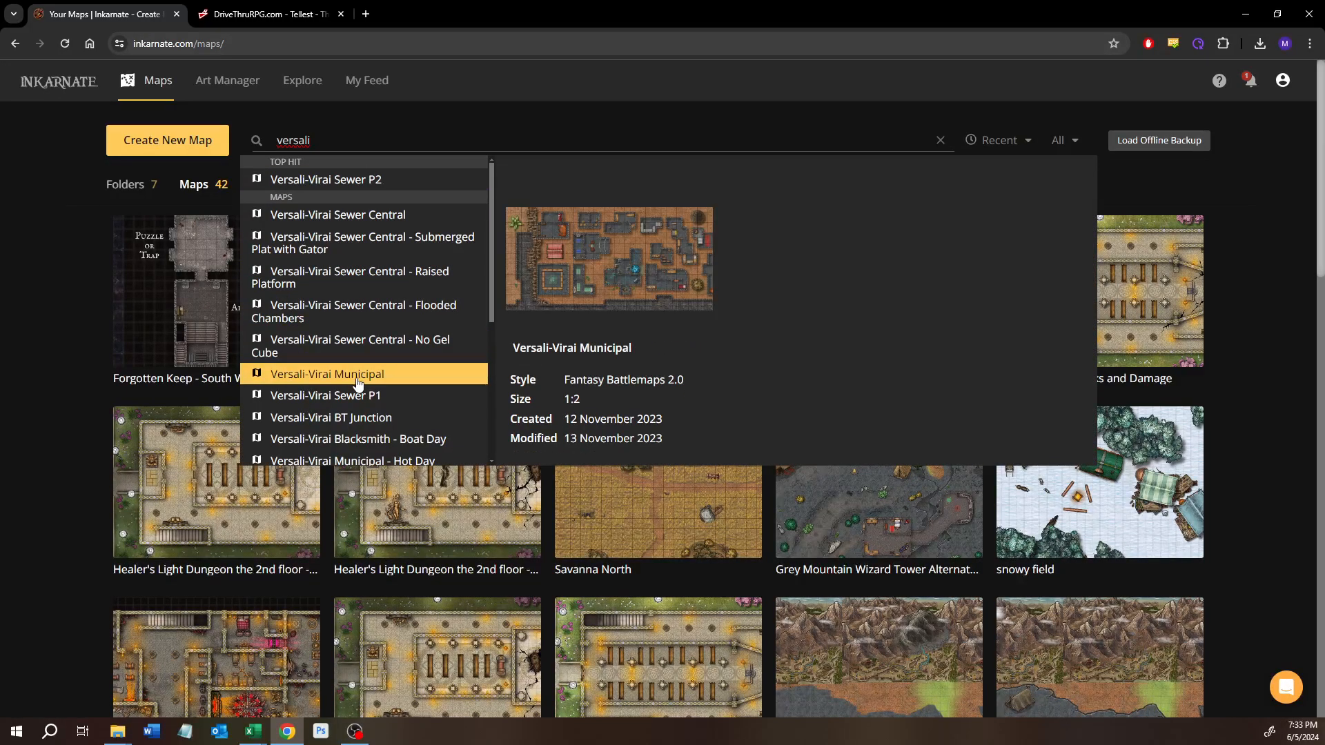
left_click(360, 443)
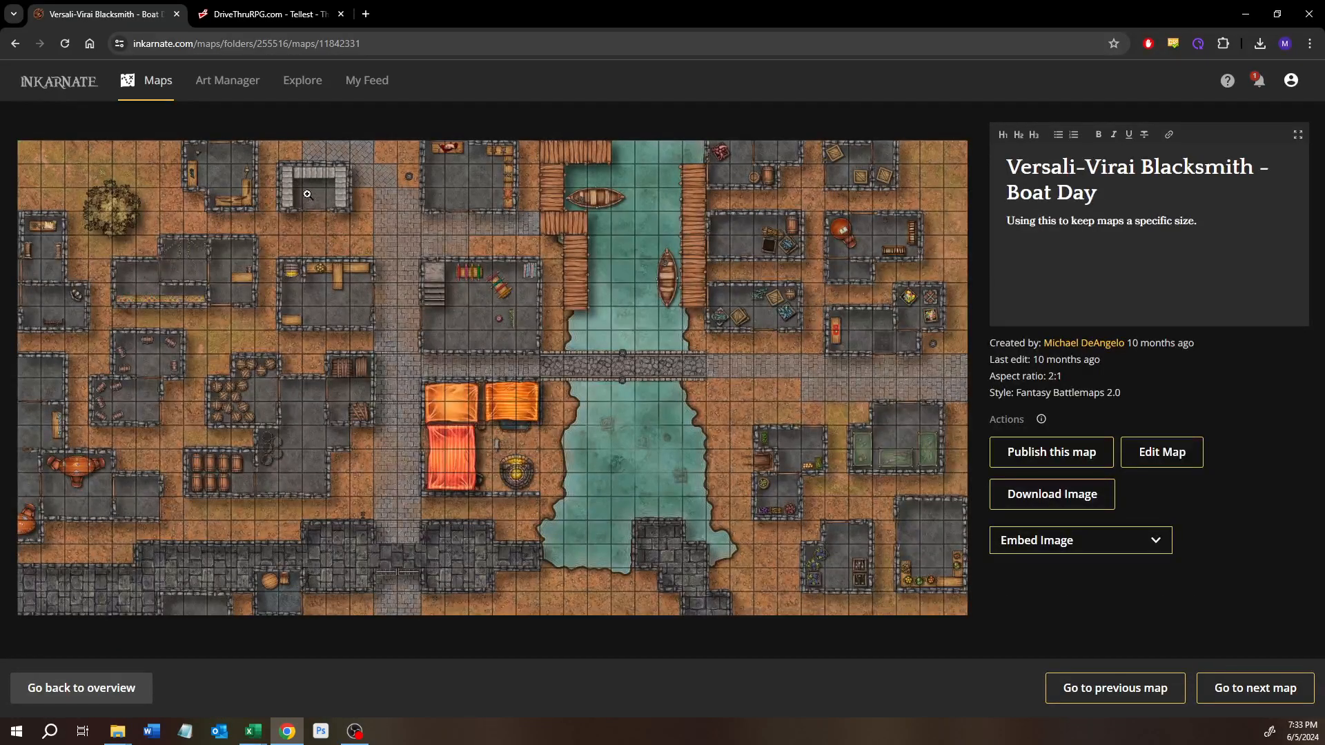
left_click(1187, 468)
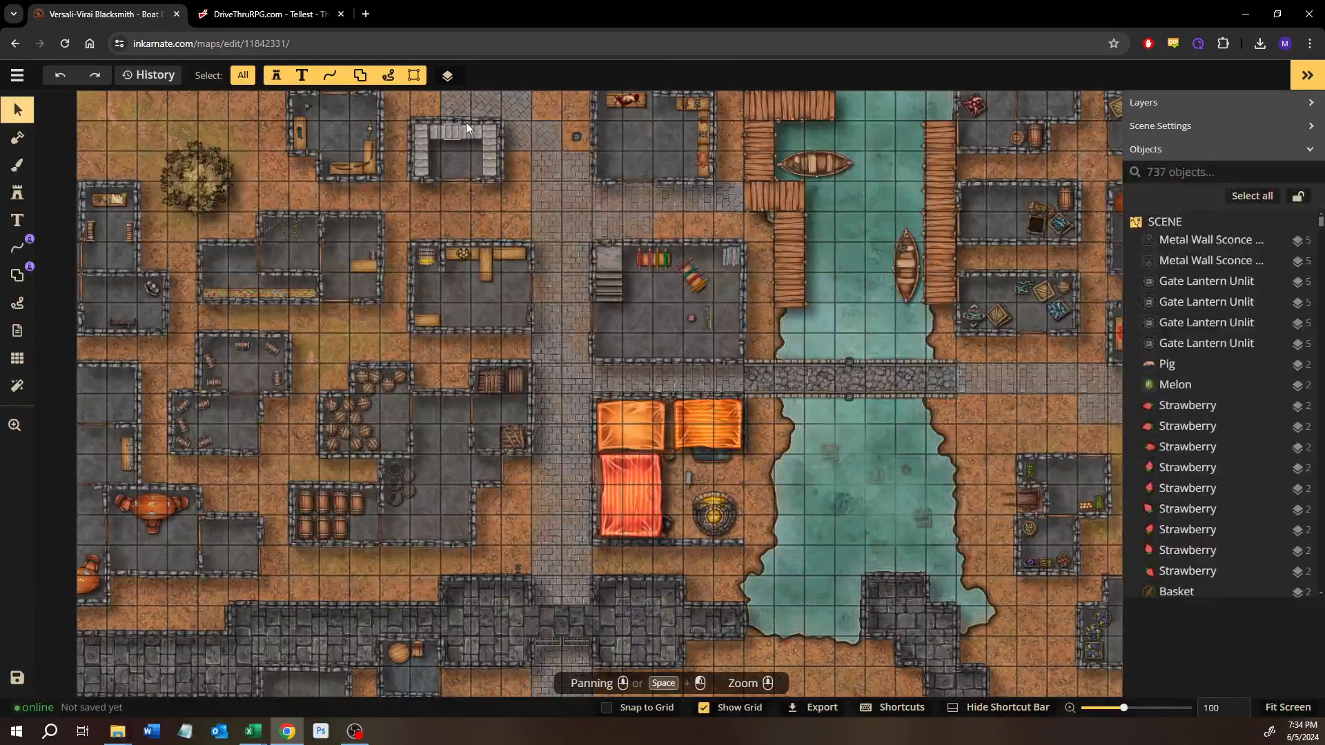
scroll(466, 123, "up", 10)
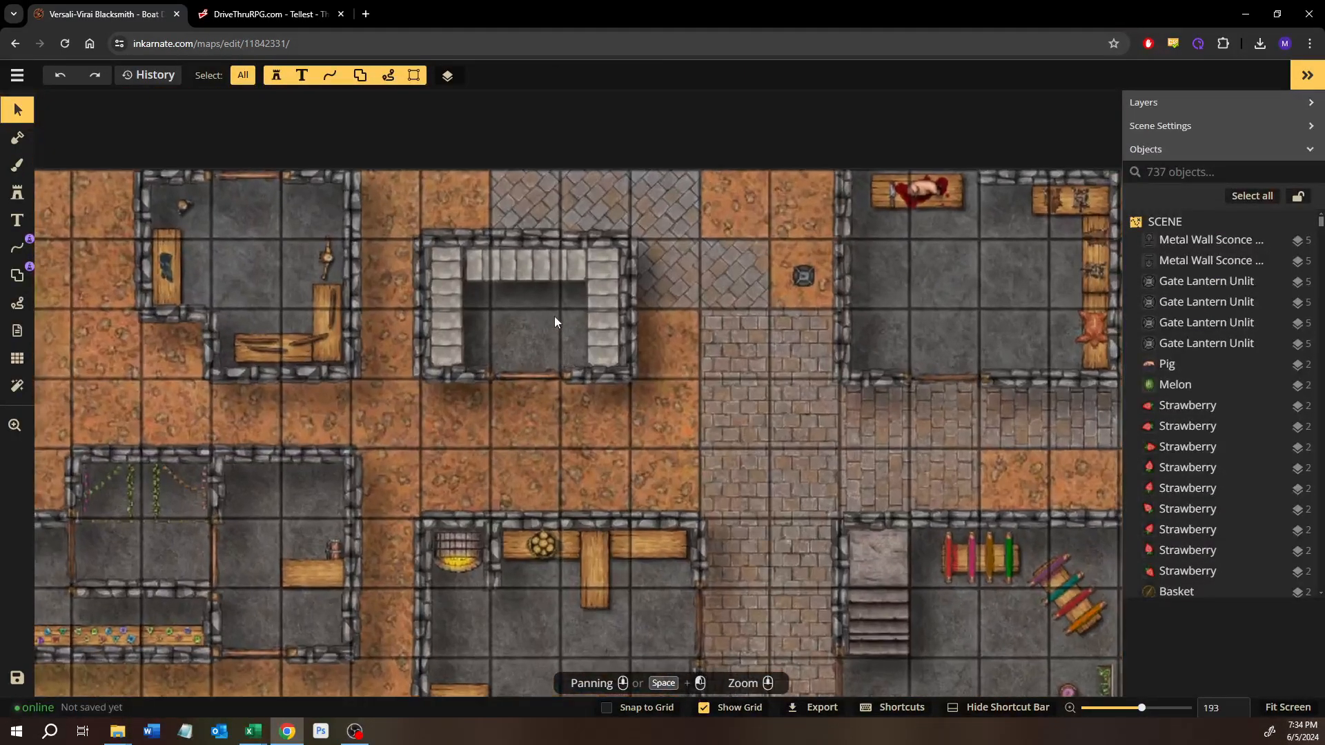
left_click(552, 279)
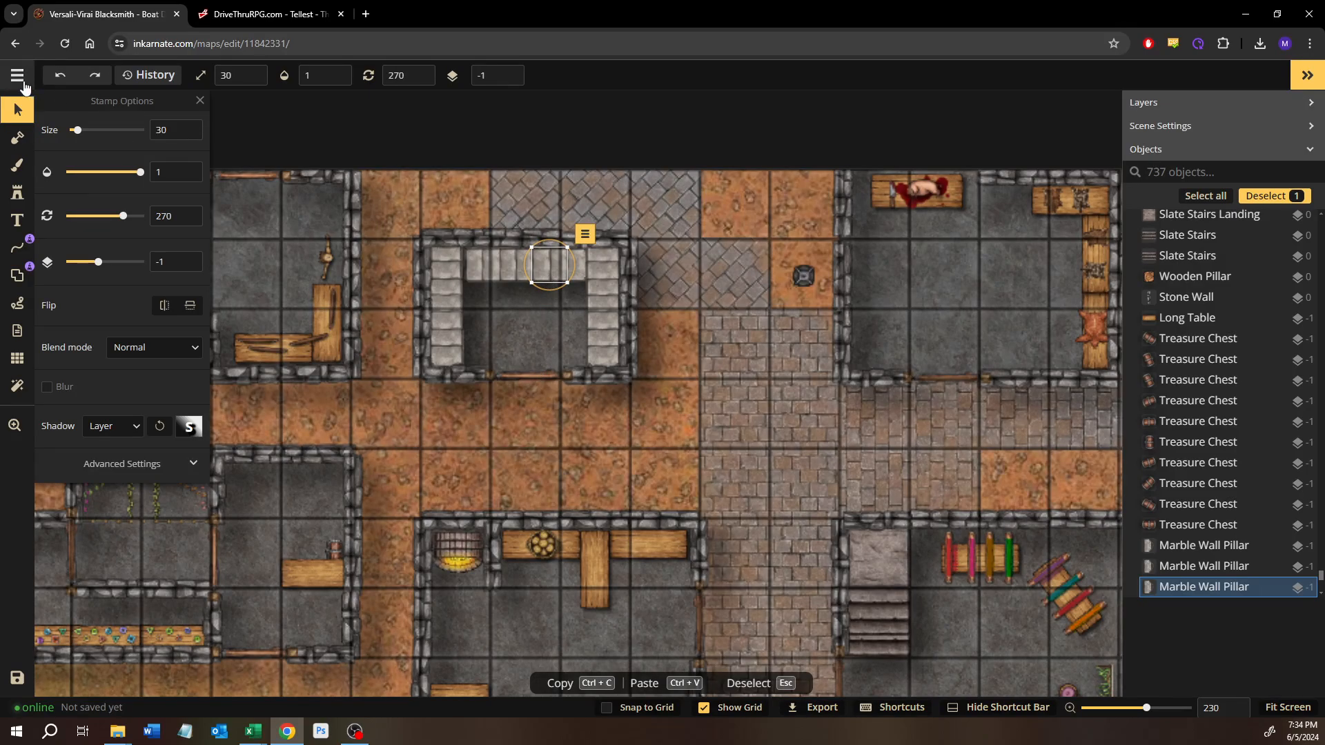
Step: Leave the Blacksmith map and reopen Forgotten Keep - South Wing 1st Floor for editing, framing the Lore and Basic Encounter rooms
left_click(16, 74)
left_click(85, 362)
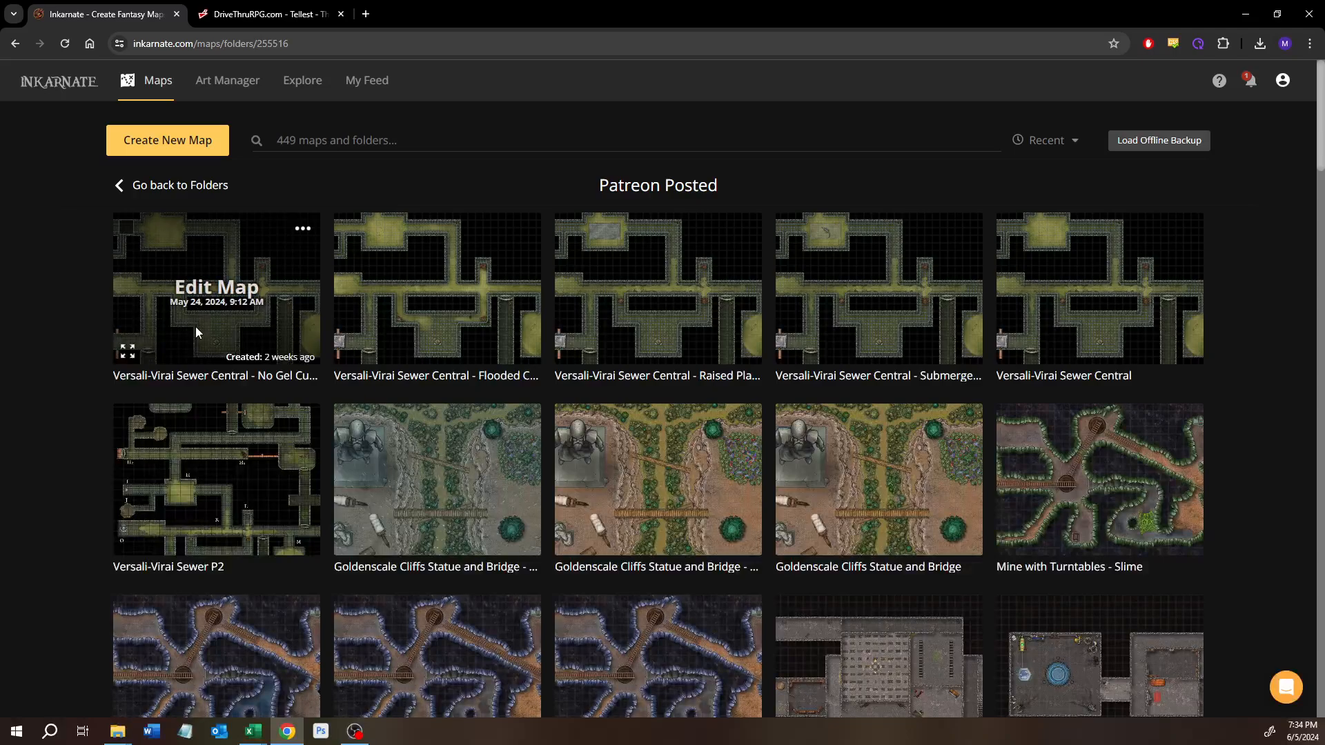
left_click(156, 185)
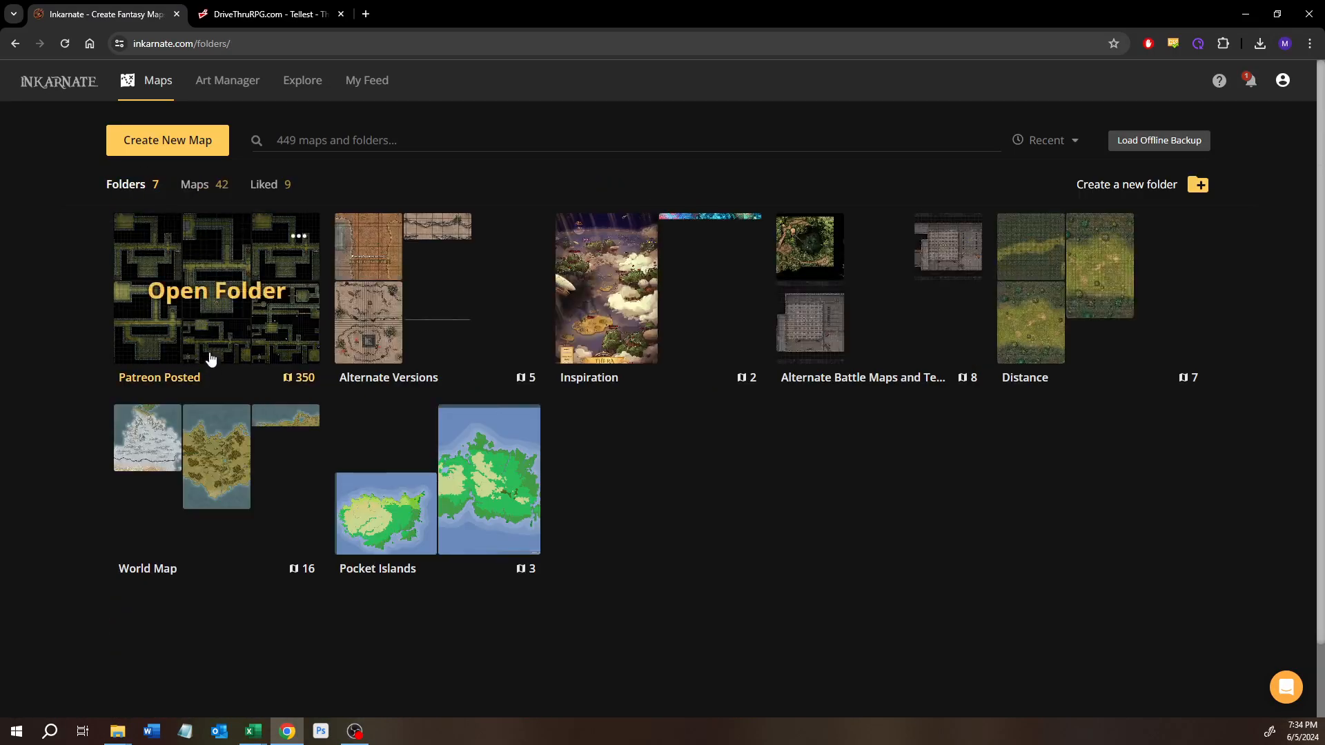
left_click(185, 185)
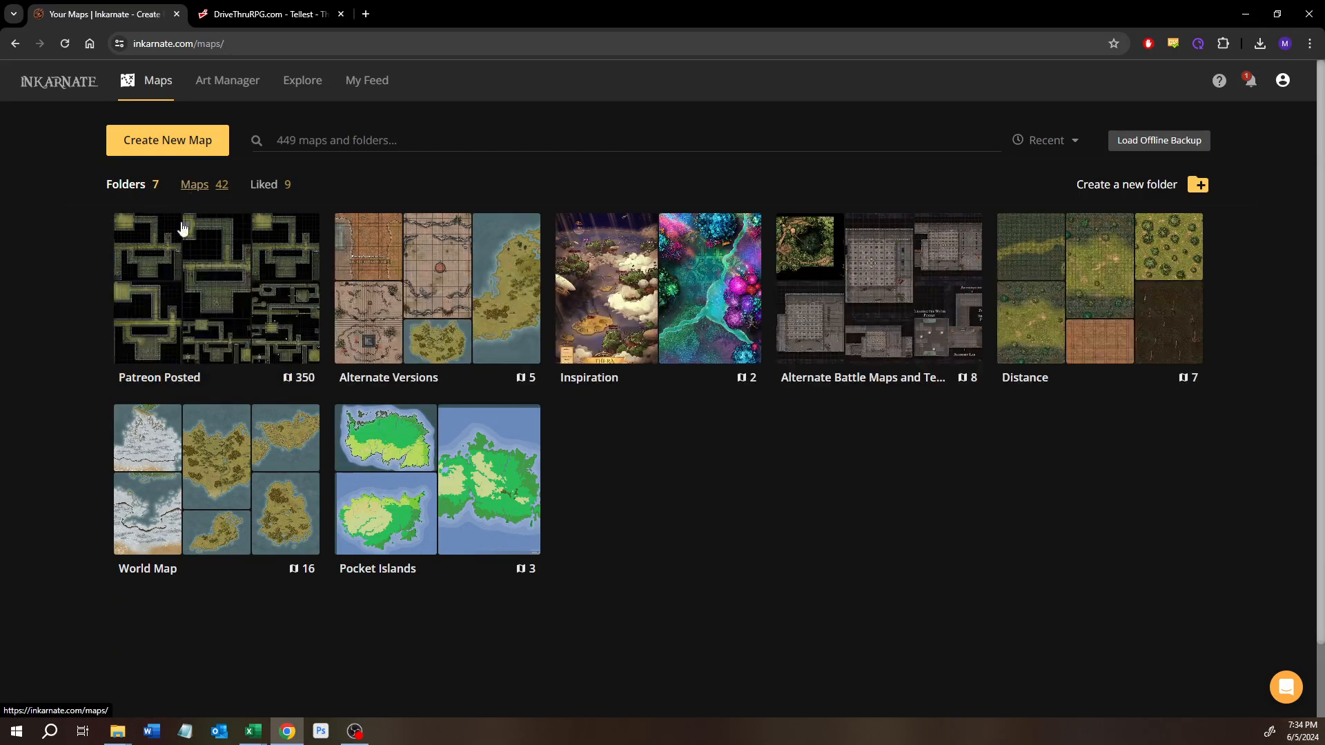
left_click(196, 295)
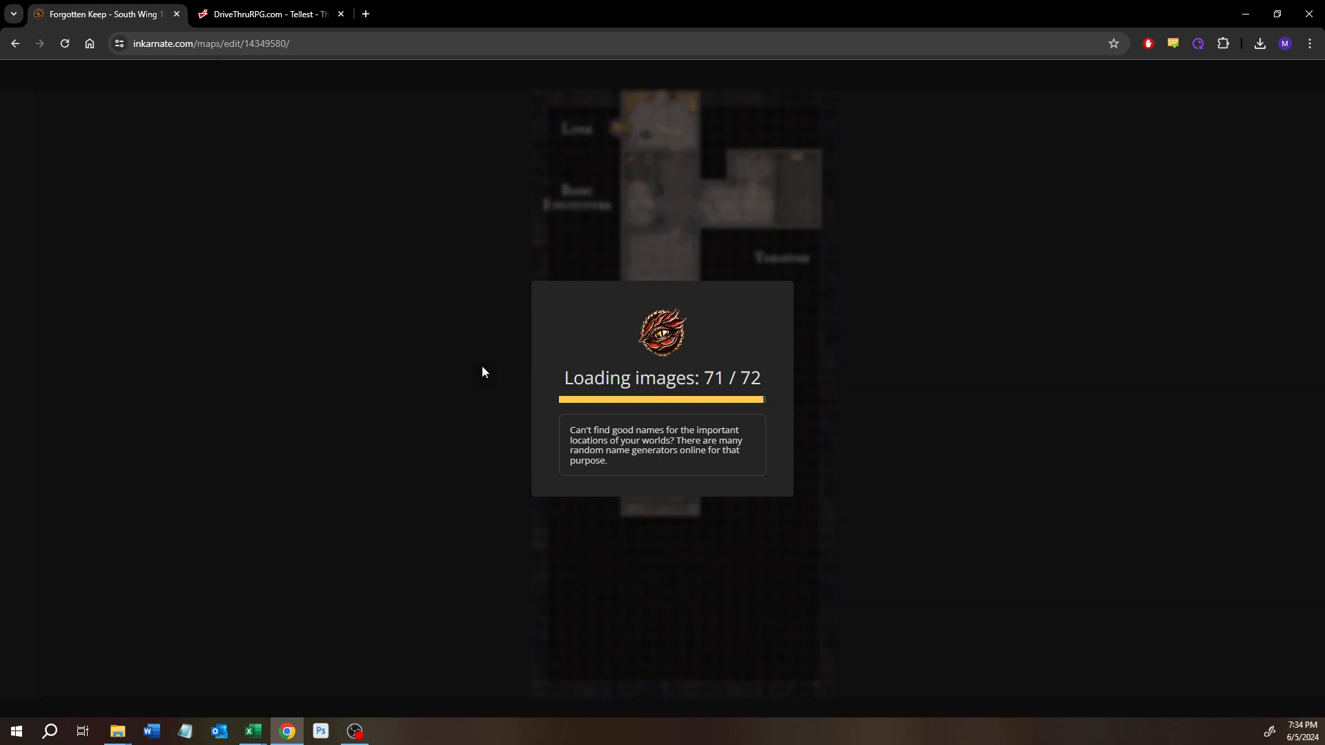
scroll(674, 329, "up", 7)
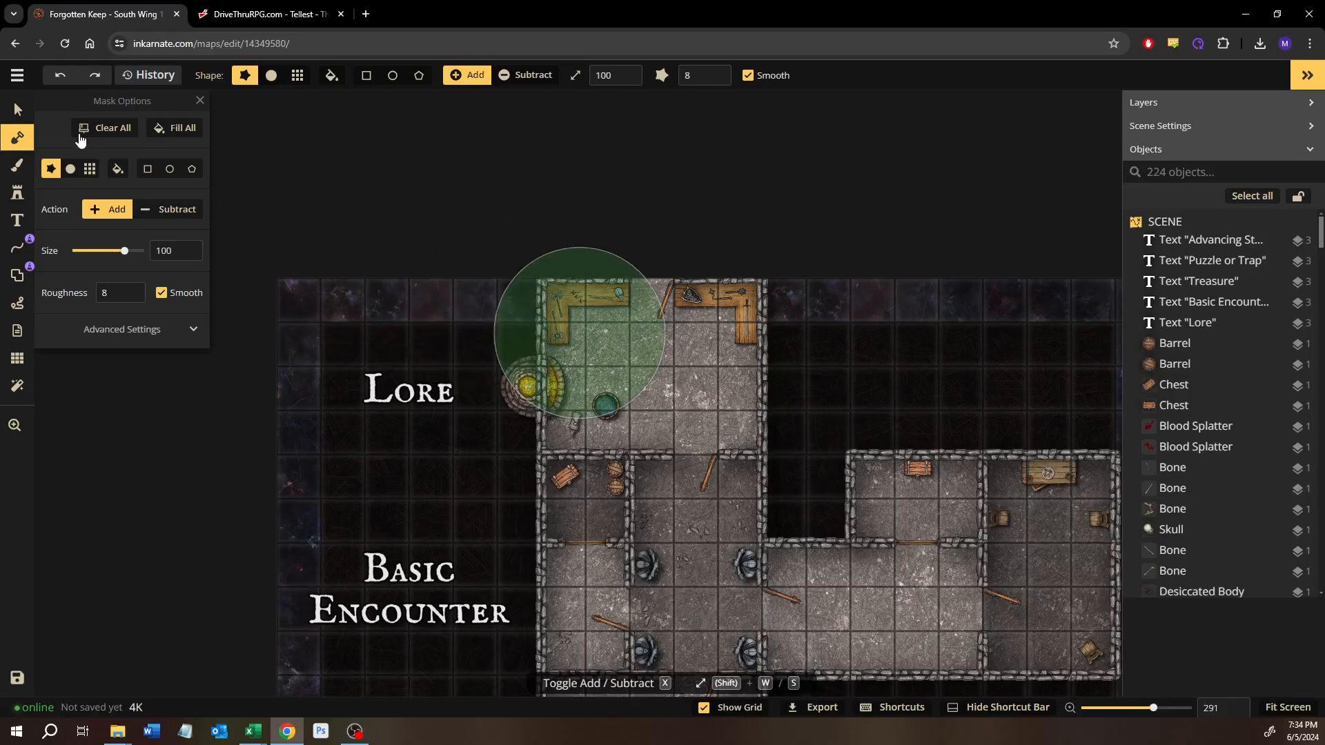
Step: Copy the Lore room's left L-shaped set of three long tables into the small Basic Encounter room's lower-left corner, rotated a quarter turn counterclockwise
key("v")
scroll(558, 292, "up", 7)
scroll(558, 292, "up", 12)
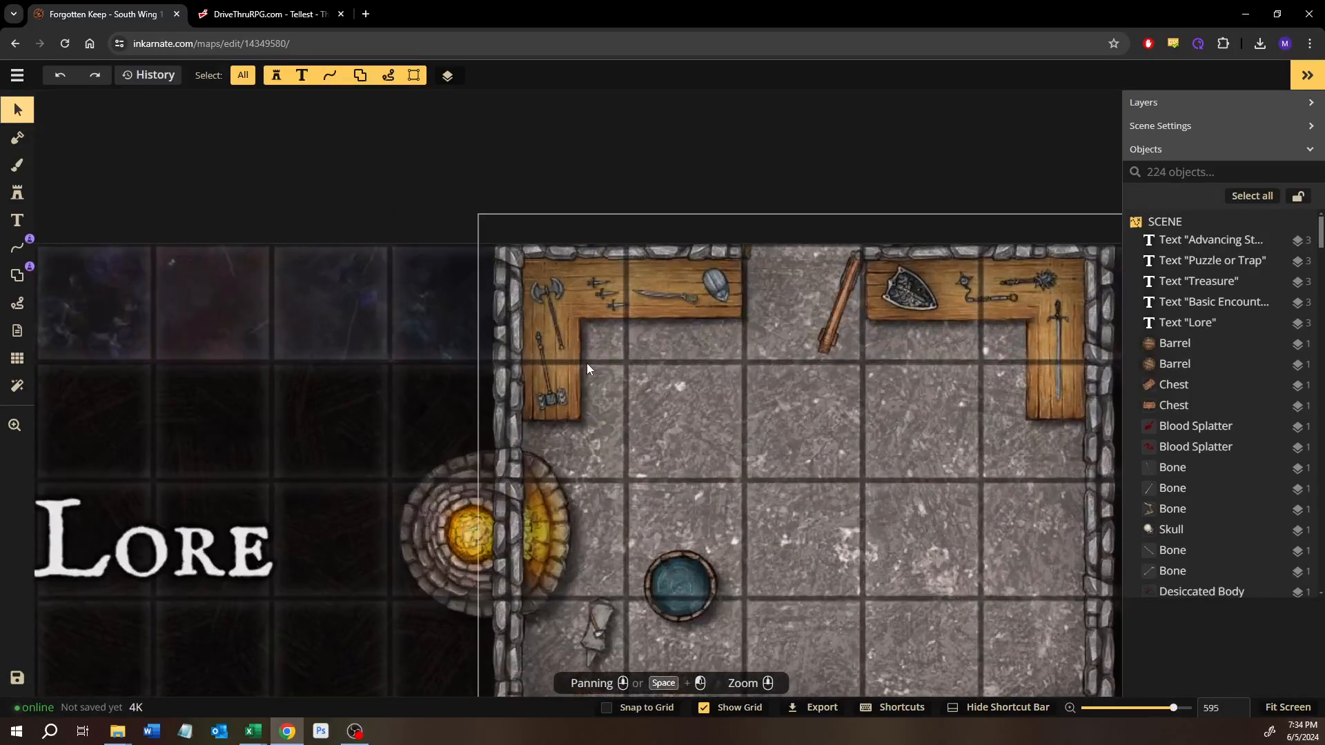
left_click(582, 319)
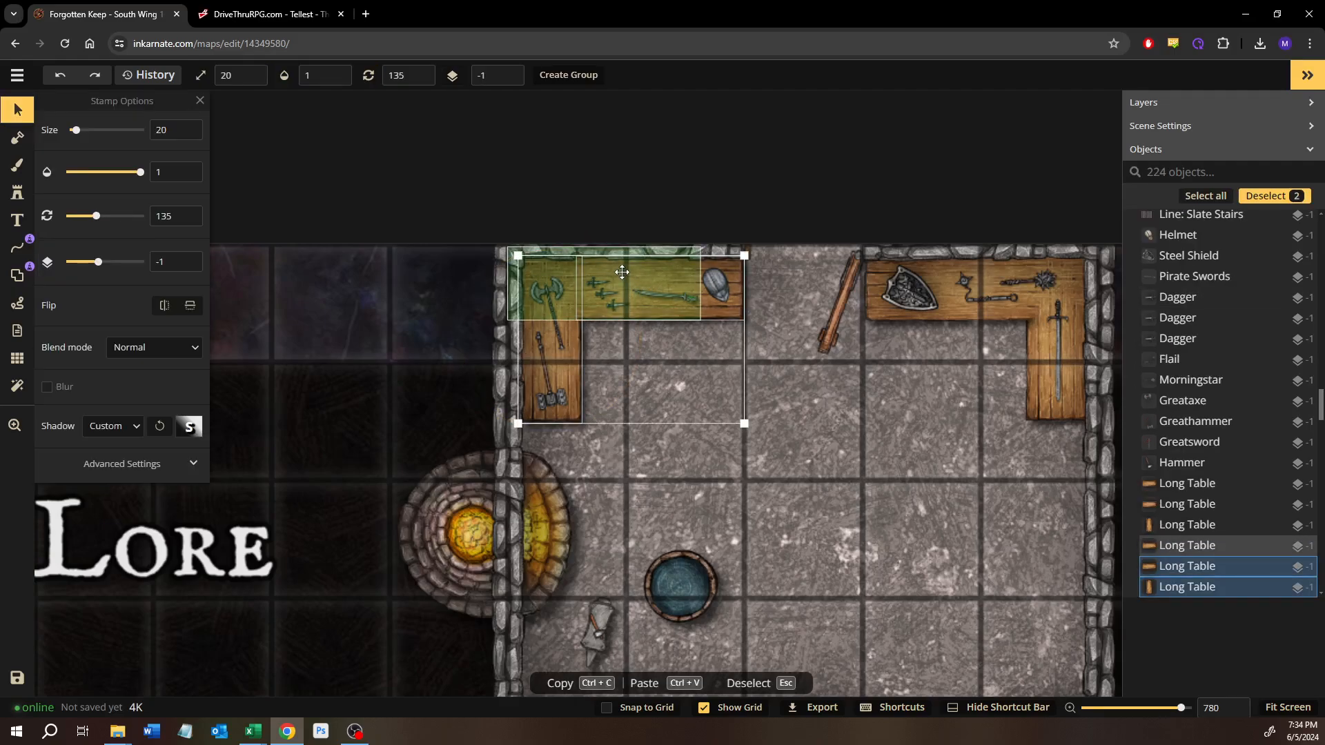
left_click(622, 273, "shift")
scroll(643, 576, "down", 5)
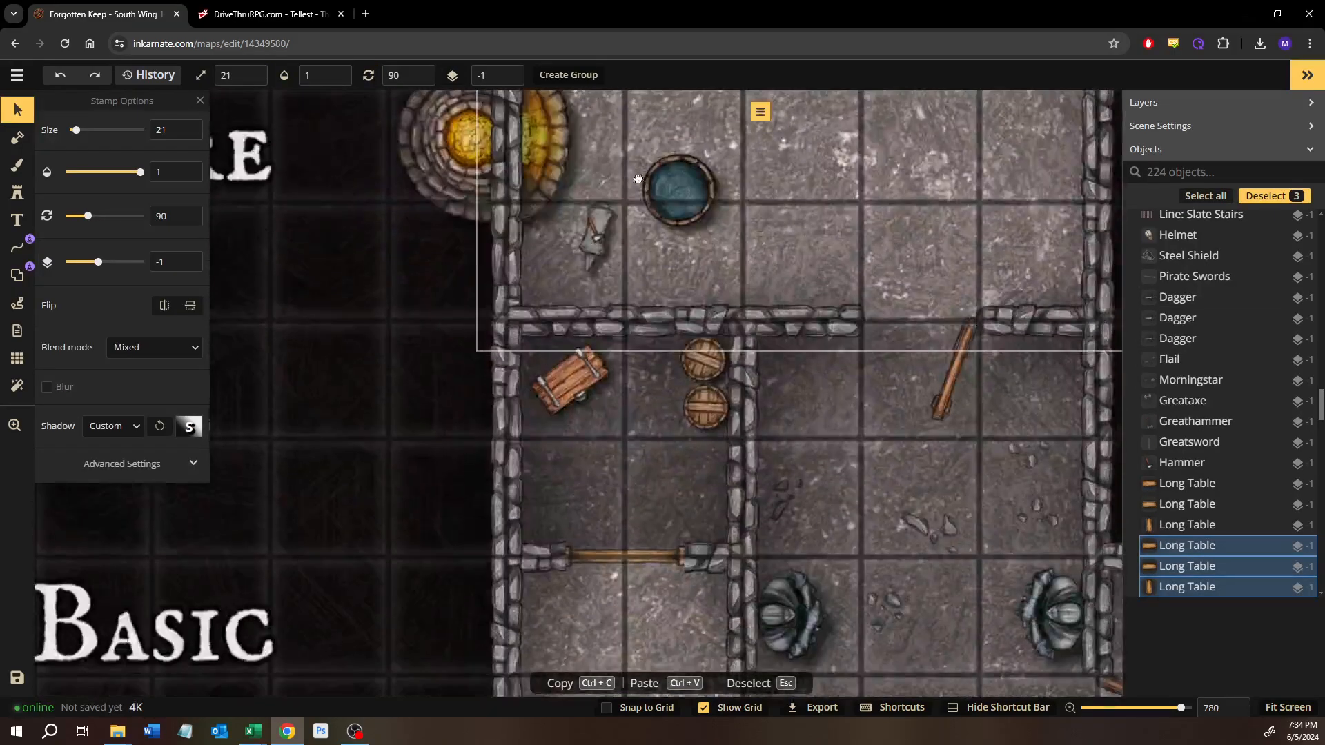
scroll(396, 552, "down", 4)
key("ctrl+c")
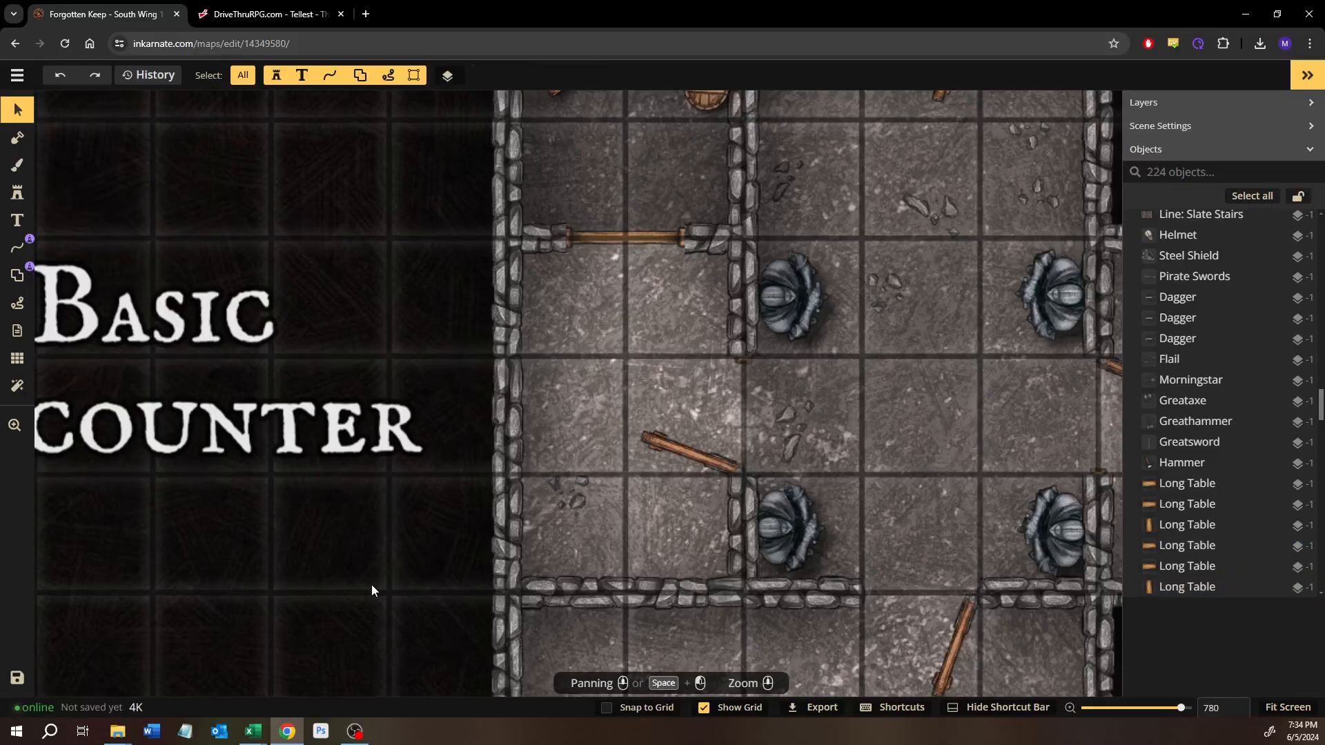
key("ctrl+v")
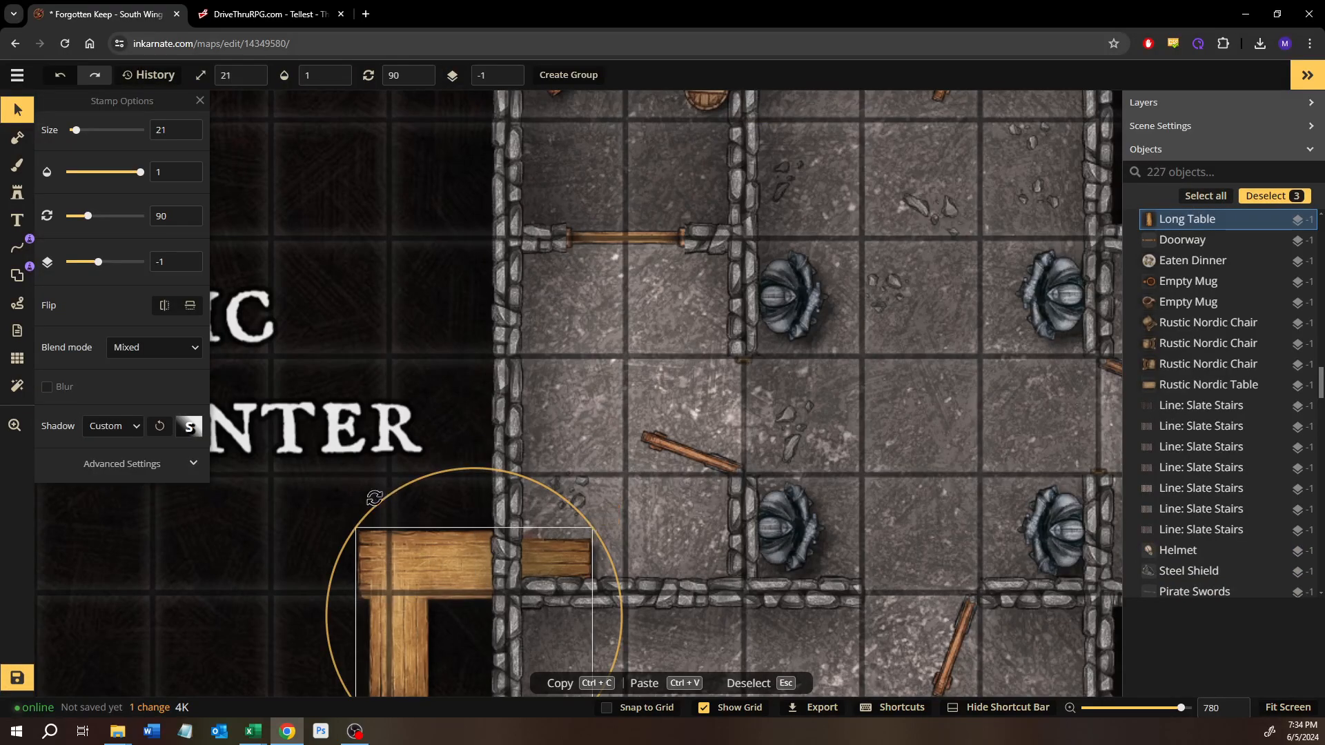
left_click_drag(390, 493, 607, 680)
left_click_drag(428, 605, 559, 459)
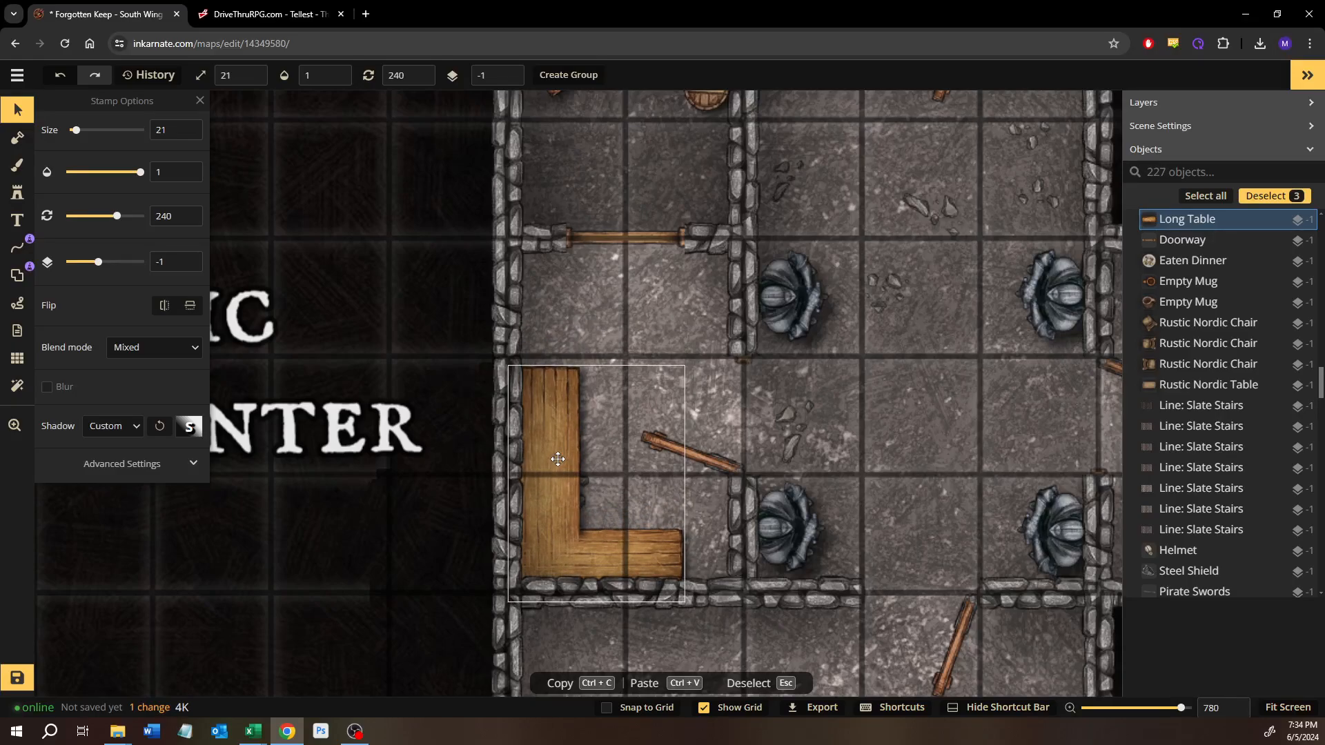
Step: Raise the Pile of Ruins under the copied table to layer 0 and move it onto the open floor just above the table
left_click(571, 435)
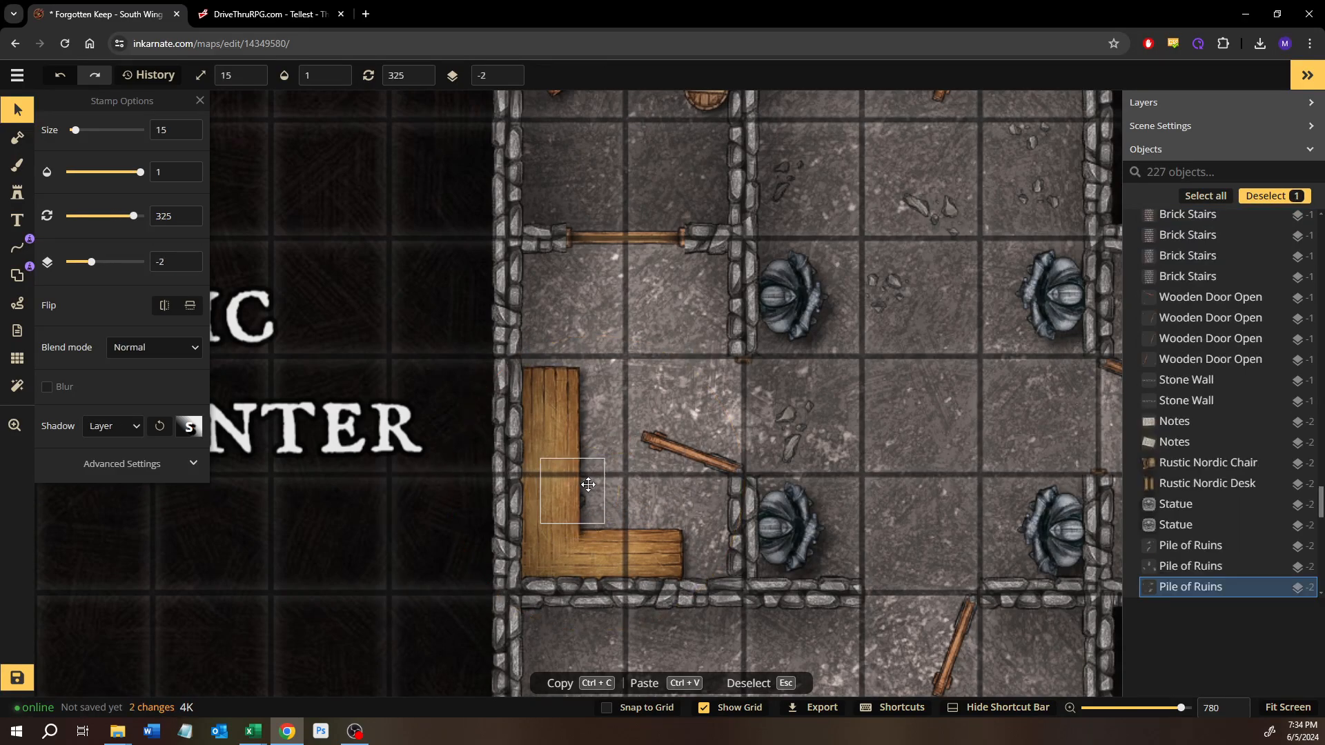
scroll(571, 435, "up", 2)
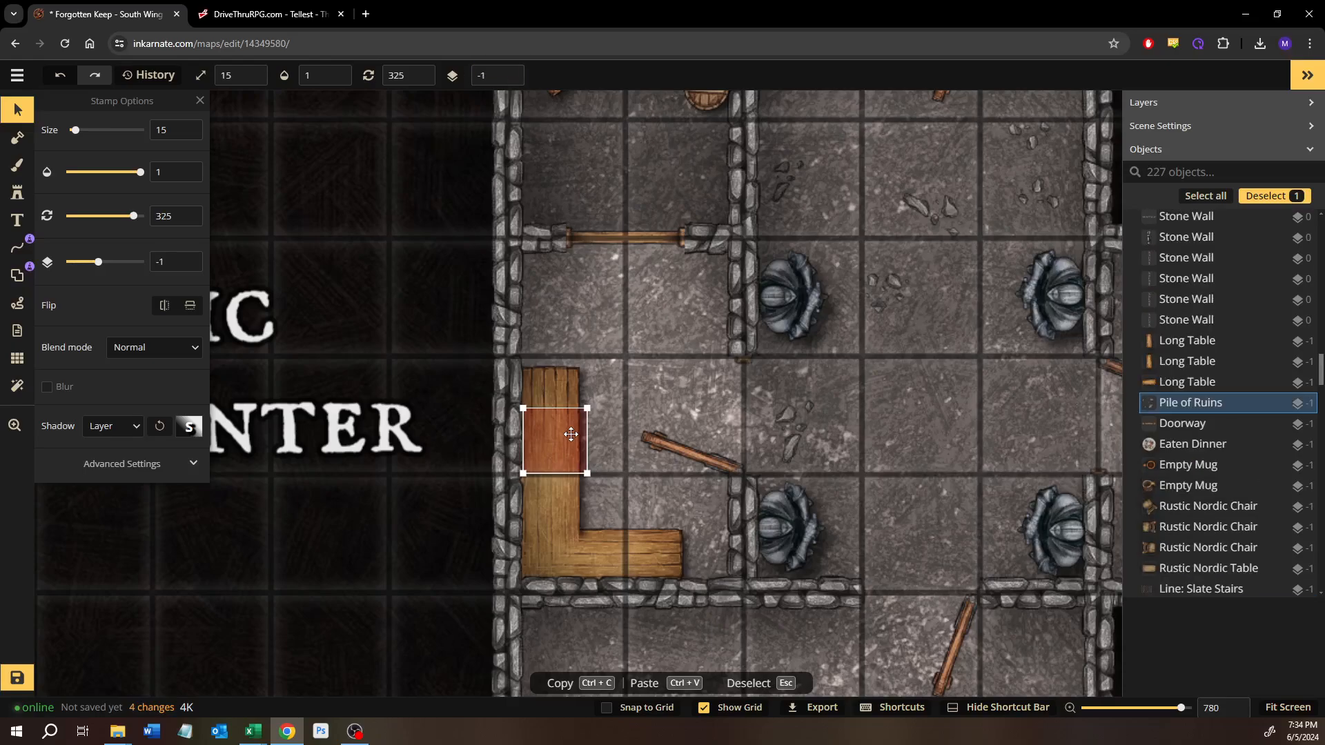
left_click_drag(571, 437, 559, 310)
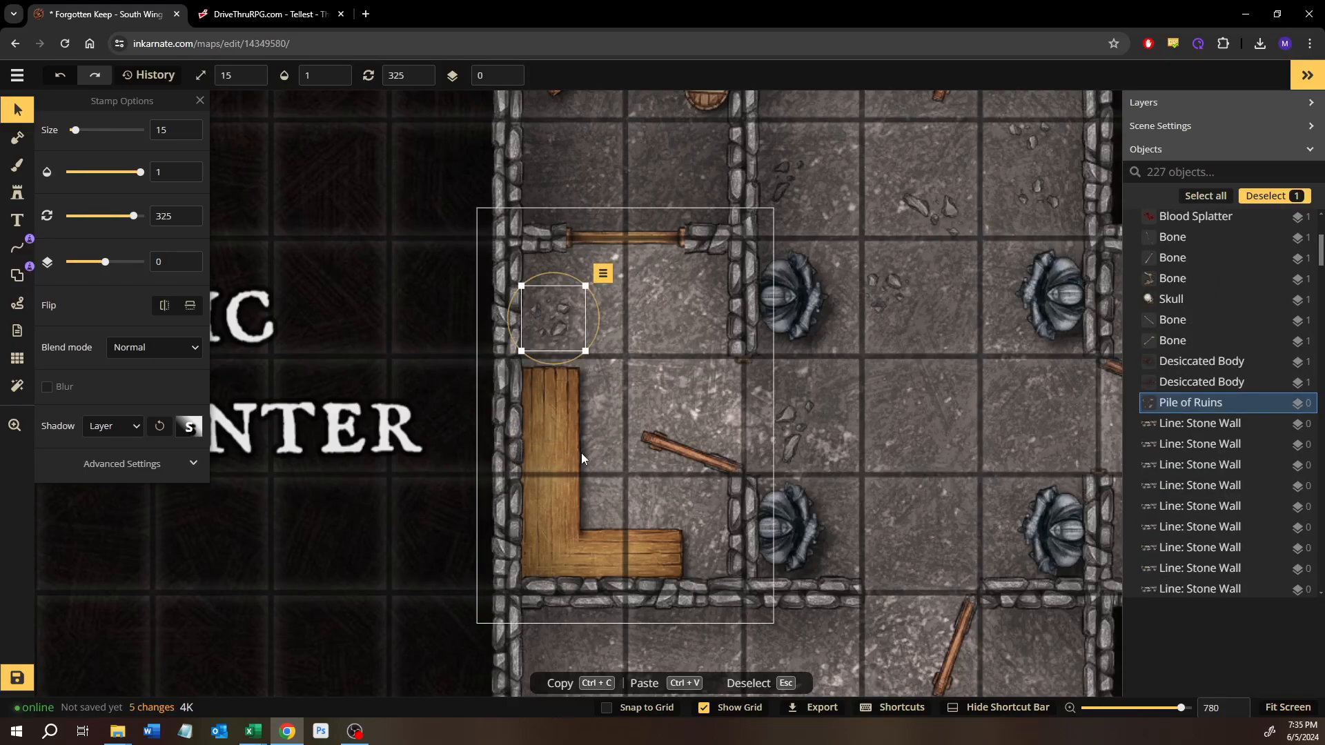
Step: Adjust the position of the Lighten-blended long table piece at the corner of the copied L-shaped table
left_click(547, 520)
left_click_drag(559, 508, 548, 533)
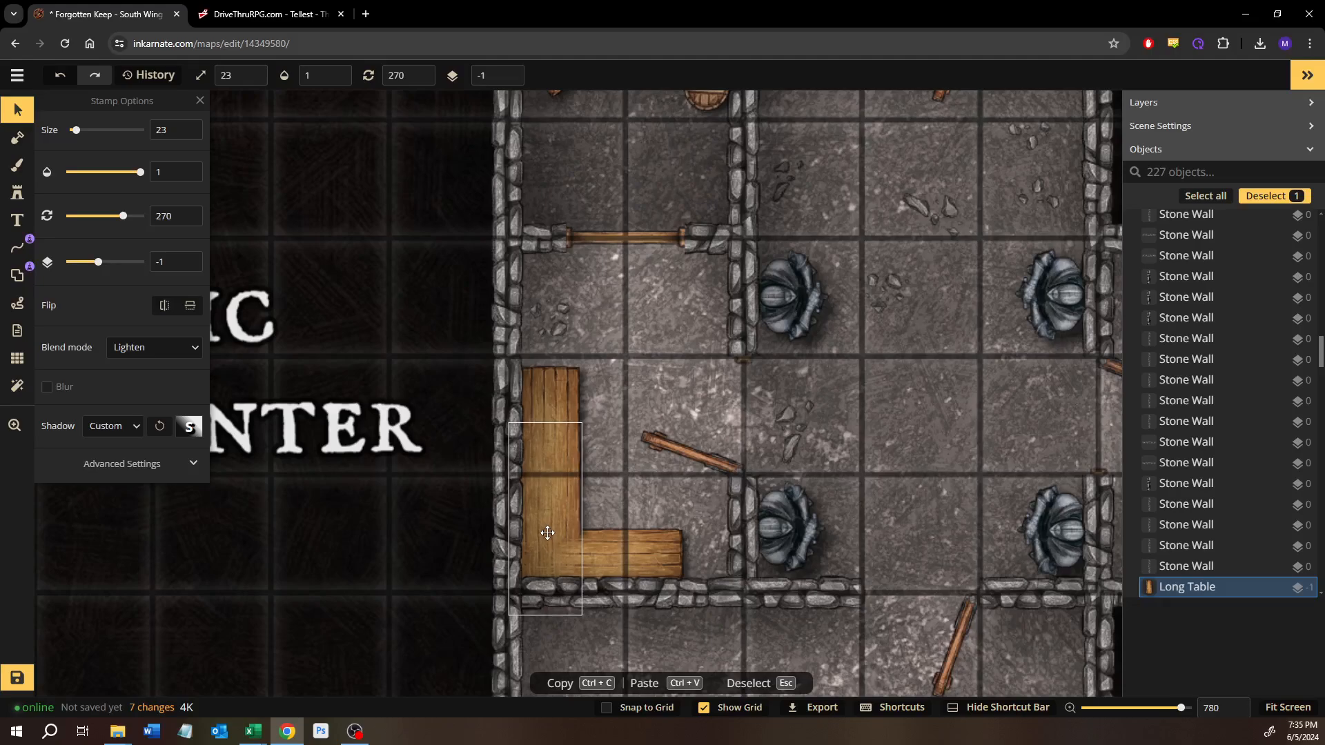
left_click(546, 532)
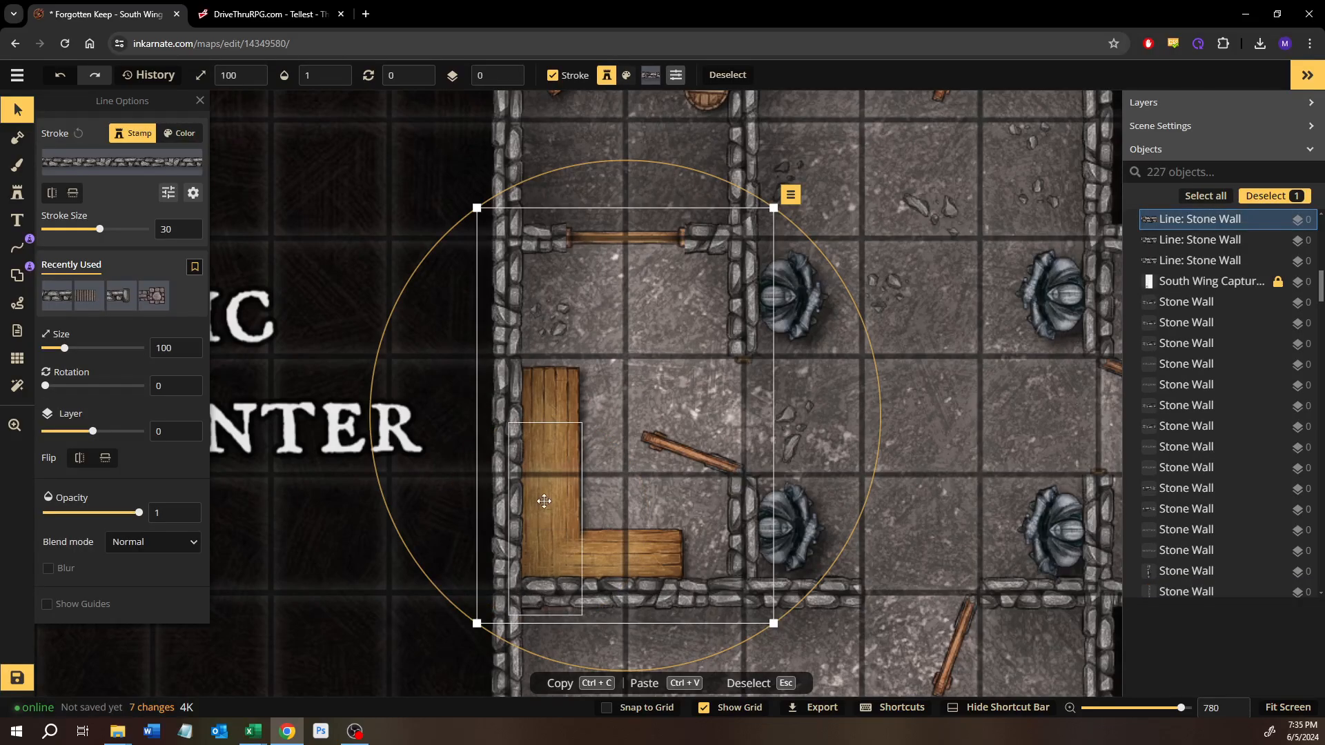
scroll(543, 523, "up", 3)
left_click(551, 481)
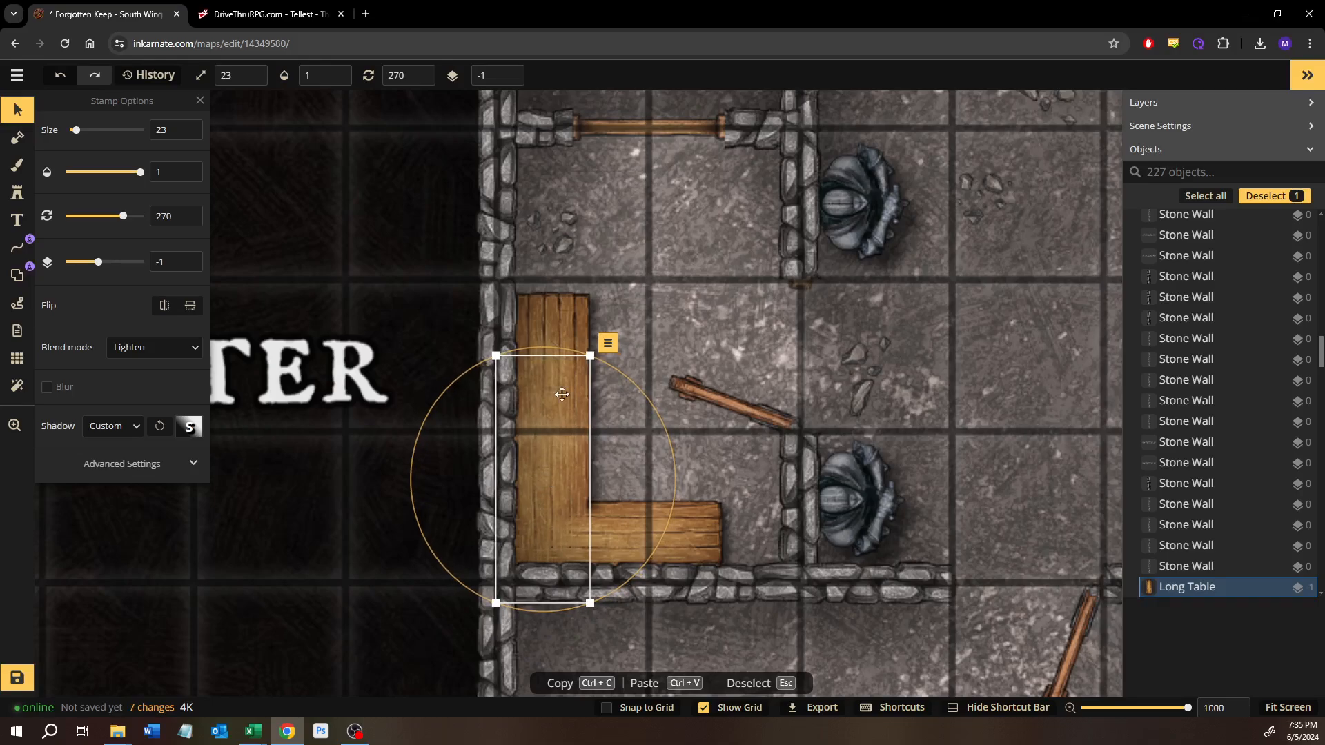
left_click(668, 283)
scroll(657, 270, "down", 1)
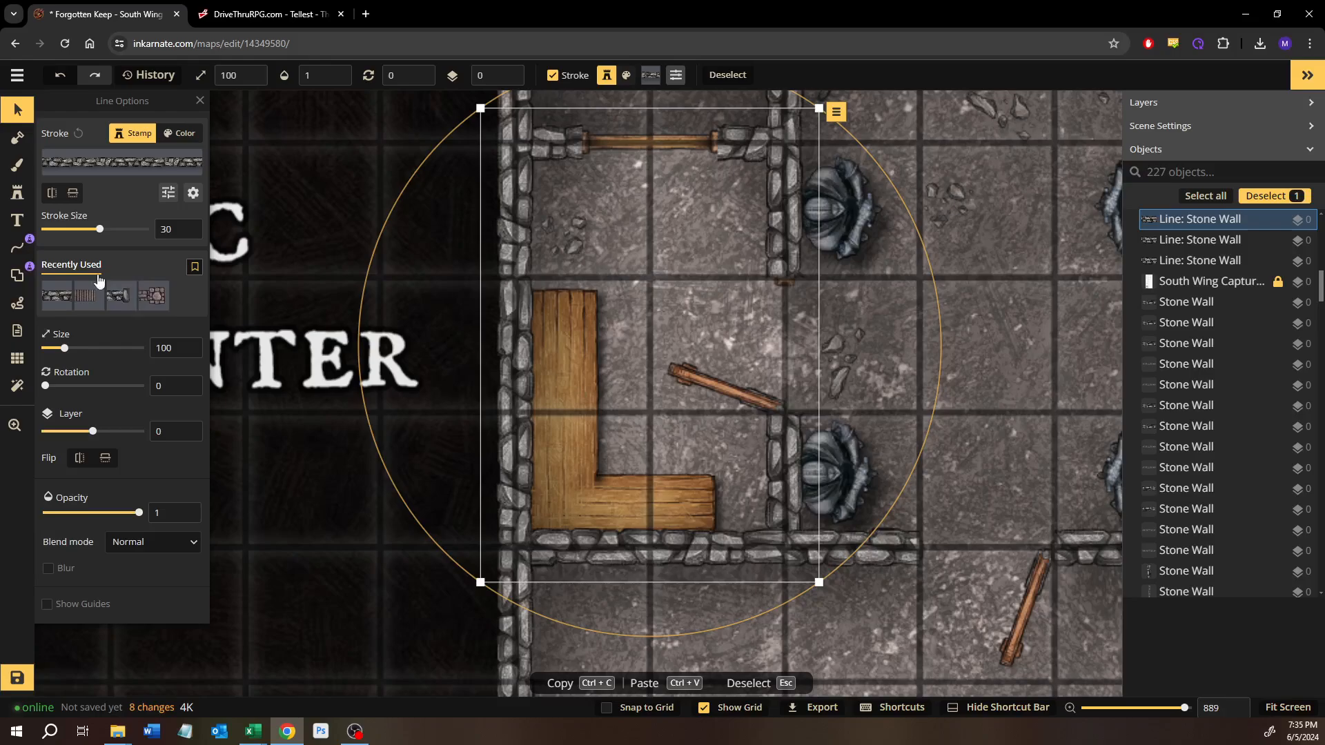
Step: Search the Fantasy Battlemaps 2.0 stamp catalog for marble and choose the light gray Marble Wall Pillar from the Temple pack
left_click(25, 198)
type("f")
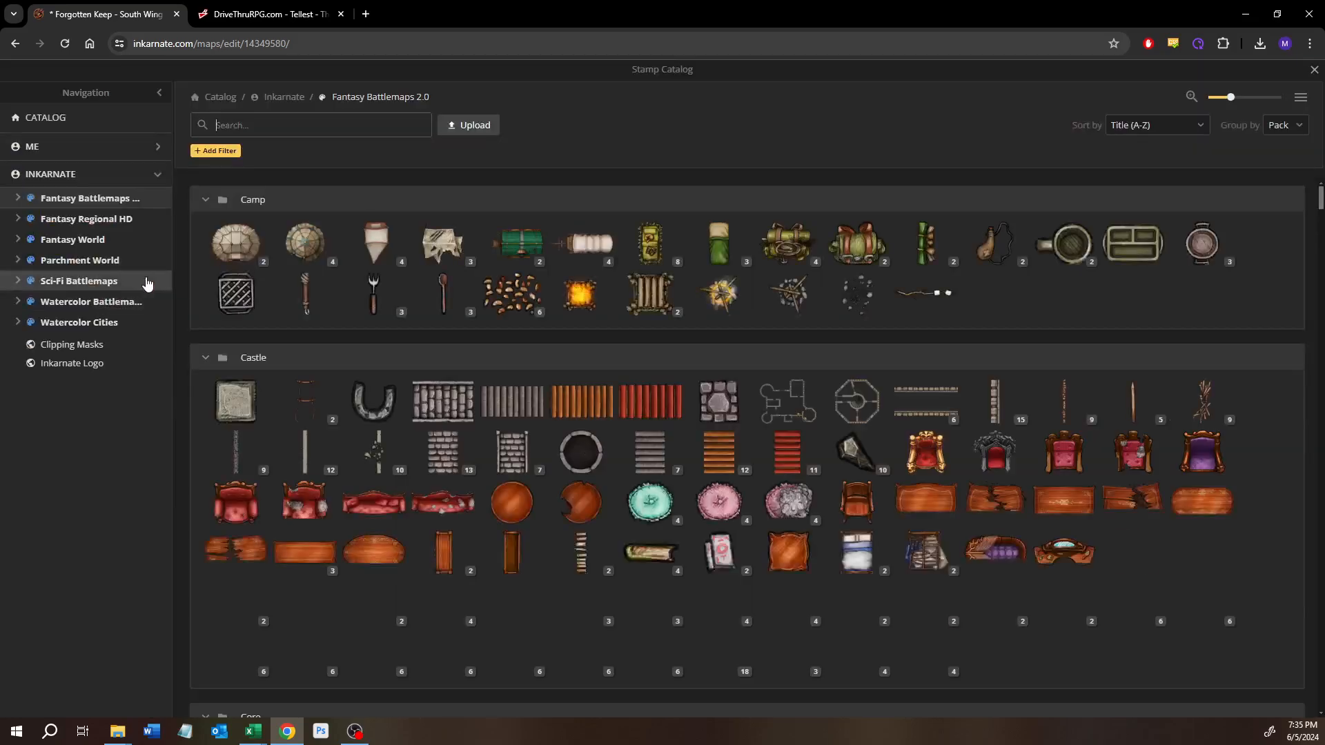
type("marble")
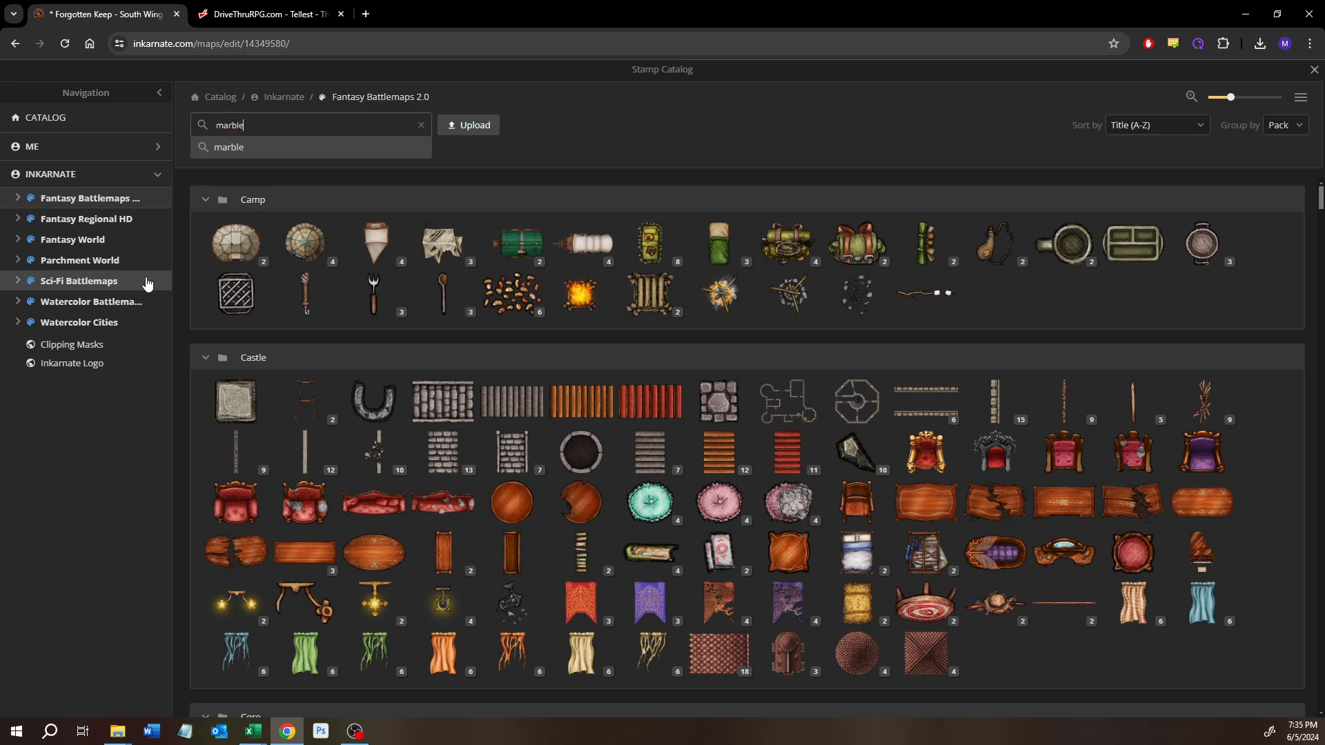
key("Return")
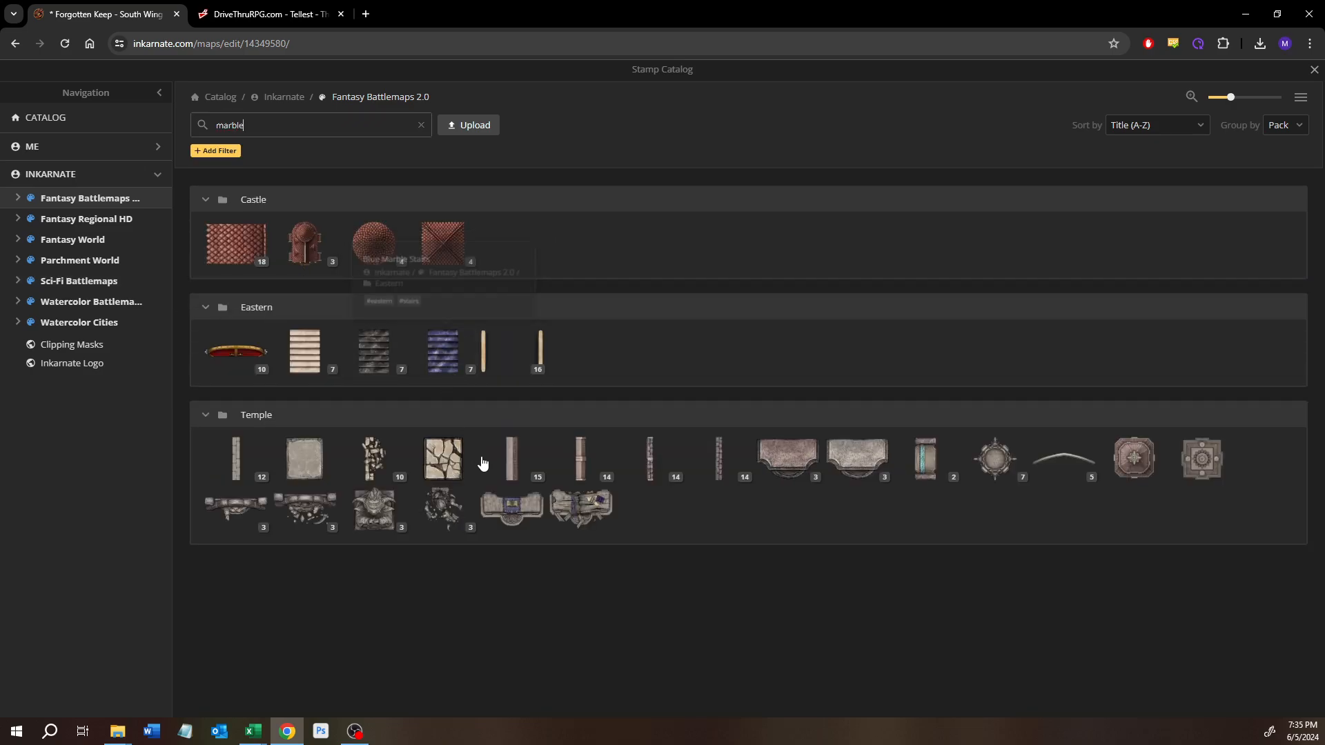
left_click(857, 458)
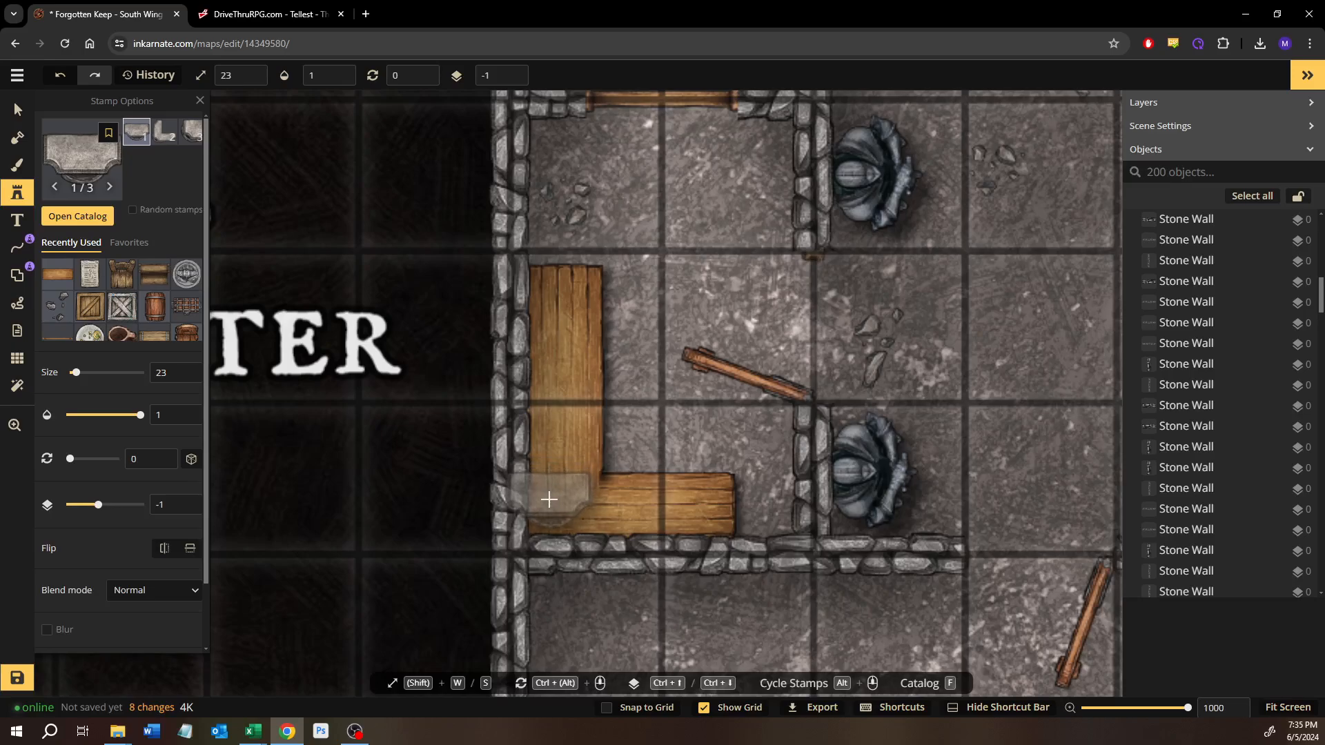
Step: Place a Marble Wall Pillar on the corner of the L-shaped table, rotated to 90 degrees and reduced to size 13
left_click(549, 500)
left_click_drag(553, 450, 562, 568)
mouse_move(569, 513)
left_mouse_down()
mouse_move(554, 484)
mouse_move(552, 506)
mouse_move(571, 516)
mouse_move(590, 498)
left_mouse_up()
key("w")
key("w")
key("s")
key("s")
key("s")
key("s")
key("s")
key("s")
key("s")
key("s")
key("s")
key("s")
key("s")
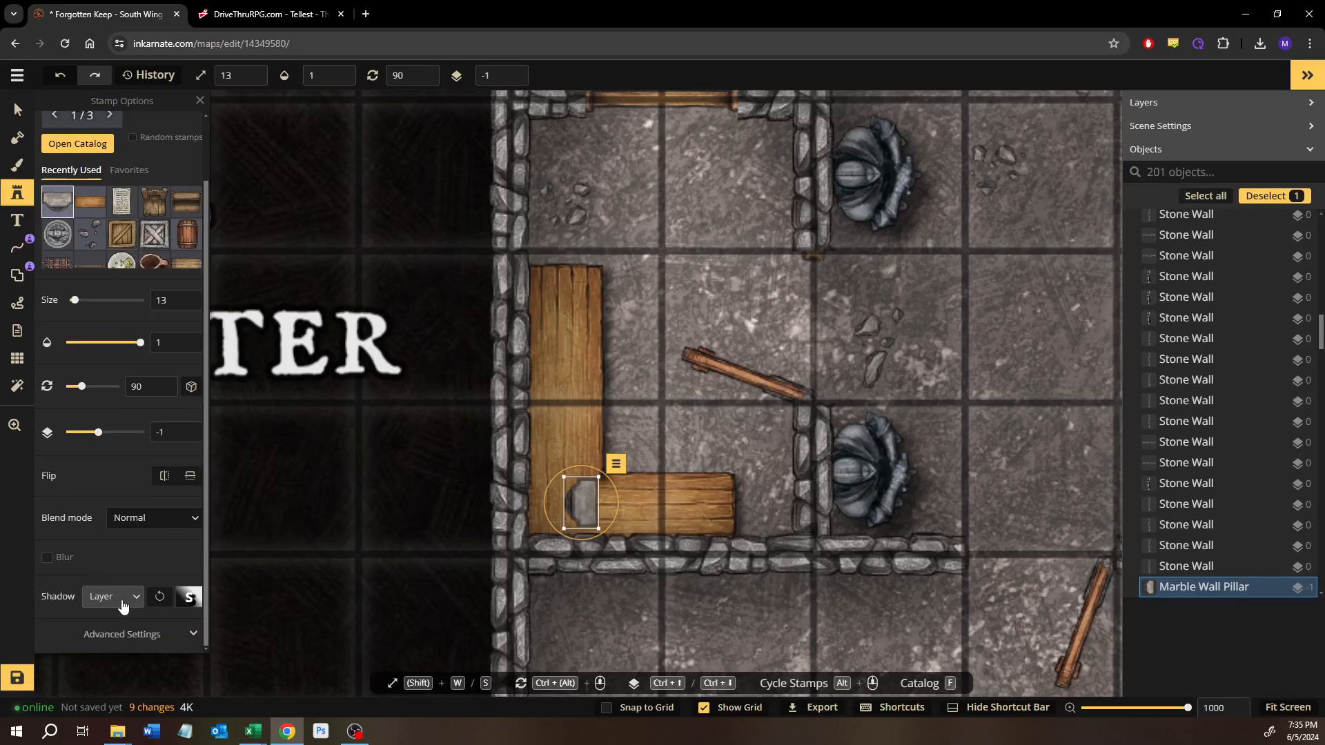
Step: Reduce the pillar stamp to size 10 and set its saturation to 25, brightness to 125 and contrast to 125
left_click(116, 634)
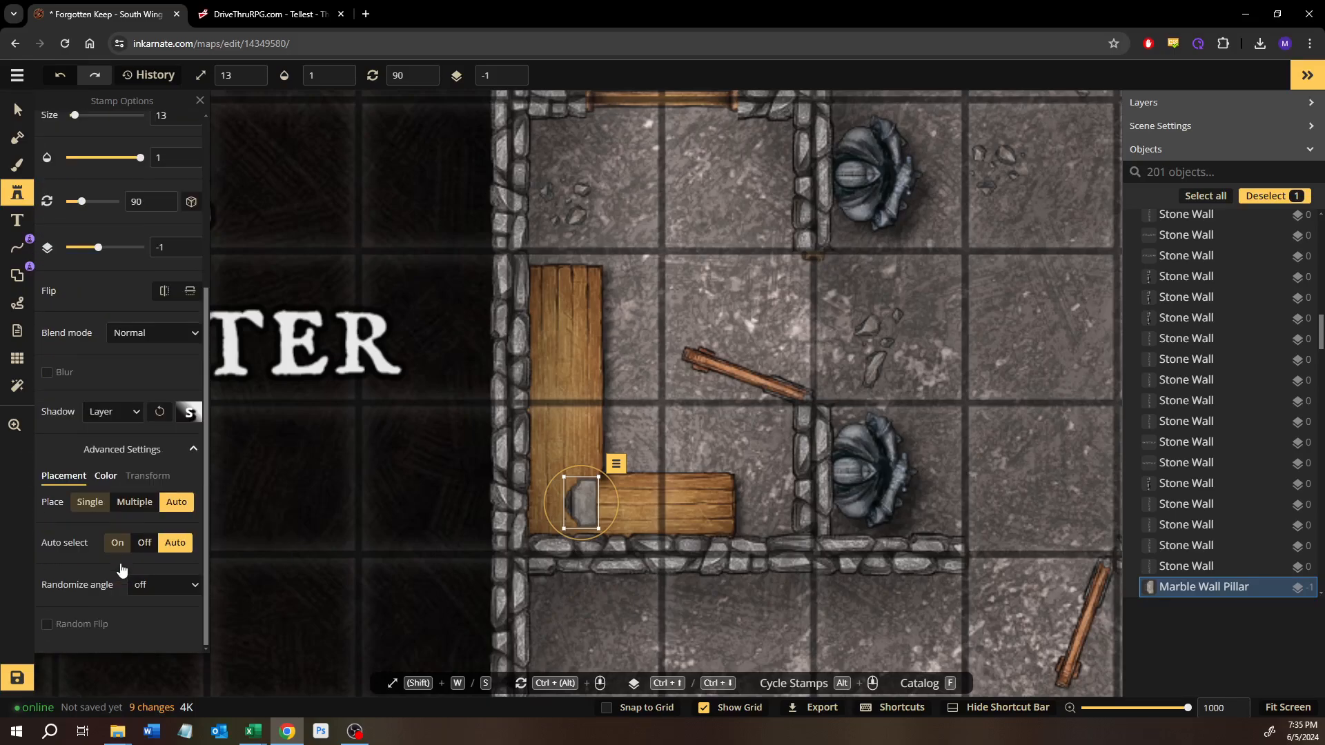
left_click(105, 477)
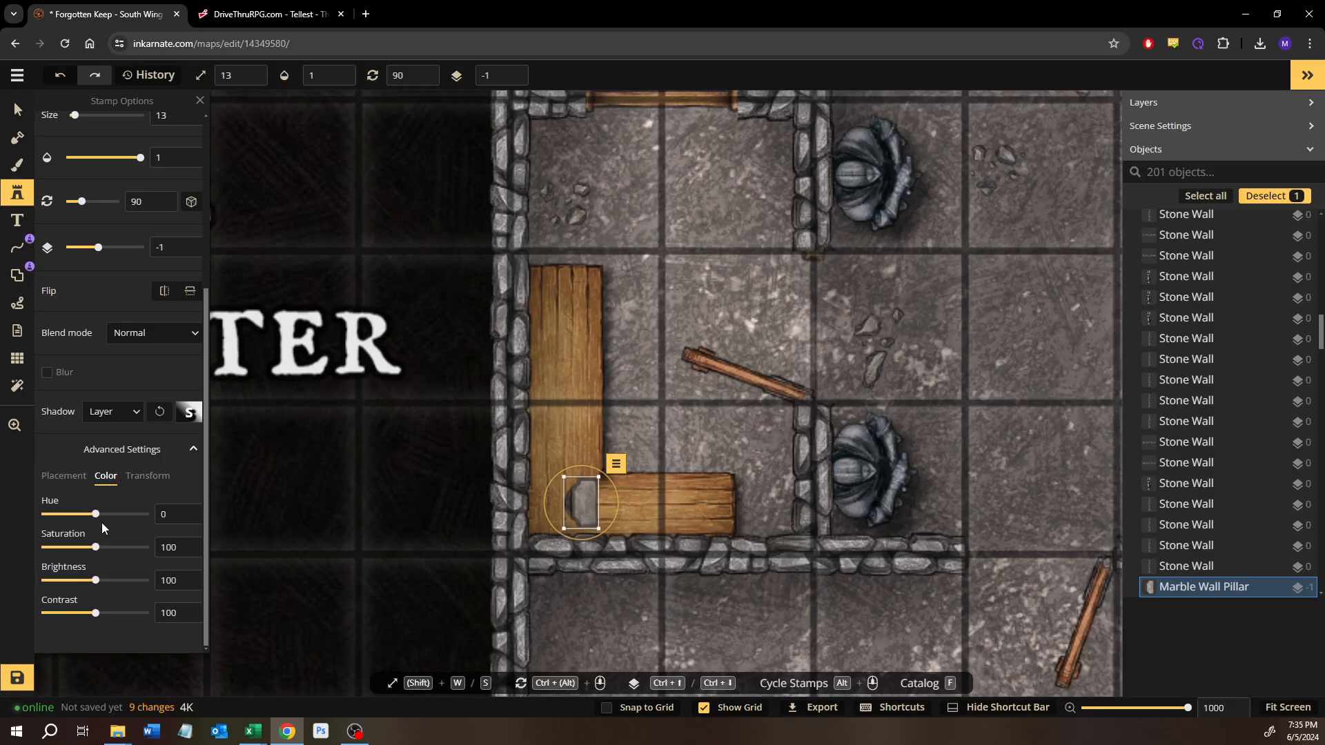
key("s")
key("s")
key("s")
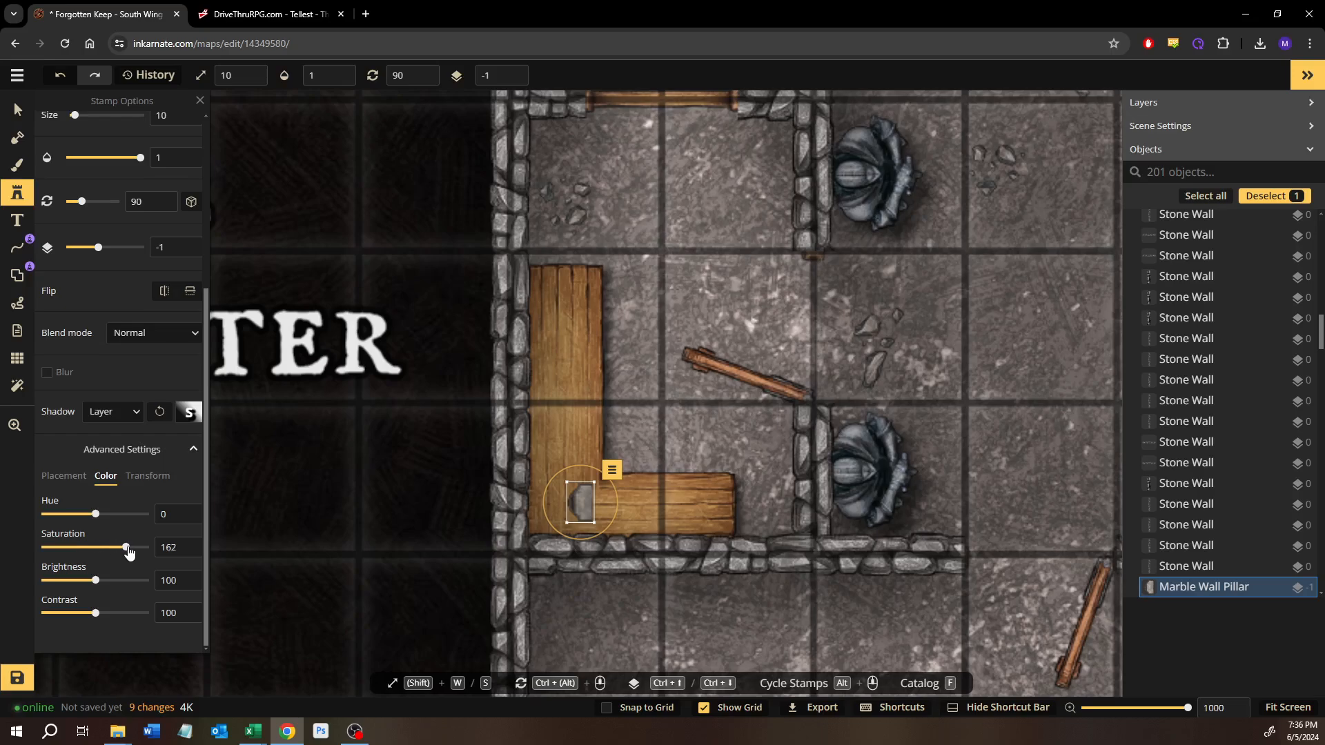
left_click(53, 552)
left_click_drag(96, 582, 112, 587)
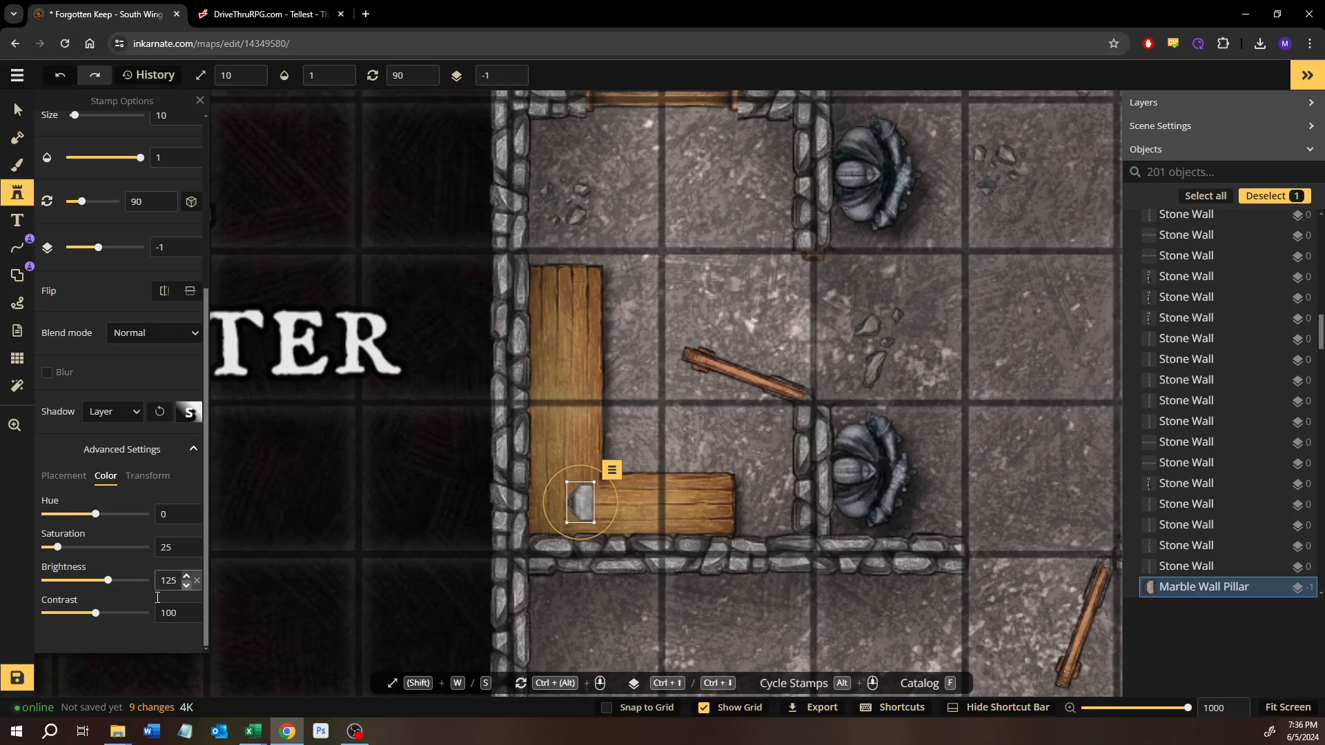
left_click_drag(96, 613, 120, 616)
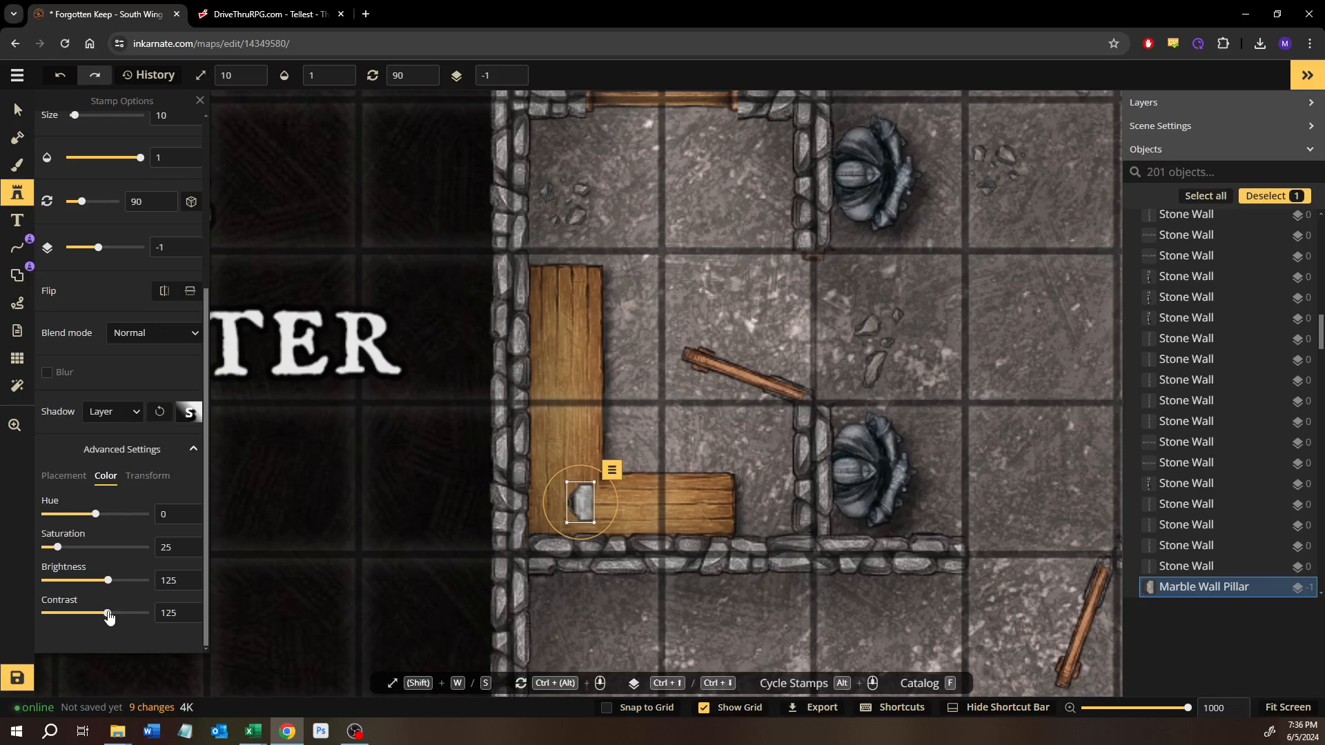
Step: Add three more Marble Wall Pillar stamps, overlapping them leftward from the first to form a row of slabs on the table corner
left_click(630, 516)
left_click_drag(630, 516, 572, 509)
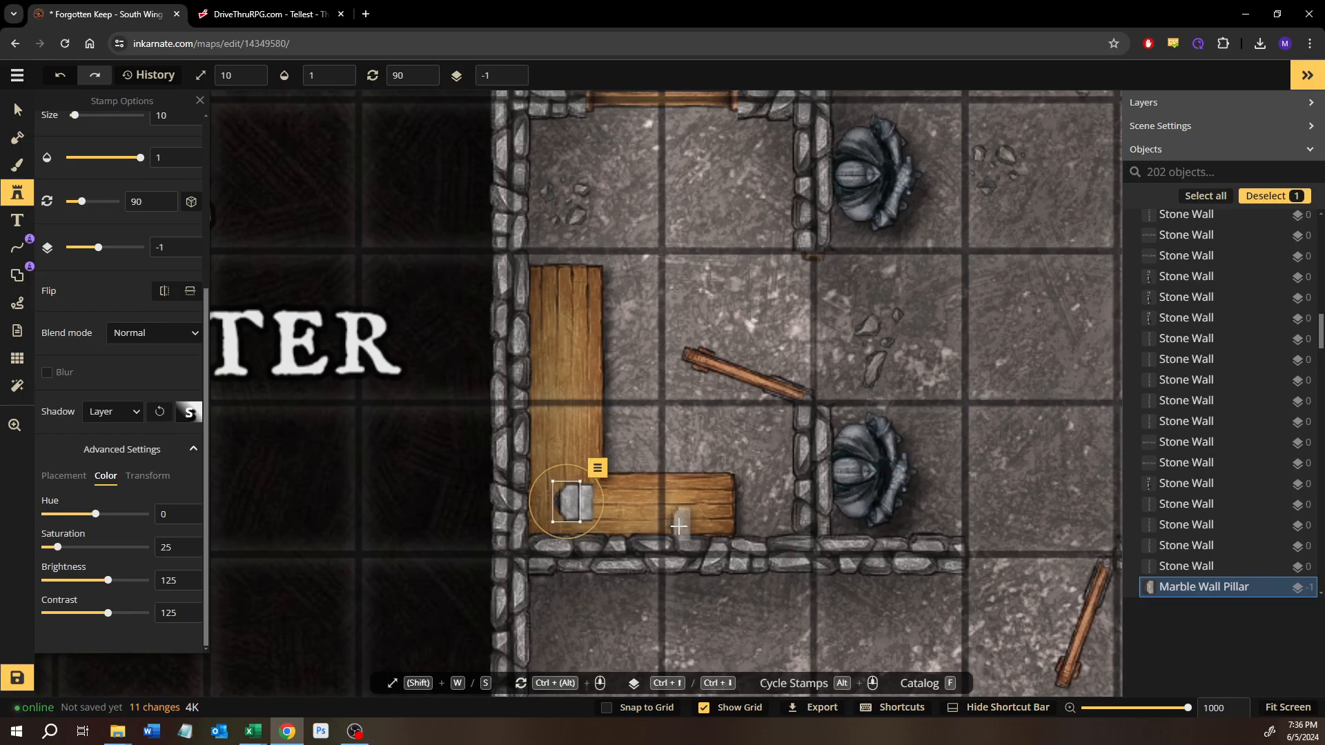
left_click(650, 502)
left_click_drag(654, 503, 553, 501)
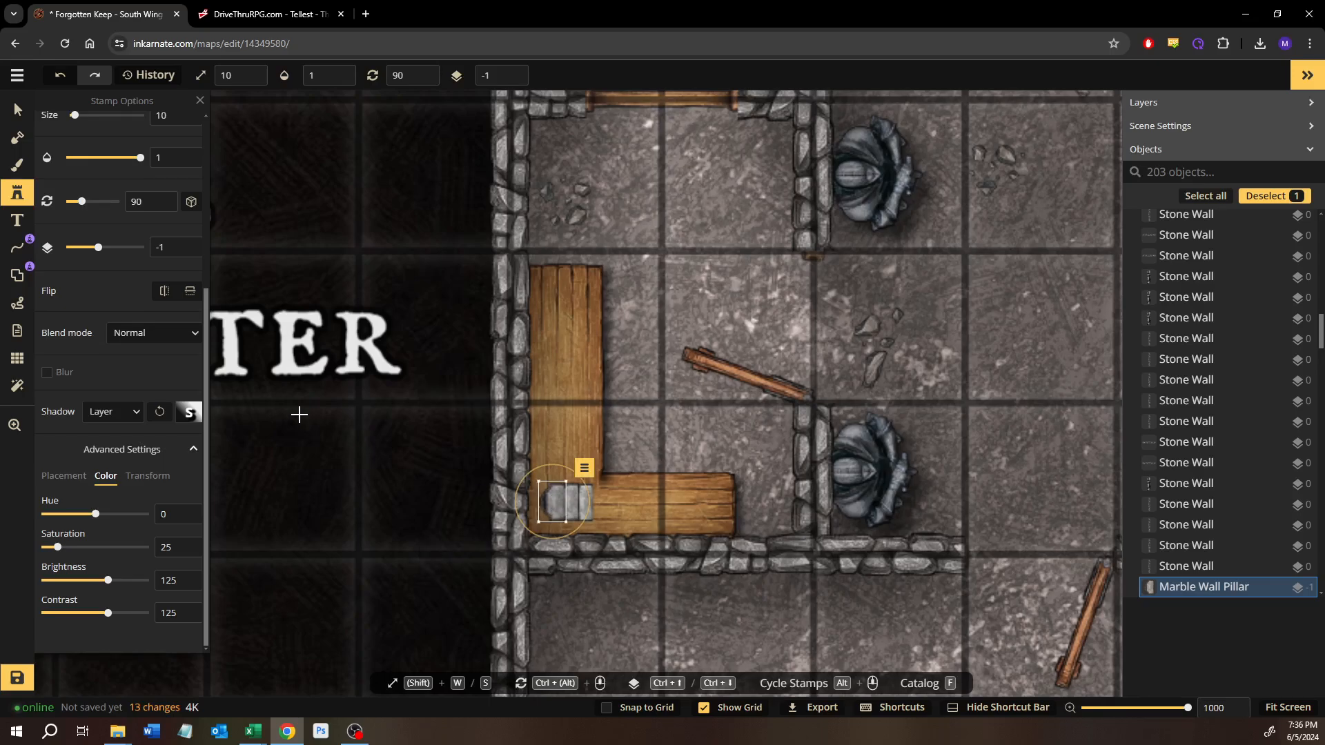
left_click(510, 502)
left_click_drag(510, 502, 538, 506)
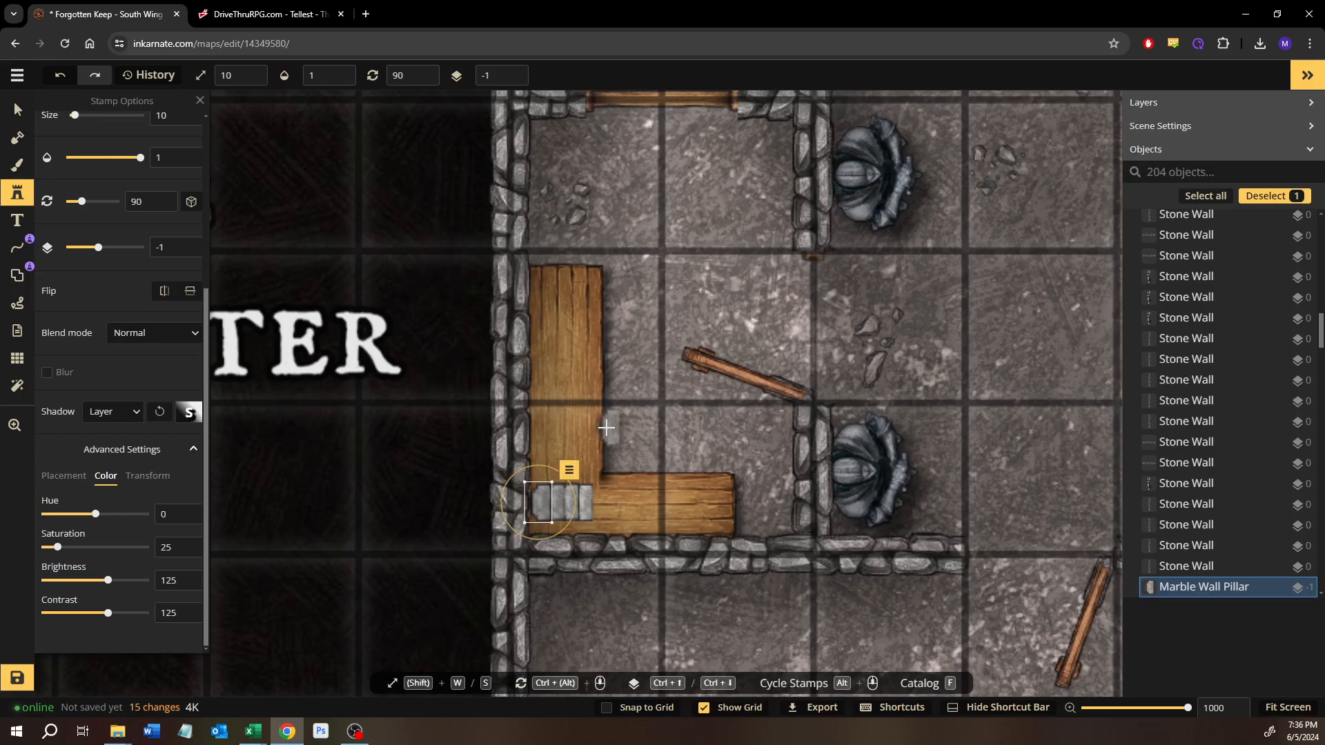
Step: Select all four Marble Wall Pillar stamps together and nudge the row slightly left and down on the table
left_click(17, 110)
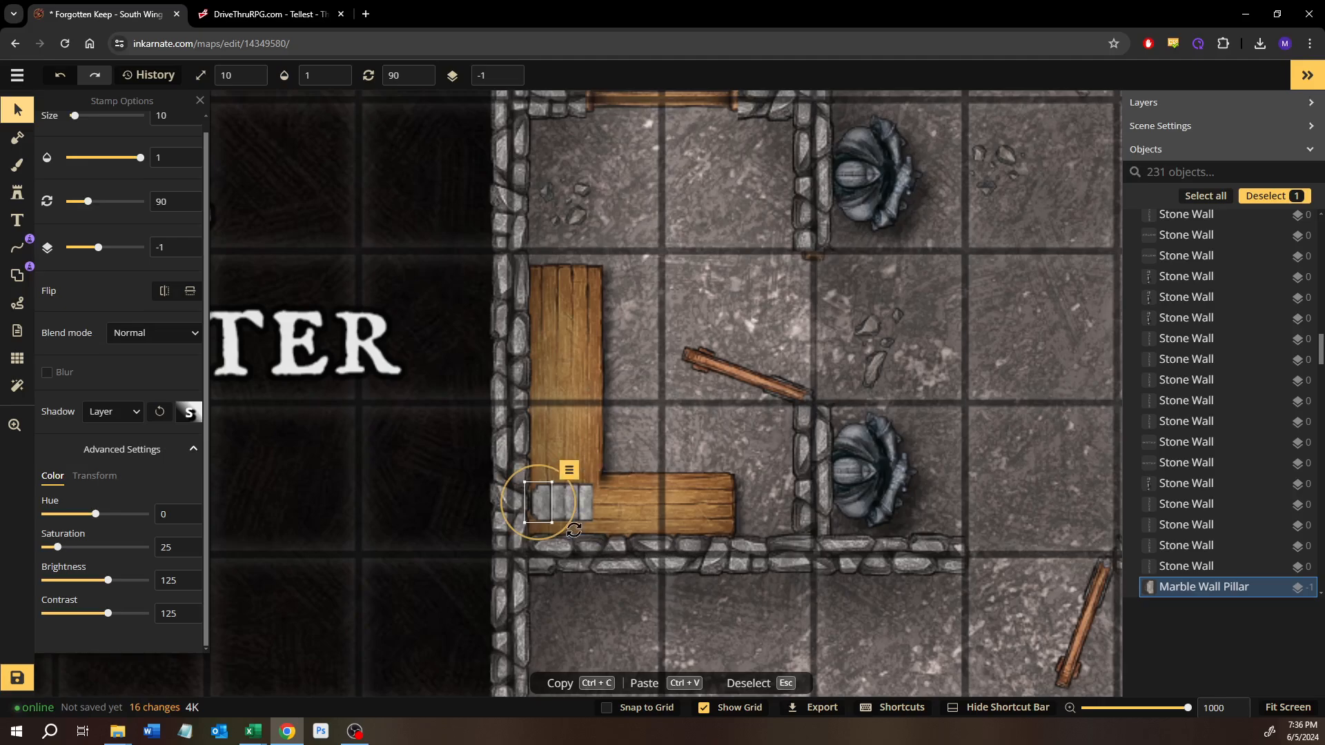
key("ctrl+c")
key("ctrl+v")
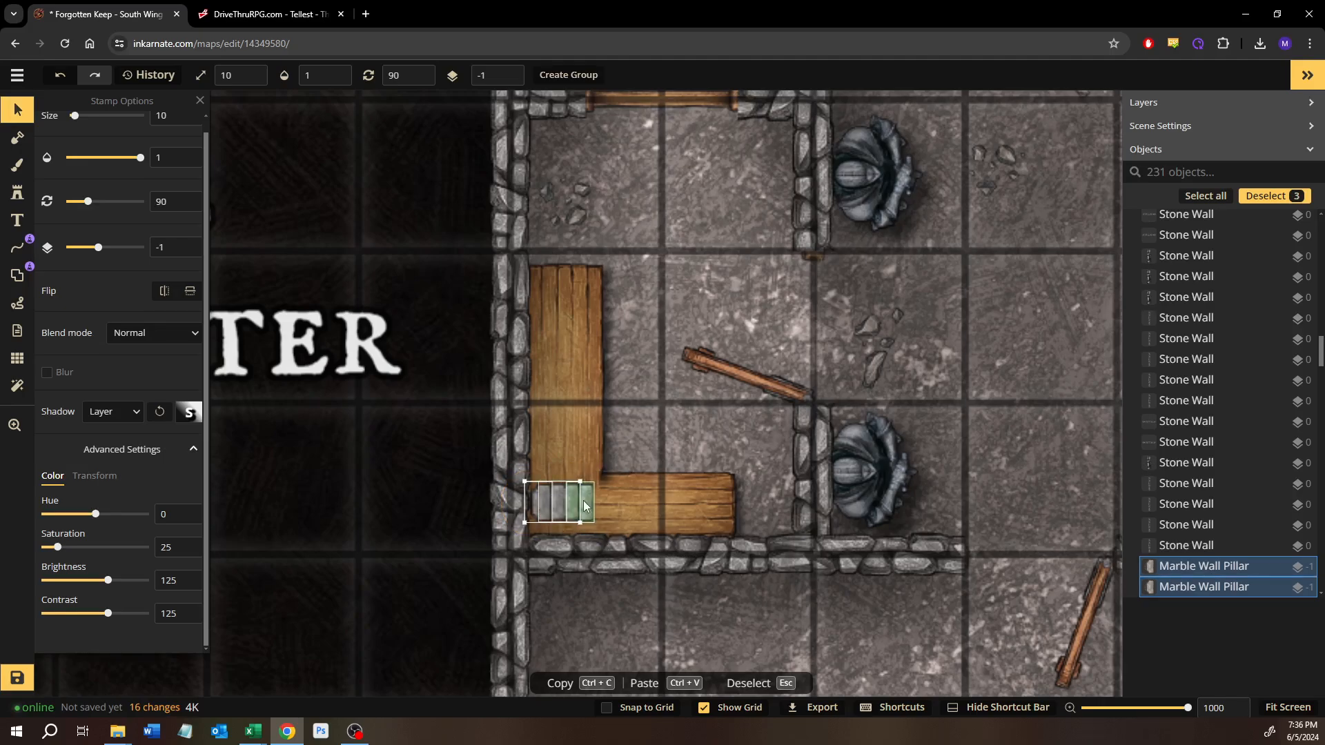
key("ctrl+v")
key("Left")
key("Left")
key("Left")
key("Left")
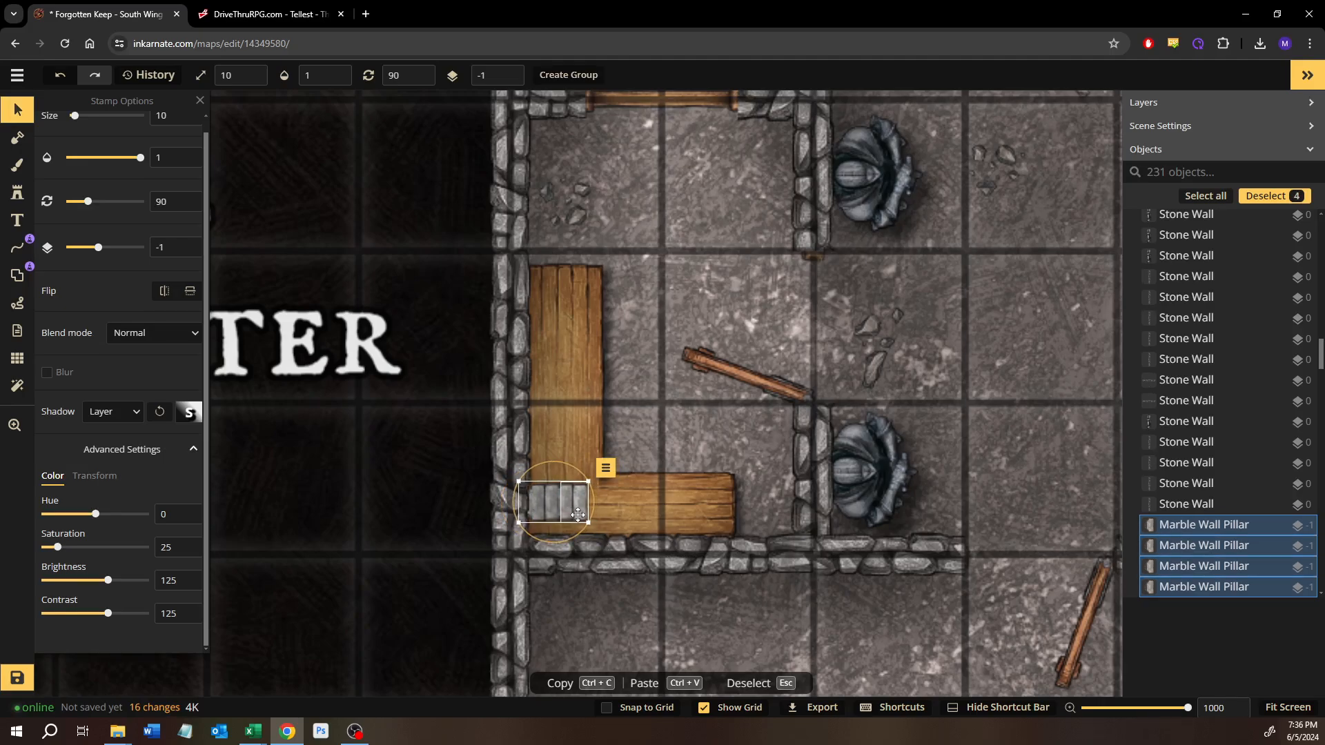
key("Down")
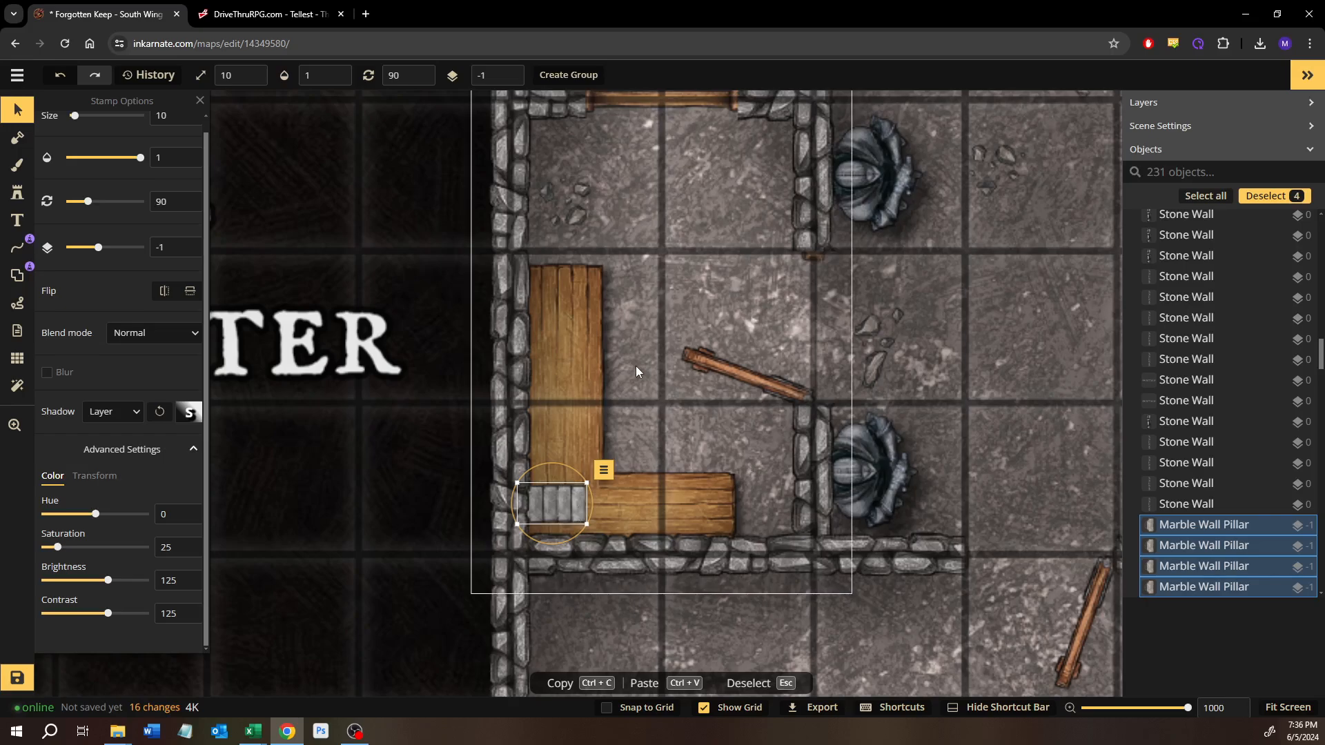
Step: Nudge individual Marble Wall Pillar stamps in the row to refine their spacing and alignment against the left wall
left_click(549, 495)
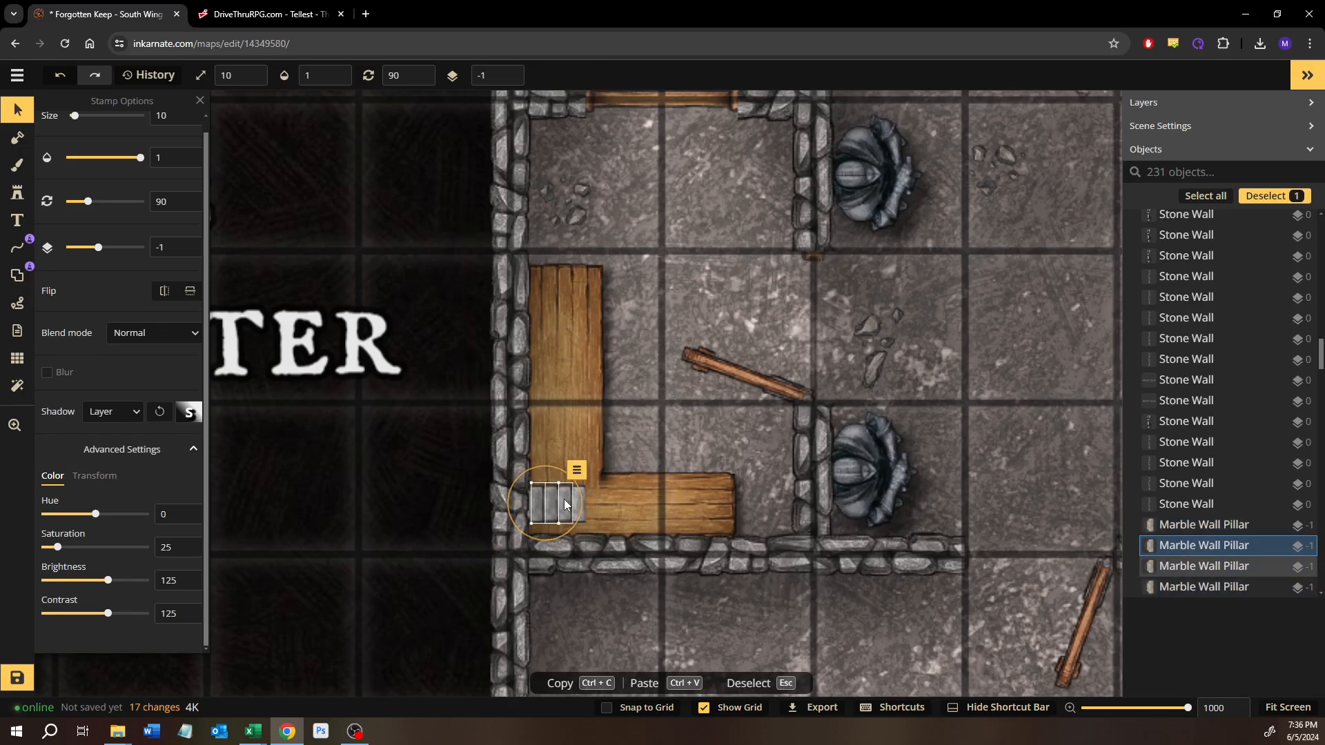
left_click(566, 504)
key("Up")
key("Up")
left_click(578, 503)
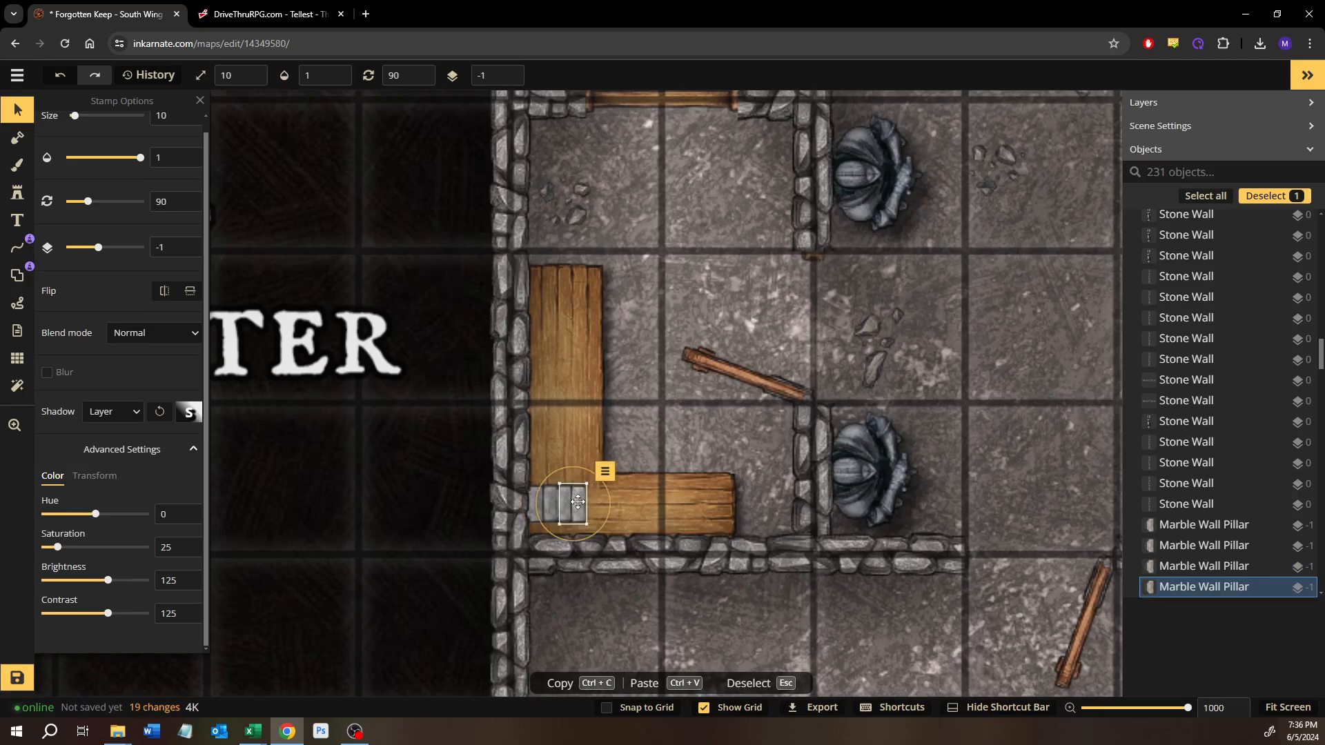
left_click(649, 414)
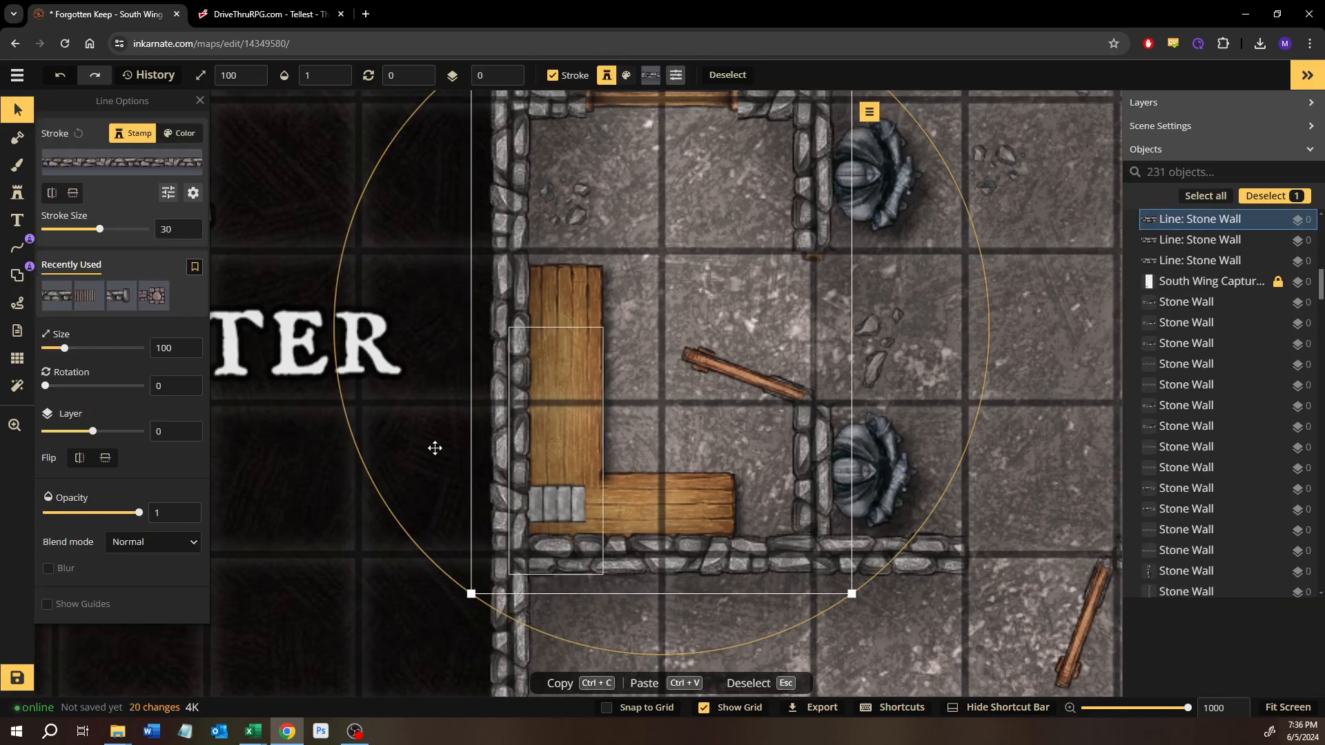
left_click(570, 505)
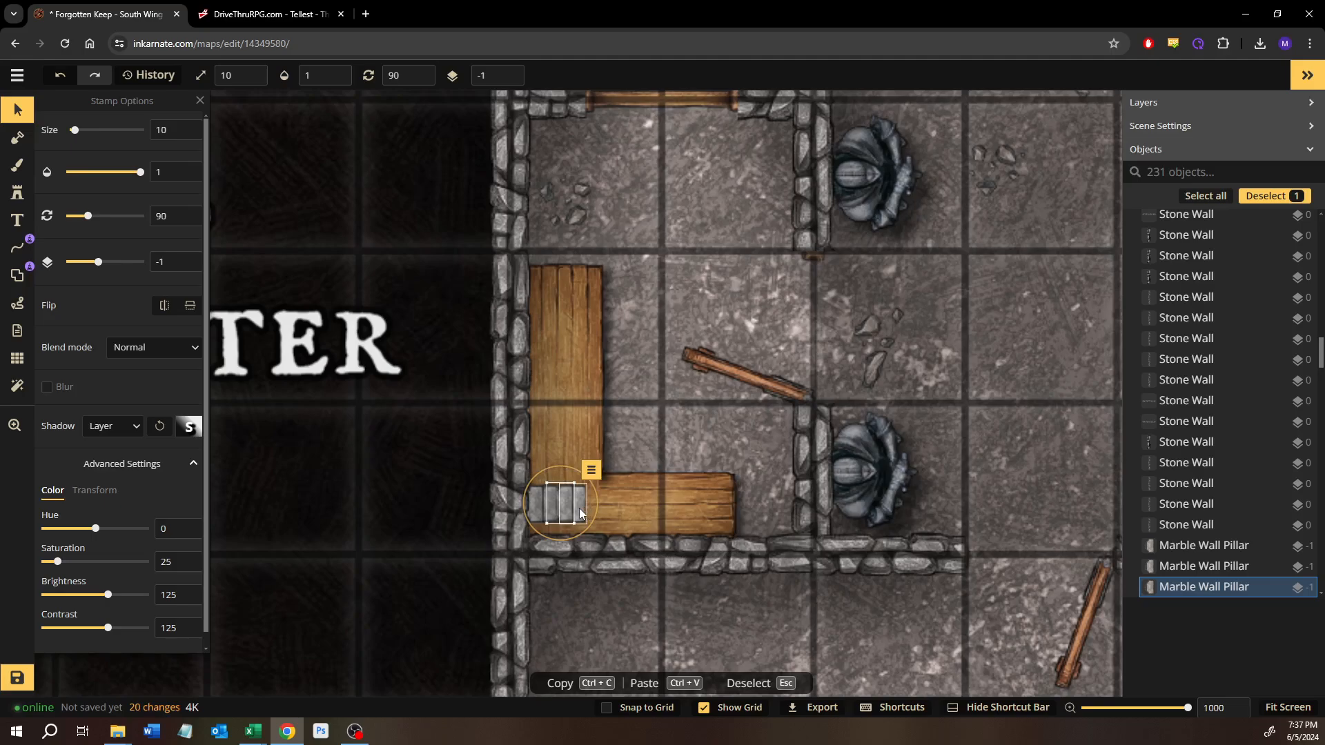
key("Left")
key("ctrl+c")
key("ctrl+v")
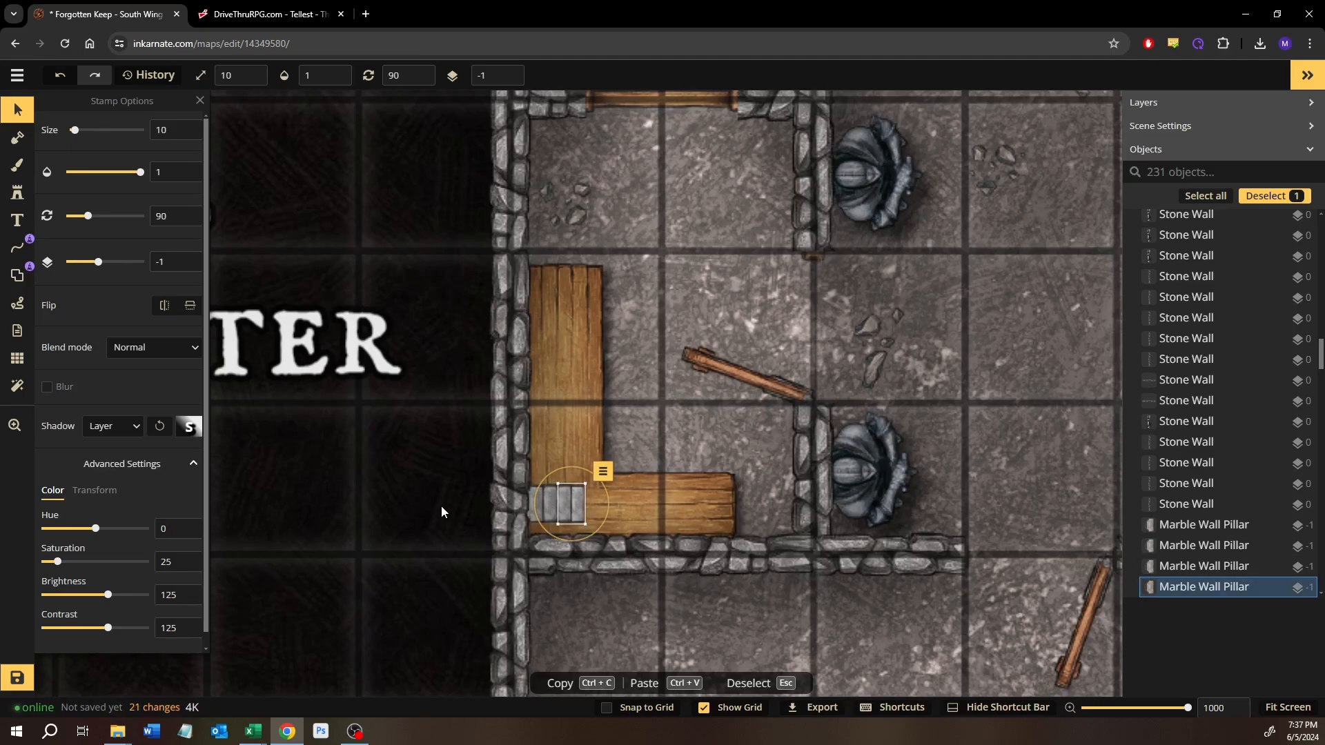
Step: Slide the remaining Marble Wall Pillar stamps left so the four-slab row sits flush against the room's west wall
mouse_move(543, 508)
left_mouse_down()
mouse_move(541, 490)
mouse_move(568, 500)
left_mouse_up()
left_click(533, 509)
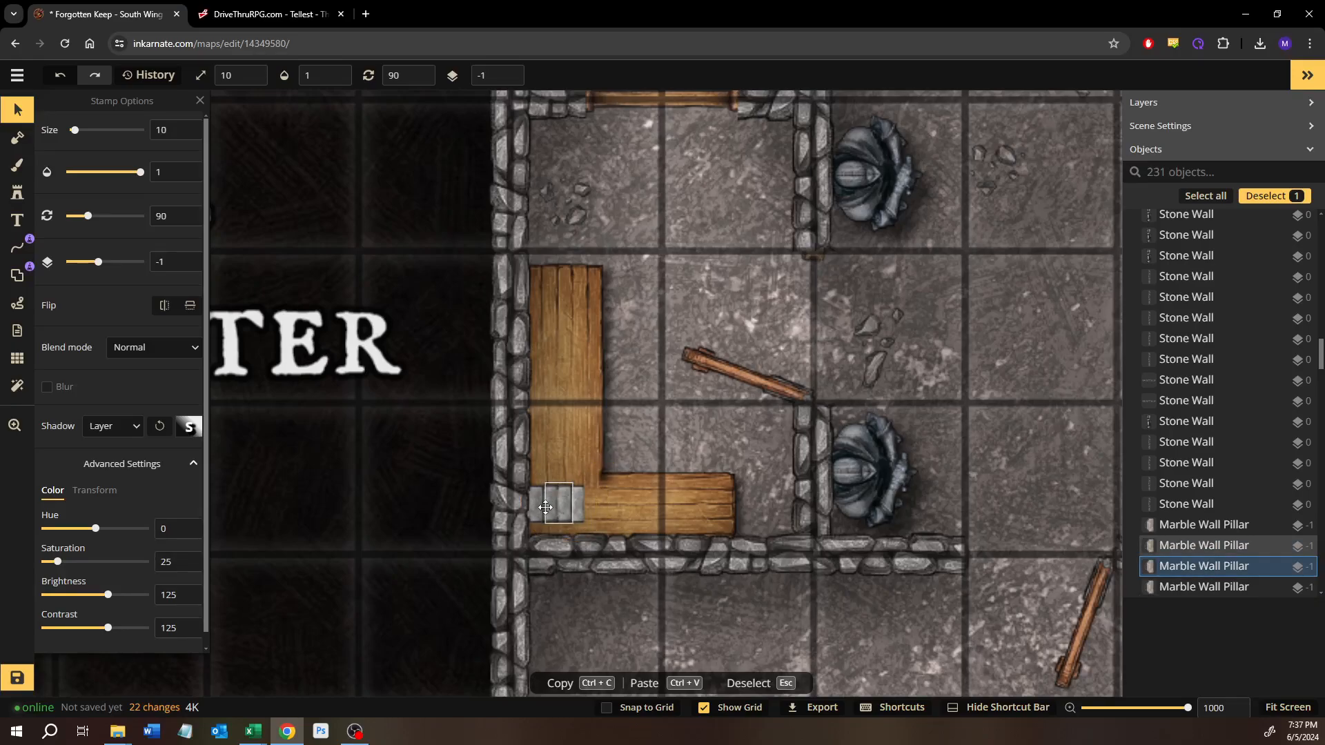
left_click(532, 509)
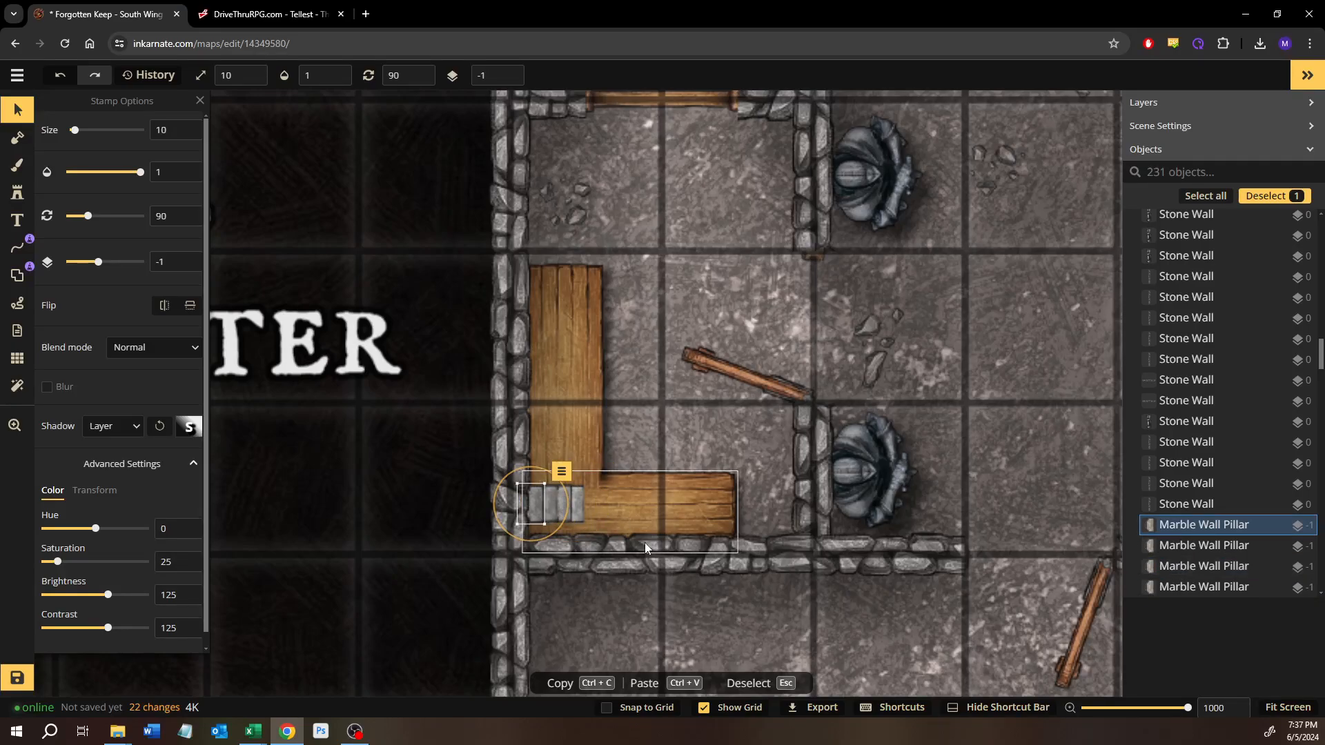
Step: Select all four Marble Wall Pillar stamps, copy them, and place the duplicate row directly above the original on the table
left_click(576, 506)
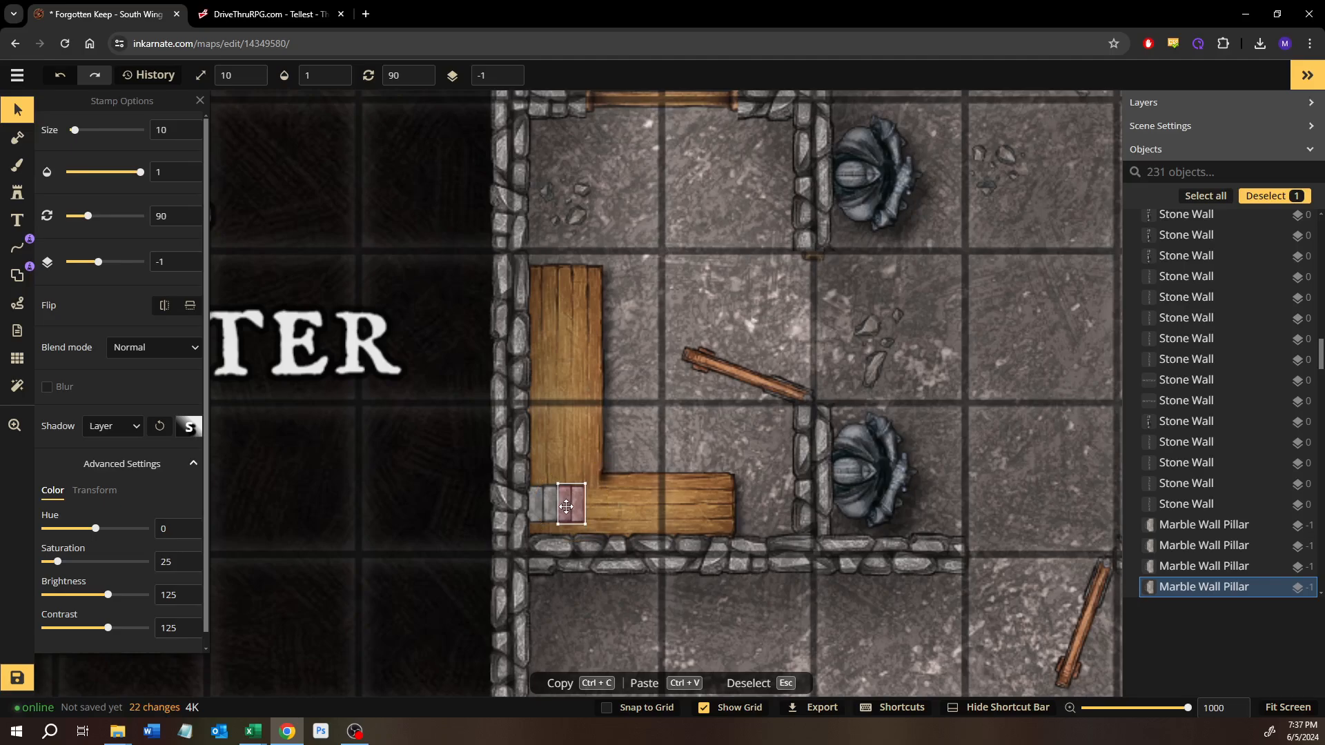
left_click(557, 508, "shift")
left_click(541, 508, "shift")
left_click(533, 507, "shift")
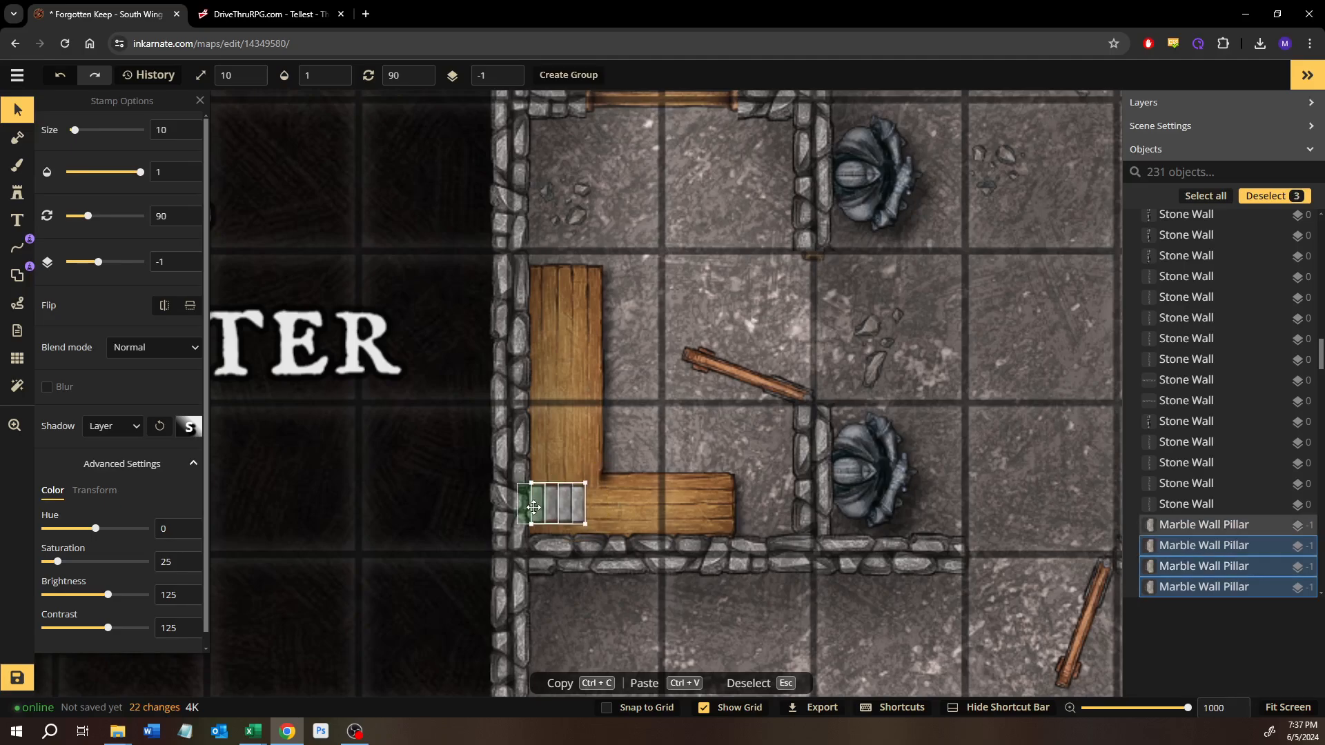
key("ctrl+c")
key("ctrl+v")
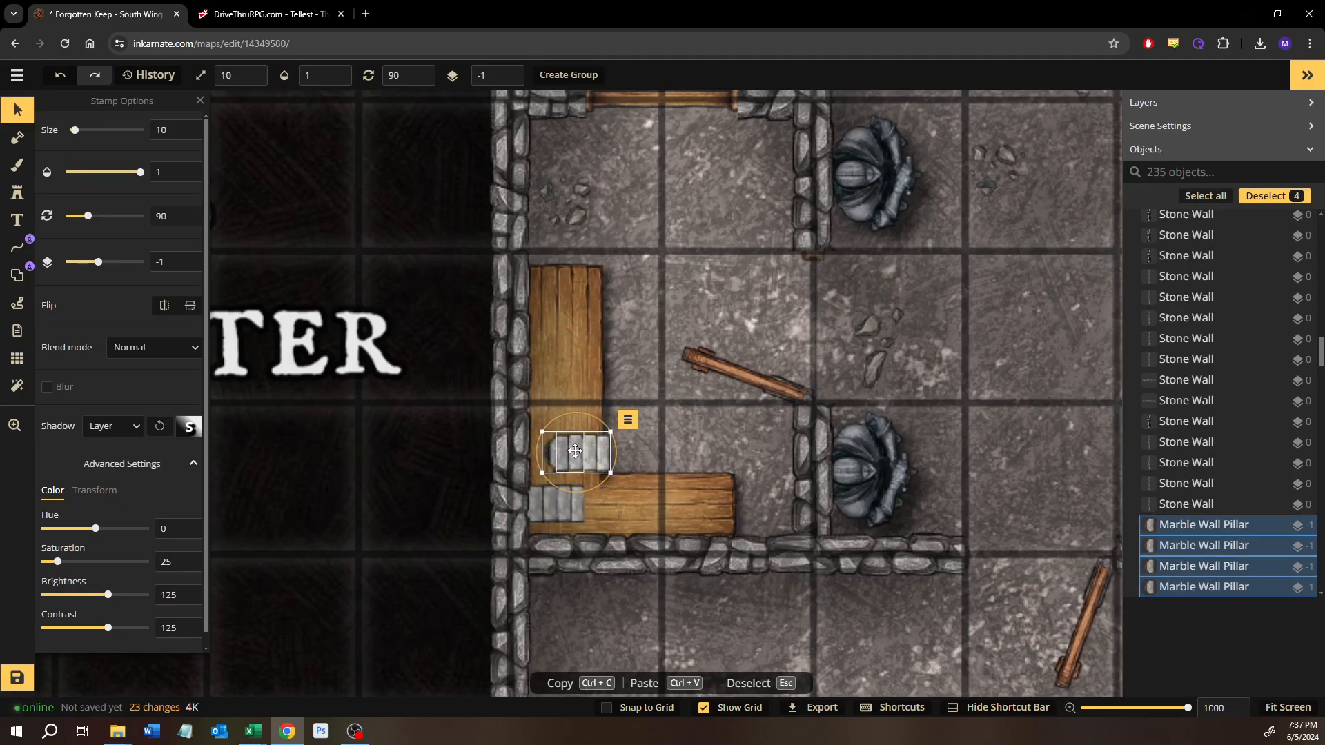
left_click_drag(578, 451, 550, 466)
Step: Paste three more rows of four marble slabs, stacking each directly above the previous one along the vertical table
key("ctrl+v")
left_click_drag(568, 413, 559, 431)
key("ctrl+v")
left_click_drag(556, 366, 536, 386)
key("ctrl+v")
left_click_drag(568, 337, 549, 361)
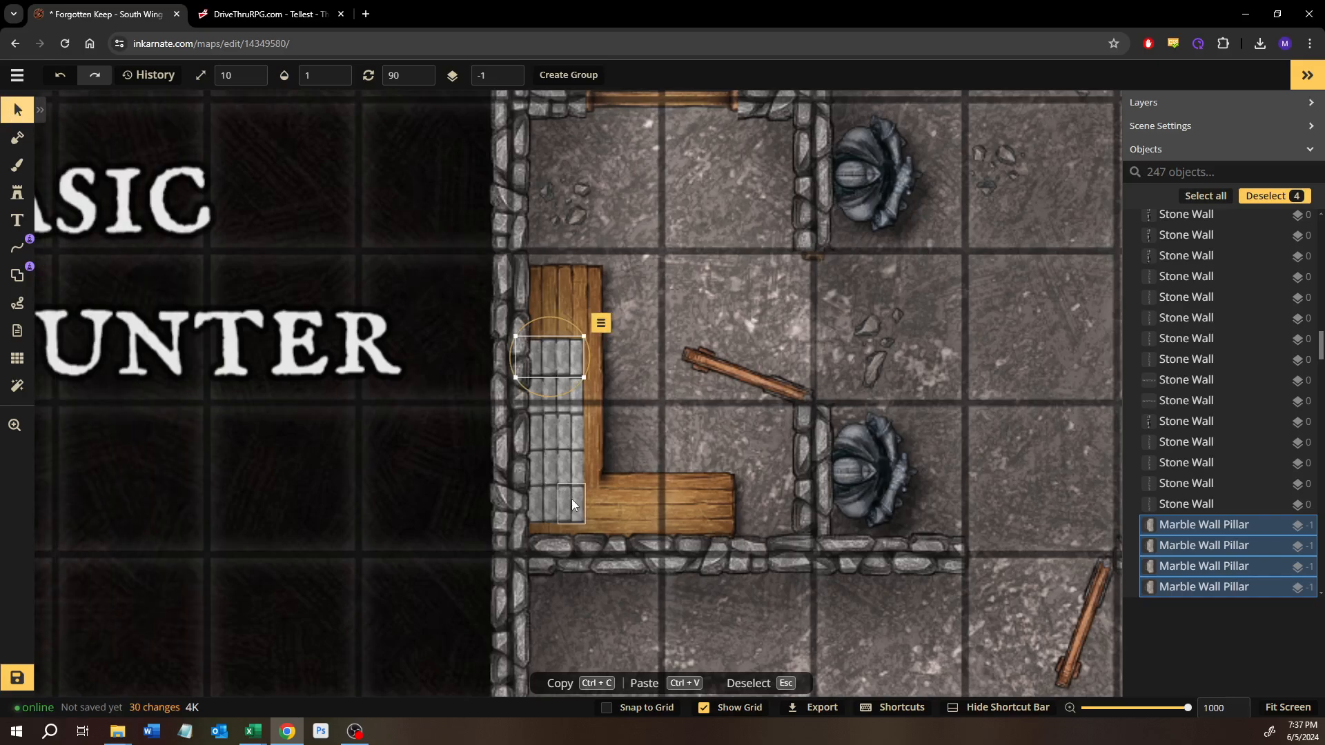
Step: Select all stamps matching the marble slab and move the whole stack up to the vertical table's upper end
left_click_drag(436, 367, 577, 491)
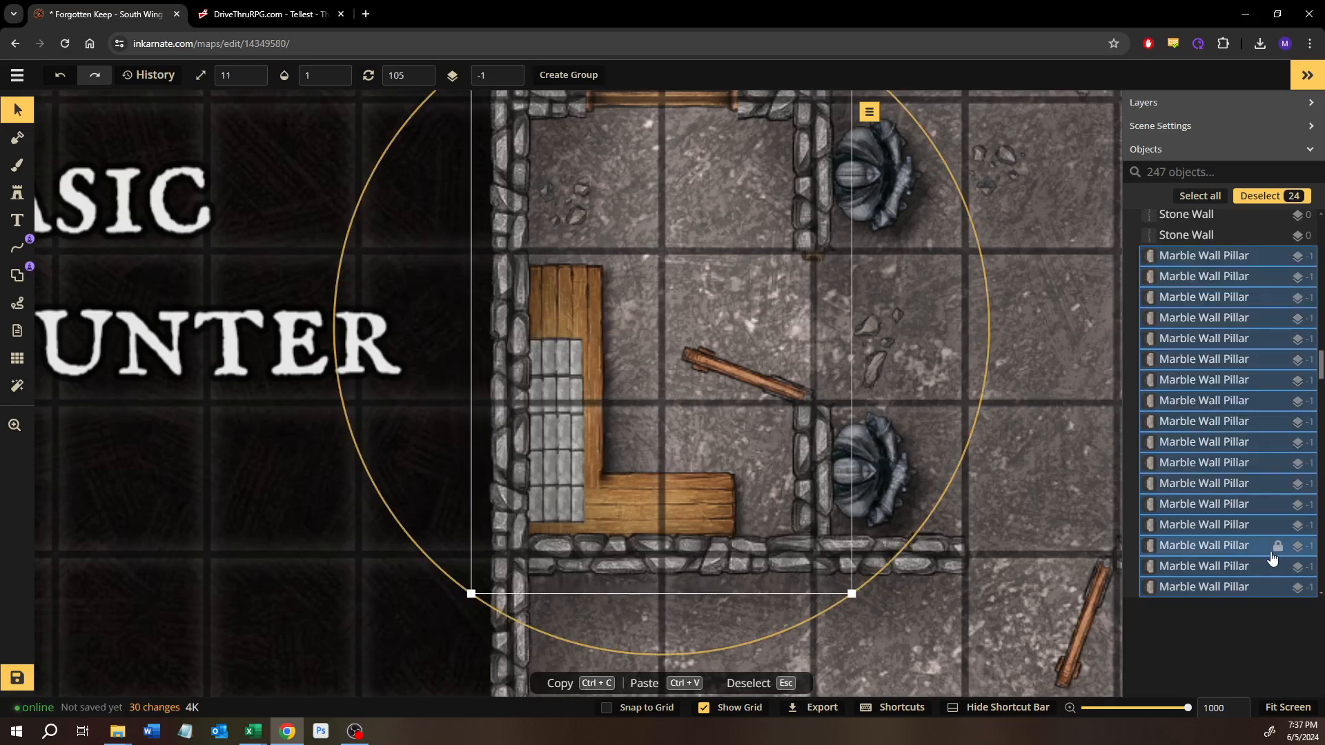
left_click(1209, 527)
left_click(576, 433)
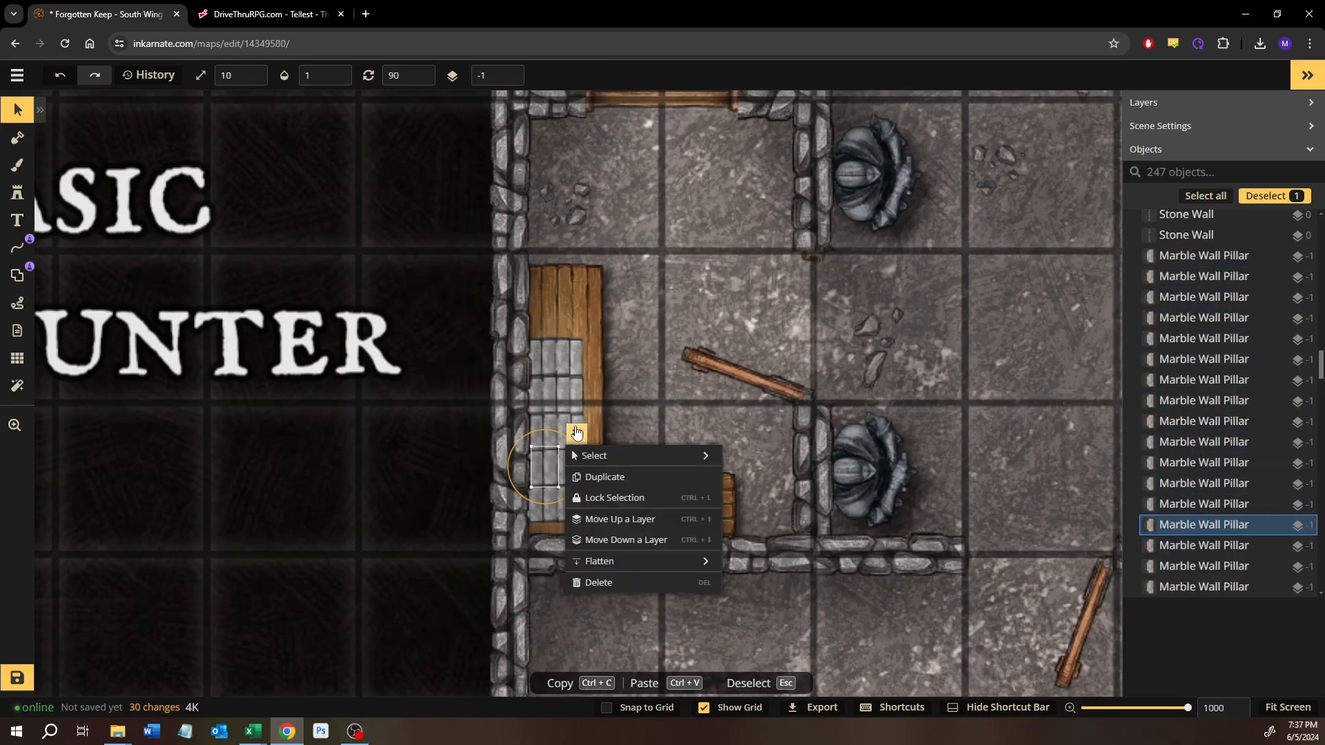
mouse_move(621, 455)
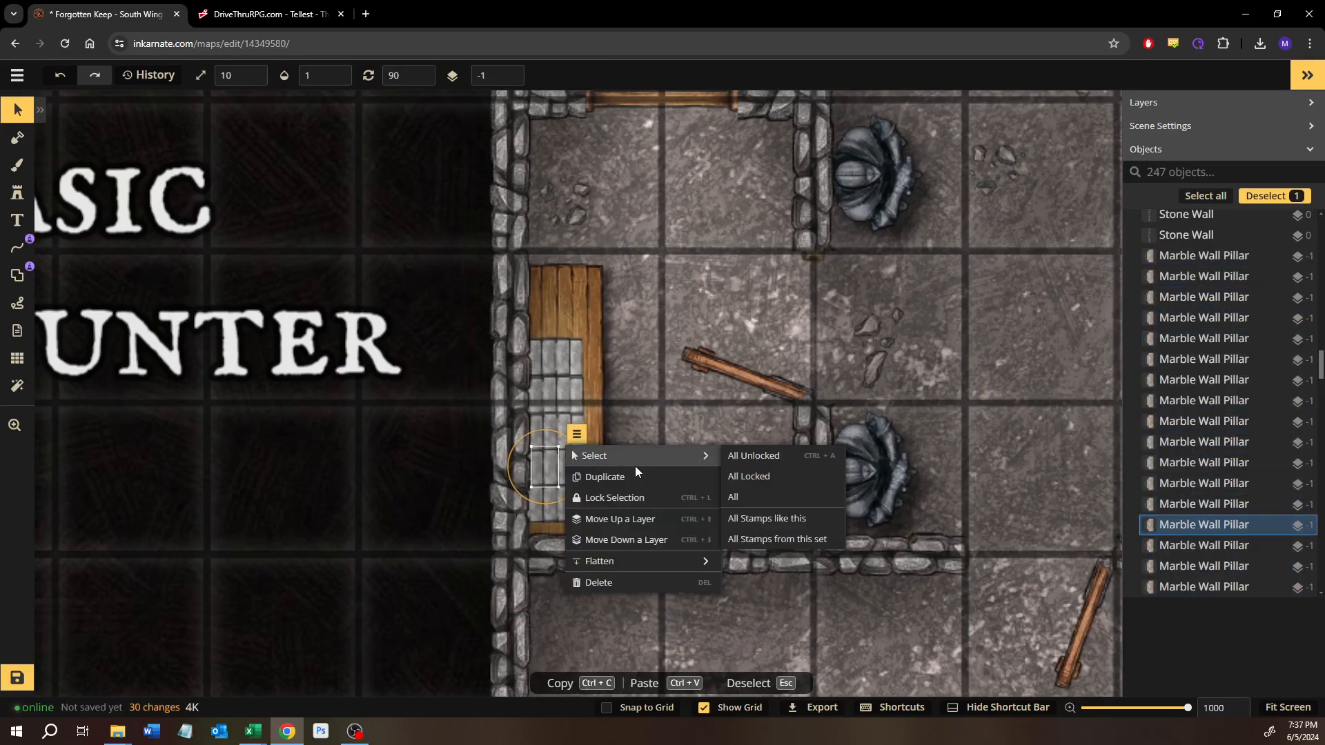
left_click(768, 524)
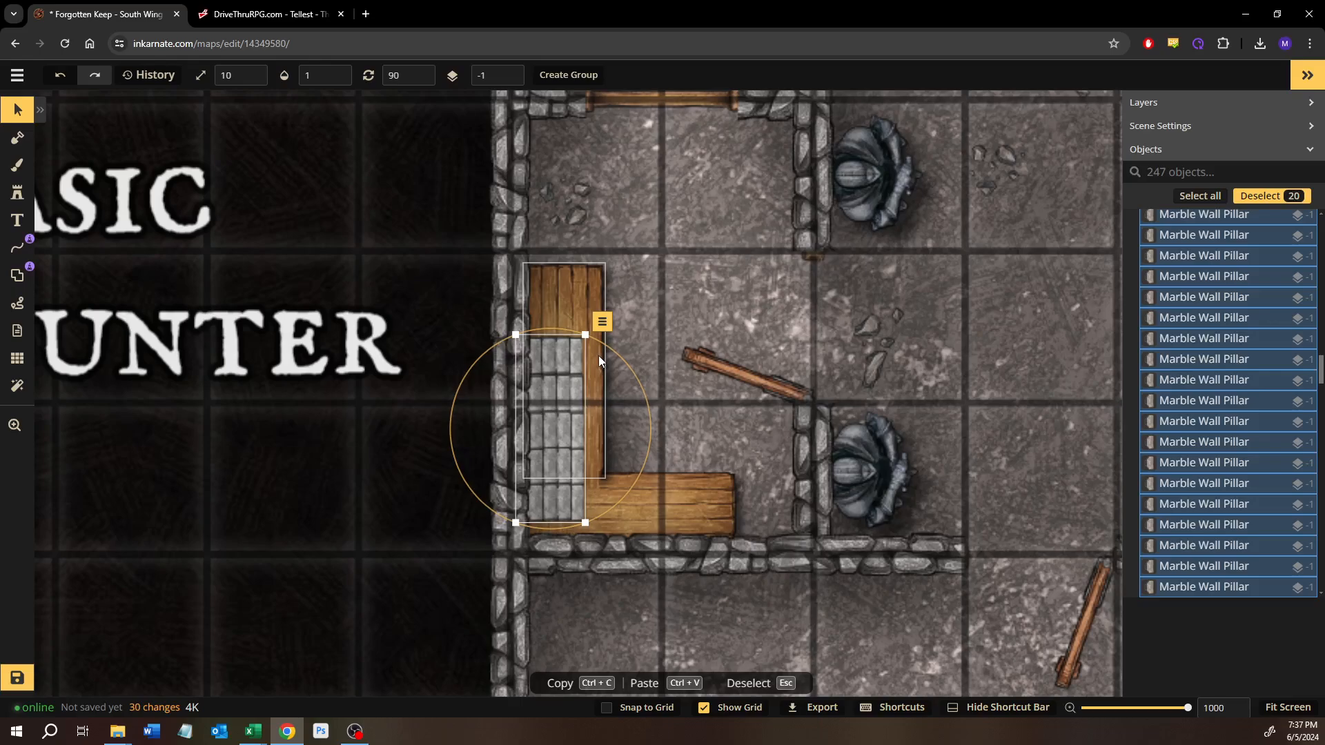
key("Up")
key("Up")
key("Up")
key("Up")
key("Up")
key("Up")
key("Up")
key("Up")
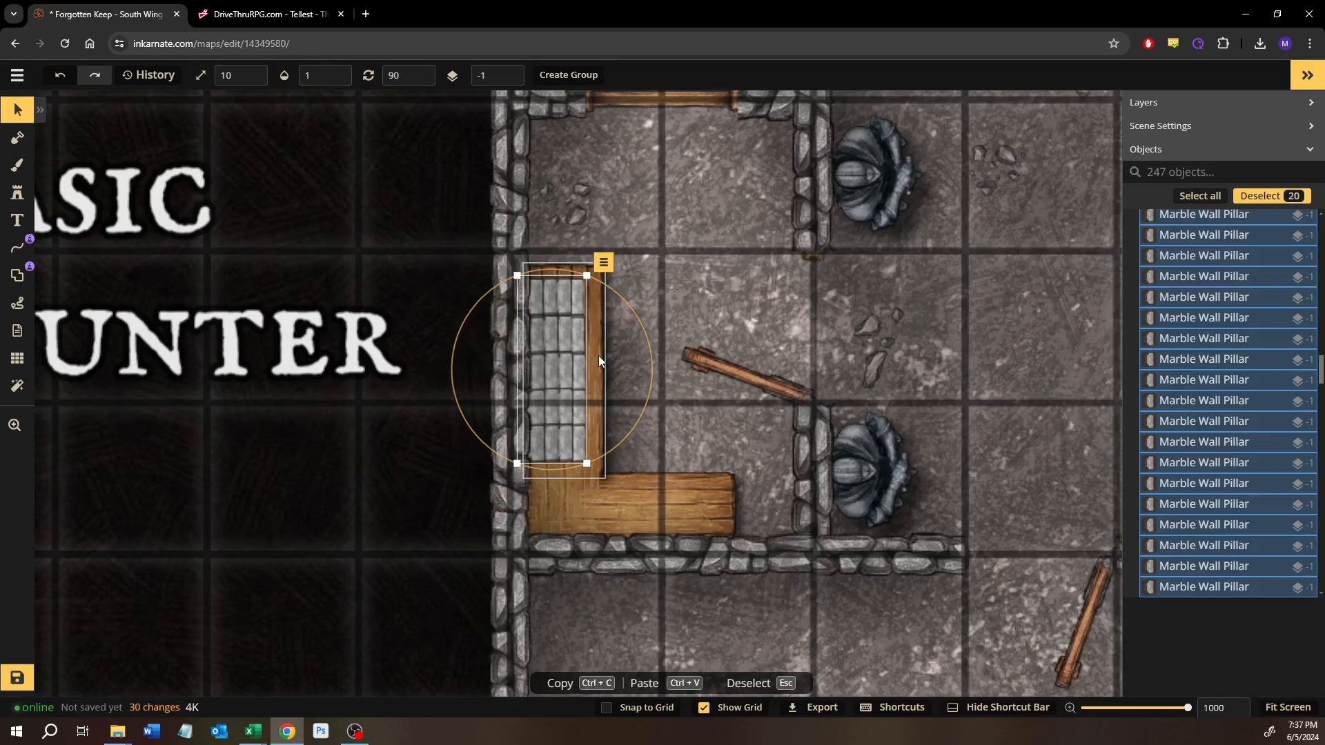
left_click(675, 283)
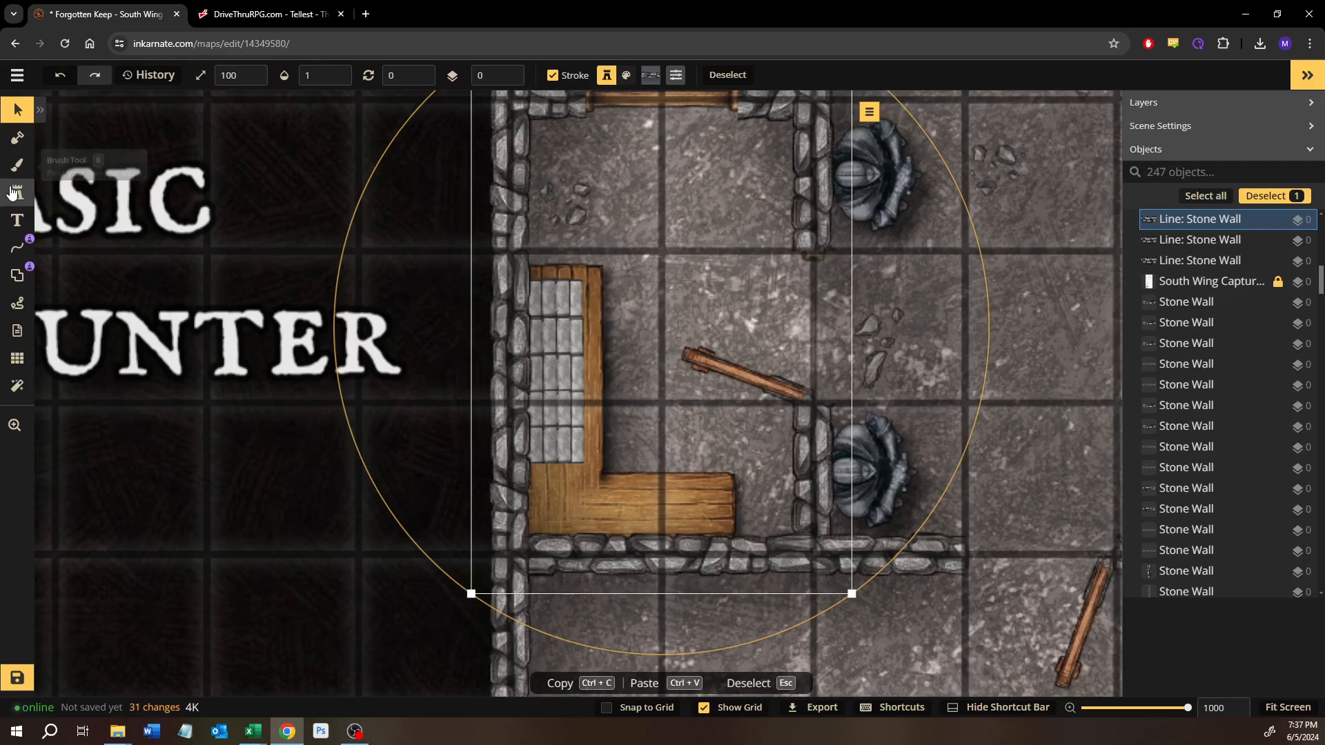
Step: Open the stamp catalog and expand the variants of the current marble pillar stamp
left_click(12, 193)
left_click(77, 215)
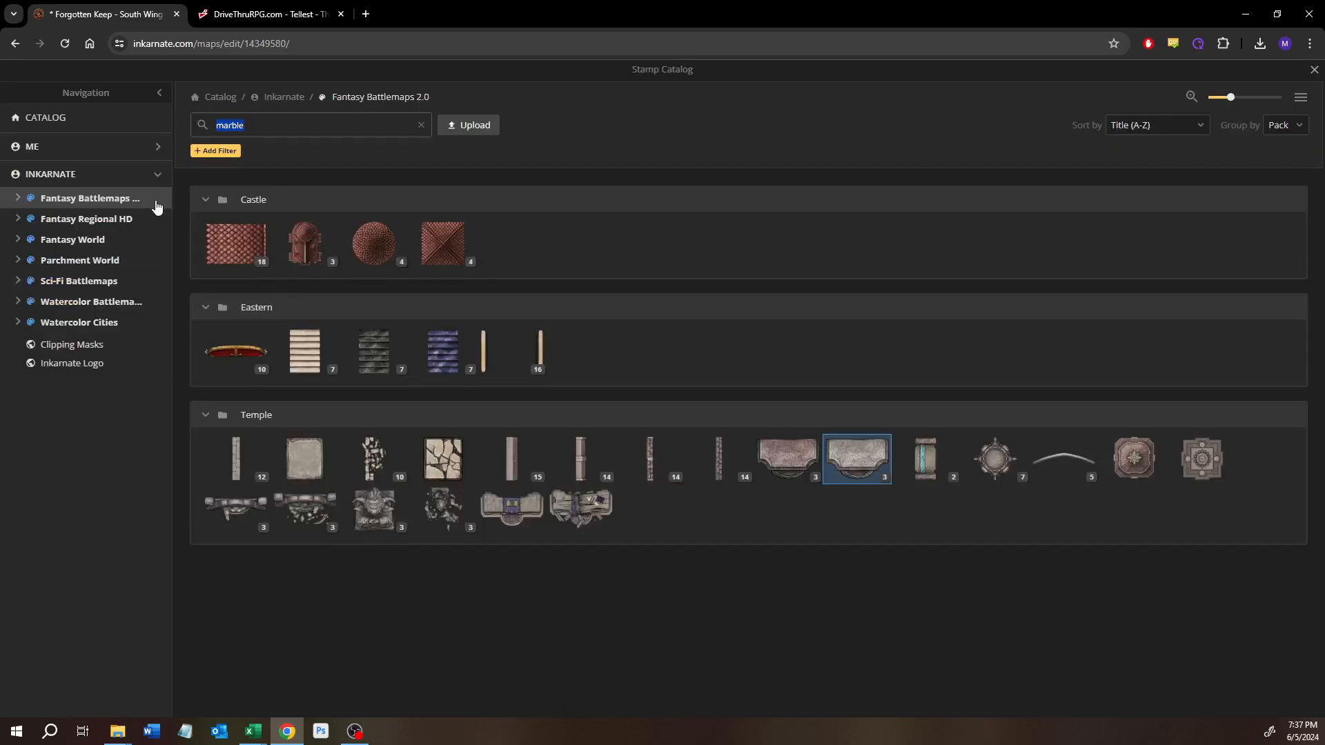
left_click(1315, 71)
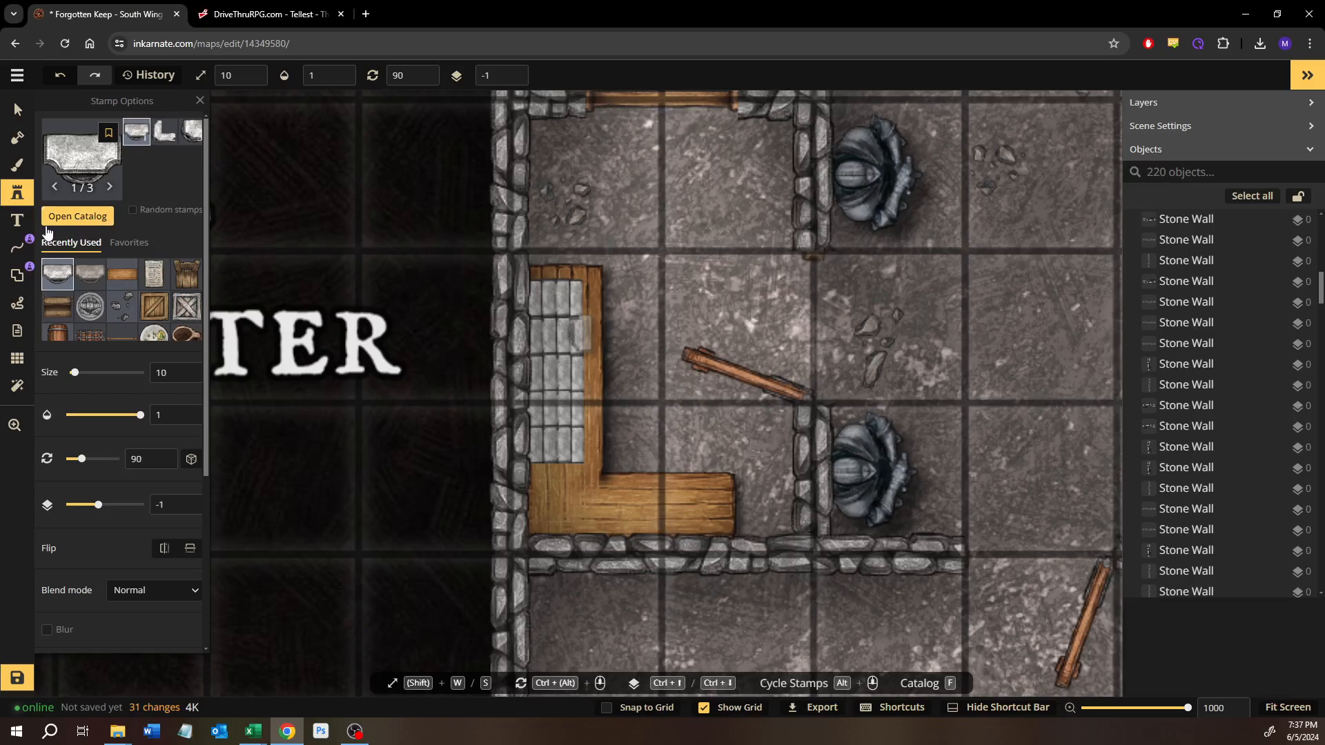
left_click(76, 218)
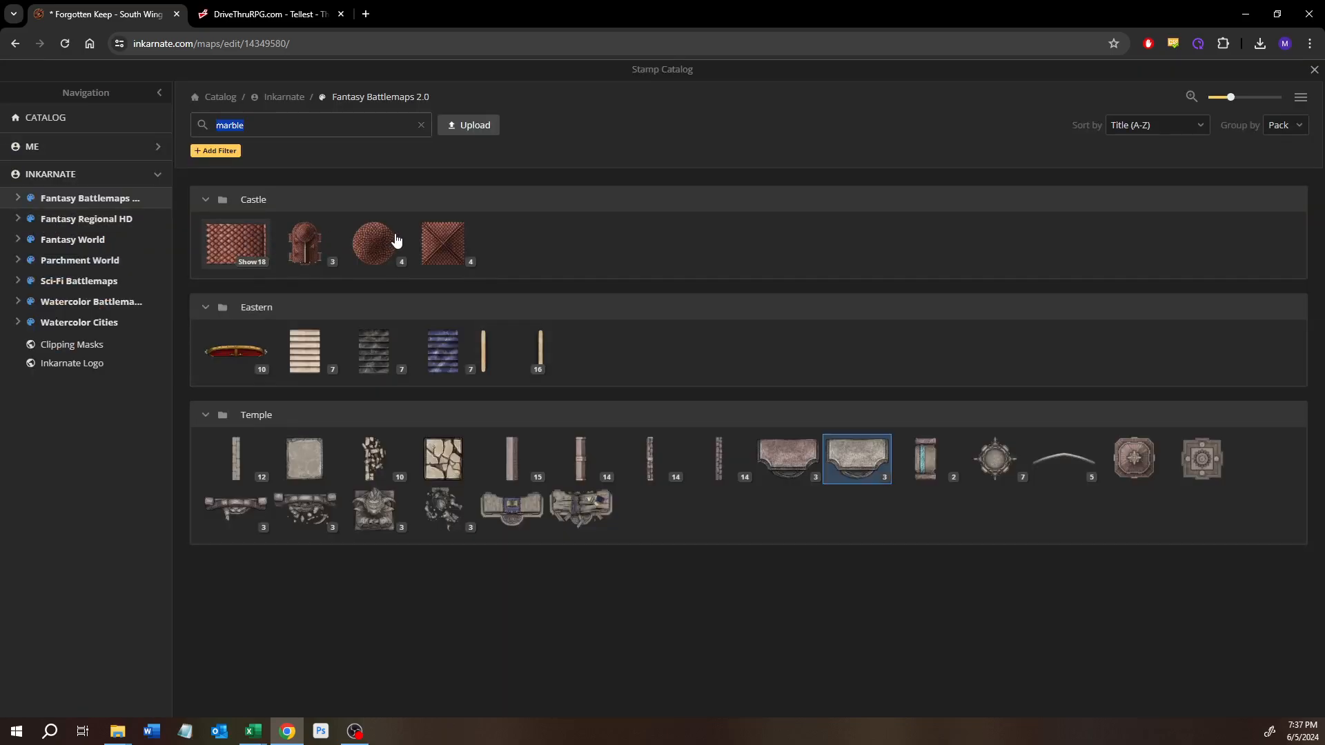
left_click(872, 477)
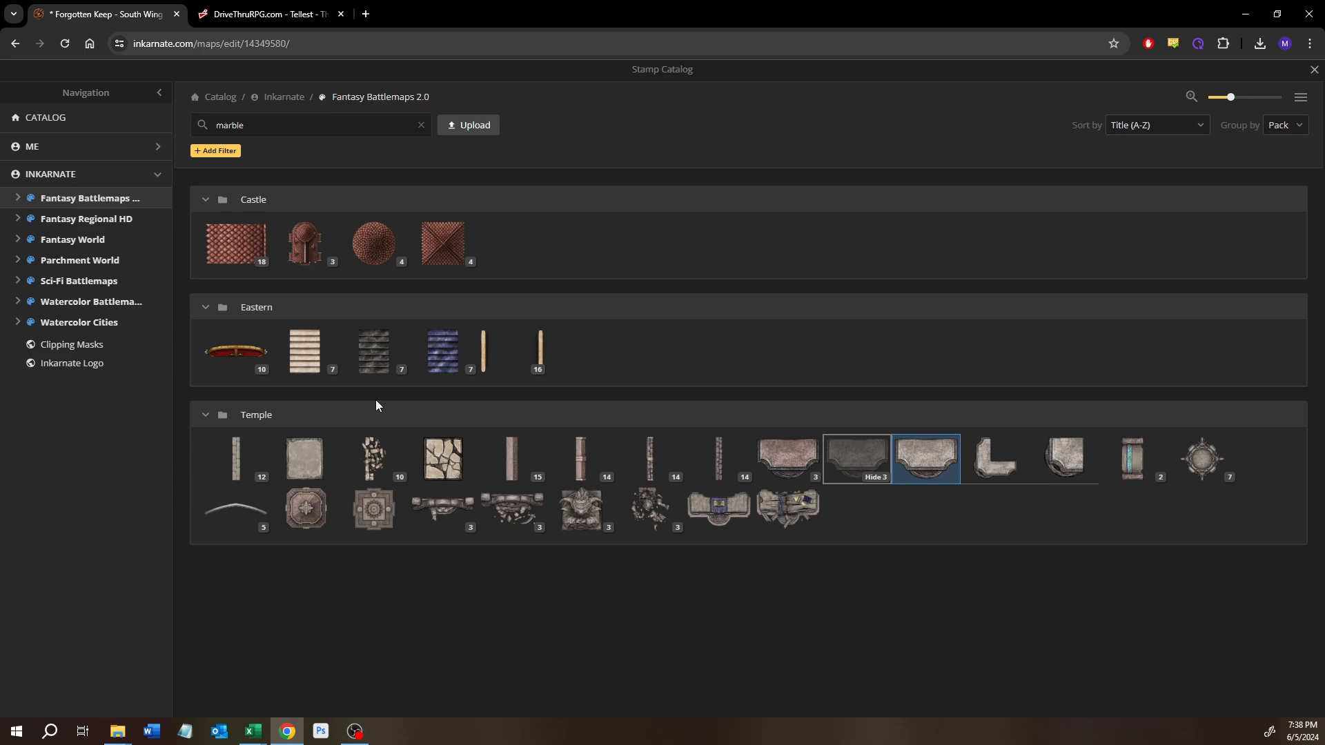
Step: Clear the marble search and browse the Fantasy Battlemaps 2.0 stamp packs from Camp through Farmstead
left_click(421, 128)
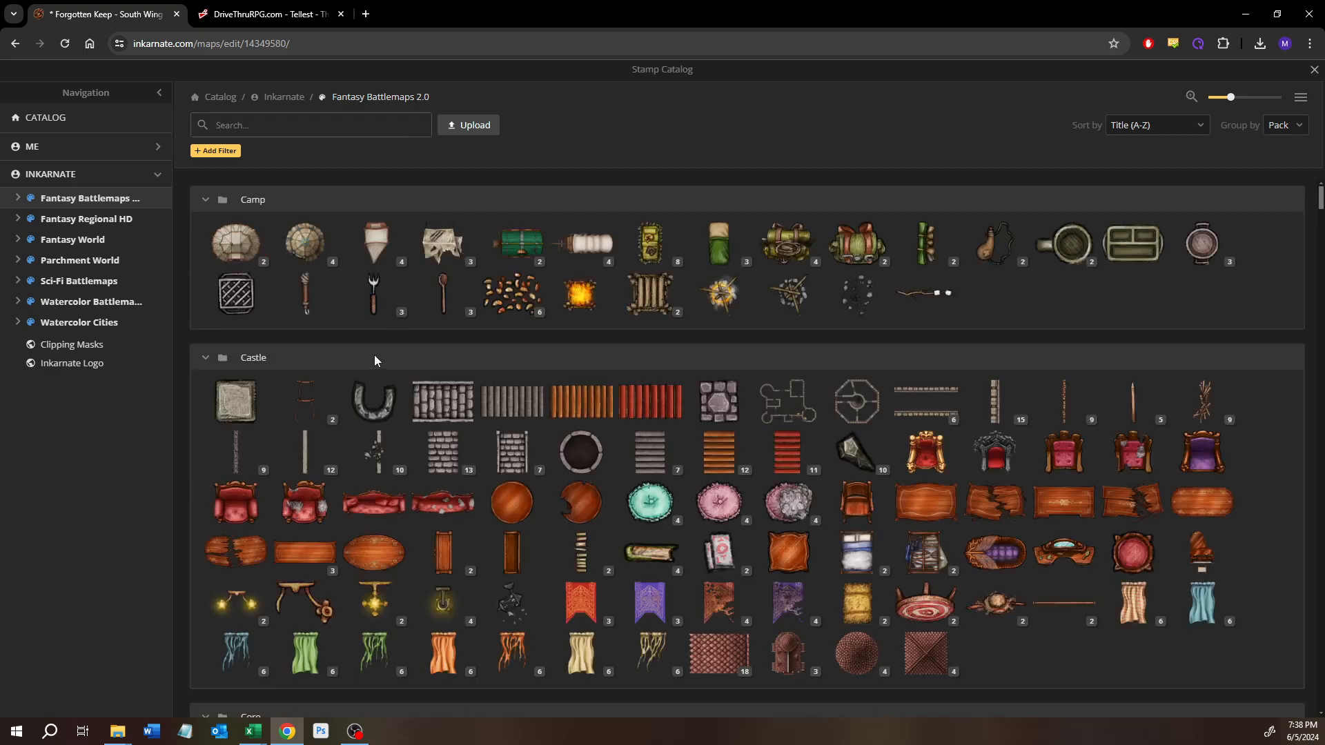
scroll(508, 545, "down", 1)
scroll(509, 544, "down", 3)
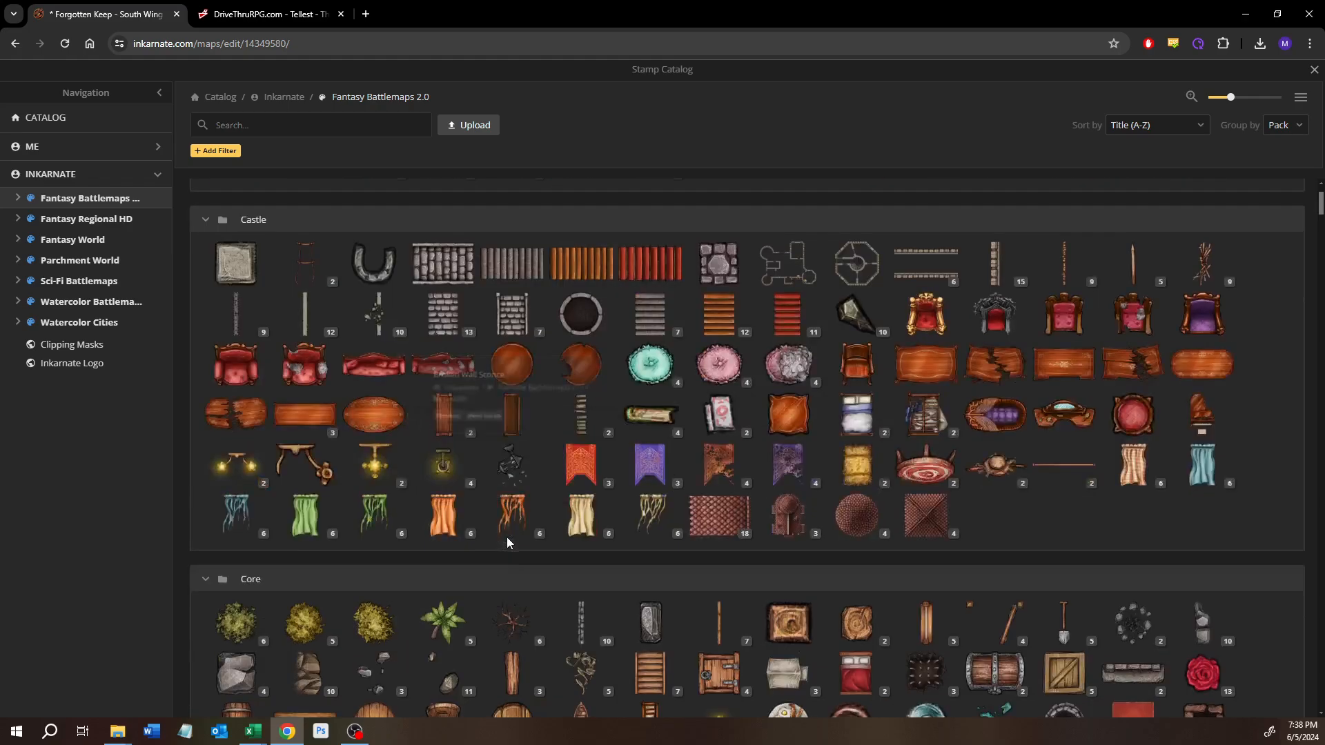
scroll(508, 542, "down", 3)
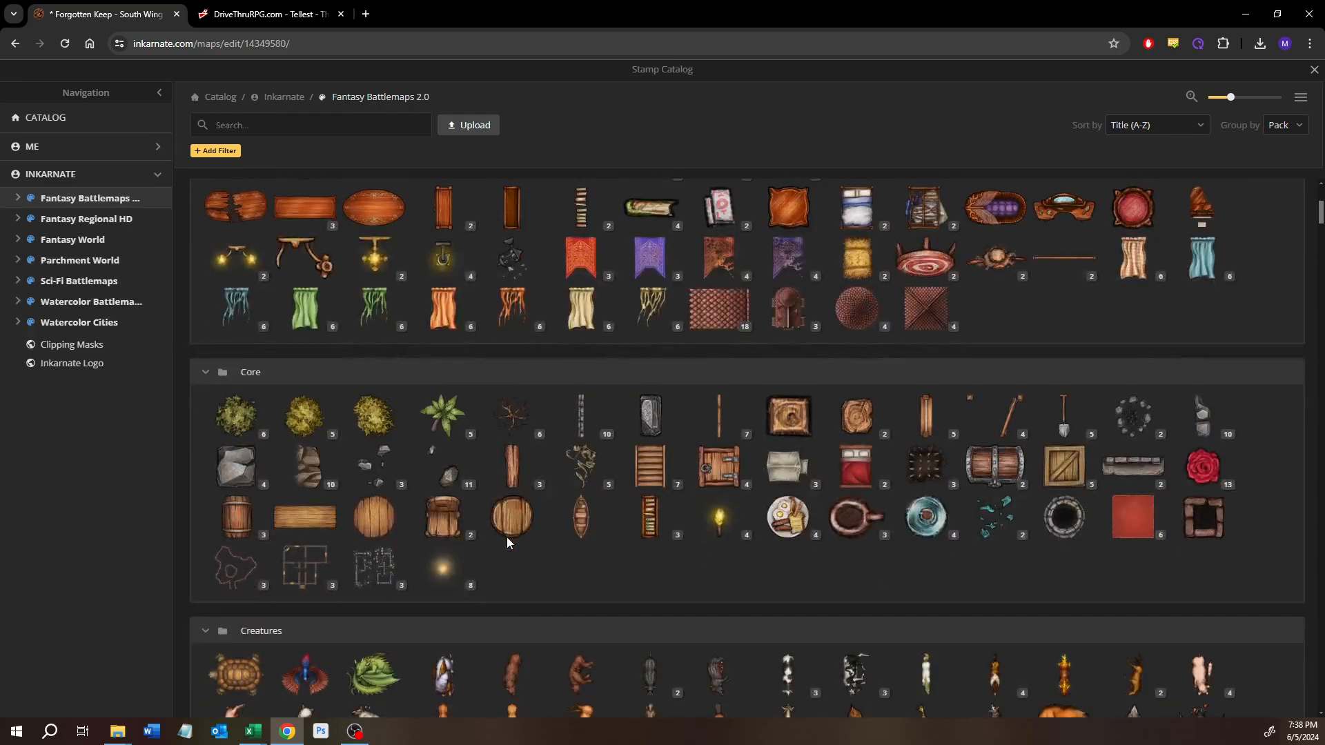
scroll(508, 544, "down", 1)
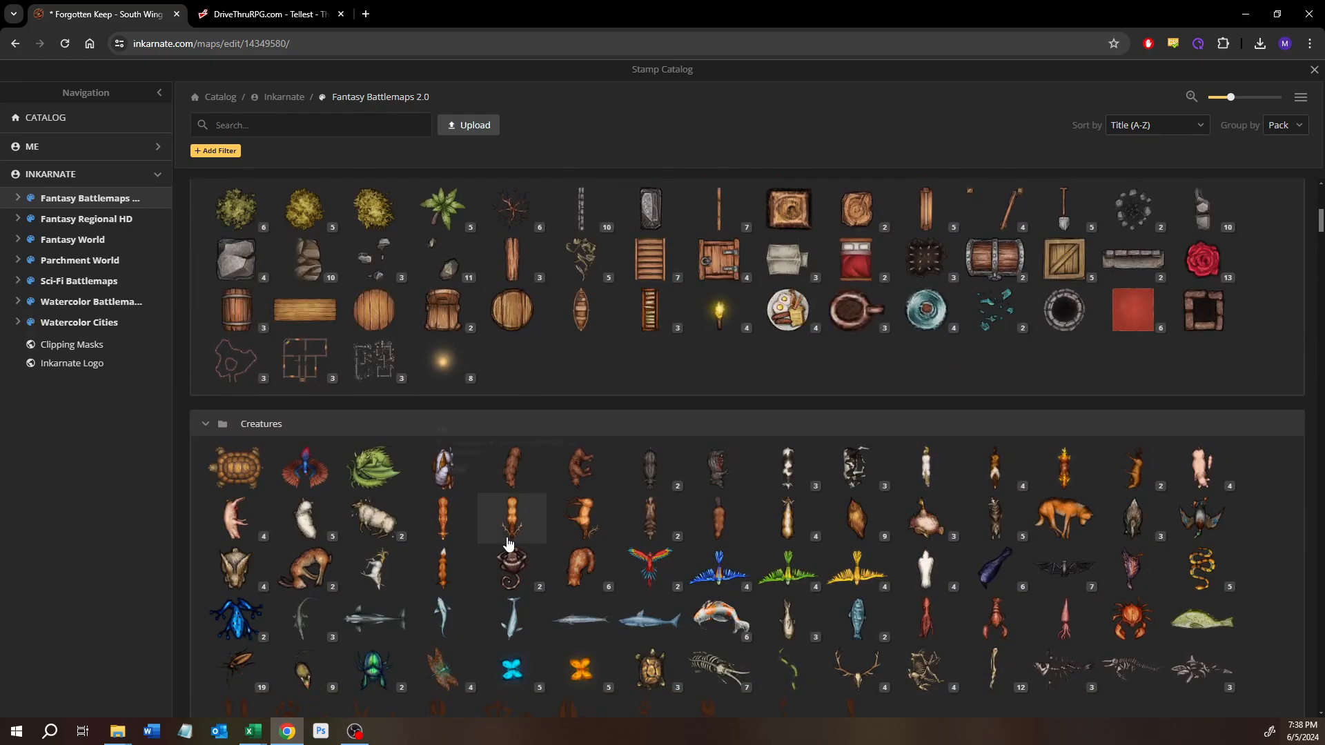
scroll(508, 545, "down", 4)
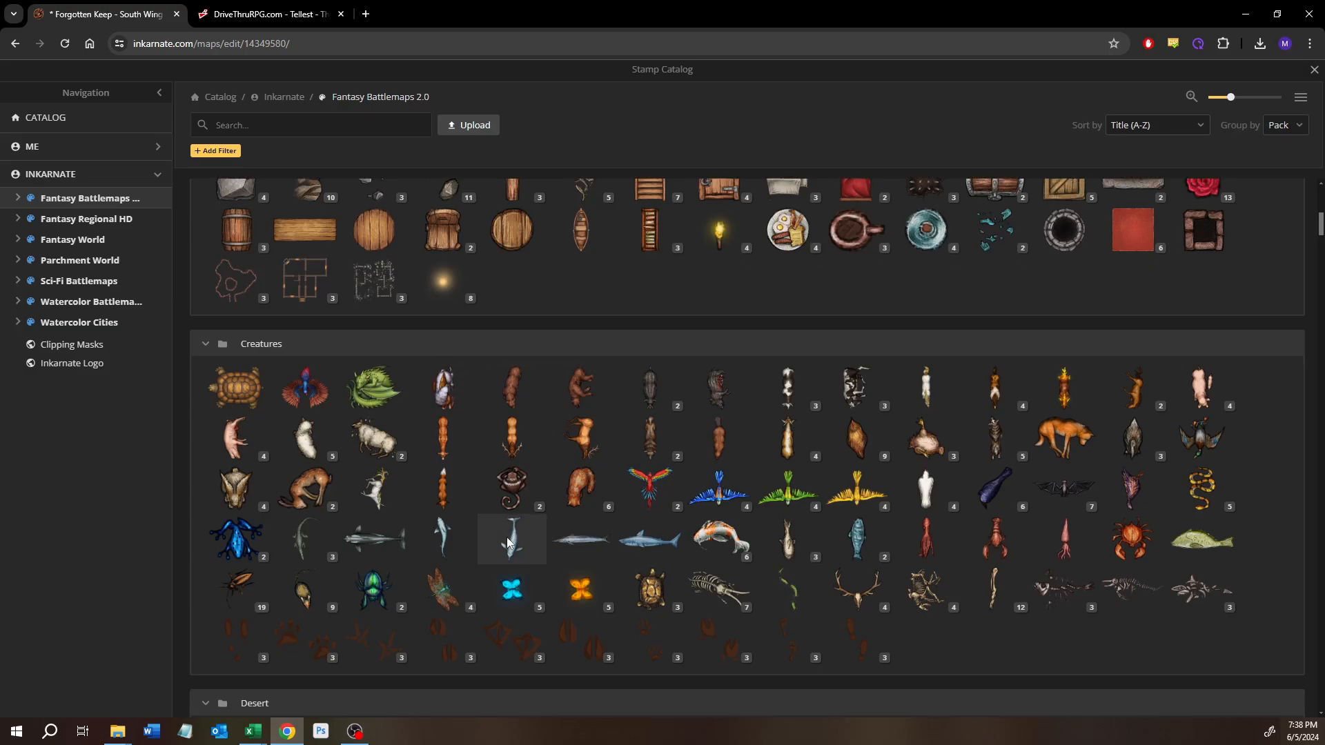
scroll(508, 542, "down", 9)
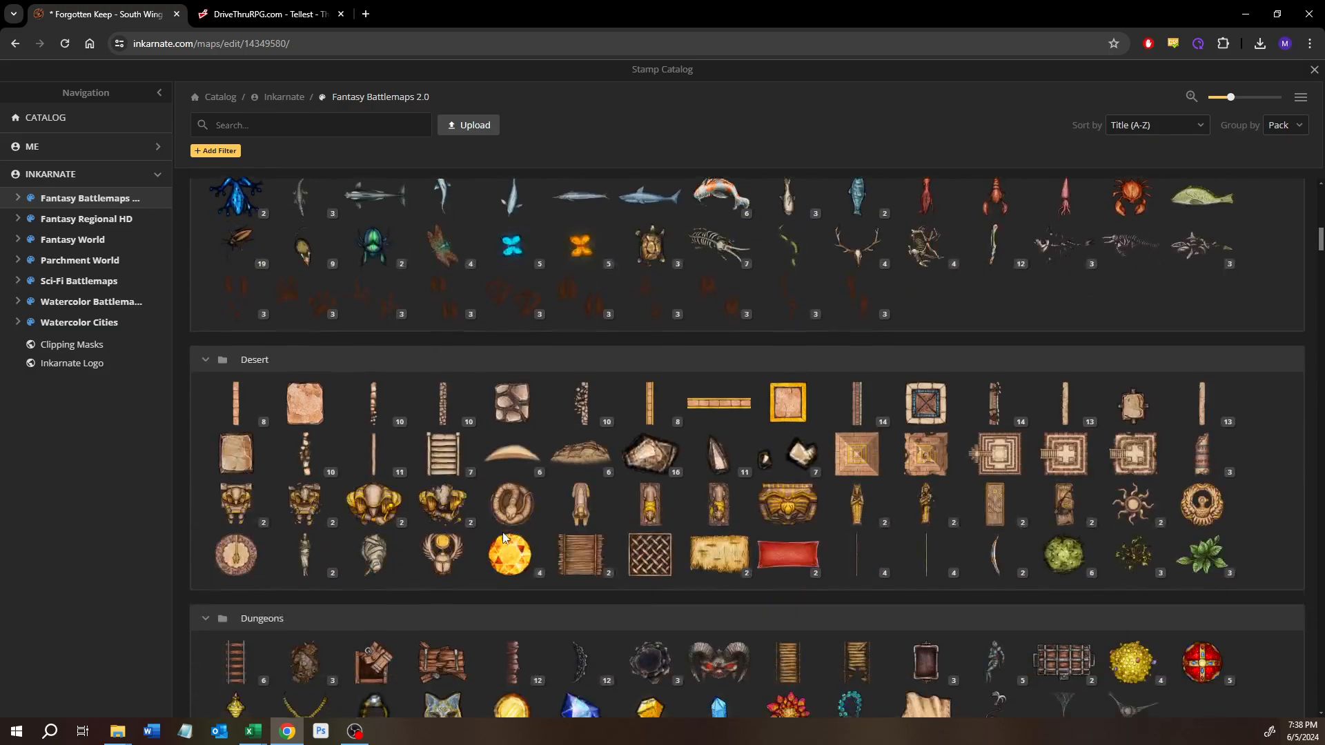
scroll(502, 532, "down", 7)
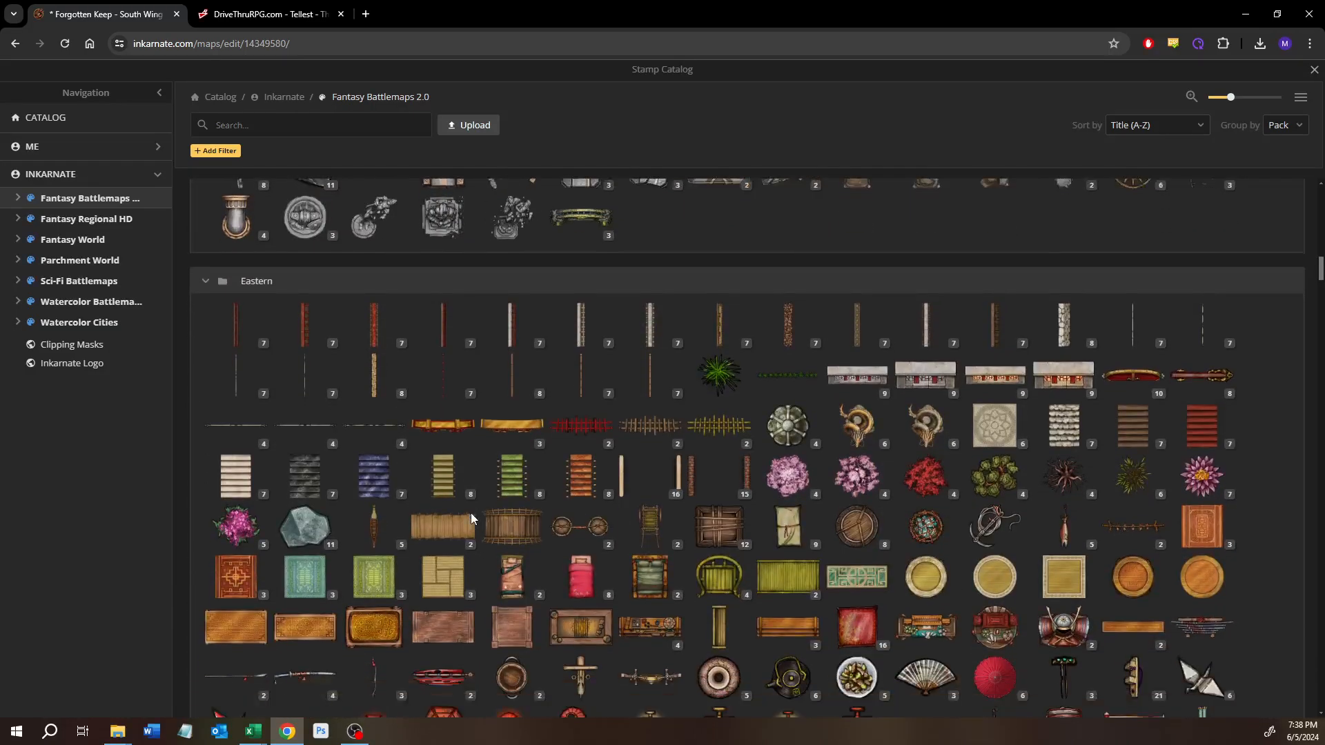
scroll(470, 512, "down", 6)
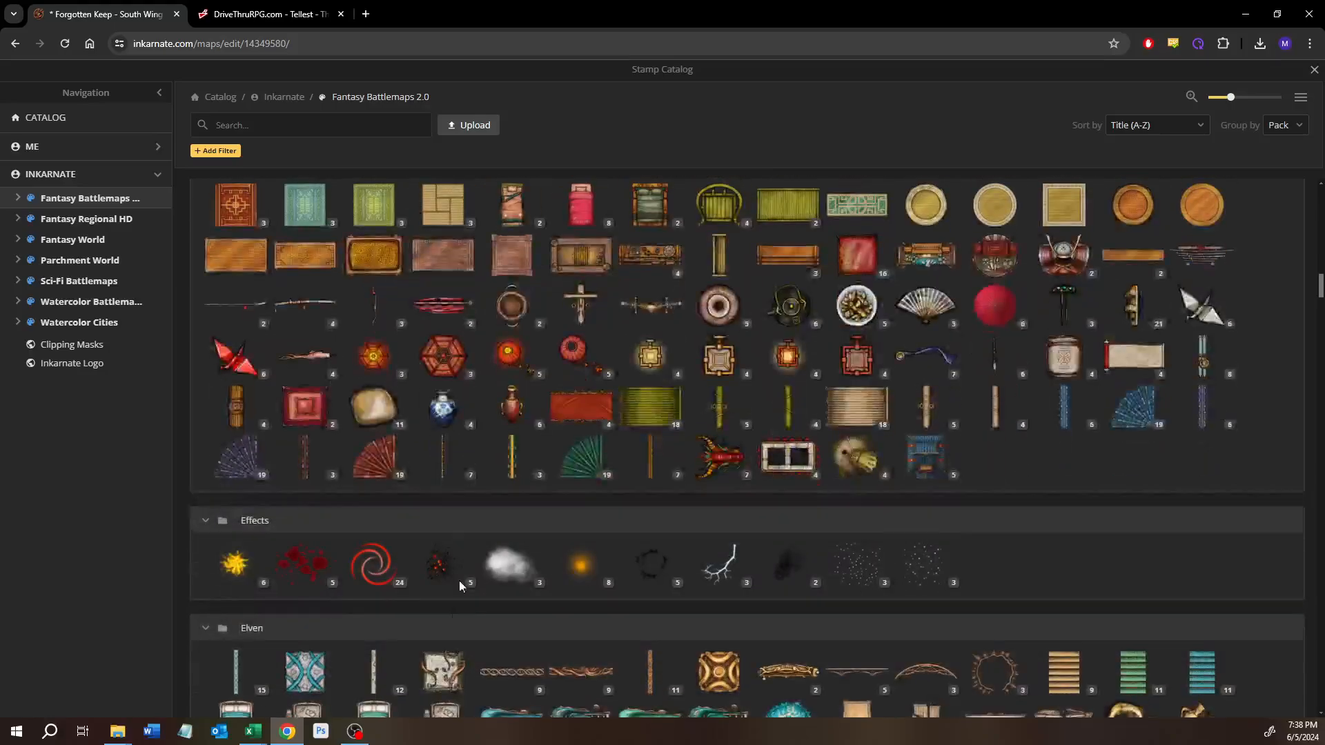
scroll(451, 614, "down", 3)
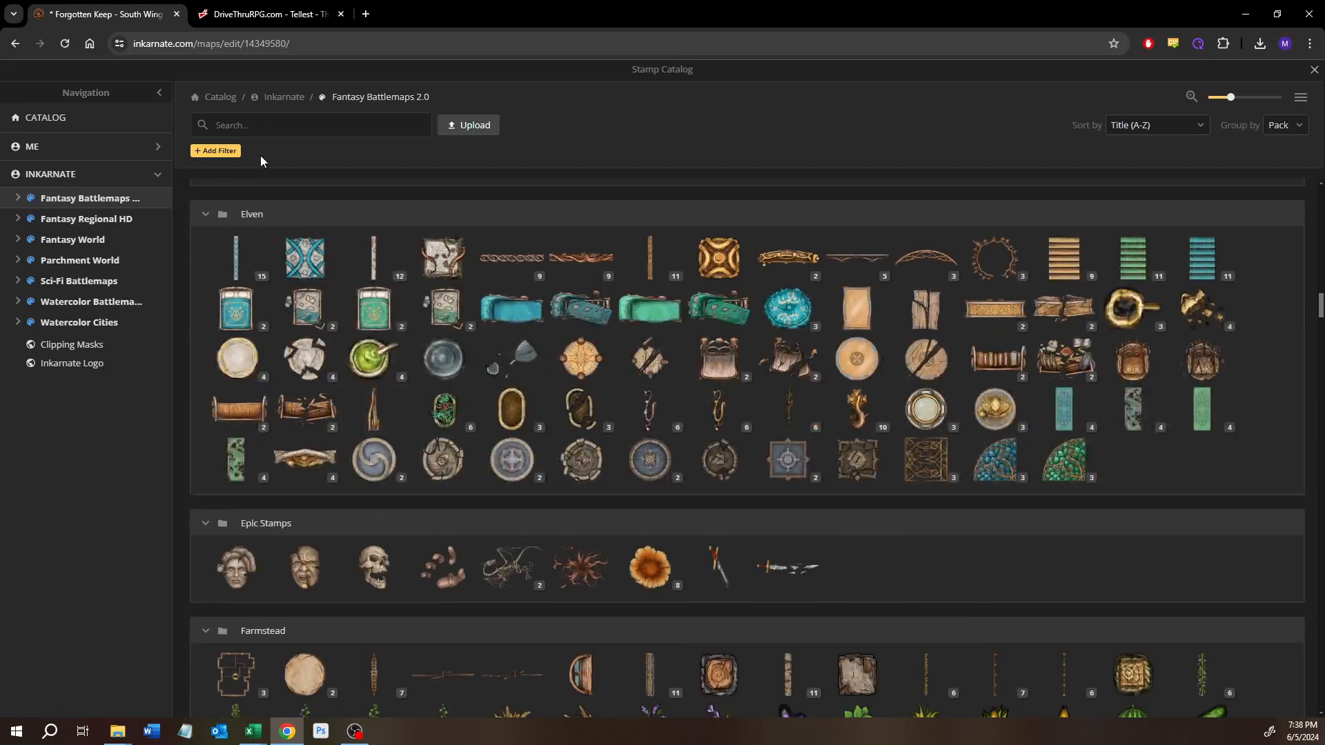
Step: Search the stamp catalog for "blacksmith", then clear the search
type("blacksmith")
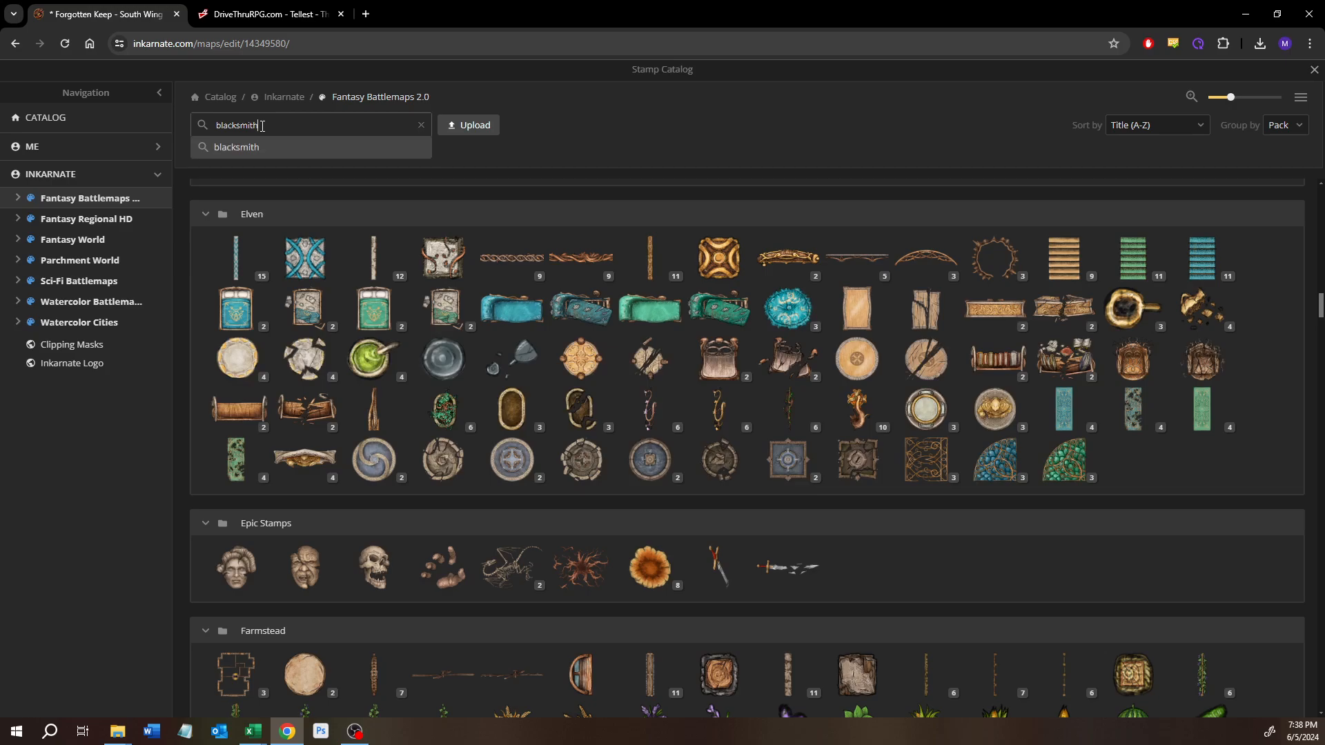
key("Return")
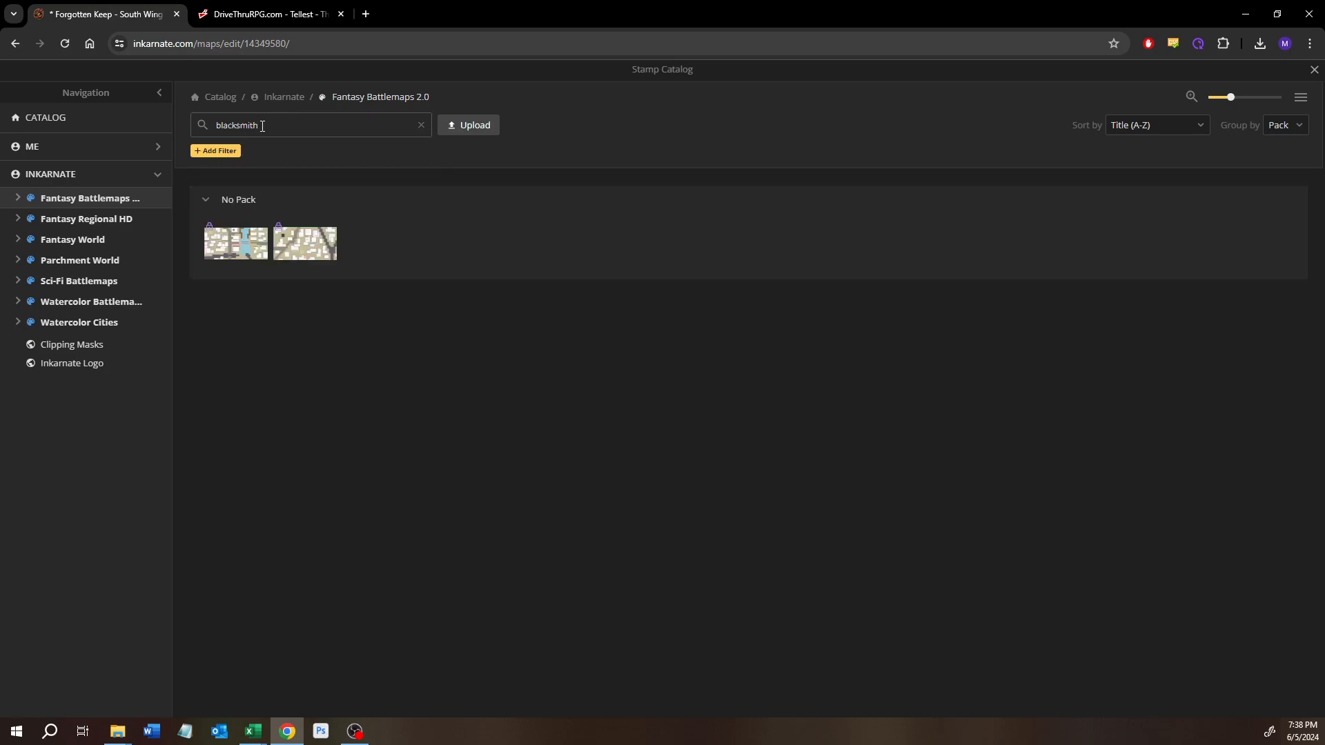
left_click(272, 131)
left_click(421, 124)
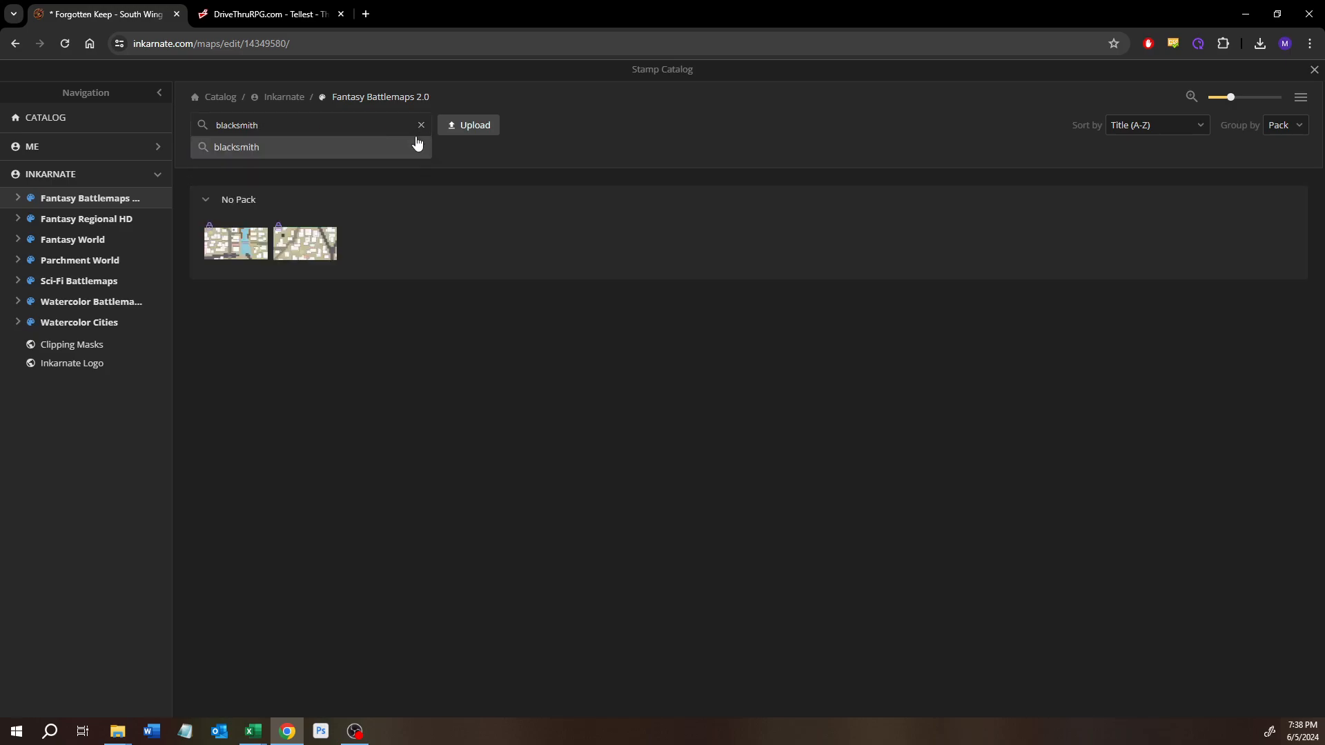
Step: Search the stamp catalog for "anvil"
left_click(225, 122)
type("anil")
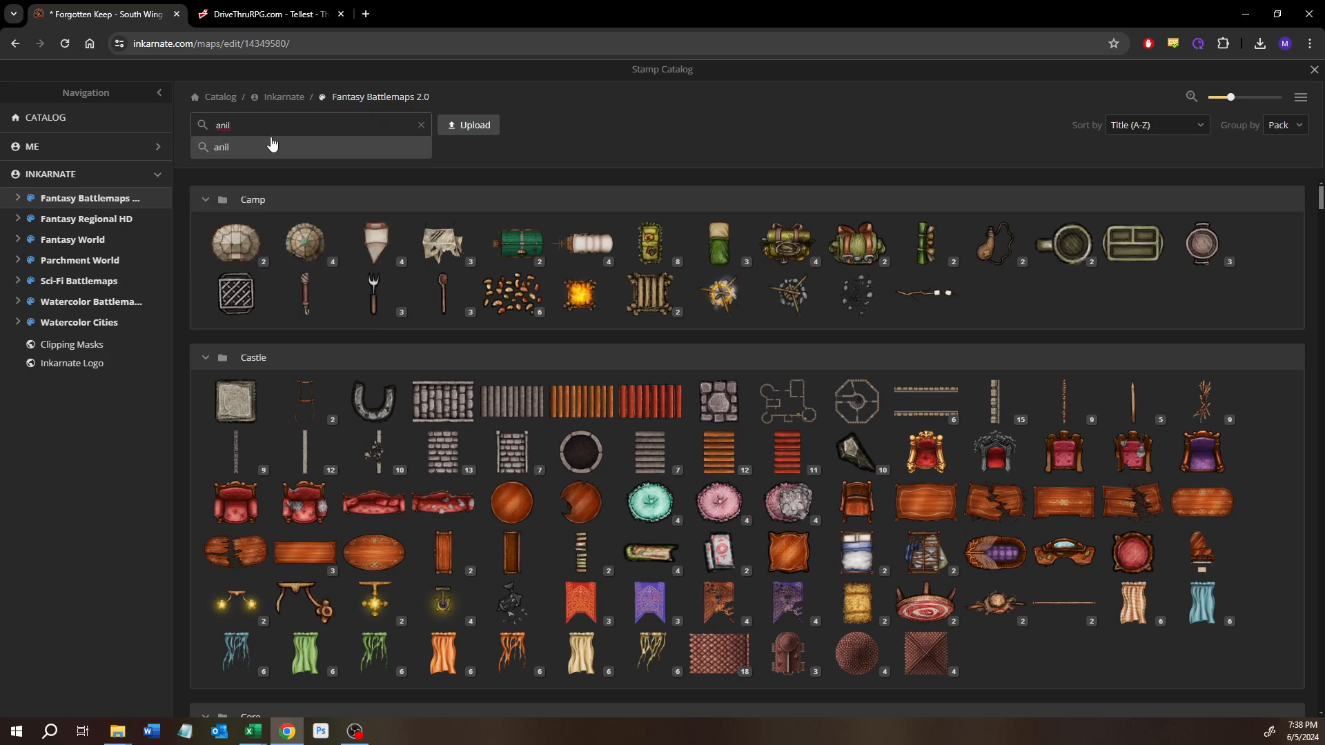
type("v")
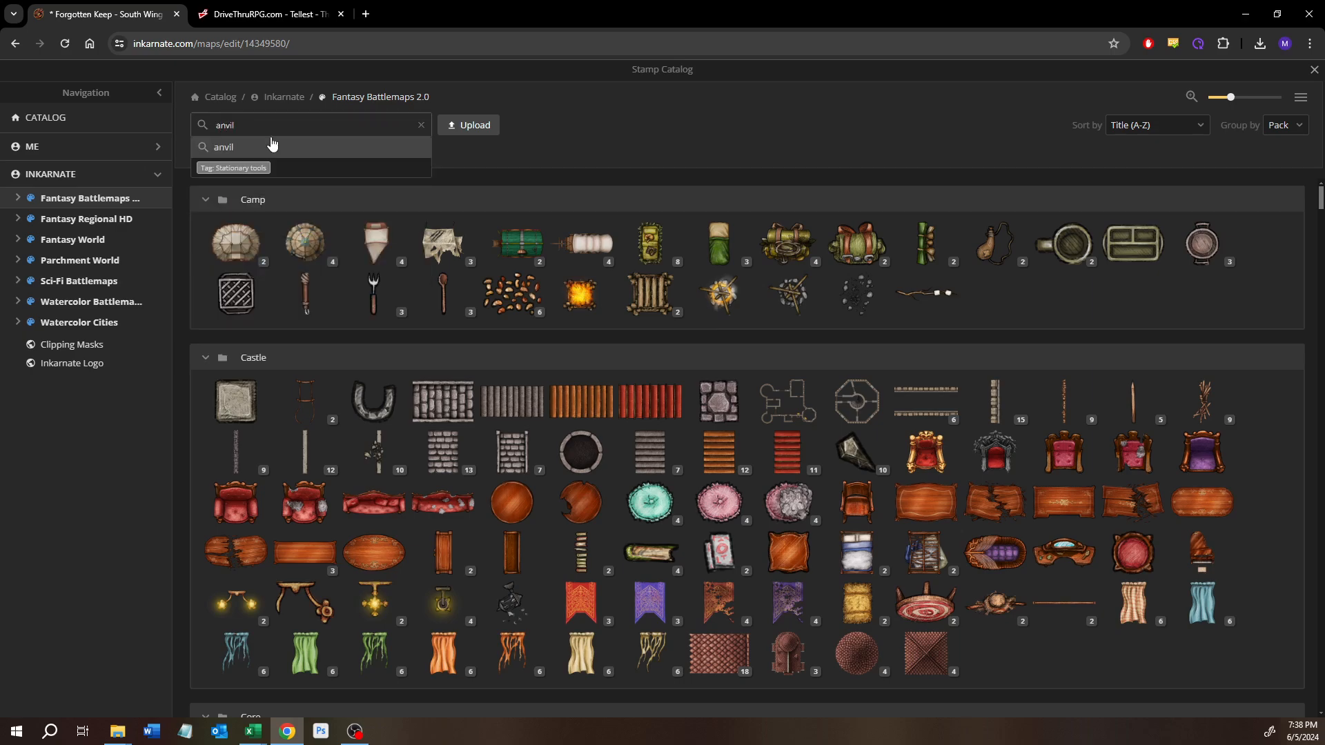
left_click(272, 145)
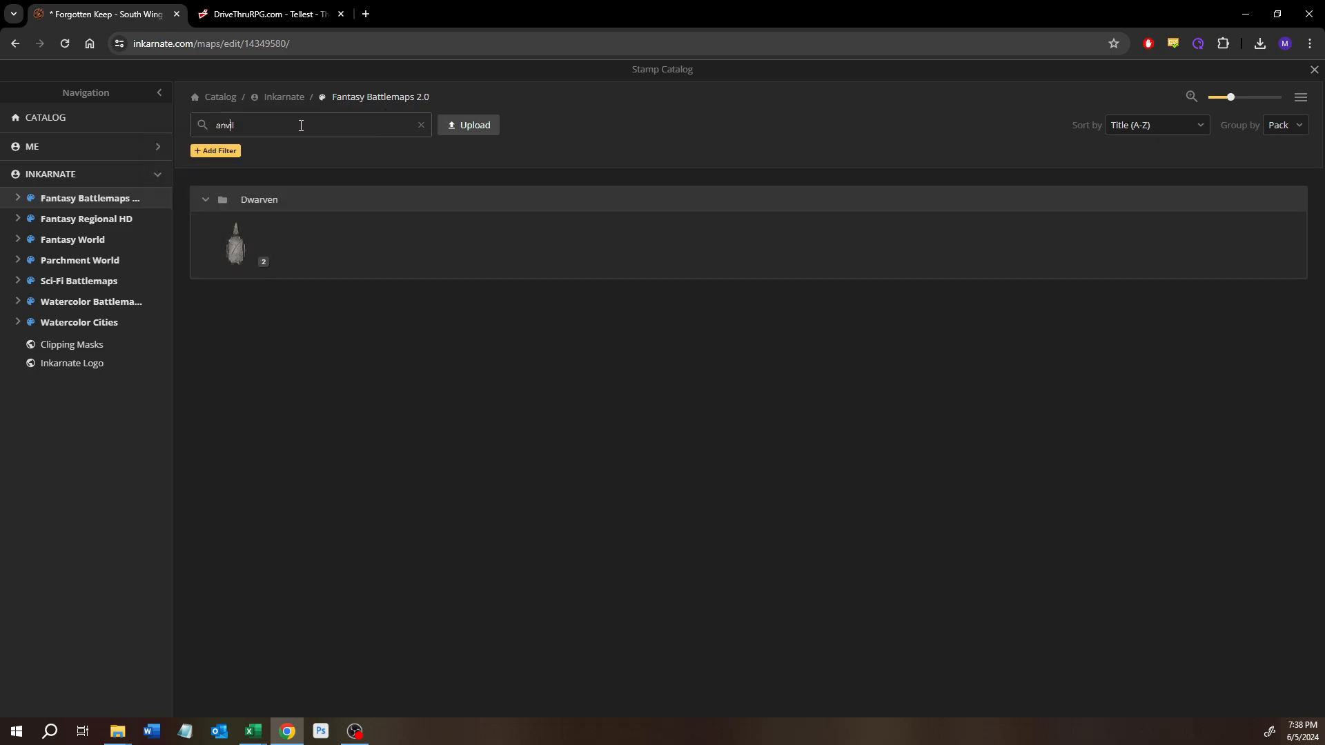
Step: Filter the catalog by the Stationary tools tag without search text, examine the Dwarven anvil variants, and close the catalog
left_click(301, 125)
left_click(237, 167)
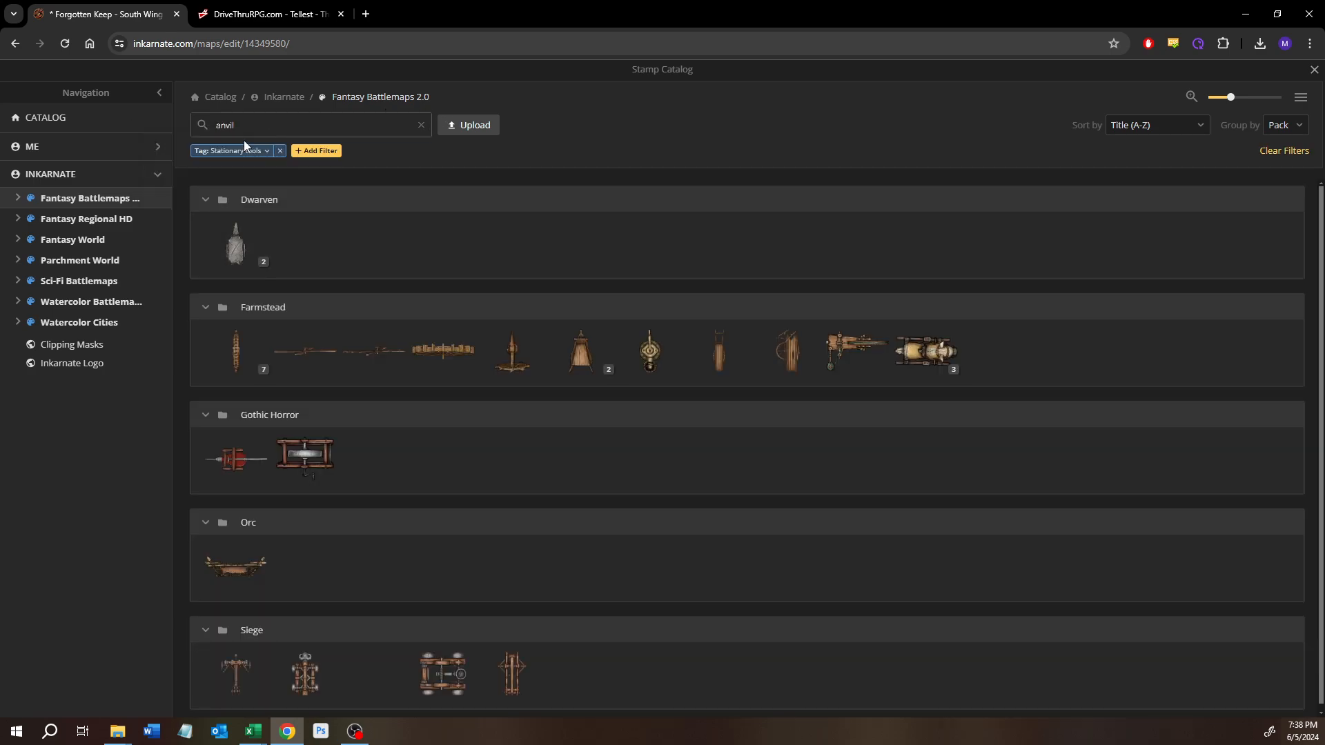
double_click(227, 125)
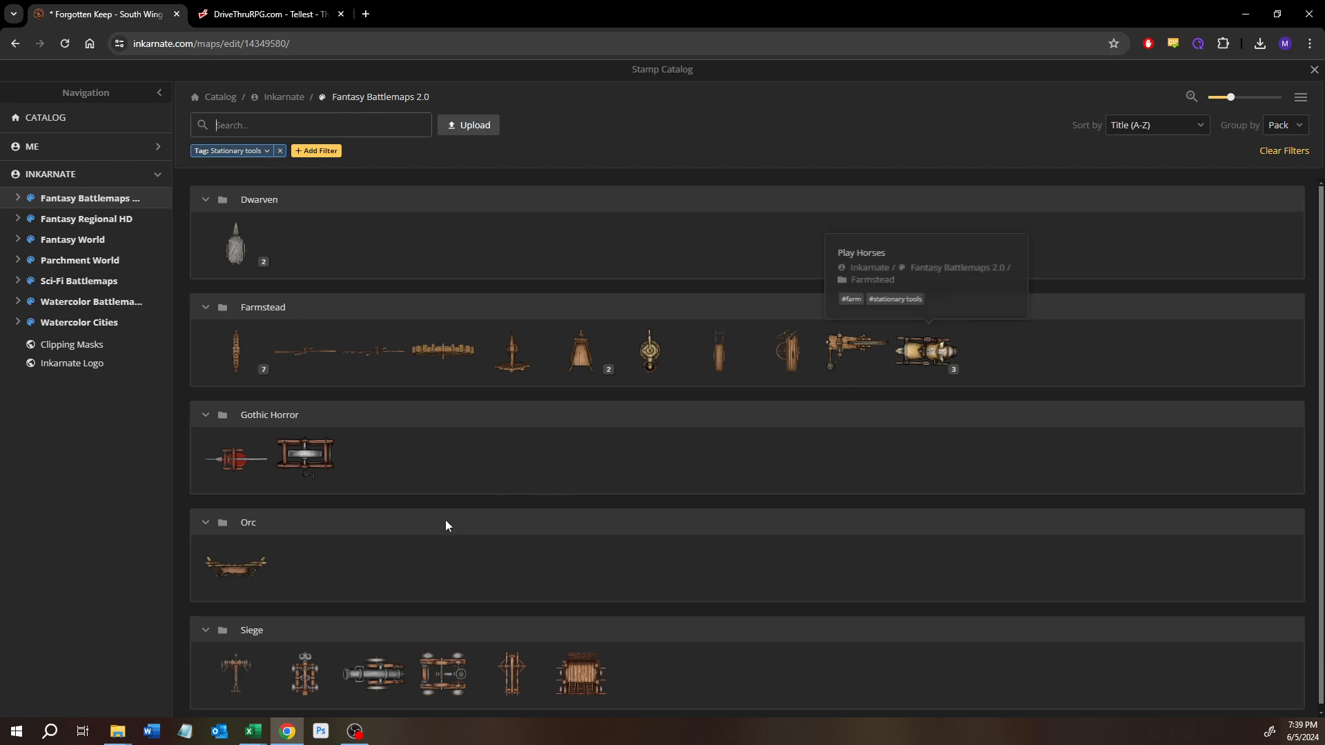
scroll(439, 522, "down", 1)
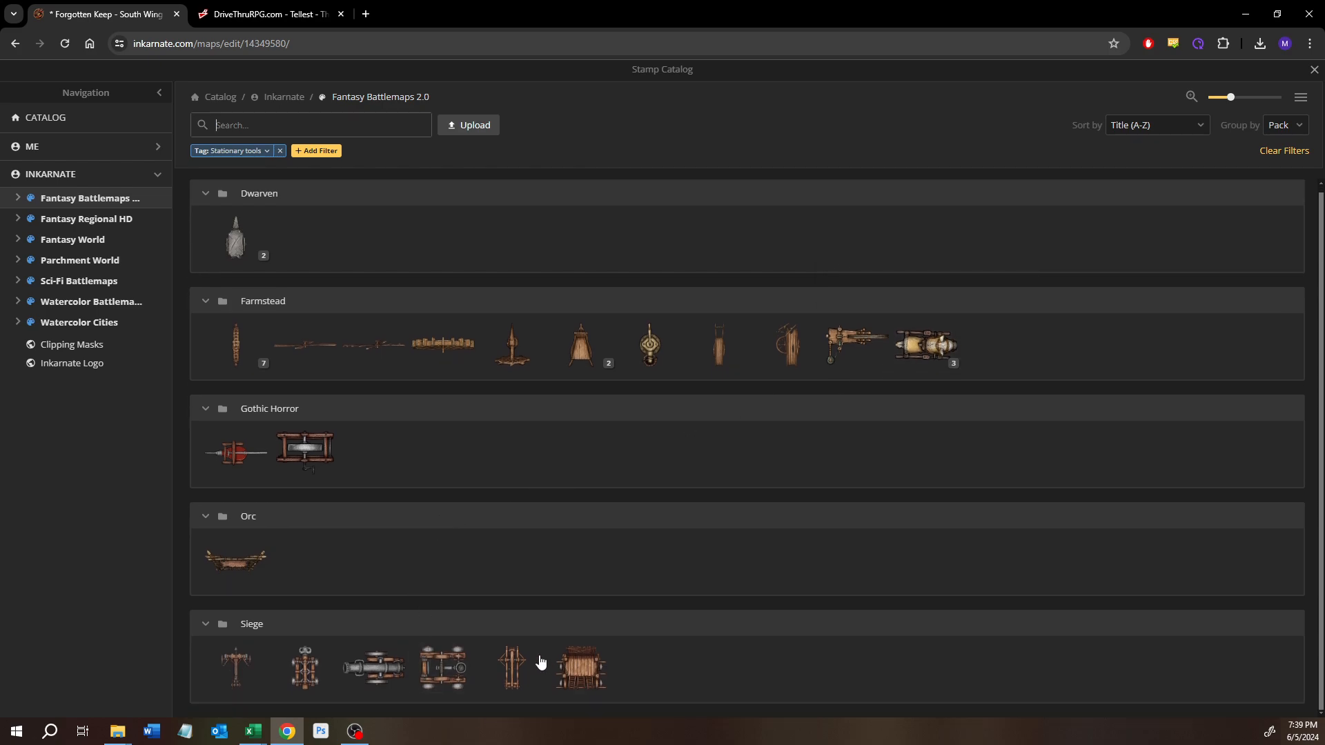
scroll(255, 355, "up", 1)
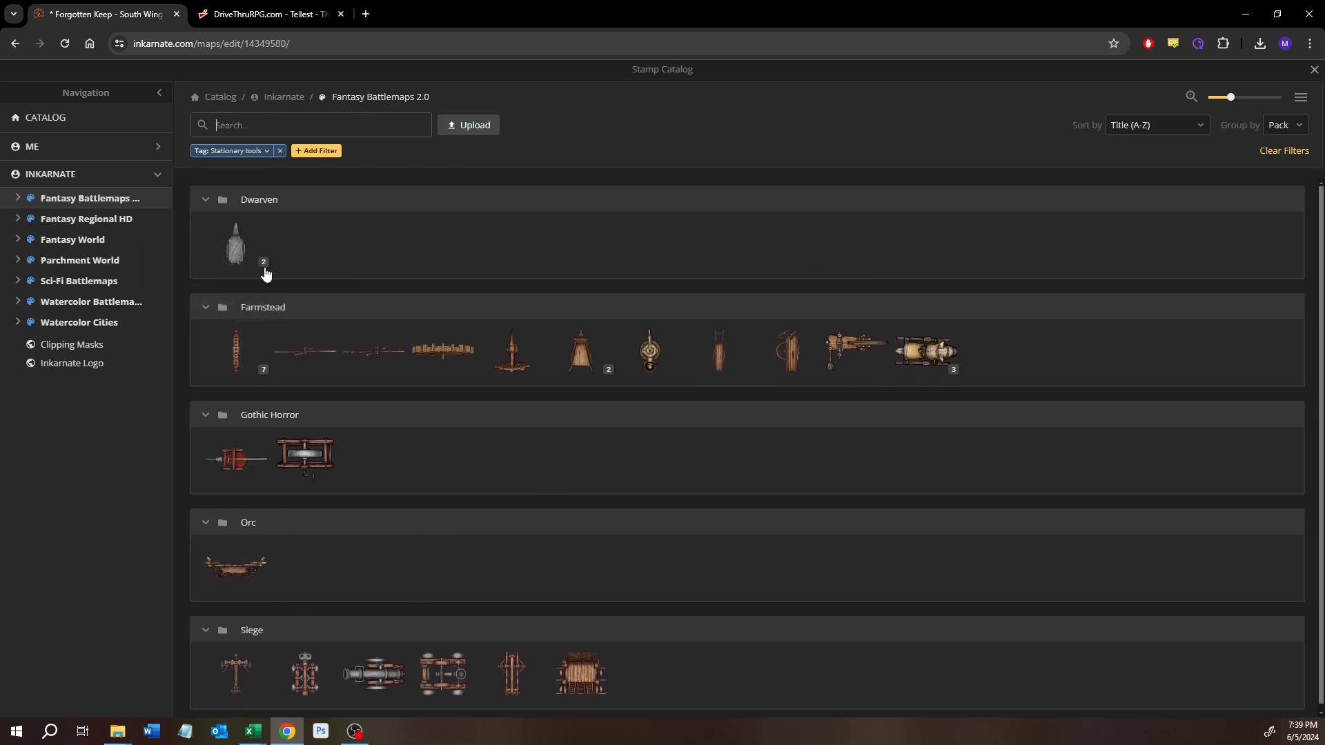
left_click(257, 264)
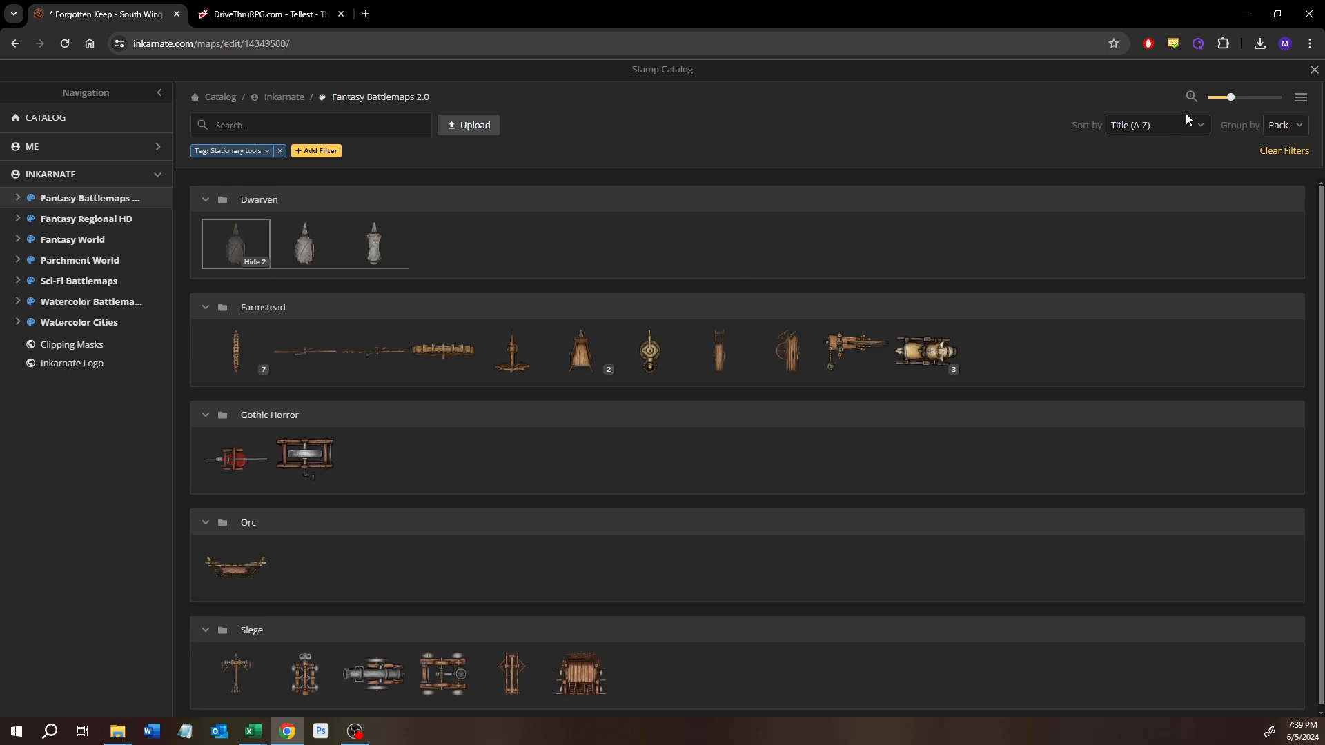
left_click(1315, 70)
left_click_drag(653, 320, 553, 393)
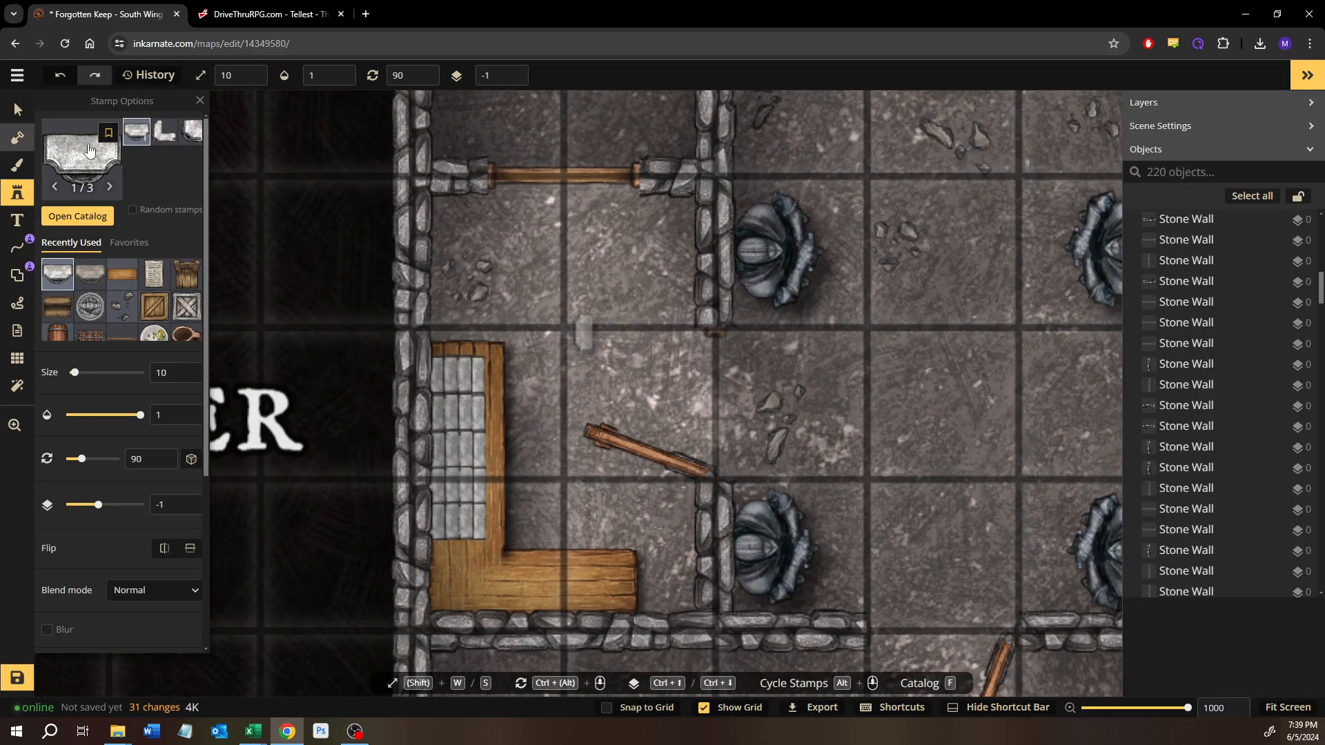
scroll(584, 333, "down", 5)
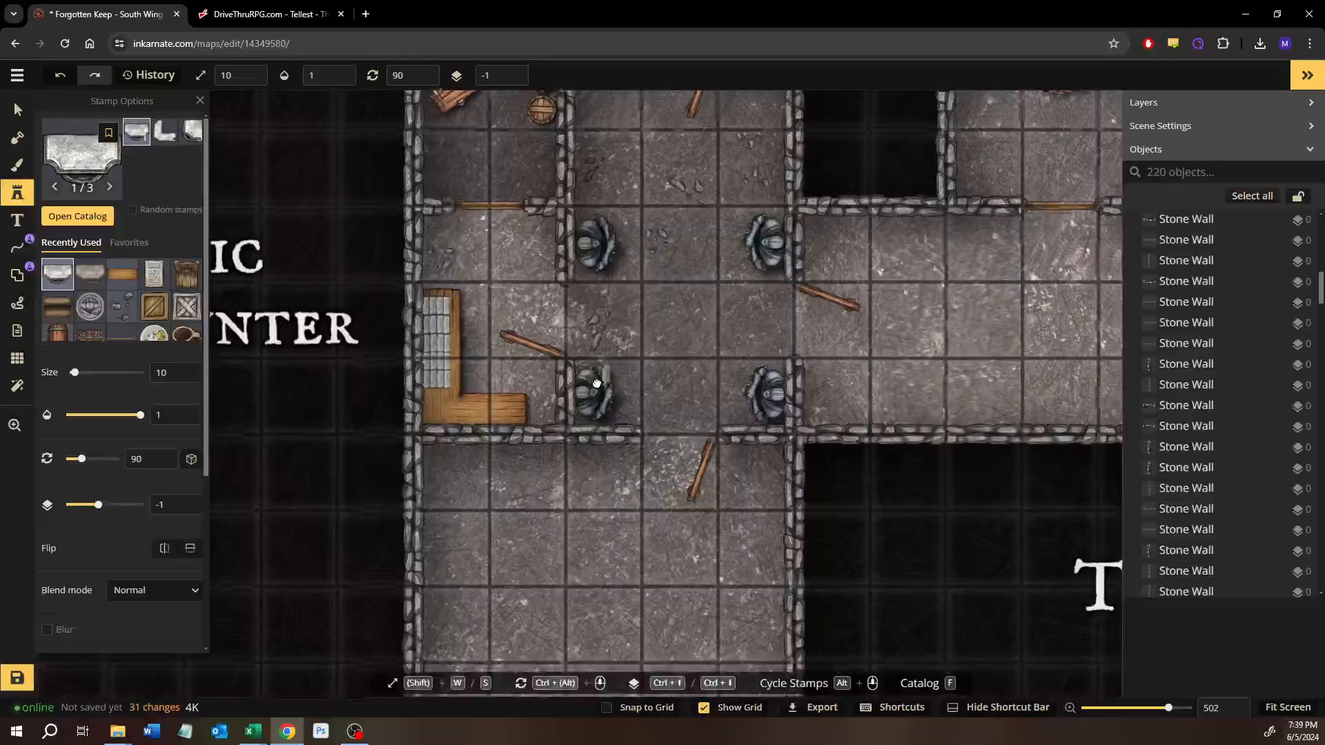
left_click_drag(597, 385, 558, 413)
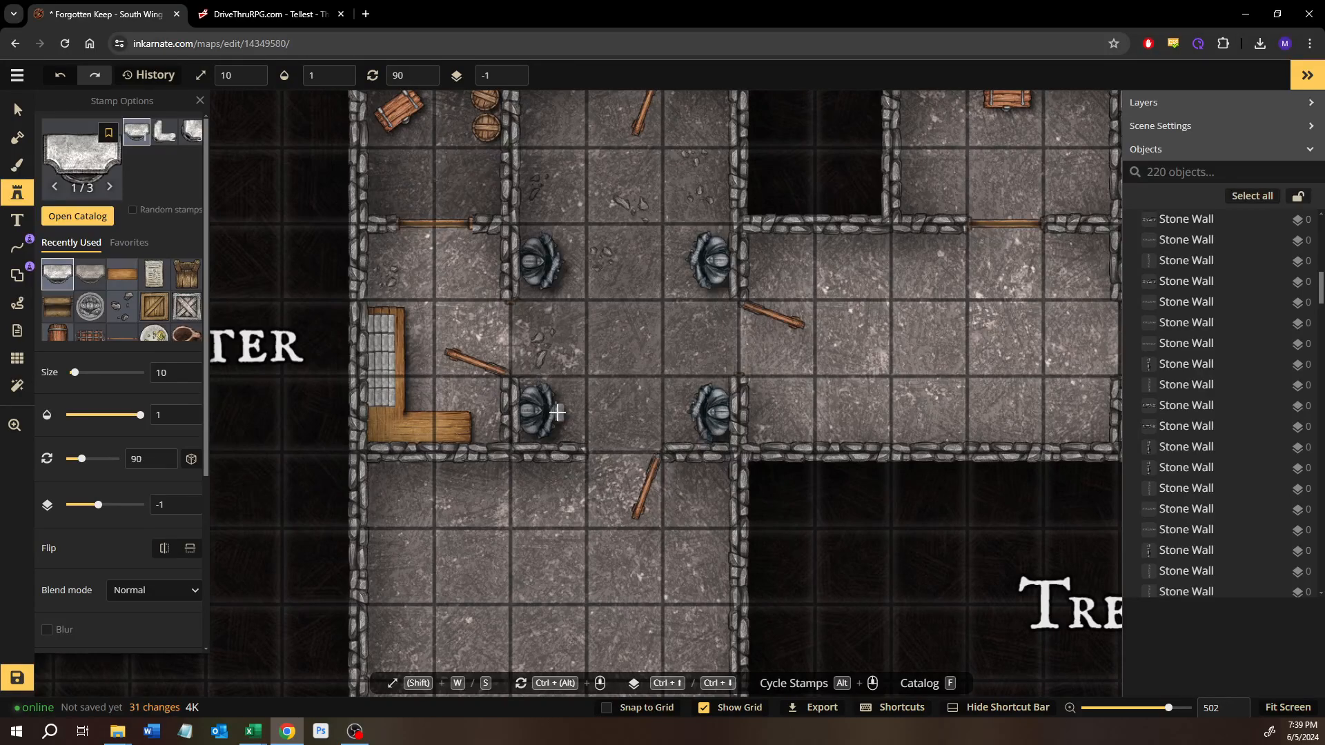
left_click(17, 109)
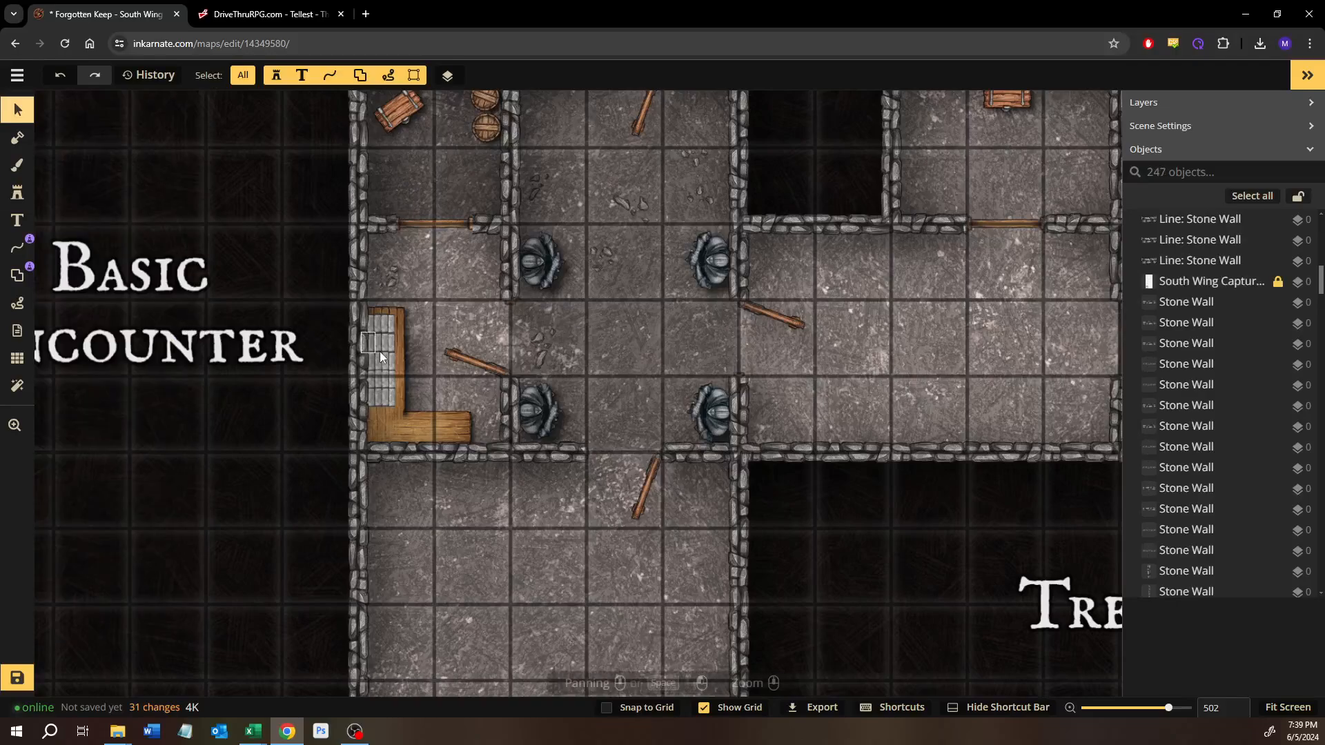
scroll(383, 365, "up", 5)
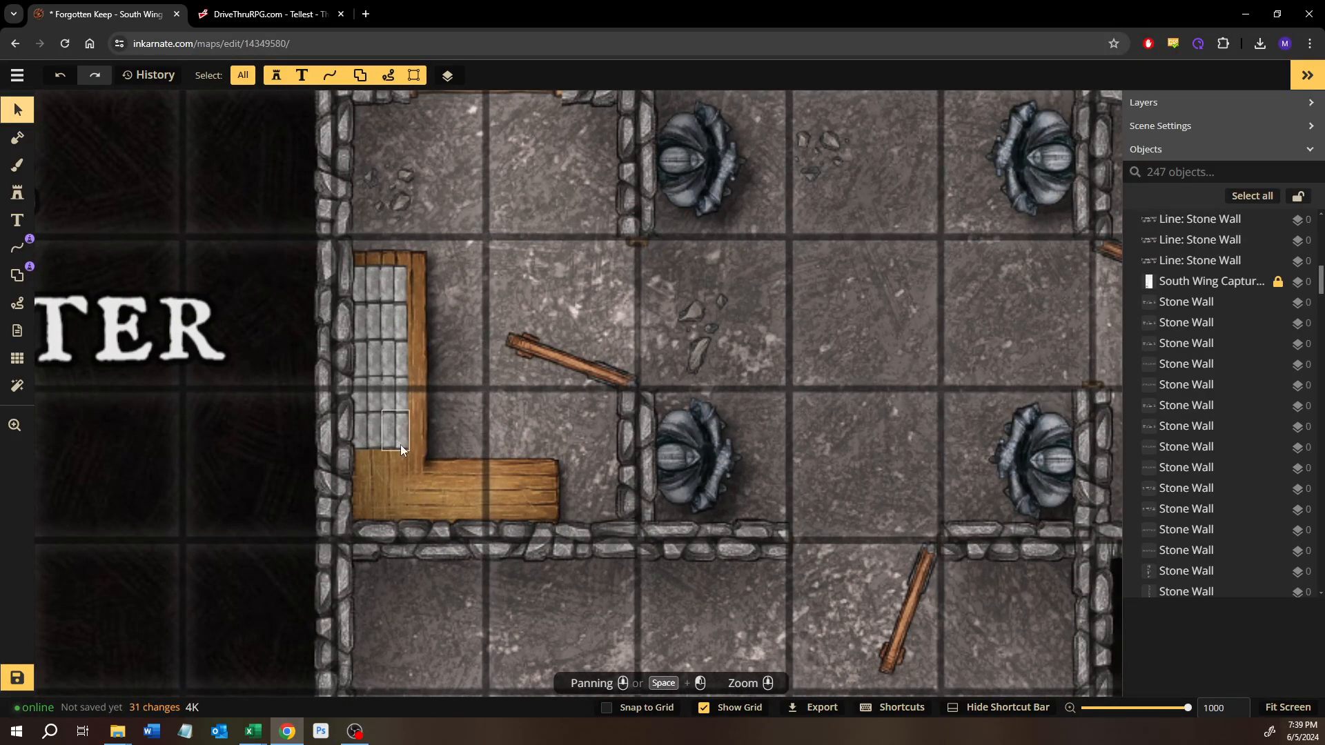
left_click_drag(401, 444, 489, 412)
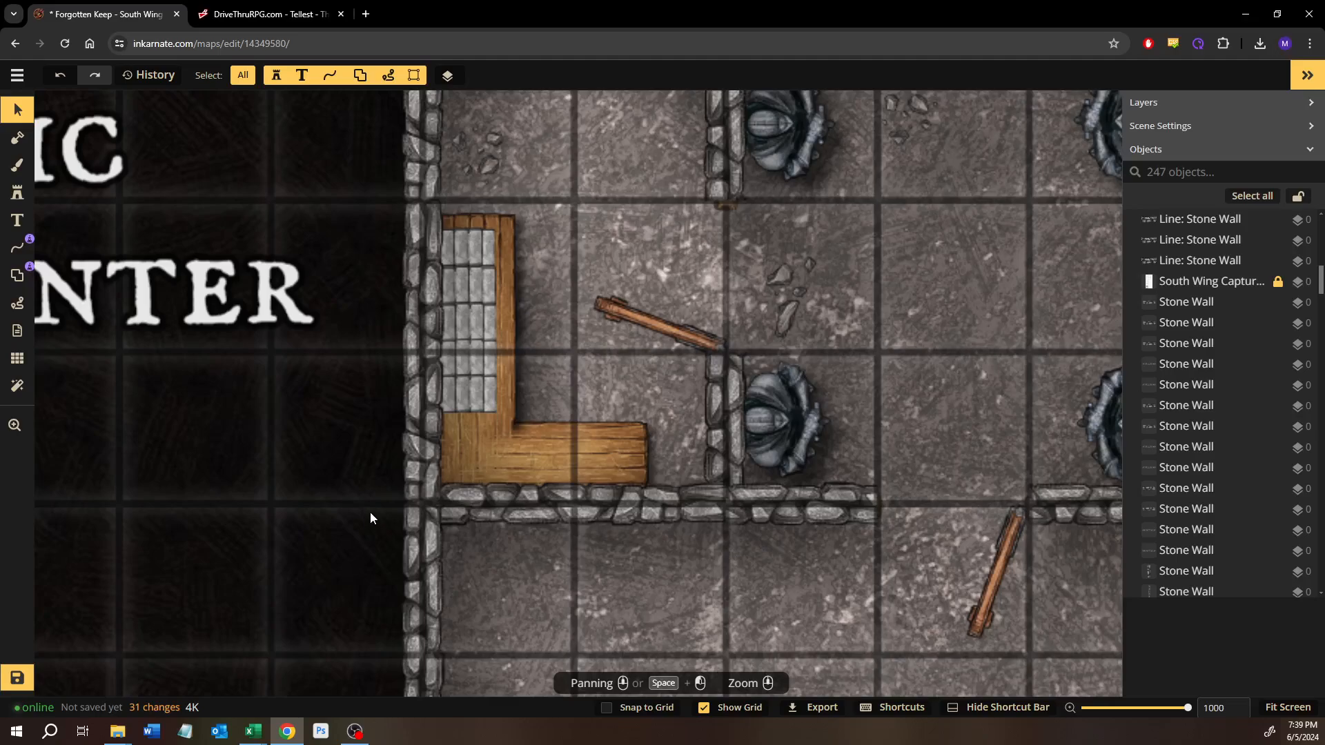
scroll(370, 512, "down", 1)
Step: Search the stamp catalog for "tong" and remove the Stationary tools tag filter
left_click(18, 193)
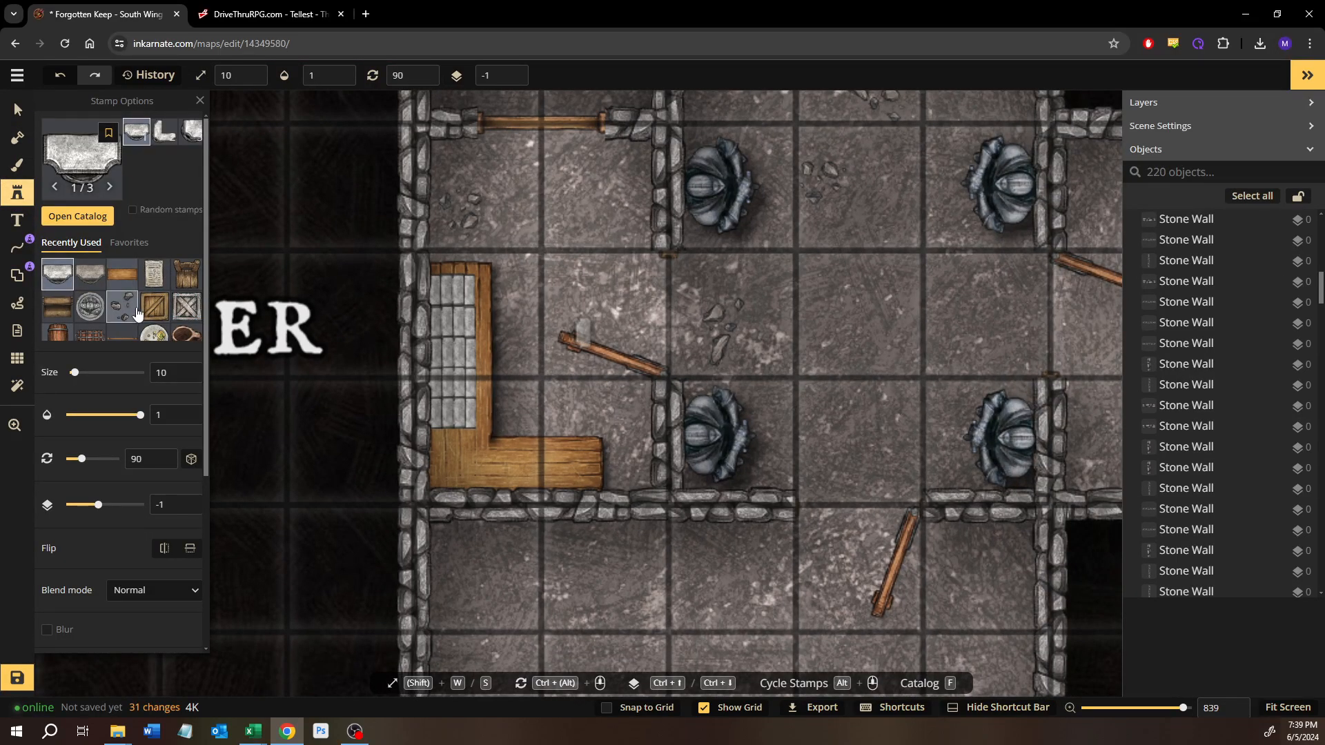
left_click(81, 216)
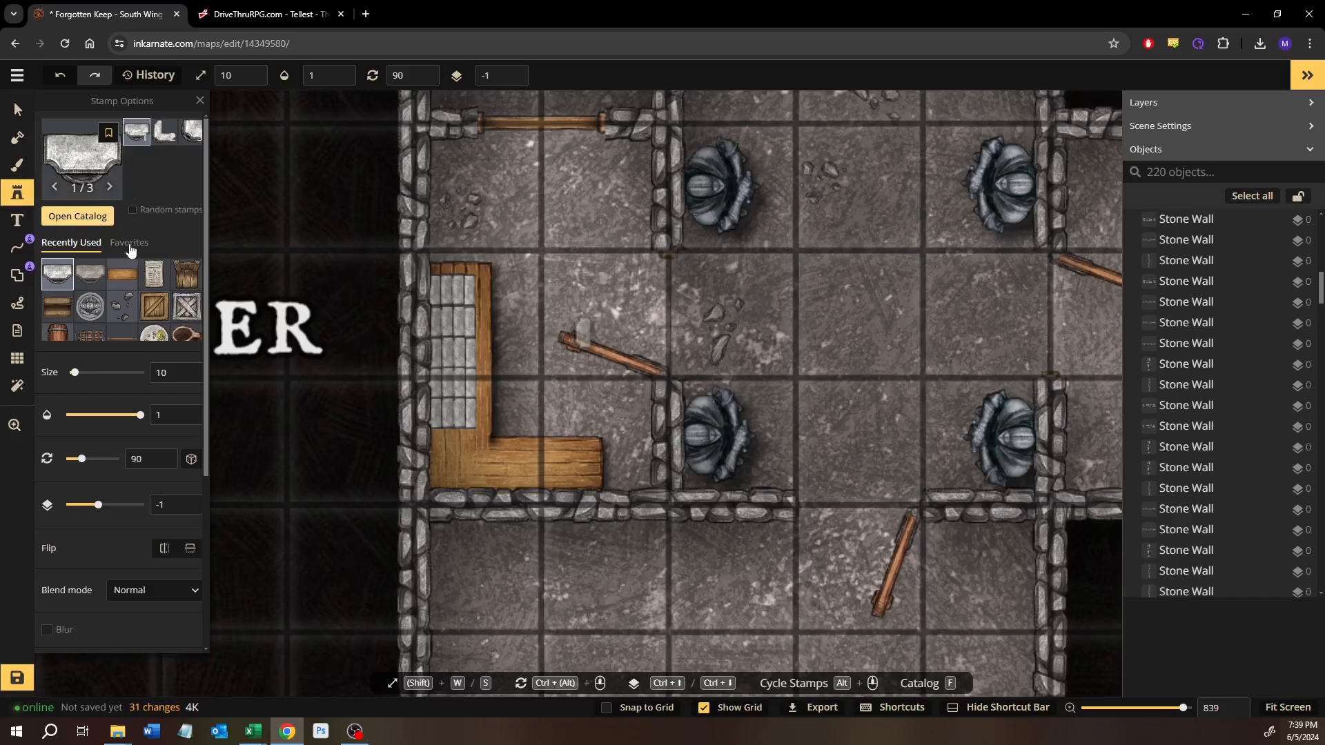
left_click(226, 137)
type("tong")
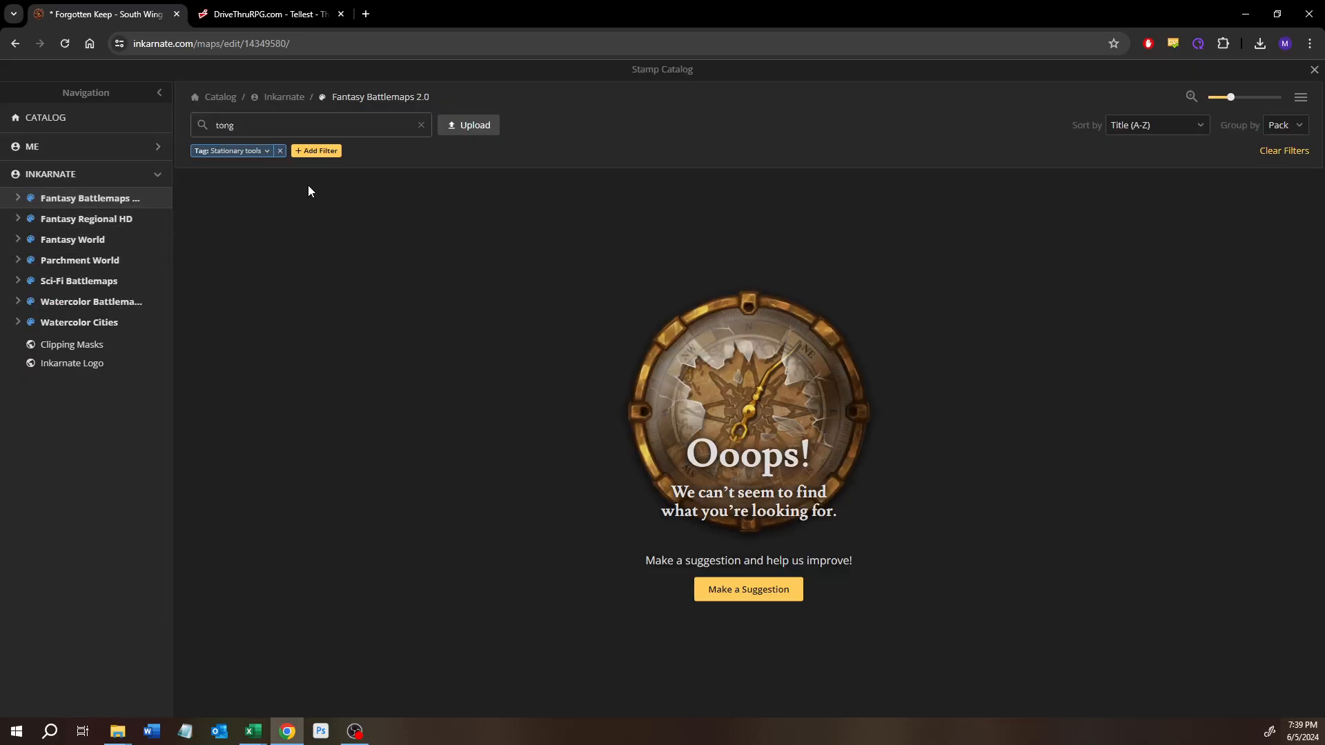
left_click(280, 151)
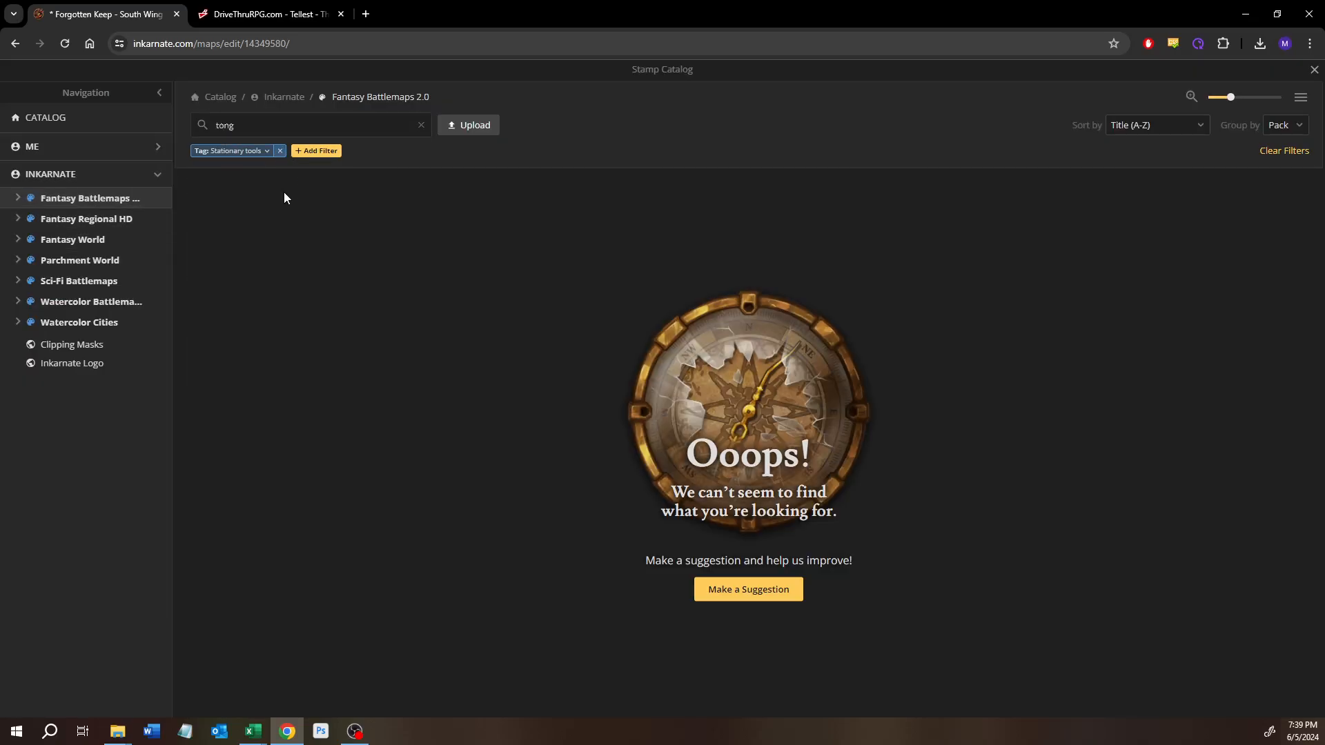
Step: Search the stamp catalog for "tool" and show the variants of the Core pack's shovel stamp and the Farmstead pack's Farm Tools
double_click(248, 129)
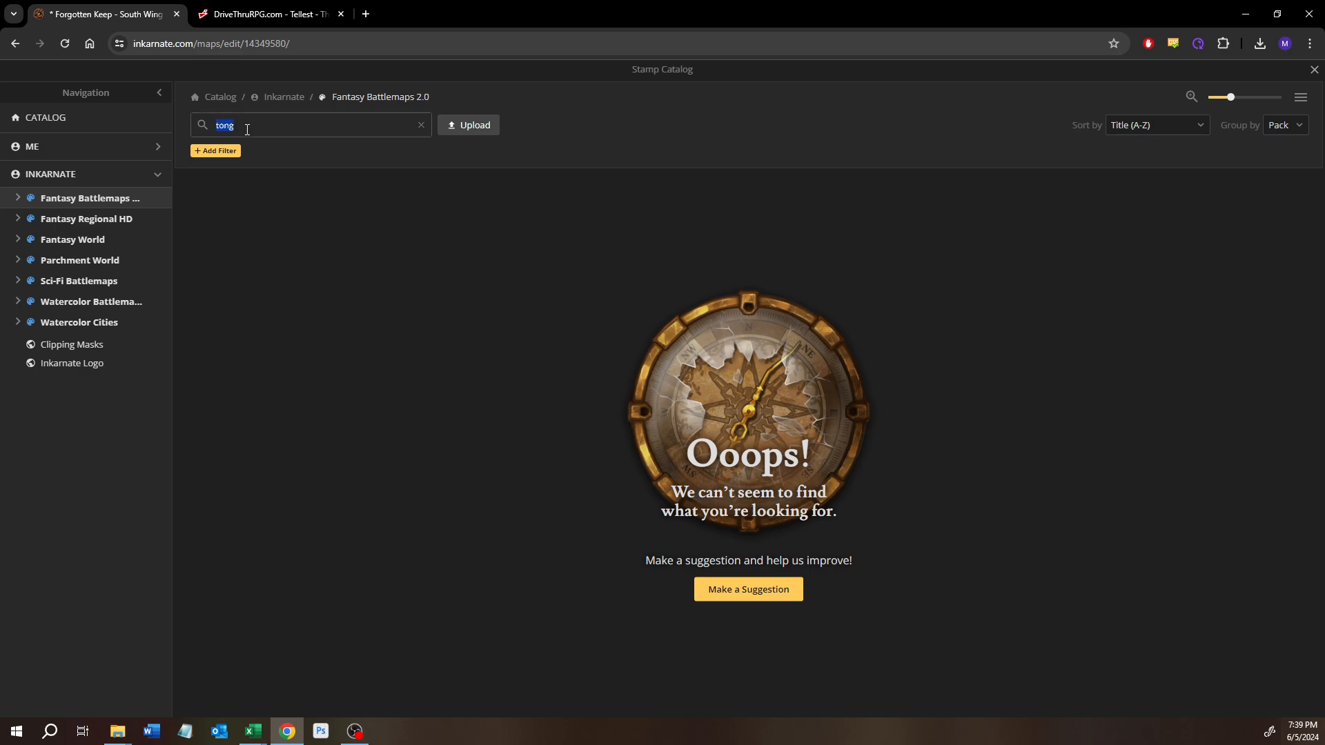
type("tool")
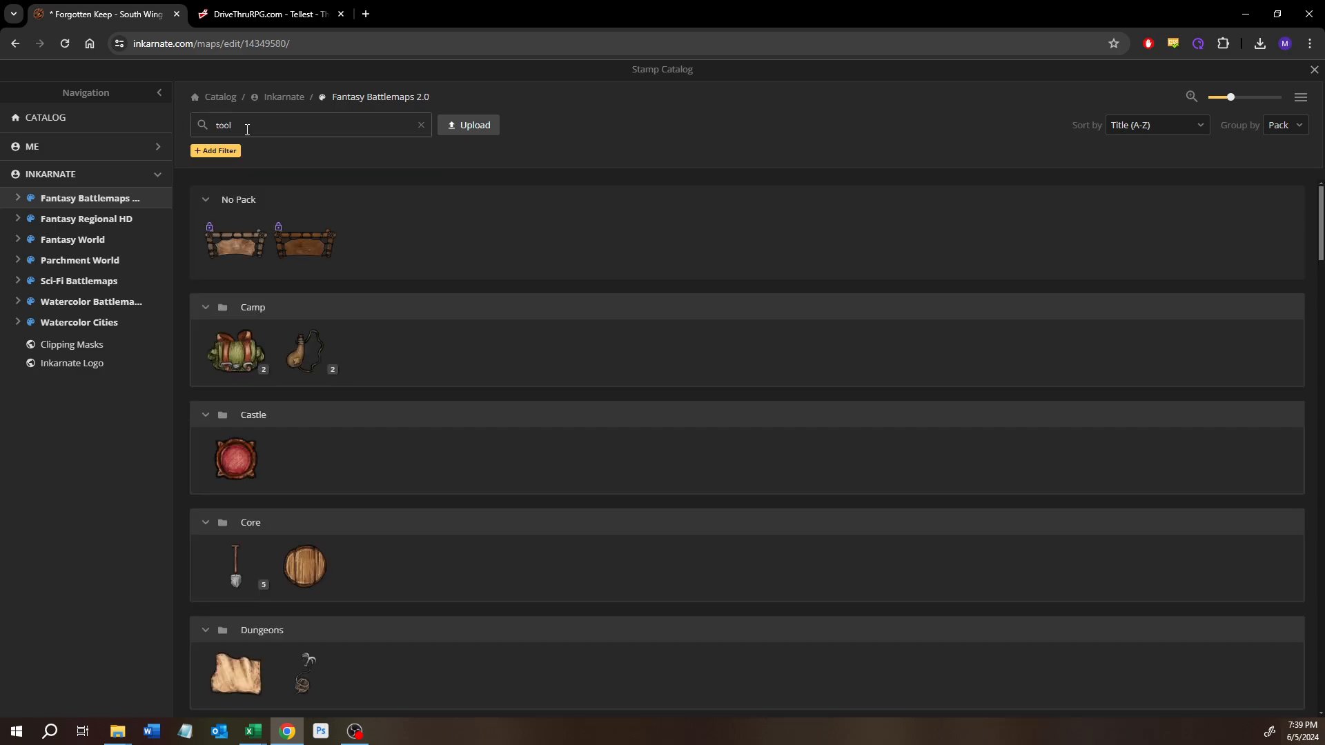
scroll(374, 417, "down", 2)
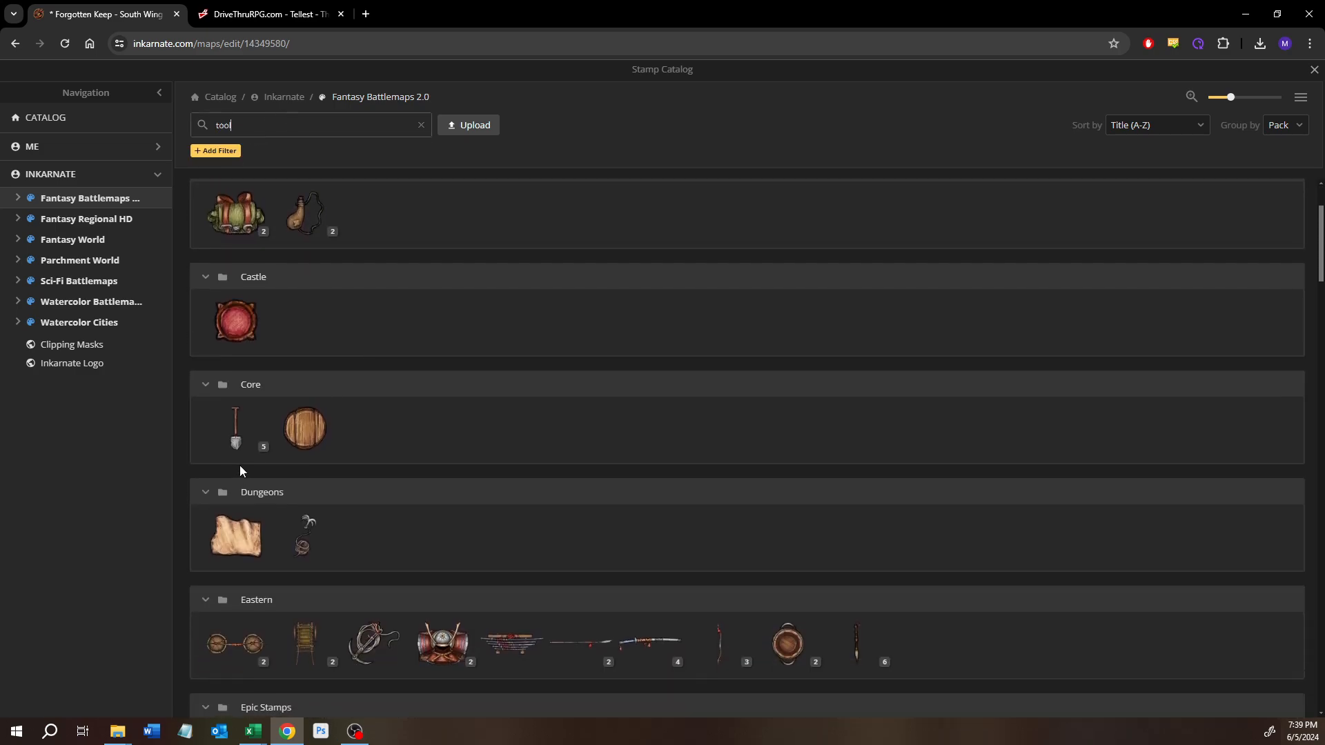
left_click(250, 448)
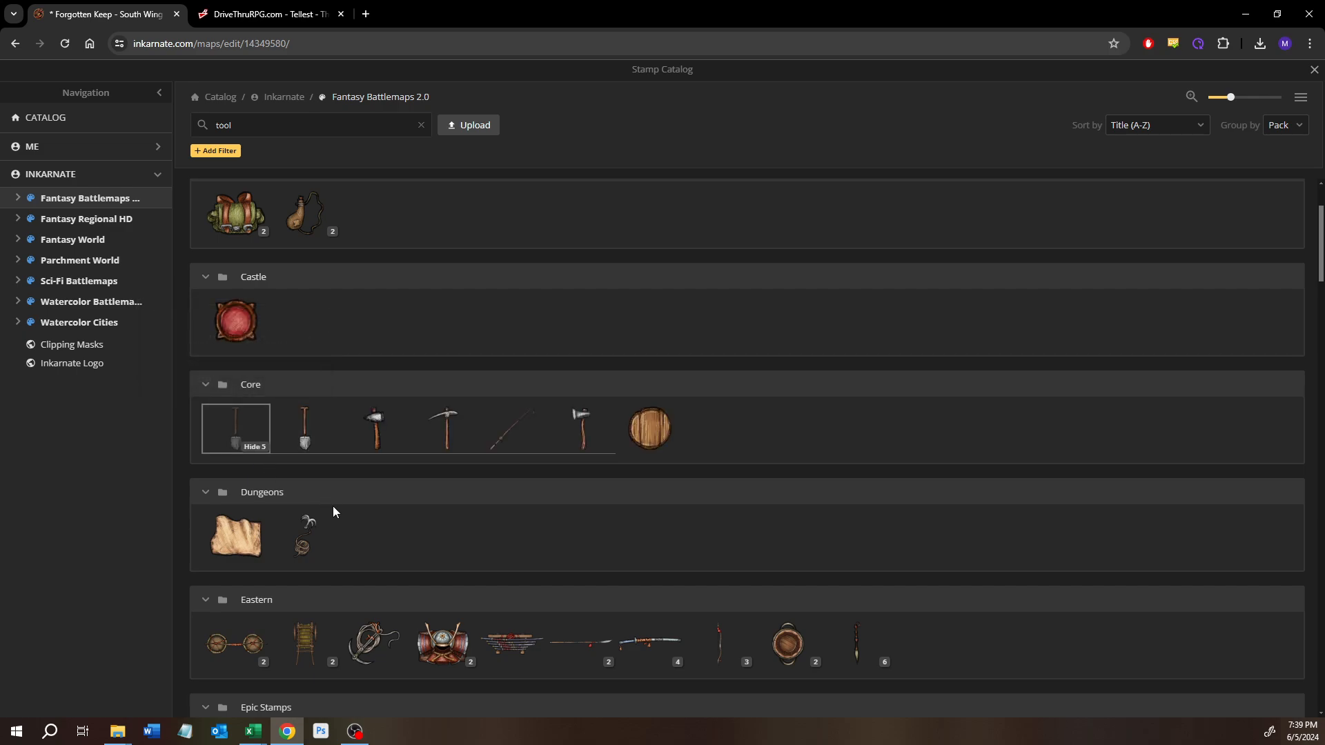
scroll(351, 524, "down", 6)
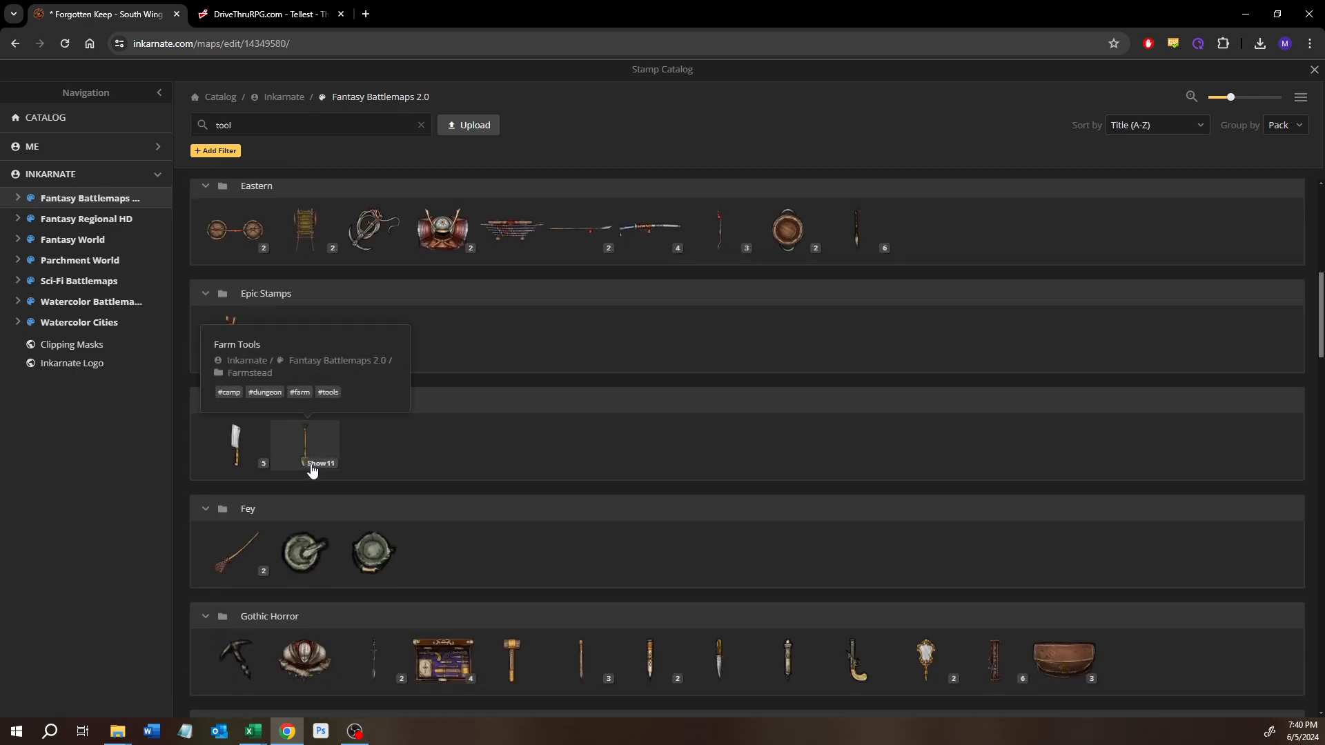
left_click(314, 471)
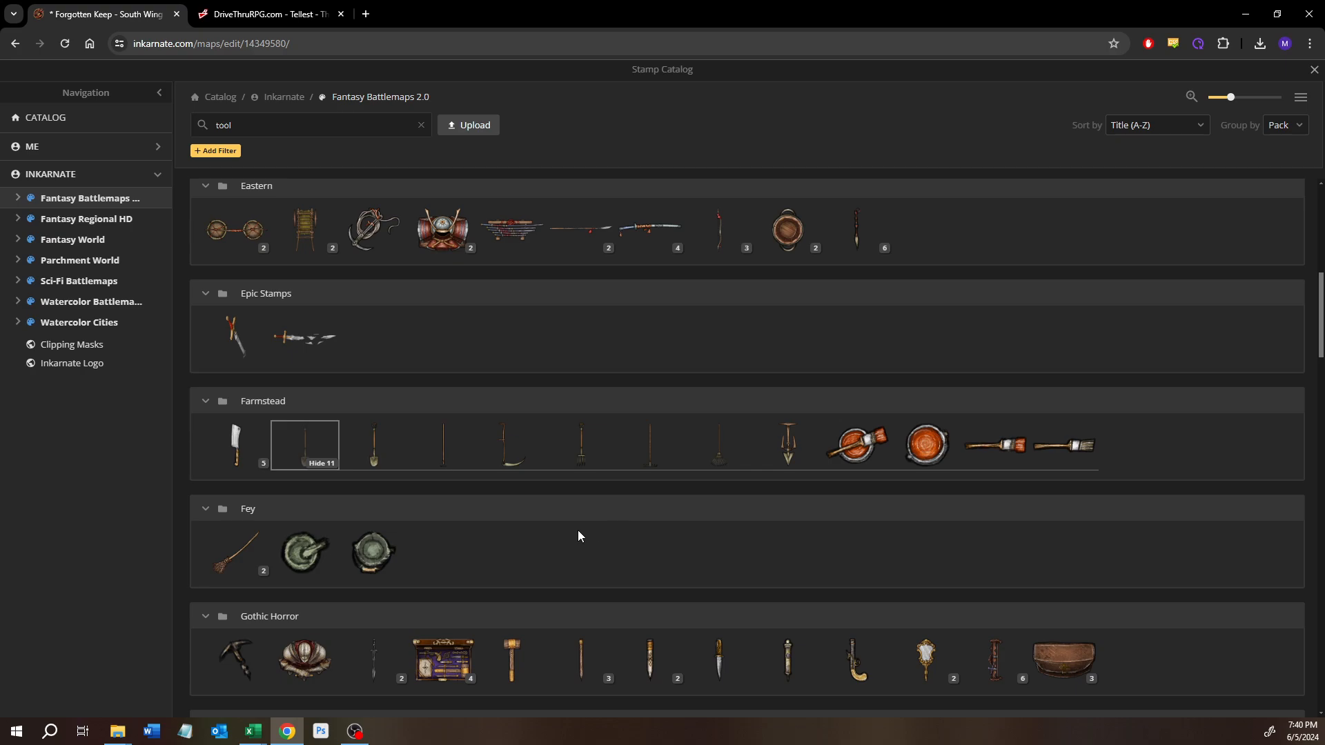
Step: Browse the tool results down to the Weaponry & Tools pack and examine the Weapons, Broken Tools and Broken Weapons variants
scroll(528, 556, "down", 2)
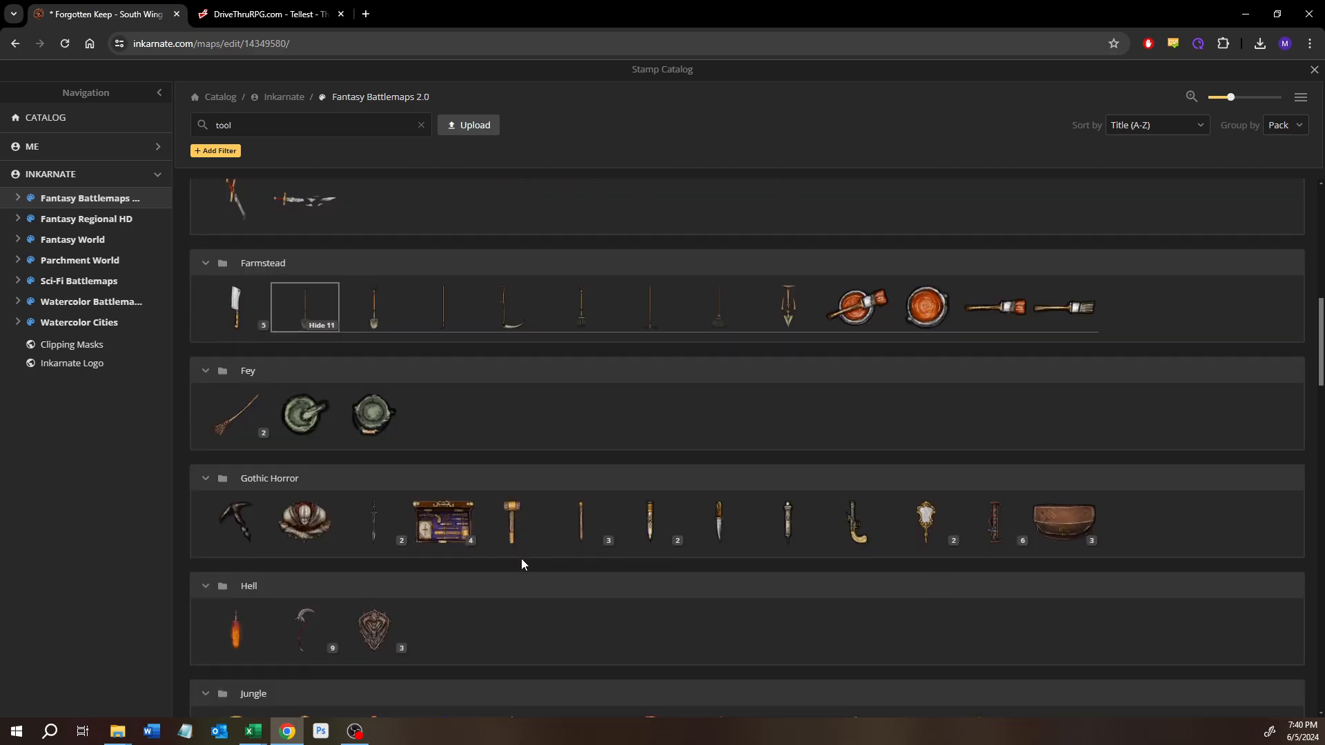
scroll(505, 570, "down", 3)
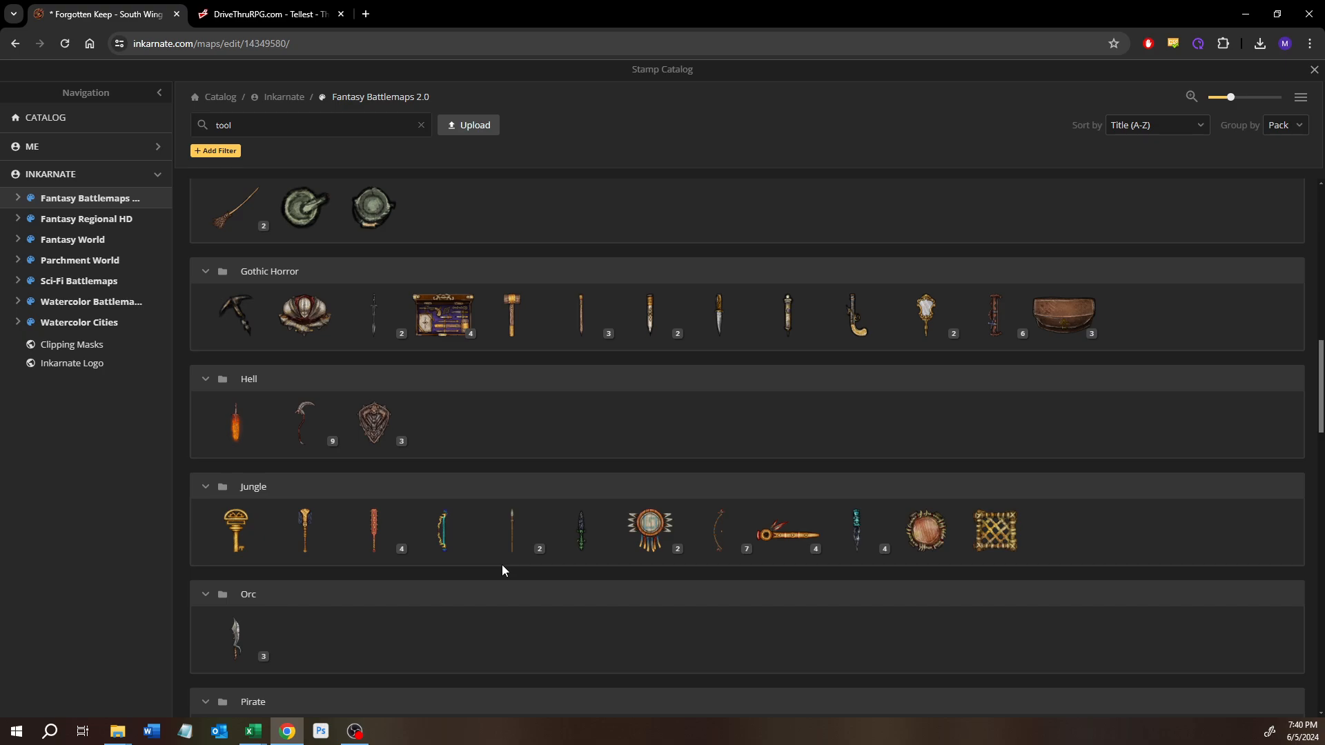
scroll(495, 568, "down", 5)
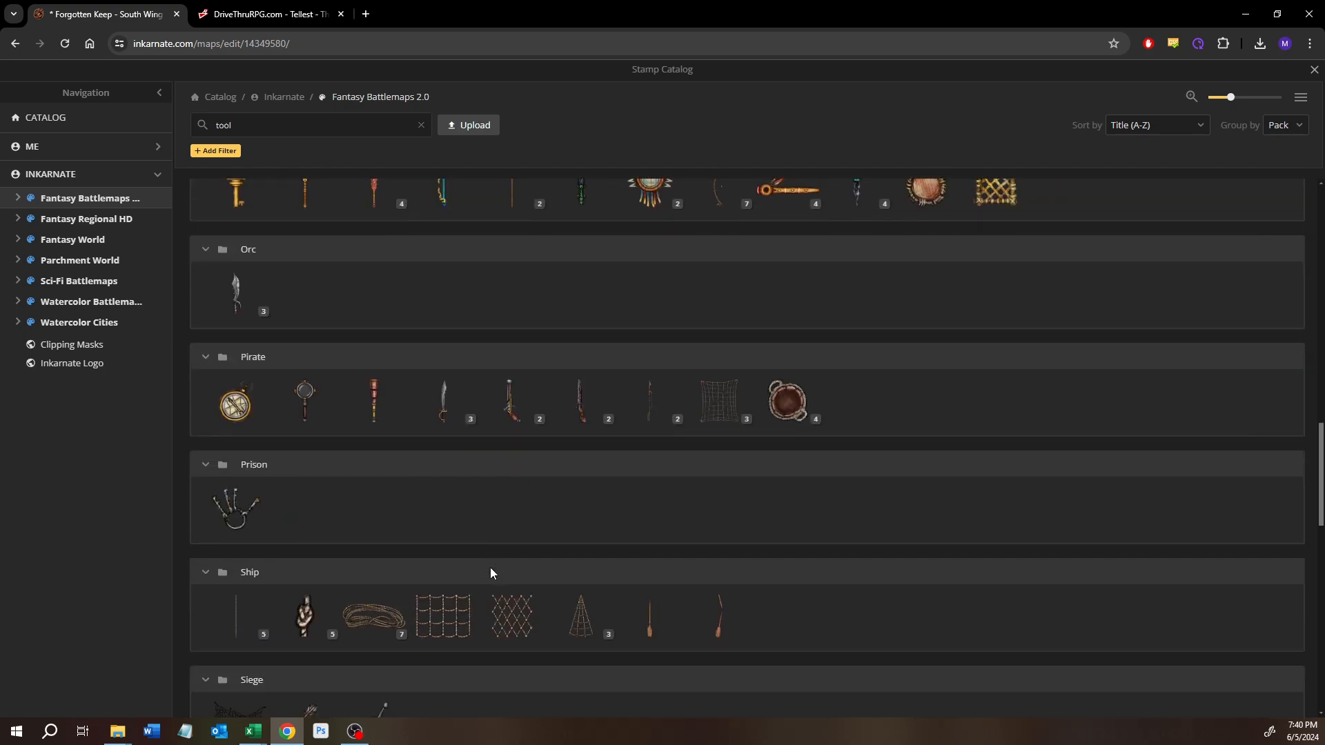
scroll(490, 571, "down", 4)
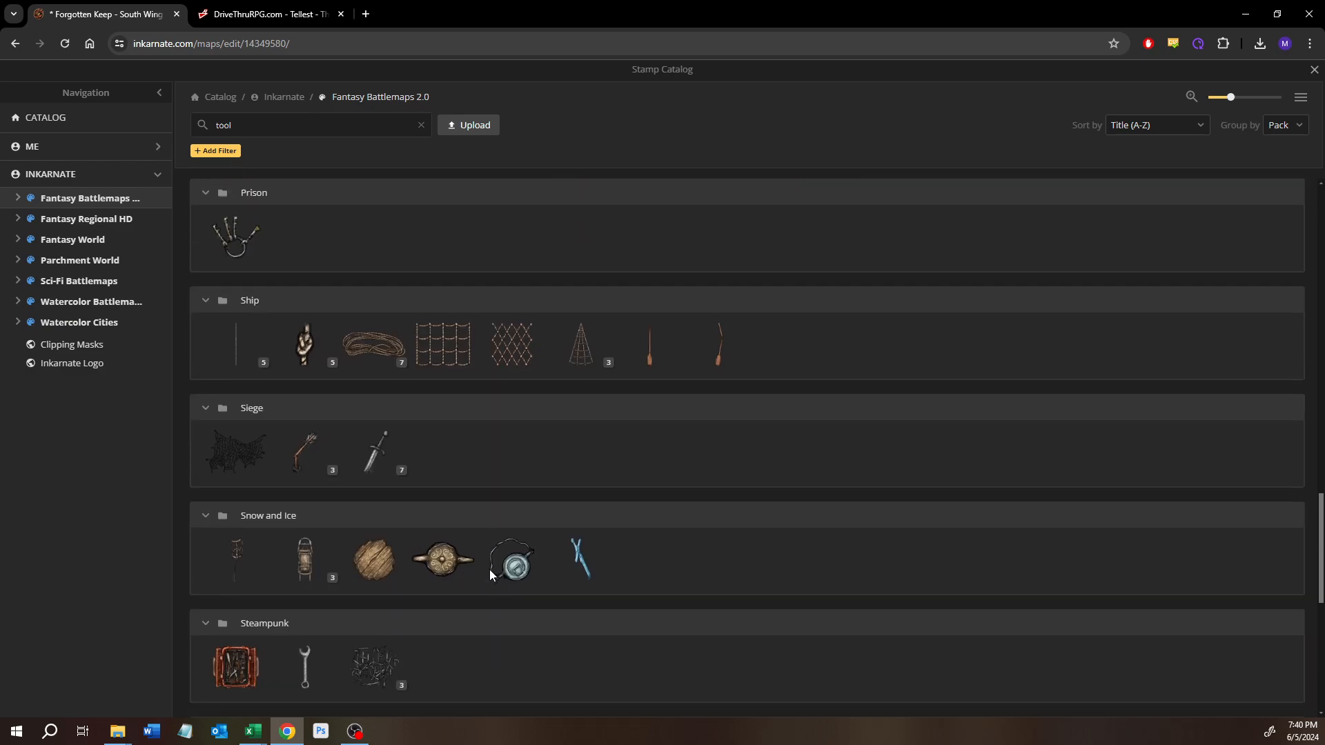
scroll(490, 575, "down", 2)
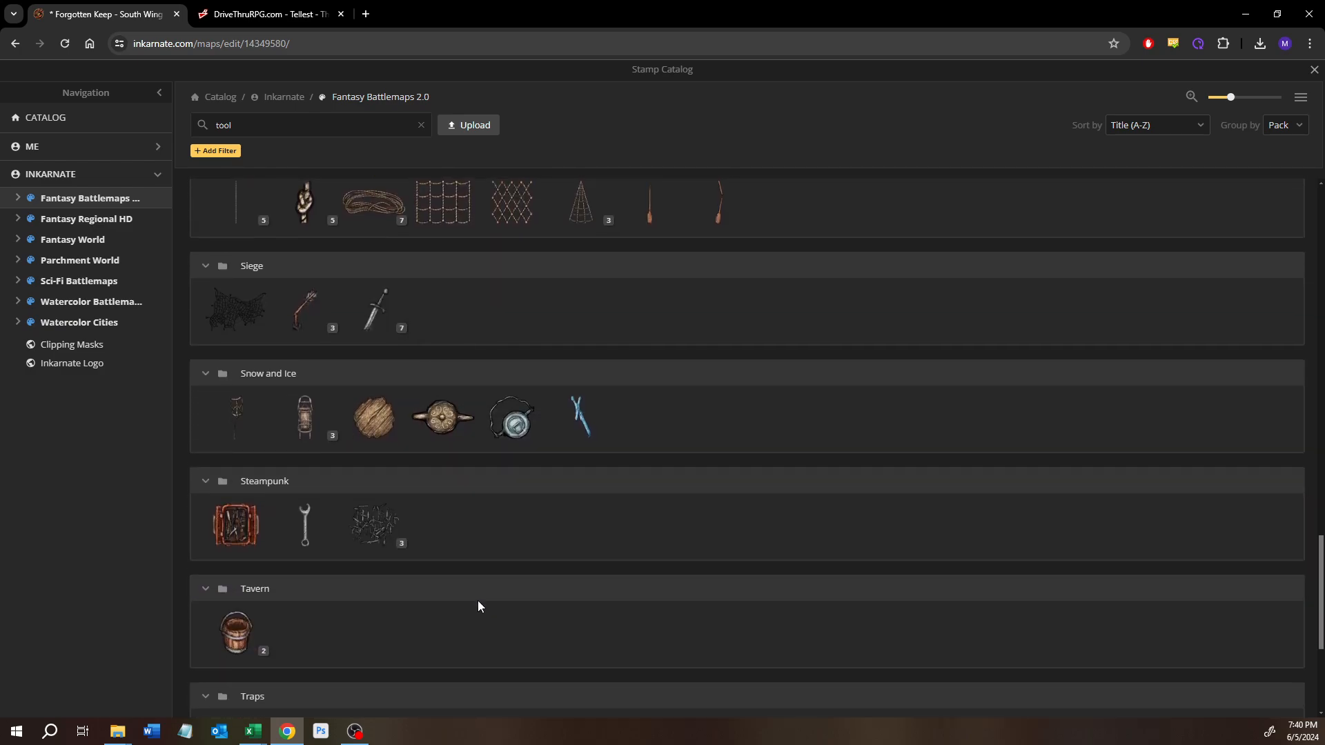
scroll(478, 606, "down", 2)
scroll(478, 606, "down", 2)
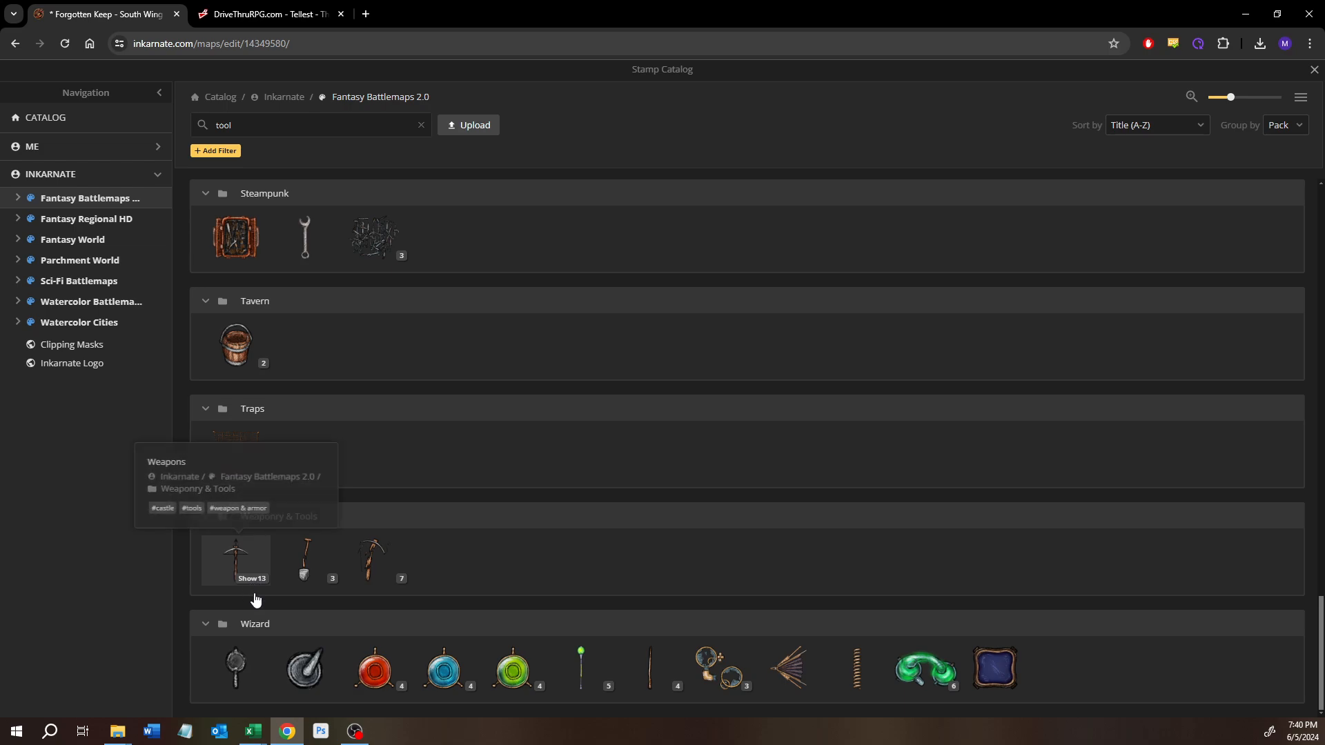
left_click(252, 580)
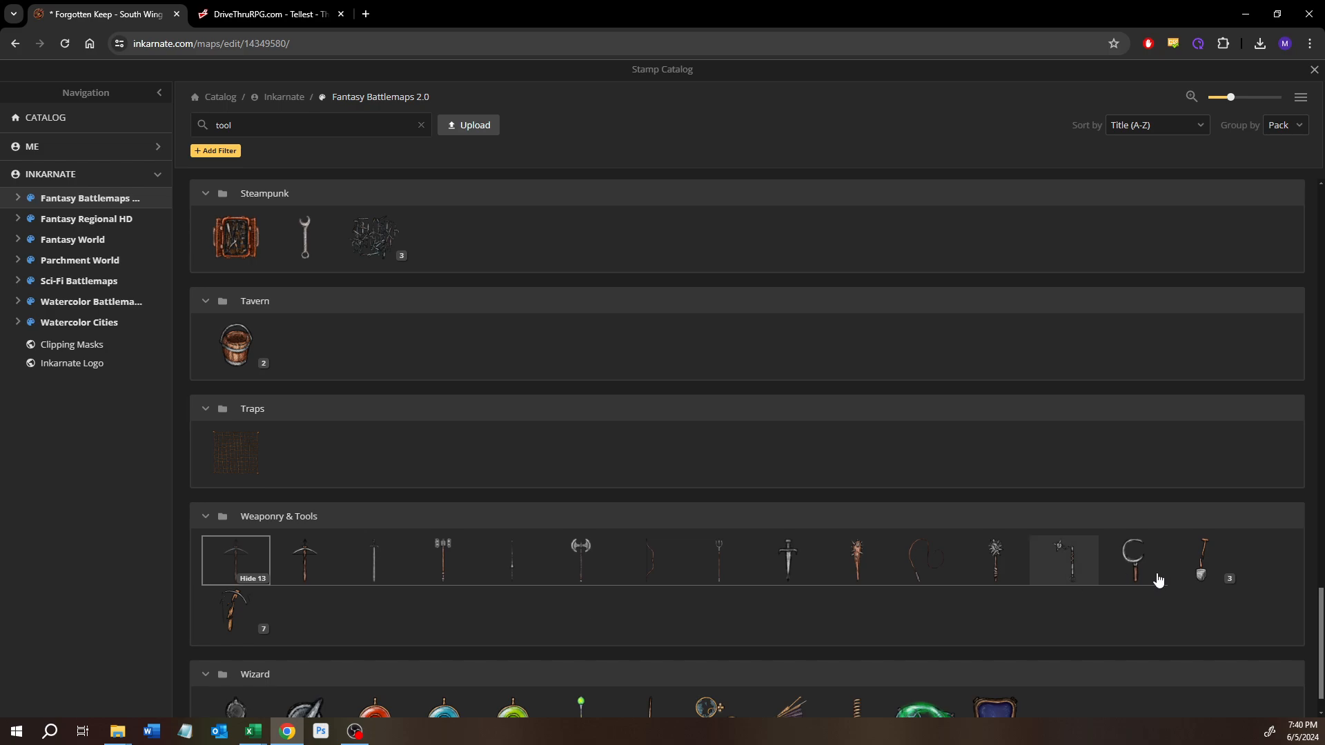
left_click(1213, 586)
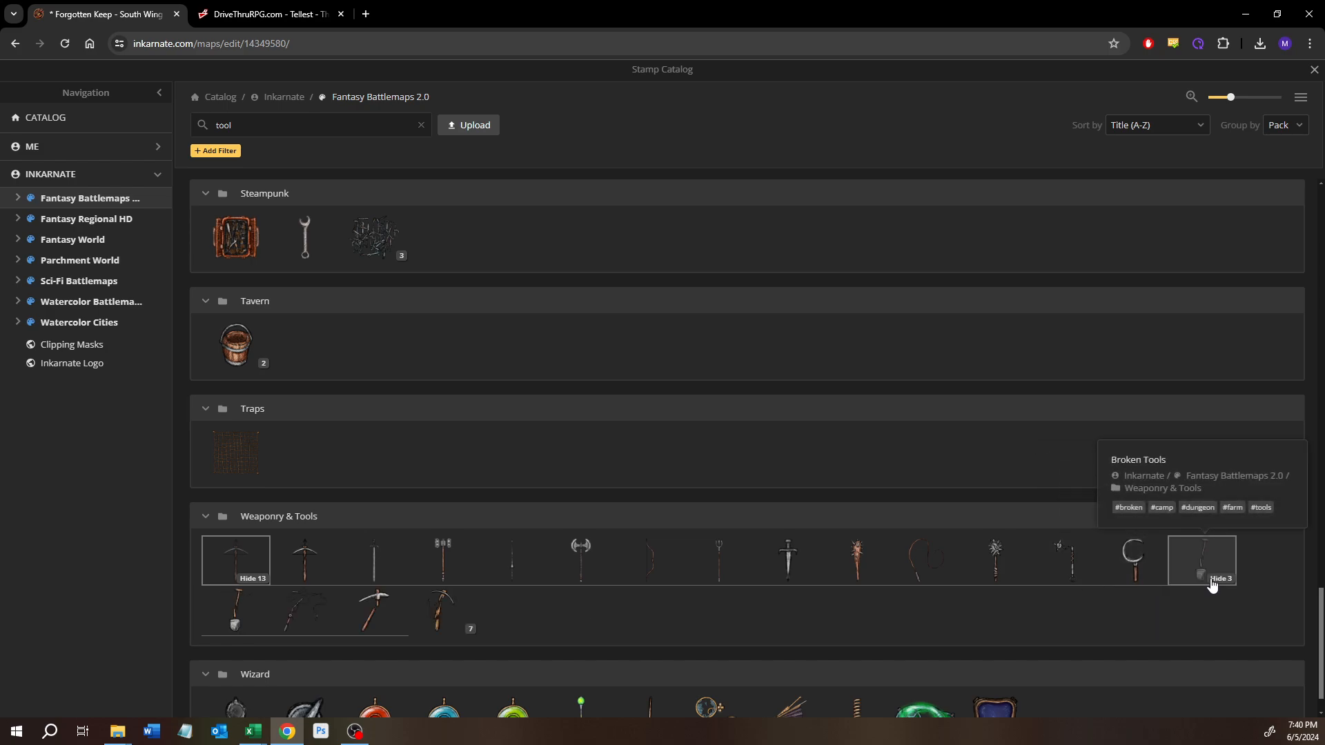
left_click(1212, 585)
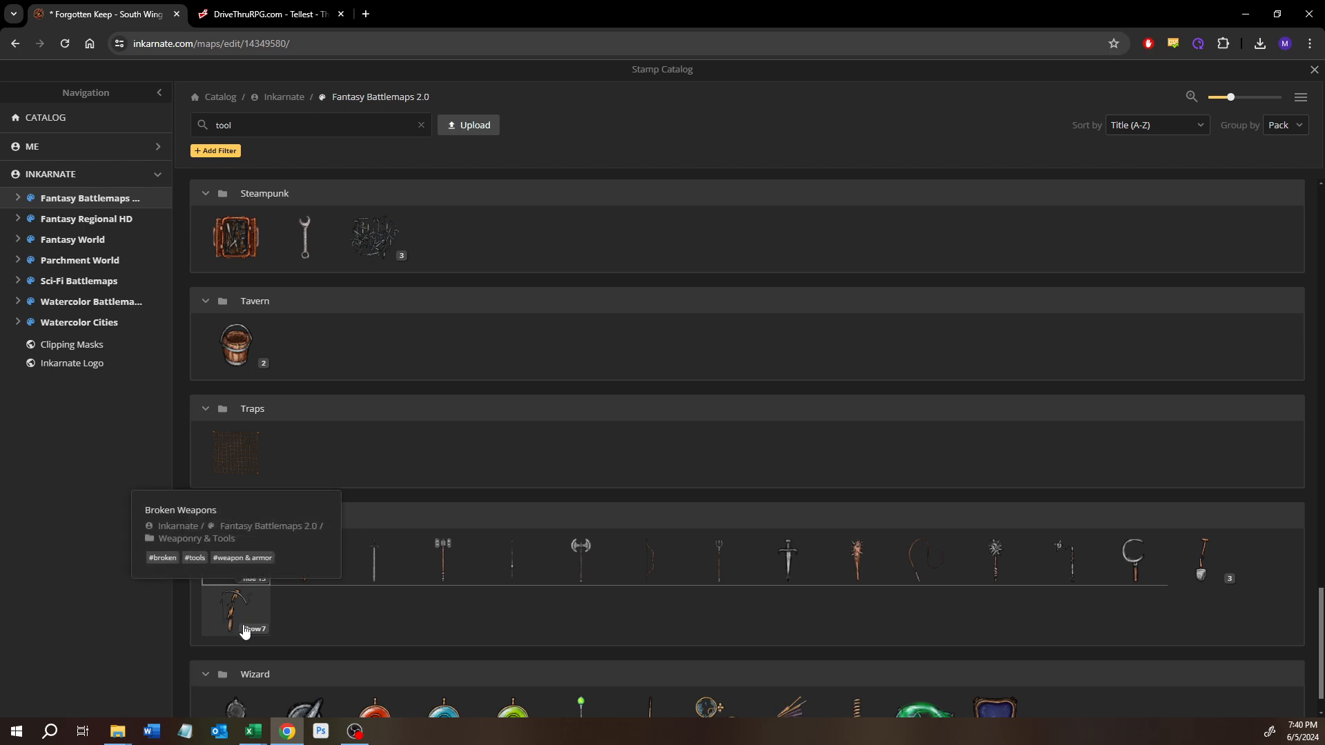
left_click(245, 630)
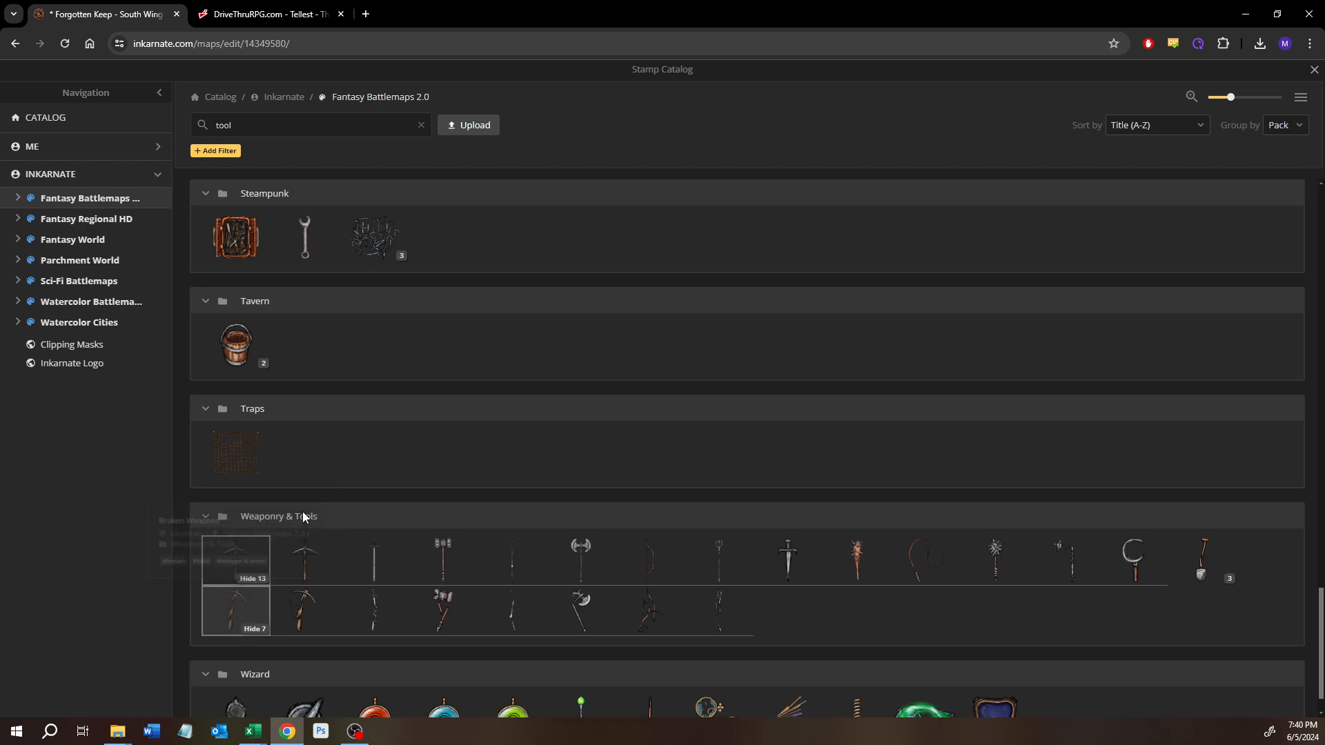
scroll(307, 497, "down", 1)
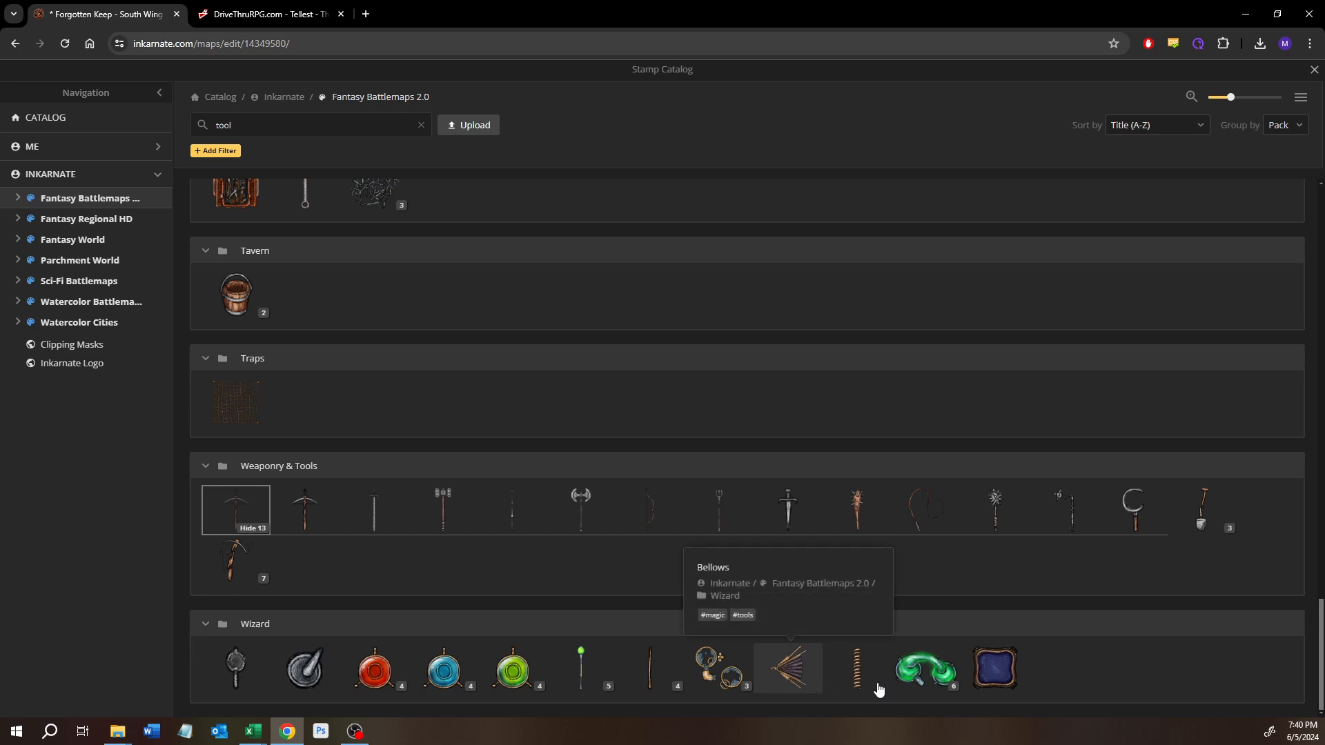
Step: Examine the Wizard pack's tool stamps, showing the Magic Wands variants
mouse_move(877, 689)
mouse_move(643, 664)
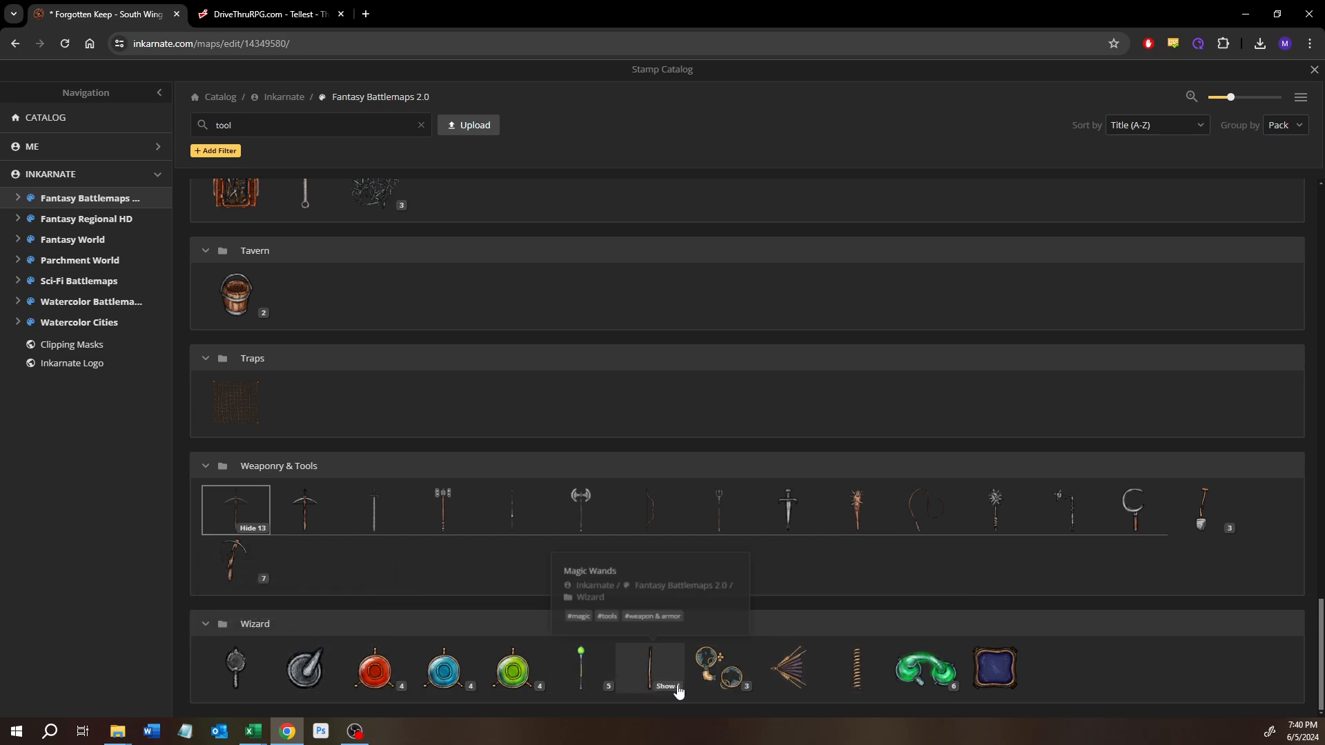
left_click(651, 683)
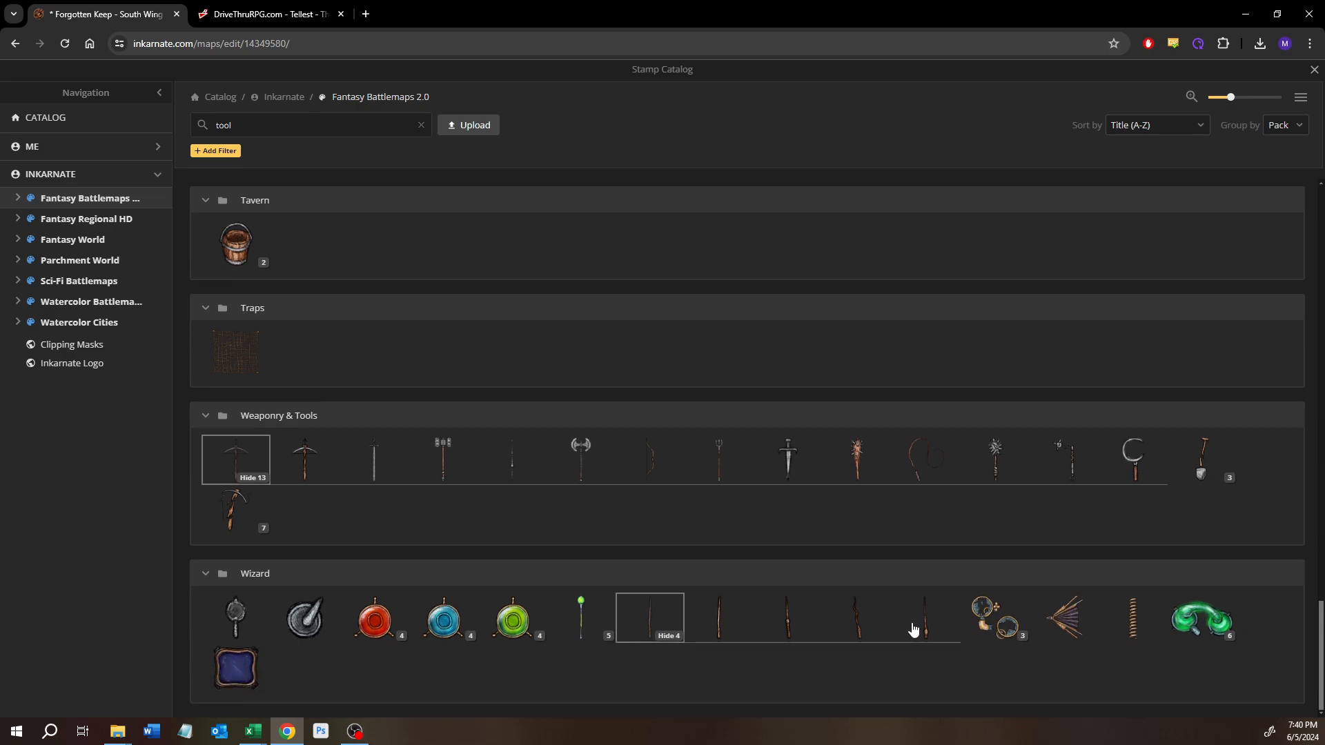
mouse_move(262, 618)
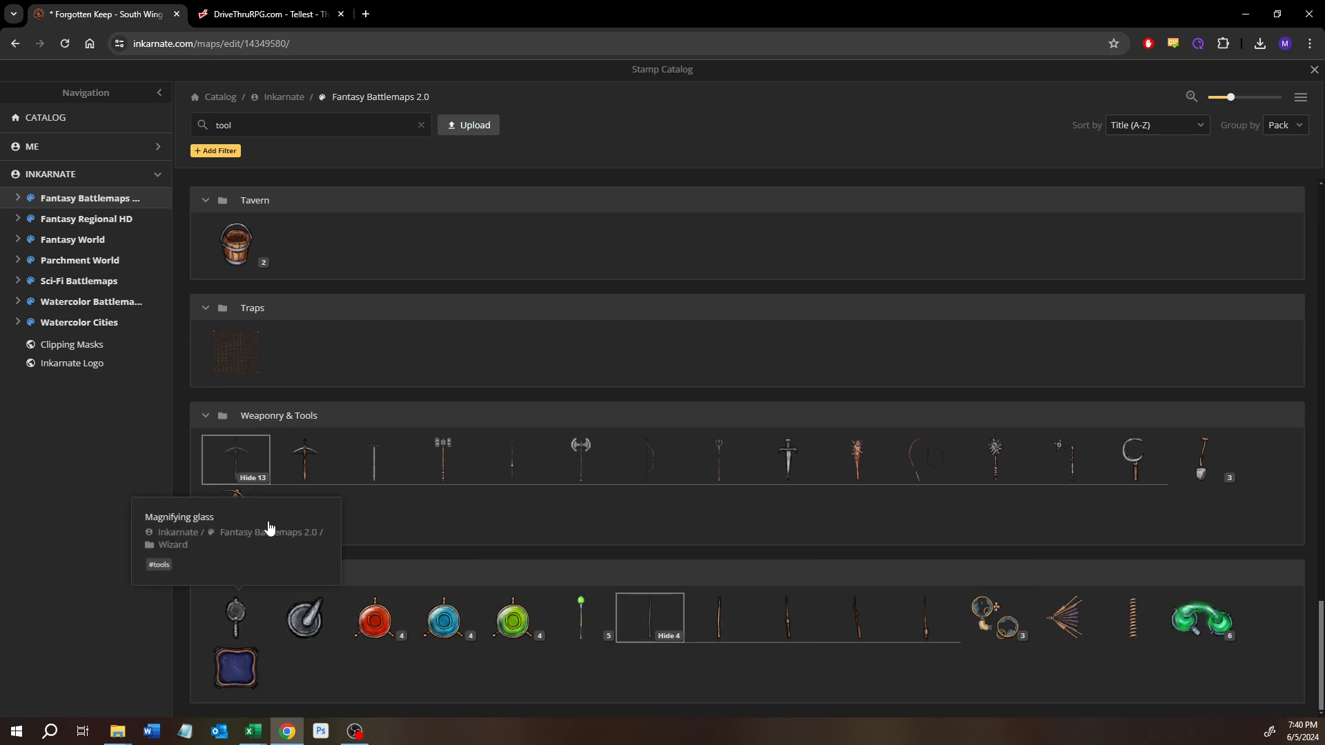
Step: Go back through the tool results to the Gothic Horror pack, check its stamps and show the Leather Bags variants
scroll(267, 516, "up", 5)
scroll(242, 513, "up", 4)
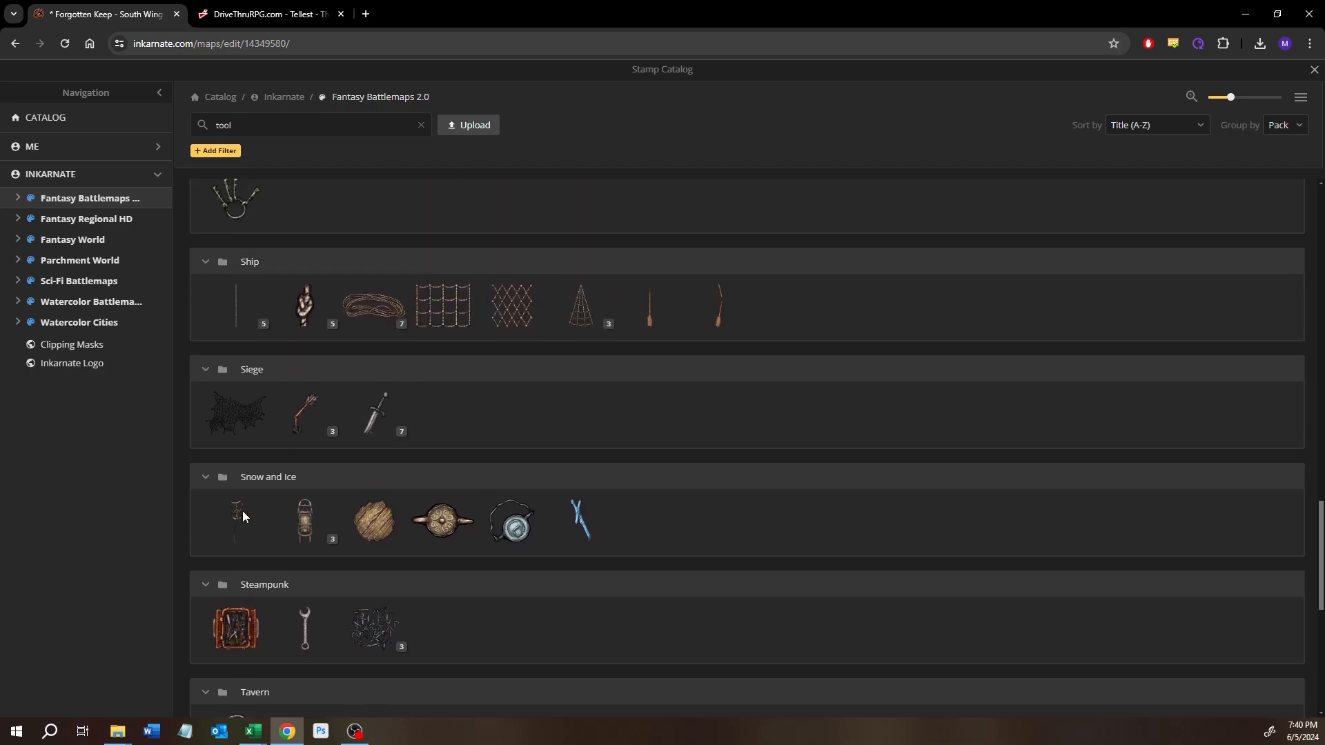
mouse_move(252, 577)
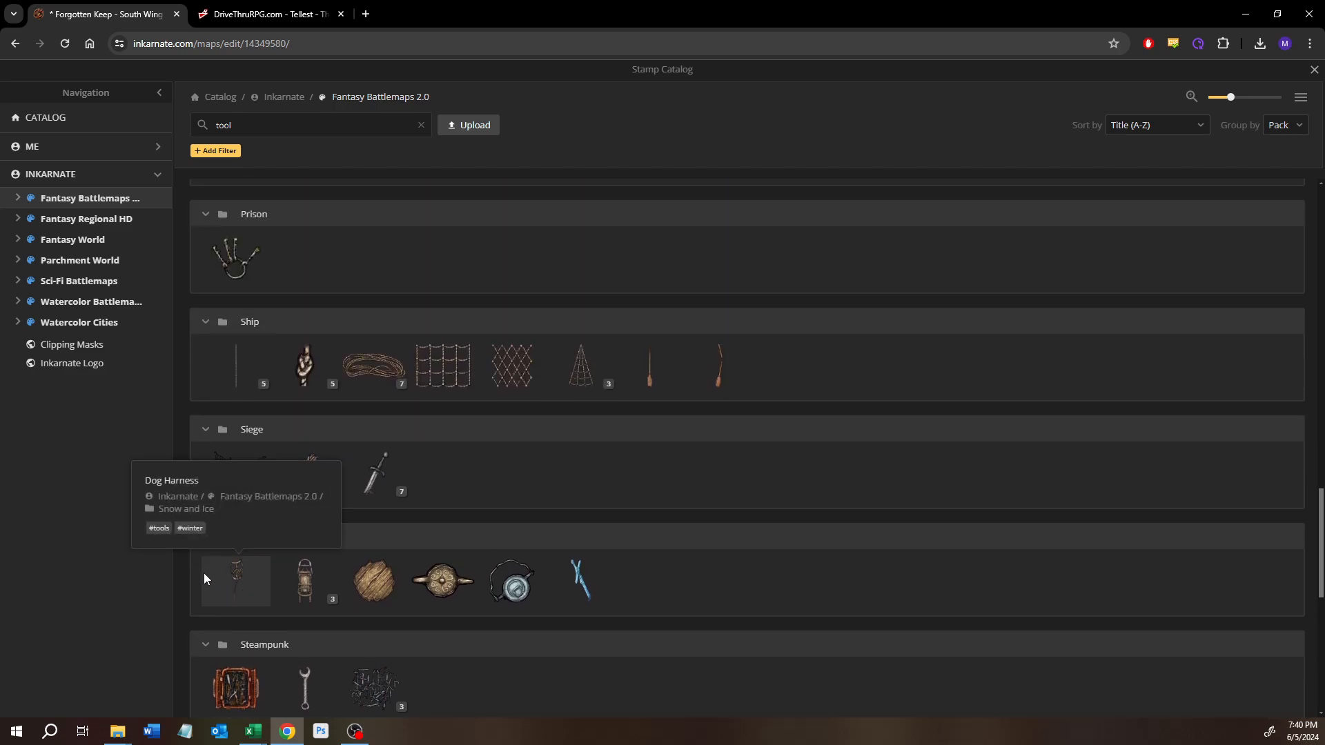
scroll(204, 573, "up", 4)
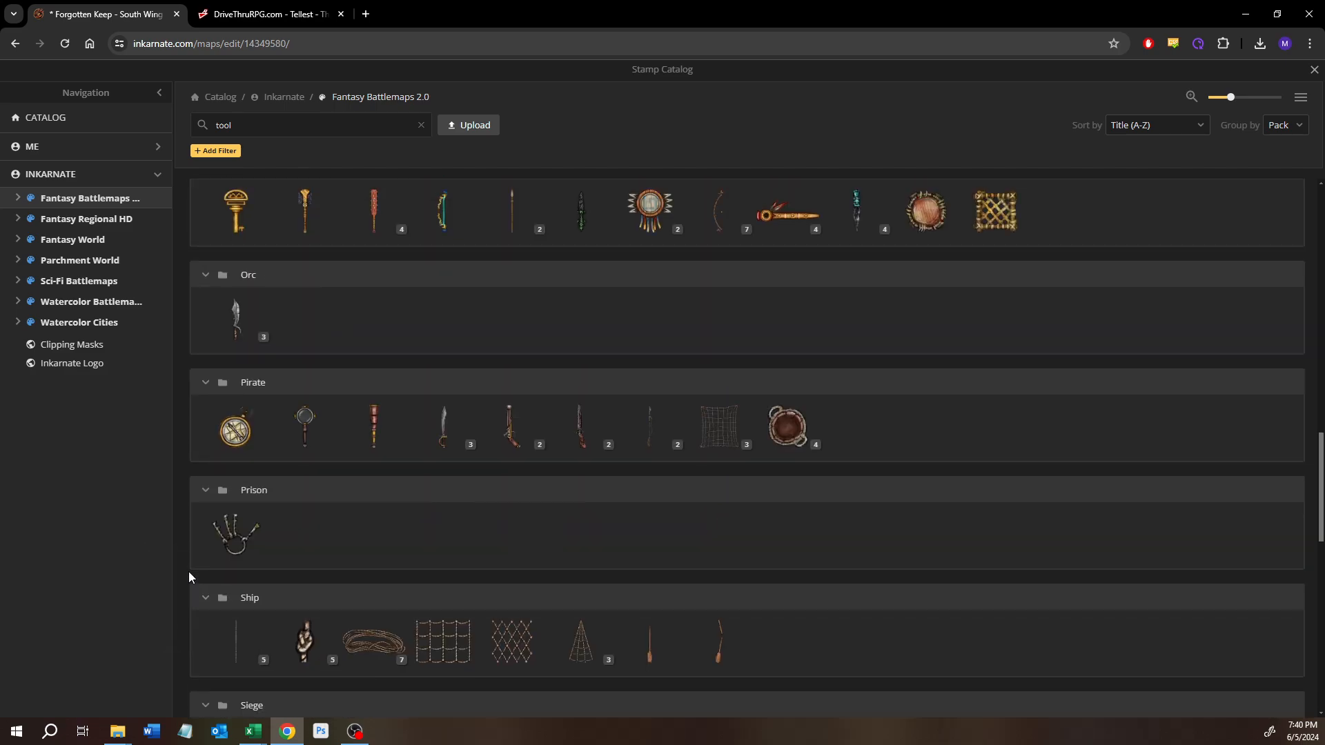
scroll(414, 490, "up", 7)
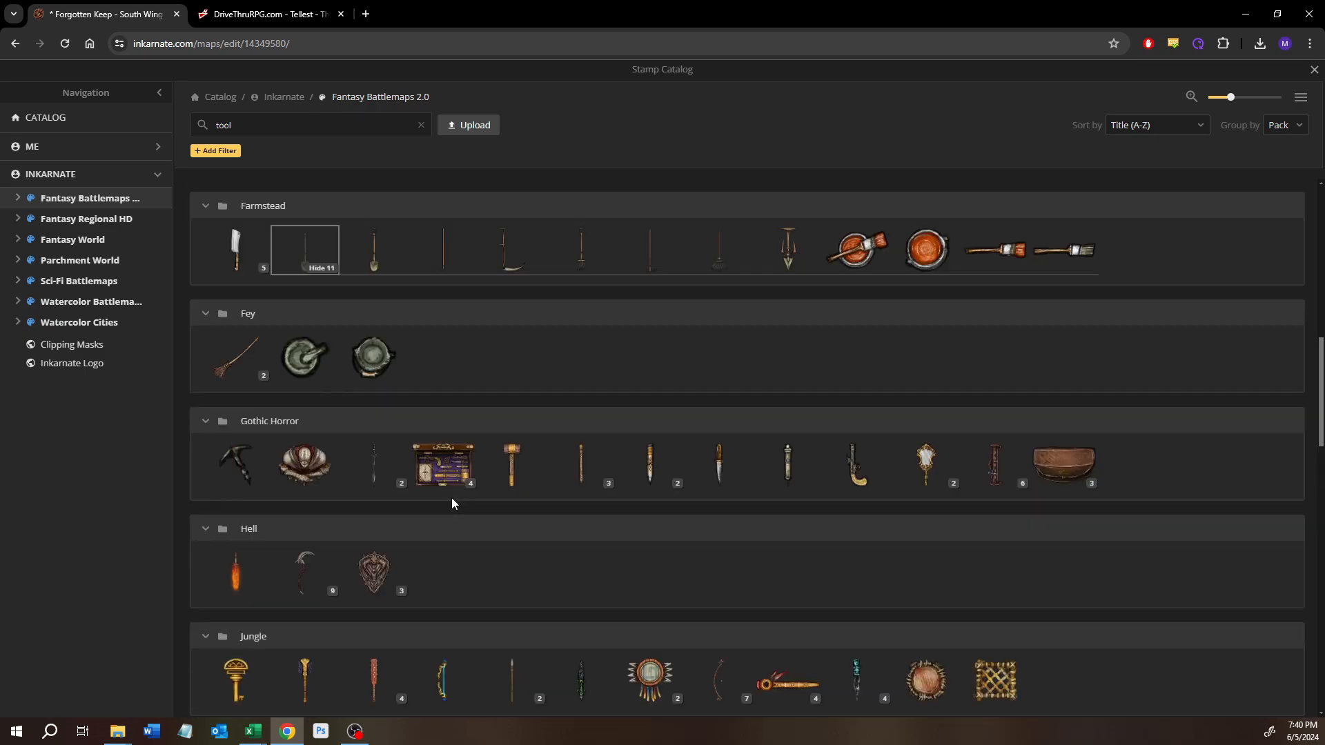
scroll(434, 614, "up", 1)
scroll(425, 583, "down", 1)
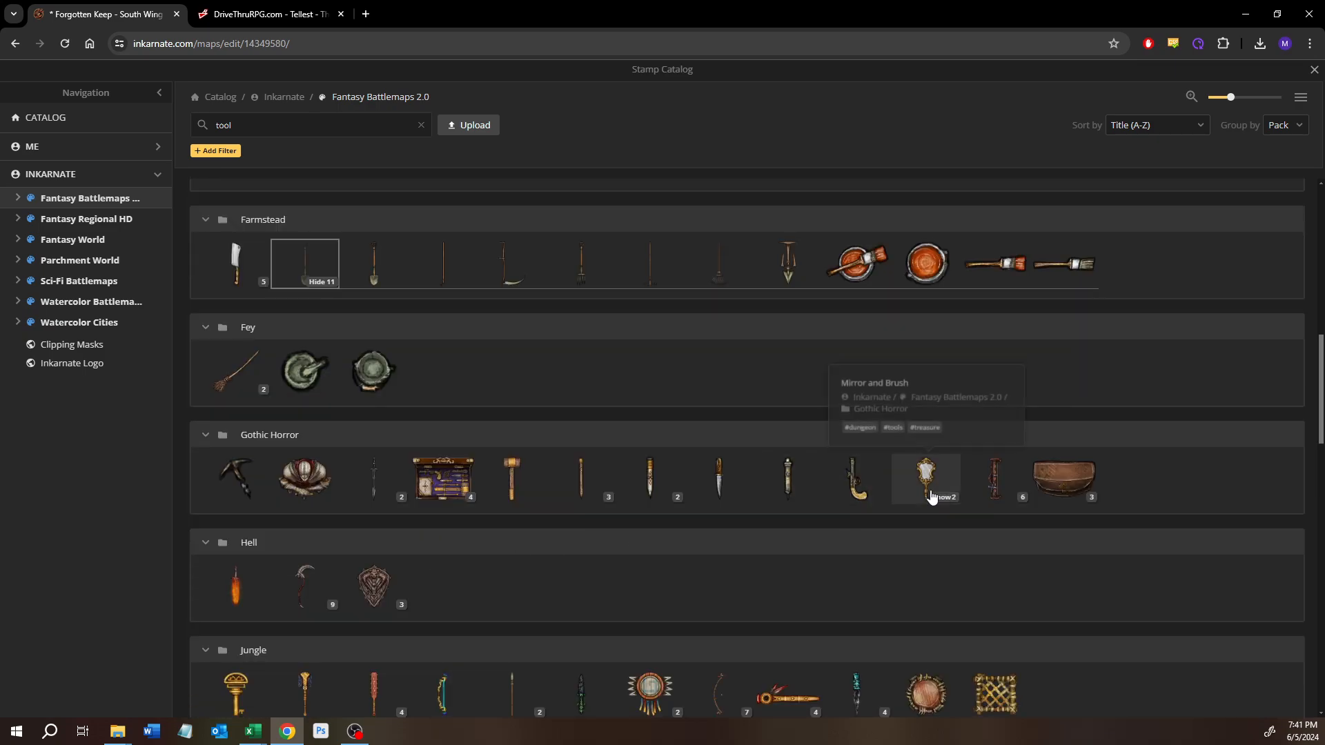
mouse_move(985, 490)
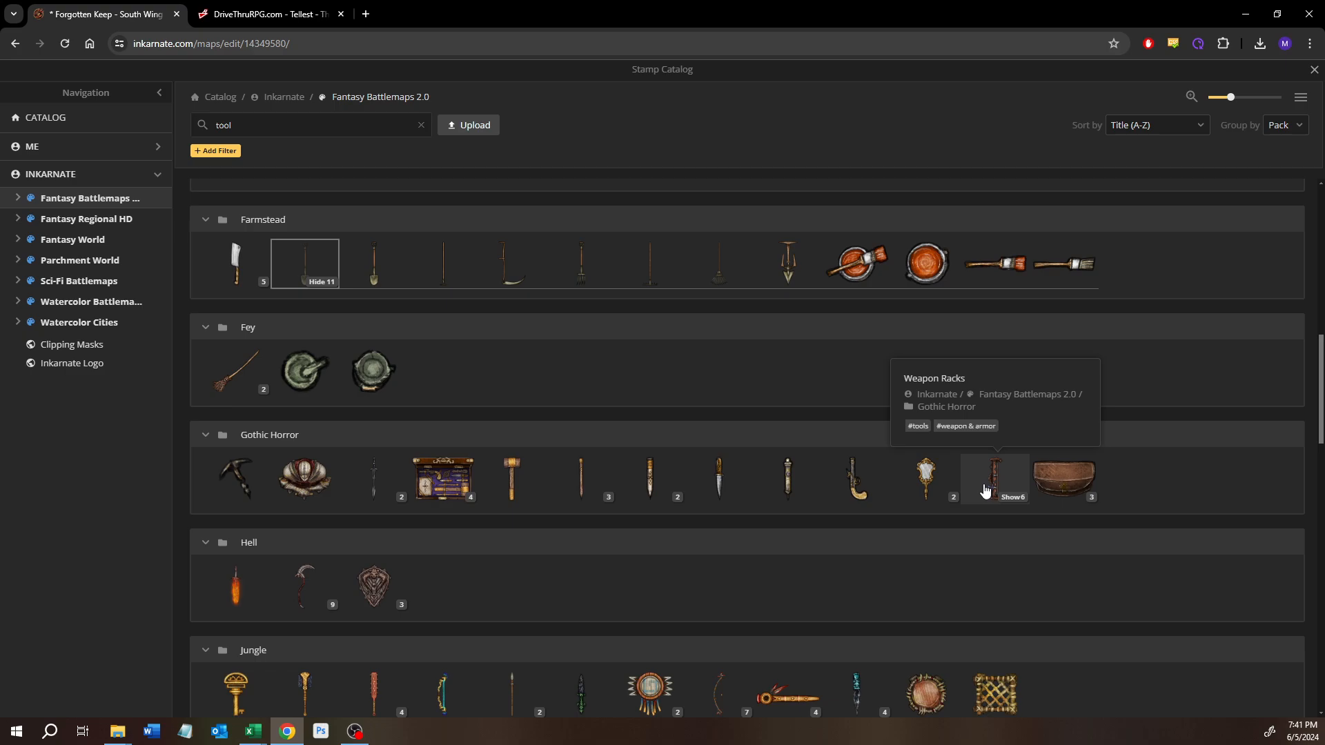
mouse_move(1091, 475)
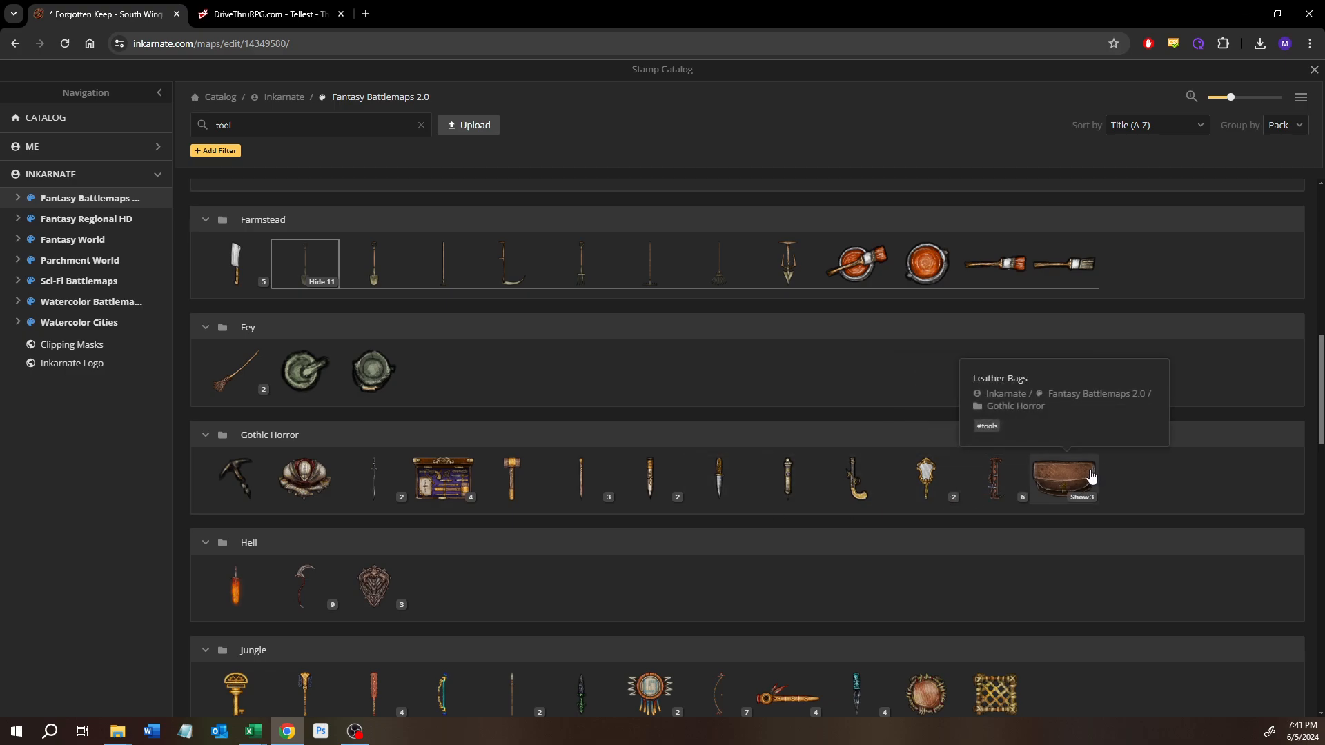
left_click(1080, 498)
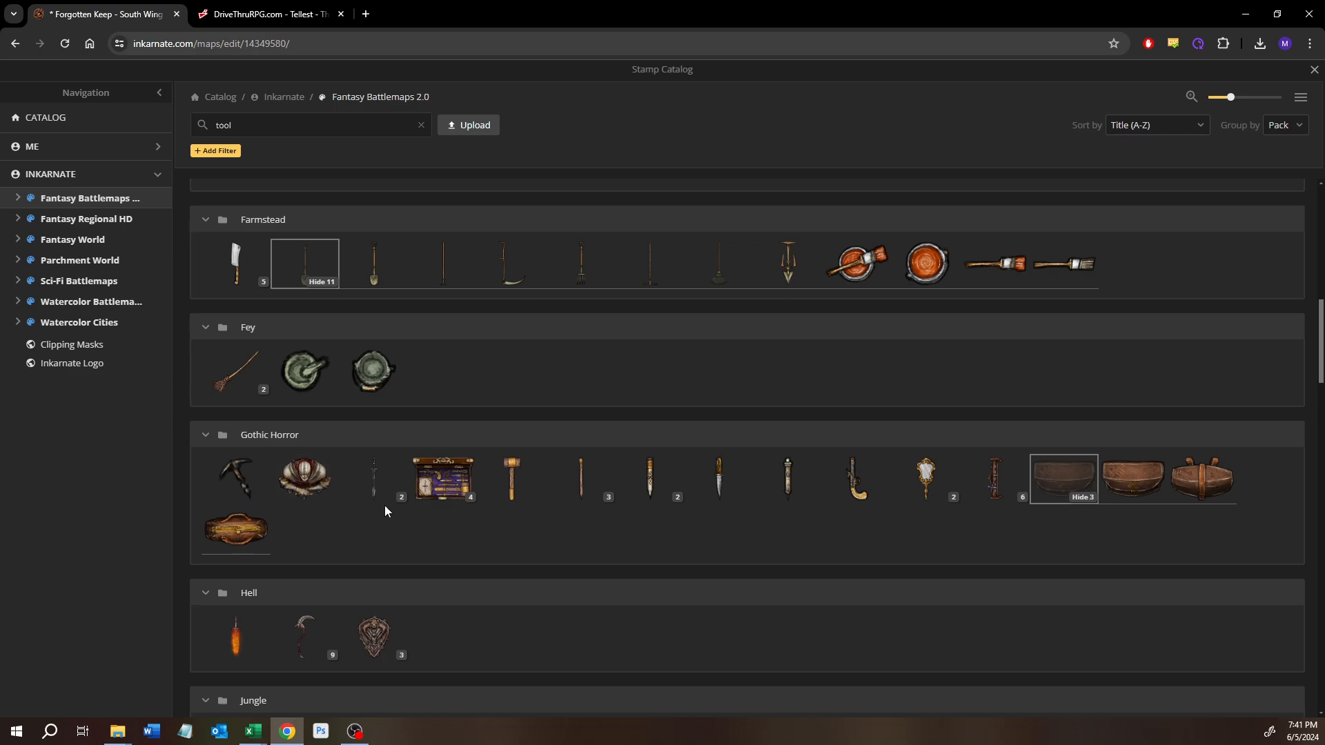
Step: Browse the Watercolor Battlemaps results for "tool" and show the variants of the Equipment & Tools pack's shovel stamp
mouse_move(393, 502)
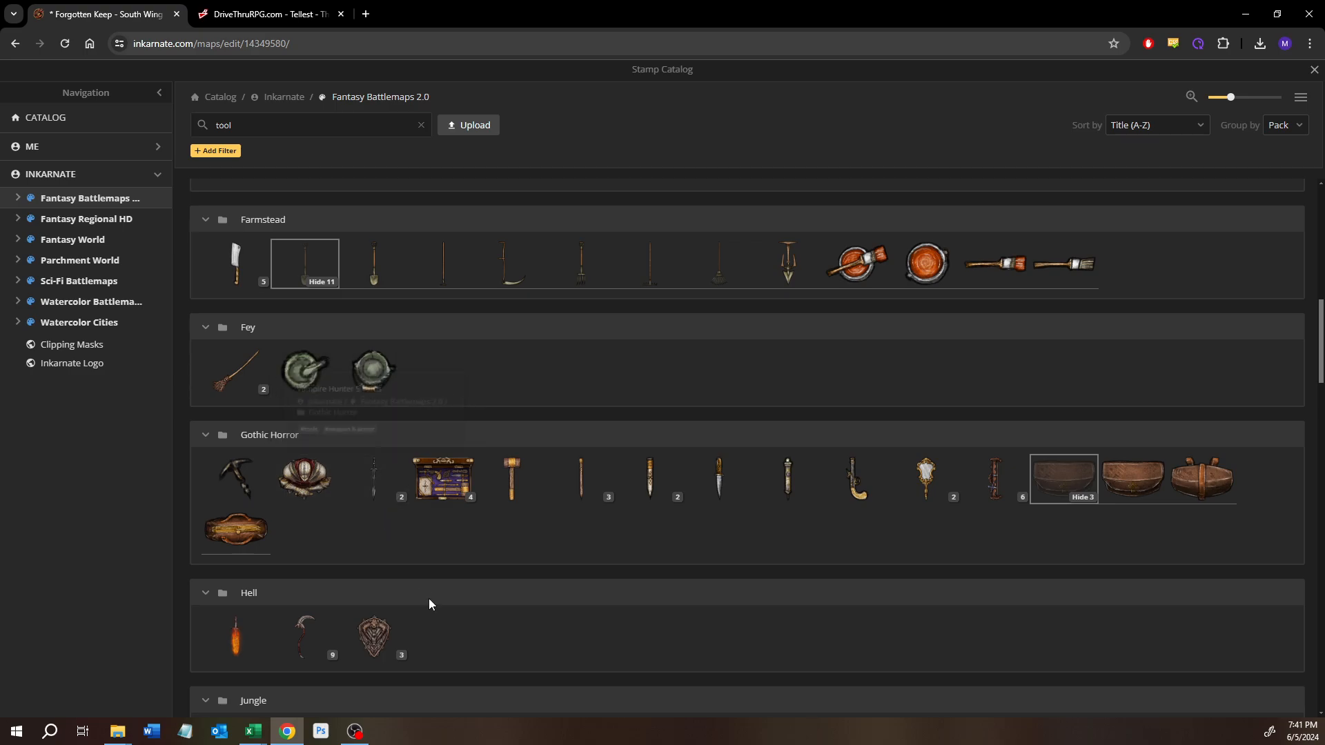
scroll(429, 598, "up", 2)
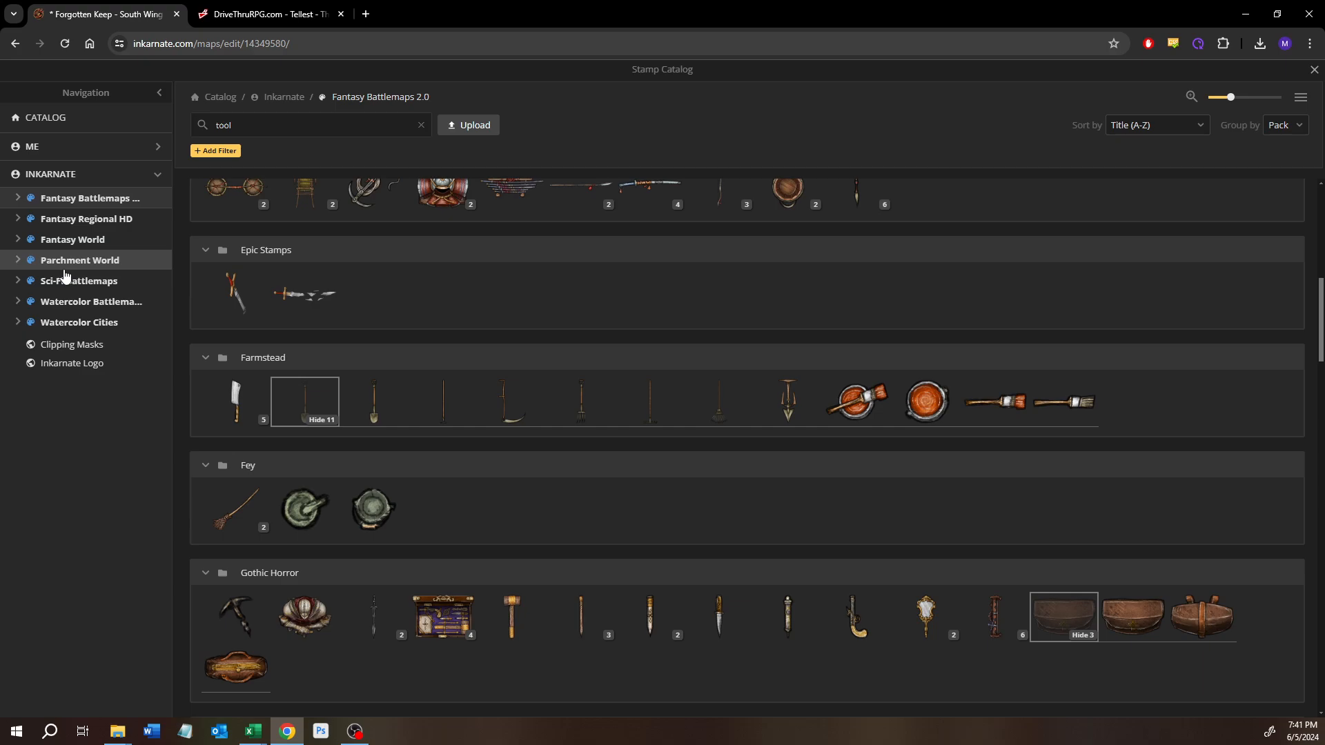
left_click(92, 301)
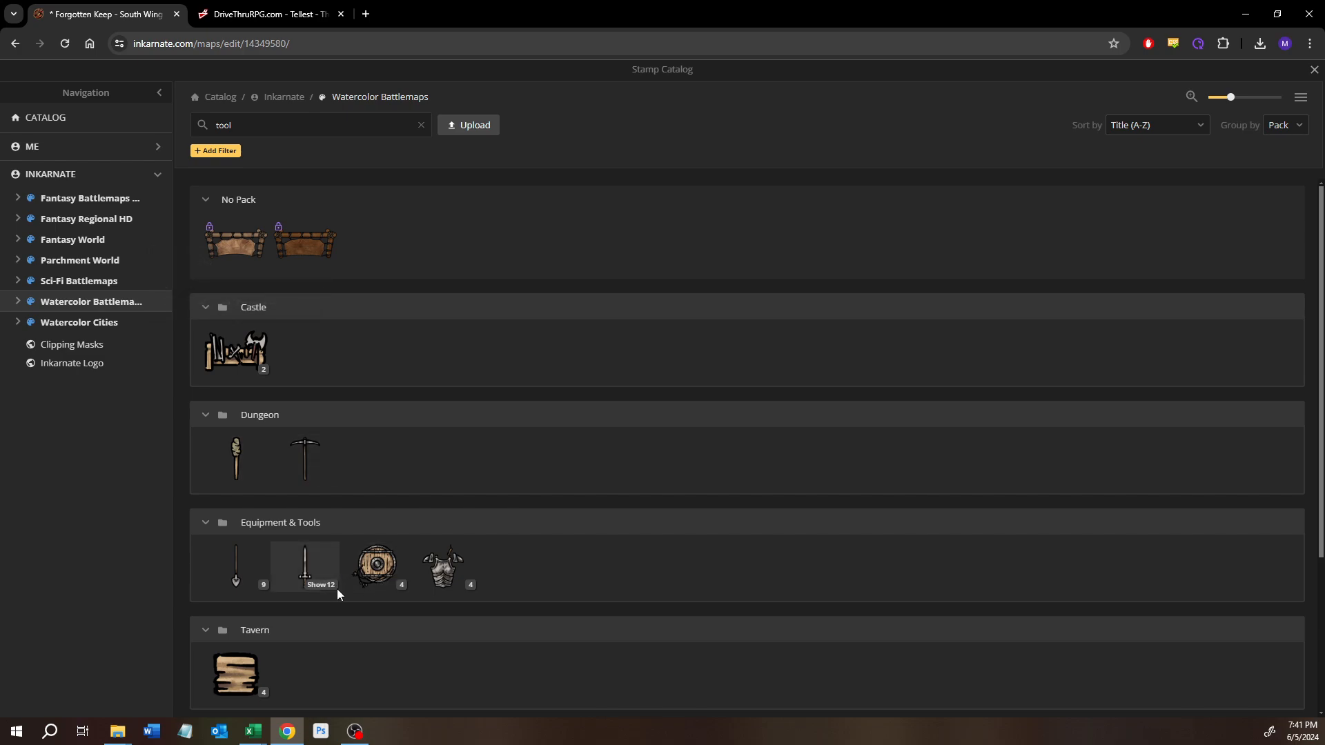
scroll(337, 589, "down", 3)
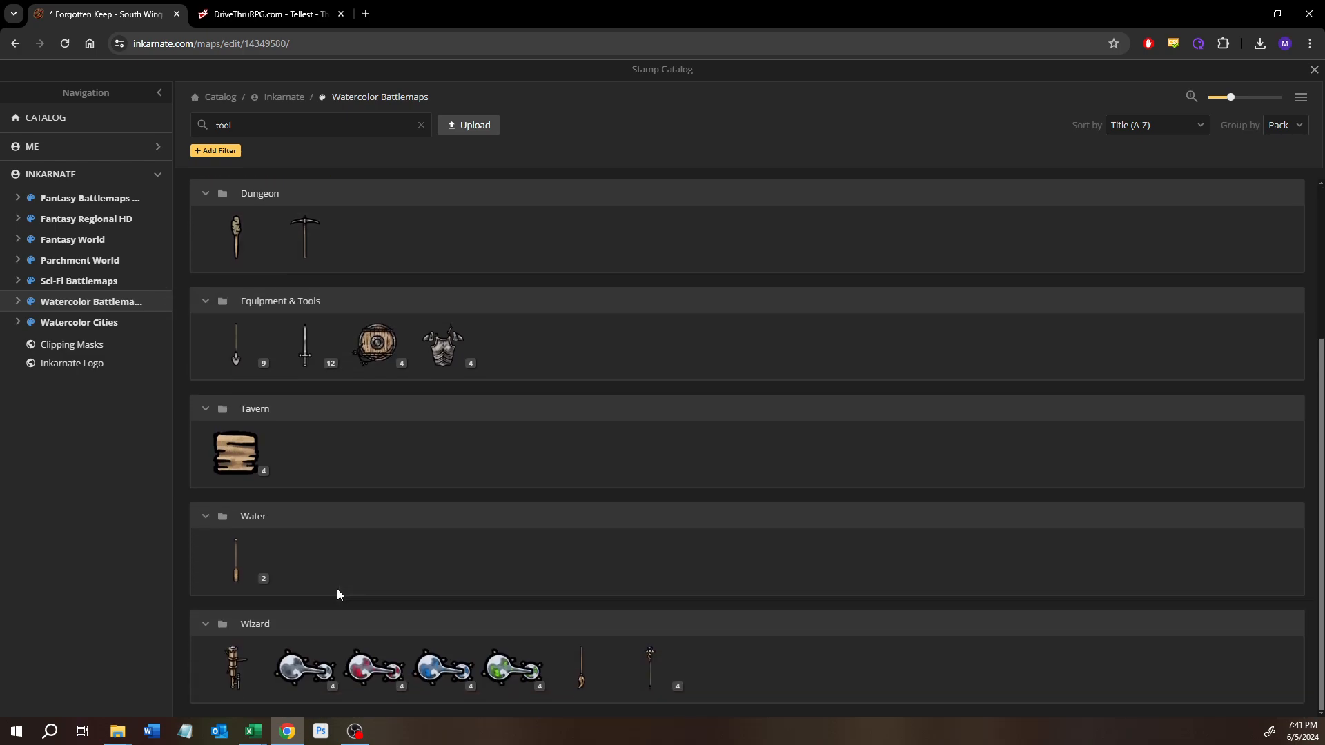
scroll(337, 589, "up", 3)
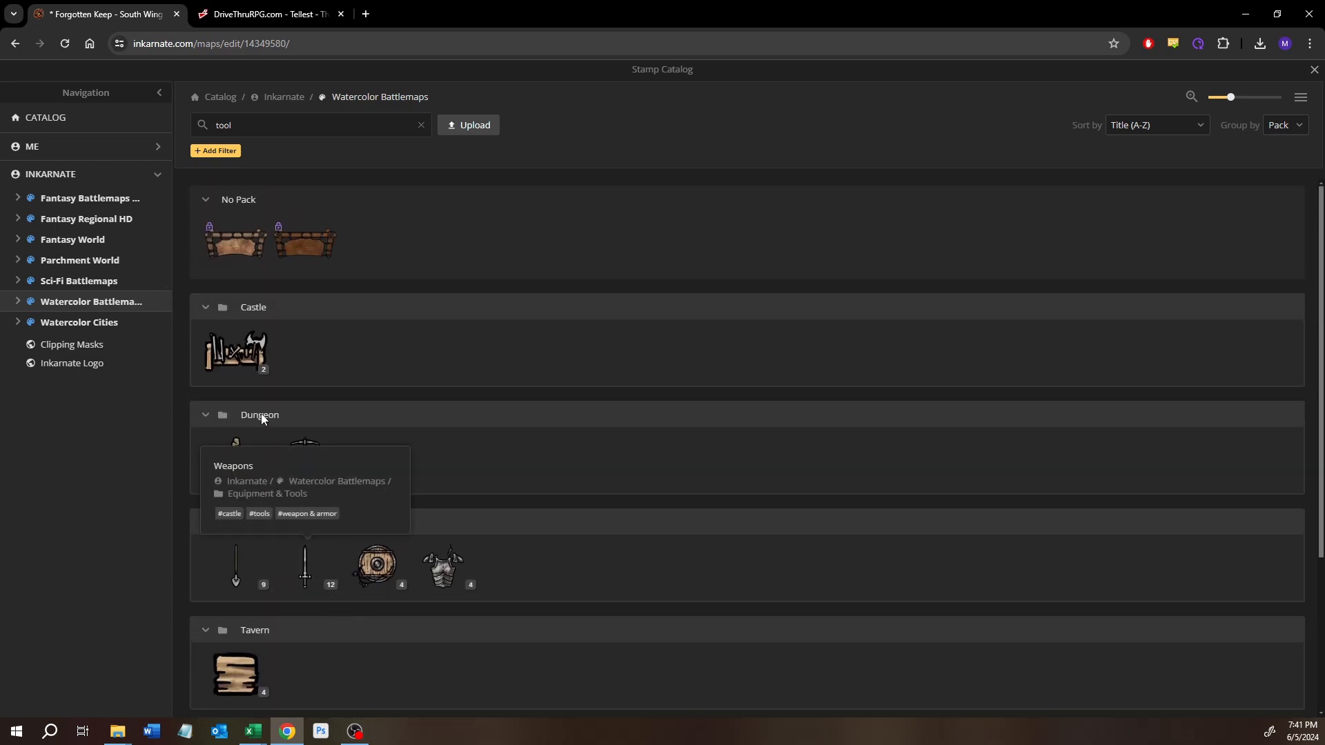
scroll(267, 487, "down", 3)
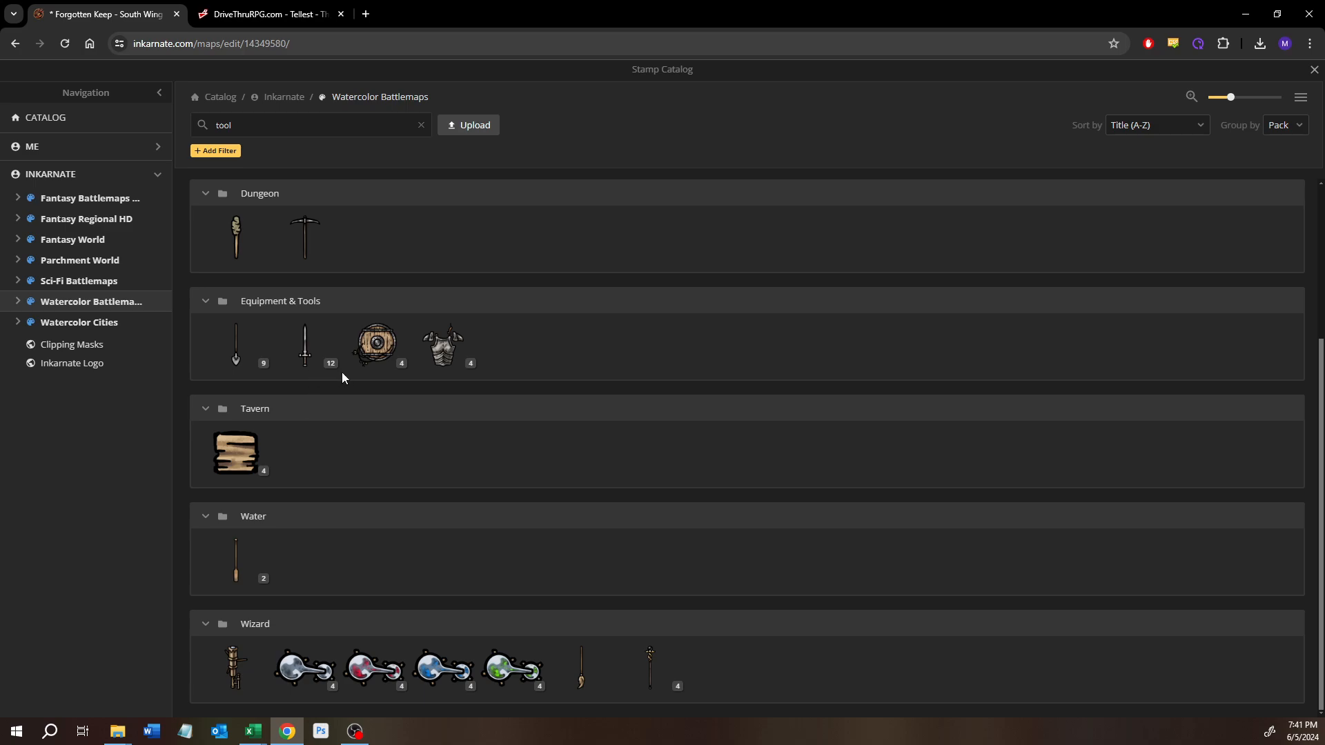
left_click(253, 365)
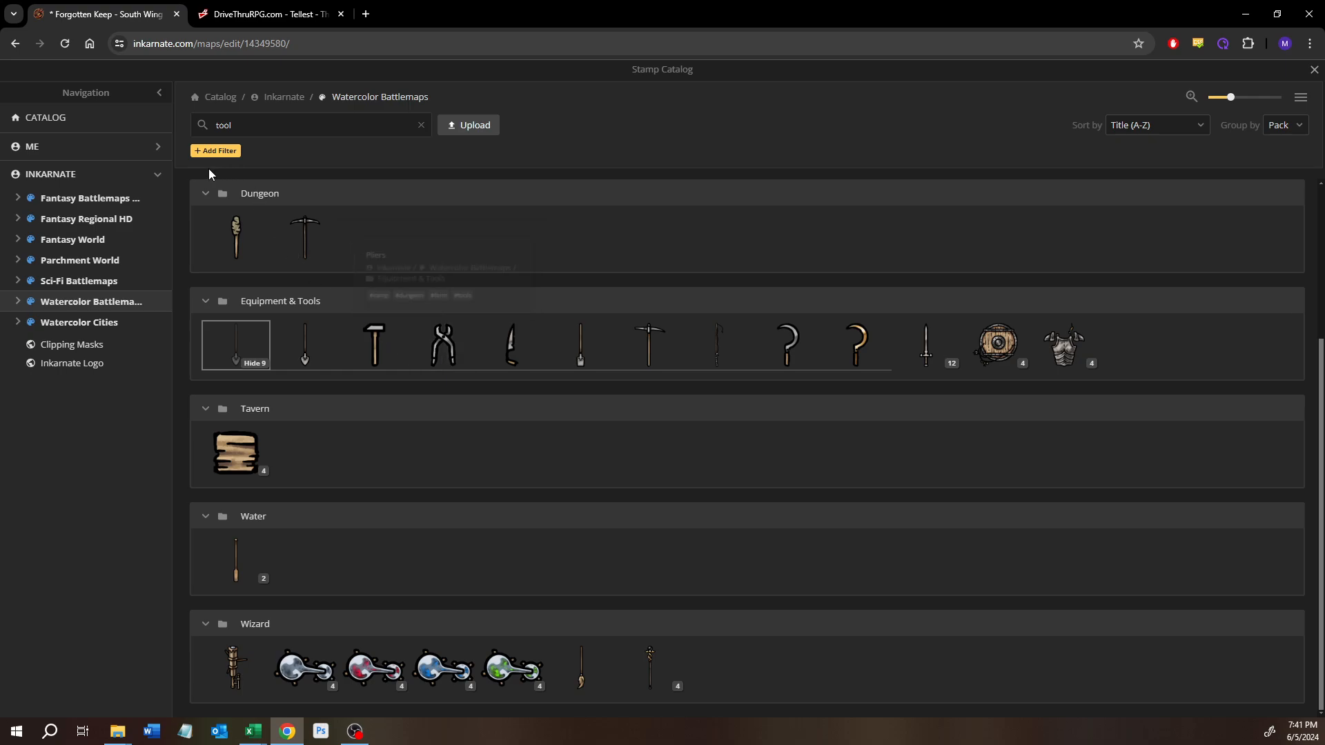
Step: Search the Fantasy Battlemaps 2.0 stamps for "pliers" and shorten the search term to "plier"
left_click(90, 200)
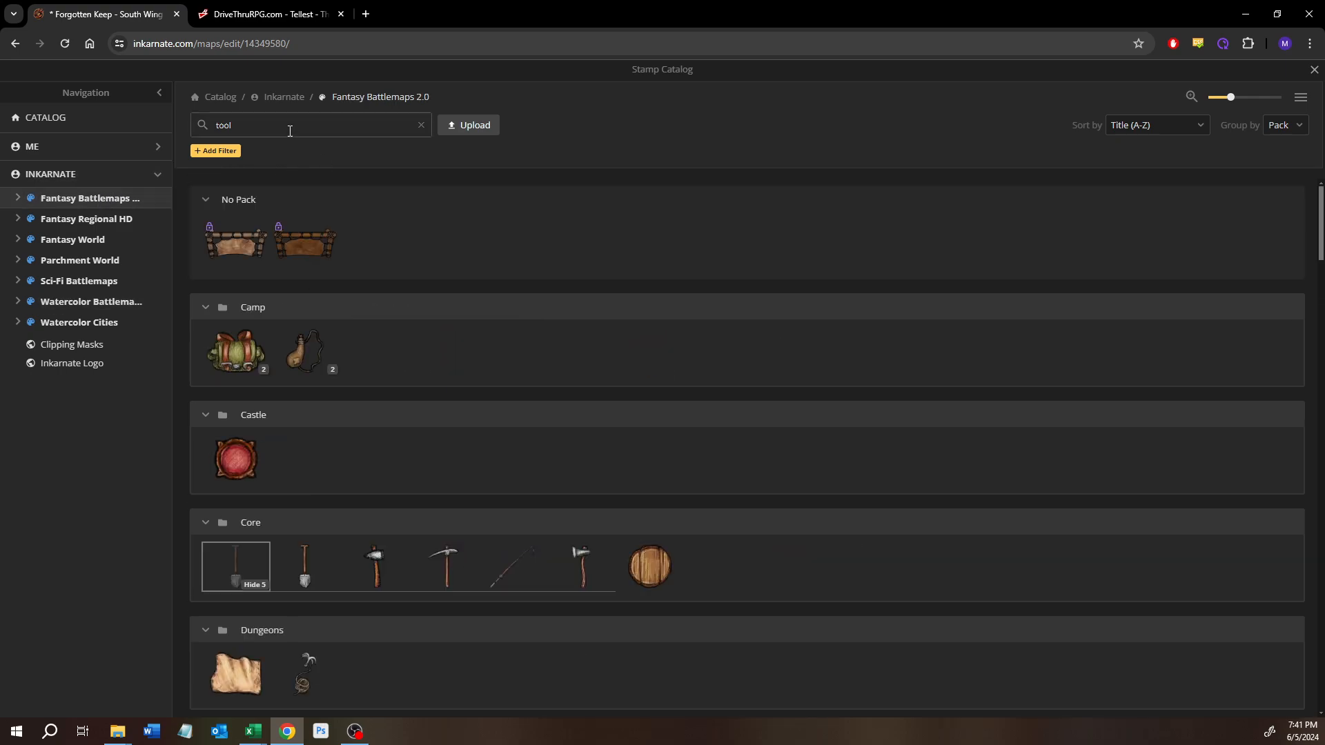
double_click(290, 132)
type("plie")
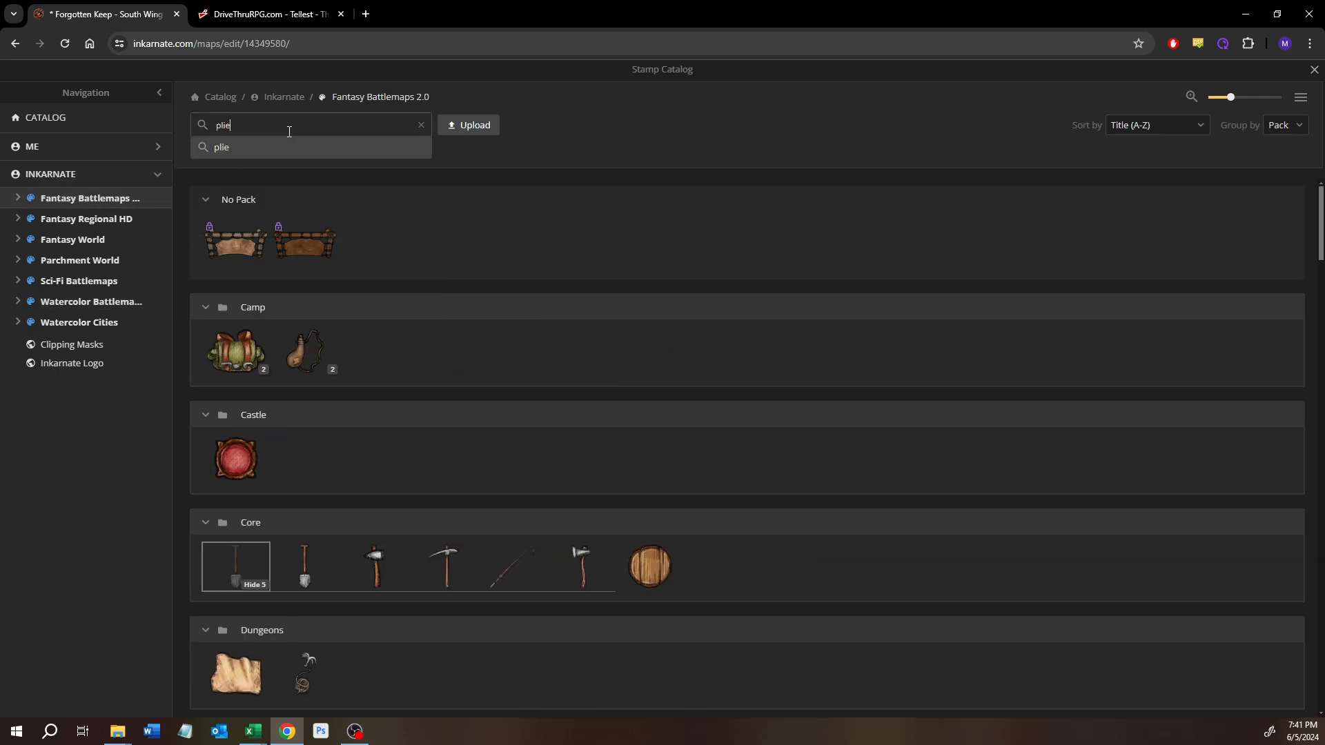
type("rs")
key("Return")
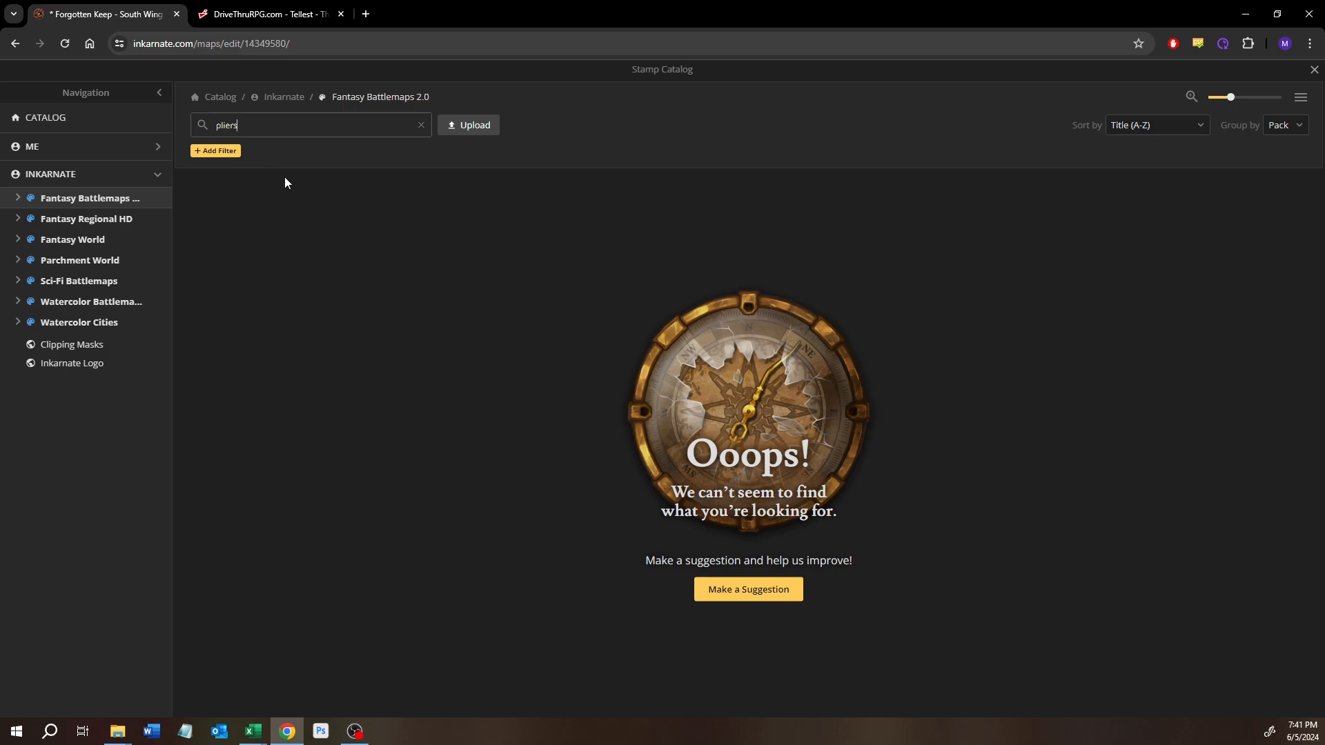
left_click(278, 131)
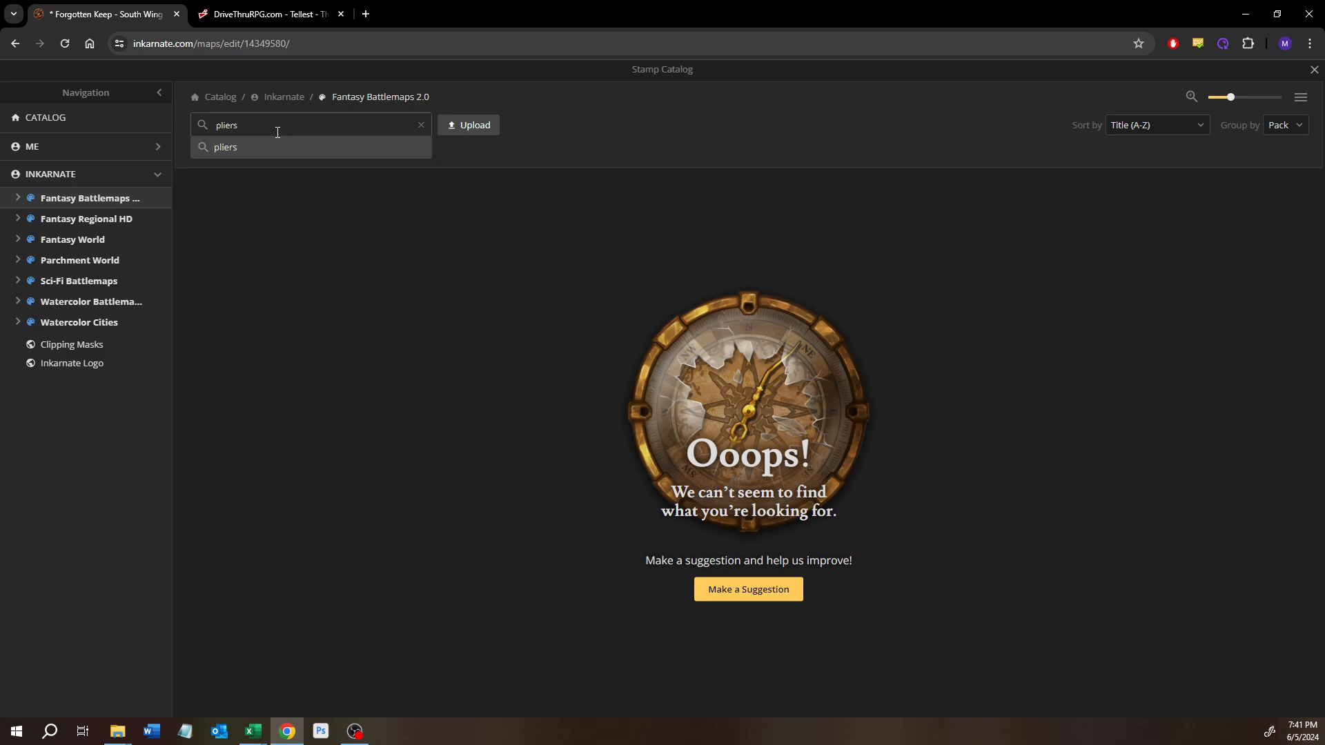
key("BackSpace")
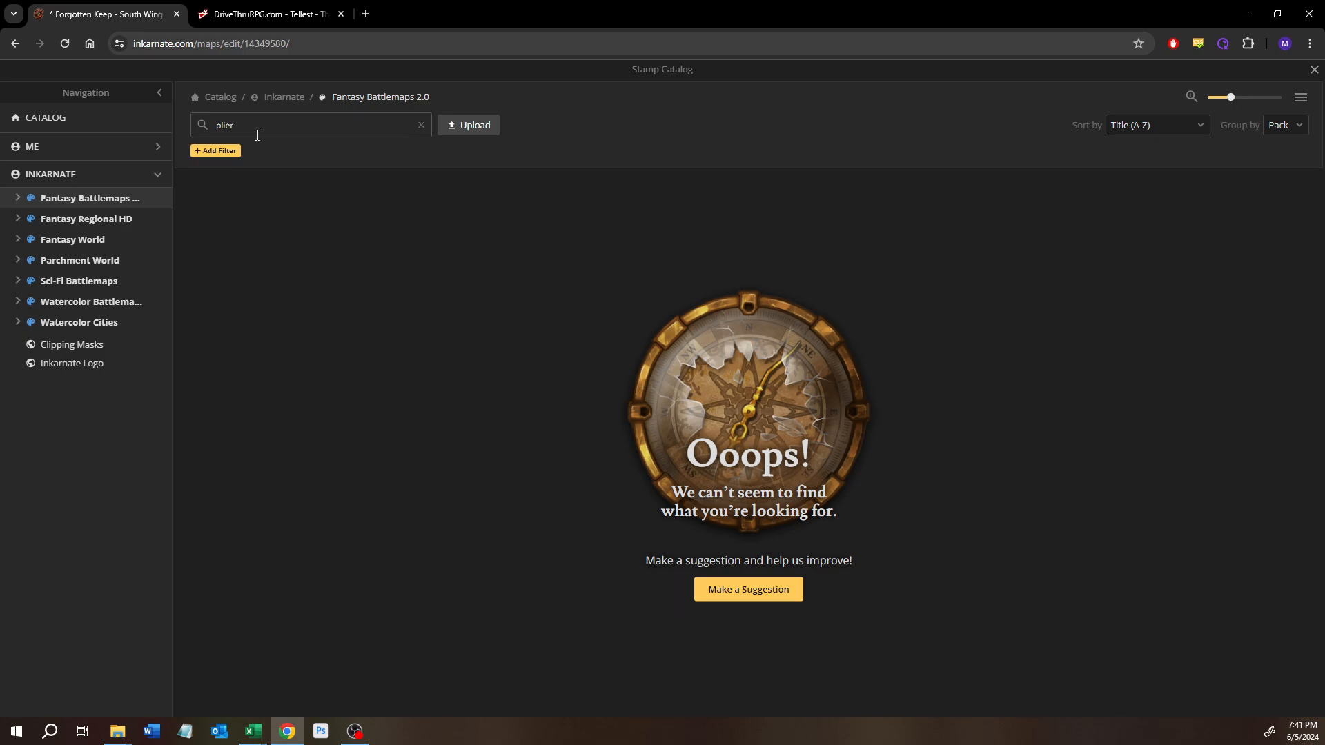
Step: Choose the Pliers stamp from the Watercolor Battlemaps Equipment & Tools pack and place it on the lower arm of the L-shaped table
left_click(80, 303)
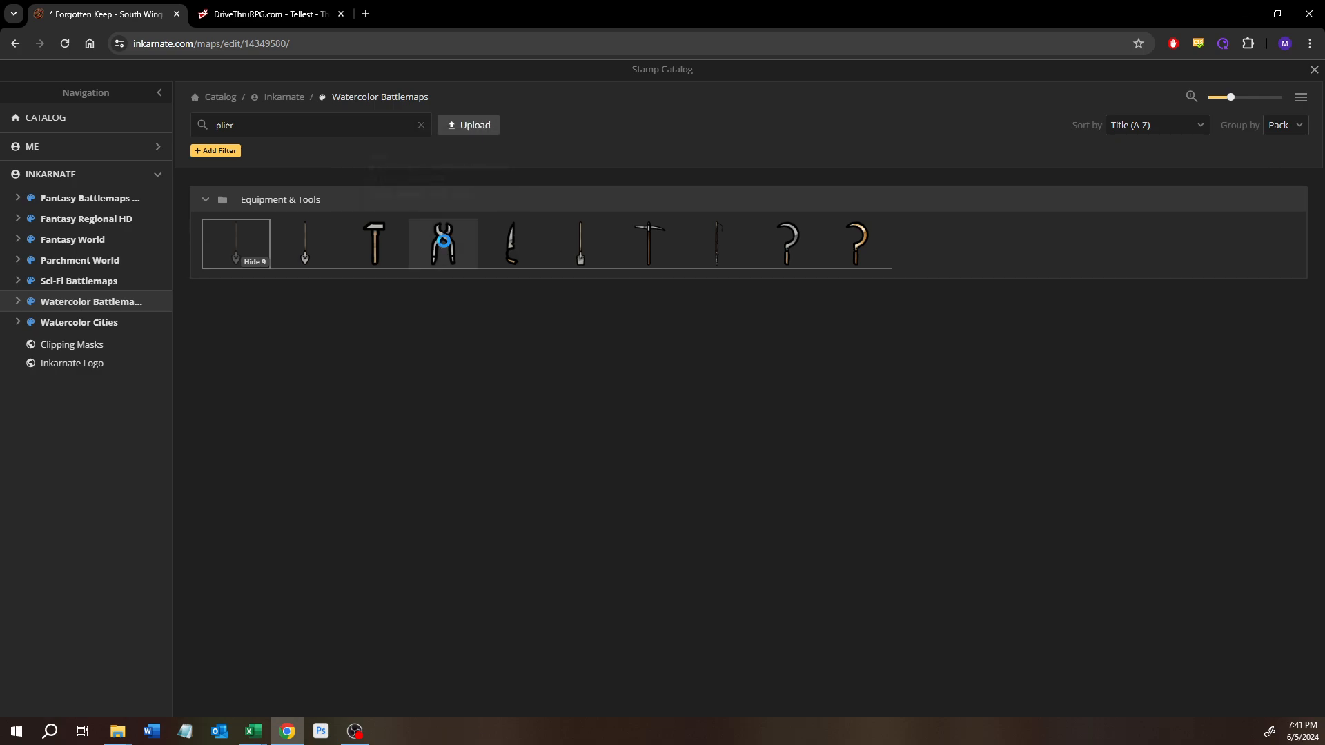
left_click(443, 245)
scroll(518, 457, "up", 2)
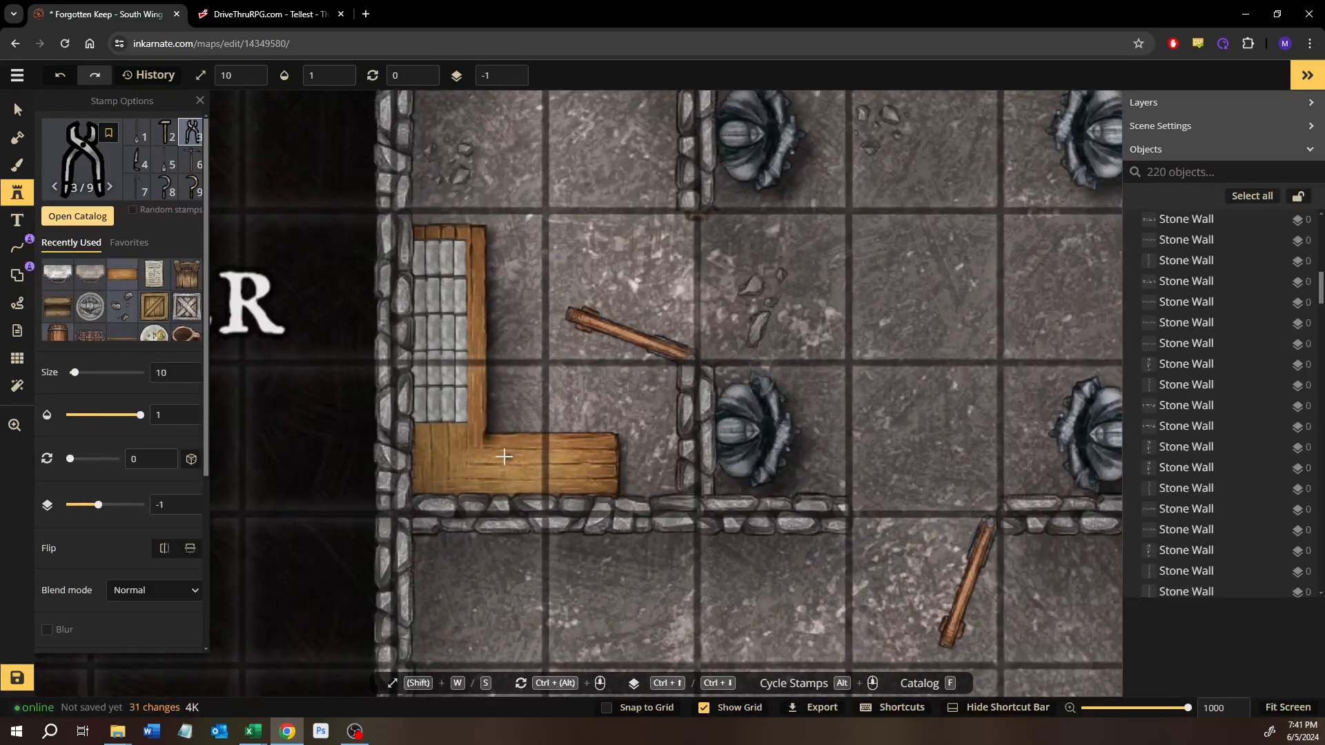
left_click(512, 482)
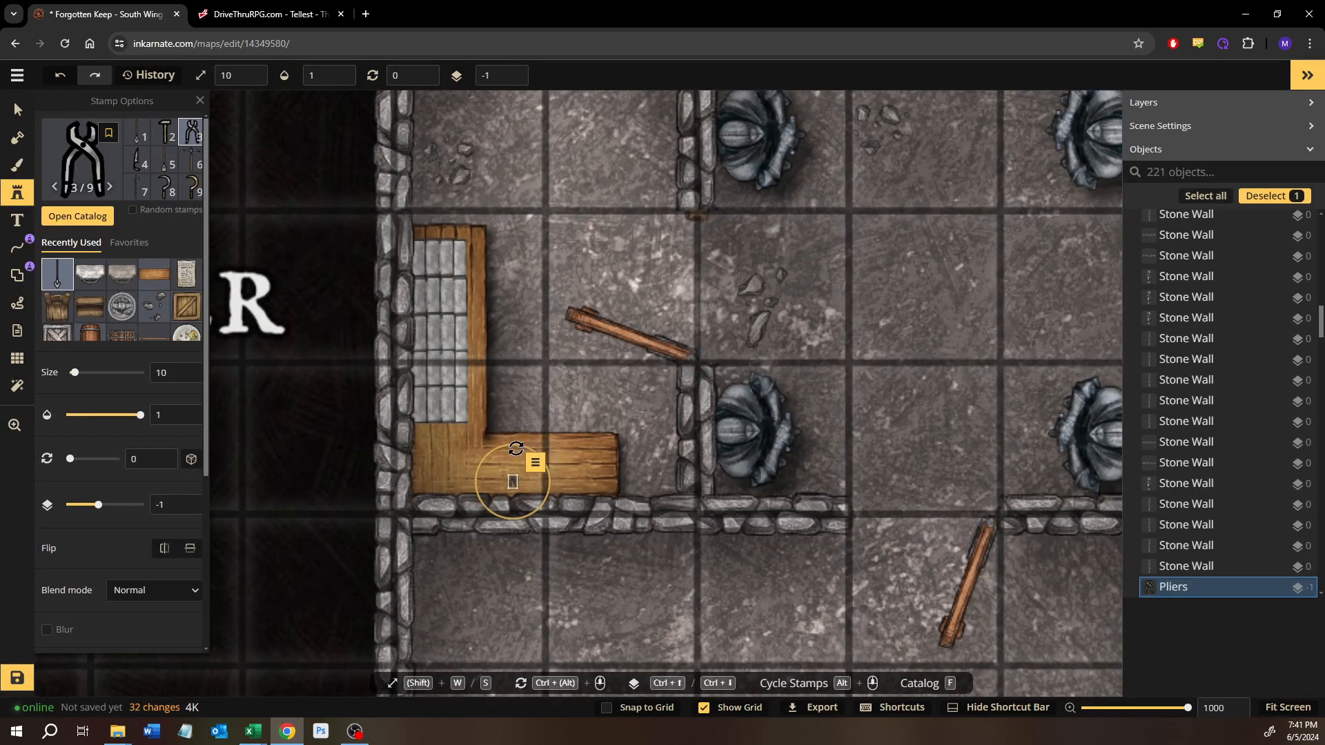
Step: Rotate the pliers to 298 degrees and enlarge them to size 30 on the table
mouse_move(512, 447)
left_mouse_down()
mouse_move(468, 459)
mouse_move(514, 465)
left_mouse_up()
key("w")
key("w")
key("w")
key("w")
key("w")
key("w")
key("w")
key("w")
key("w")
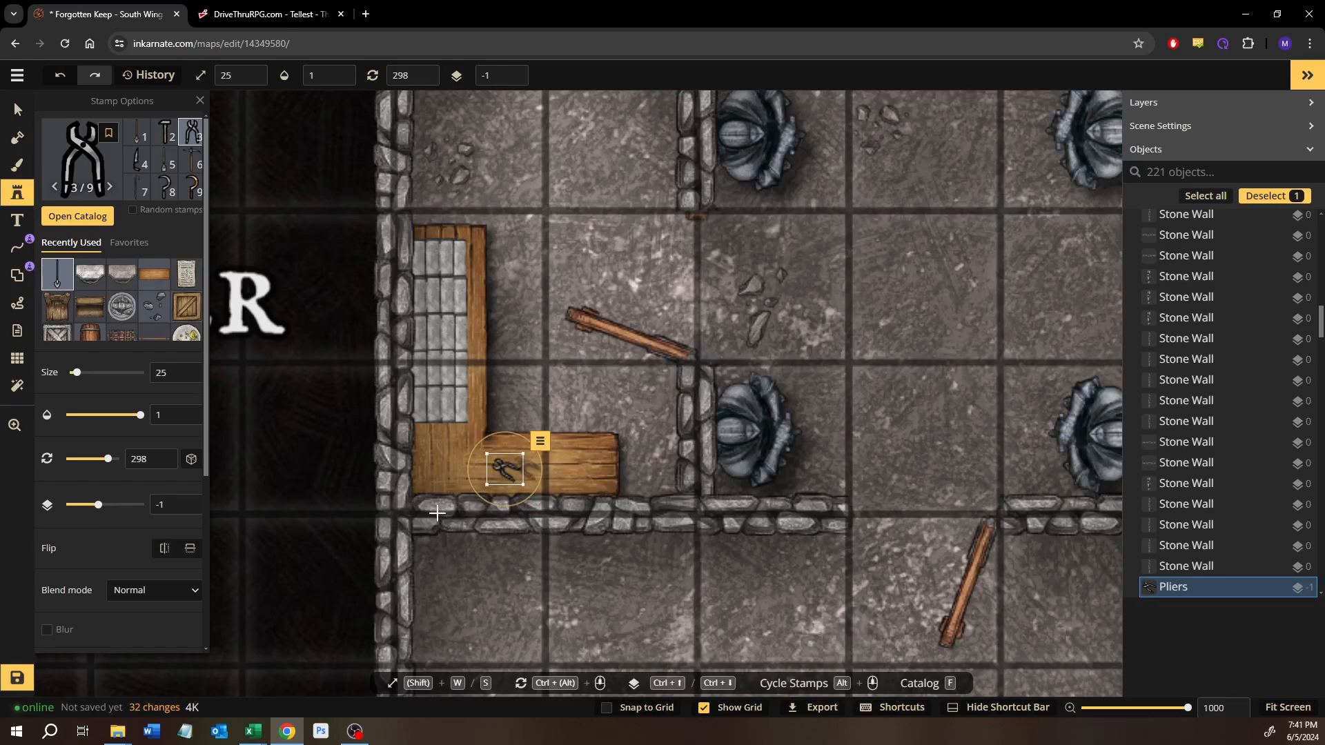
key("w")
key("w")
key("w")
key("w")
key("w")
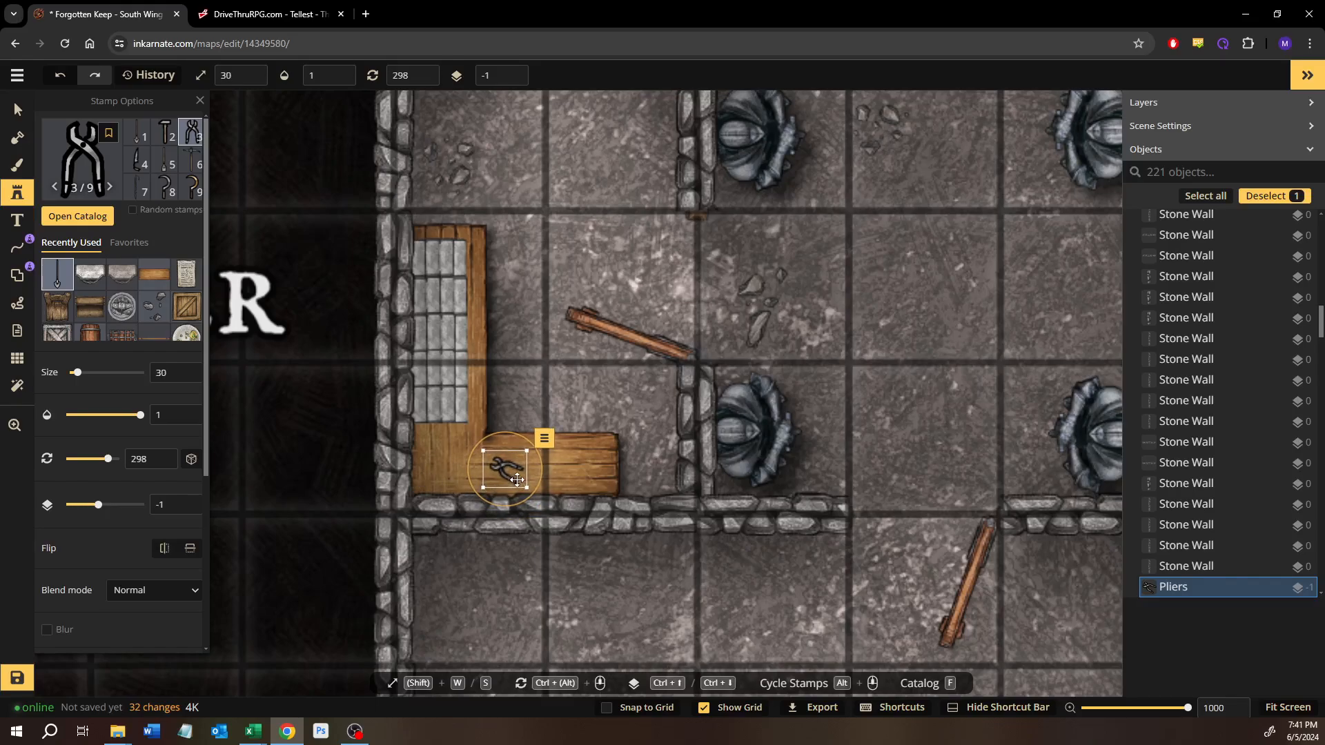
key("s")
Step: Recolor the pliers with hue 10, saturation 184, brightness 115 and contrast 128, and deselect them
scroll(205, 566, "down", 4)
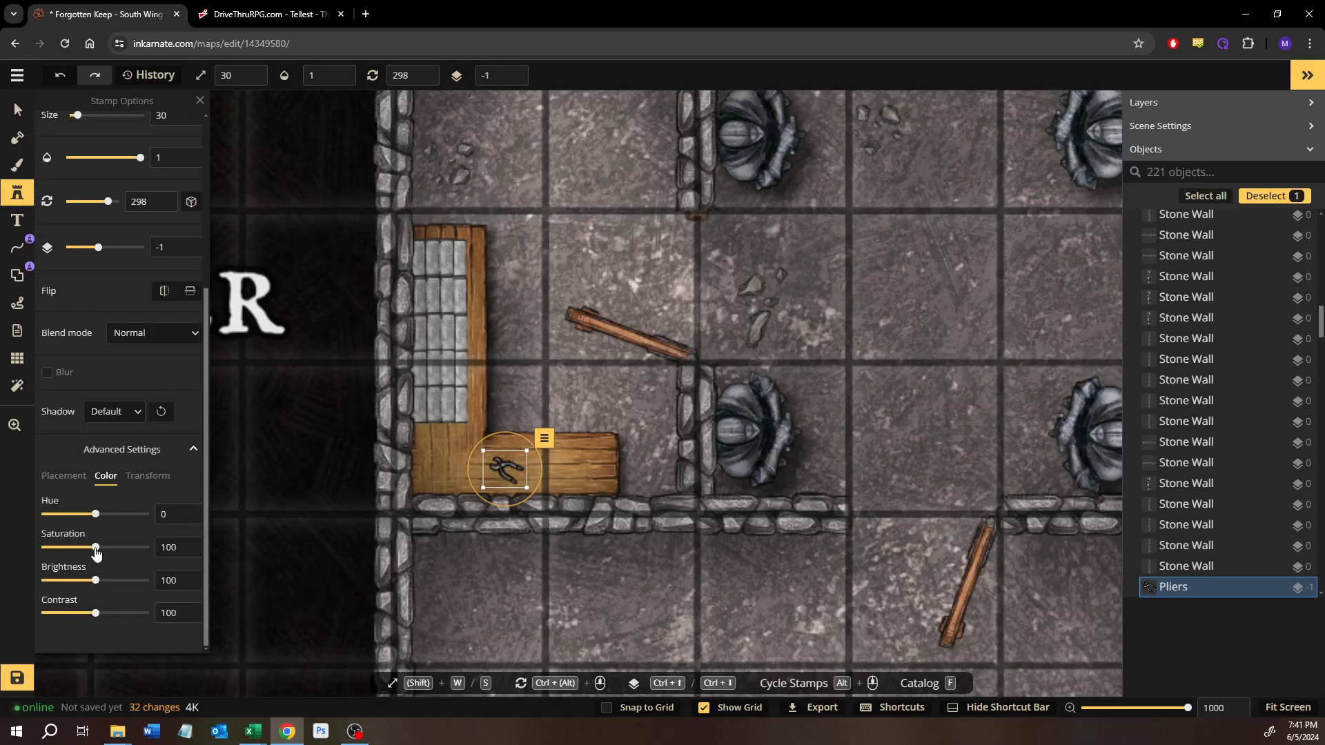
left_click_drag(95, 548, 104, 582)
mouse_move(95, 514)
left_mouse_down()
mouse_move(55, 515)
mouse_move(165, 521)
mouse_move(23, 514)
mouse_move(94, 519)
mouse_move(143, 550)
mouse_move(137, 523)
mouse_move(62, 521)
mouse_move(99, 520)
left_mouse_up()
left_click_drag(101, 616, 113, 621)
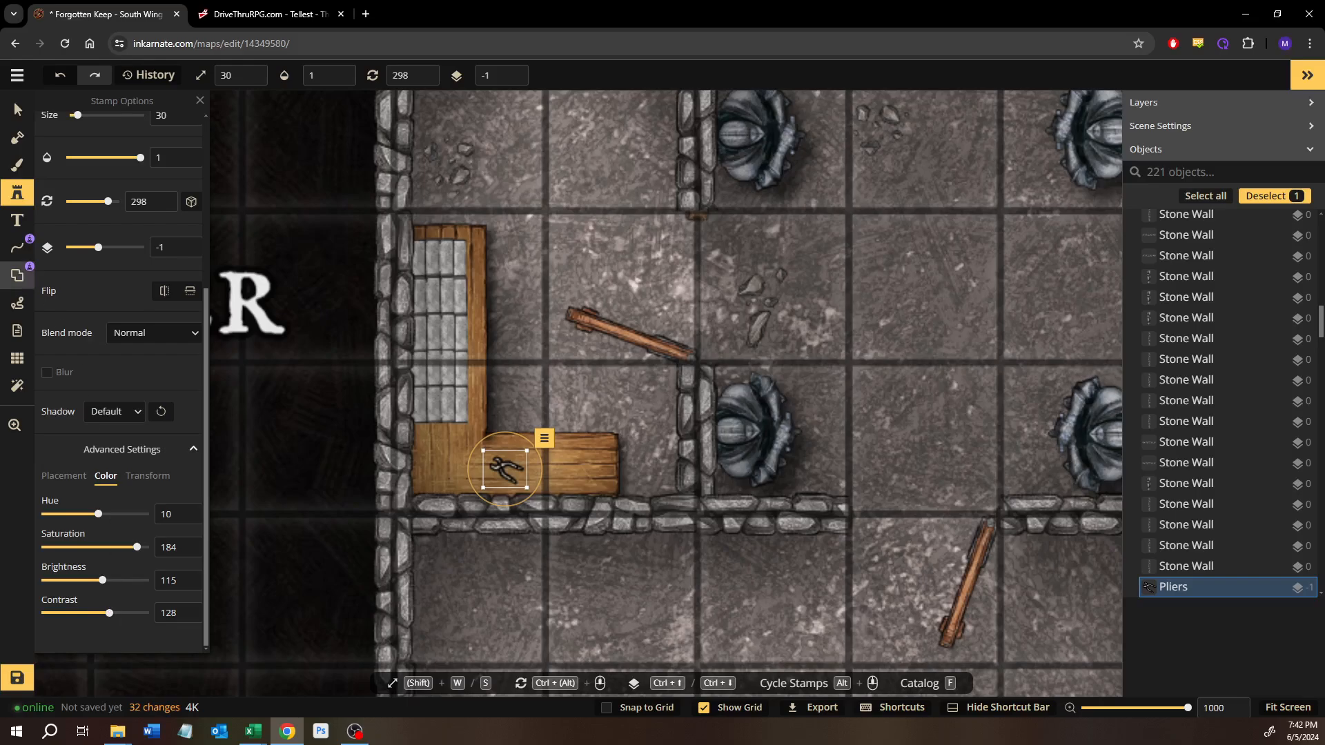
left_click(18, 110)
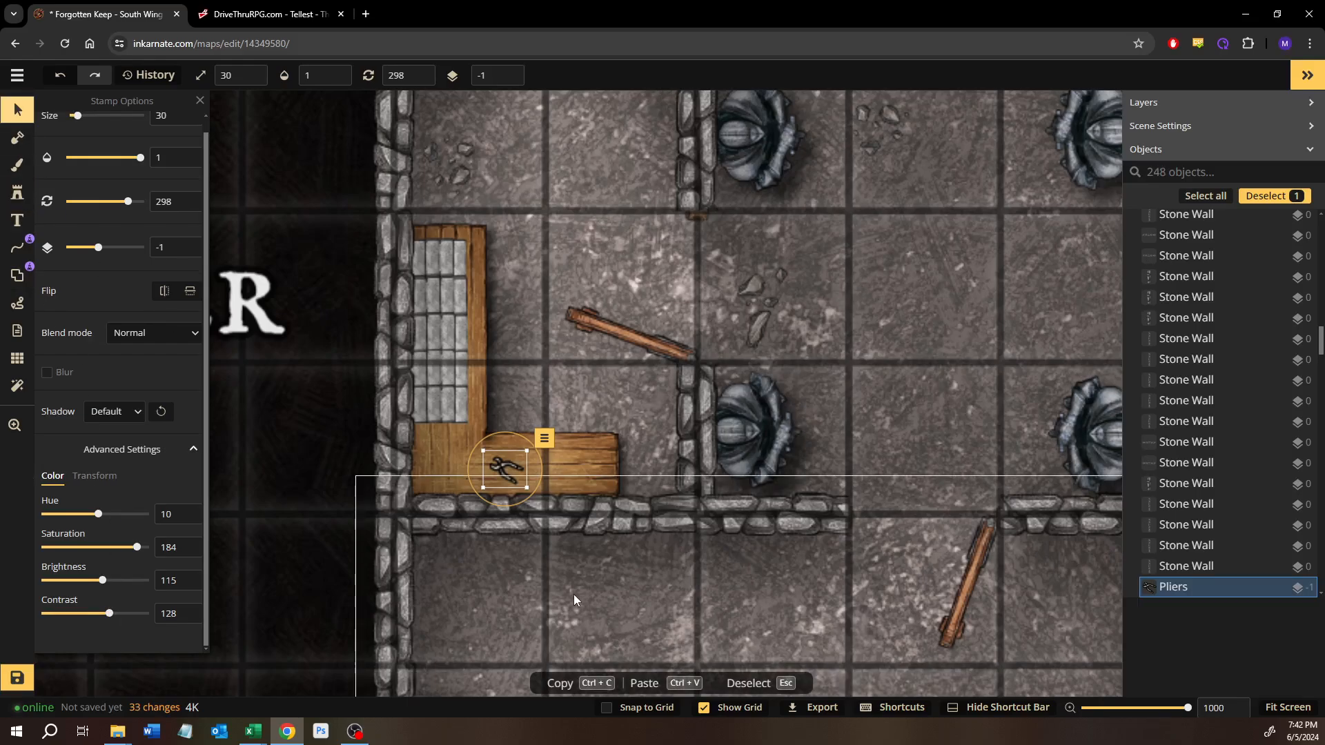
left_click(559, 610)
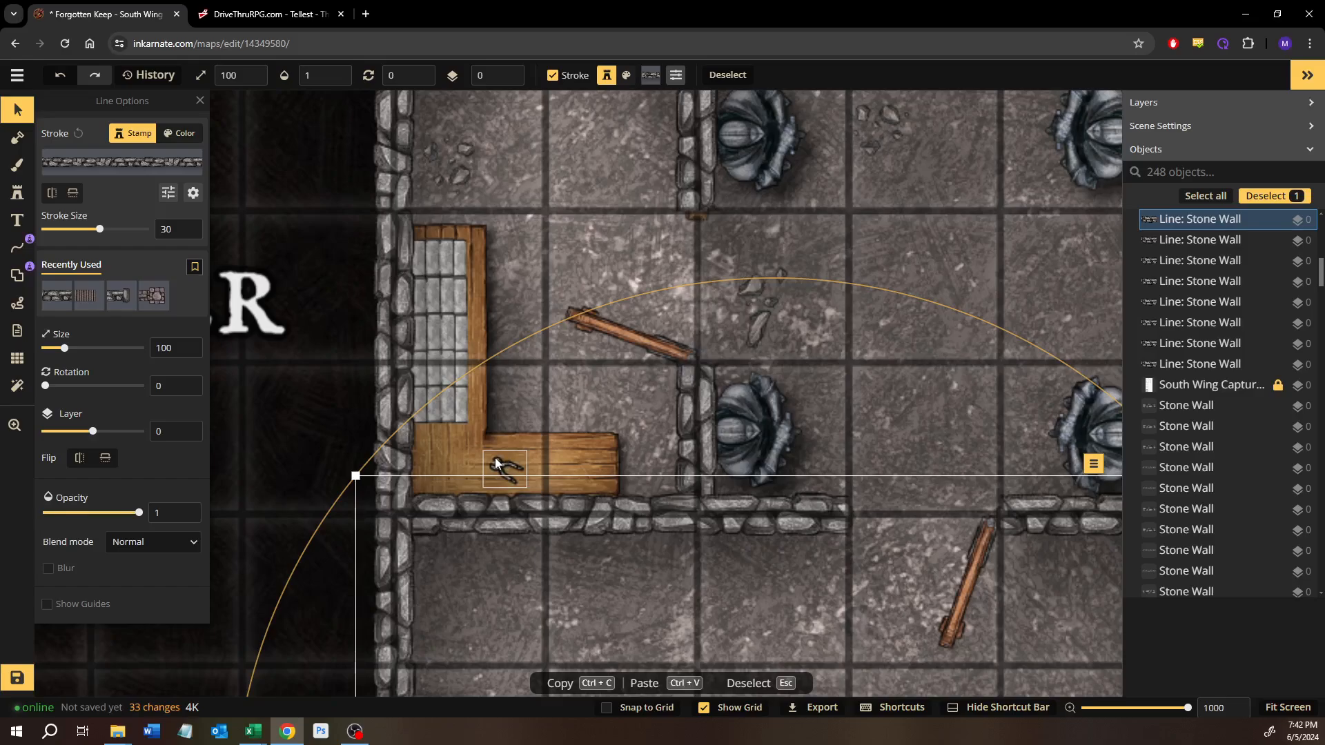
Step: Look over the forge, the barrel store, the statue corridor and the rooms around the table, leaving nothing selected
scroll(507, 446, "up", 3)
scroll(655, 474, "up", 6)
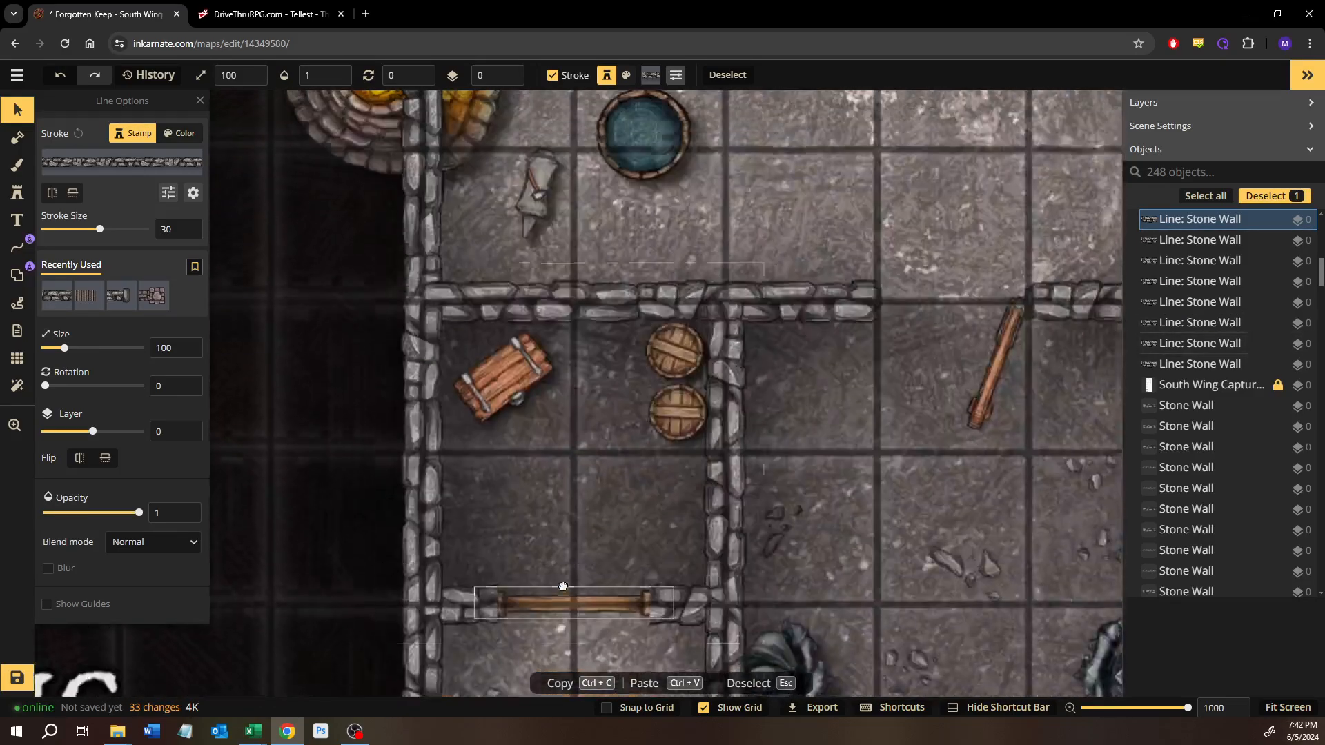
scroll(655, 474, "down", 1)
scroll(432, 453, "up", 4)
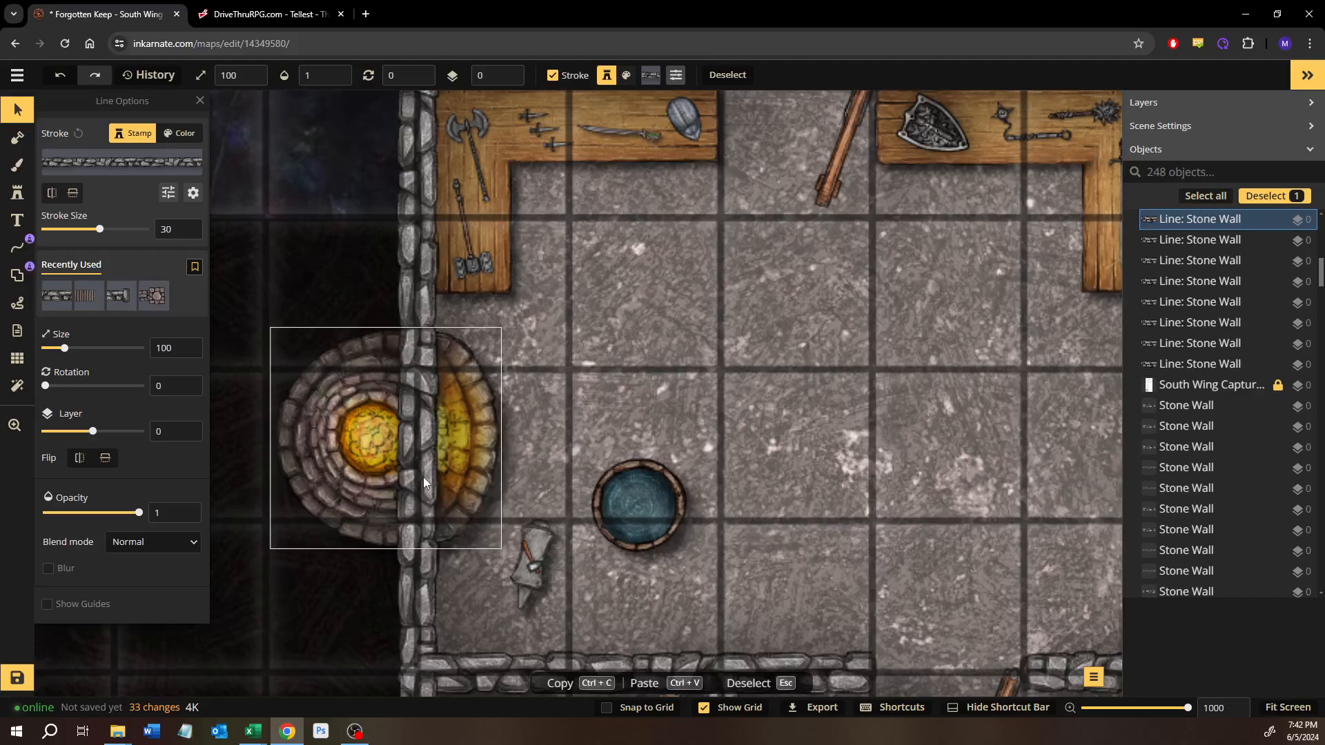
left_click_drag(623, 591, 545, 528)
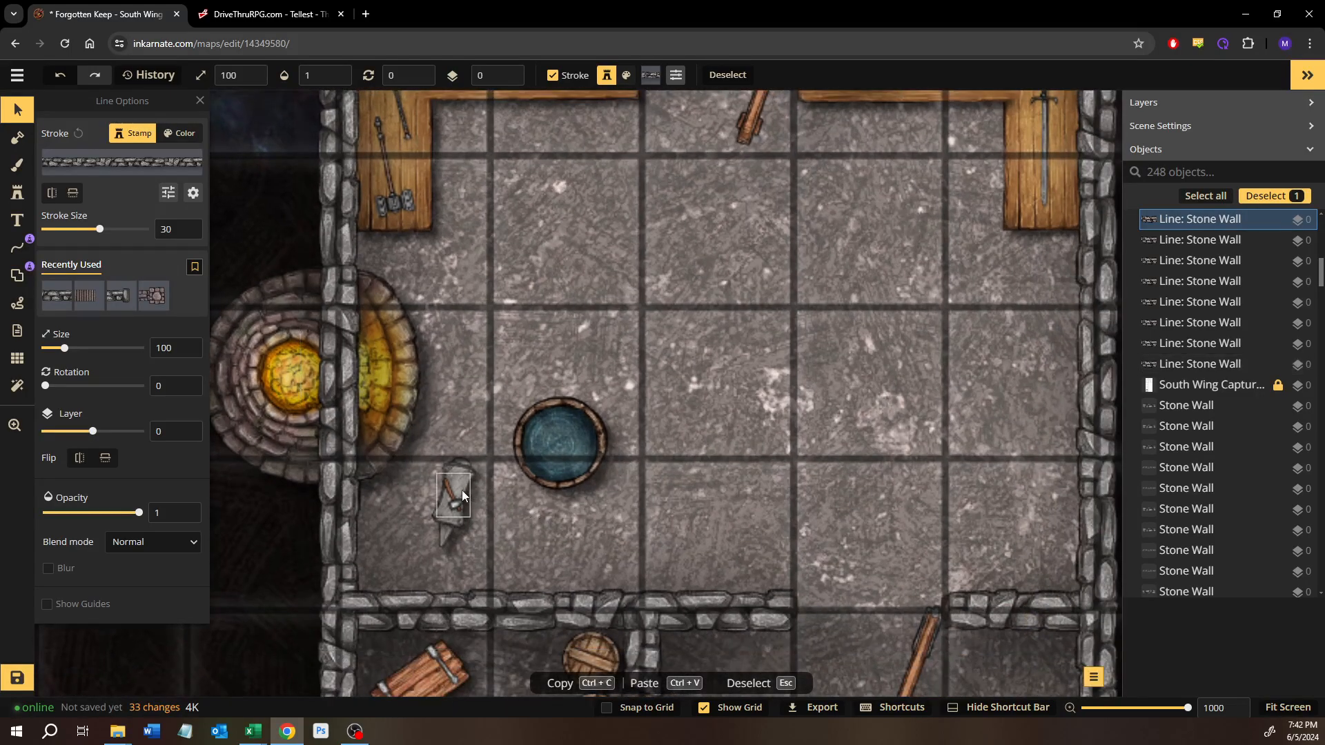
scroll(514, 579, "down", 1)
left_click_drag(518, 574, 511, 497)
left_click_drag(532, 613, 529, 195)
left_click_drag(519, 421, 502, 186)
left_click_drag(474, 490, 460, 399)
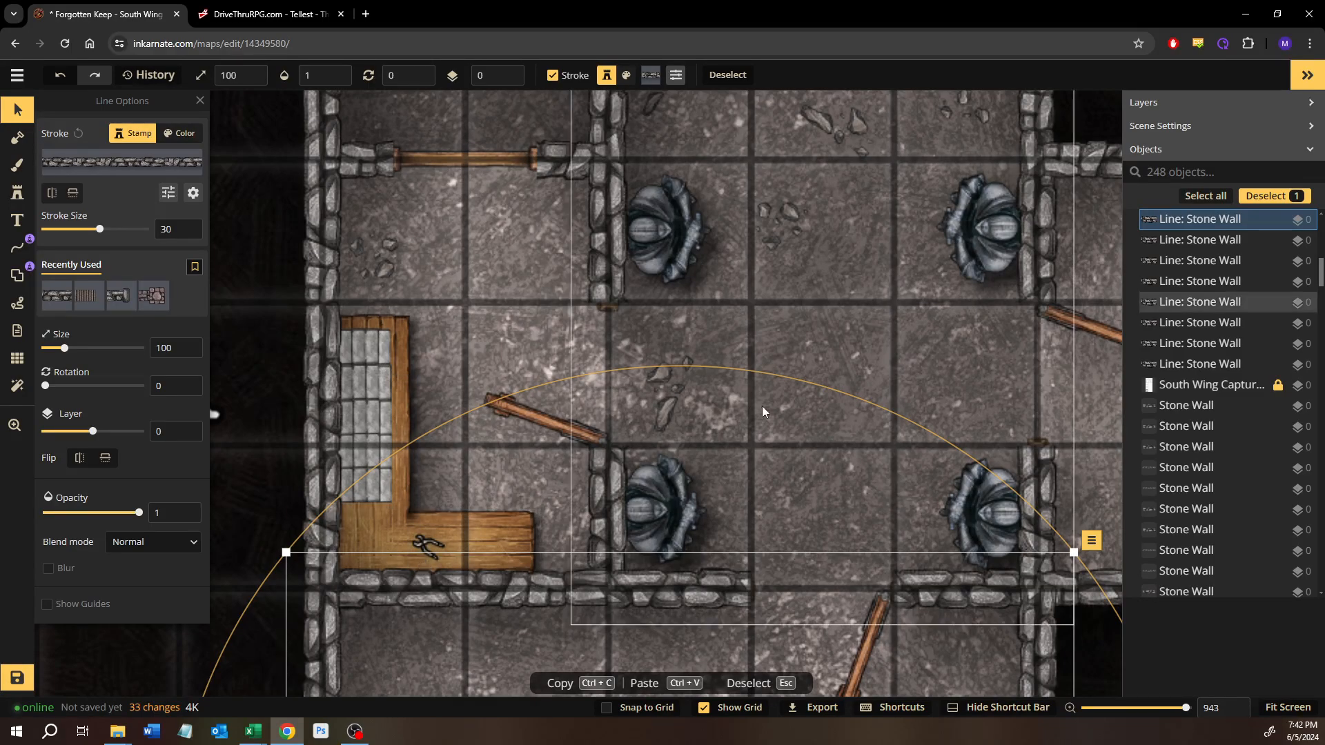
left_click_drag(691, 322, 388, 401)
scroll(741, 543, "down", 1)
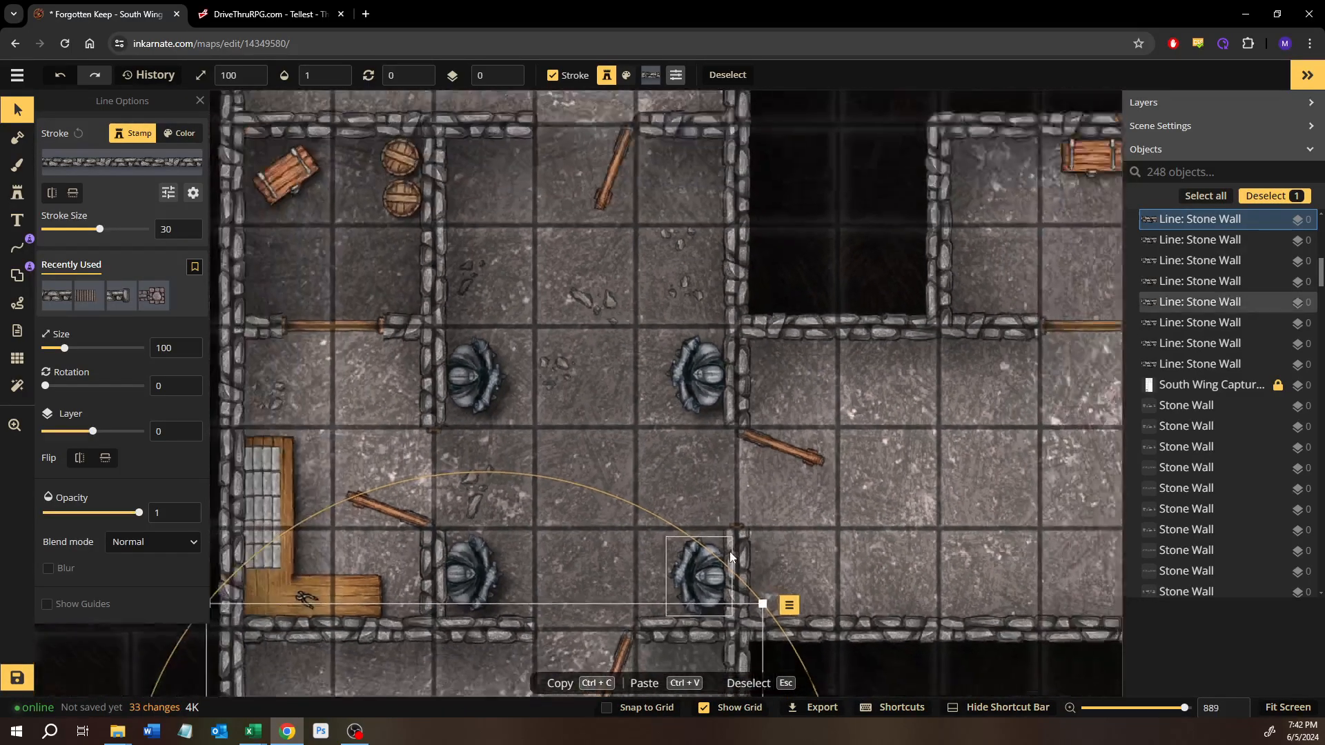
scroll(730, 556, "down", 5)
left_click_drag(713, 657, 621, 479)
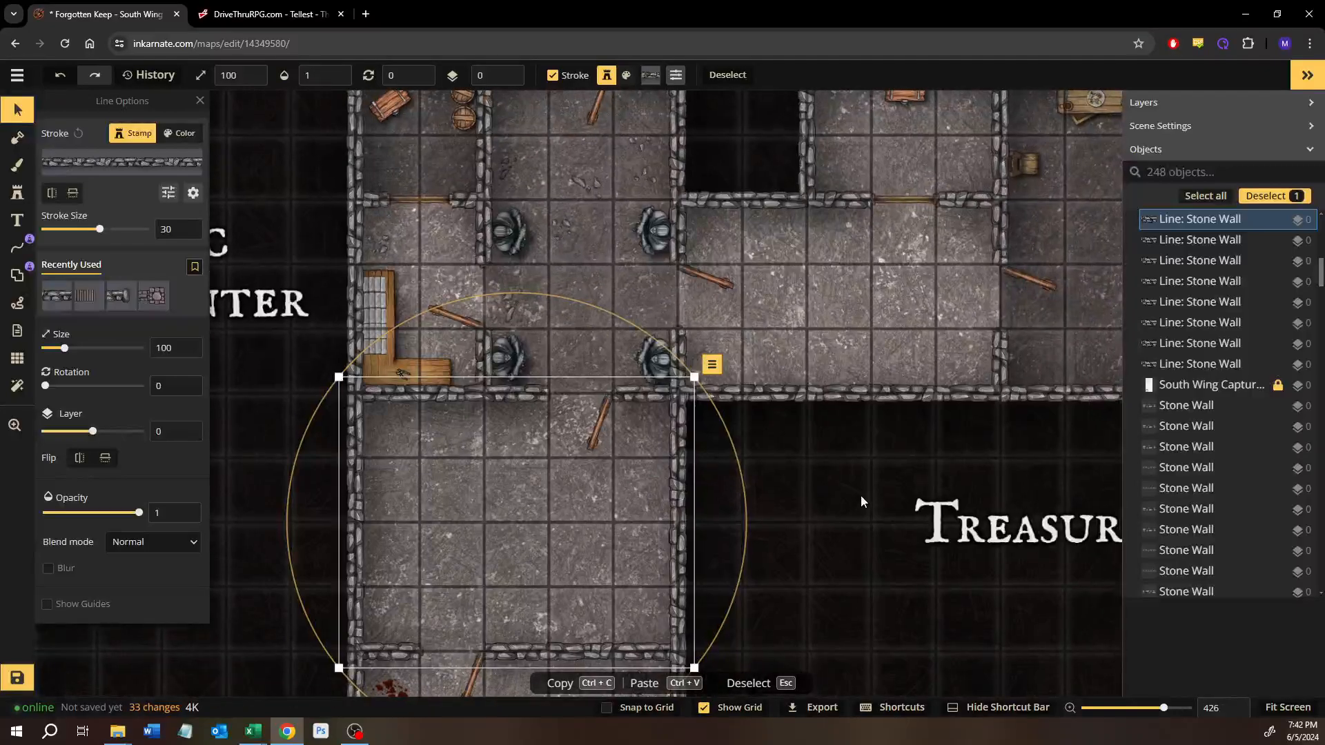
left_click(830, 492)
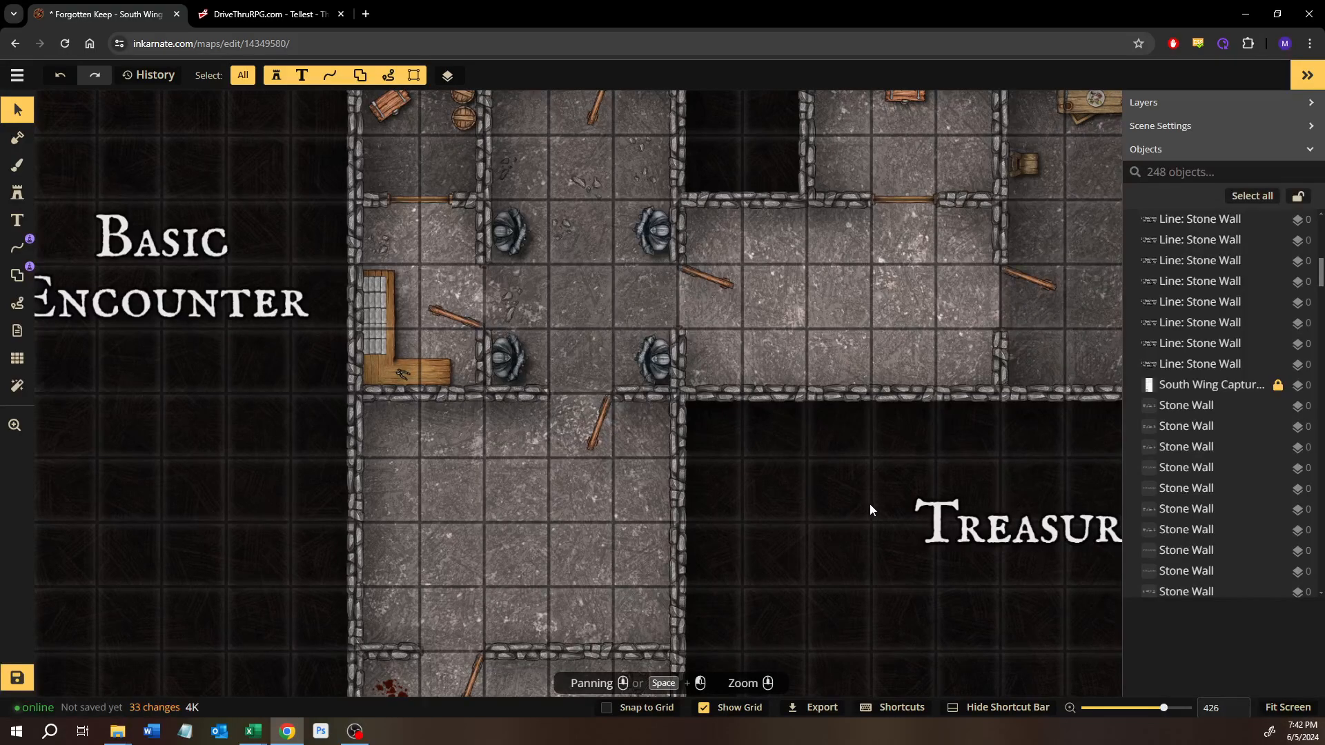
Step: Turn the table room's open wooden door to 270 degrees on the corridor side, and delete it
left_click(457, 304)
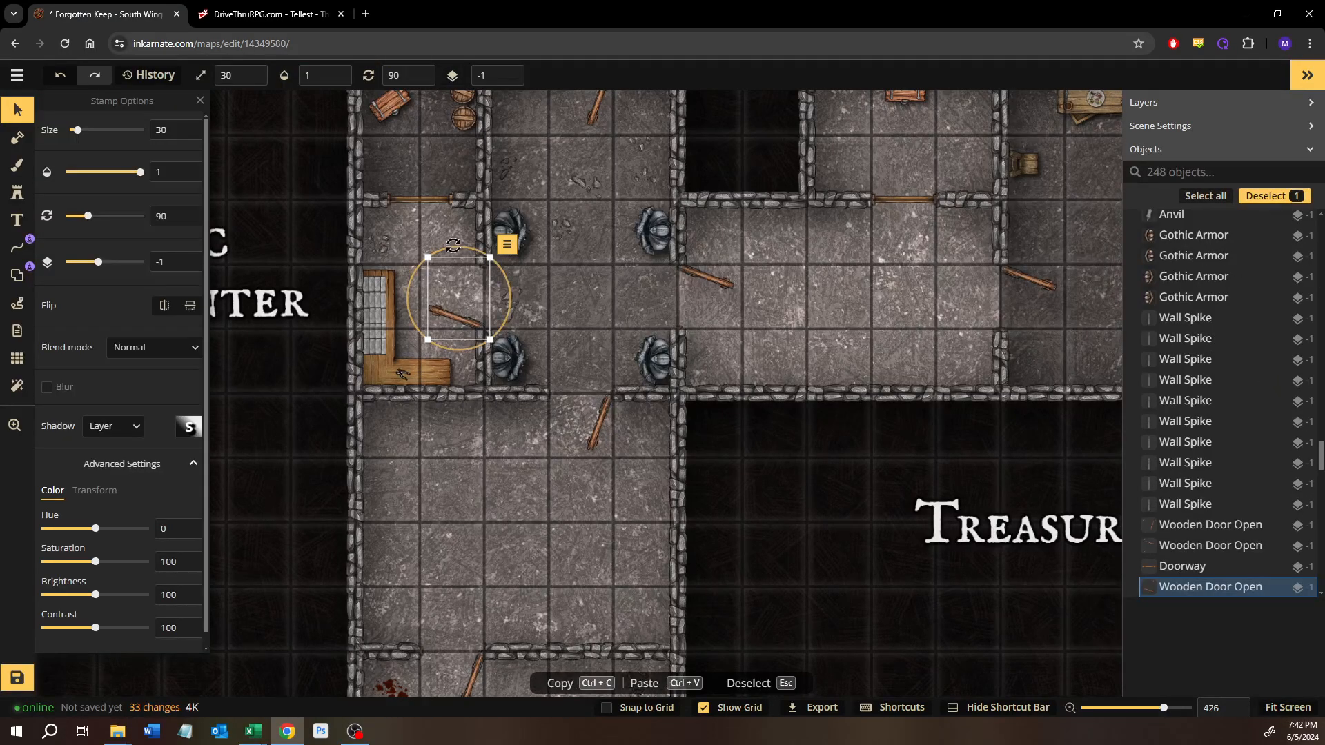
left_click_drag(453, 245, 477, 378)
left_click_drag(450, 277, 502, 275)
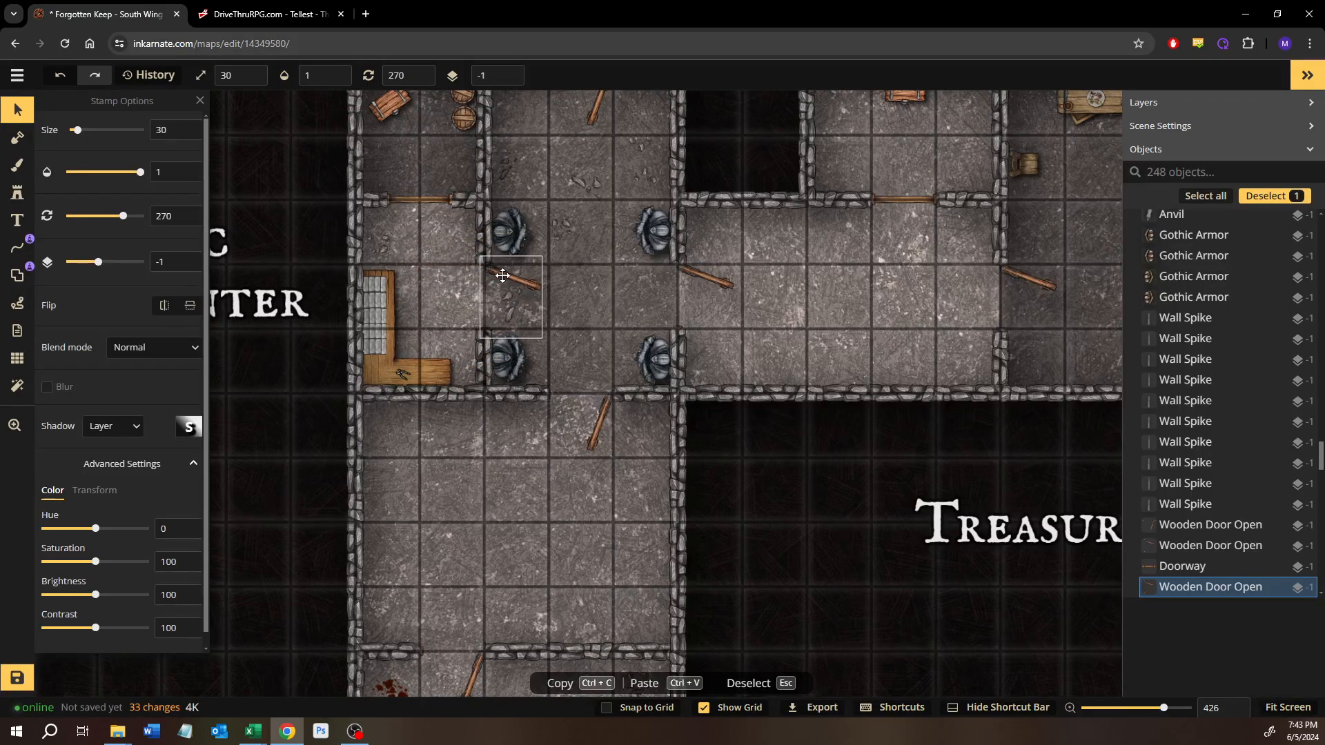
scroll(502, 275, "up", 5)
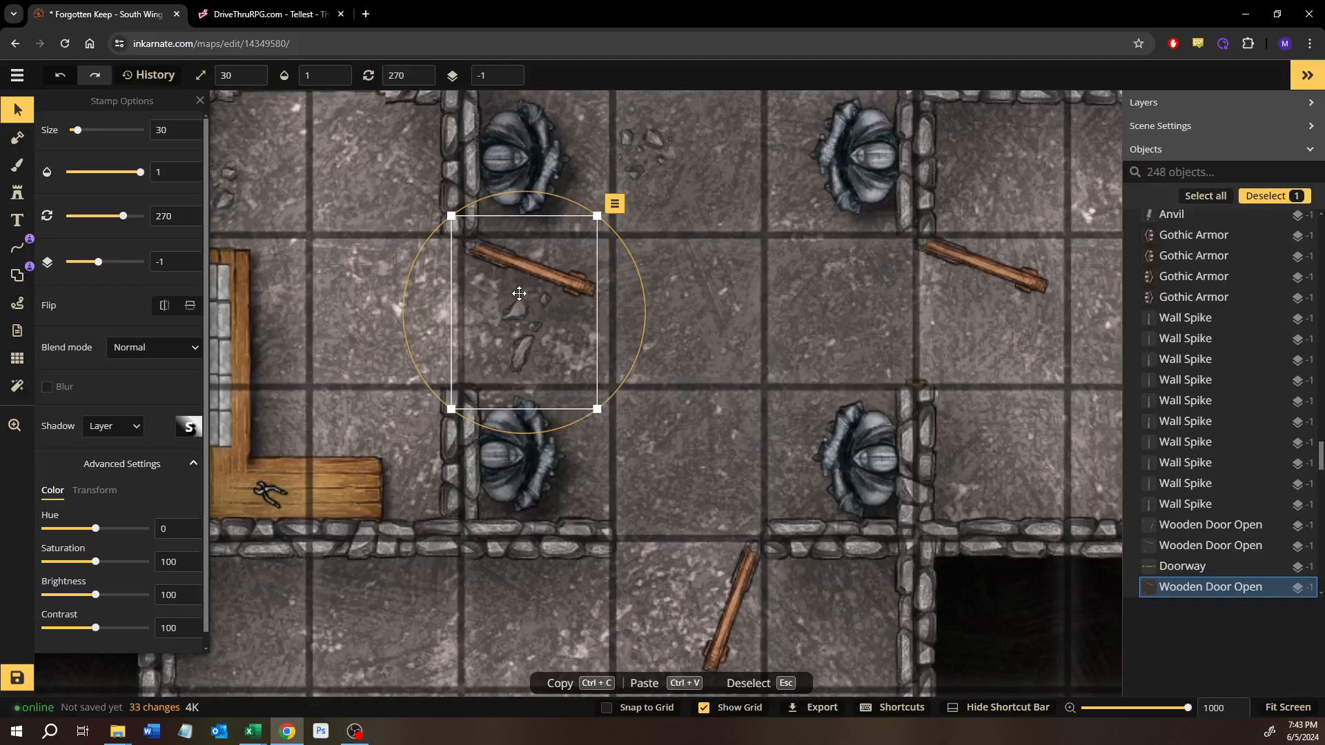
key("Delete")
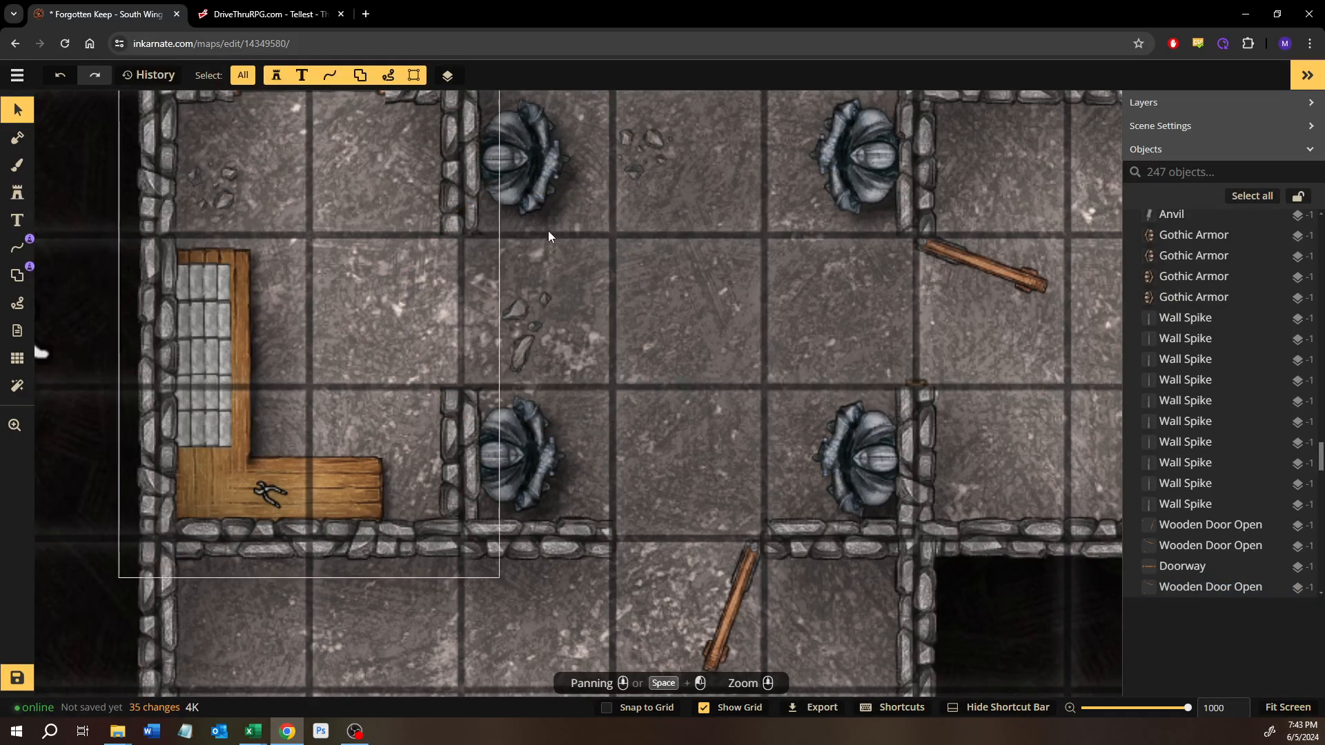
Step: Place the closed wooden door variant in the table room's corridor doorway at size 30 and 270 degrees, and deselect it
left_click_drag(549, 232, 562, 384)
scroll(698, 378, "down", 1)
left_click(926, 410)
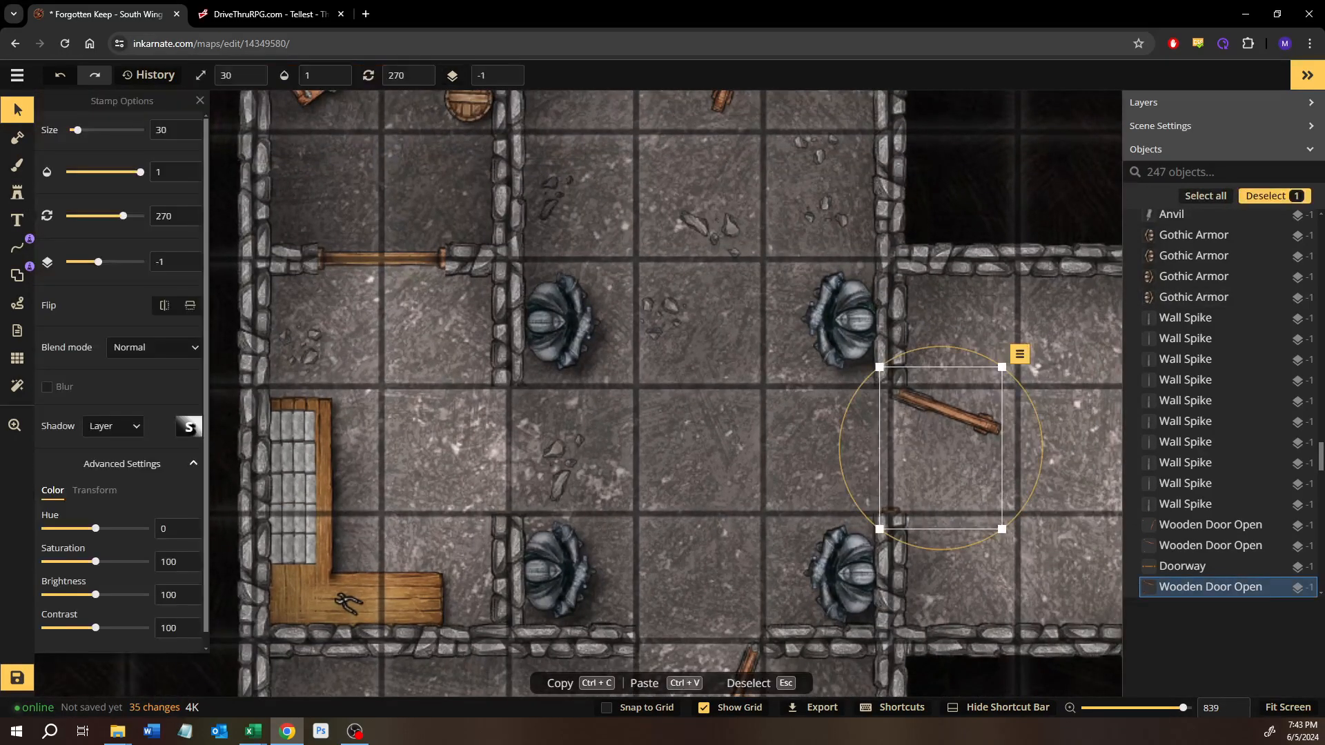
left_click(17, 193)
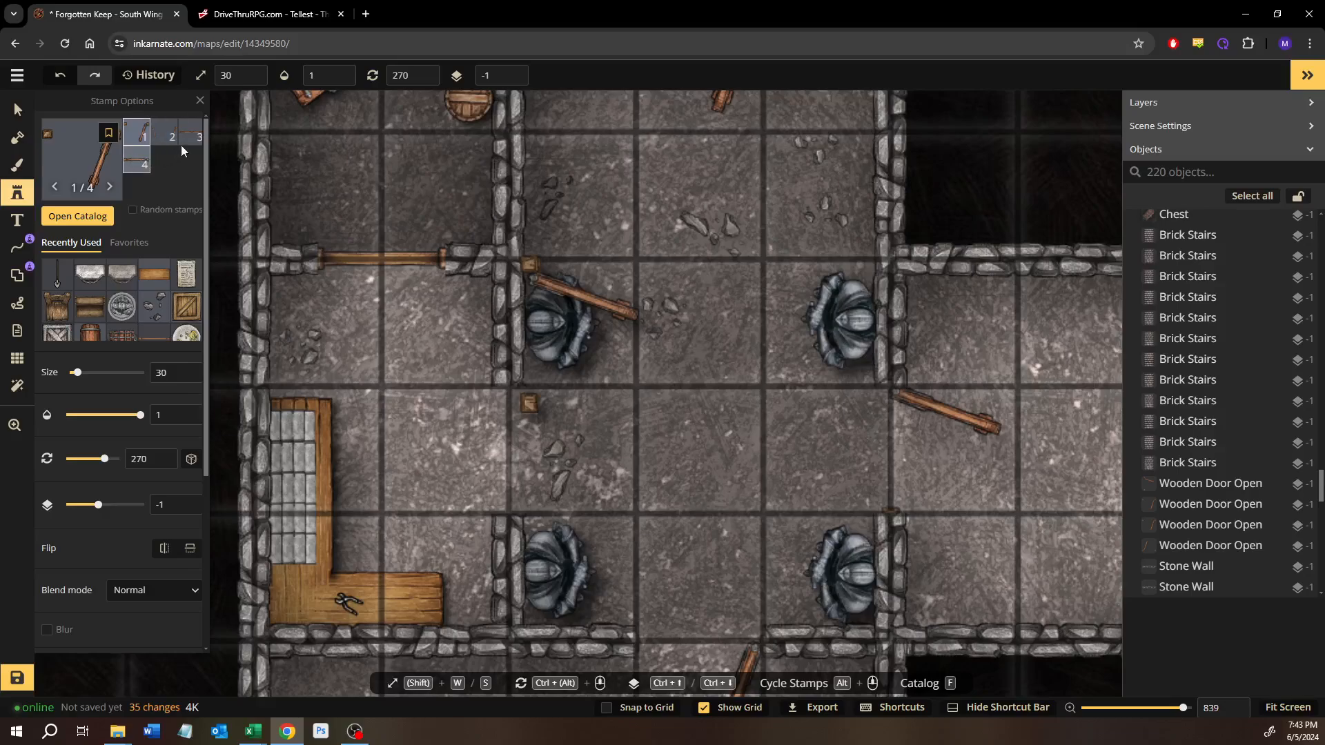
left_click(137, 161)
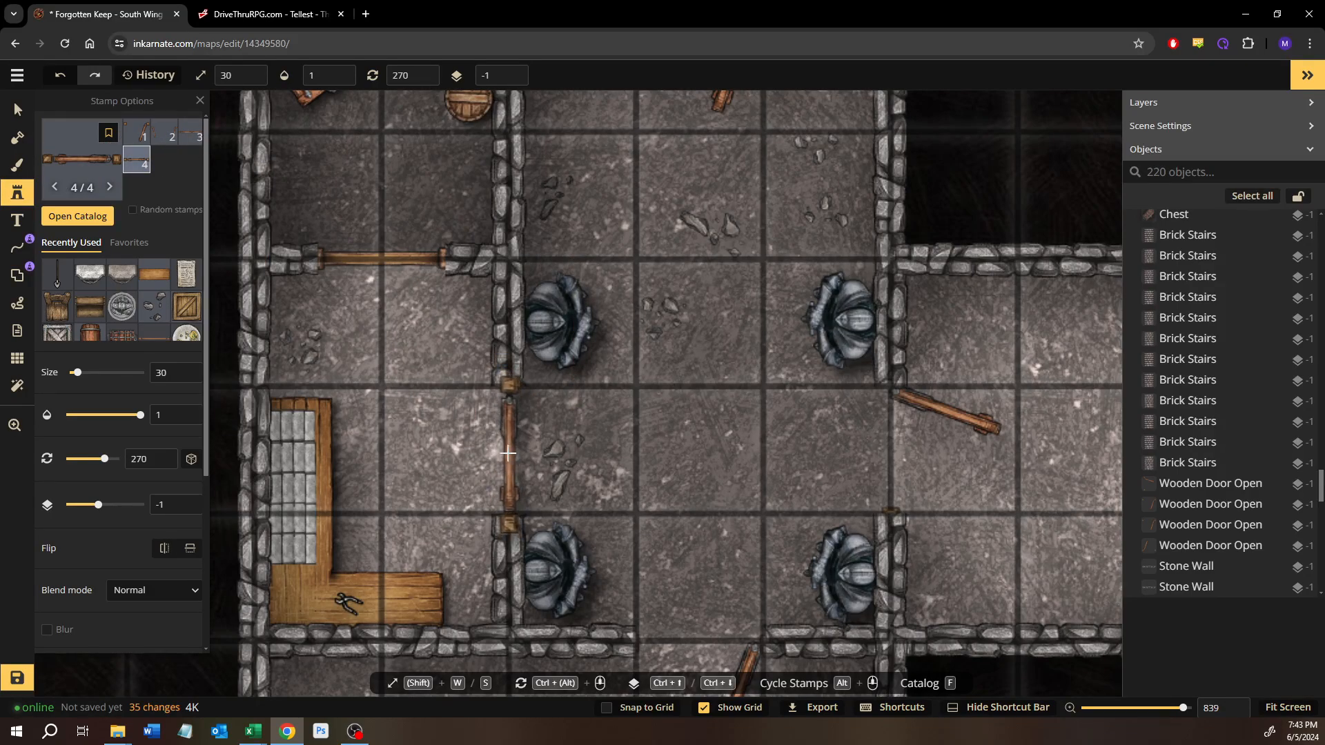
left_click(508, 454)
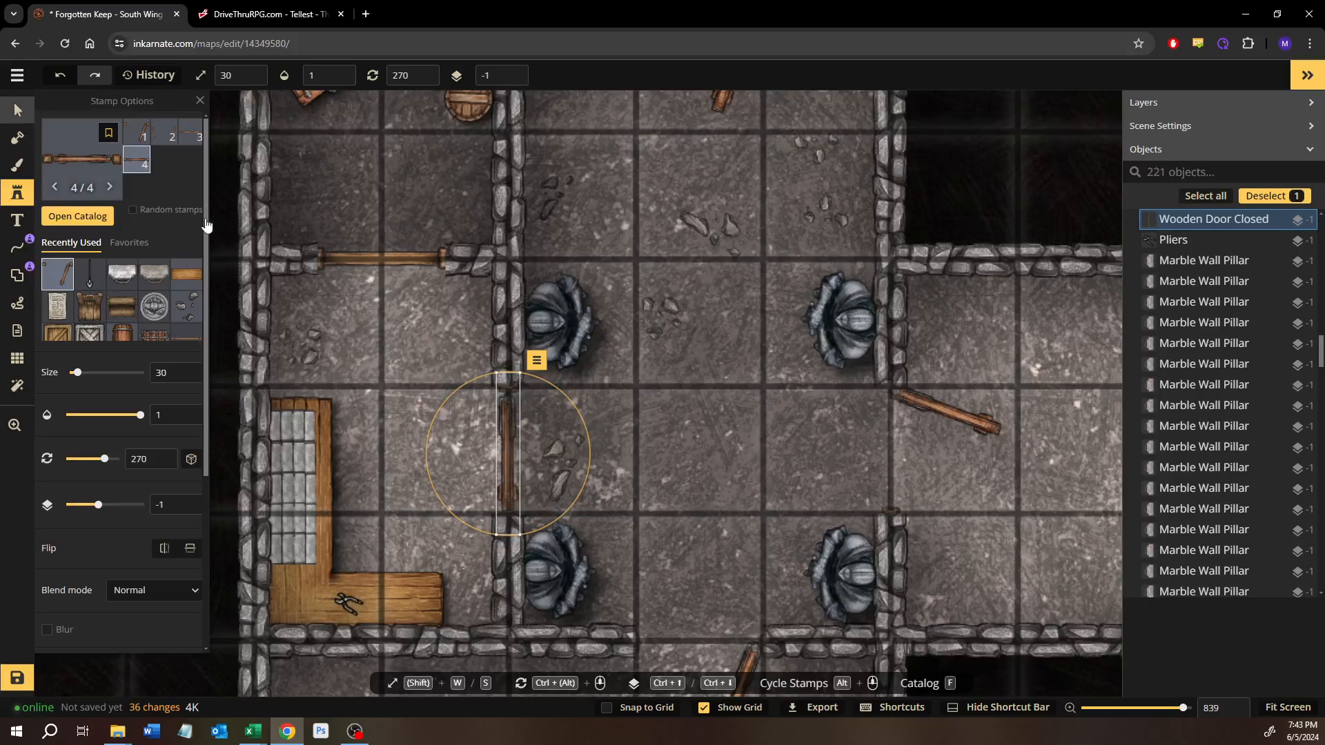
left_click(17, 111)
left_click(689, 466)
left_click(985, 193)
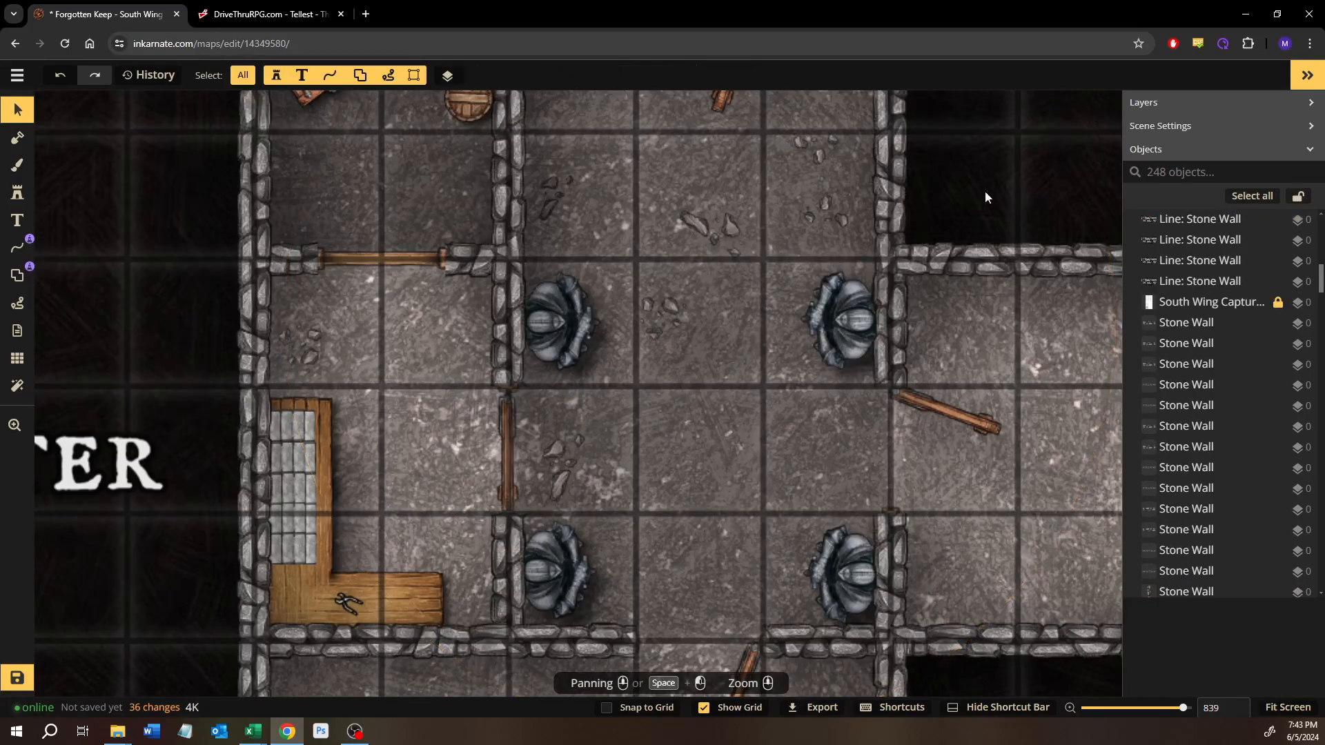
Step: Examine the closed doorway, the statue corridor, the forge and the rooms of the Treasure wing
scroll(673, 407, "down", 1)
left_click(493, 472)
left_click(527, 475)
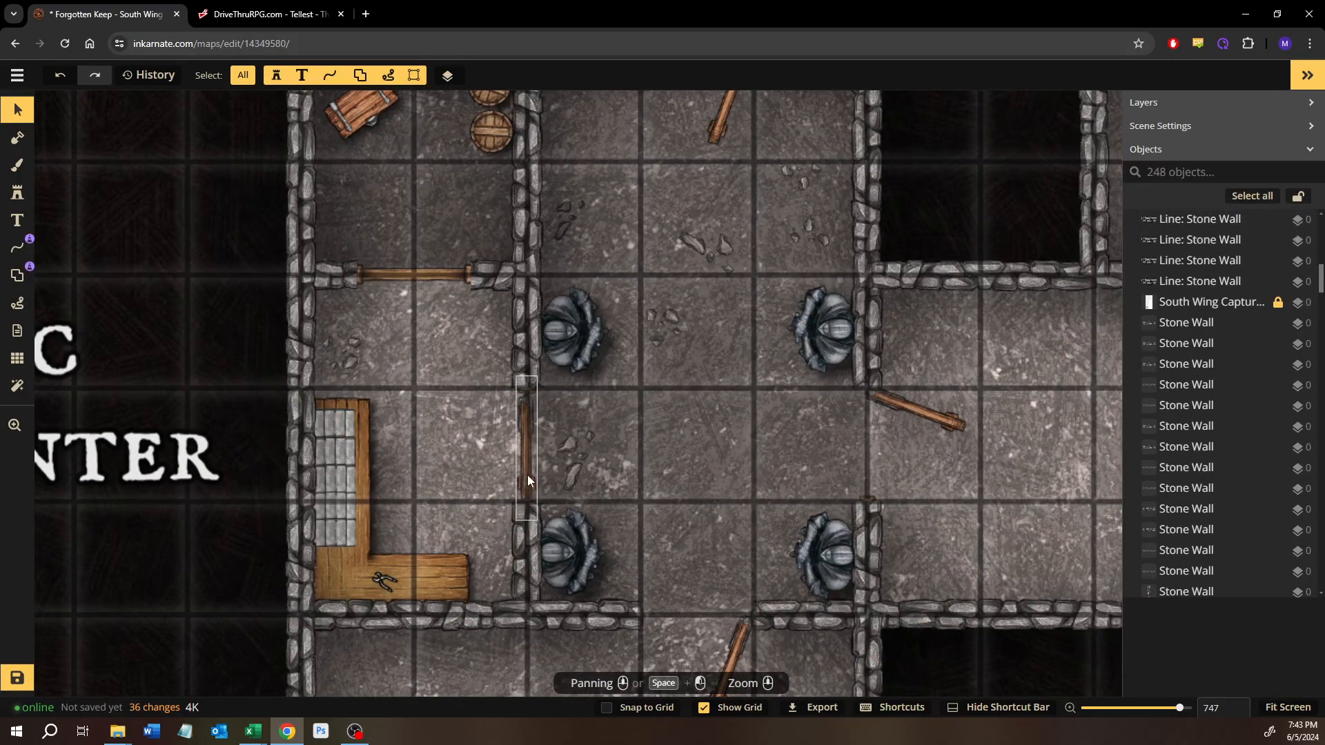
left_click(487, 467)
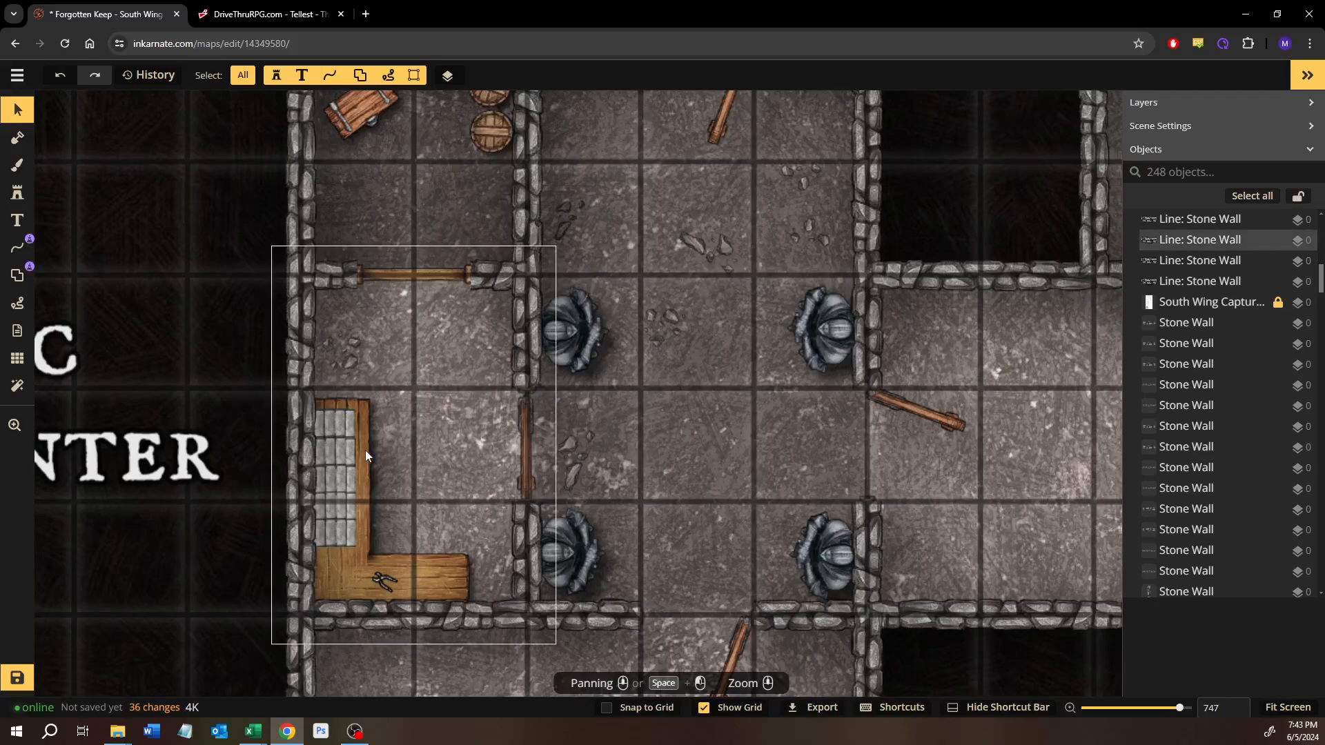
left_click(539, 497)
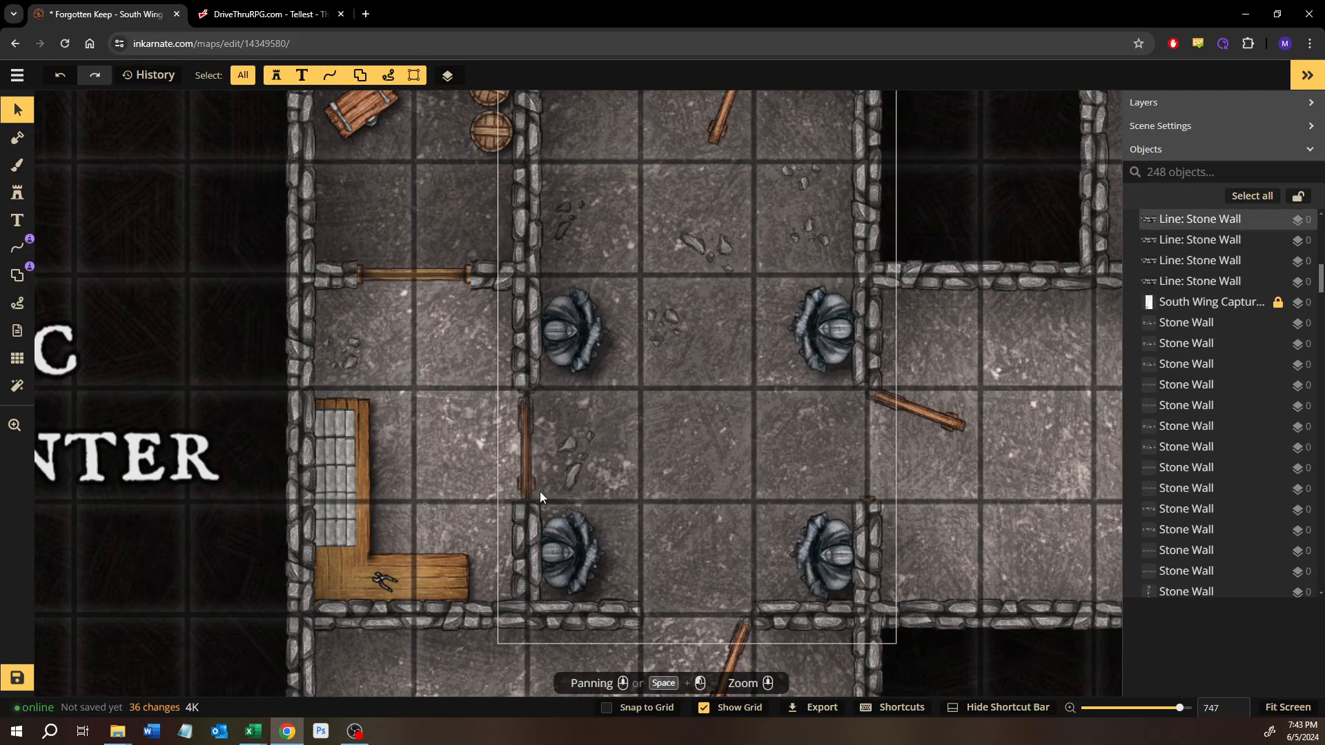
left_click_drag(772, 555, 578, 450)
scroll(697, 476, "down", 2)
left_click_drag(751, 440, 660, 423)
scroll(660, 423, "down", 1)
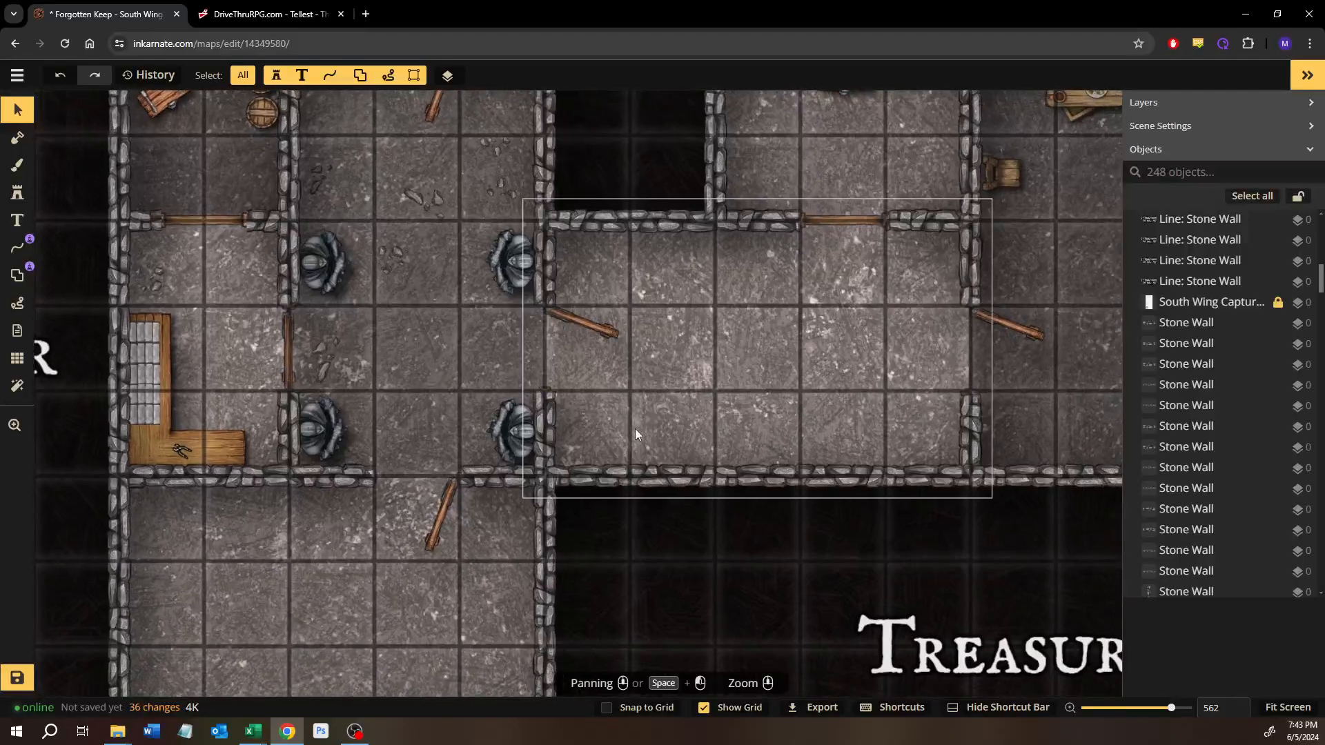
left_click(577, 396)
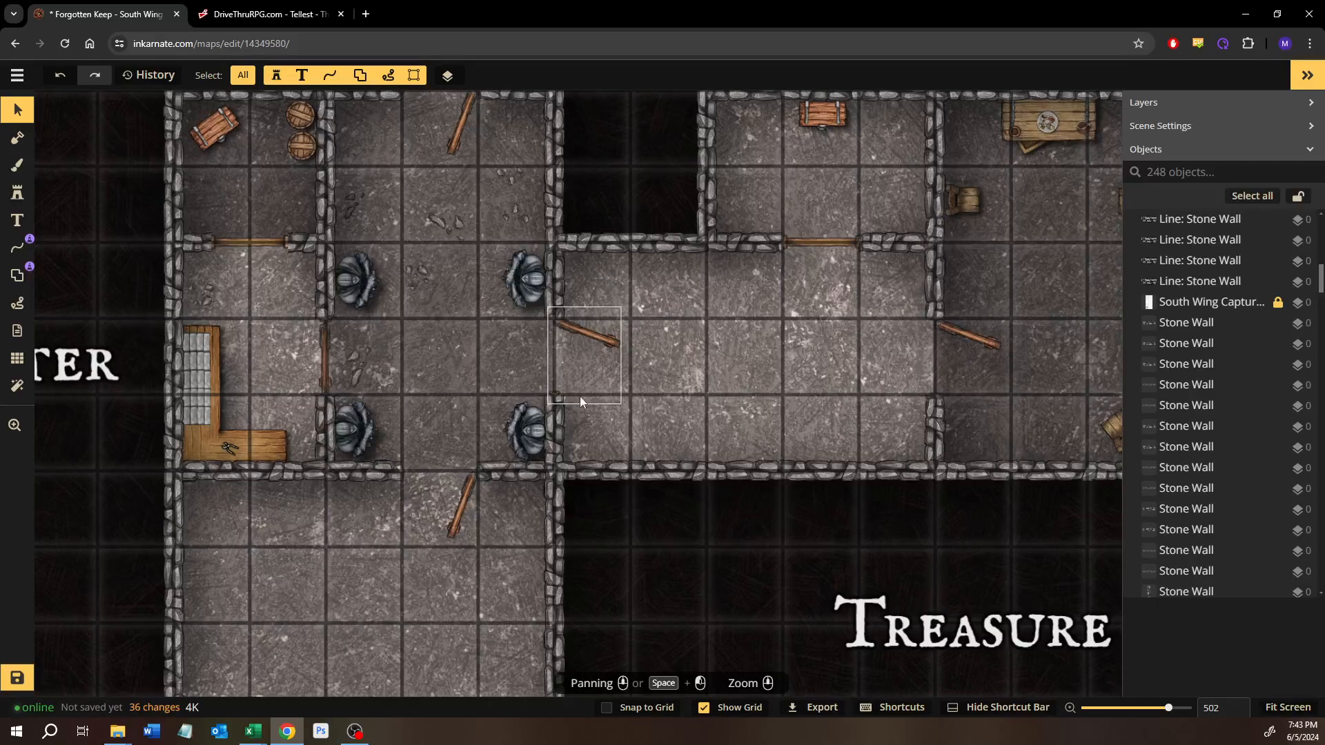
scroll(527, 538, "down", 1)
left_click_drag(595, 540, 527, 376)
scroll(531, 407, "down", 1)
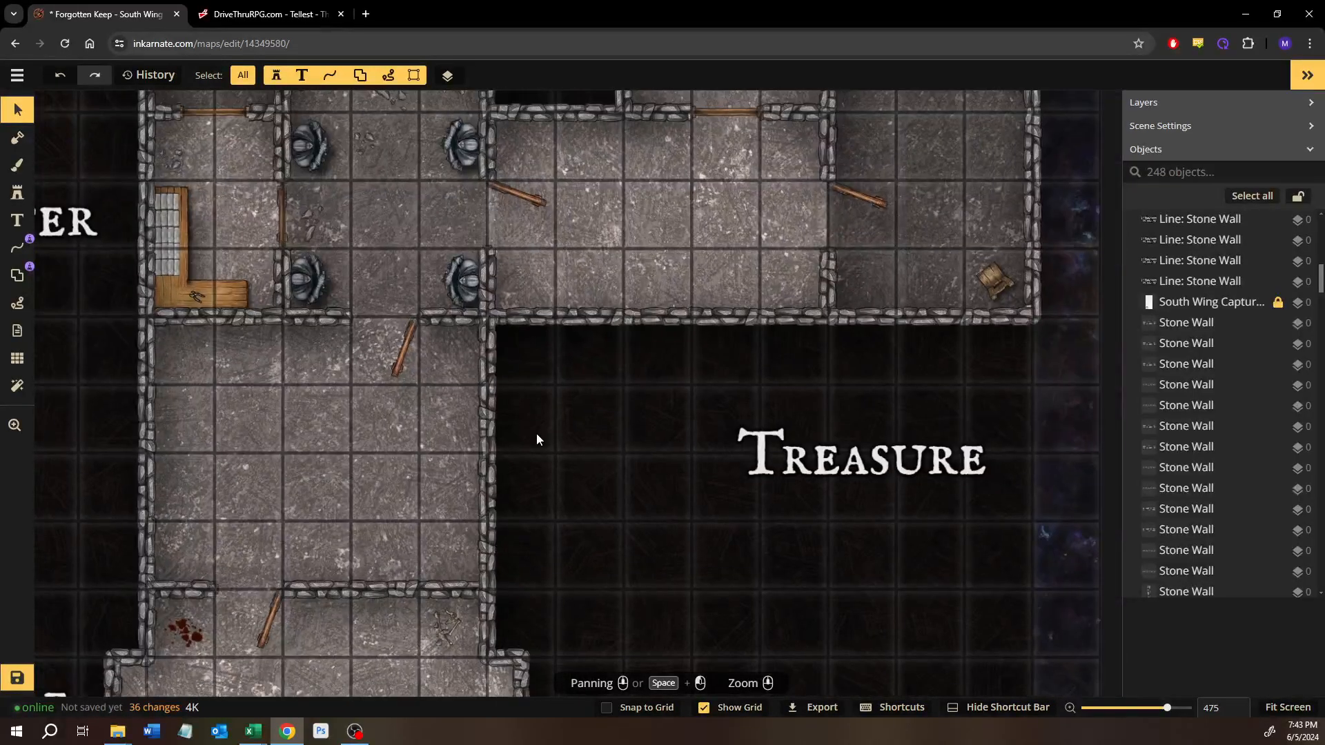
left_click_drag(536, 435, 580, 553)
scroll(462, 518, "down", 1)
left_click_drag(444, 345, 521, 587)
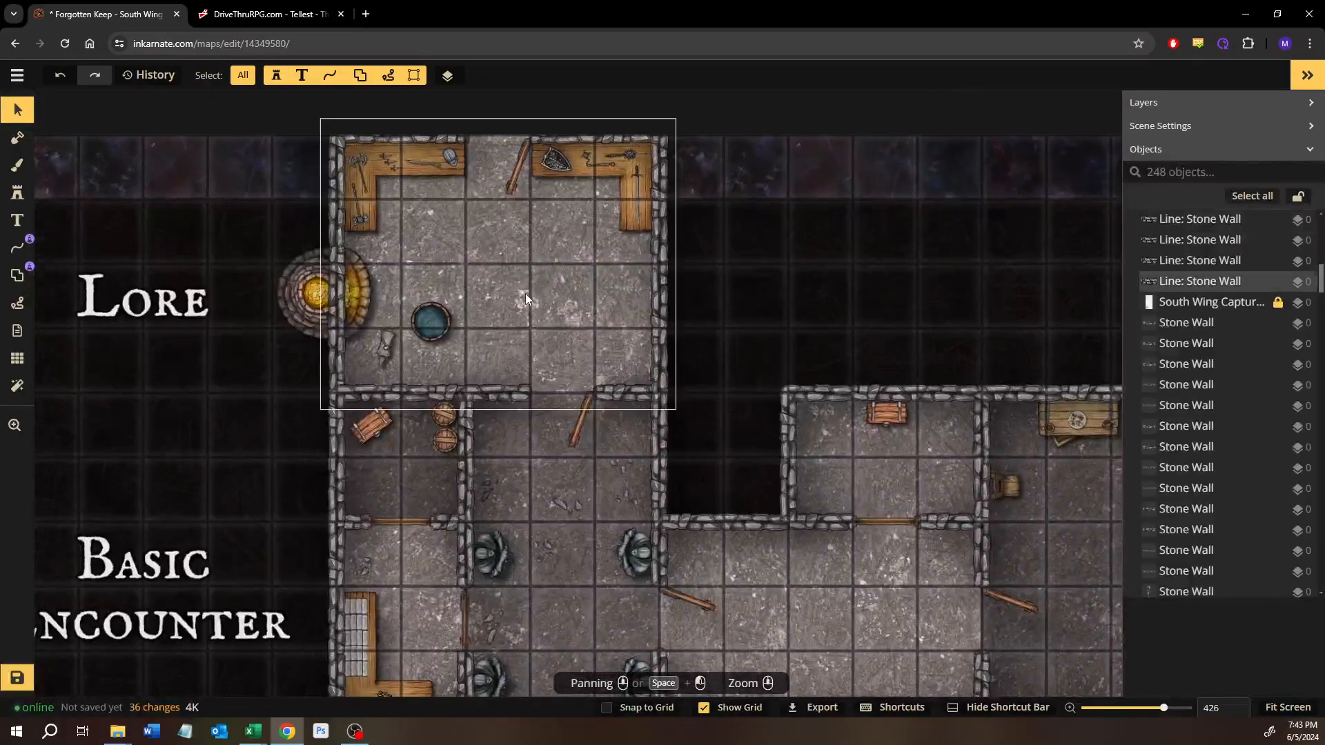
left_click_drag(543, 521, 526, 404)
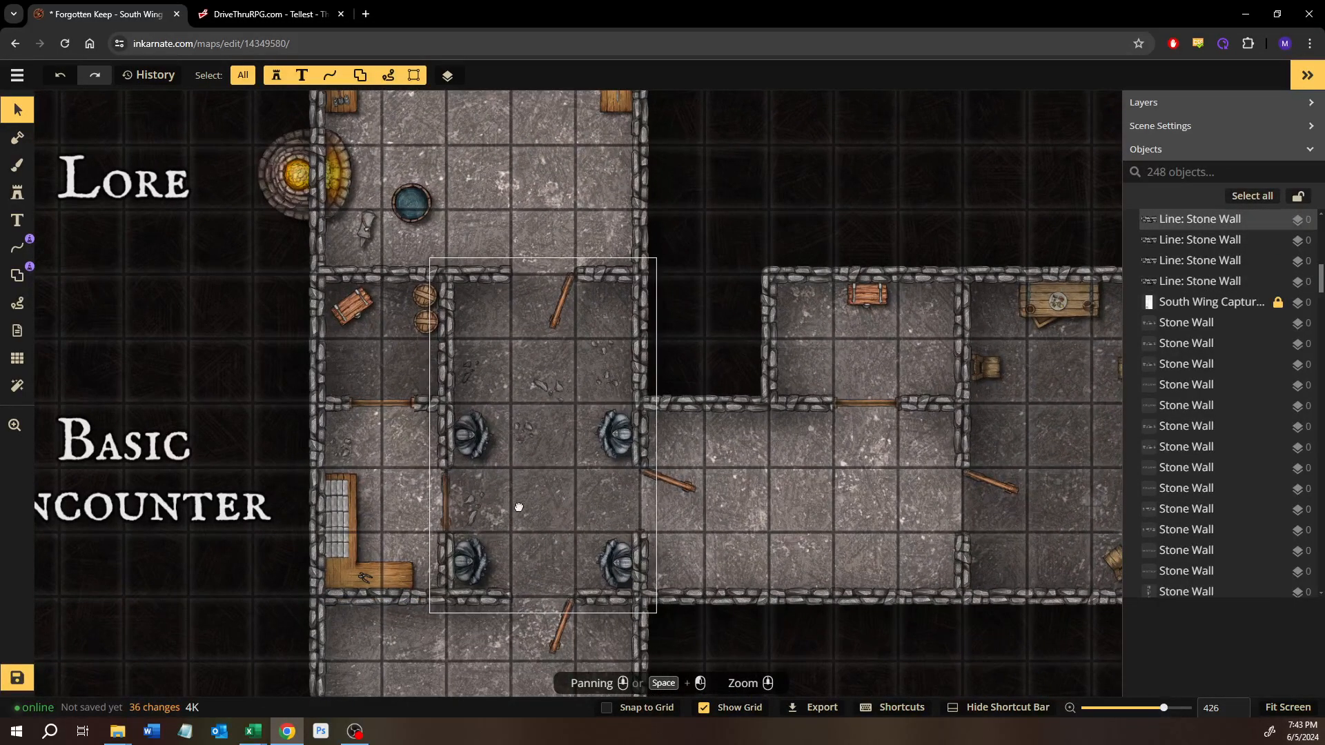
left_click_drag(518, 507, 530, 326)
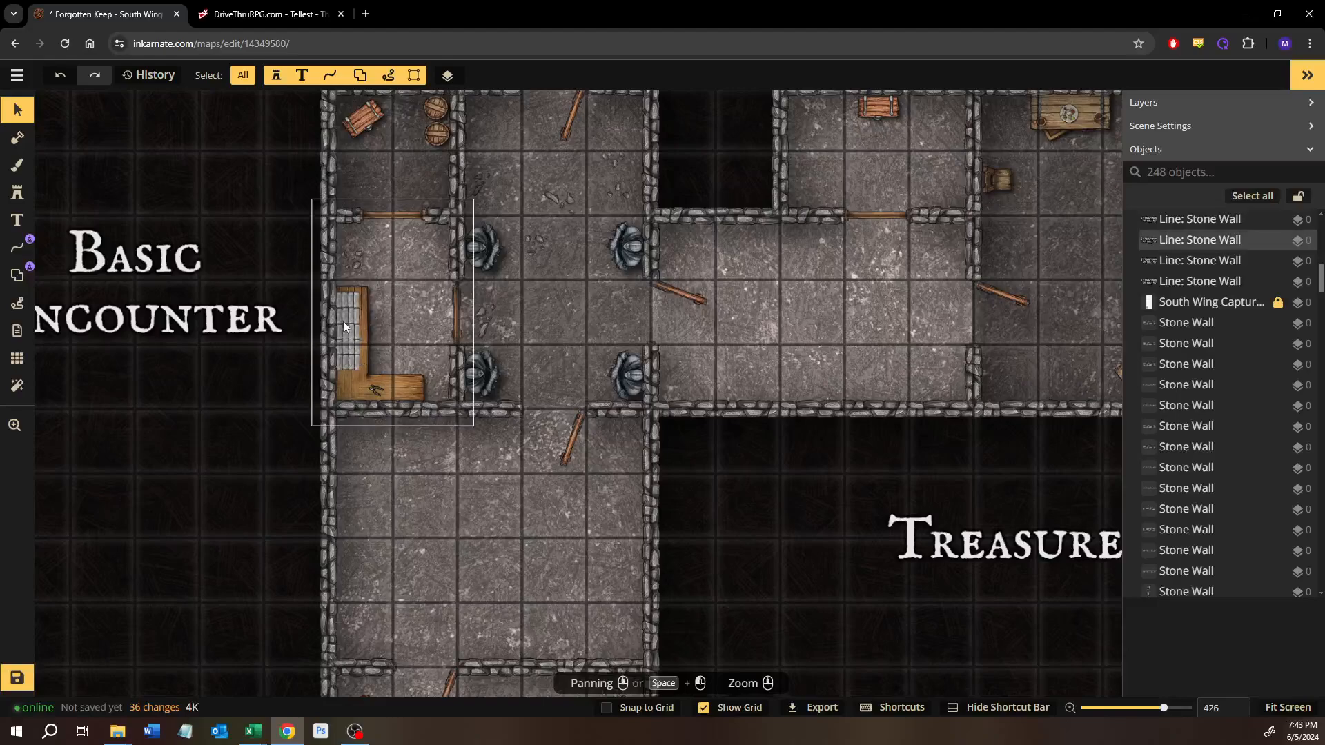
left_click_drag(445, 321, 464, 430)
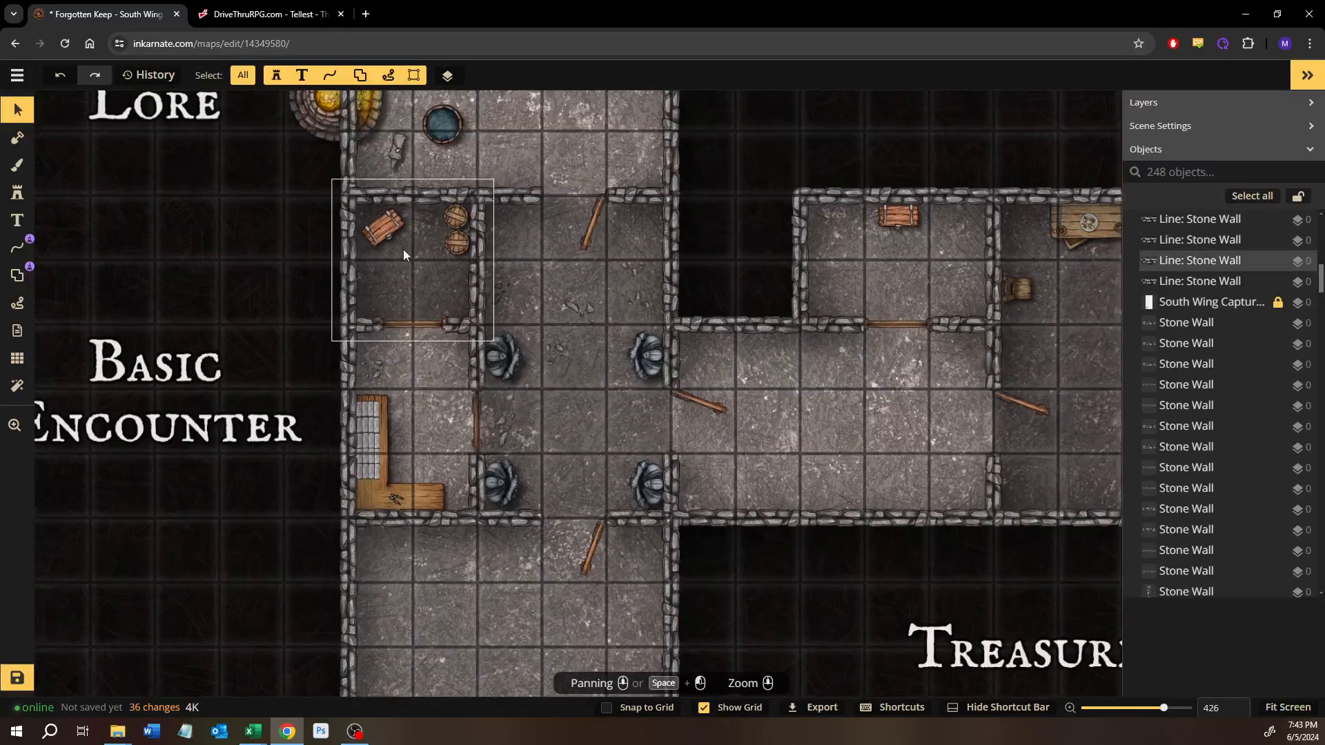
left_click_drag(801, 423, 584, 388)
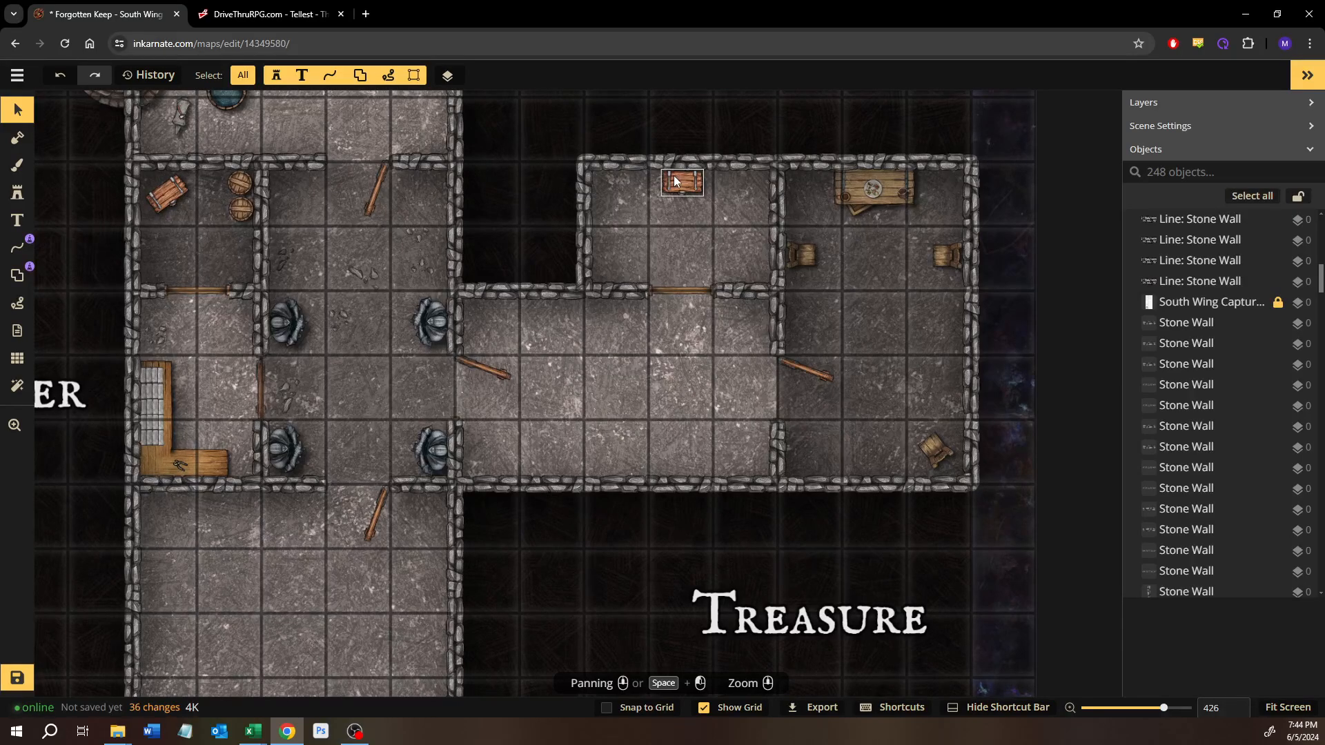
Step: Look over the empty hall, the Puzzle or Trap room and the Advancing Story area, and return to the Treasure wing
left_click_drag(627, 433, 775, 298)
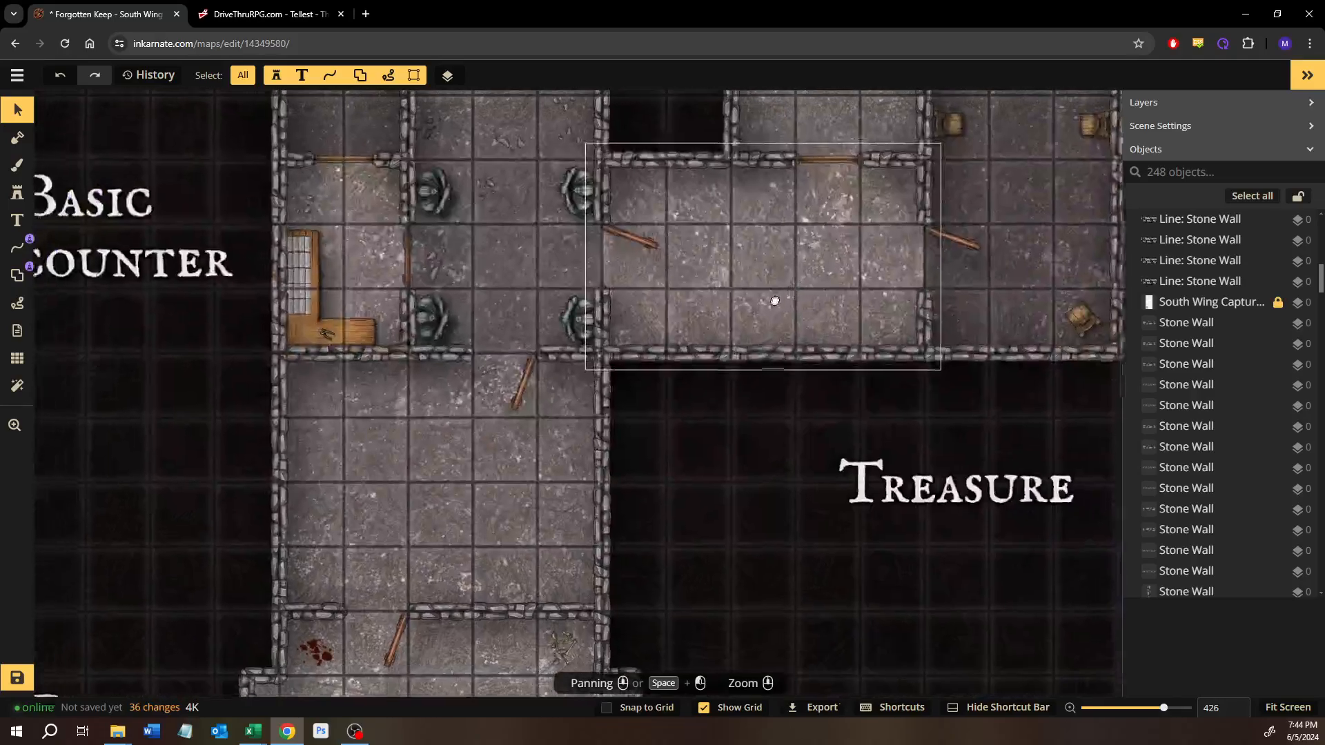
scroll(642, 470, "up", 1)
left_click_drag(694, 420, 748, 345)
scroll(688, 402, "down", 3)
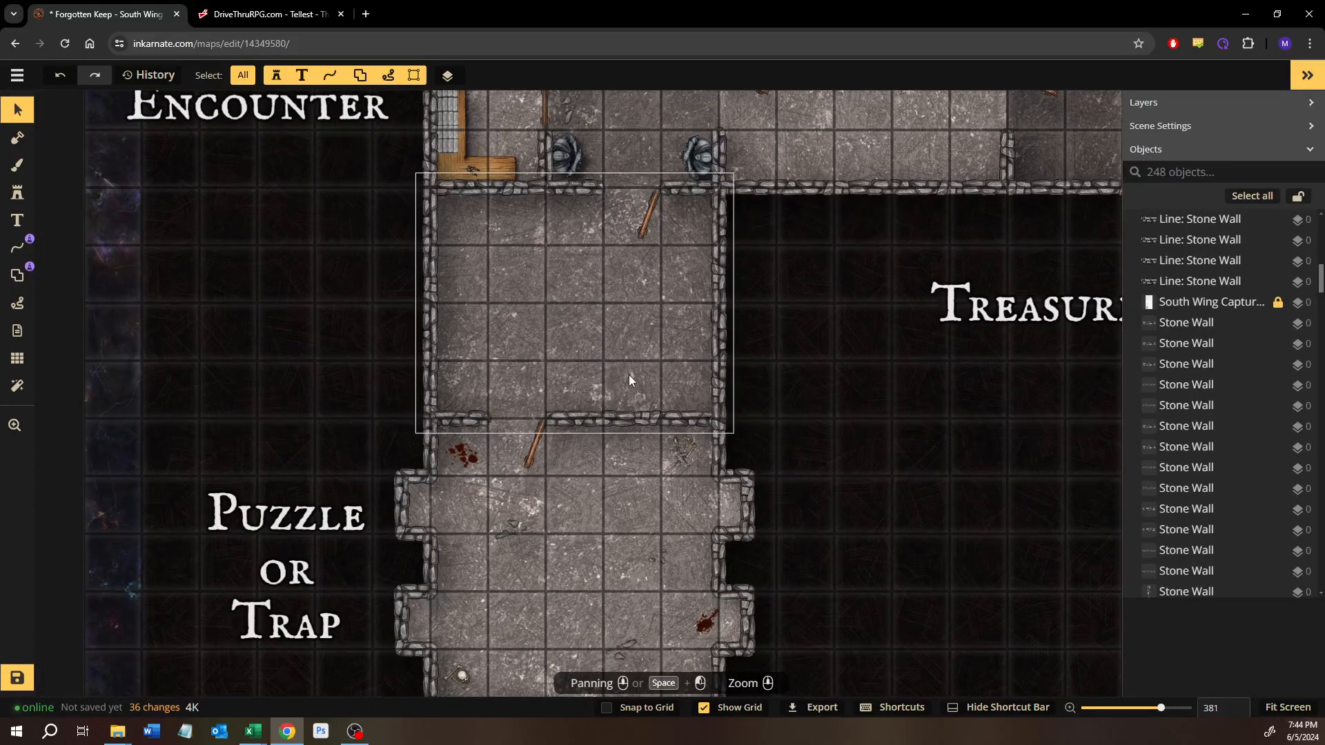
left_click_drag(519, 626, 559, 243)
left_click_drag(524, 561, 538, 320)
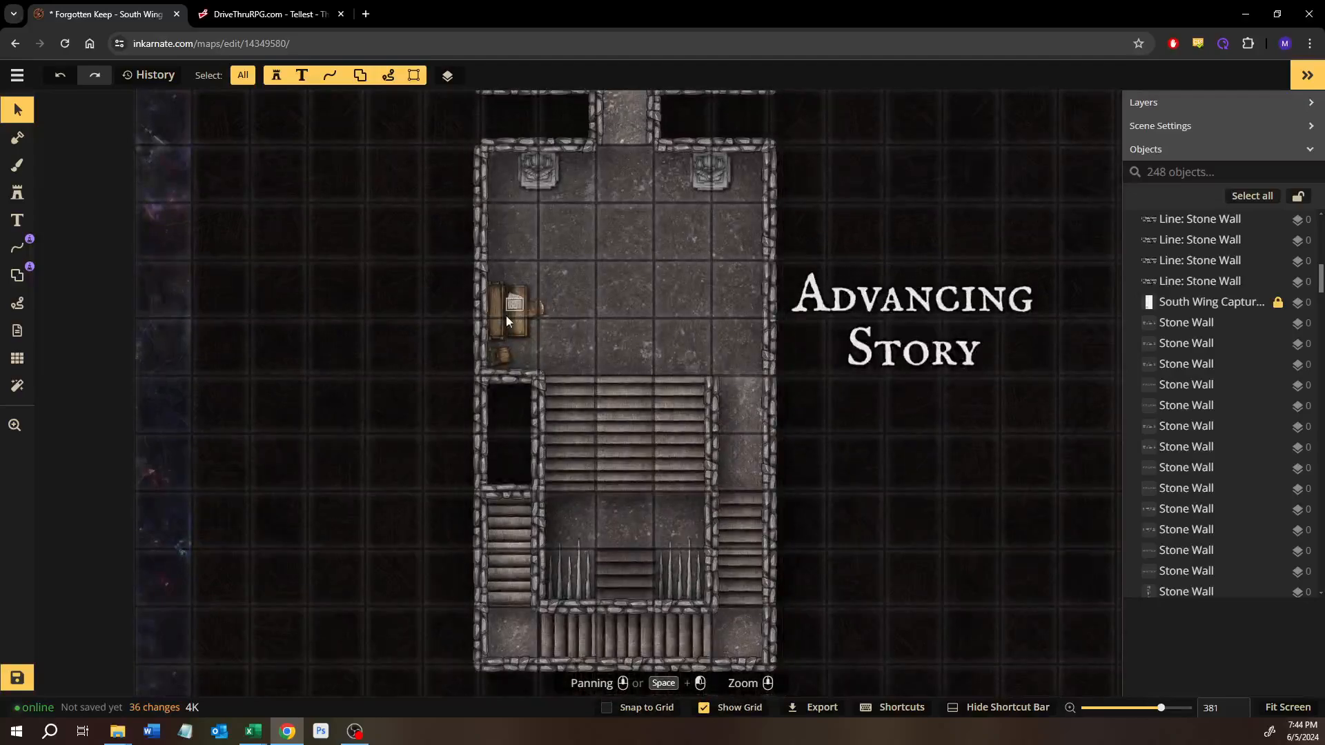
left_click(499, 297)
left_click_drag(529, 342, 517, 465)
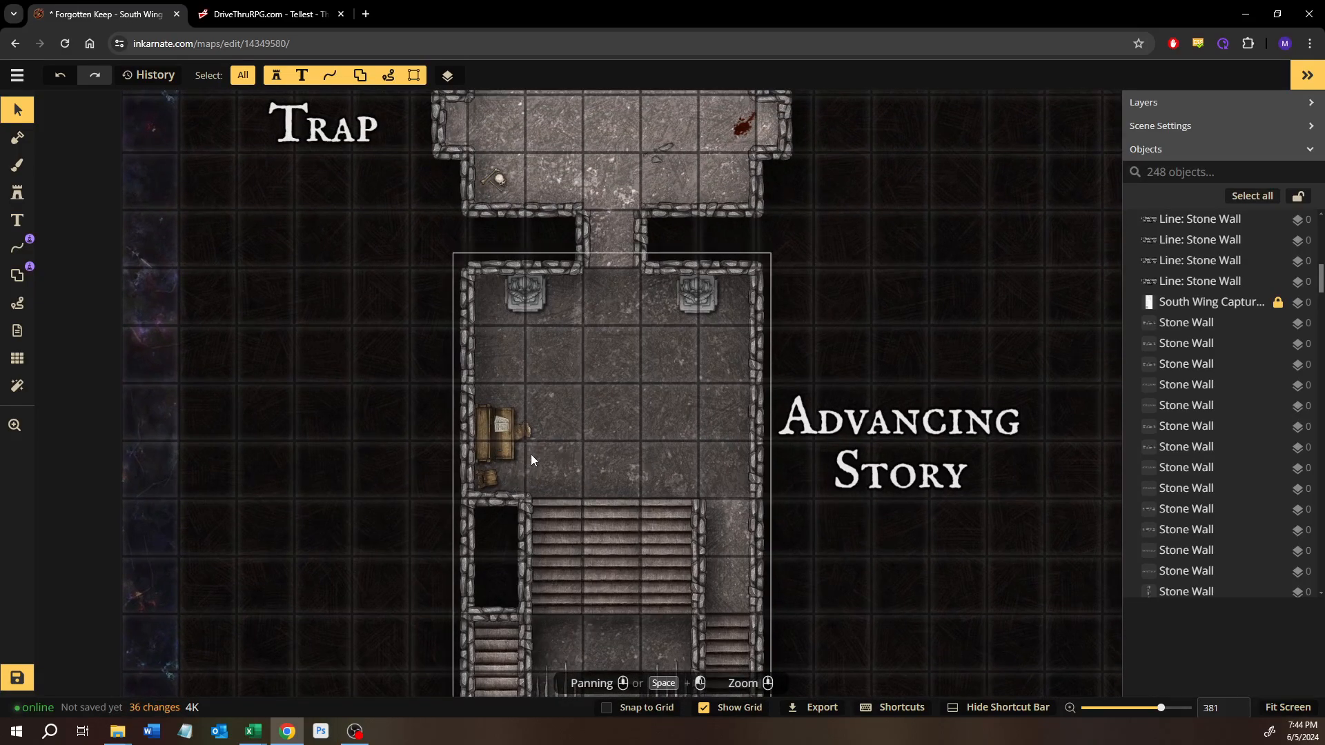
left_click_drag(570, 335, 579, 537)
left_click_drag(593, 301, 557, 539)
left_click_drag(783, 179, 575, 436)
left_click_drag(655, 339, 556, 410)
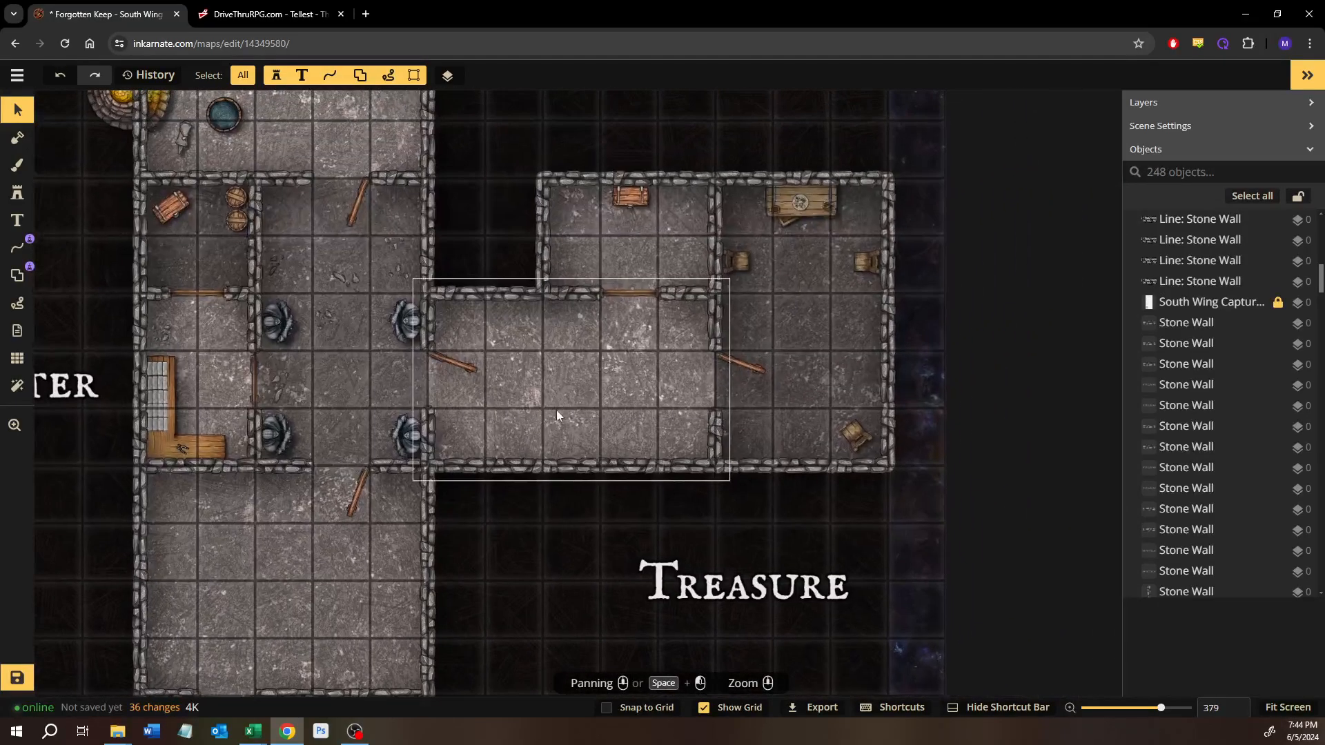
Step: Search the stamp catalog for "bench" and choose the green-cushioned couch from the Tavern set of Fantasy Battlemaps 2.0
scroll(516, 316, "up", 2)
scroll(504, 328, "up", 2)
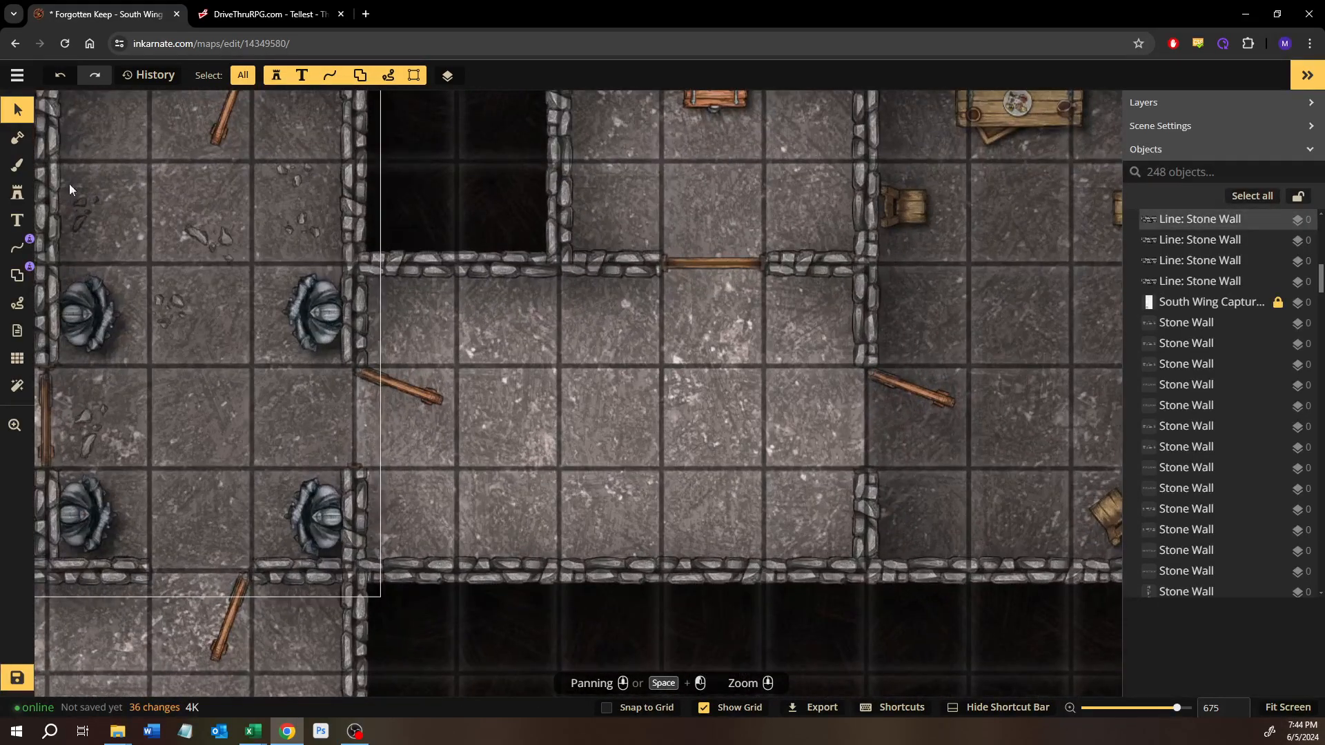
left_click(17, 193)
left_click(60, 218)
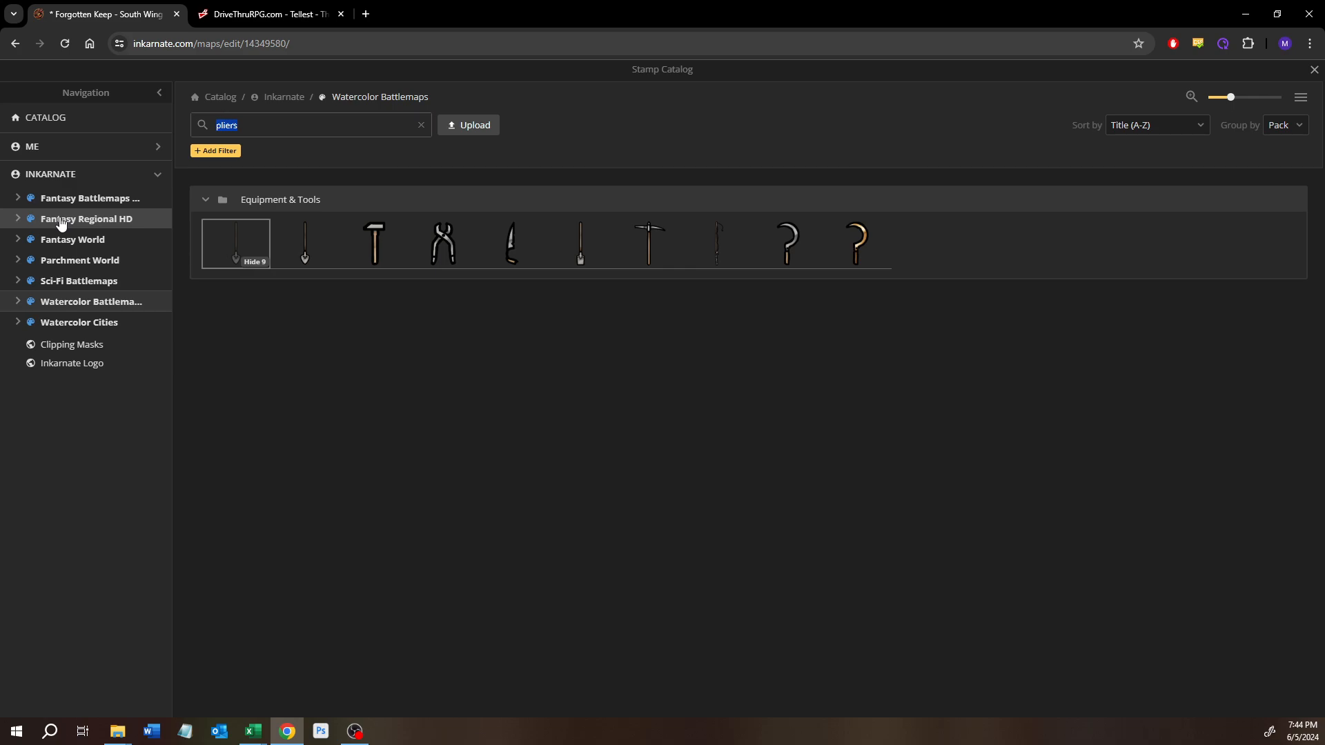
type("bench")
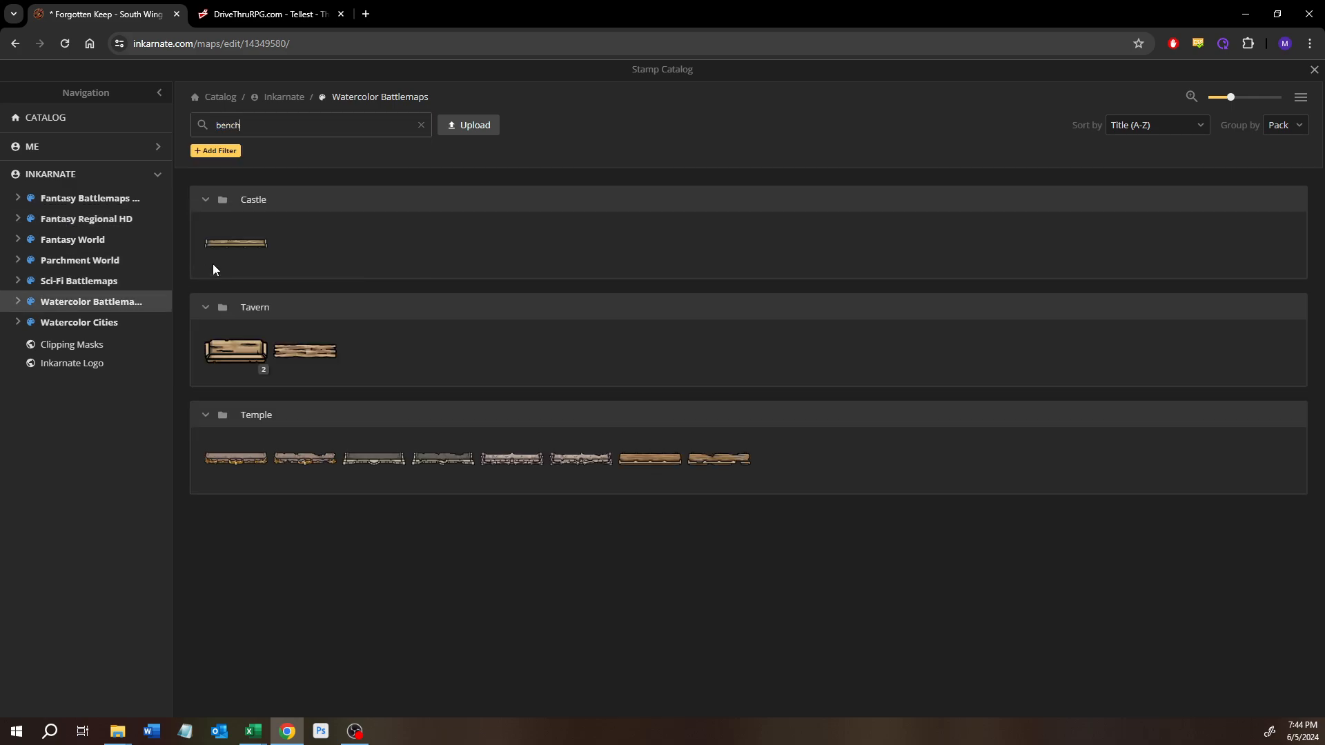
mouse_move(248, 243)
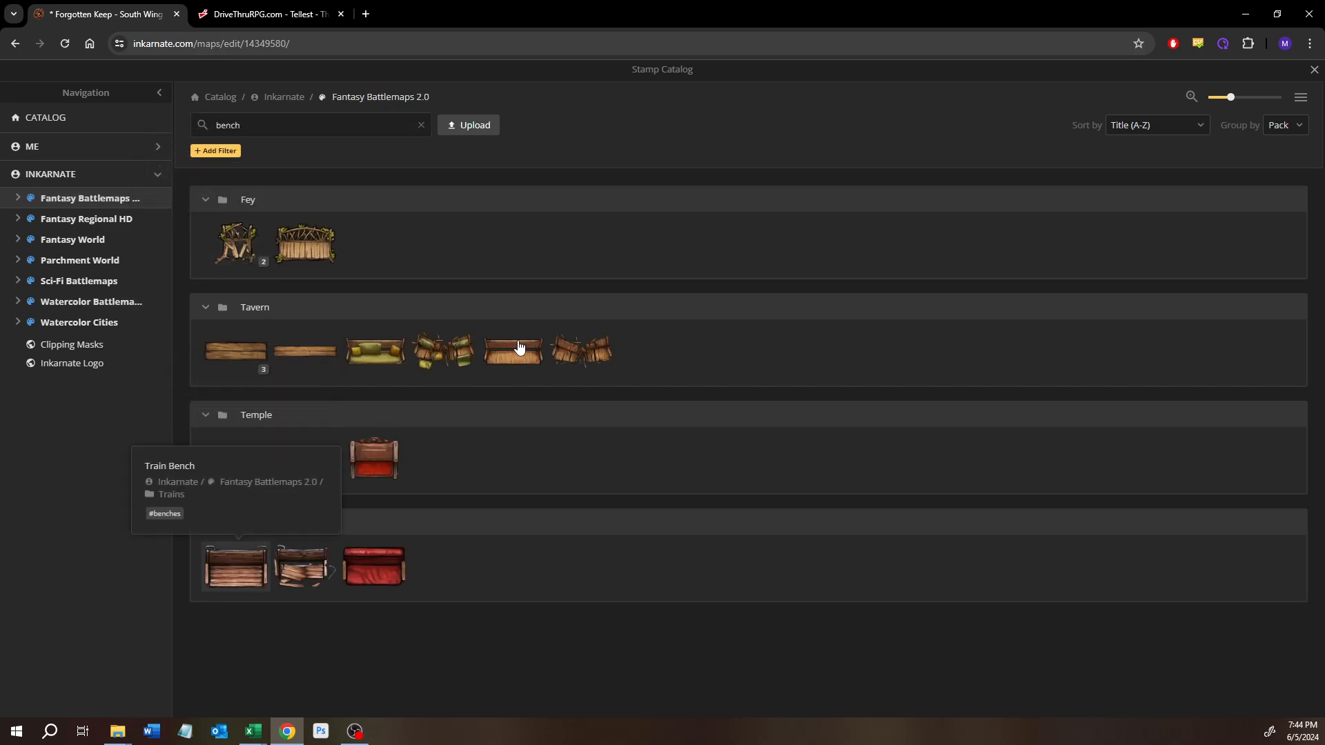
mouse_move(520, 346)
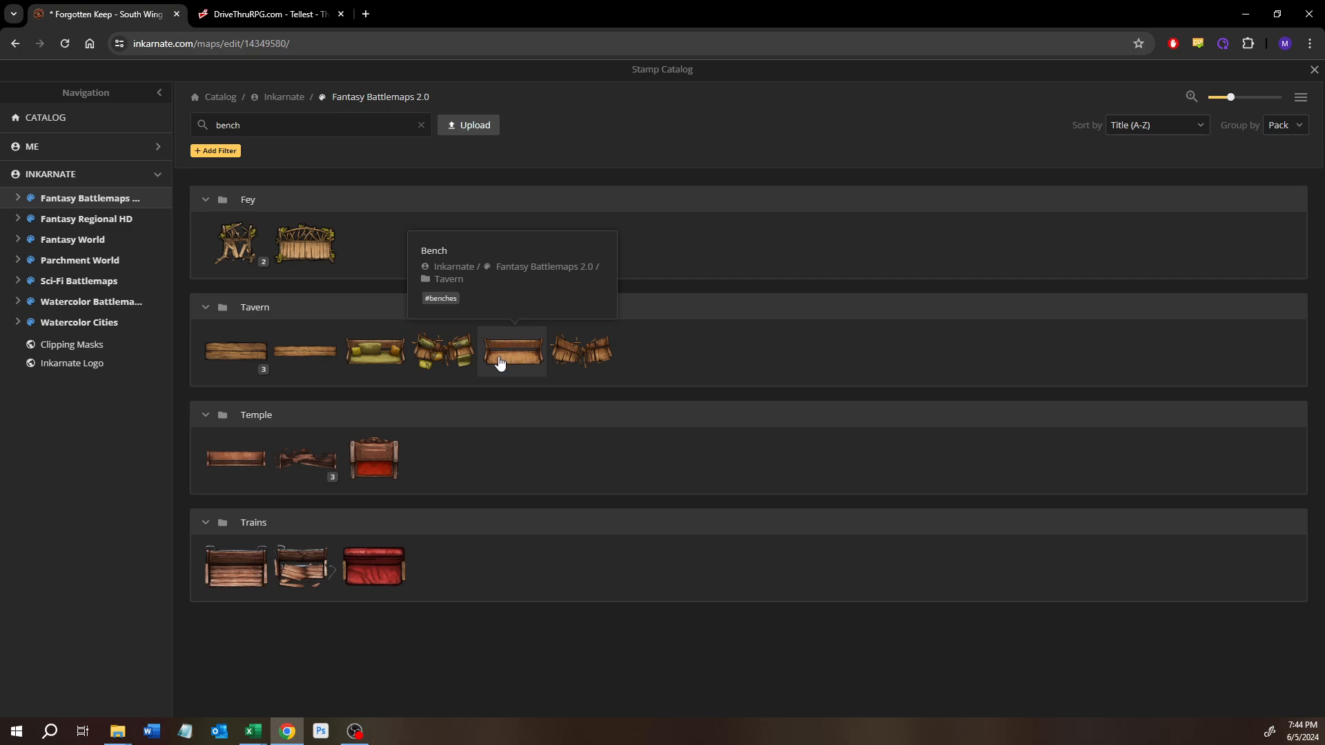
left_click(388, 354)
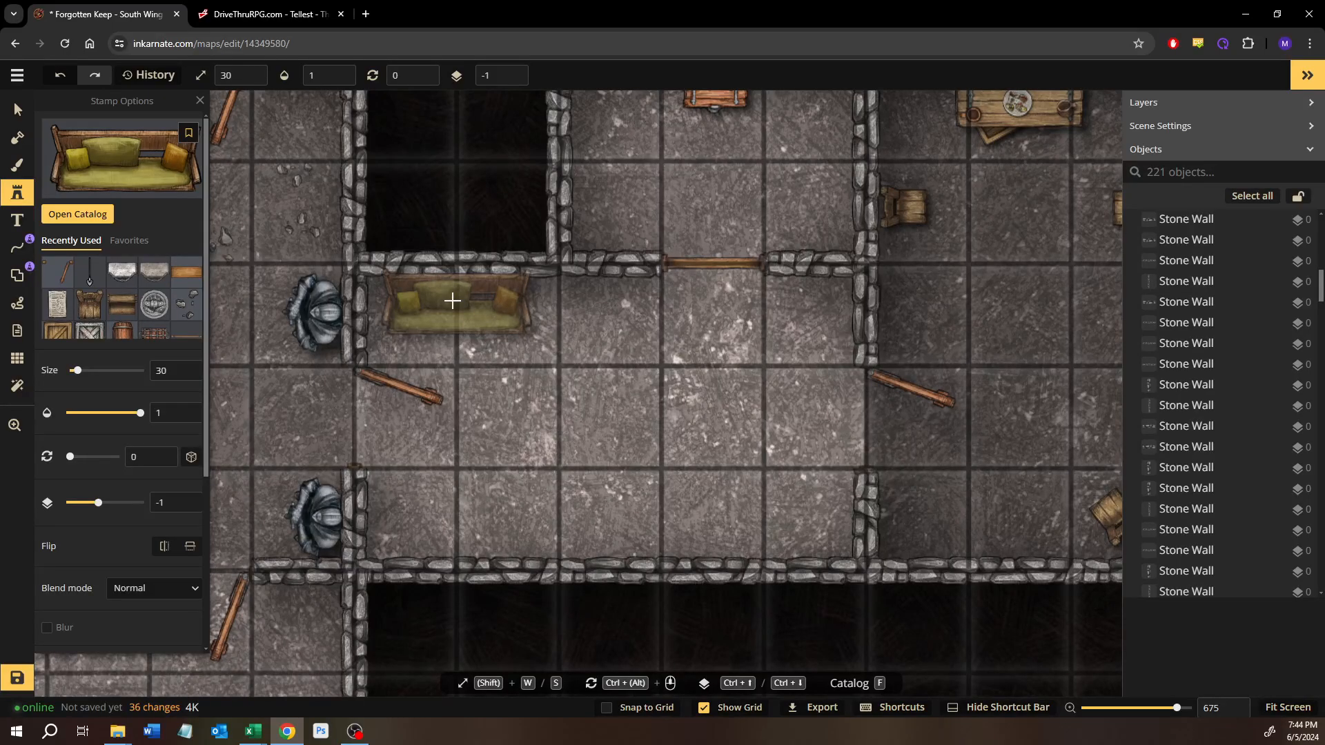
Step: Place the couch at size 30 against the upper wall of the empty room east of the statues, on layer 0
scroll(495, 298, "up", 5)
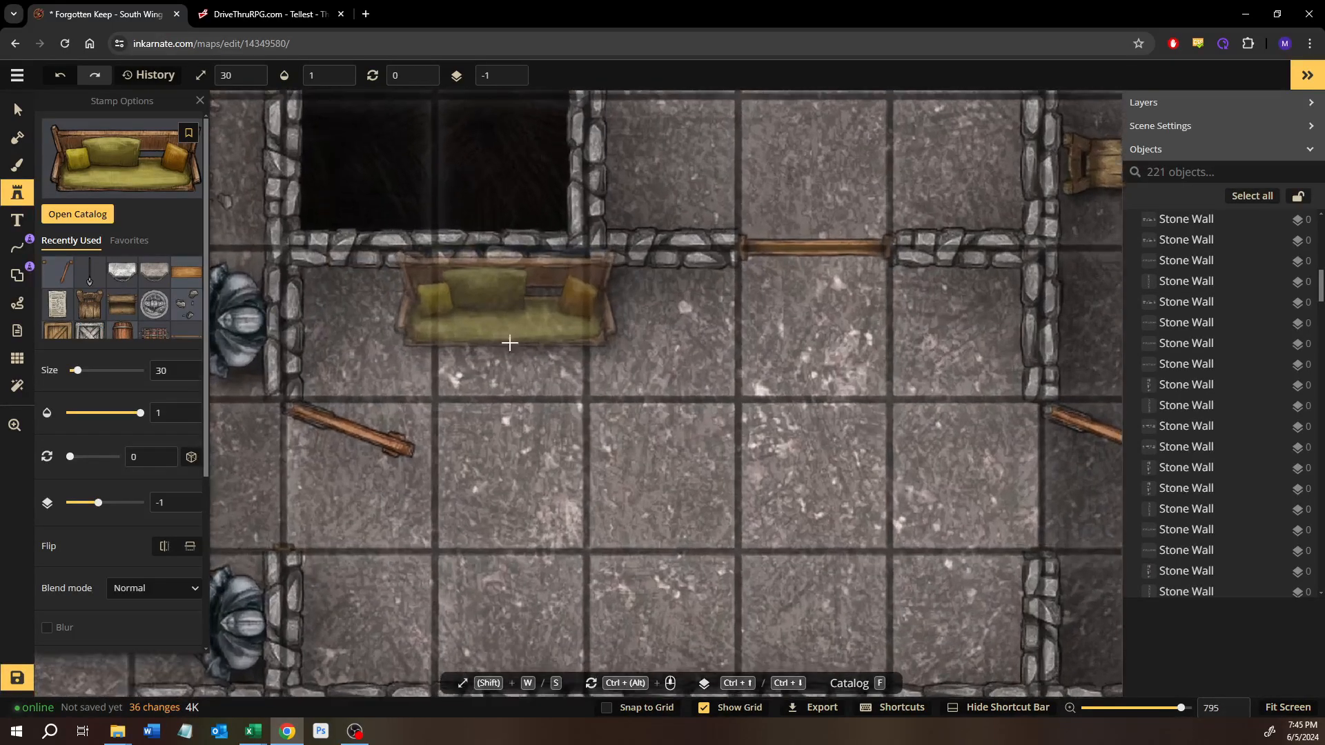
left_click(581, 301)
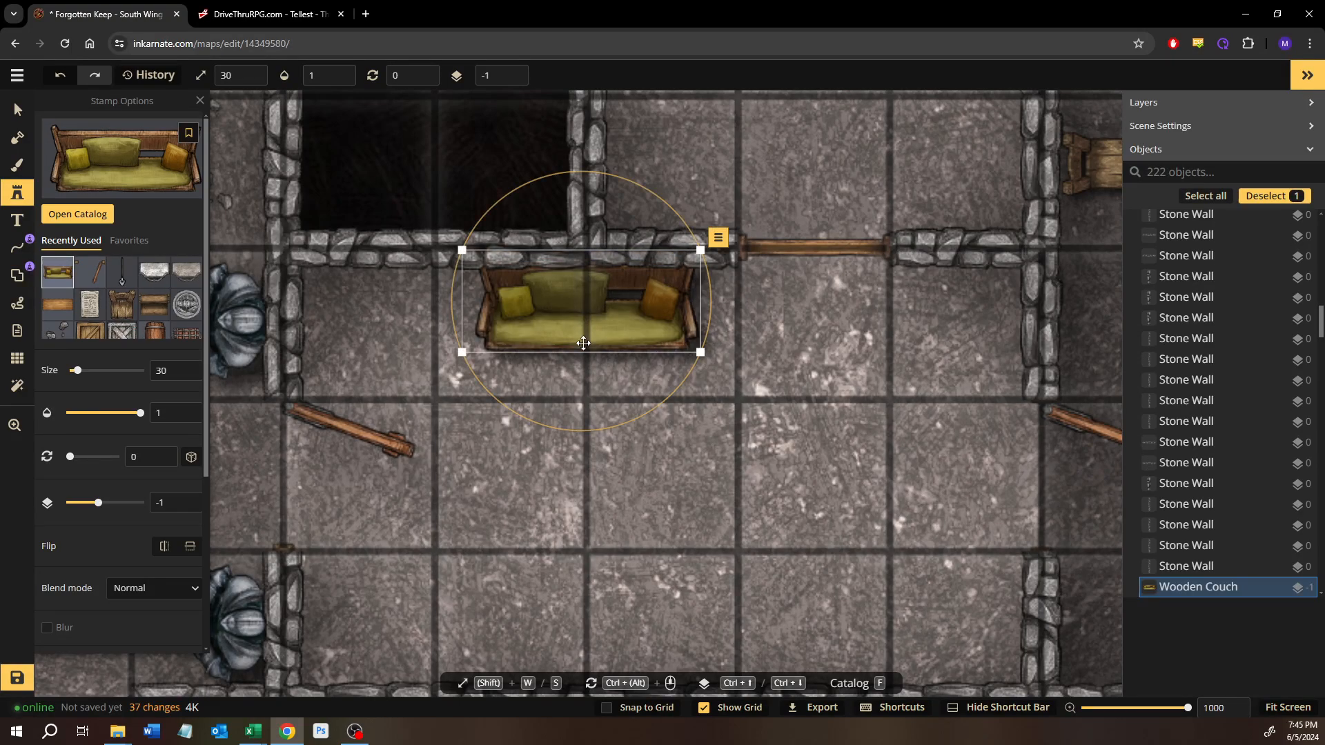
key("ctrl+Up")
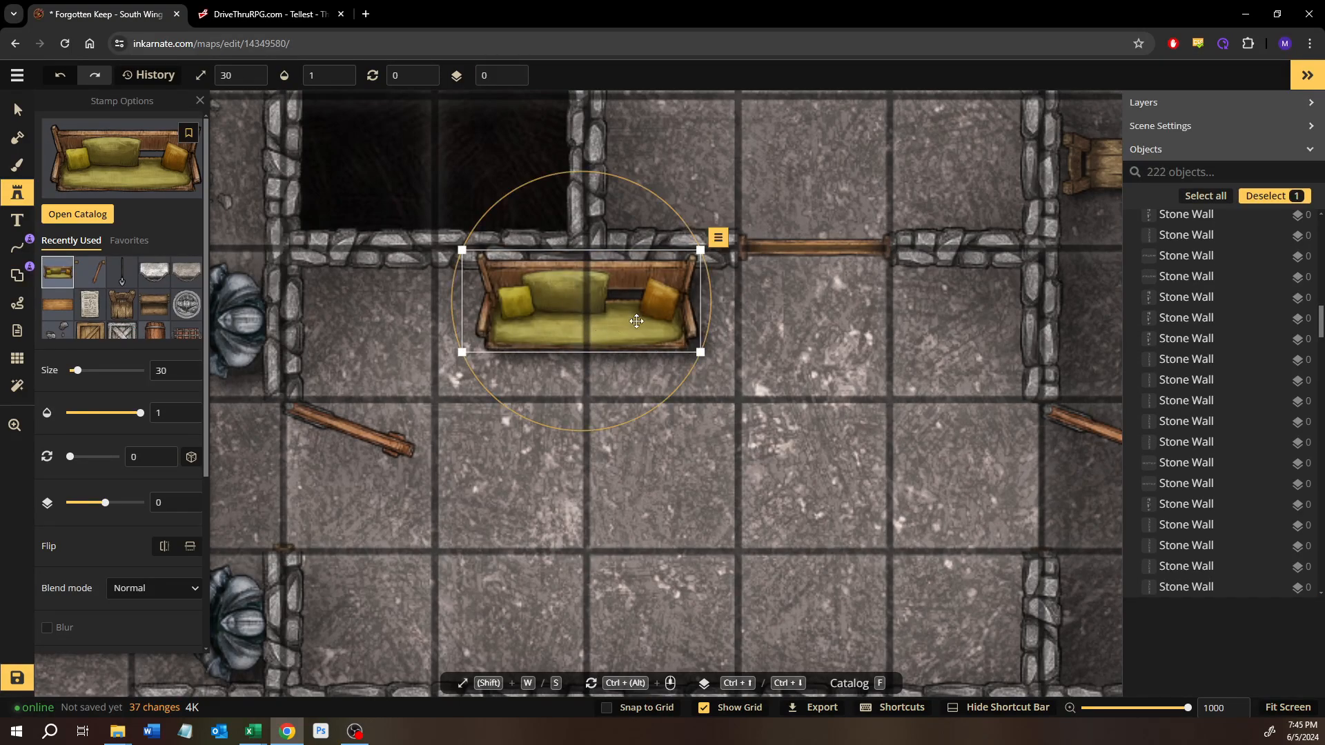
mouse_move(637, 321)
left_mouse_down()
mouse_move(637, 339)
mouse_move(641, 323)
left_mouse_up()
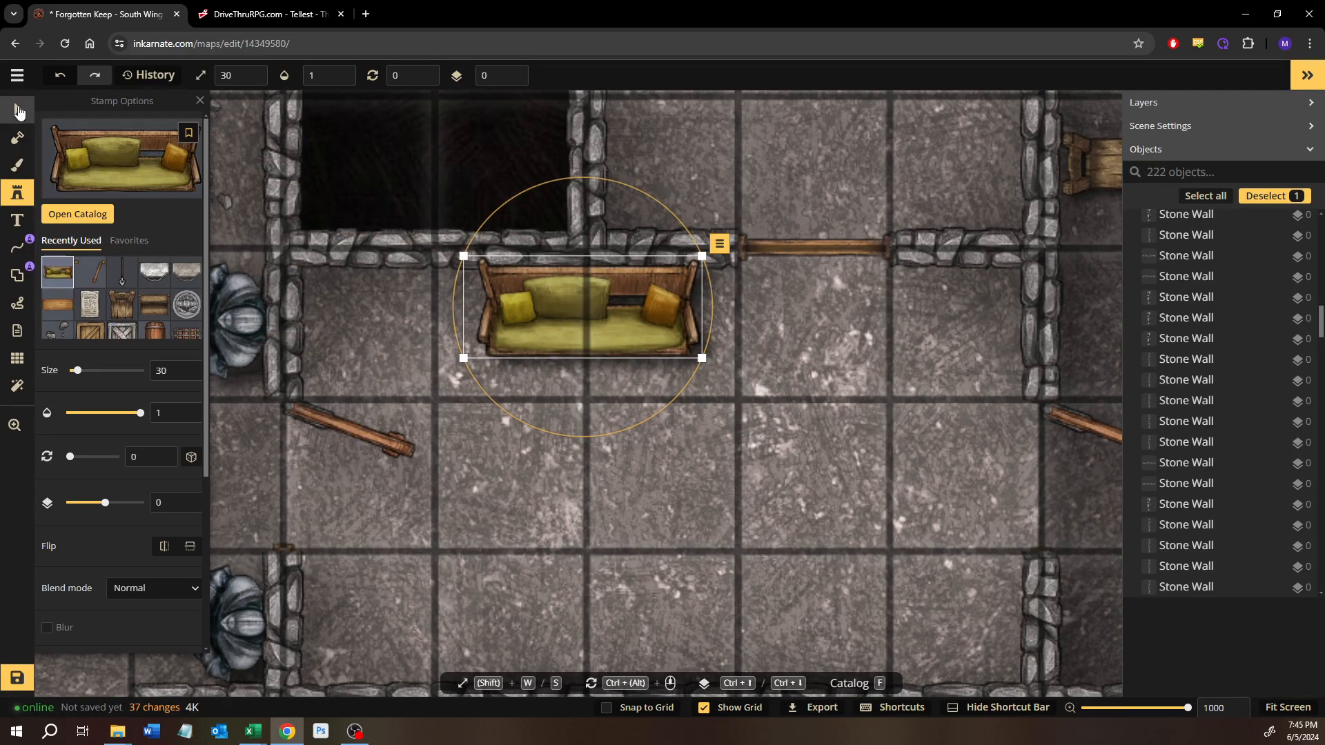
Step: Search the stamp catalog for "chair" and choose the intact red cushioned armchair from the Castle set
left_click(55, 215)
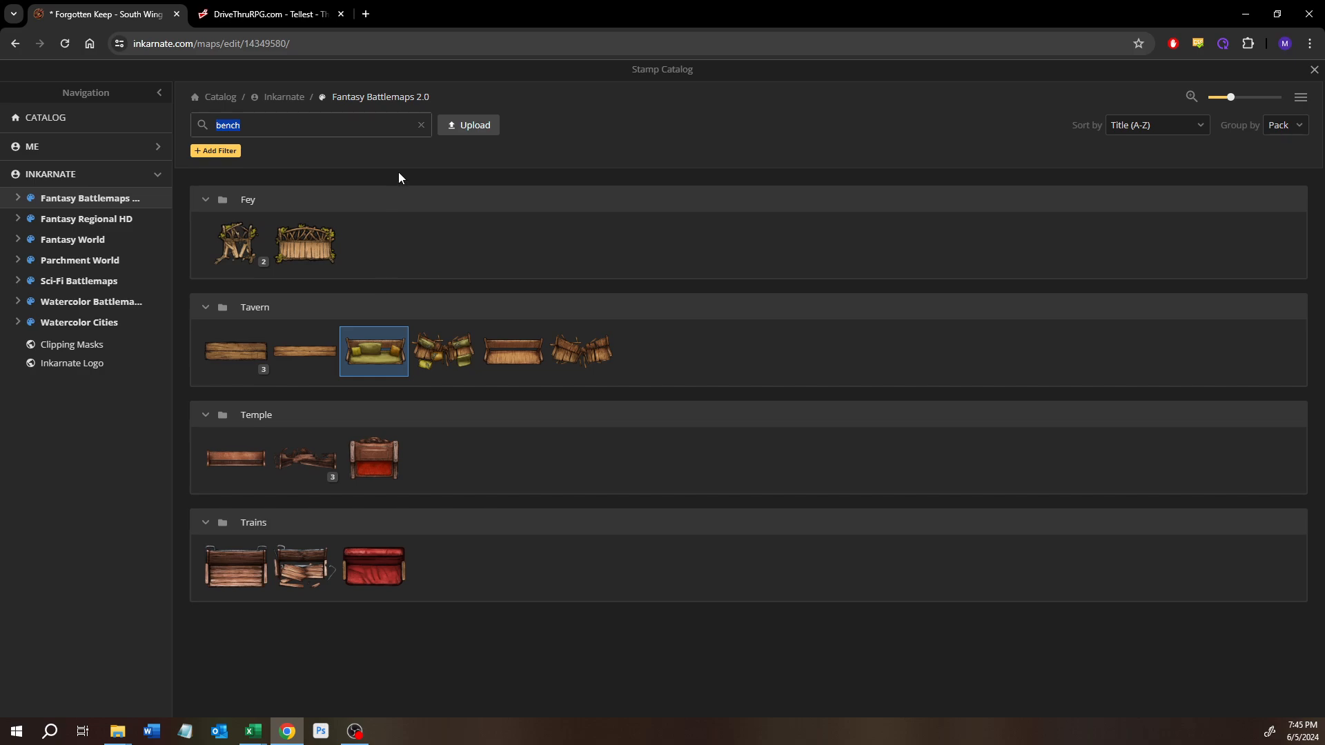
type("c")
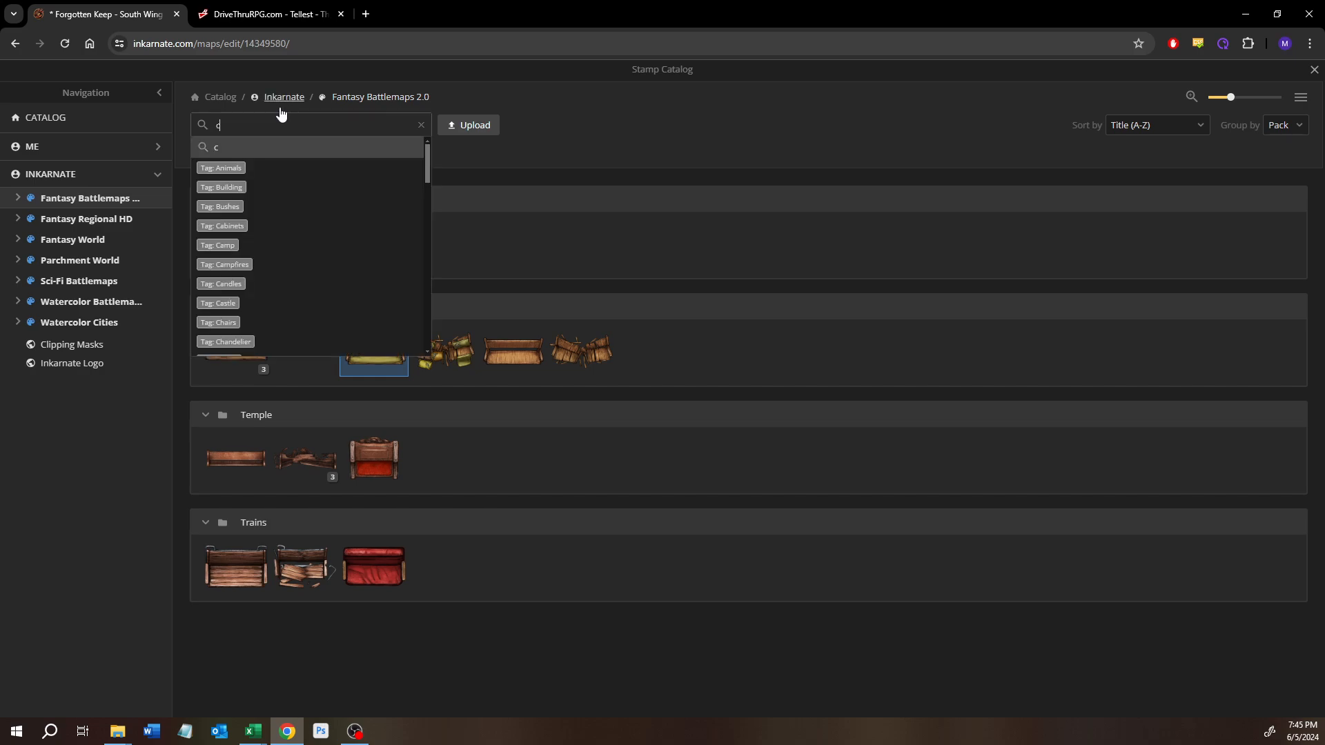
type("hair")
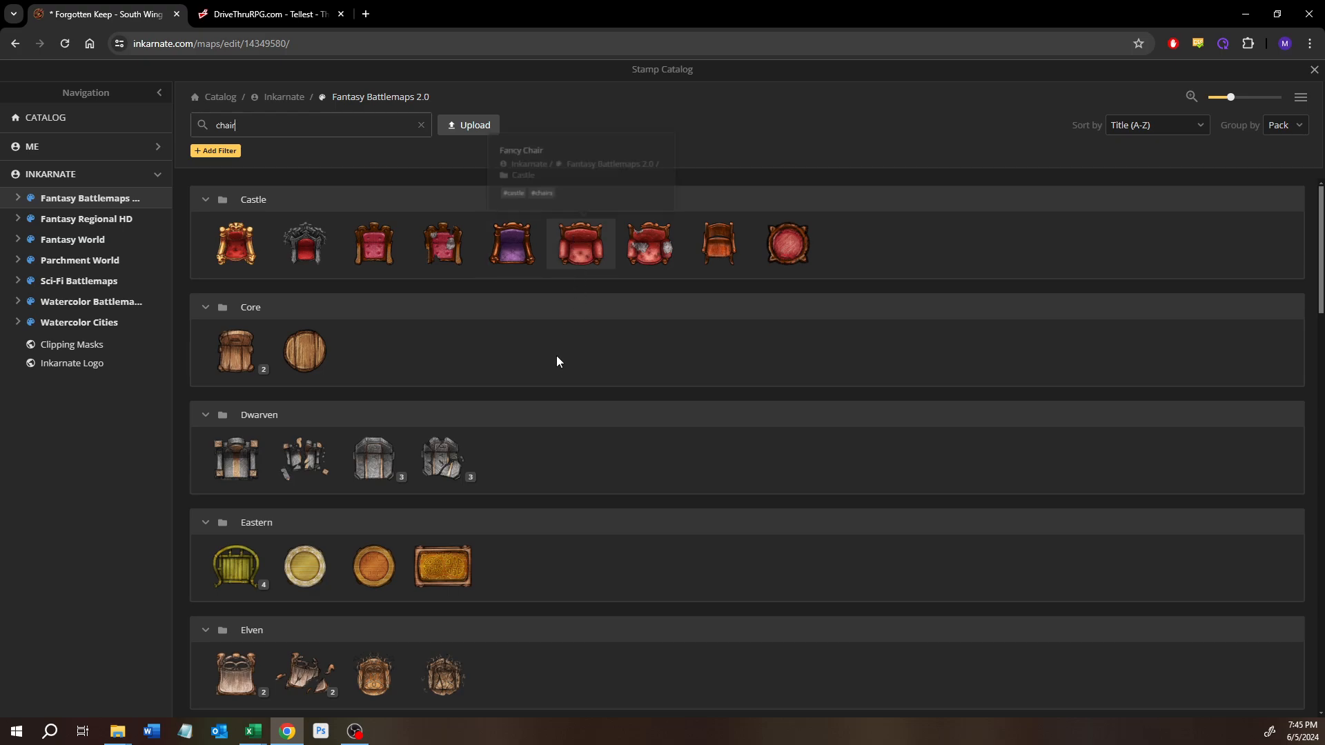
scroll(558, 357, "down", 3)
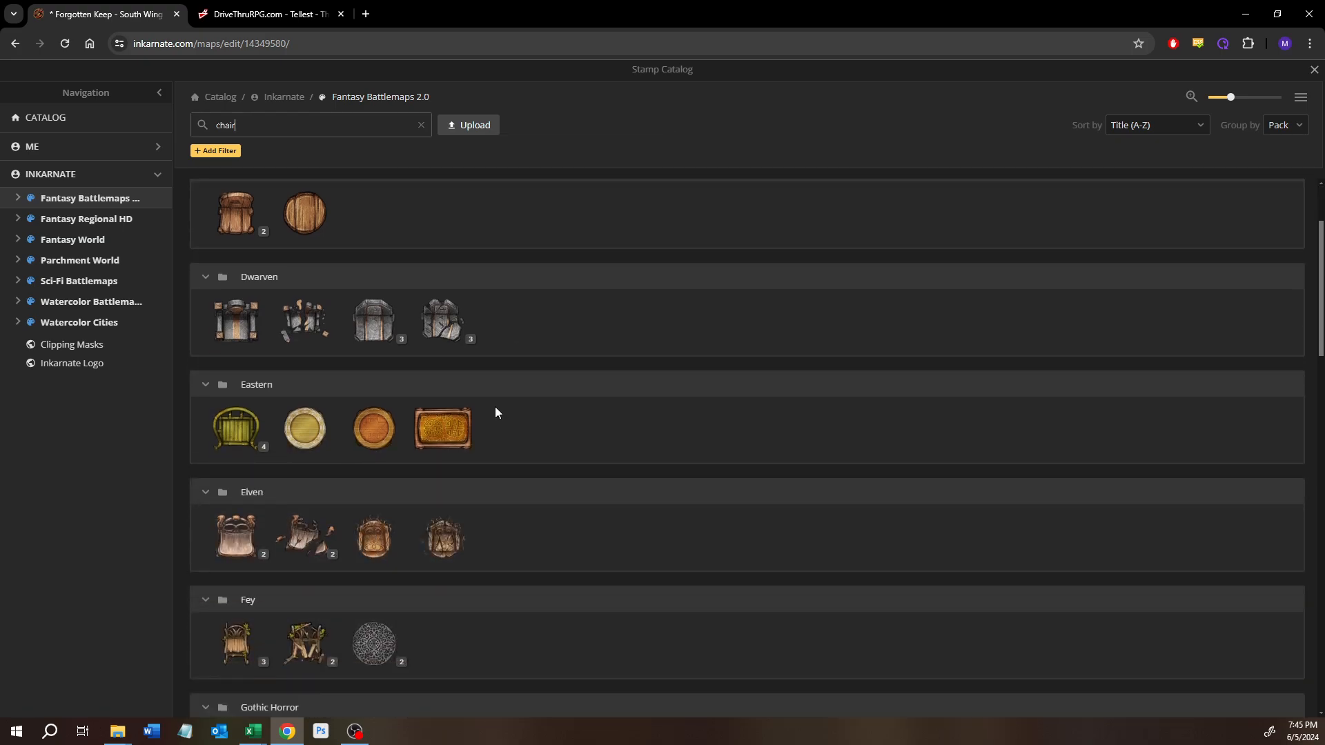
scroll(429, 397, "up", 4)
scroll(430, 397, "down", 15)
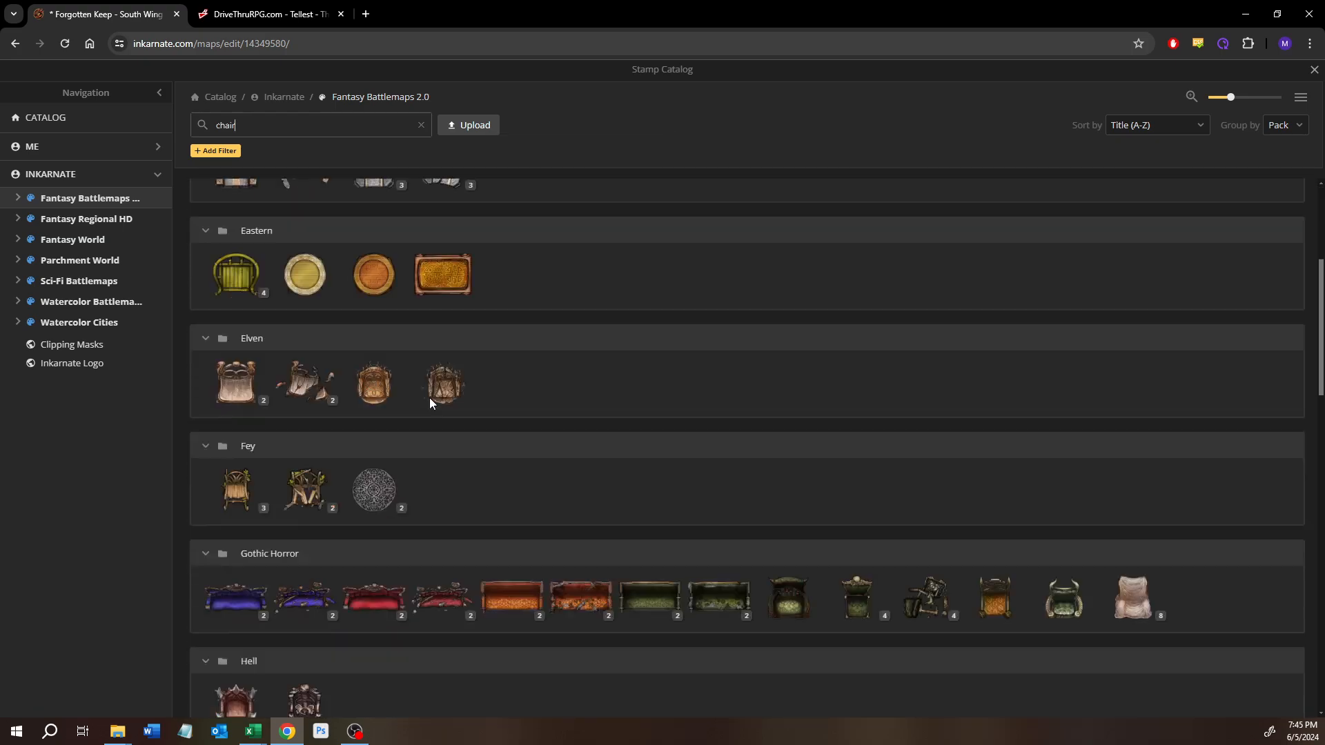
scroll(429, 401, "down", 1)
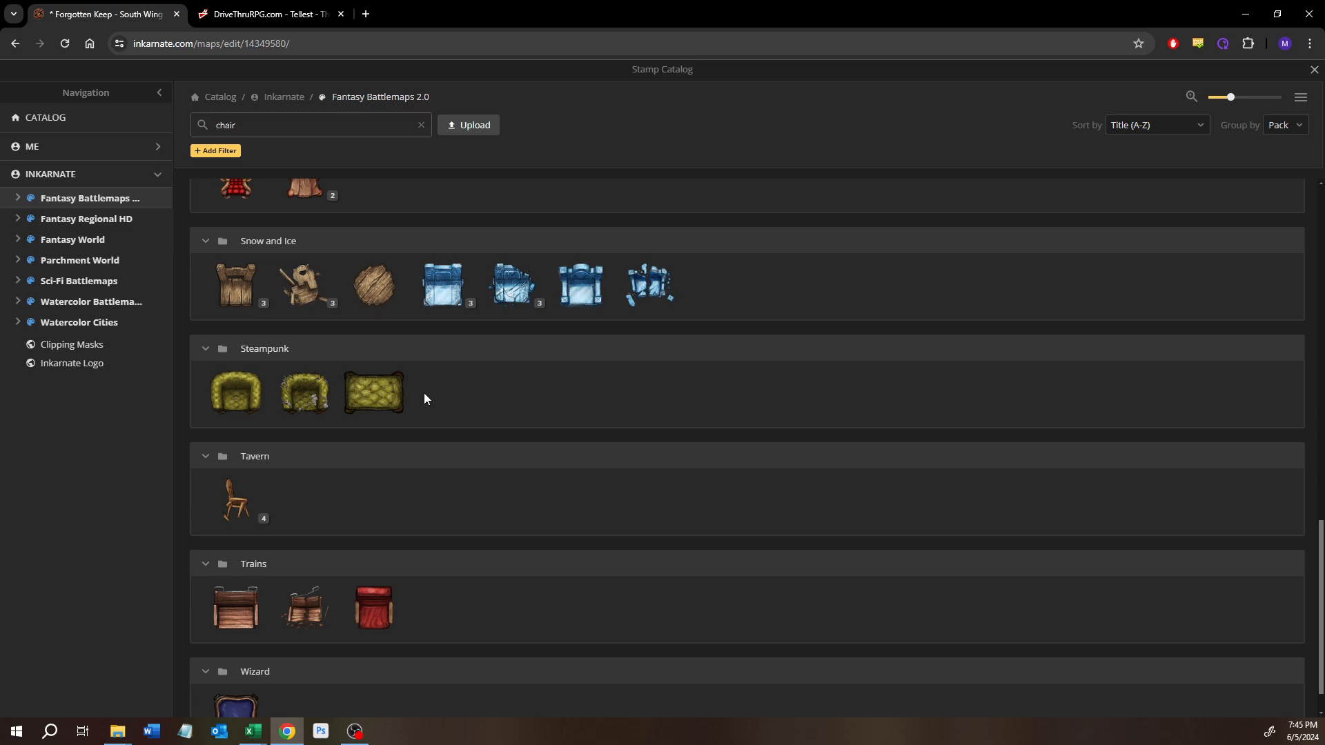
left_click(263, 522)
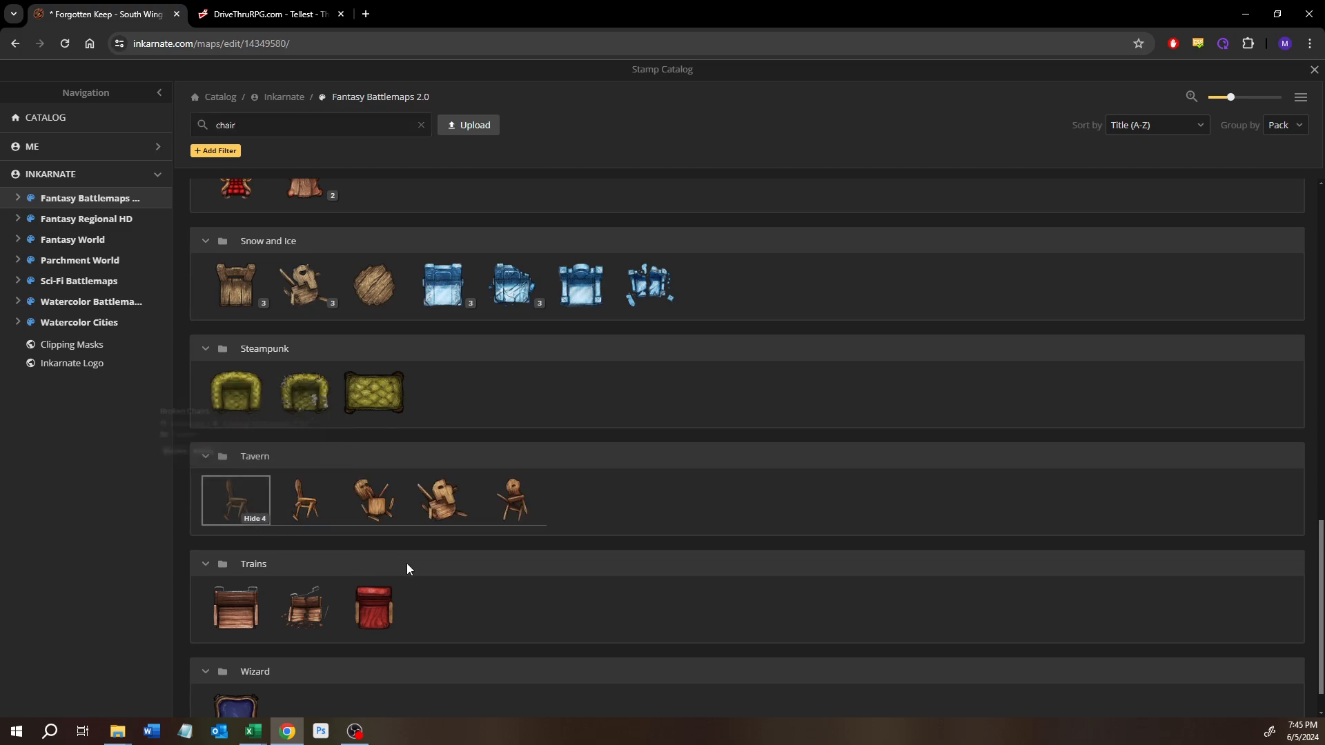
scroll(408, 564, "down", 1)
scroll(412, 561, "up", 7)
scroll(410, 564, "up", 6)
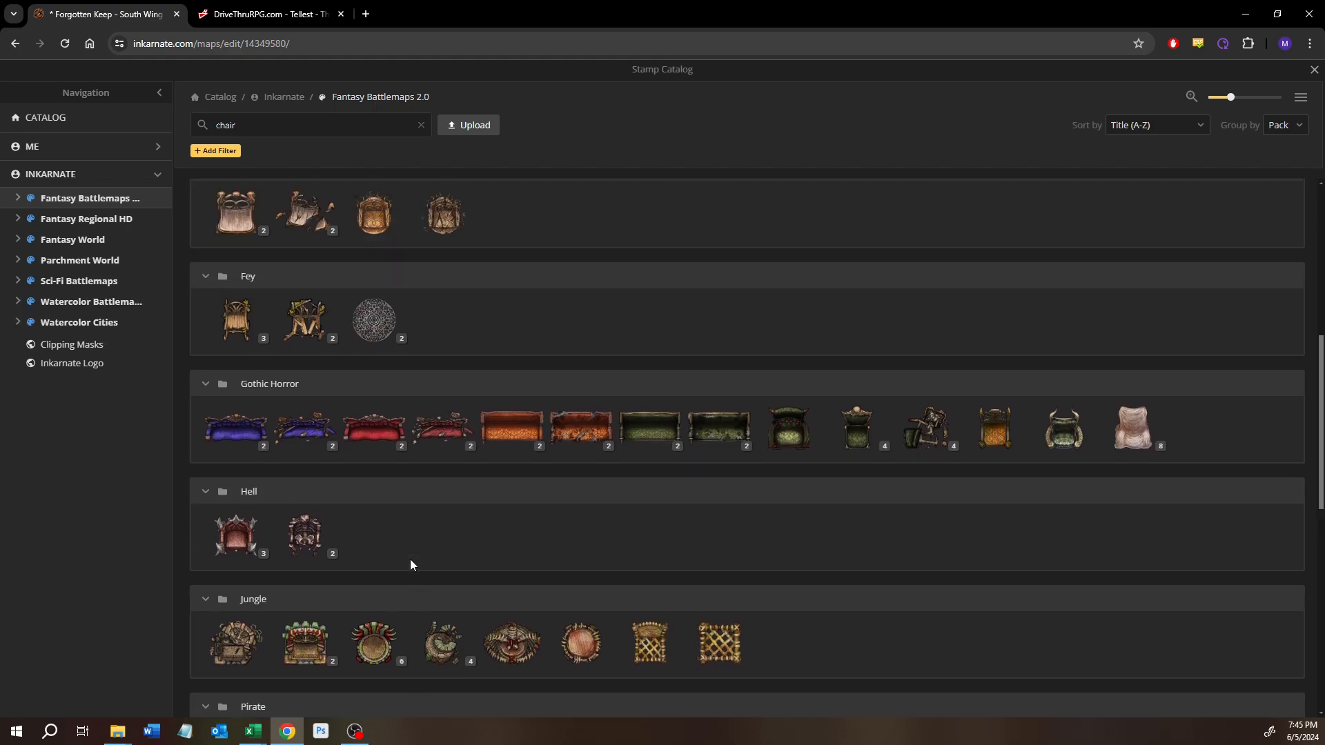
scroll(407, 559, "up", 3)
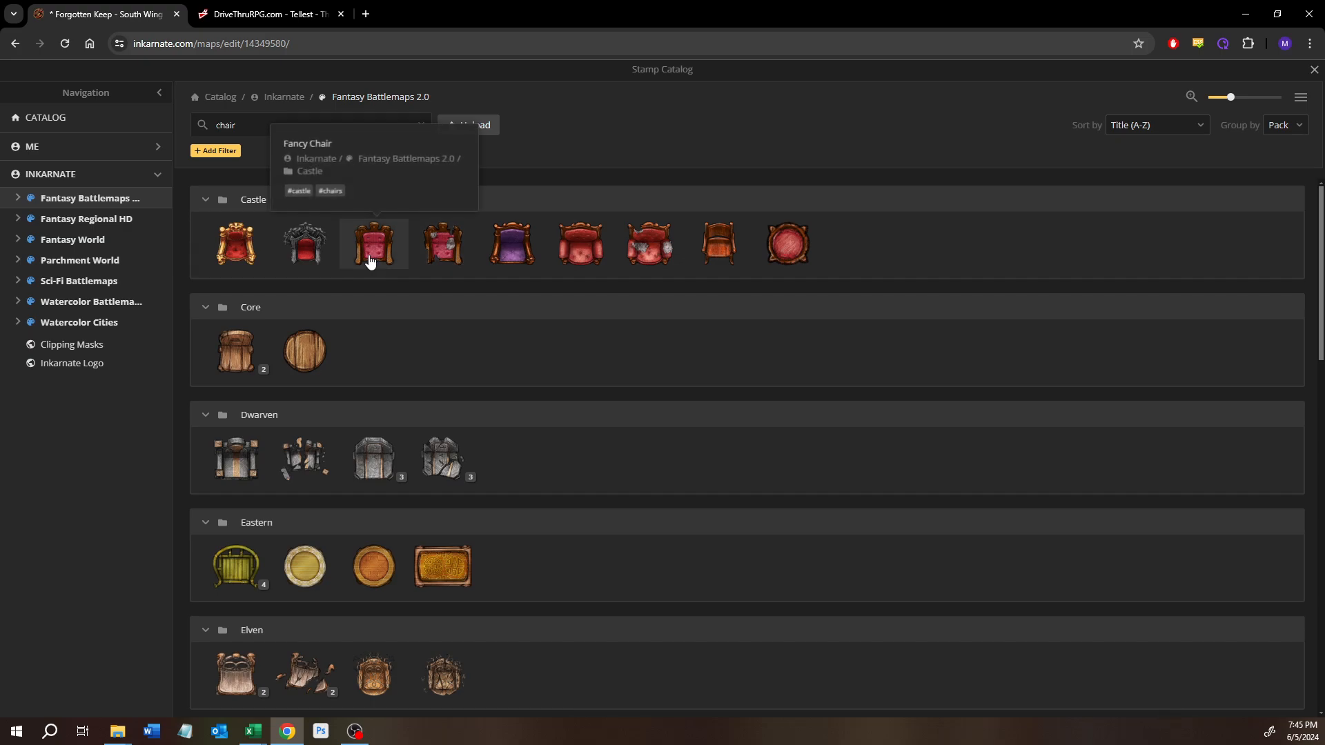
left_click(568, 255)
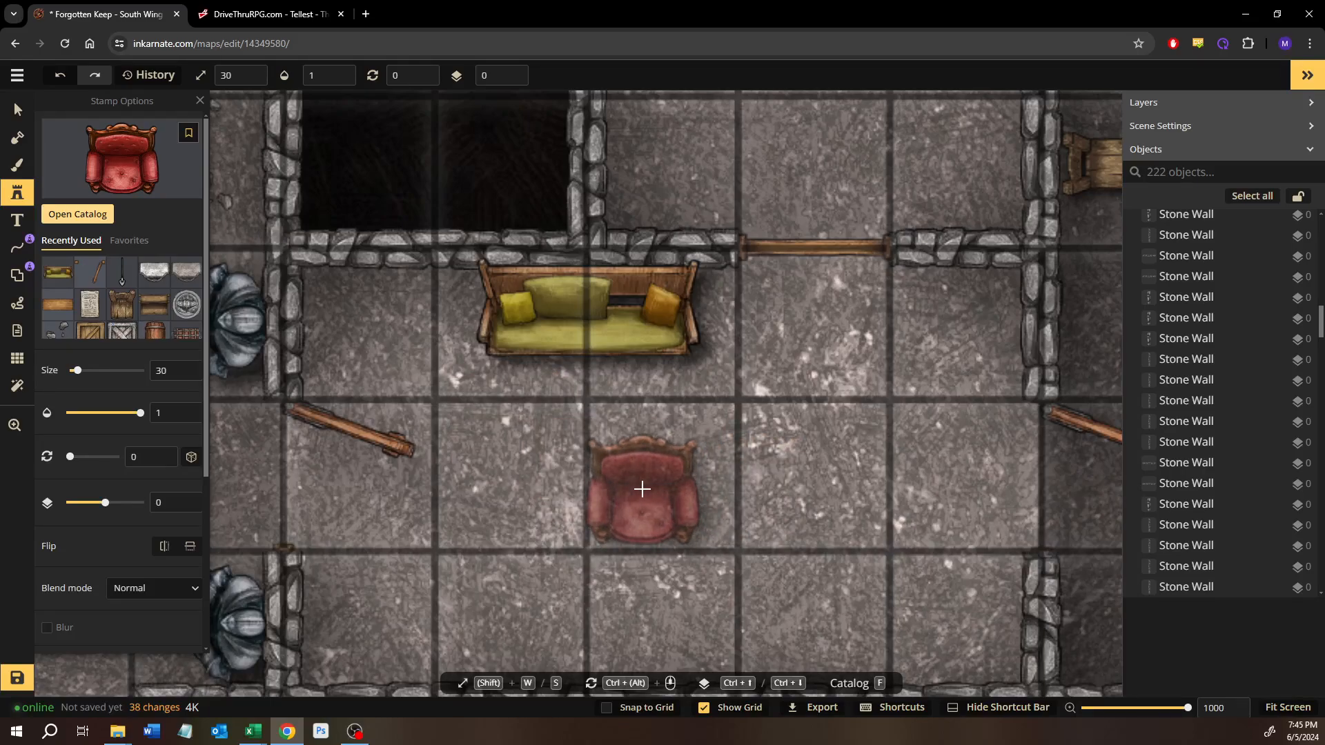
Step: Try the red armchair at size 20 with rotation 127 in the couch room's lower-right corner, and delete it
key("s")
key("s")
key("s")
key("s")
key("s")
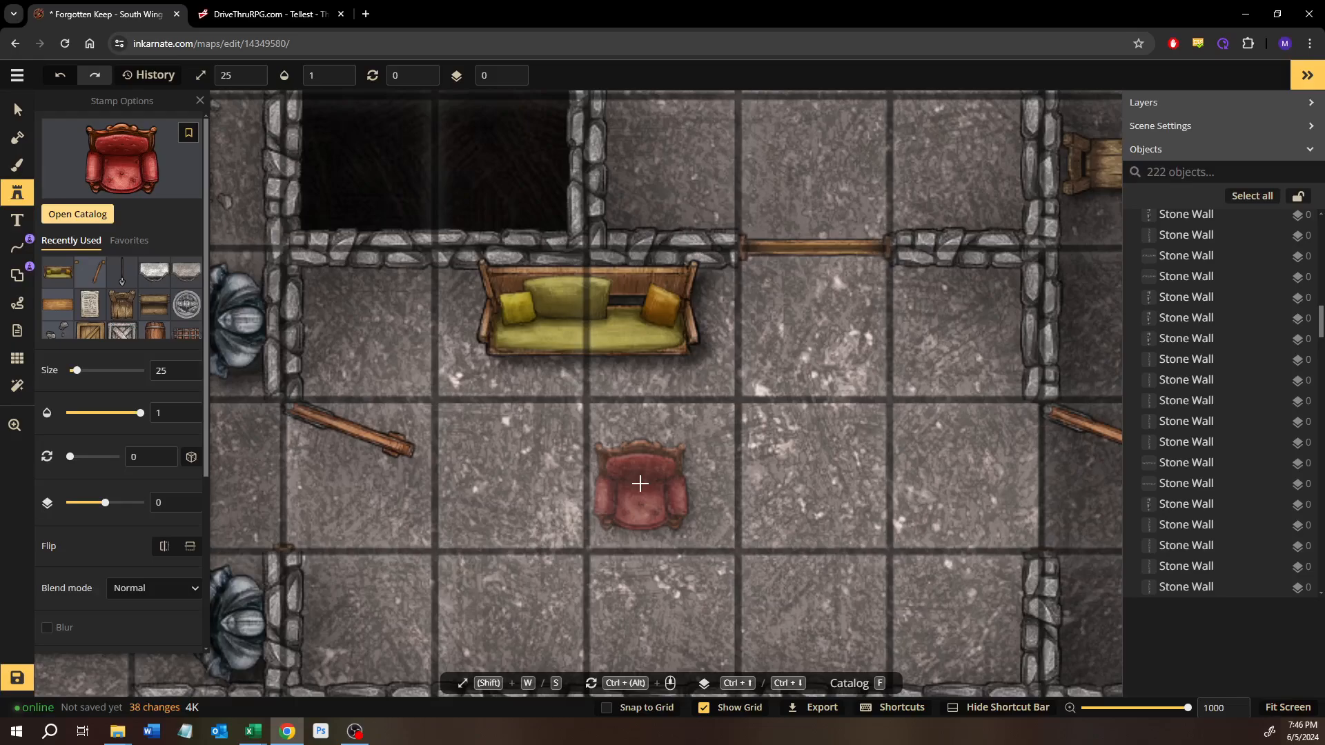
key("s")
key("s")
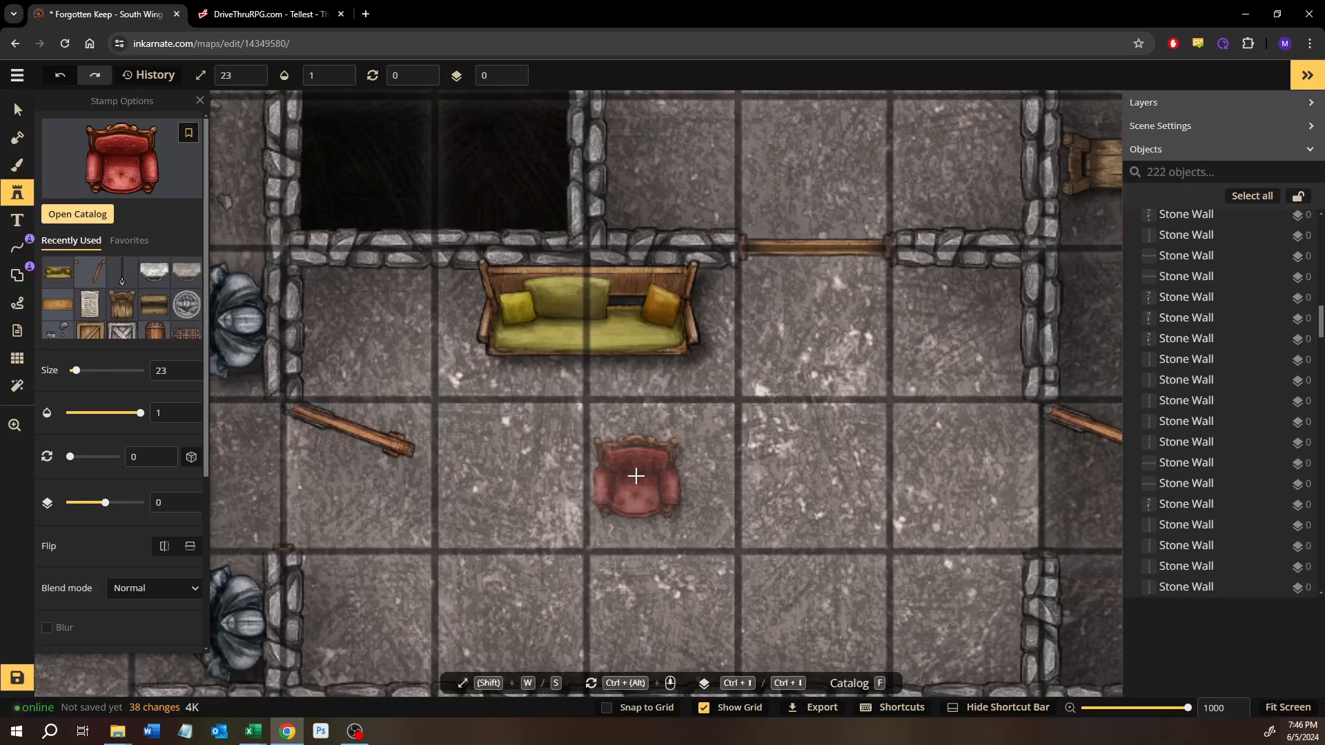
key("s")
key("s")
key("s")
left_click_drag(731, 555, 672, 450)
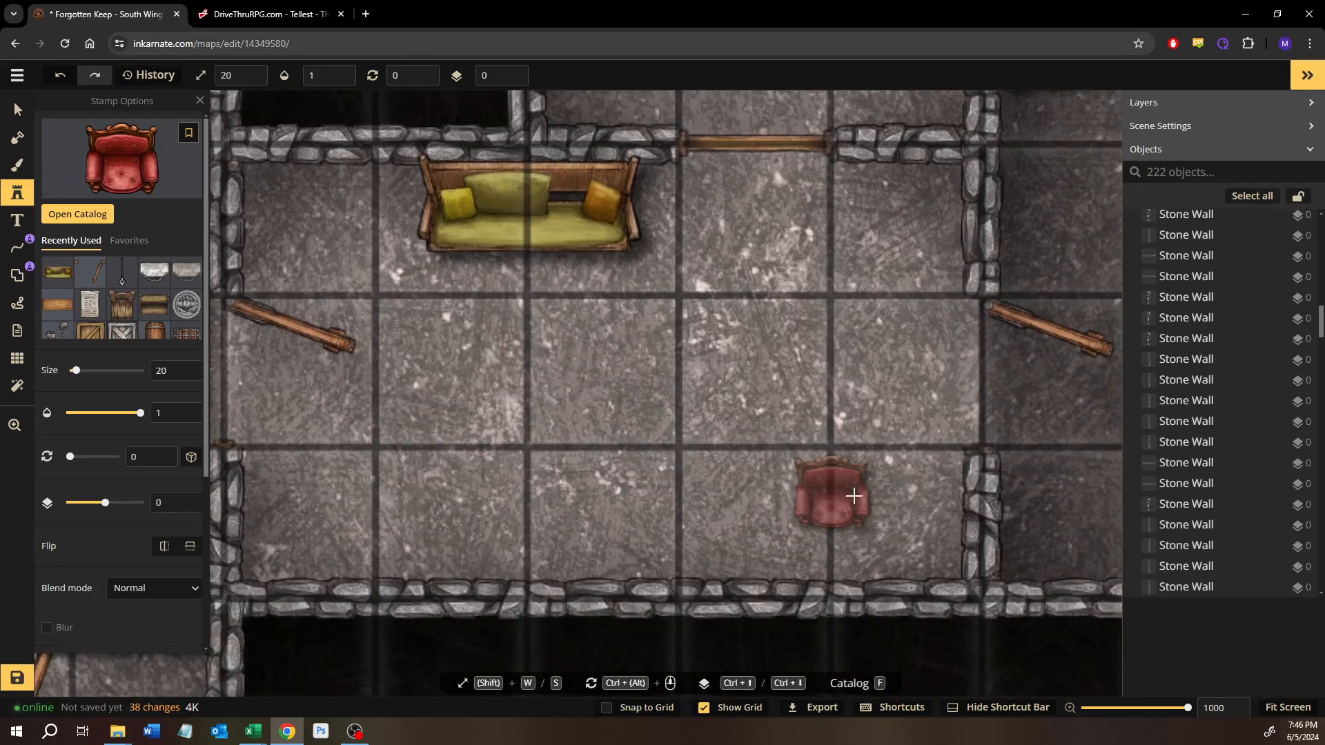
left_click(901, 514)
left_click_drag(937, 460, 950, 561)
key("Delete")
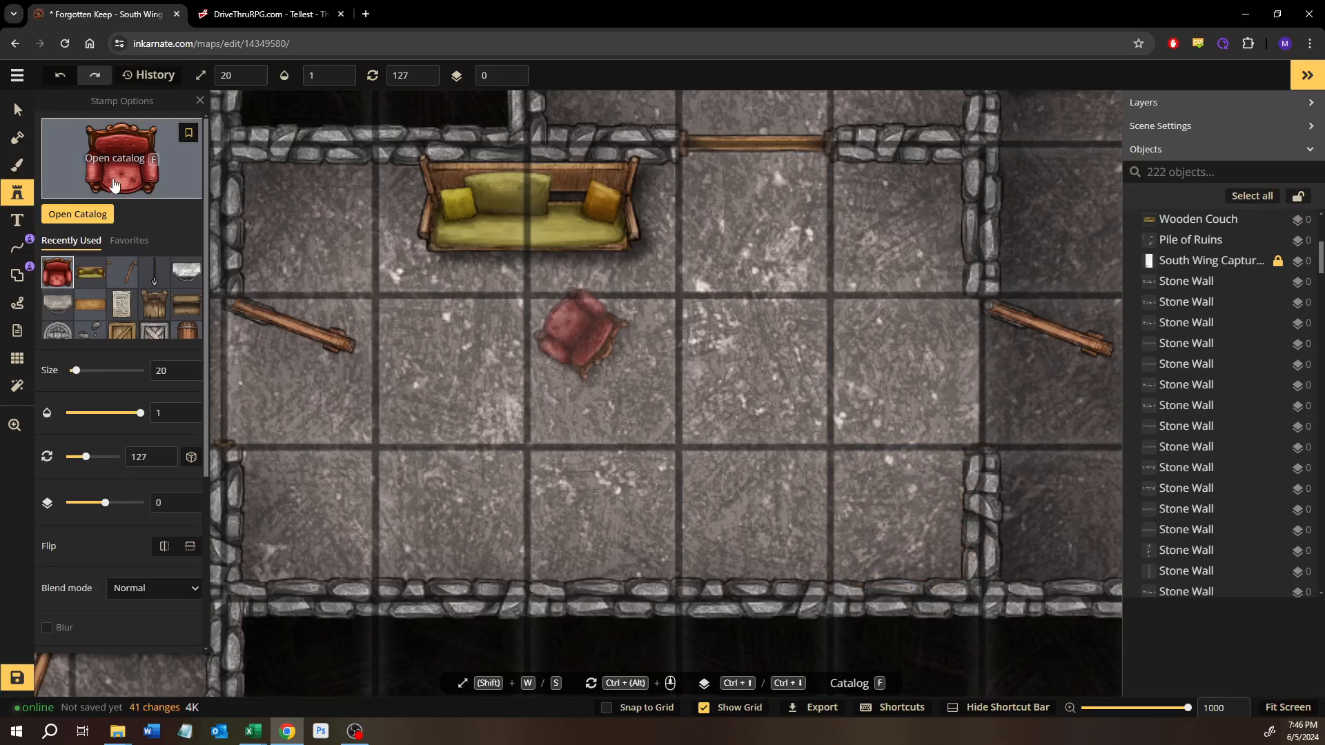
Step: Look through the "chair" stamps again and choose the intact green Raven Silk couch from the Gothic Horror set
left_click(97, 215)
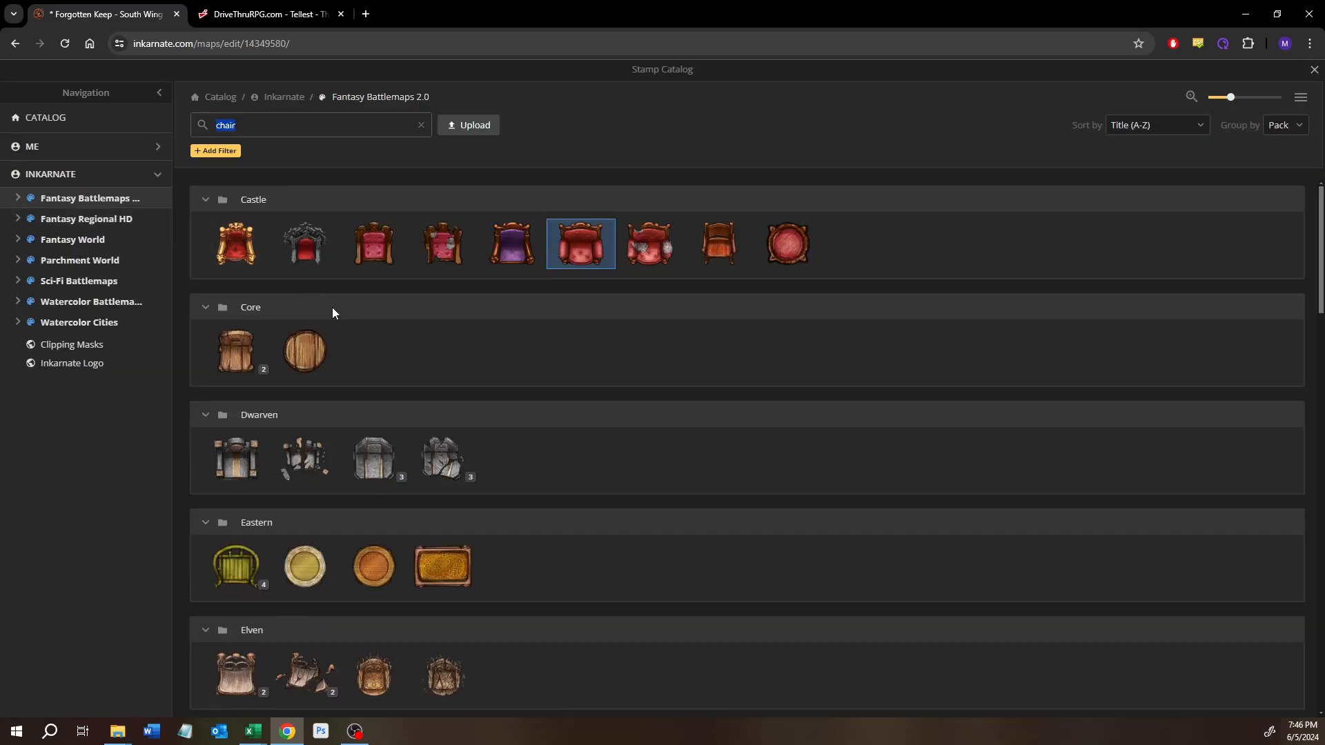
scroll(347, 319, "down", 2)
scroll(346, 315, "down", 3)
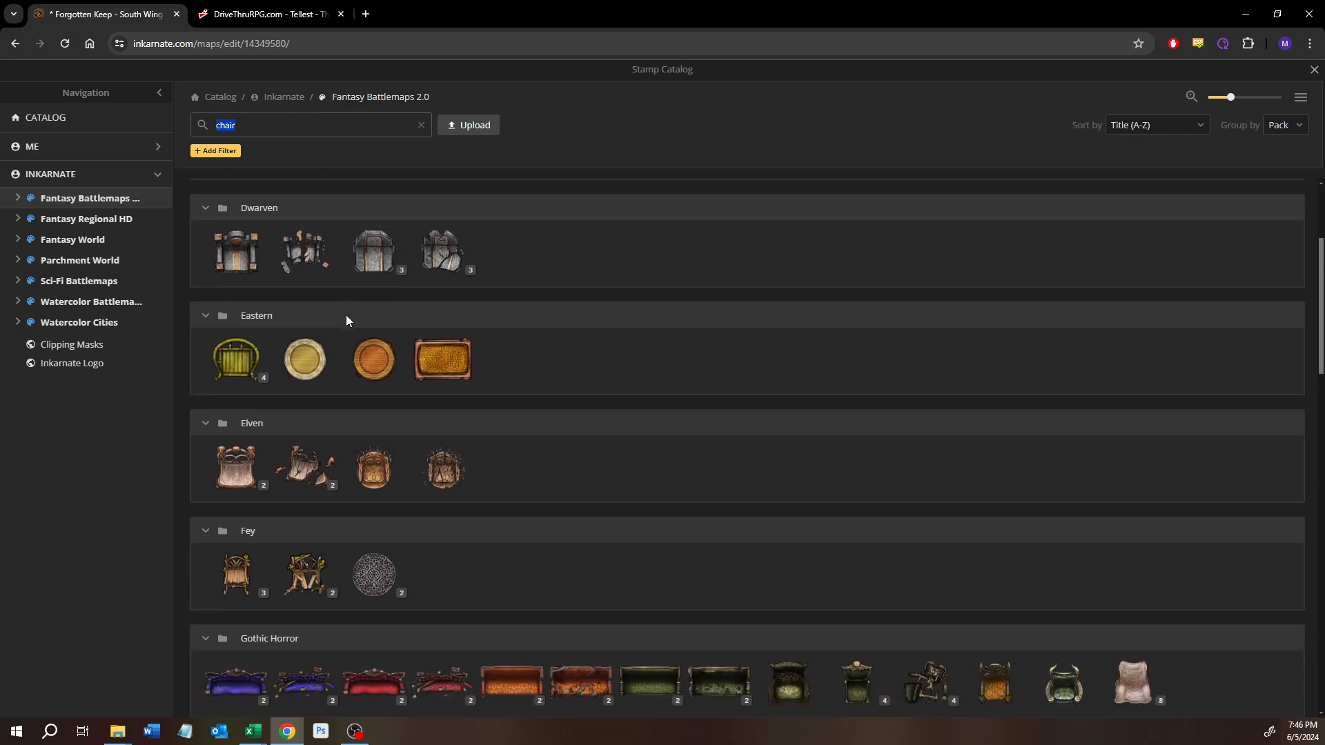
scroll(343, 319, "down", 1)
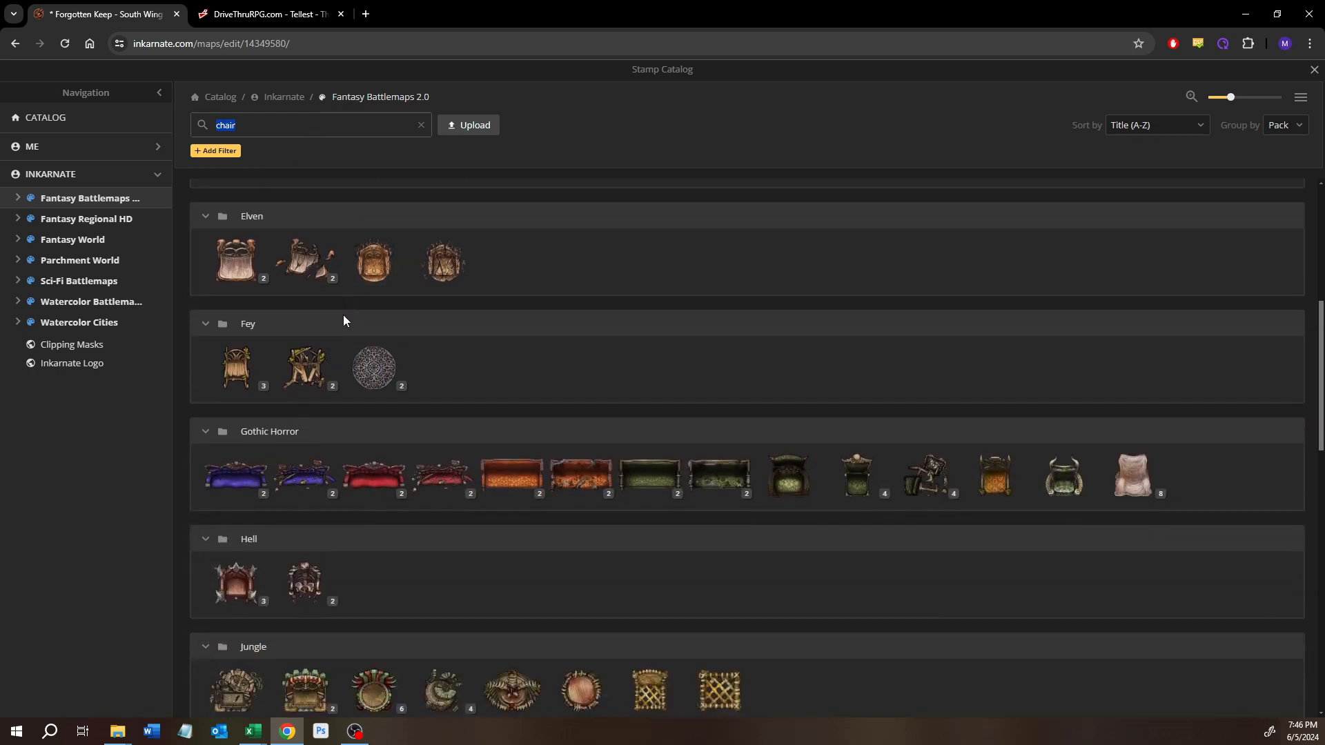
scroll(343, 316, "down", 1)
scroll(344, 321, "down", 1)
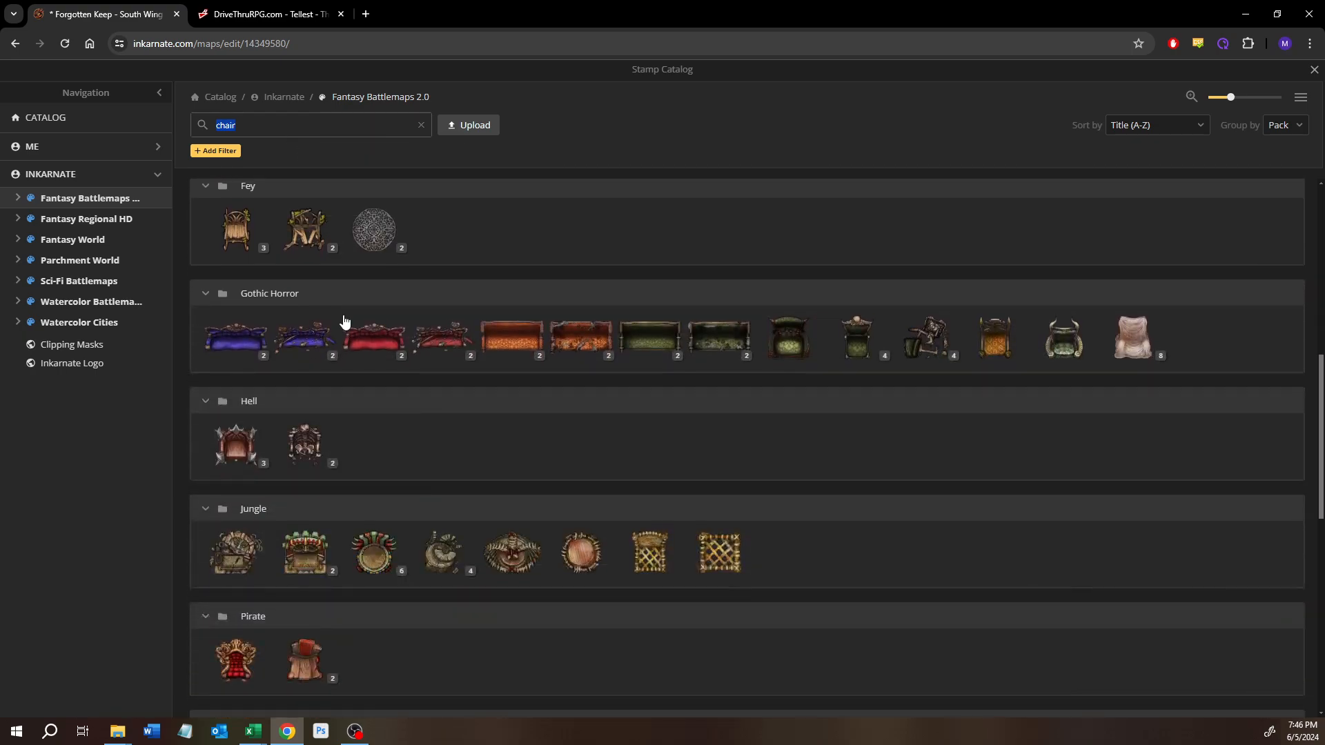
left_click(390, 356)
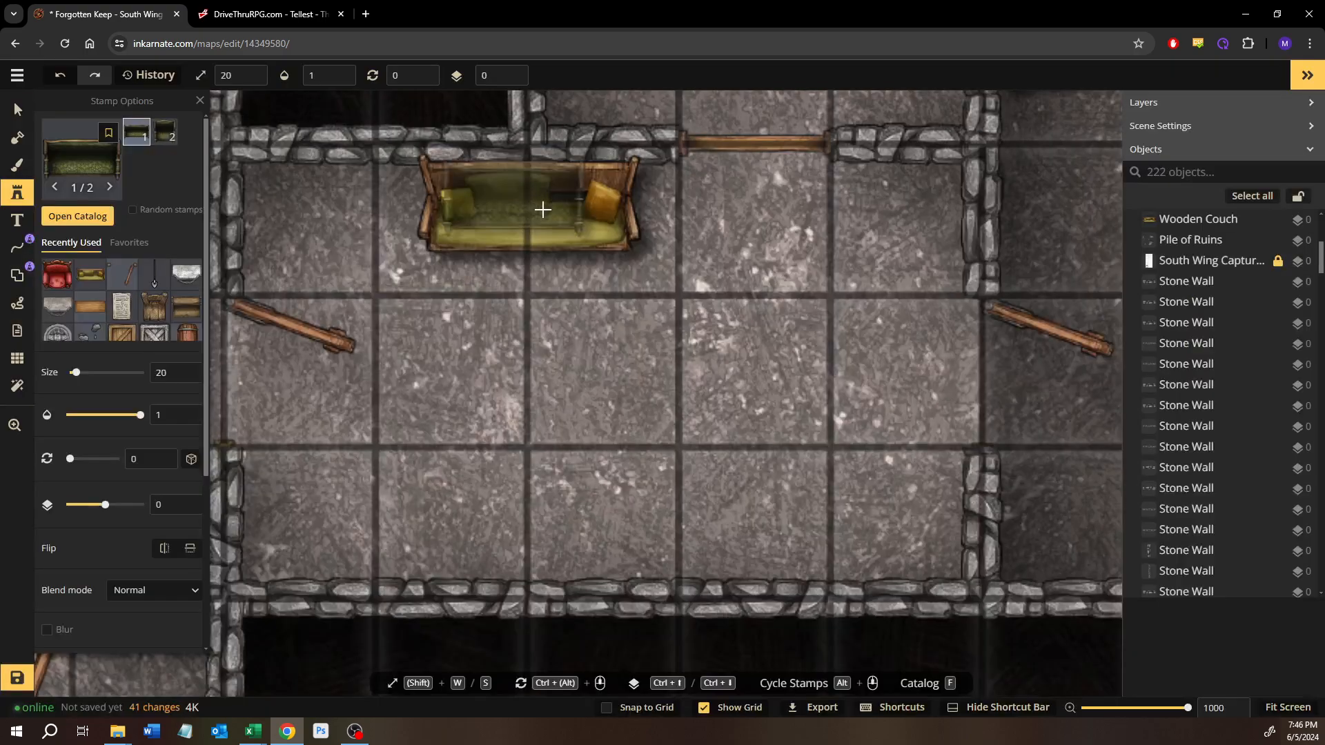
Step: Try the green Raven Silk couch at size 28 just below the wooden couch, and delete it
left_click_drag(541, 210, 548, 308)
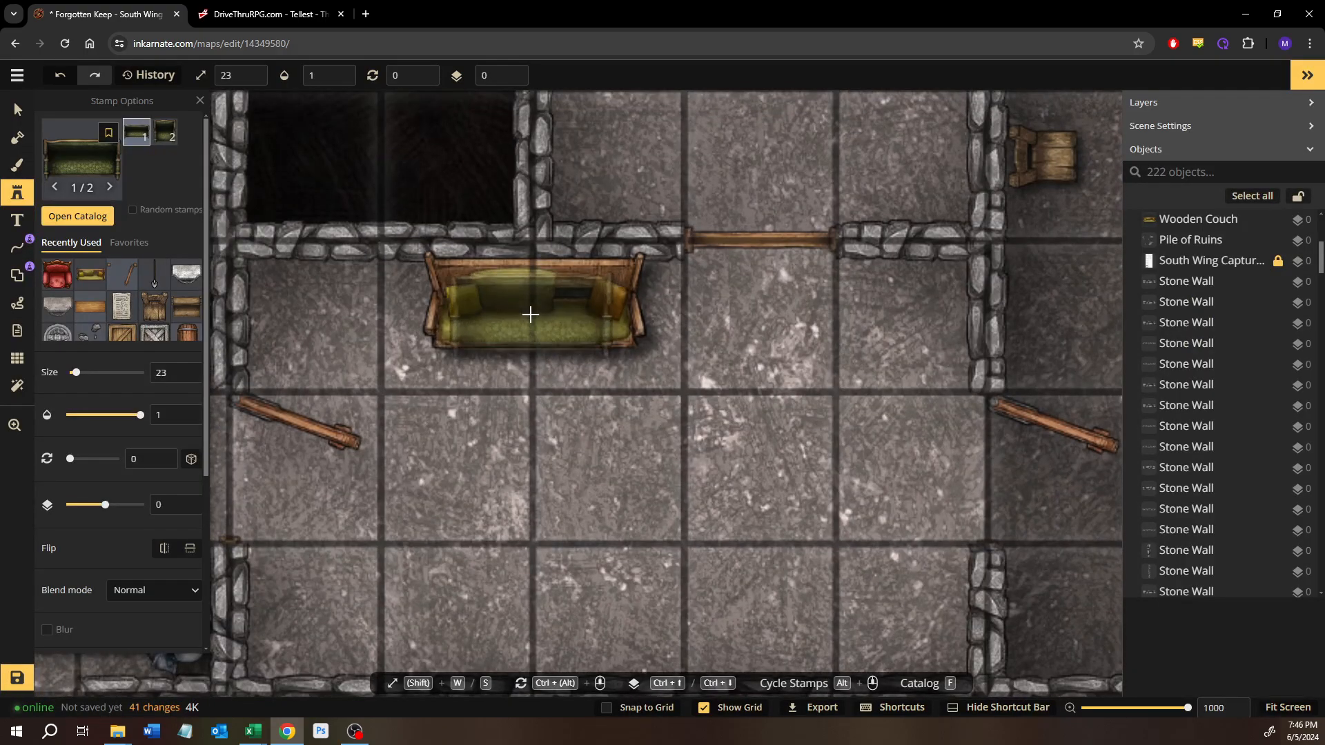
key("w")
key("w")
key("w")
key("w")
key("w")
left_click(559, 424)
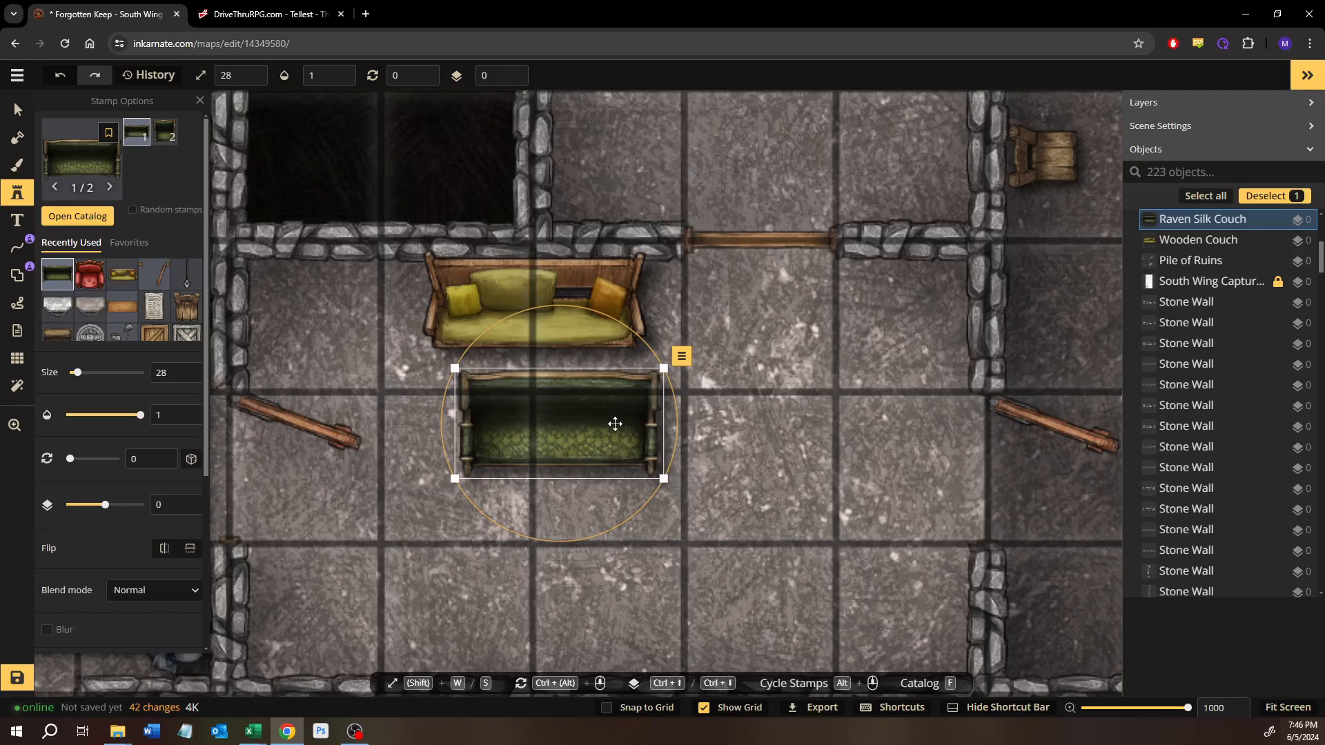
key("Delete")
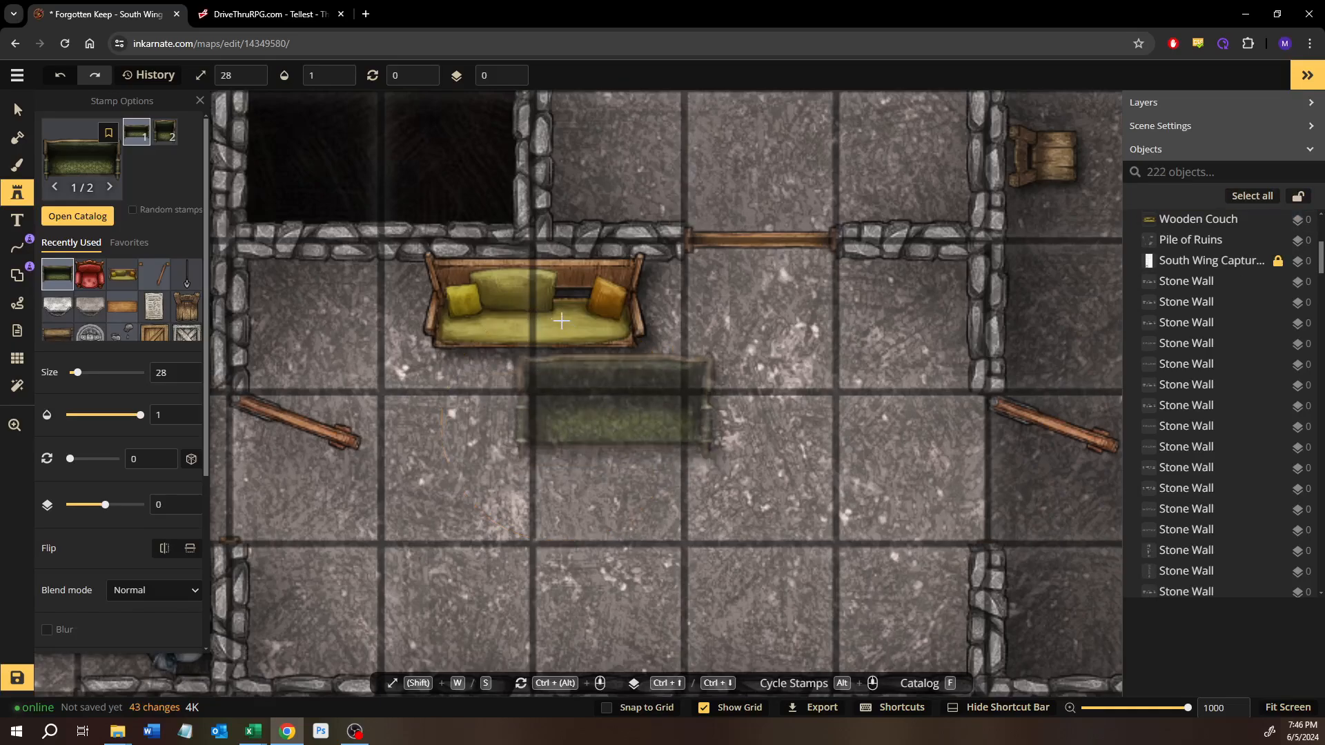
Step: Pick up the placed wooden couch as the active stamp at size 30
left_click(19, 111)
left_click(590, 364)
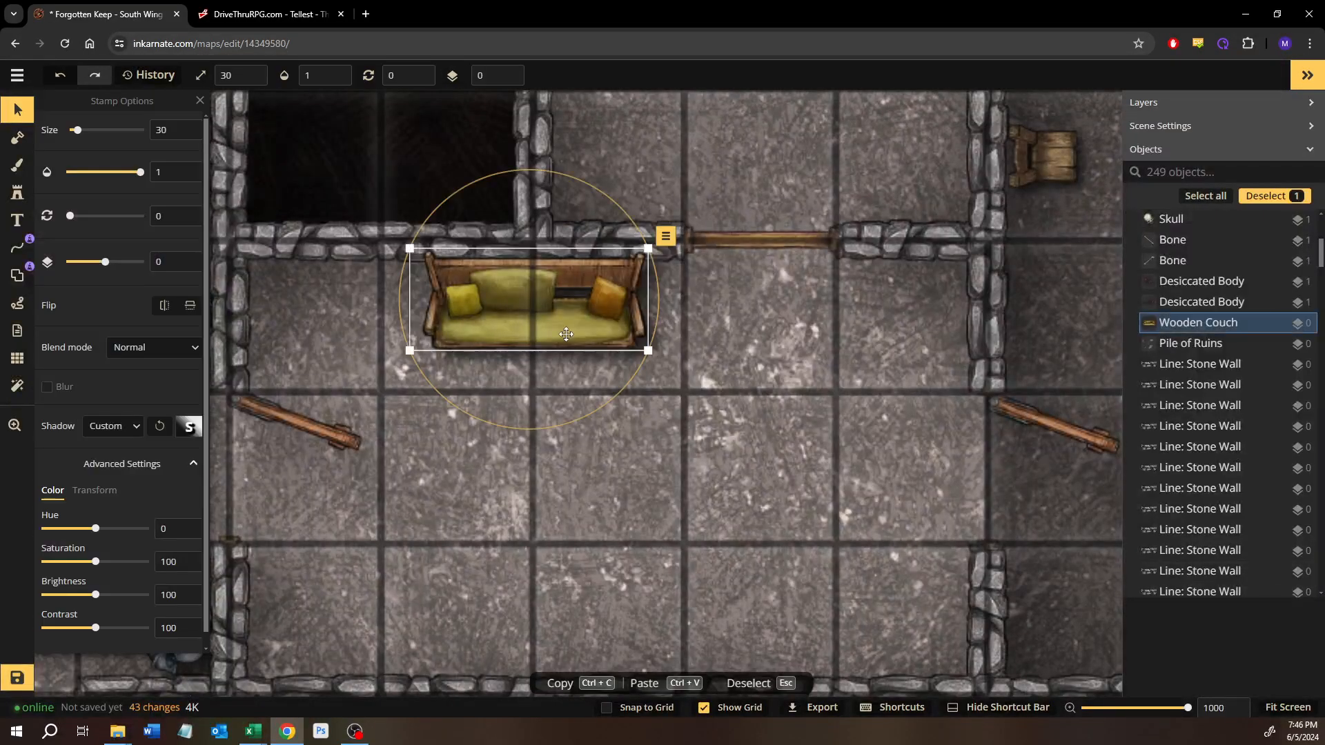
left_click(18, 193)
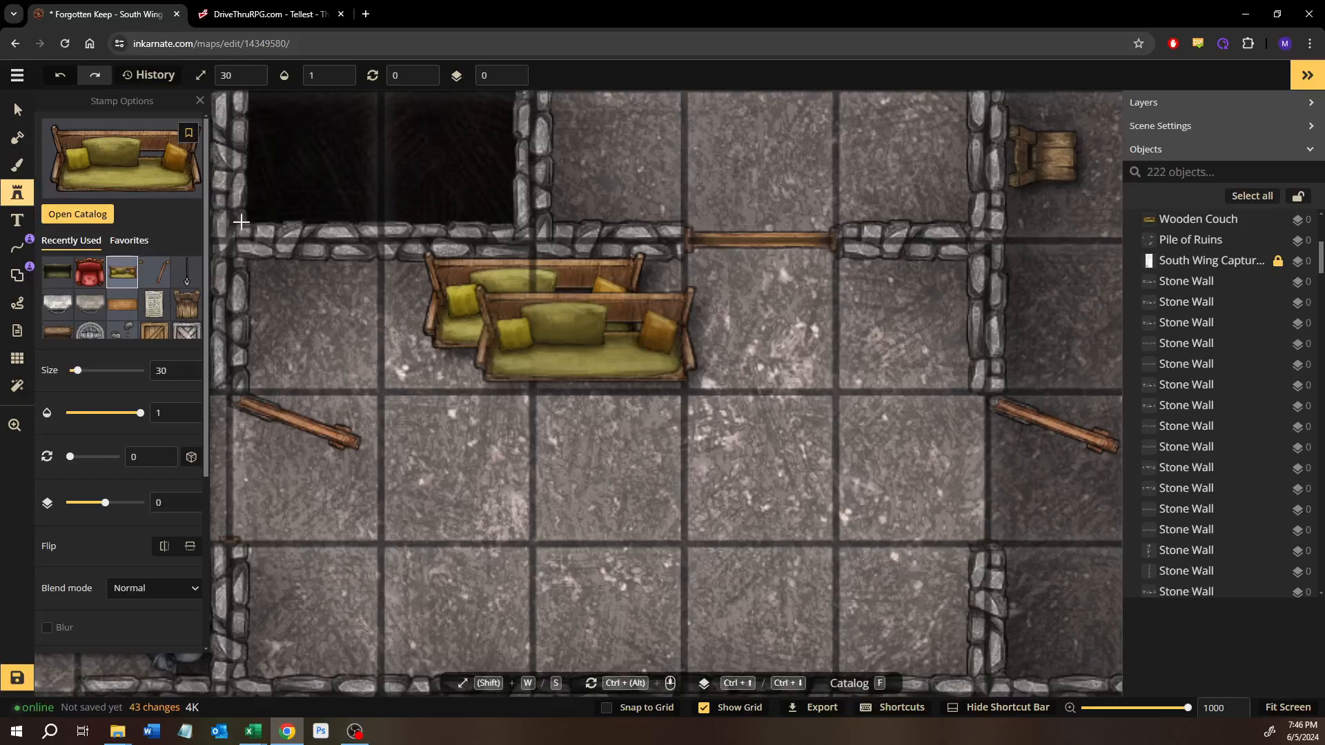
Step: Clear the catalog search and choose the broken green-cushioned couch from the Tavern set of Fantasy Battlemaps 2.0
left_click(122, 222)
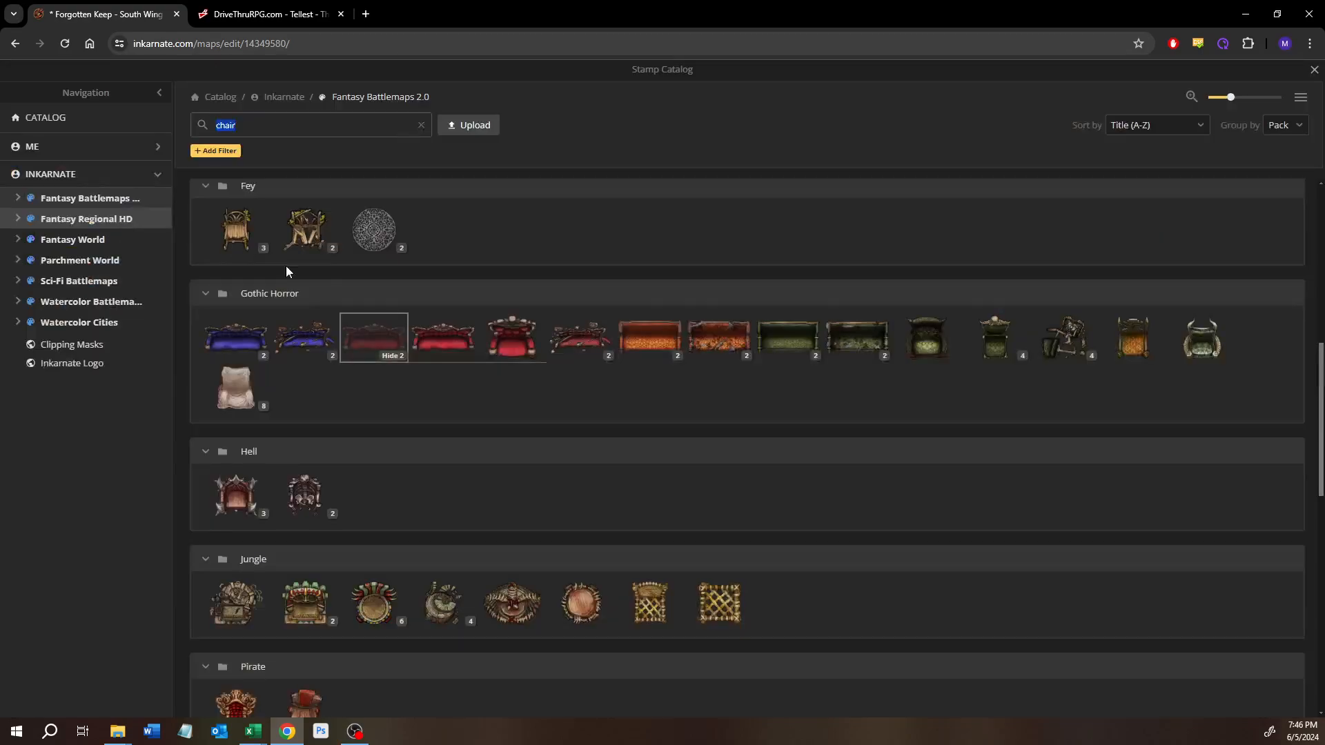
left_click(421, 125)
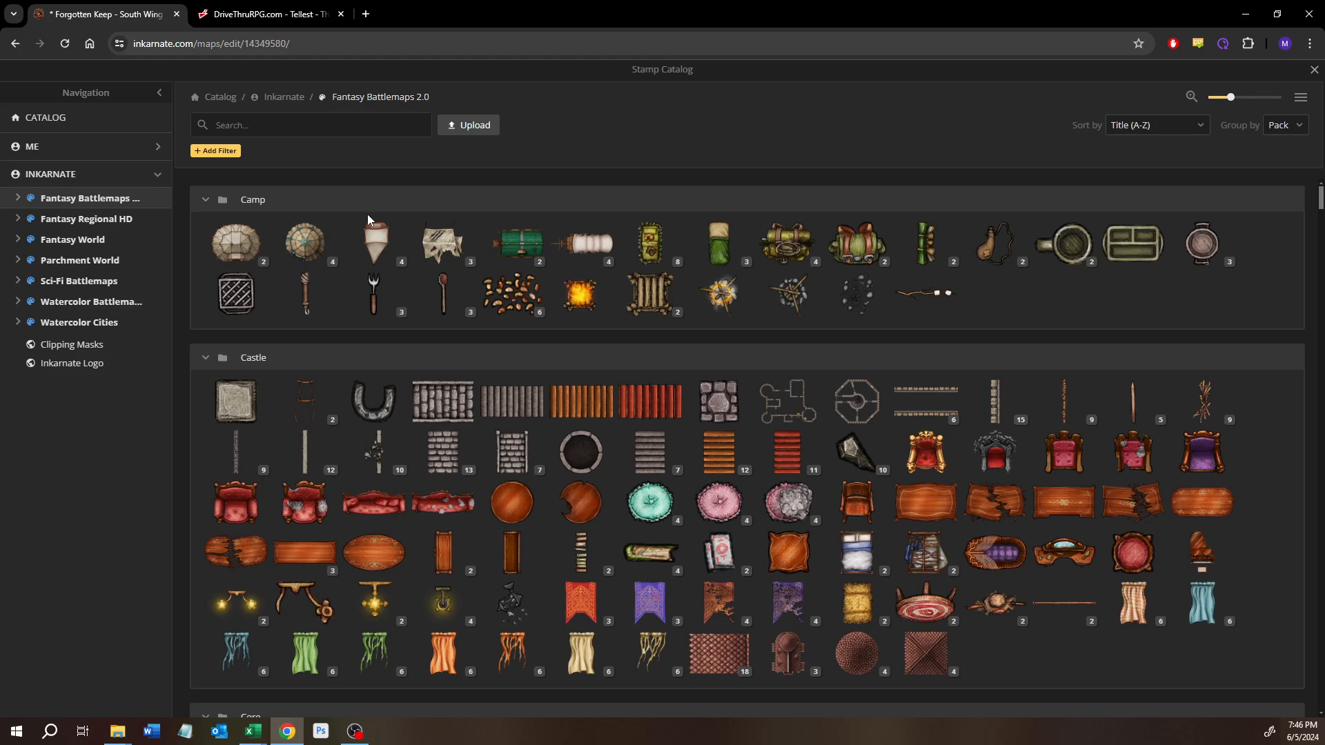
scroll(475, 386, "down", 20)
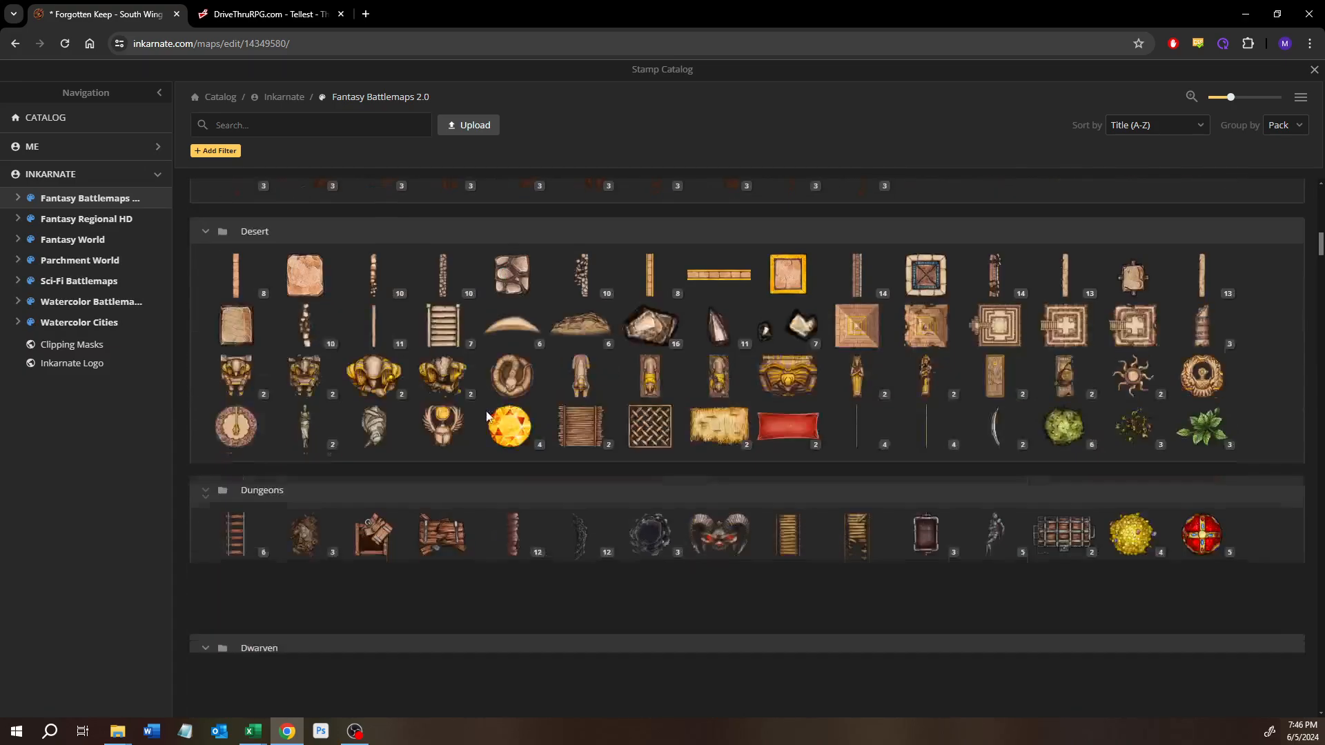
scroll(492, 410, "down", 8)
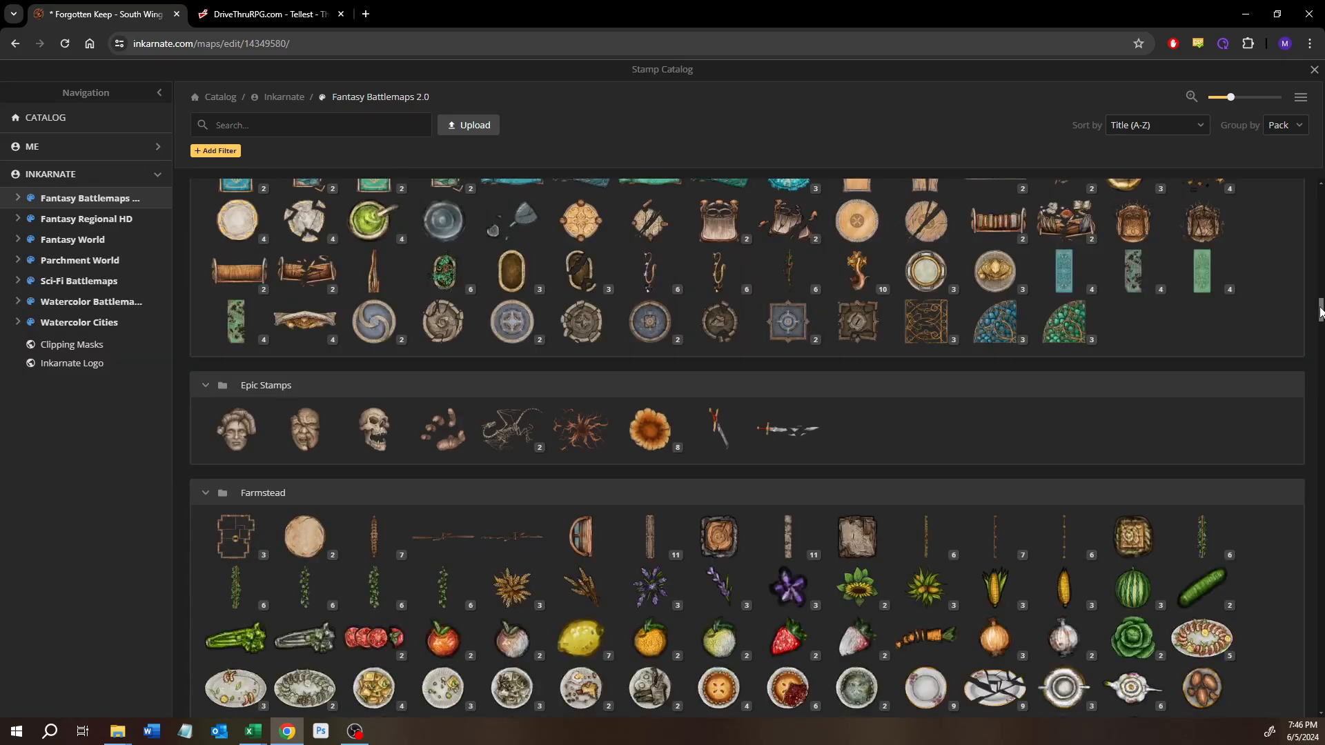
left_click_drag(1321, 306, 1288, 656)
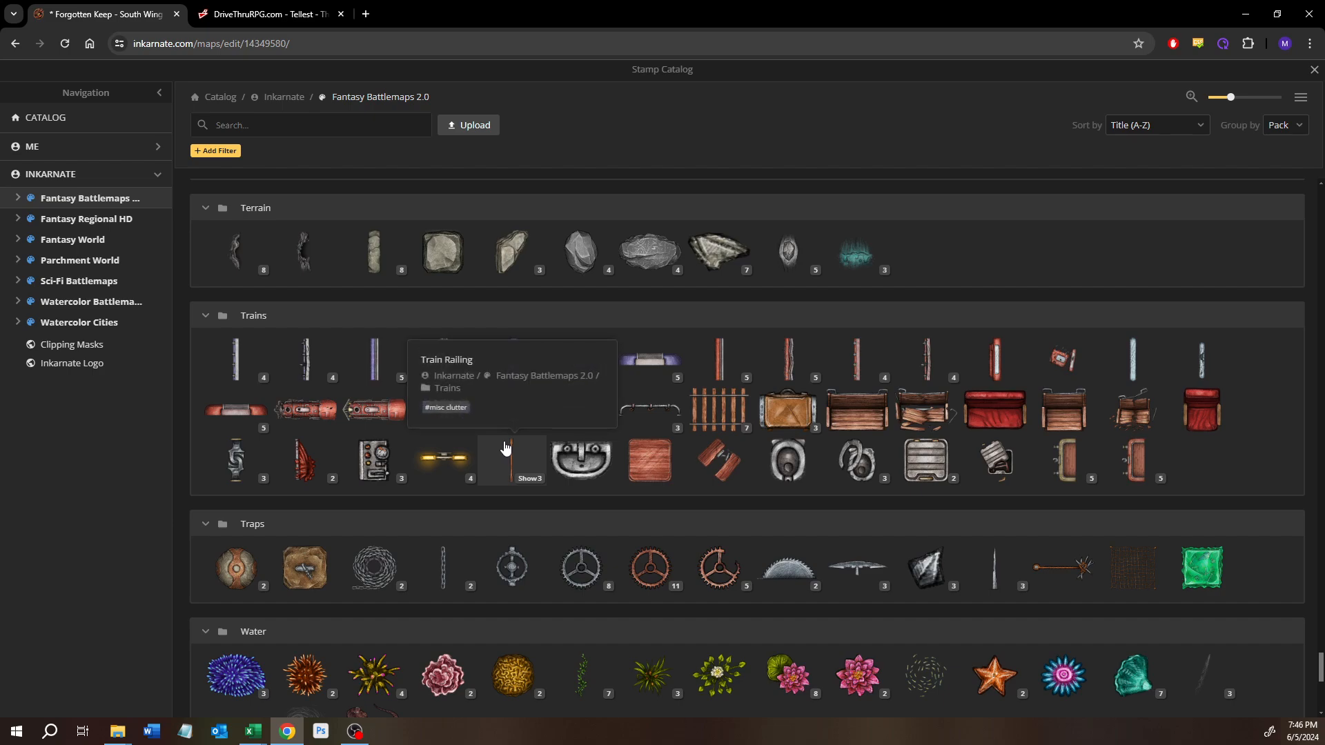
scroll(483, 449, "up", 6)
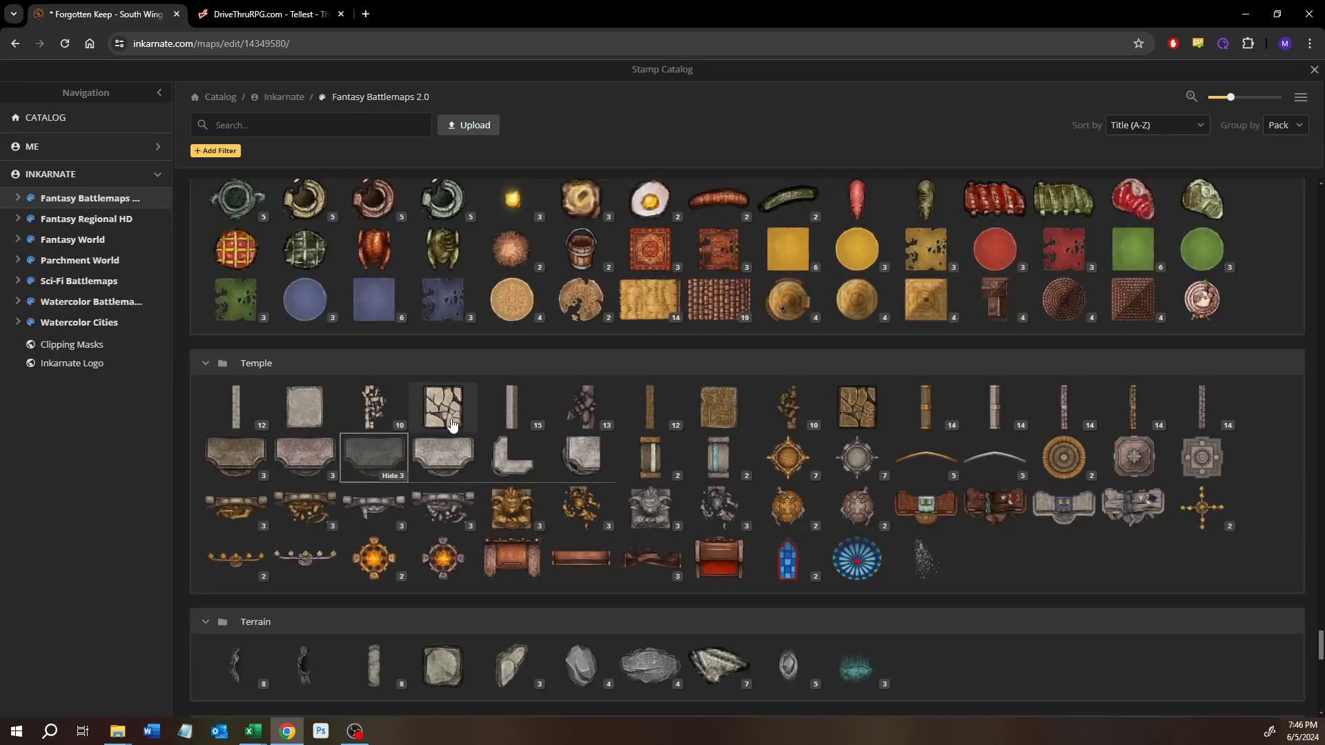
scroll(459, 428, "up", 3)
scroll(450, 419, "up", 2)
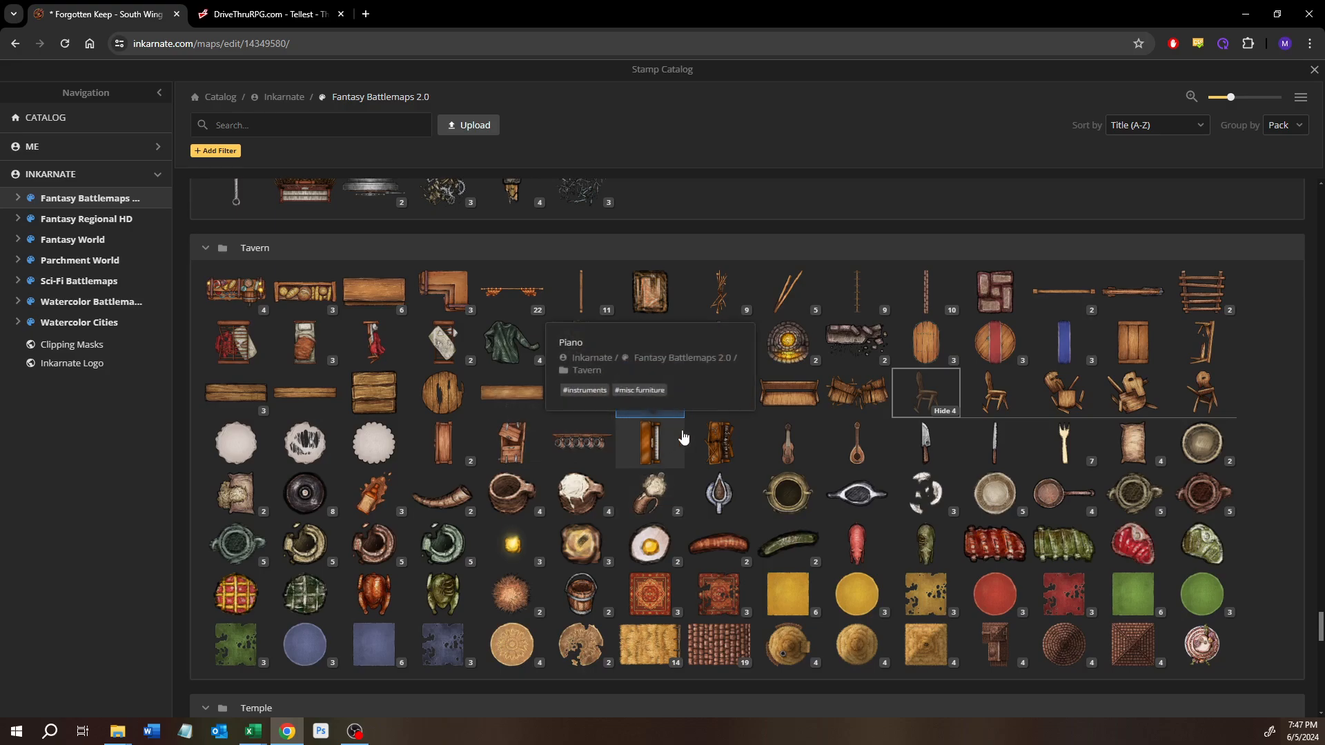
left_click(733, 395)
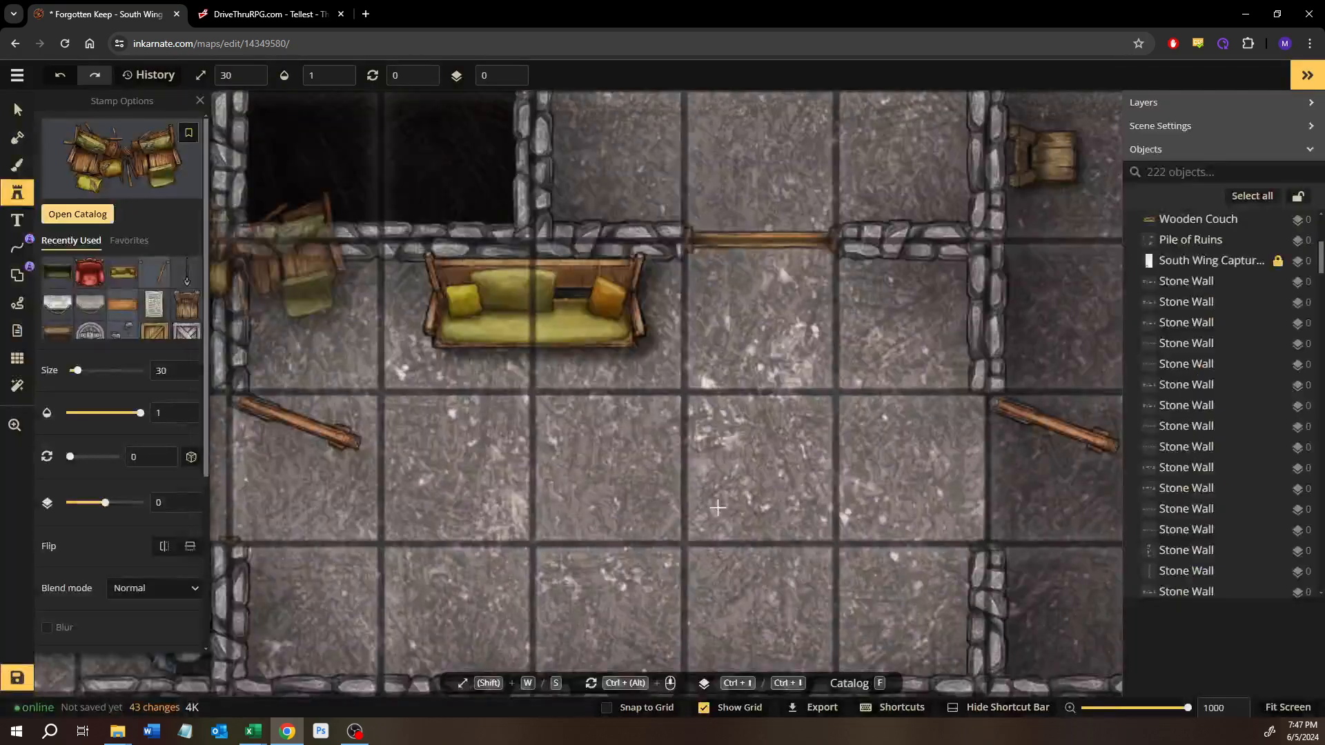
left_click_drag(731, 516, 713, 454)
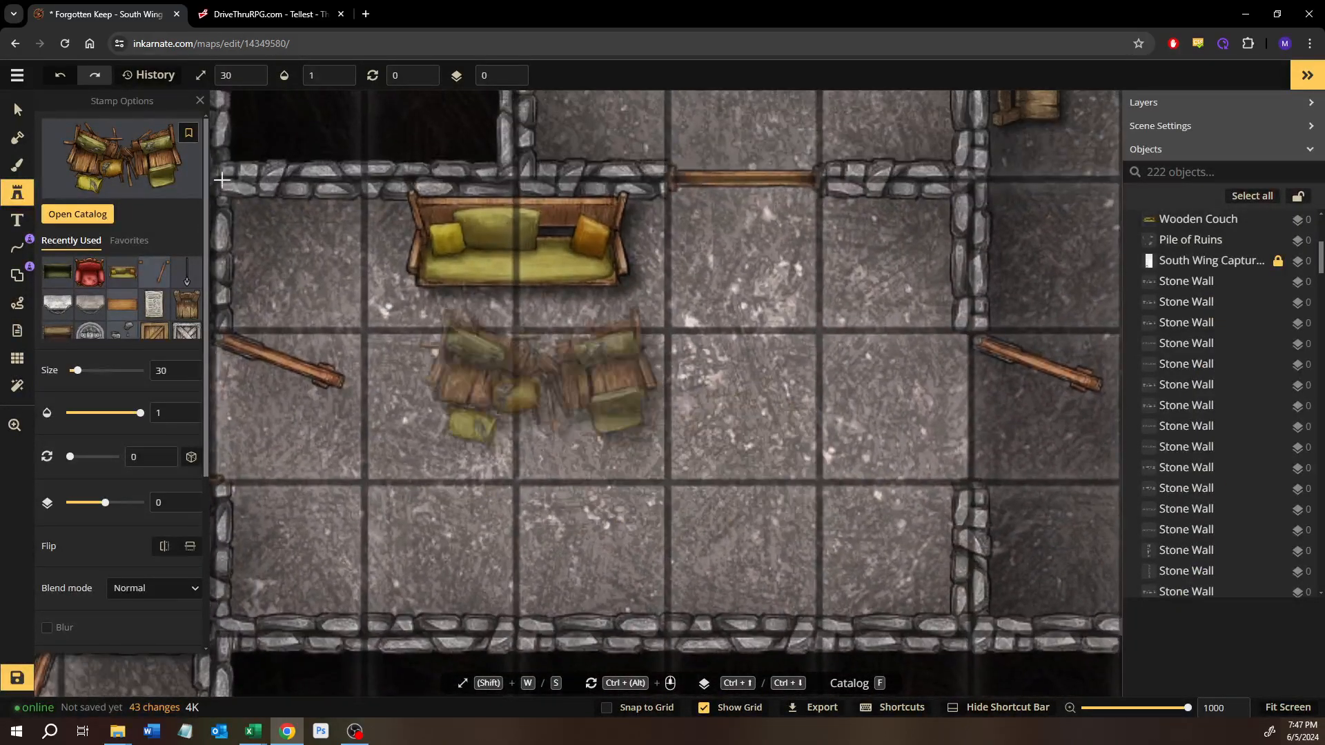
Step: Delete the wooden couch from the upper wall of the room east of the statues
left_click(18, 112)
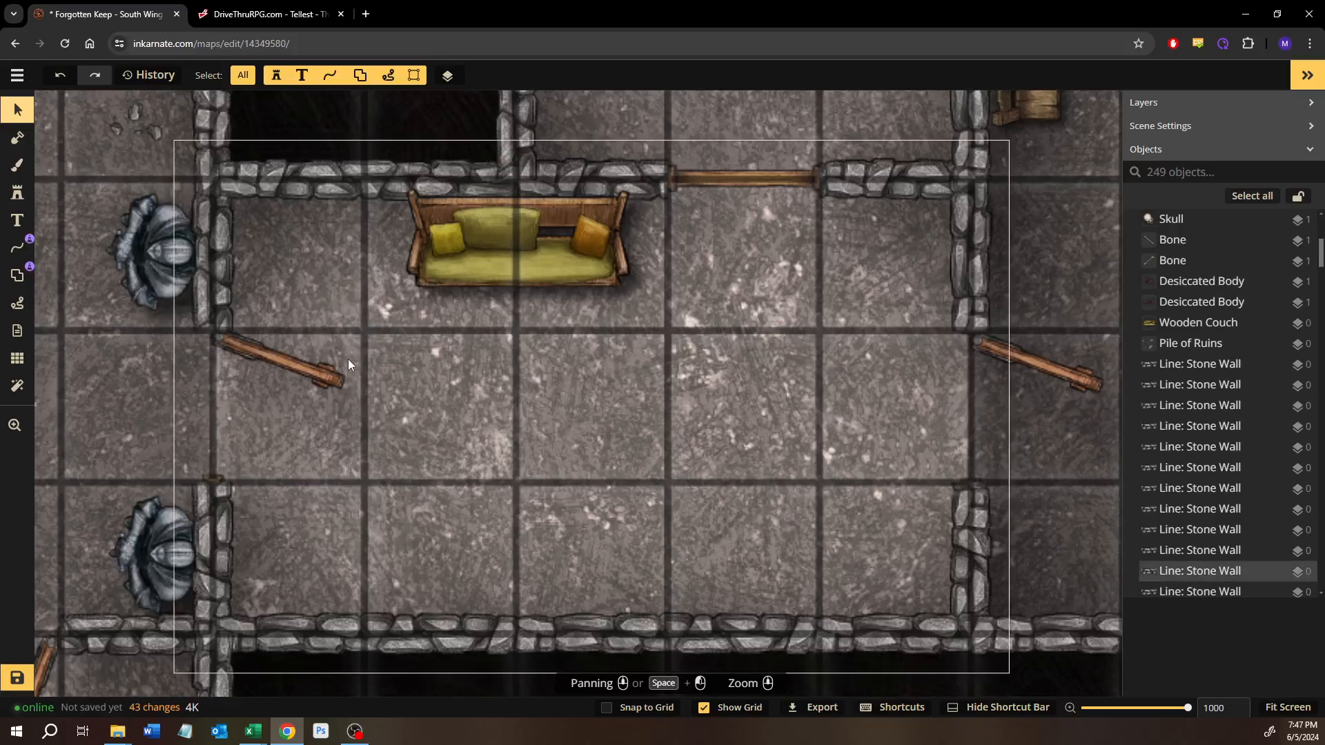
left_click(499, 260)
scroll(539, 417, "down", 3)
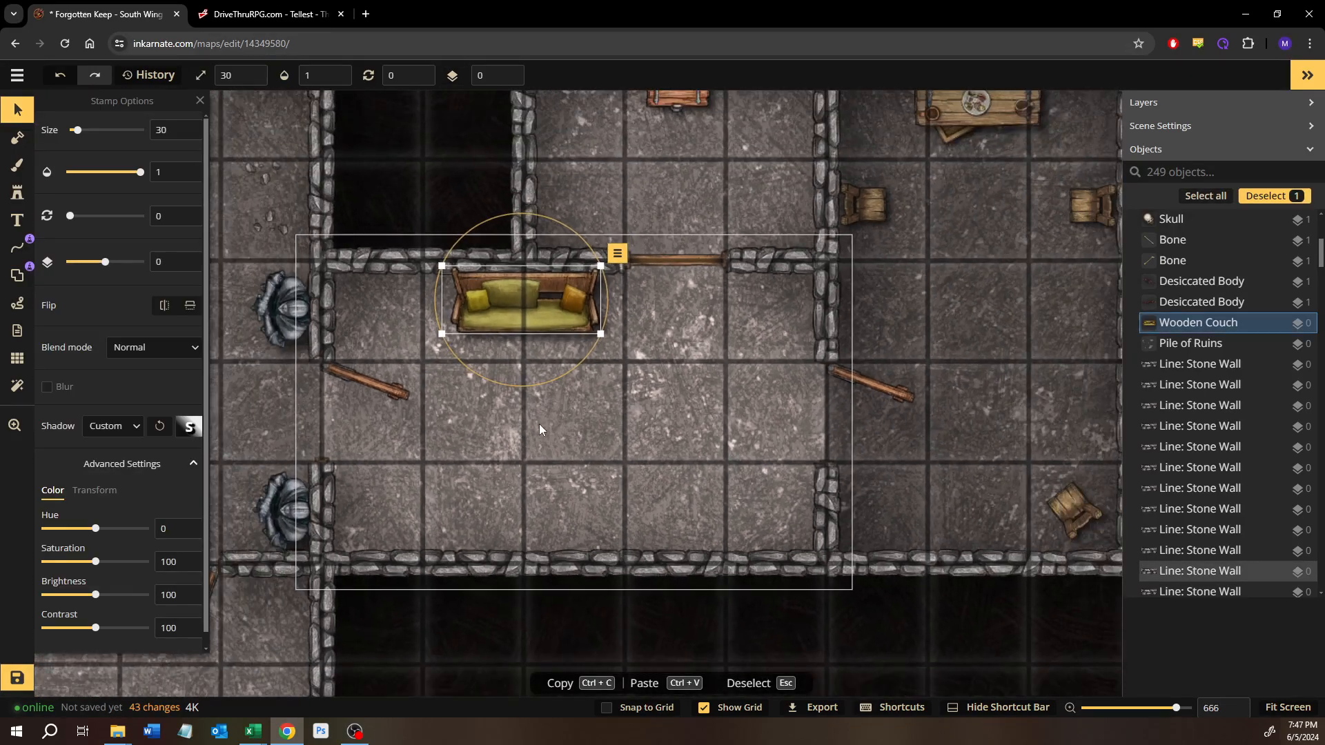
left_click_drag(540, 424, 590, 449)
scroll(776, 417, "up", 1)
key("Delete")
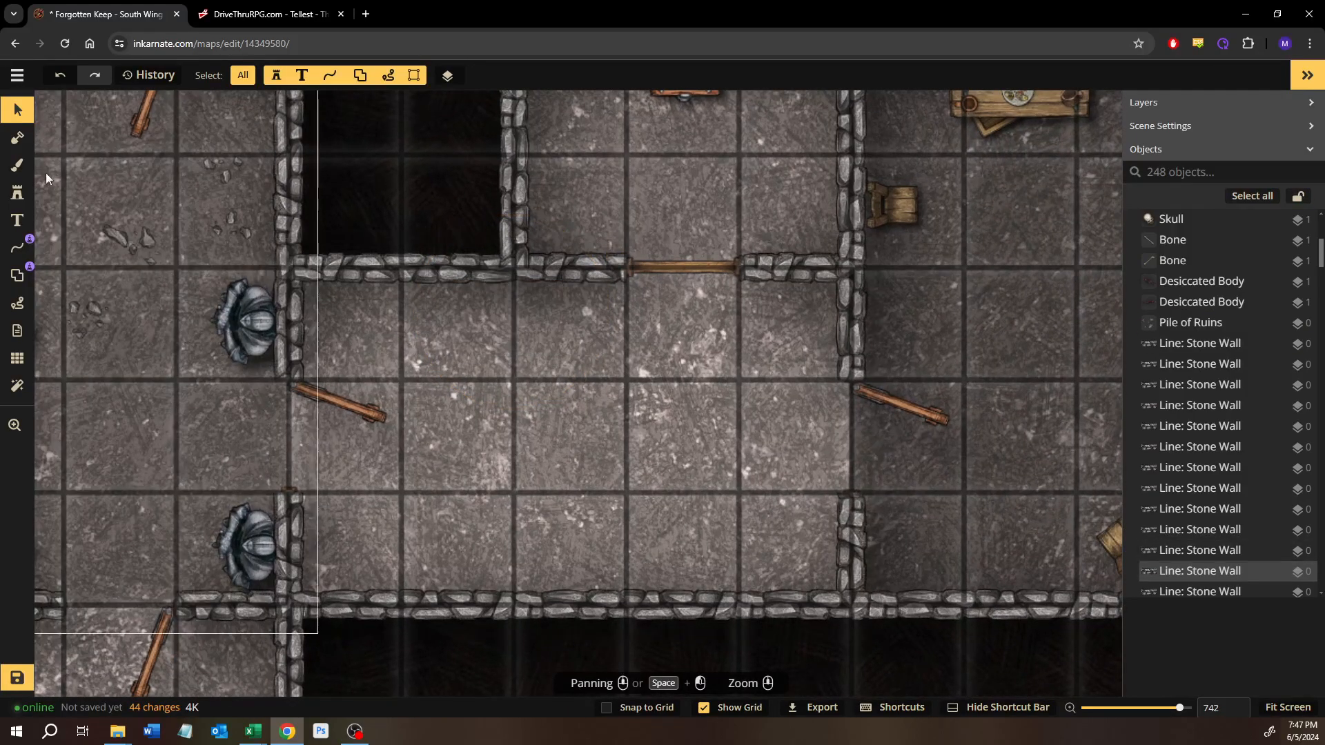
Step: Place two Tavern benches at size 30, one against the upper wall and one against the lower wall of the room east of the statues
left_click(17, 192)
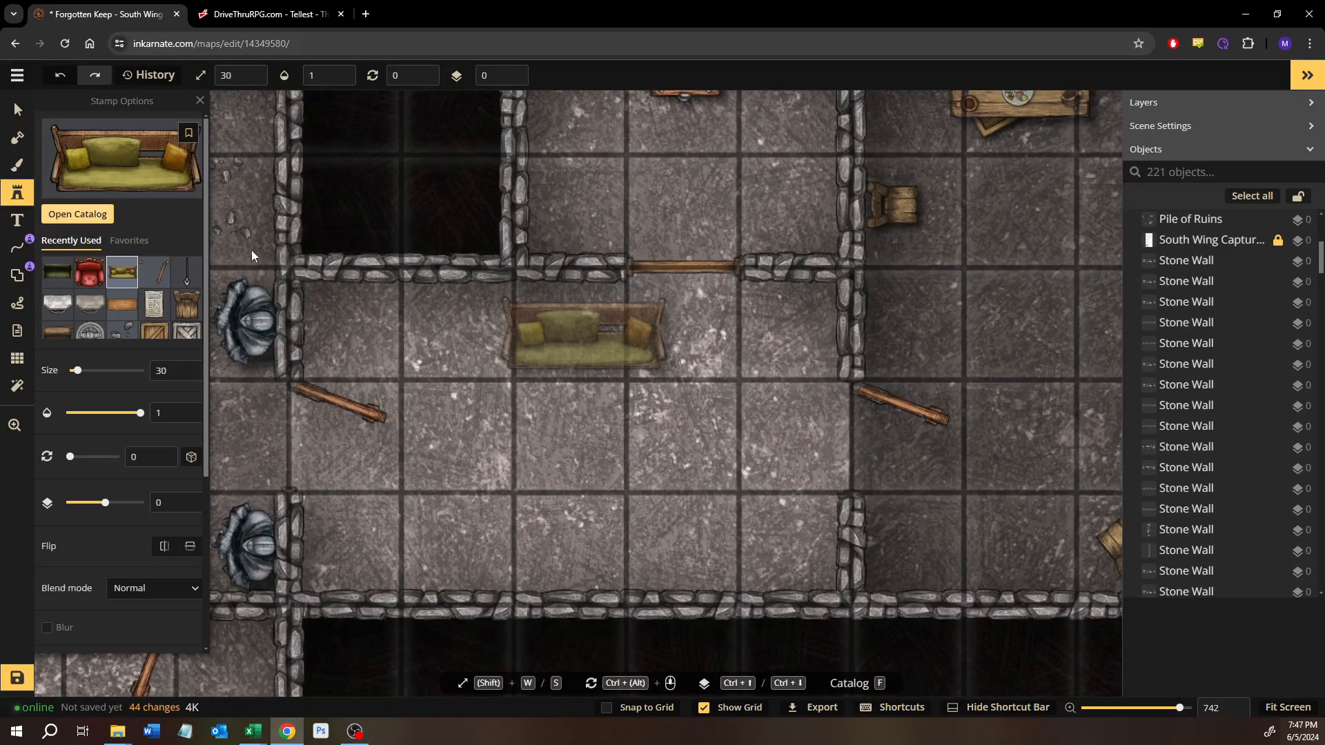
key("f")
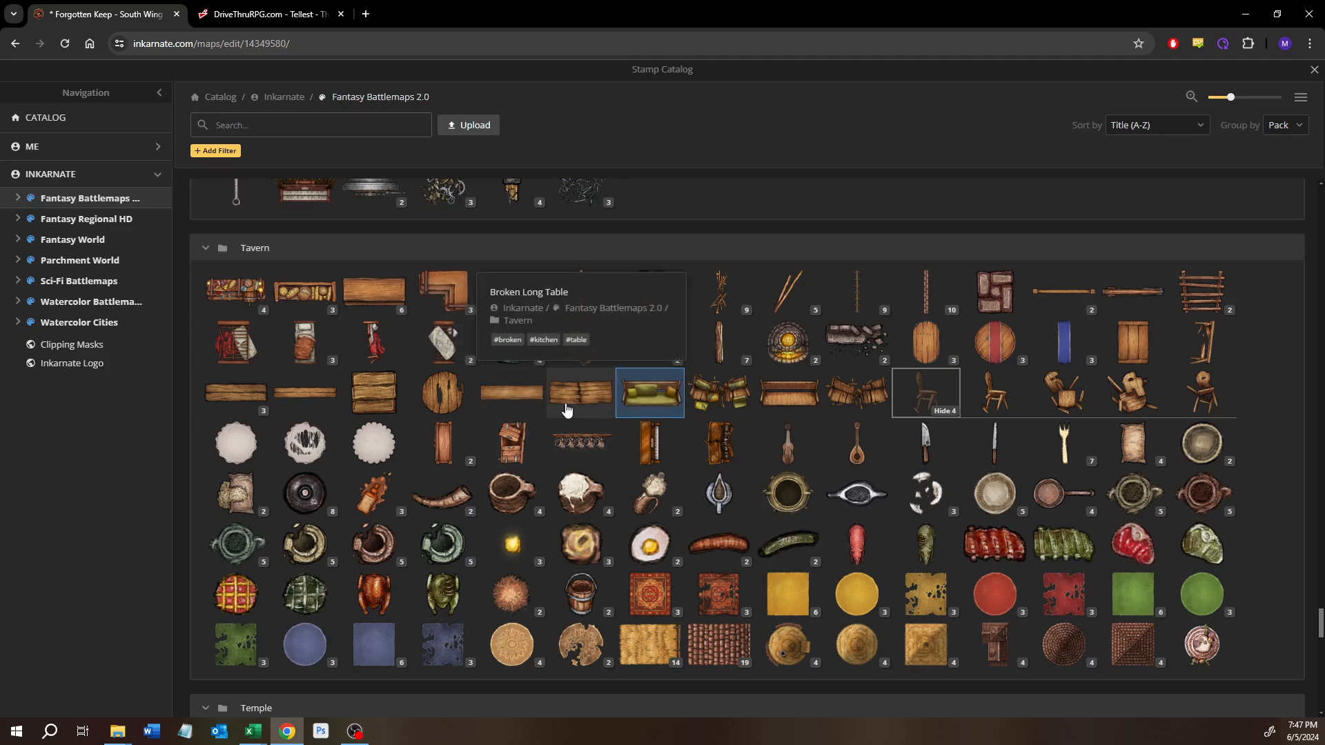
left_click(246, 395)
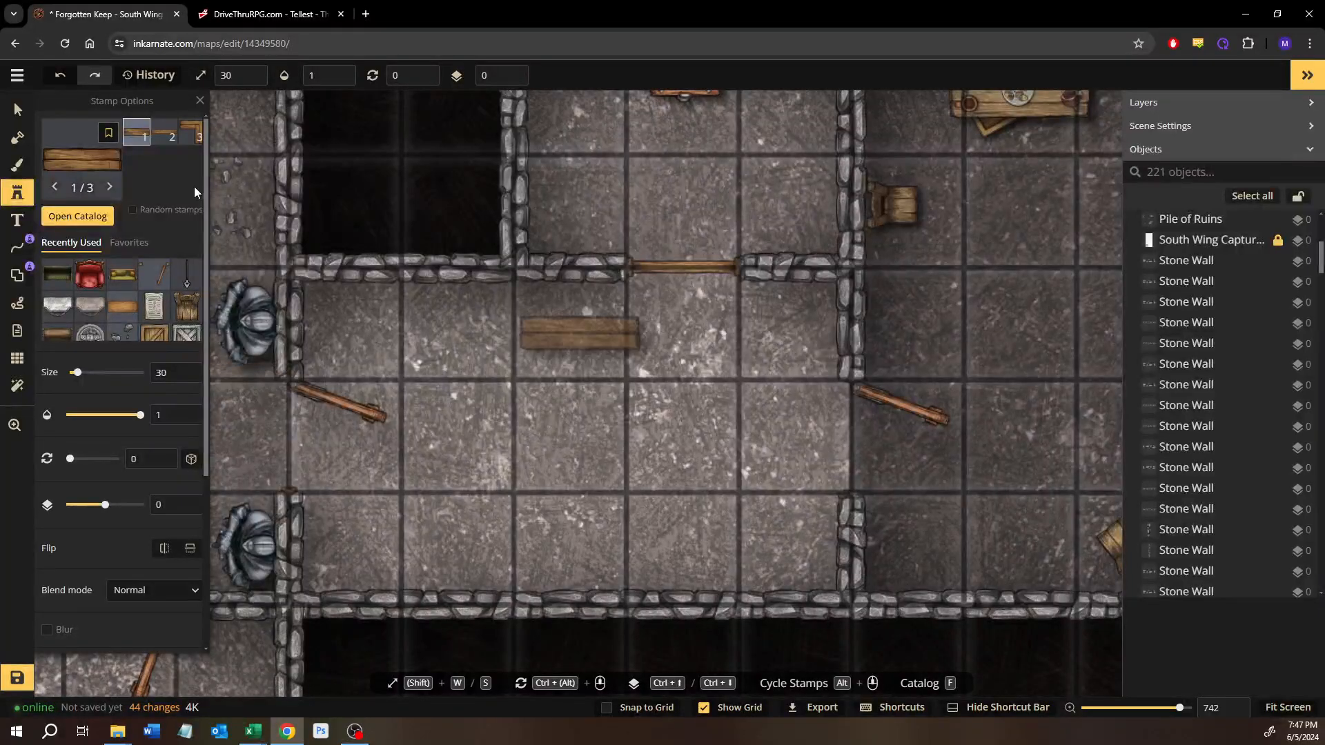
scroll(487, 347, "up", 2)
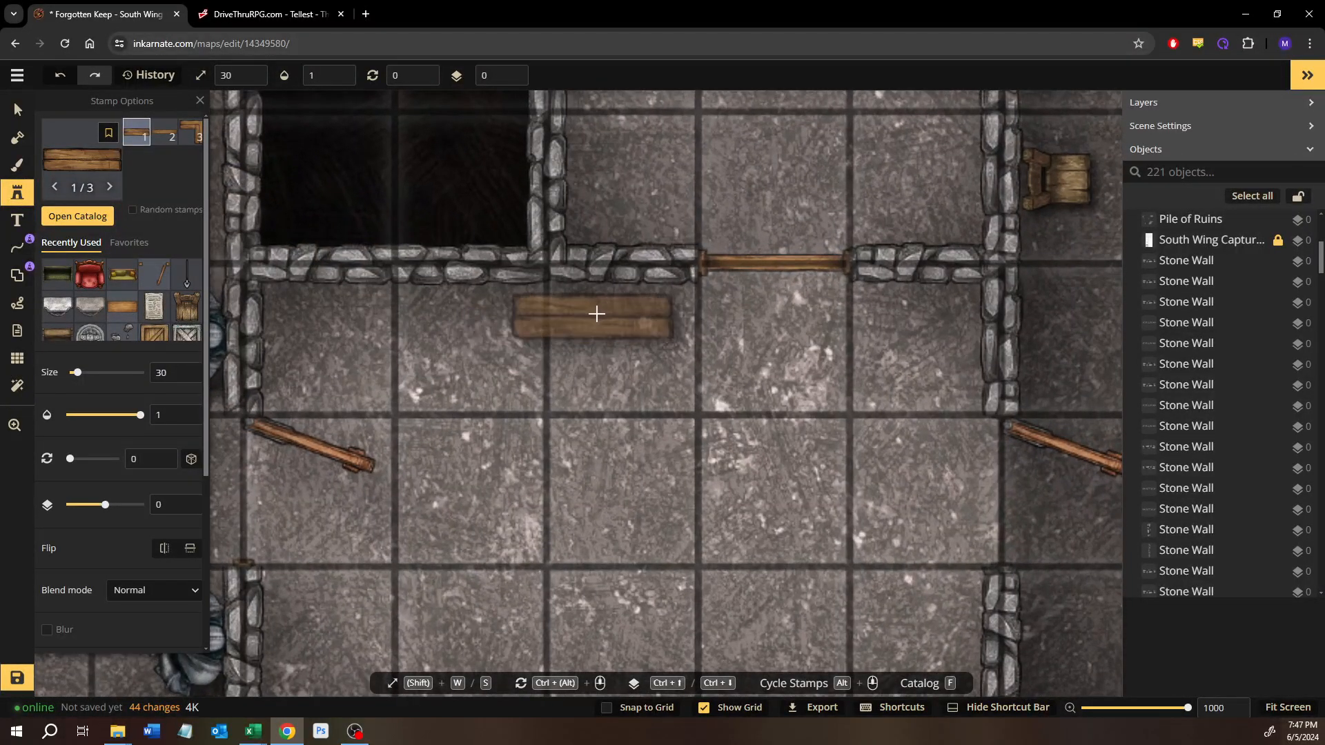
left_click(538, 309)
left_click_drag(688, 446, 615, 316)
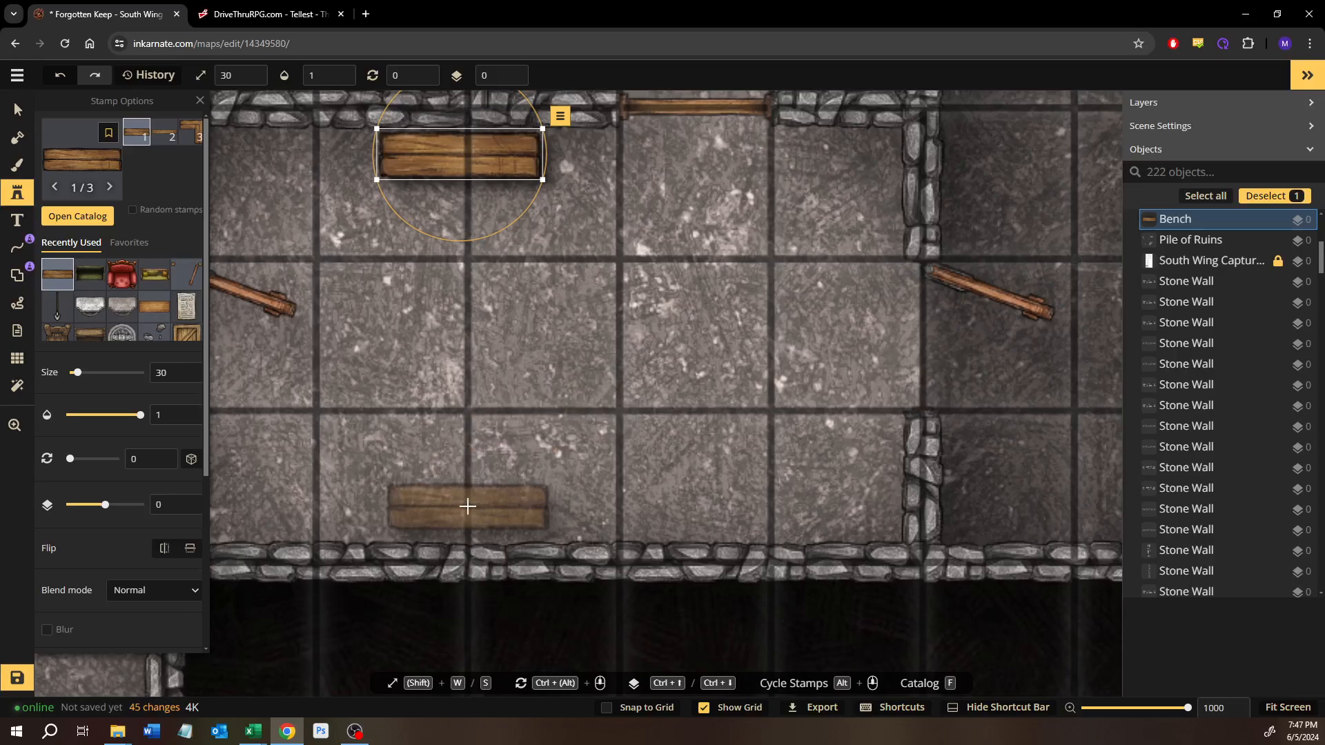
left_click(455, 512)
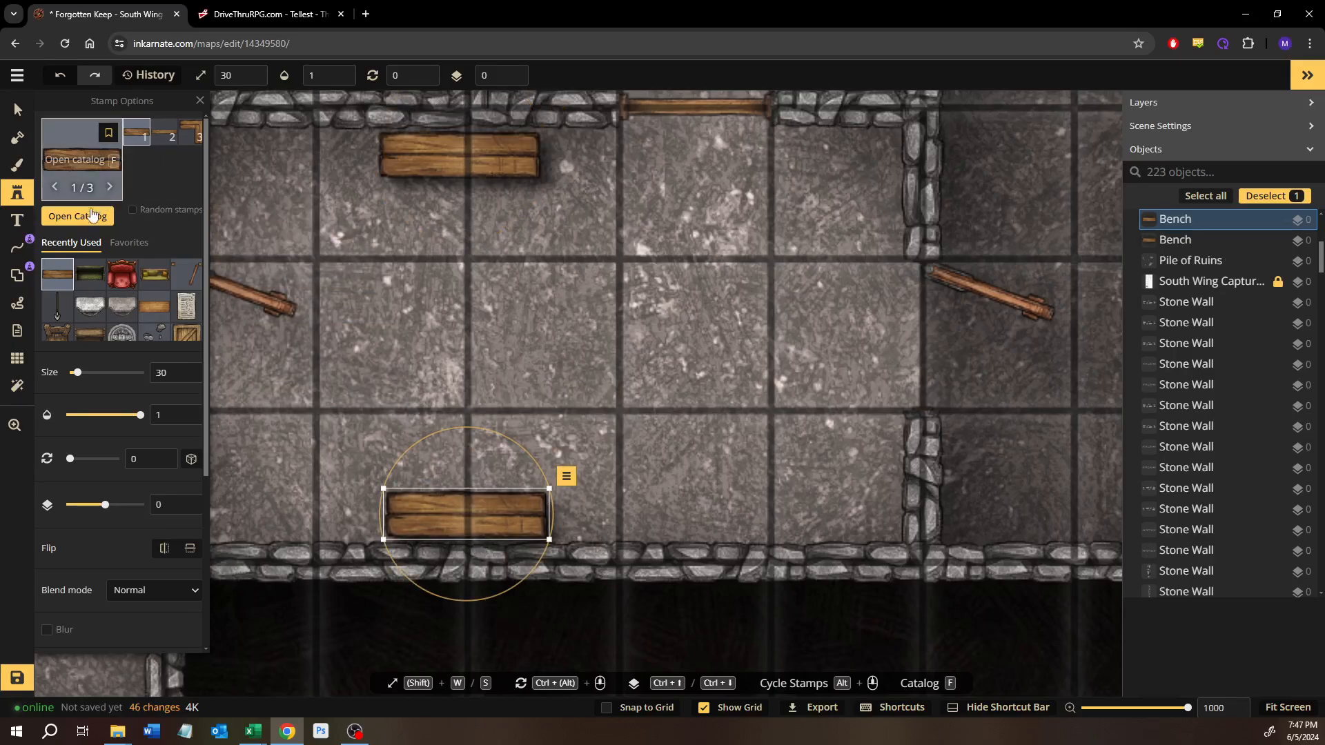
Step: Search the stamp catalog for "boots" and choose the Pirate Boots stamp
type("f")
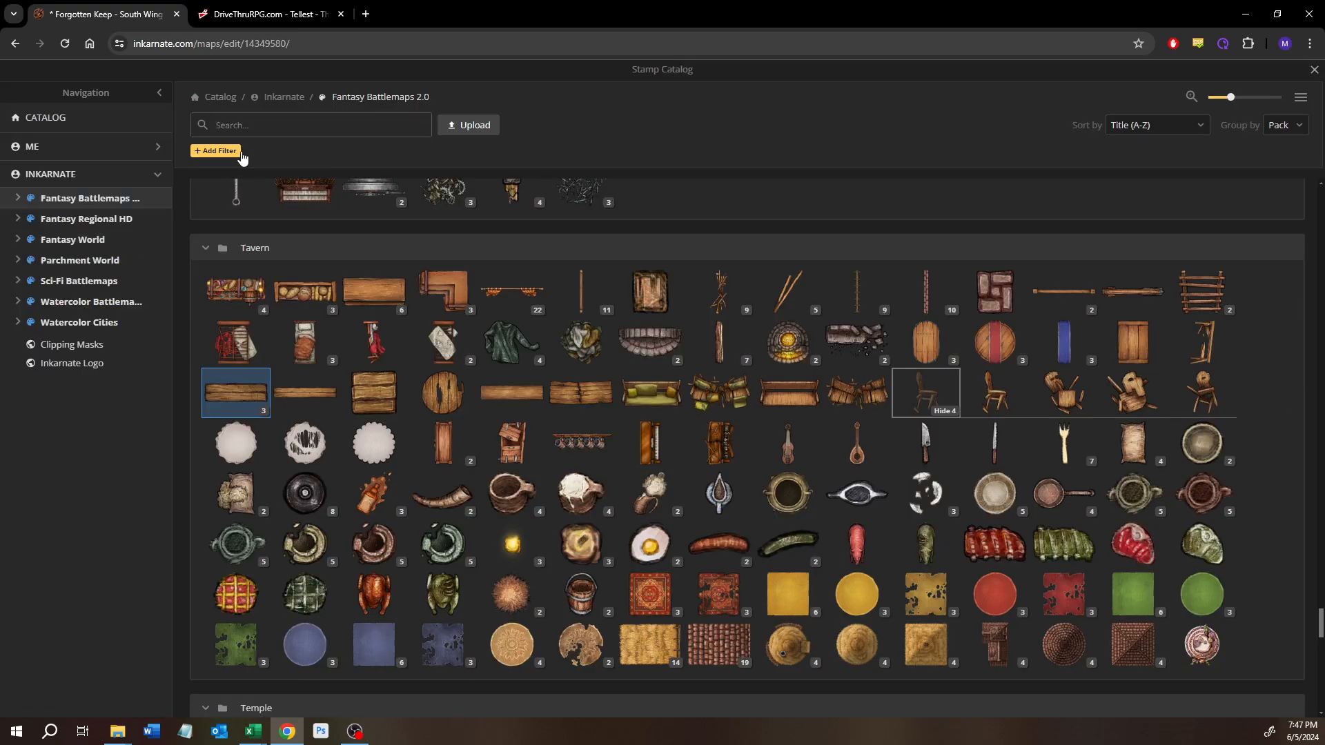
type("boots")
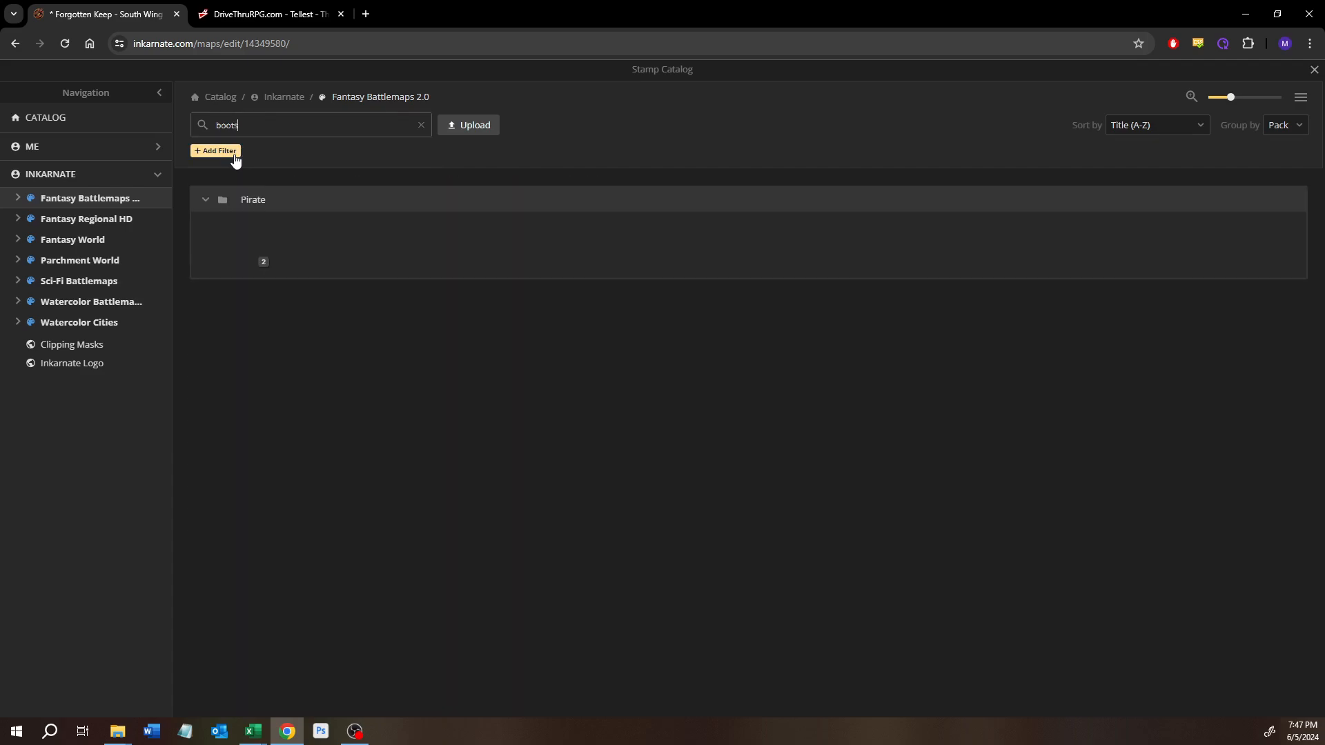
left_click(248, 263)
left_click(314, 255)
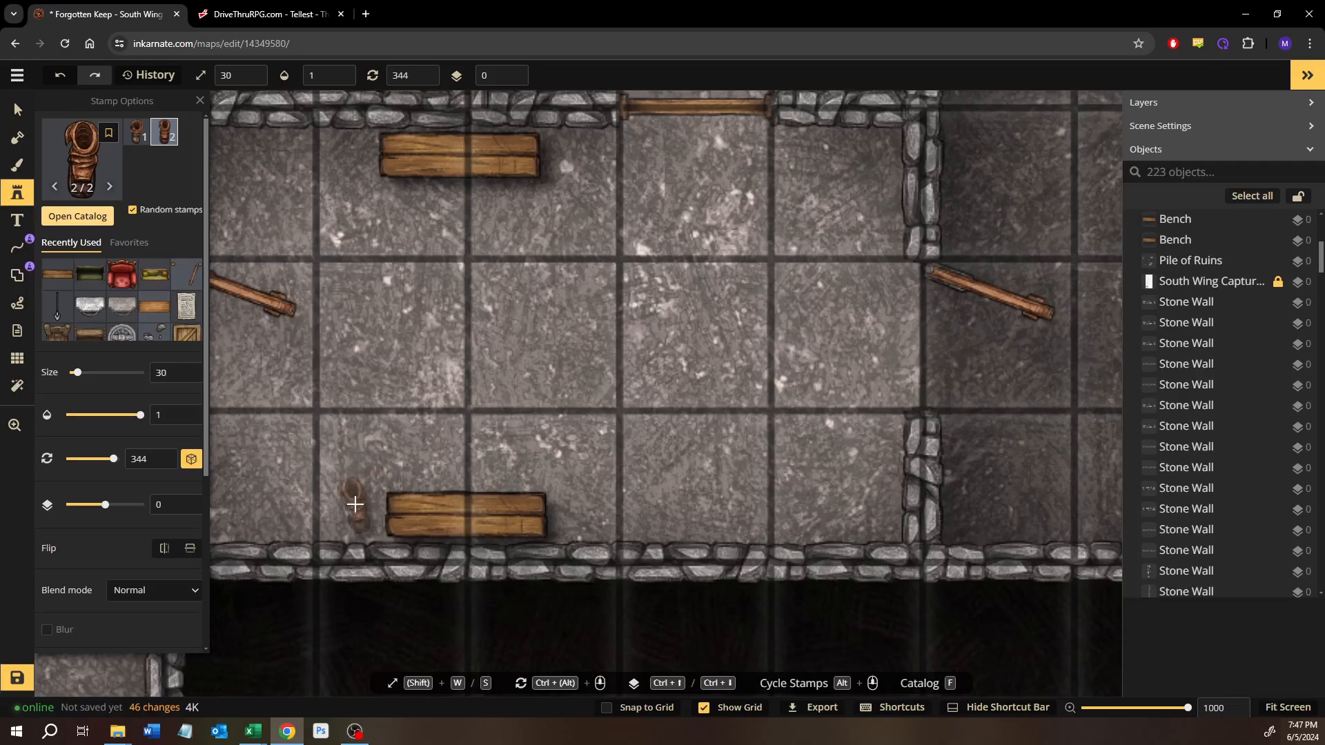
Step: Place one boot just west of the lower bench with its toe facing north, and reduce it to size 25
left_click(354, 504)
left_click_drag(322, 469, 341, 564)
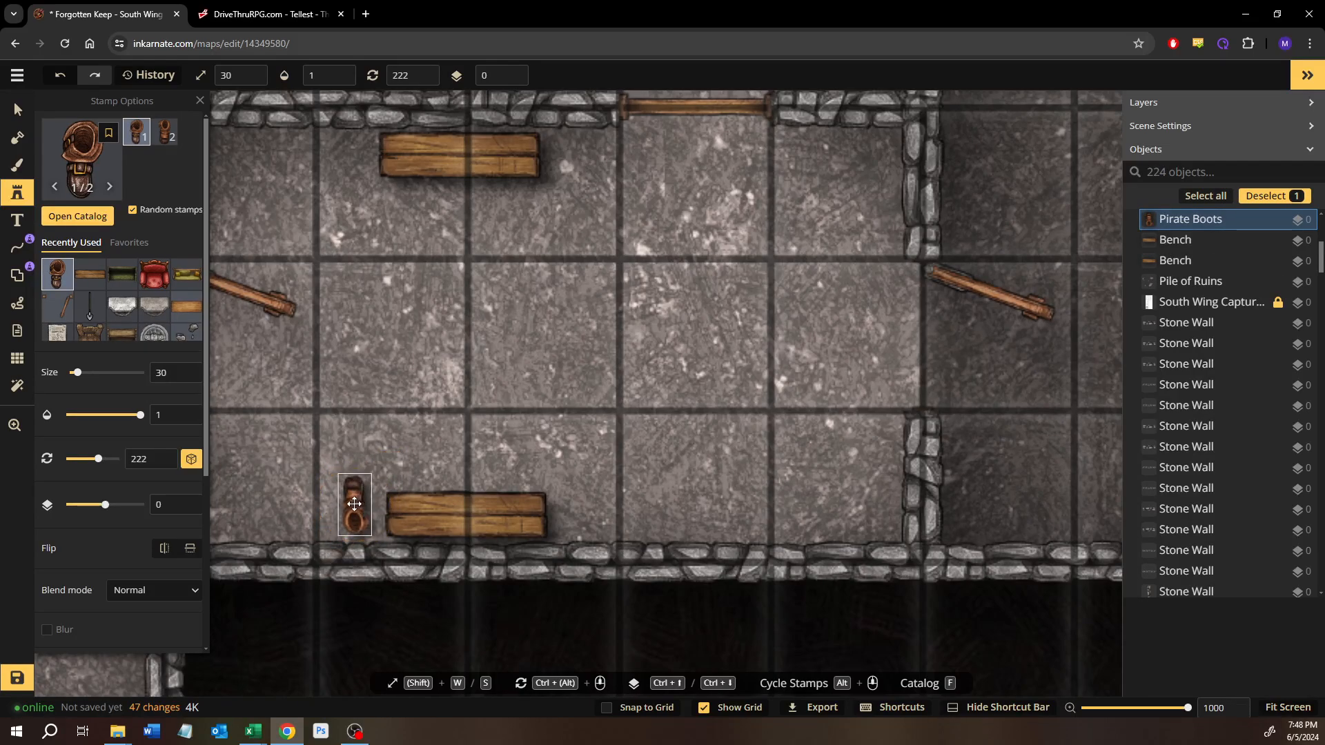
mouse_move(355, 505)
left_mouse_down()
mouse_move(341, 506)
mouse_move(356, 479)
left_mouse_up()
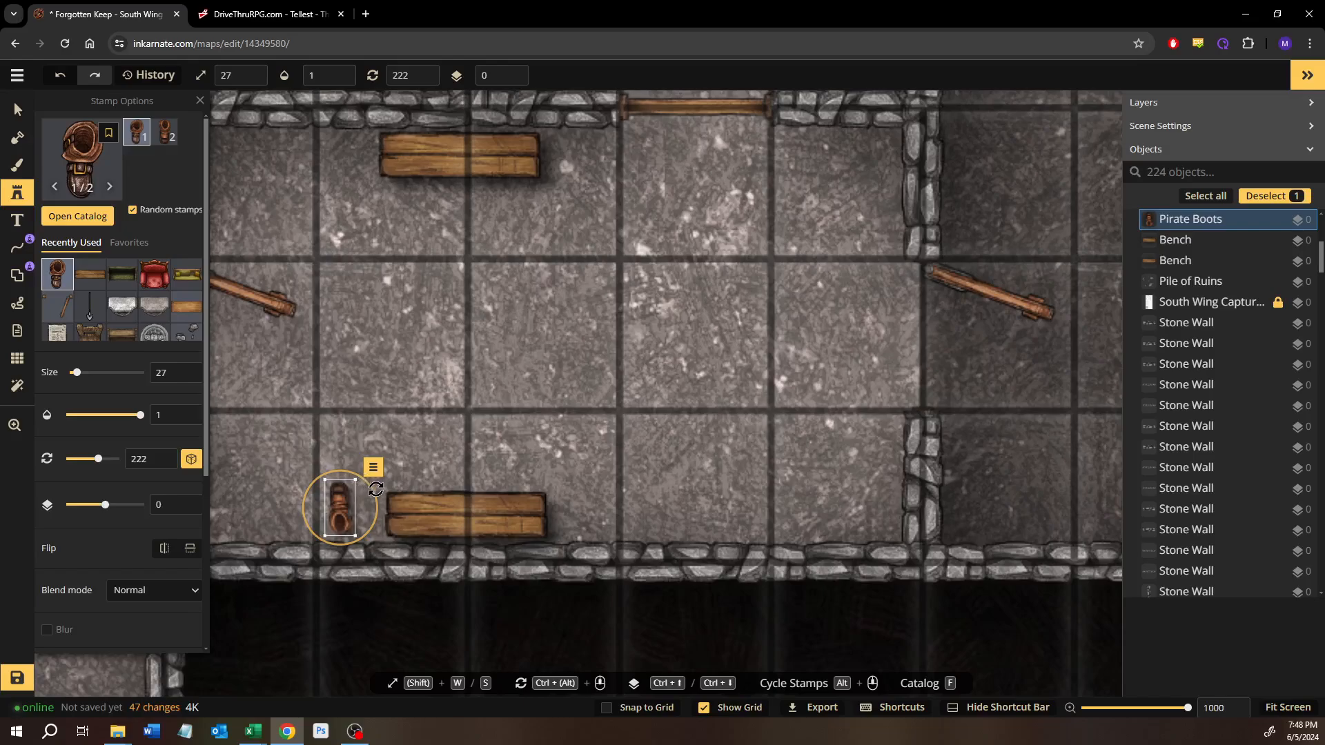
key("s")
key("s")
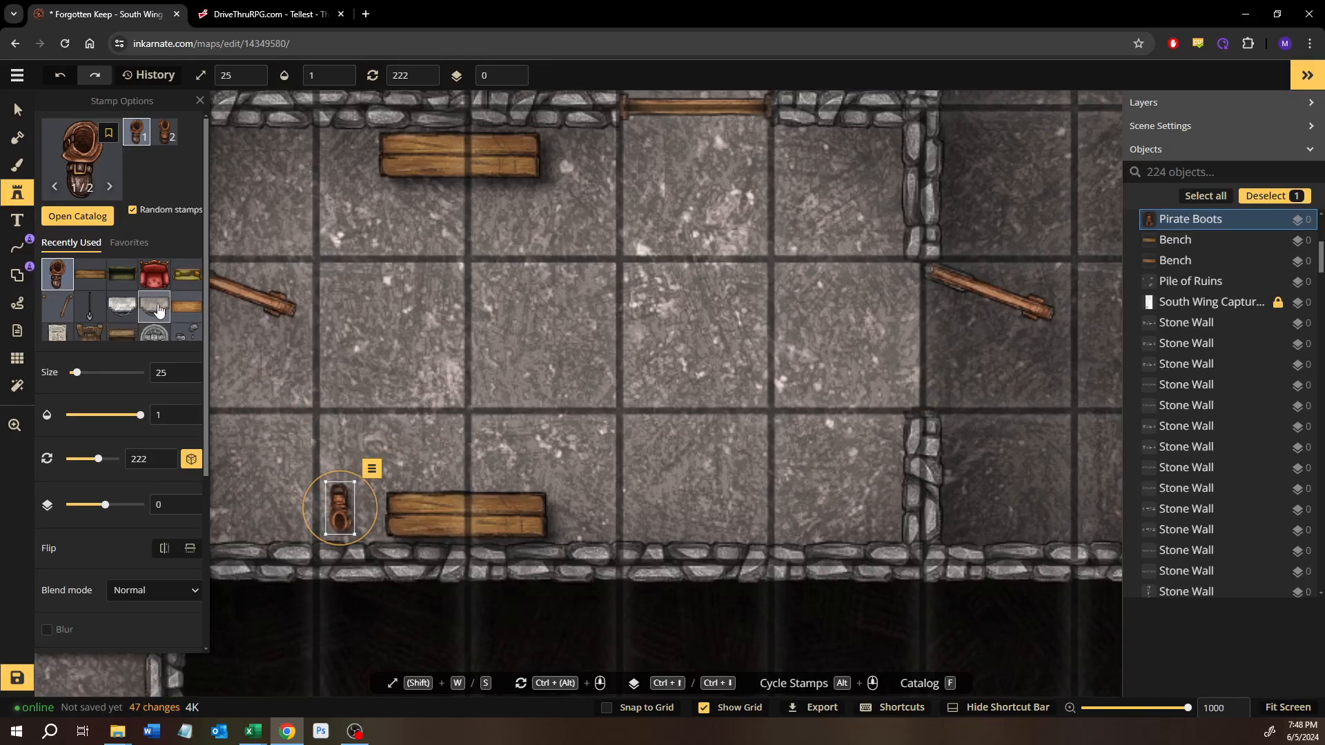
Step: Add a horizontally flipped second boot at size 25 and rotation 176, between the first boot and the lower bench
left_click(302, 376)
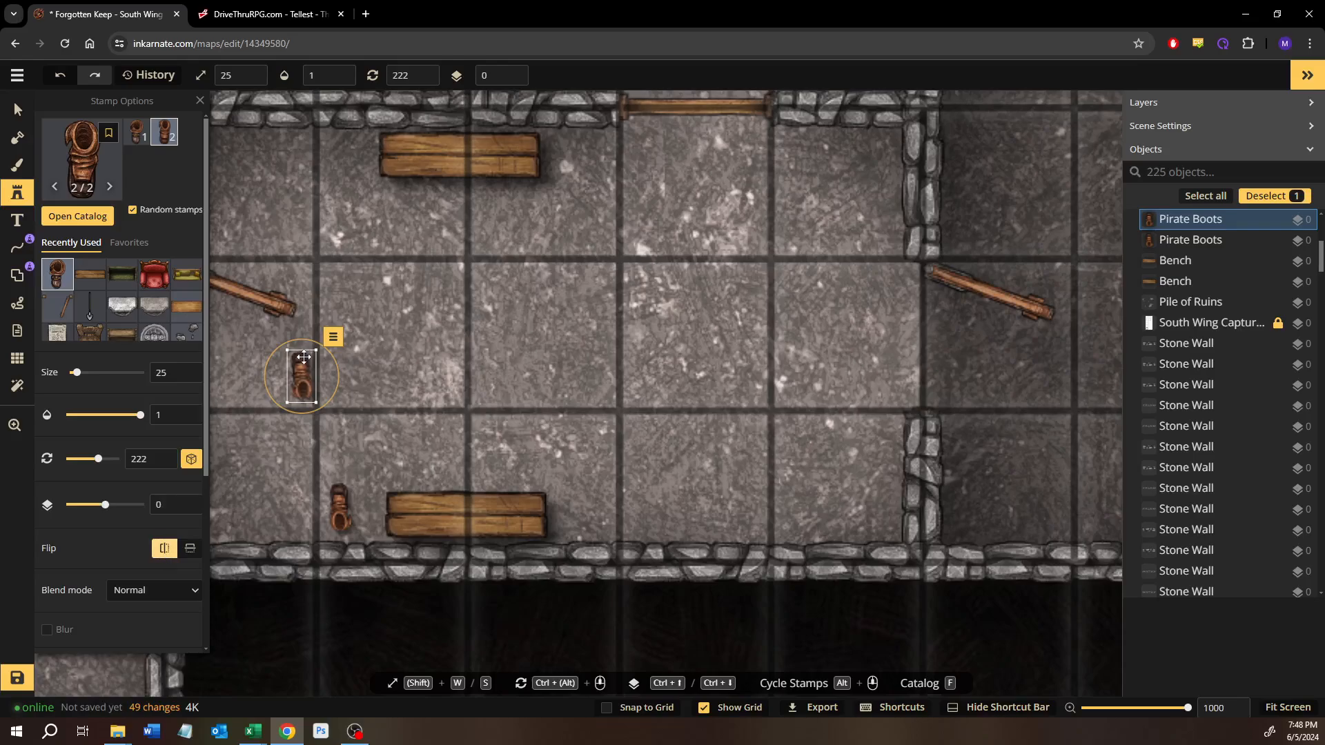
left_click_drag(304, 358, 366, 504)
left_click(29, 109)
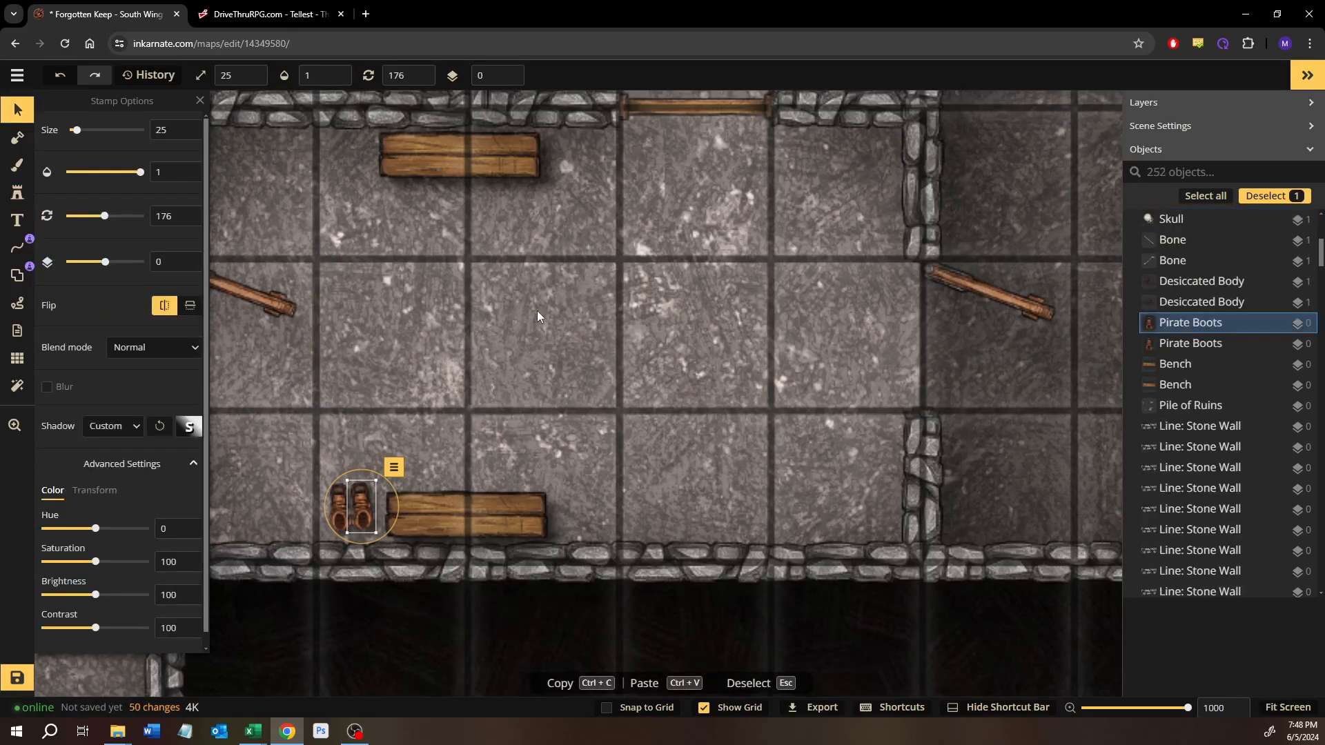
Step: Copy the curved pirate sword from the L-shaped weapon table beside the forge
left_click(388, 433)
left_click_drag(413, 301, 478, 380)
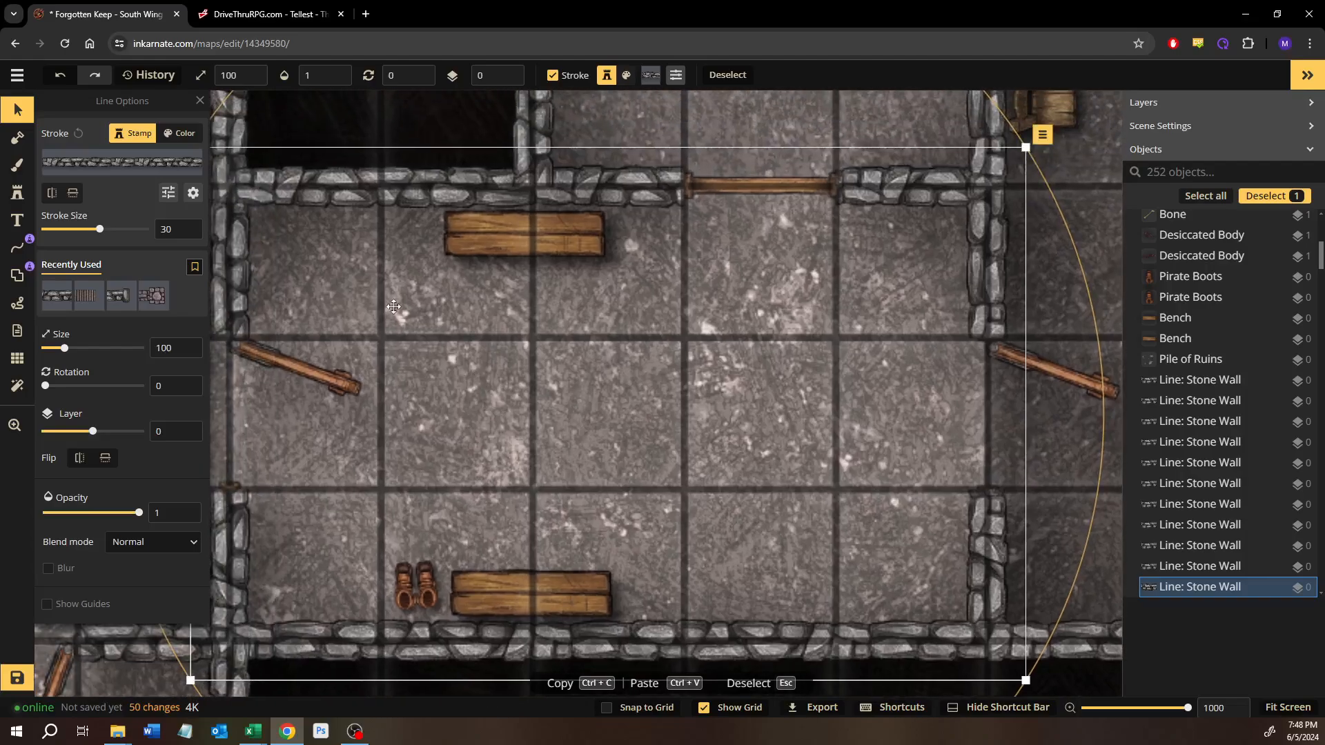
left_click_drag(296, 246, 787, 494)
left_click_drag(526, 358, 807, 616)
left_click_drag(500, 366, 733, 693)
left_click_drag(671, 403, 601, 450)
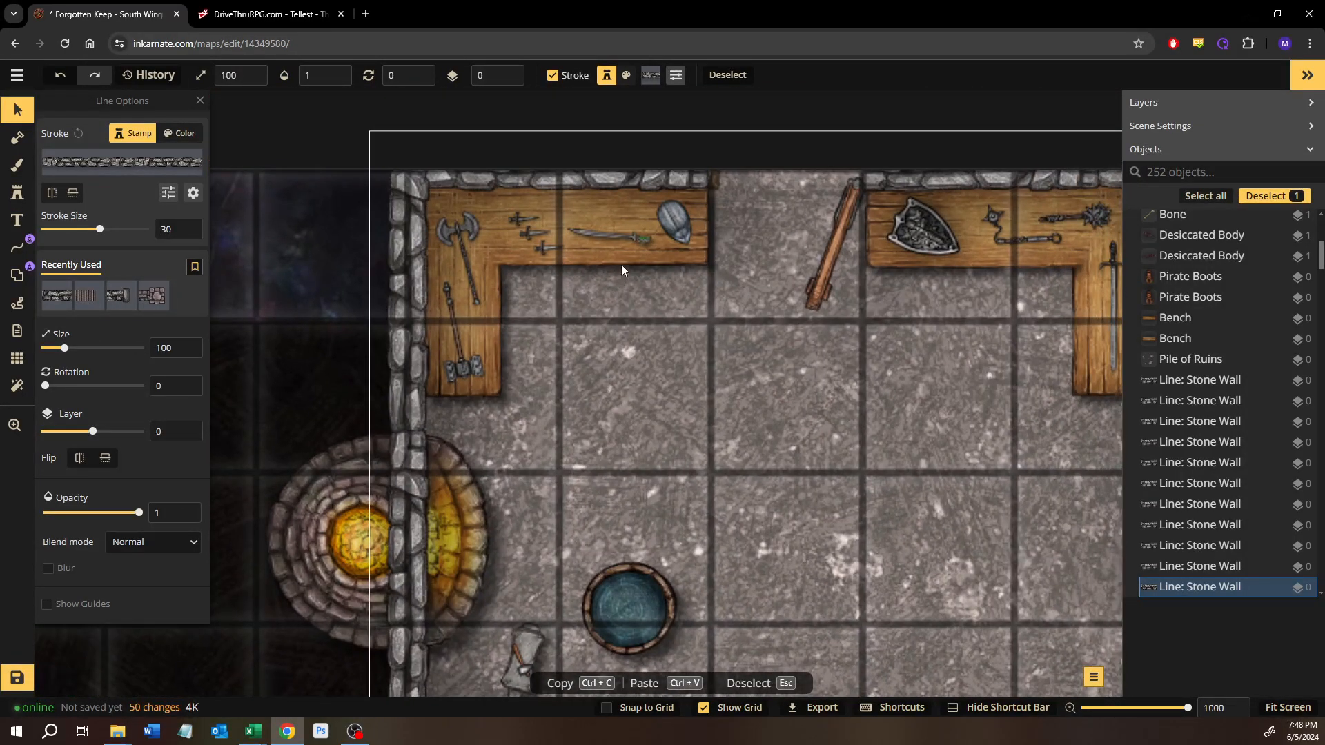
left_click_drag(621, 269, 570, 264)
left_click(530, 246)
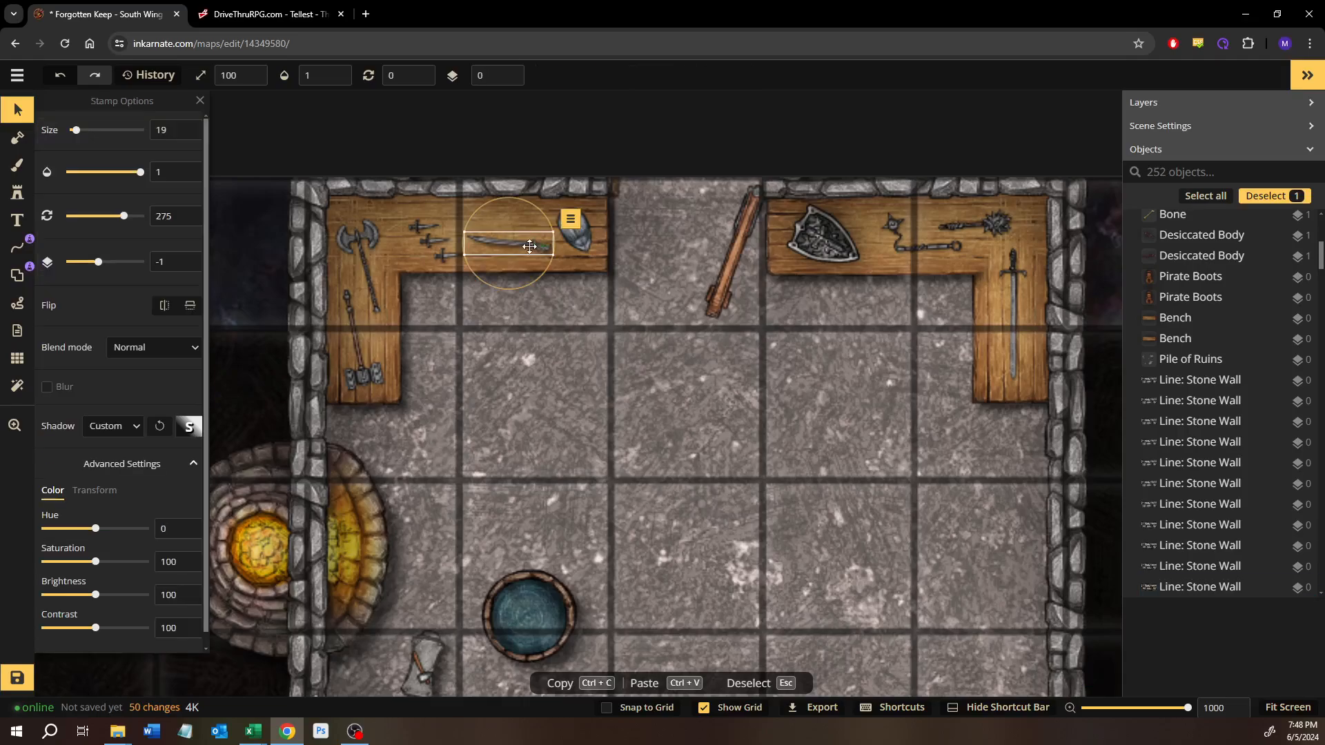
Step: Paste the pirate sword onto the west half of the upper bench, rotated to 76 and on layer 0
left_click_drag(776, 509, 467, 129)
left_click_drag(791, 473, 534, 121)
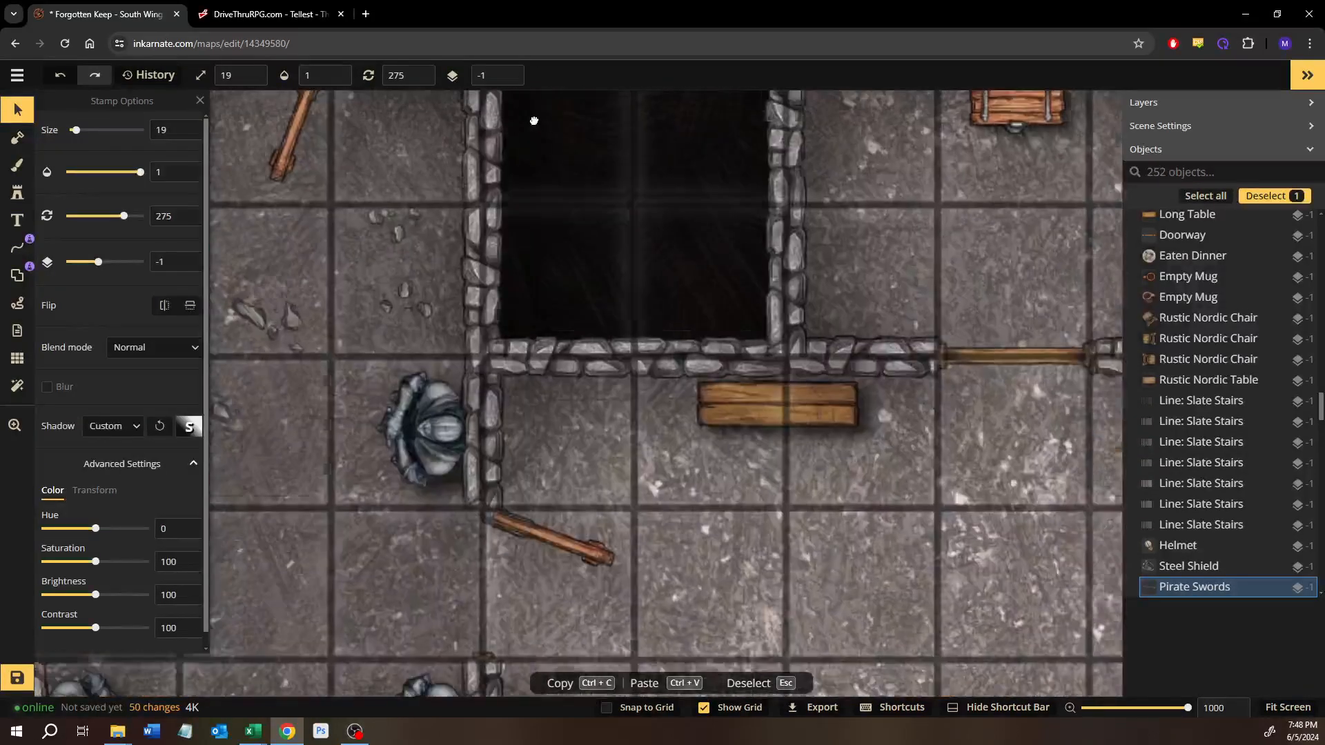
key("ctrl+v")
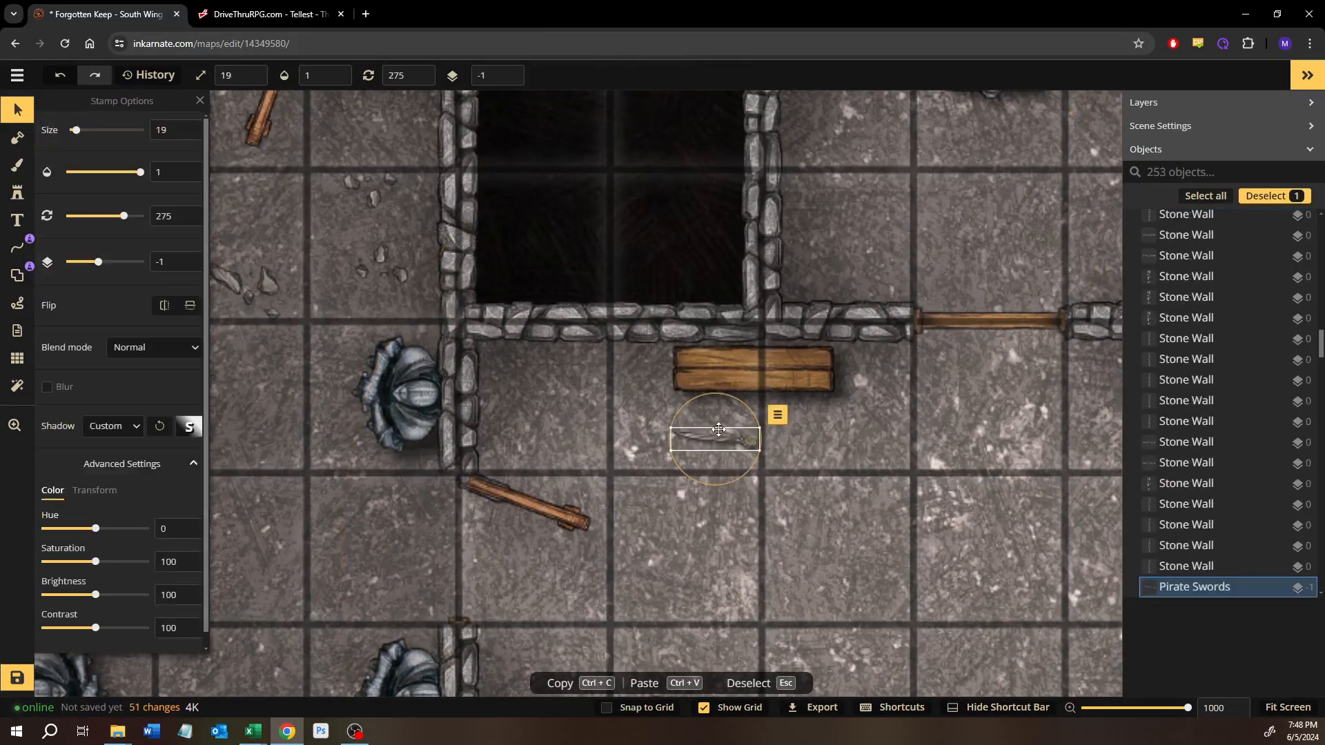
left_click_drag(719, 398, 723, 369)
scroll(721, 373, "up", 1)
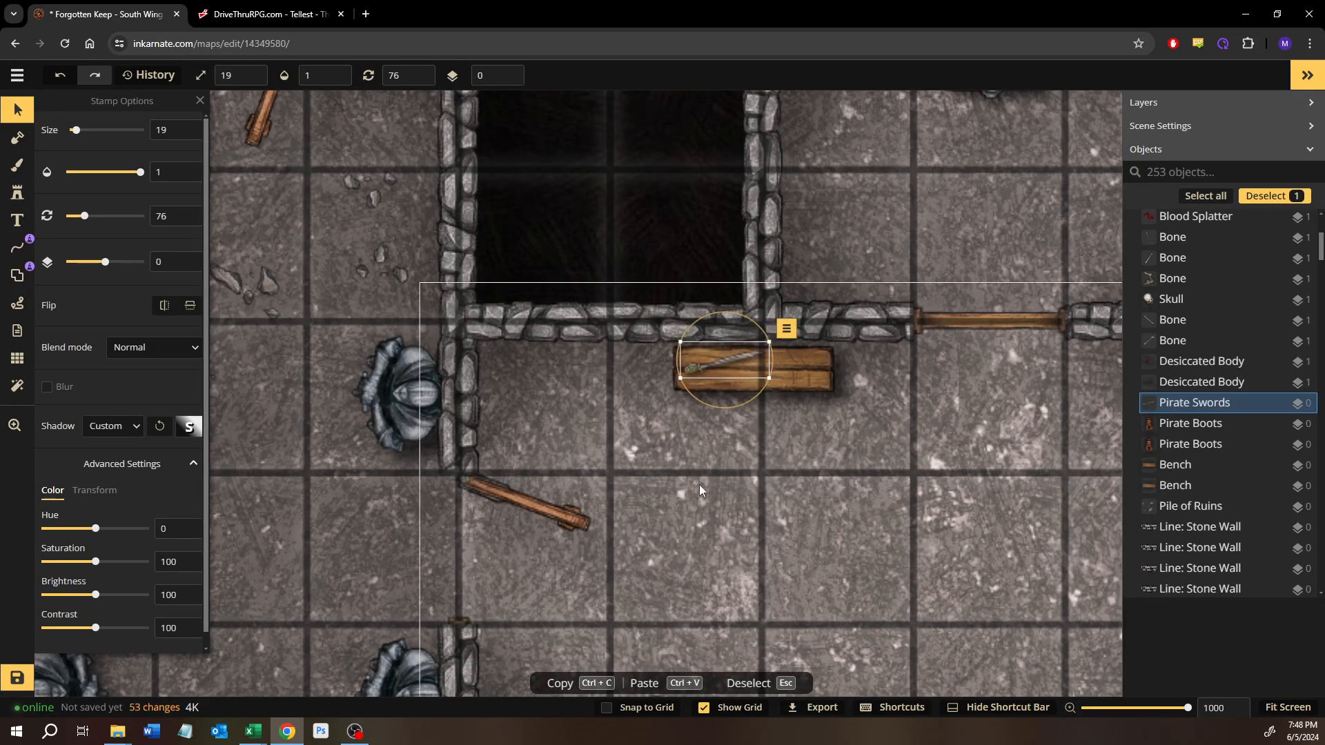
Step: Look over the furnished room and the neighbouring rooms, and save the map
left_click_drag(700, 490, 416, 347)
left_click_drag(690, 414, 507, 388)
scroll(507, 388, "down", 4)
left_click_drag(700, 328, 903, 393)
left_click(590, 466)
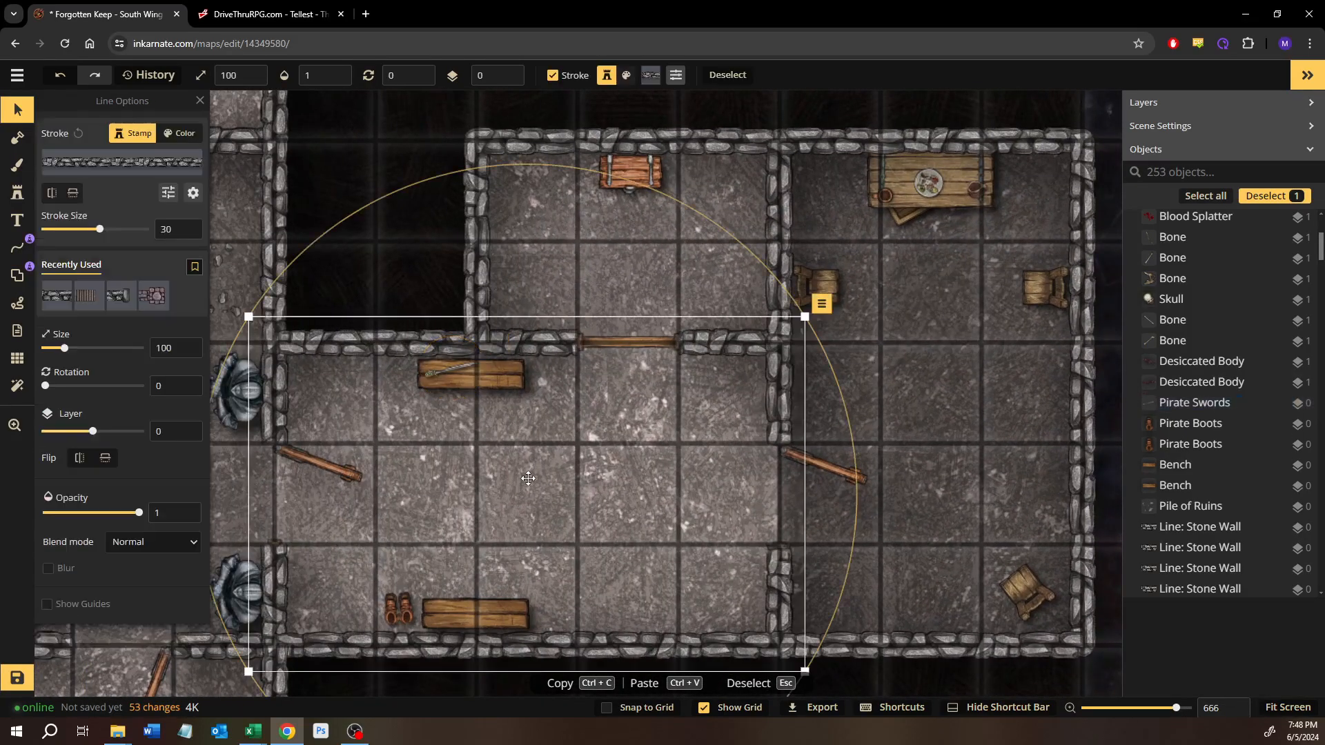
left_click_drag(548, 468, 743, 384)
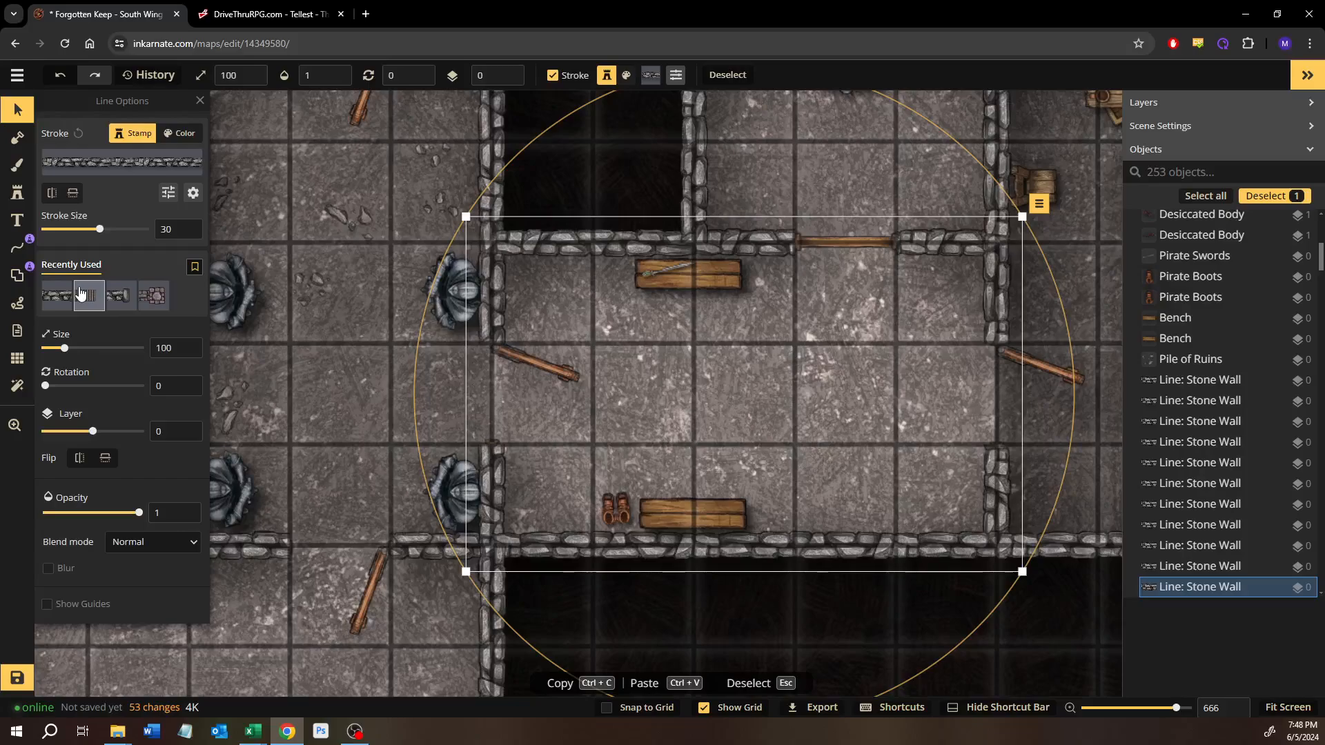
scroll(305, 333, "down", 3)
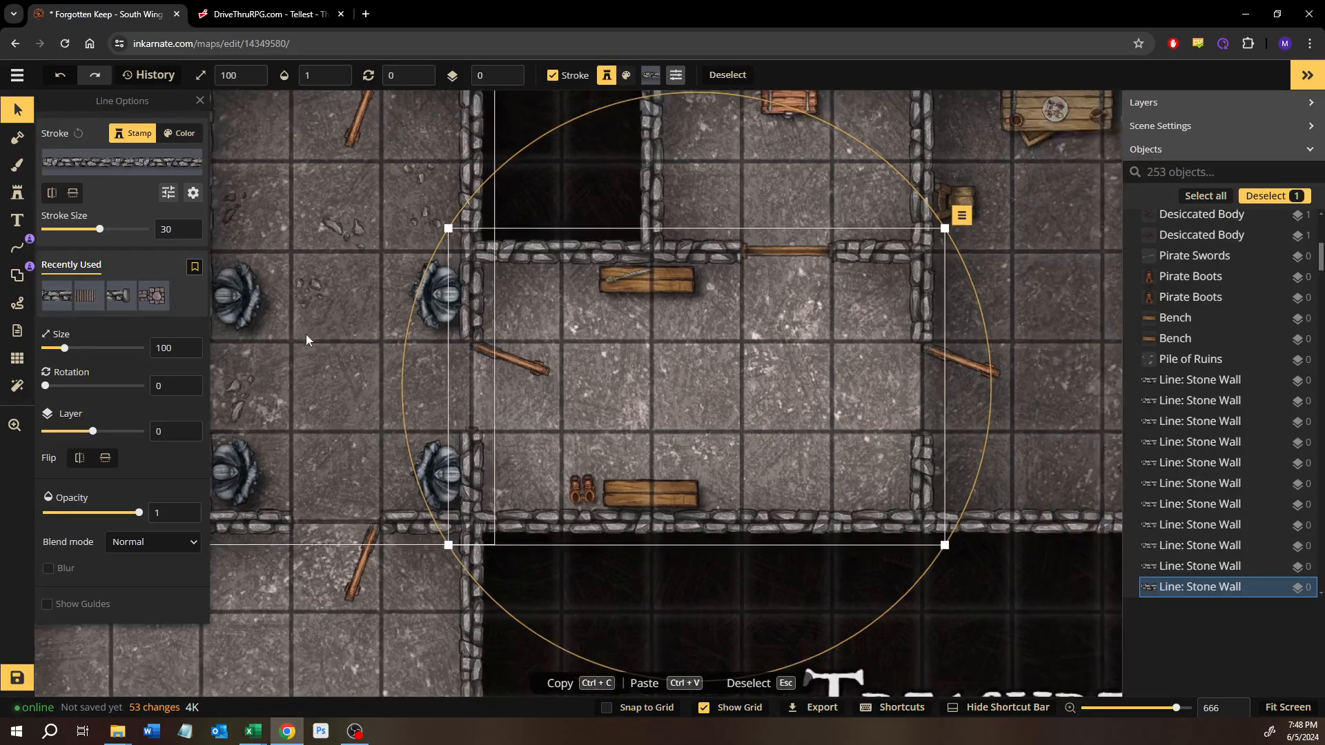
left_click_drag(305, 334, 567, 227)
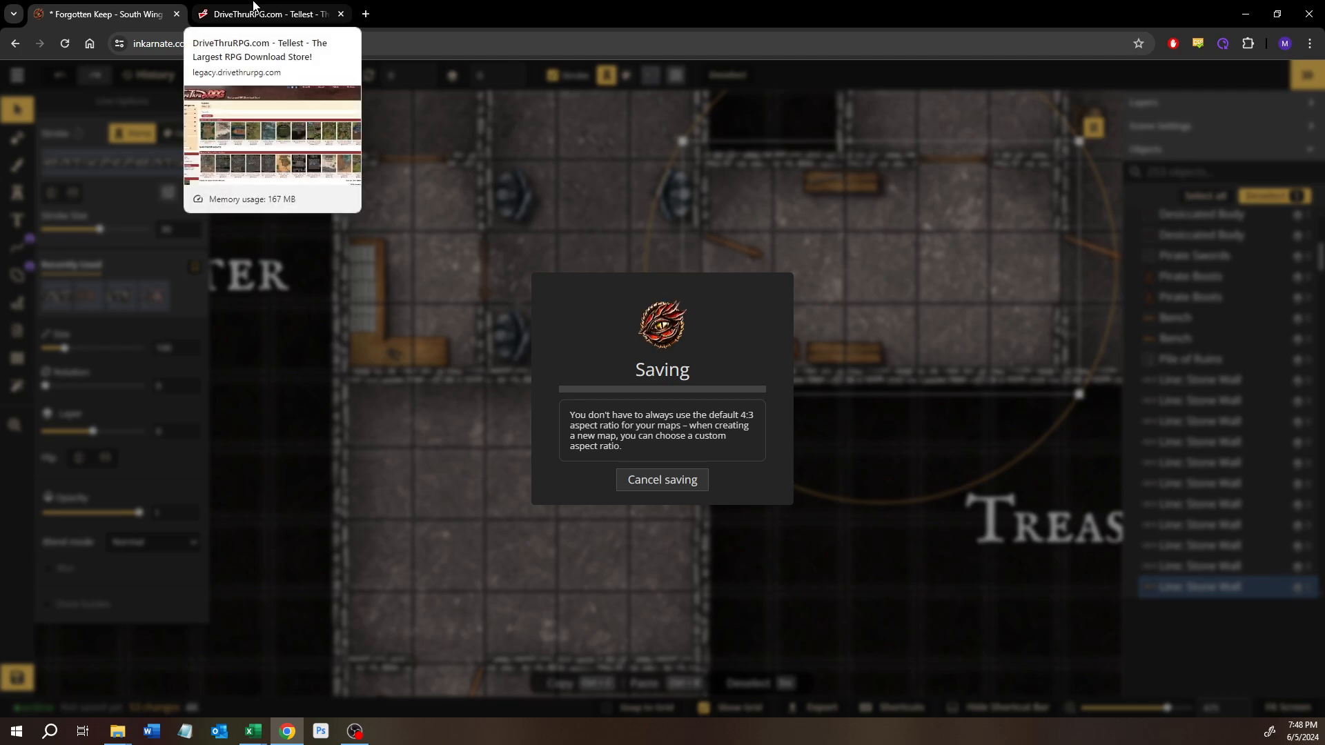
Step: Switch to the DriveThruRPG page and look through Tellest's product list at the 50 Maps of Tellest, Volume 1 bundle
left_click(253, 5)
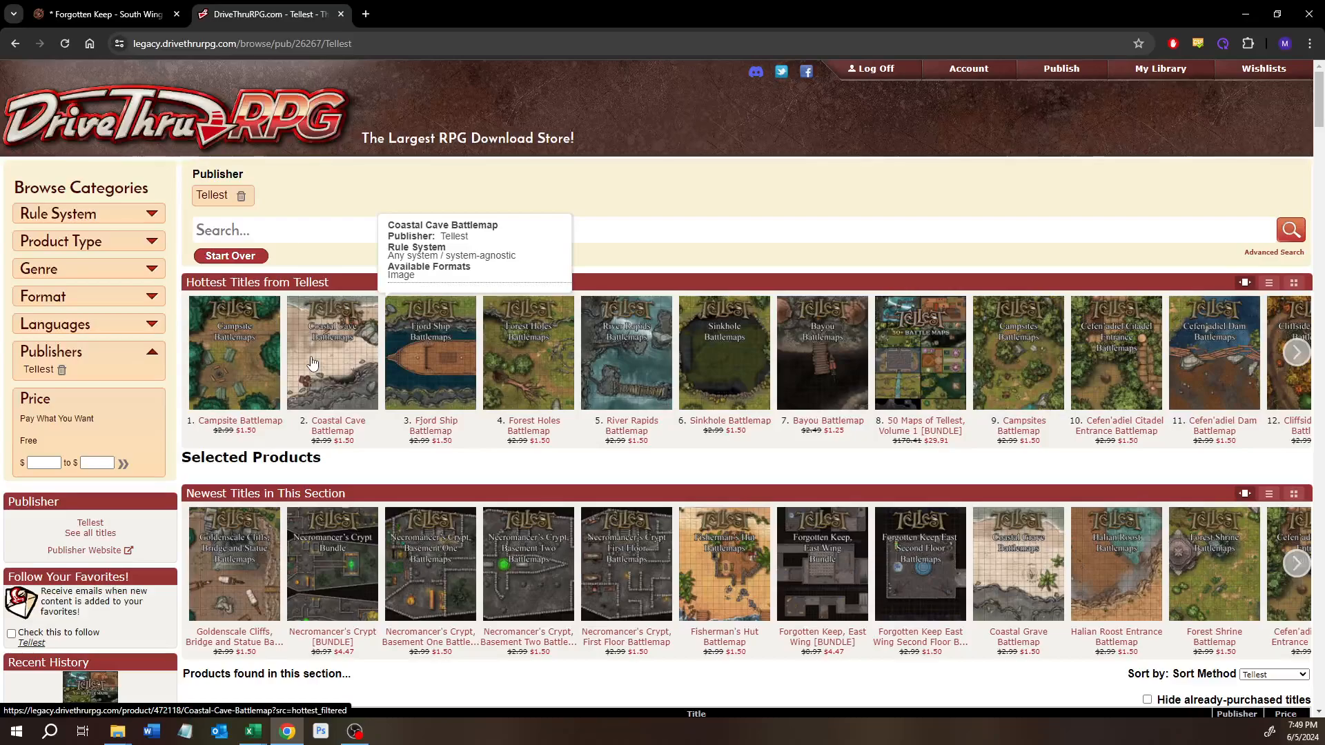
scroll(312, 362, "down", 7)
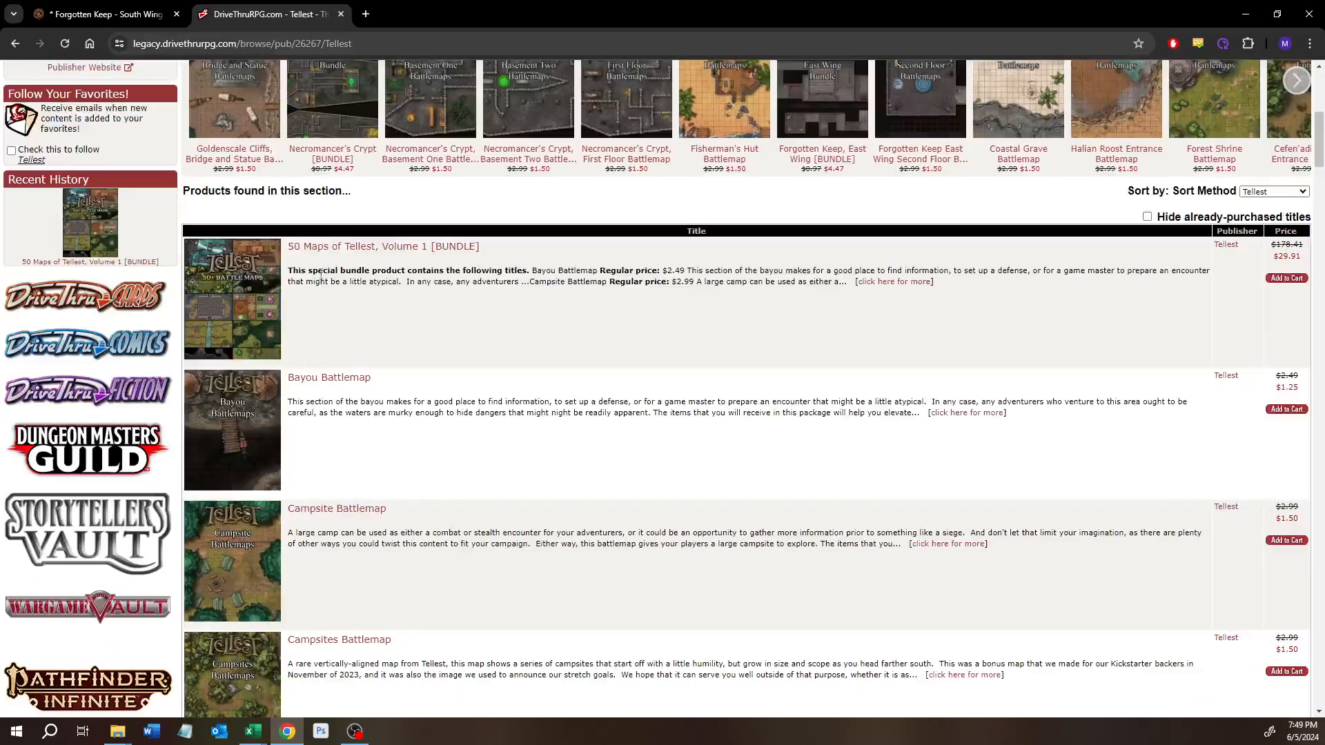
mouse_move(322, 254)
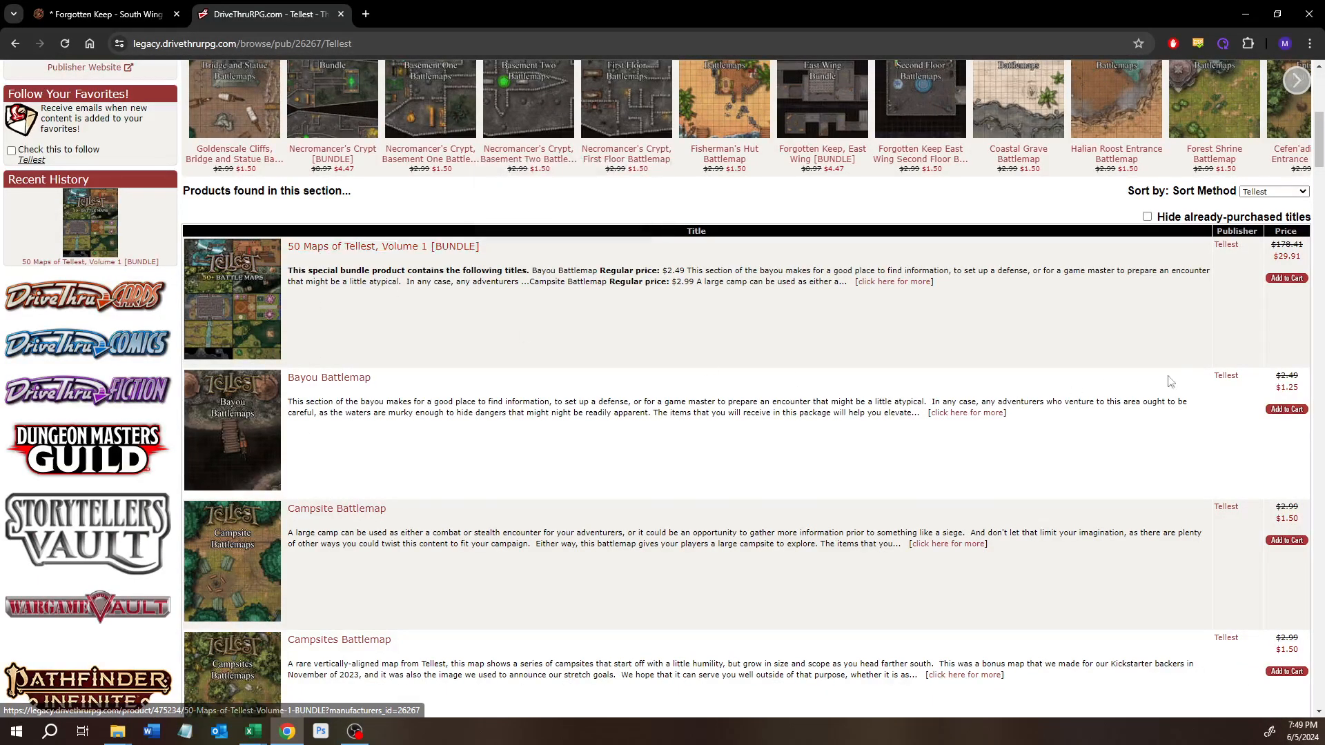